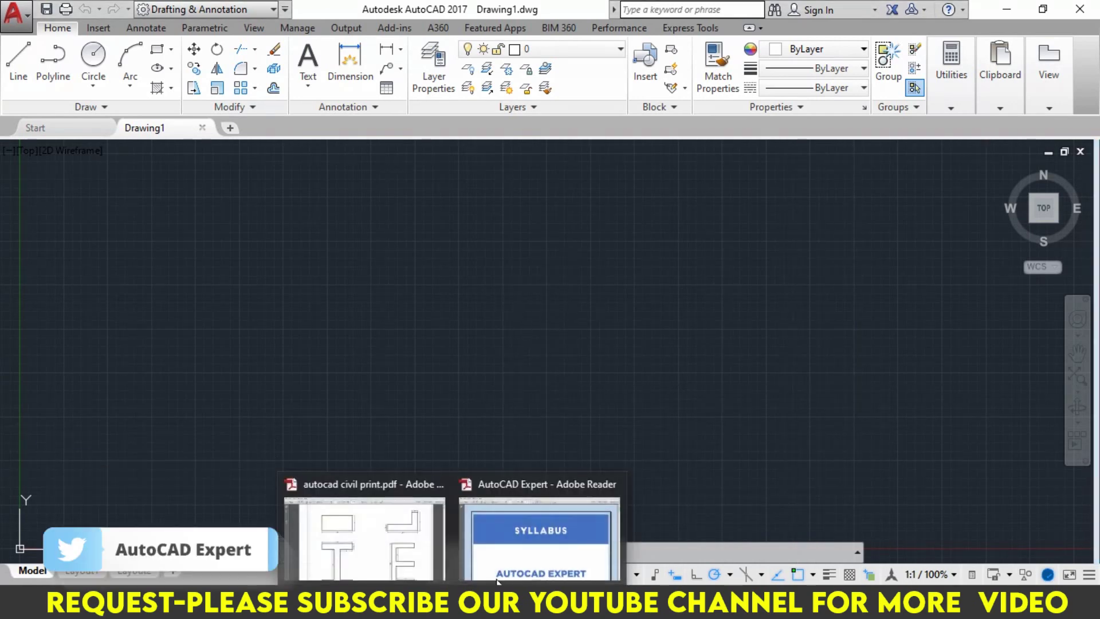
Bring the AutoCAD Training Syllabus PDF forward and scroll down to page 2
click(545, 550)
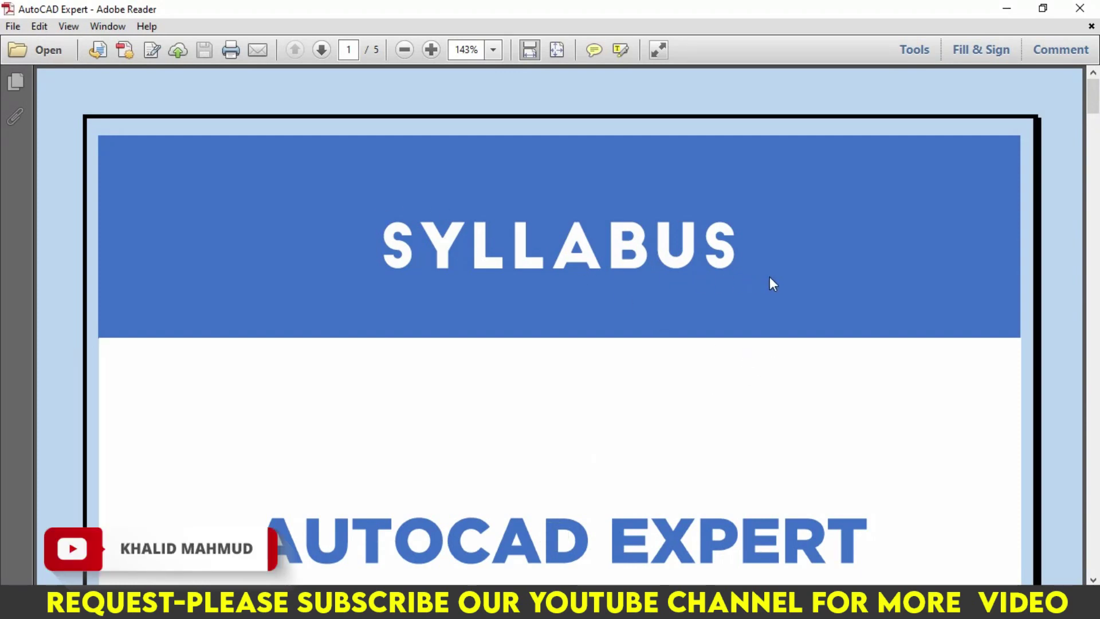
scroll(773, 306, down, 3)
scroll(773, 307, down, 3)
scroll(772, 309, down, 3)
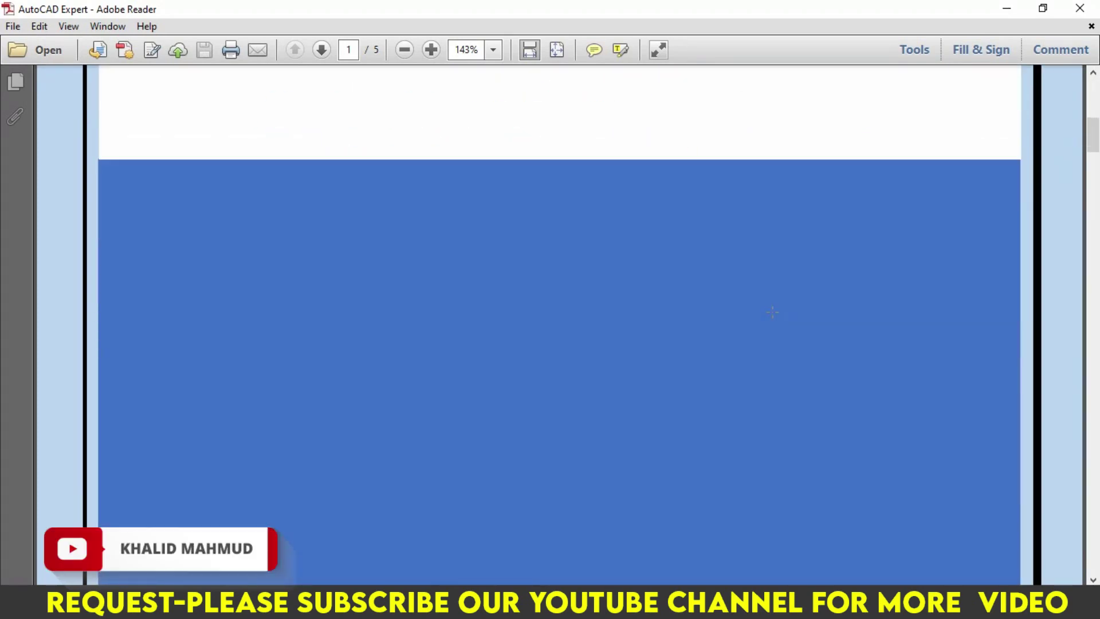
scroll(772, 309, down, 3)
scroll(773, 315, down, 3)
scroll(772, 315, down, 3)
scroll(774, 319, down, 3)
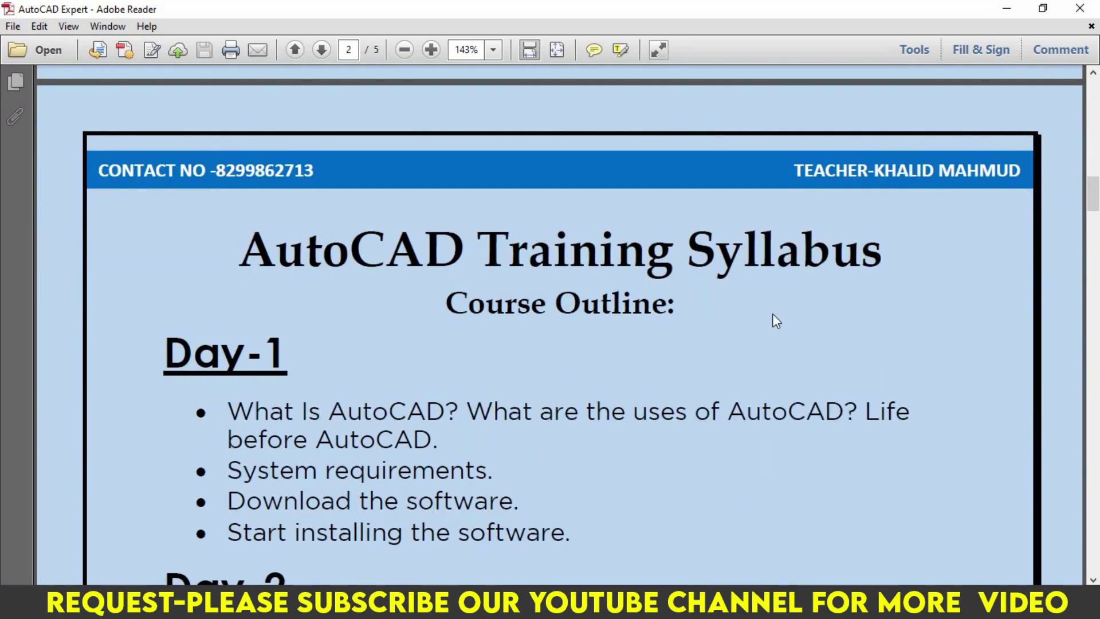
Highlight the Course Outline heading and the Day-1 topics, then clear the selection
drag(216, 242, 764, 260)
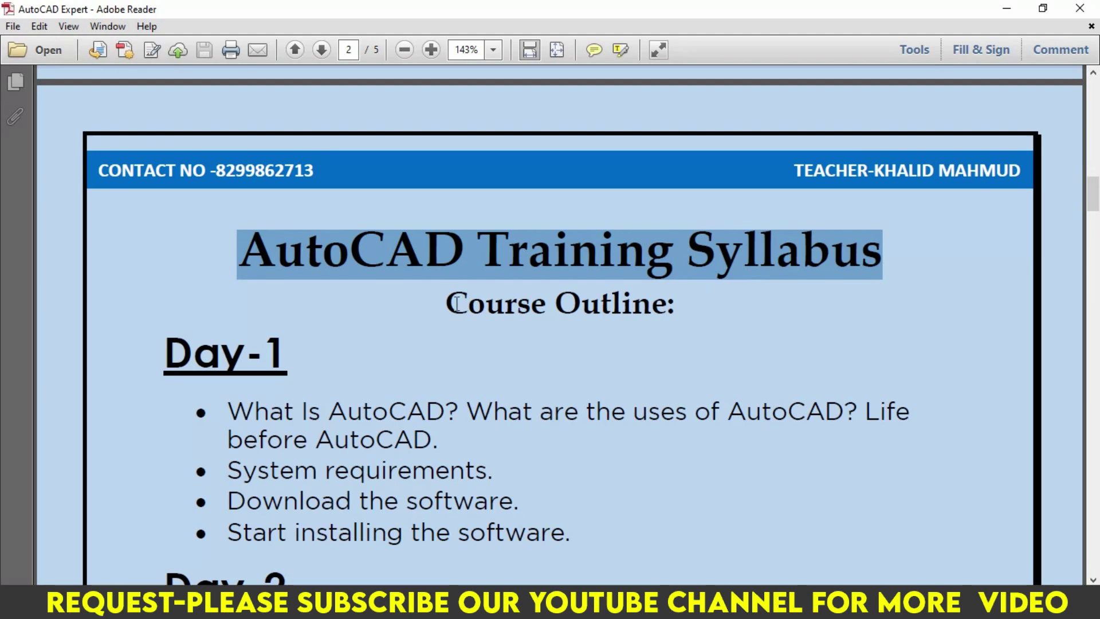
drag(453, 304, 682, 315)
scroll(689, 320, down, 2)
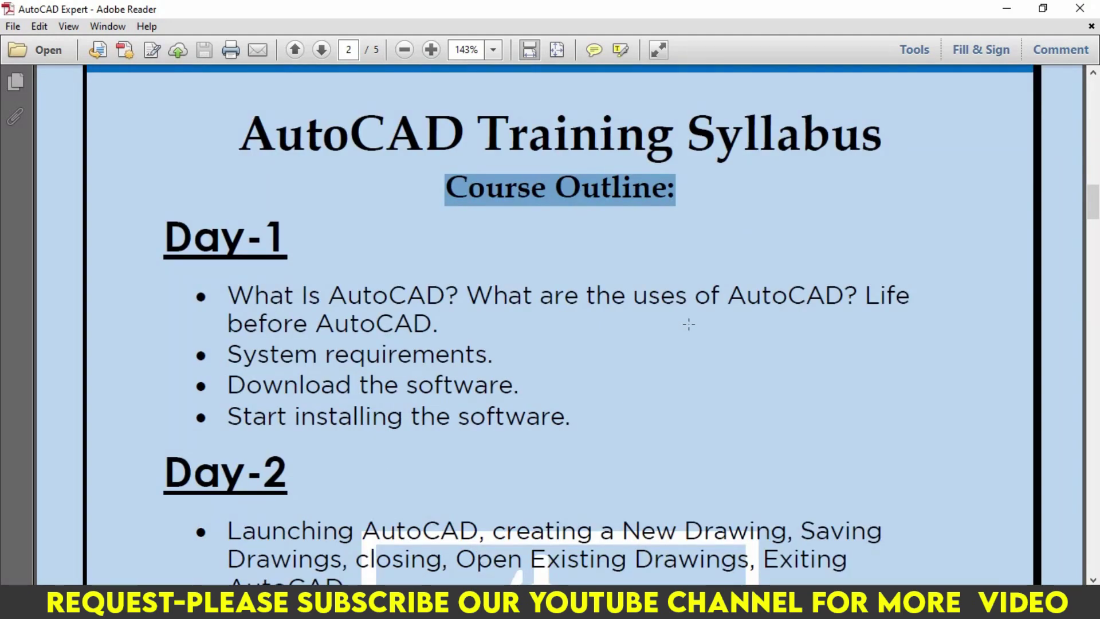
drag(225, 295, 514, 385)
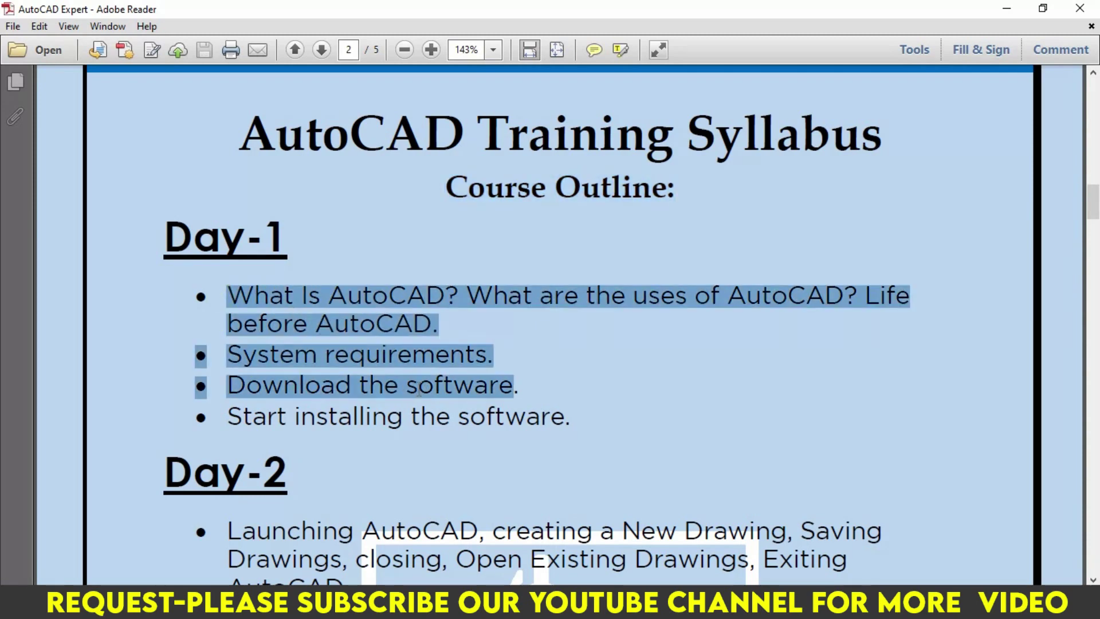
drag(419, 393, 582, 421)
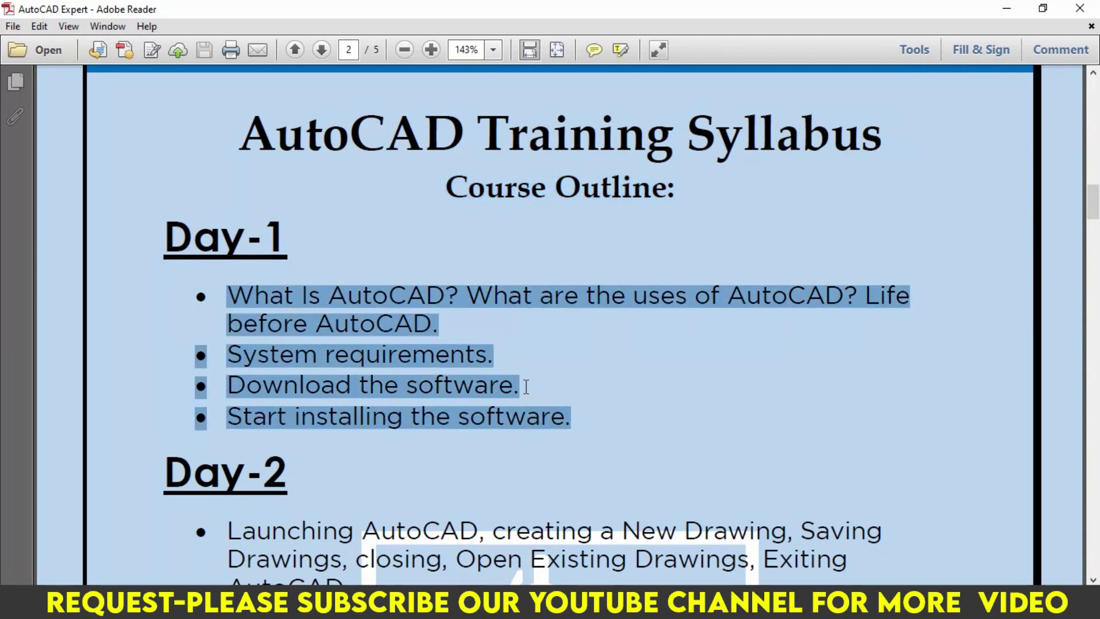
click(526, 386)
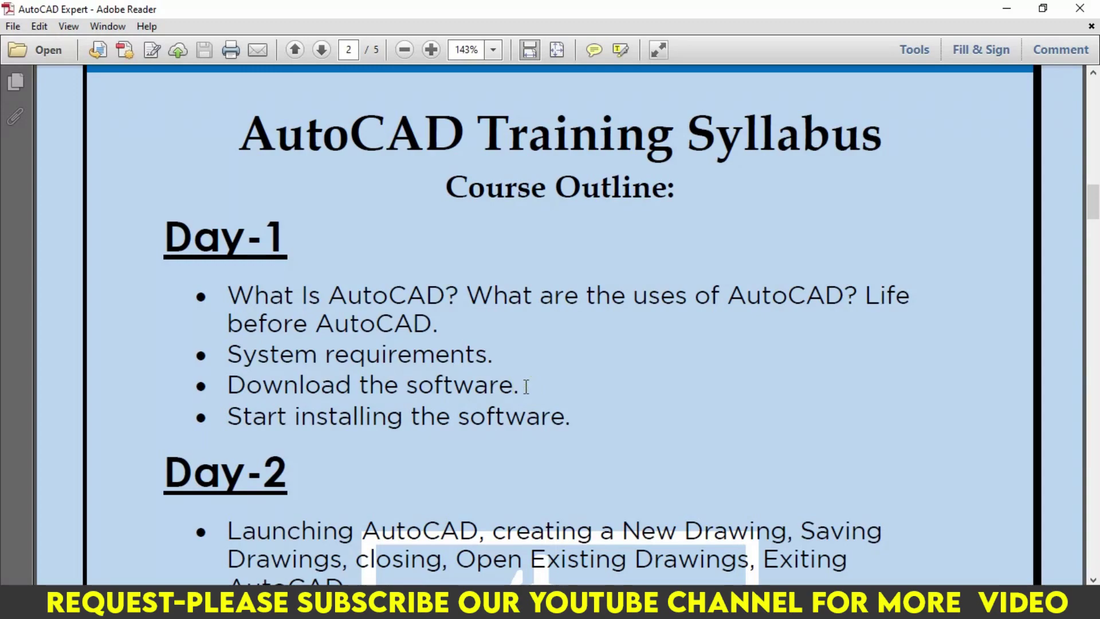
Scroll the syllabus through the Day-2 topics
scroll(526, 386, down, 2)
scroll(526, 386, down, 2)
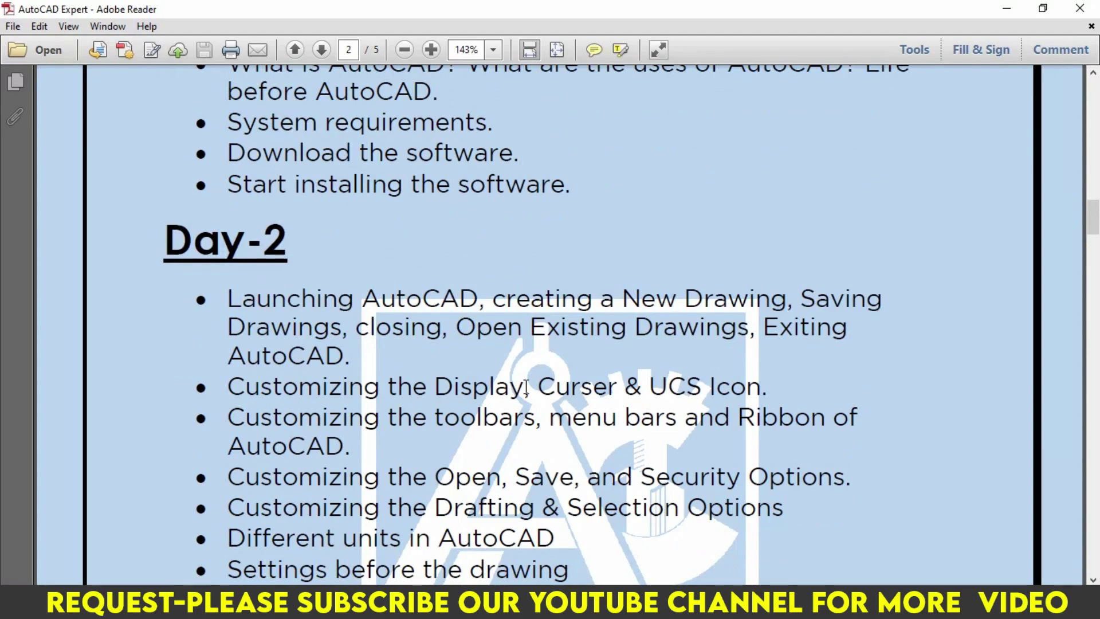
scroll(526, 386, down, 1)
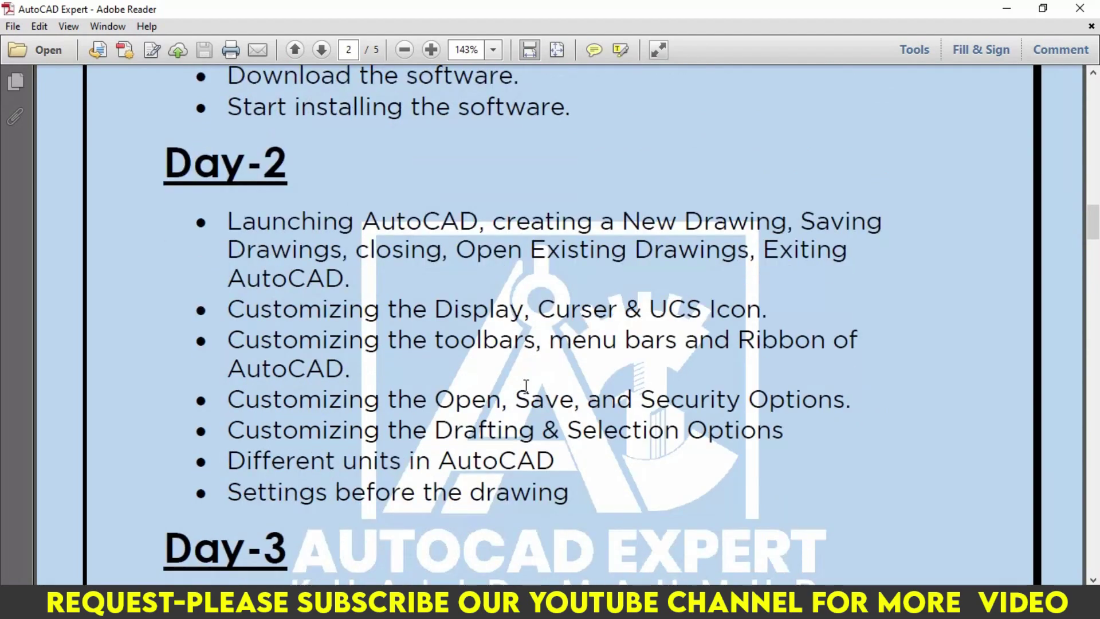
scroll(526, 386, down, 1)
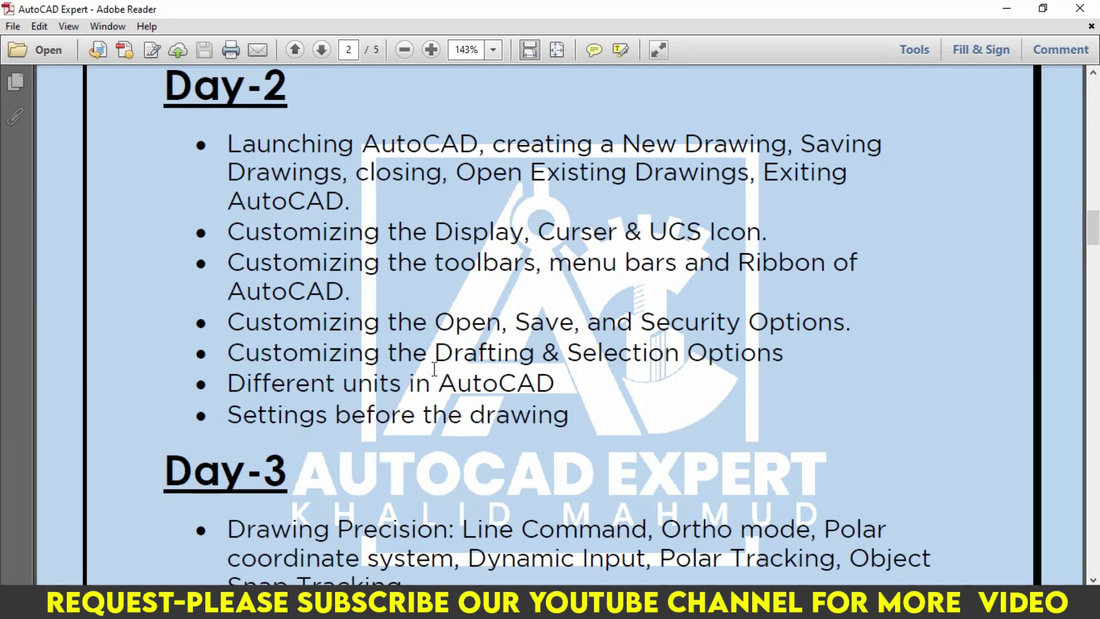
scroll(434, 373, down, 2)
scroll(427, 366, down, 1)
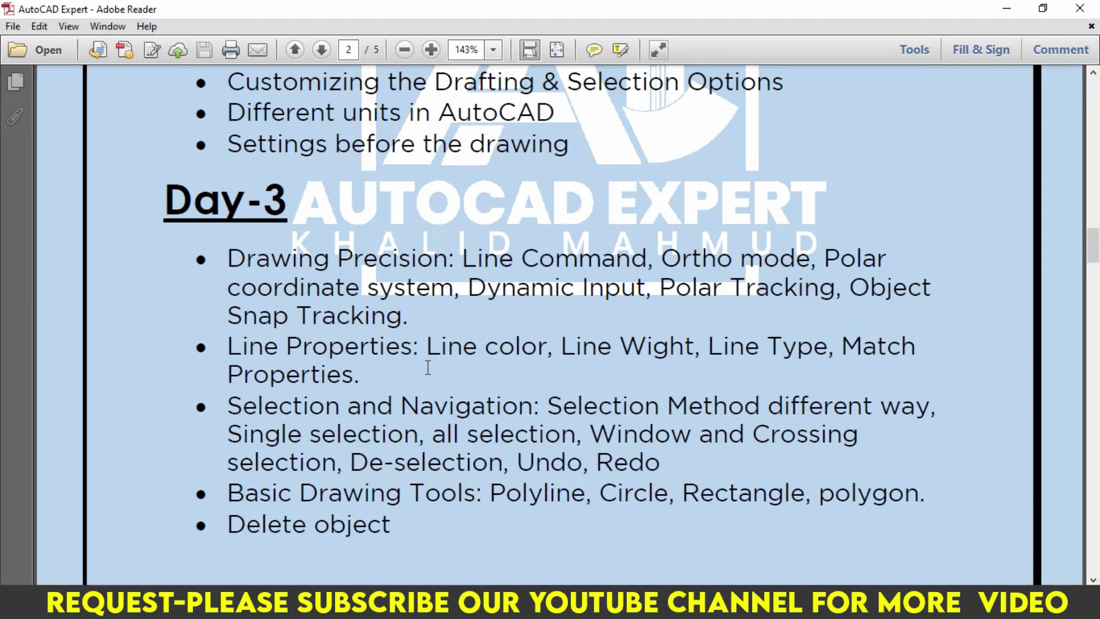
Highlight the Line Command text and Day-3 topics, then switch to the coordinate system images
drag(462, 259, 522, 261)
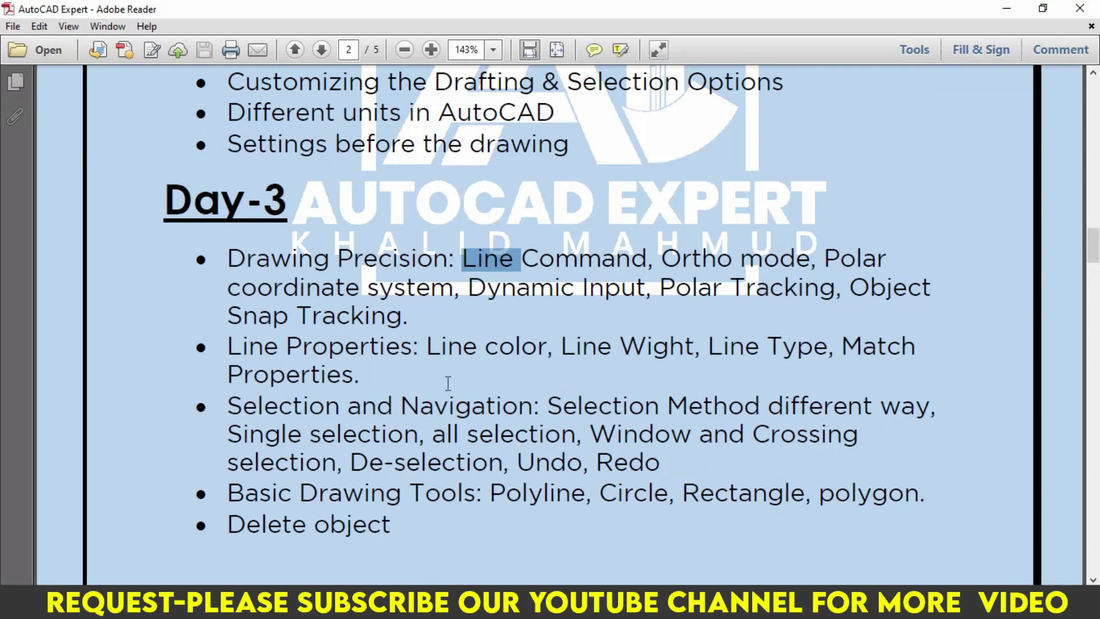
scroll(448, 383, down, 1)
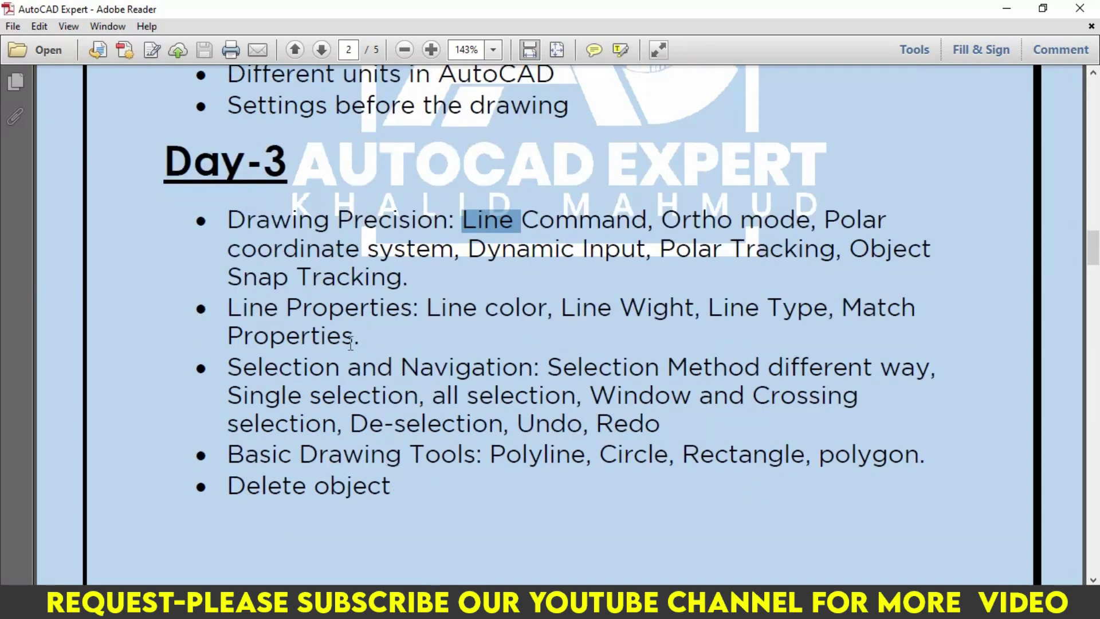
mouse_move(228, 215)
mouse_down()
mouse_move(424, 462)
mouse_move(434, 498)
mouse_up()
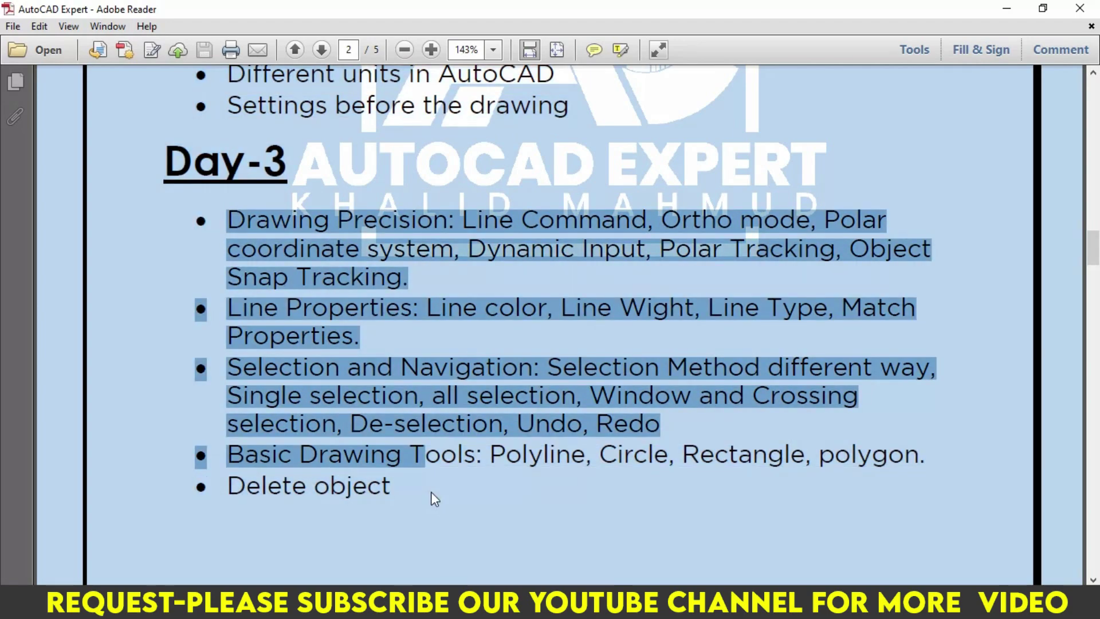
key(alt+Tab)
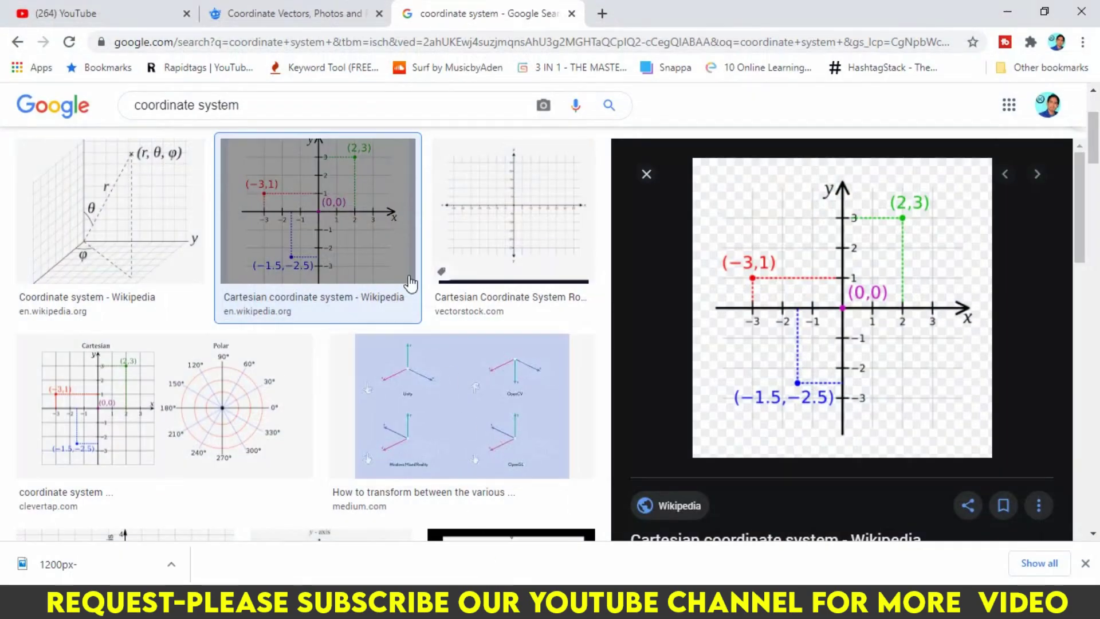
Switch to the YouTube tab and close the Google Images and coordinate vectors tabs
click(103, 12)
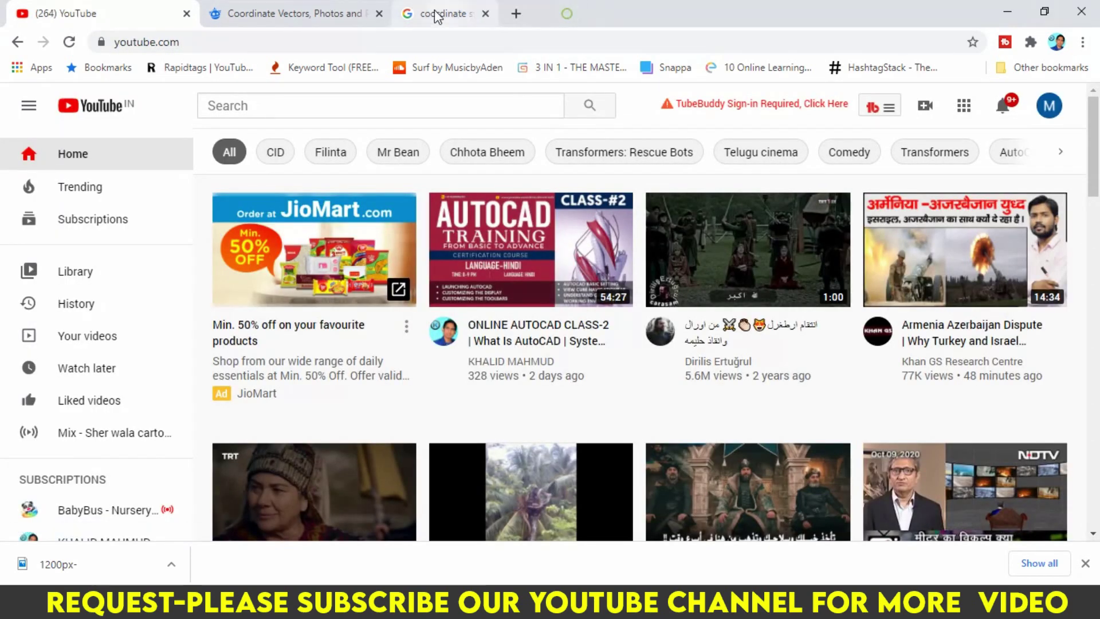
click(486, 13)
click(379, 13)
Search YouTube for 'khalid mahmud', subscribe, and set notifications to All
click(423, 108)
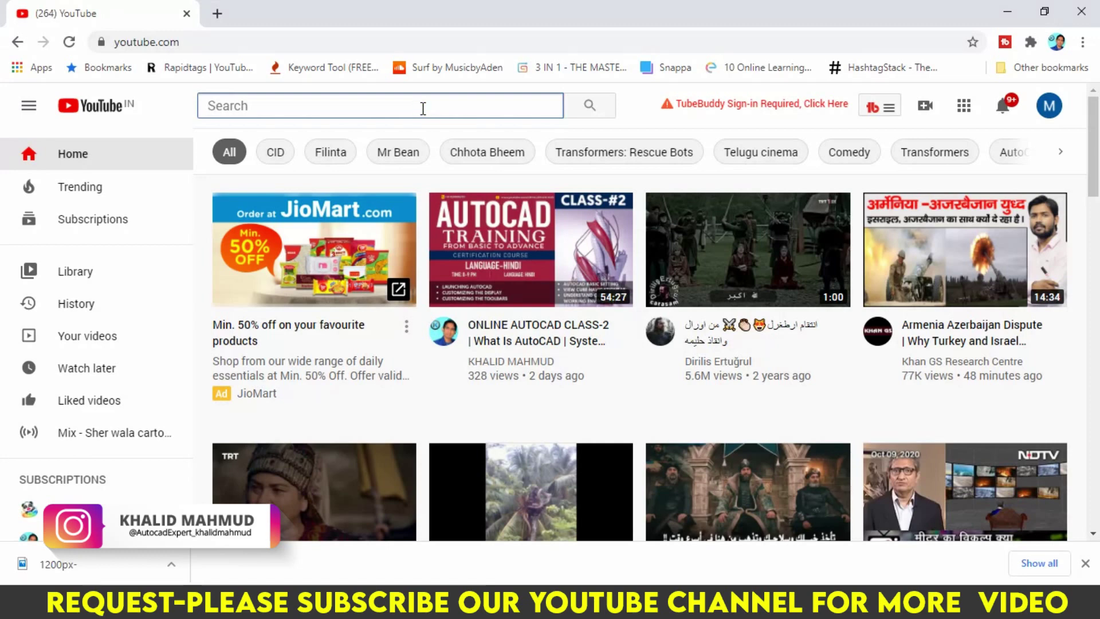
text(khalid)
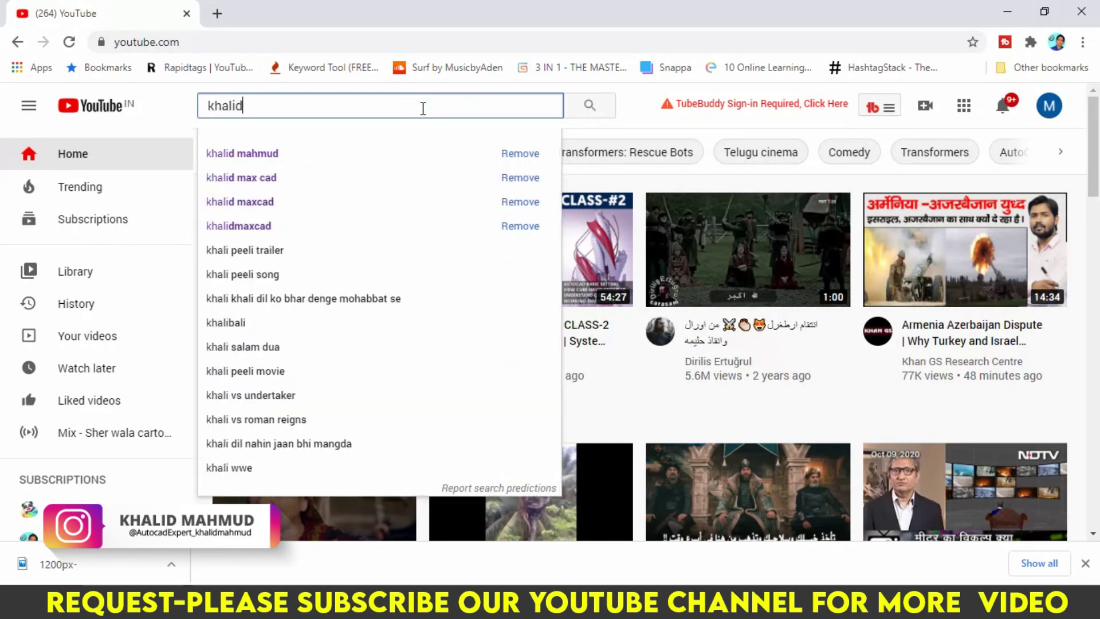
text( mahmud)
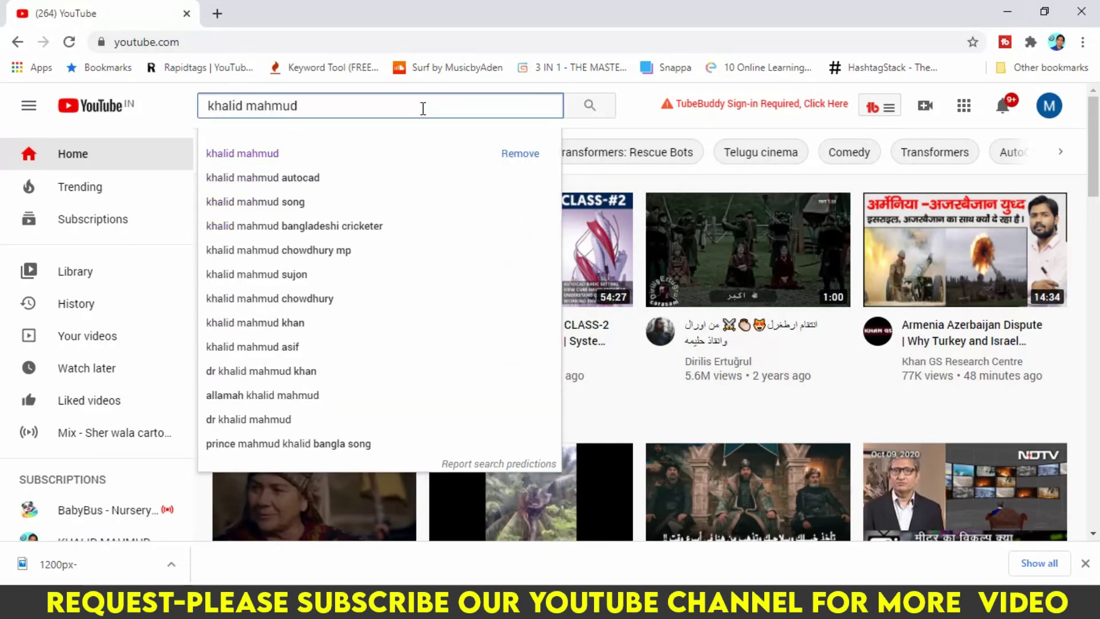
key(Return)
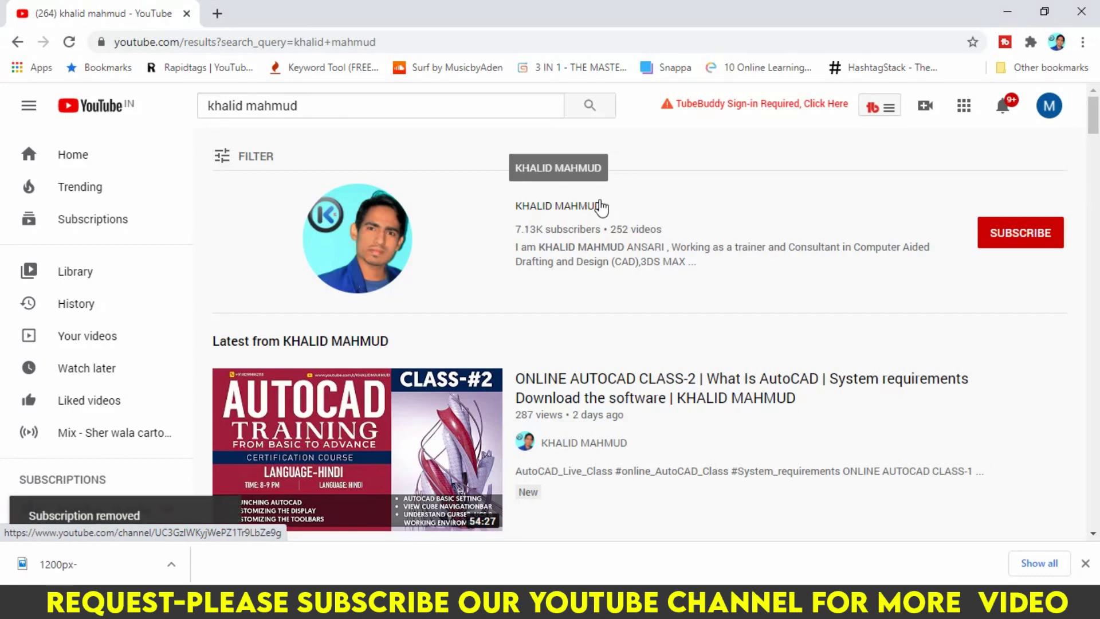
click(1010, 234)
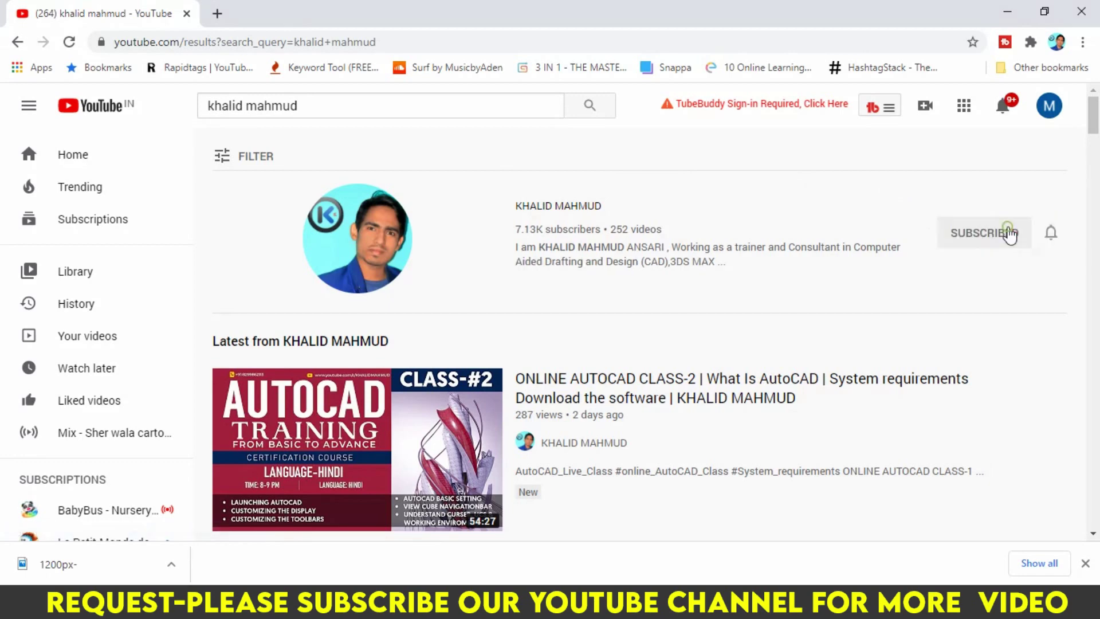
click(1053, 235)
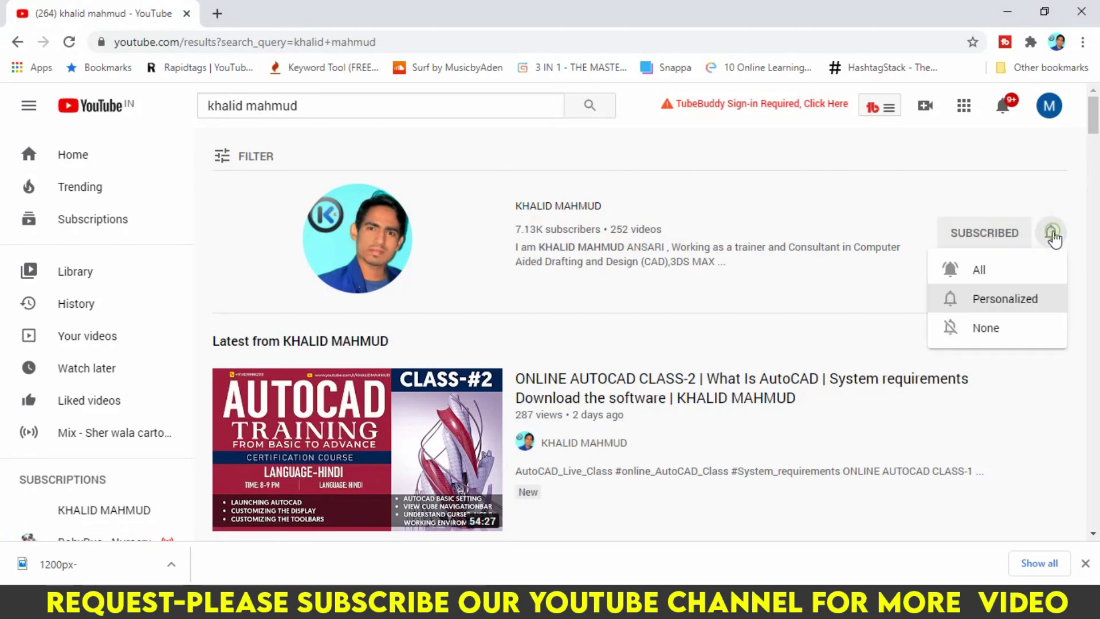
click(994, 275)
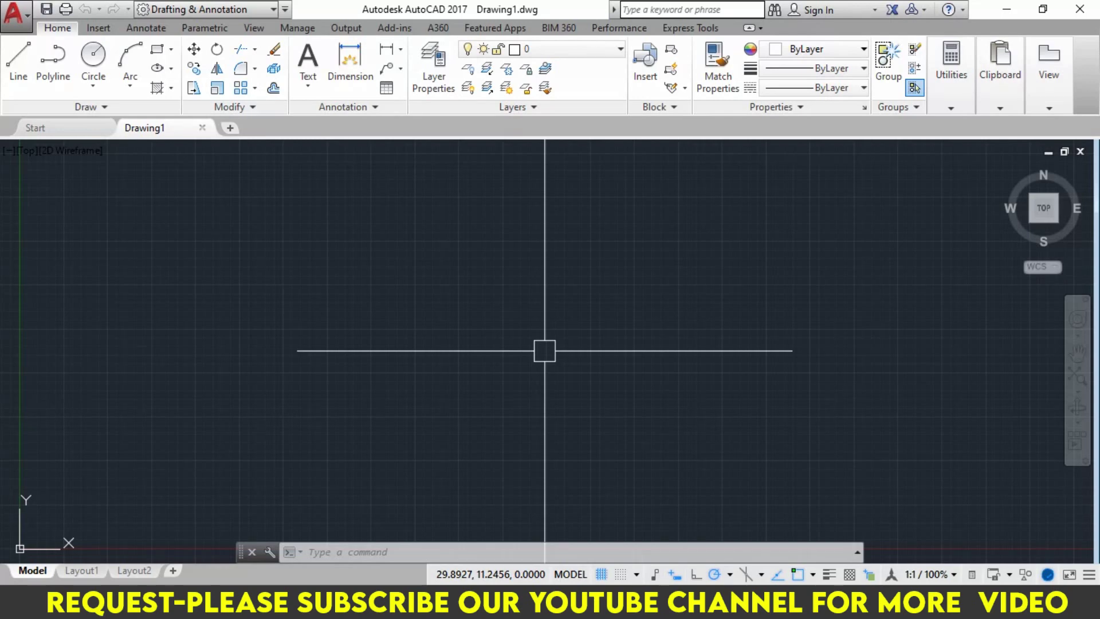
Start and cancel the LINE command, then open the Quick Access Toolbar customization list
text(l)
text(L)
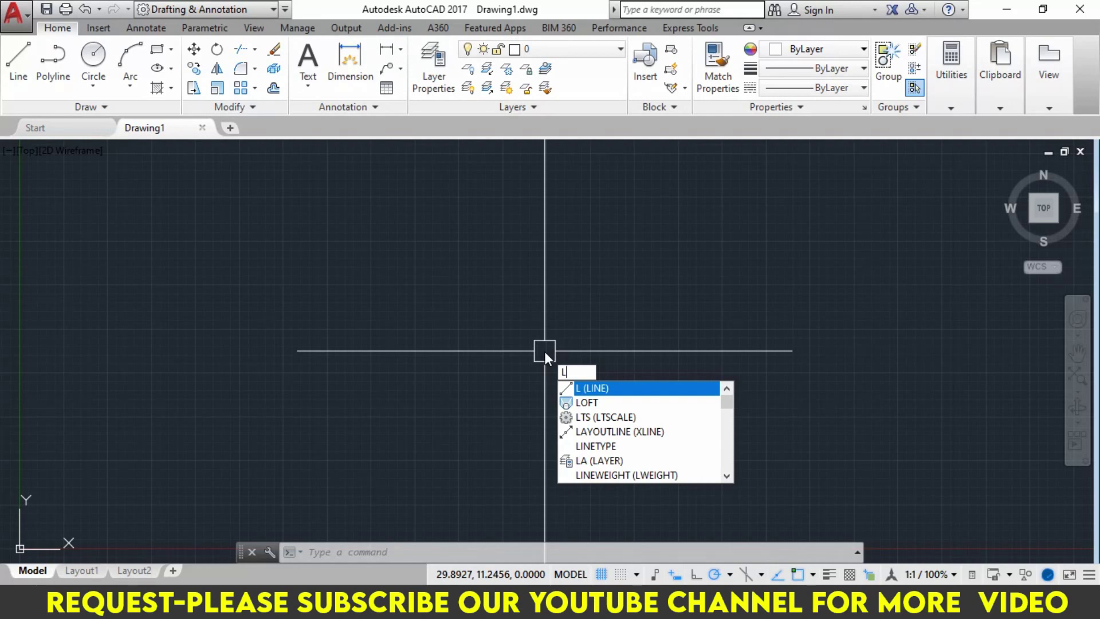
key(Return)
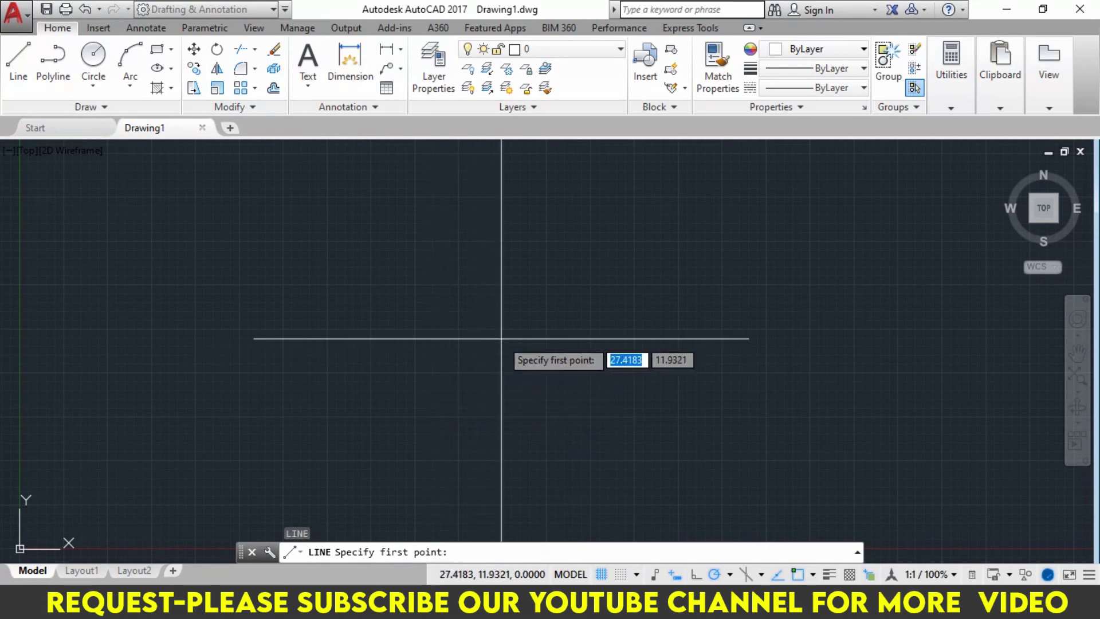
key(Escape)
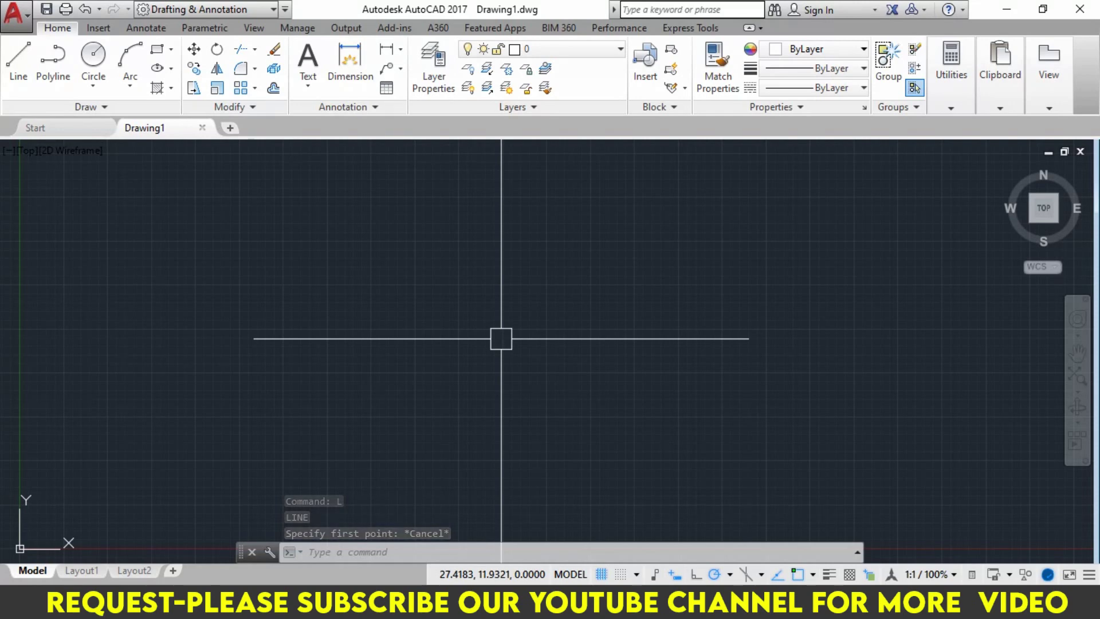
click(284, 9)
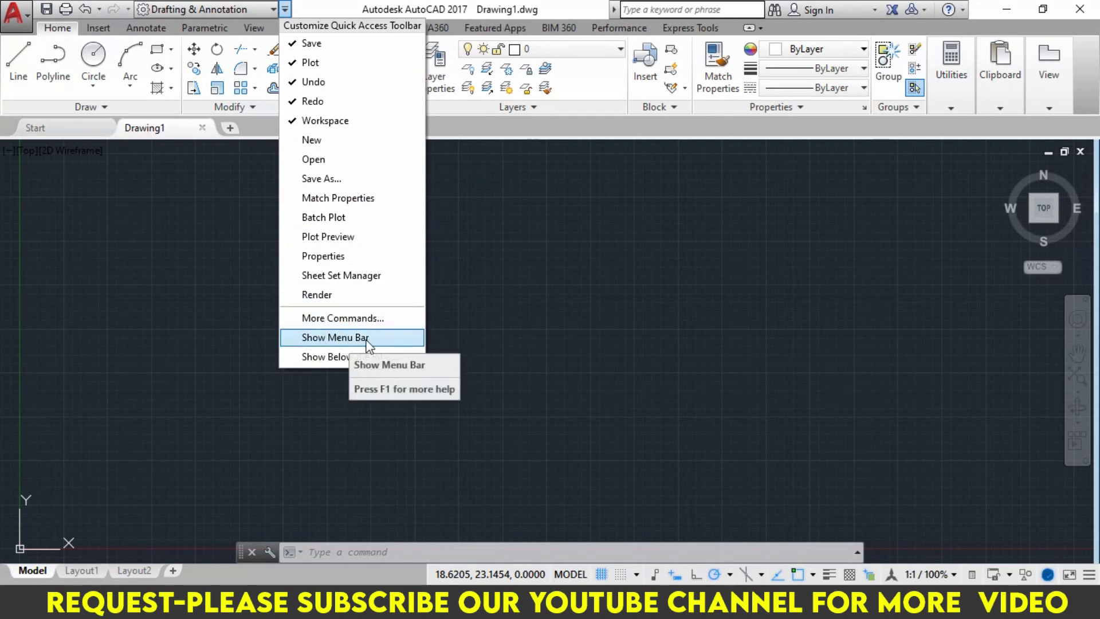
click(342, 339)
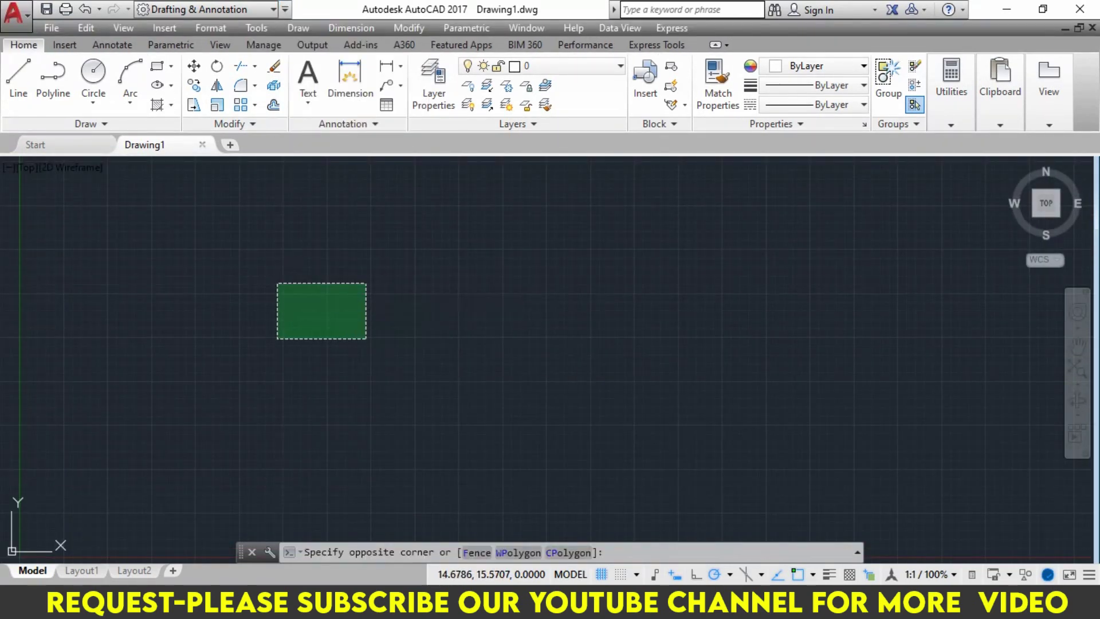
click(277, 282)
click(303, 25)
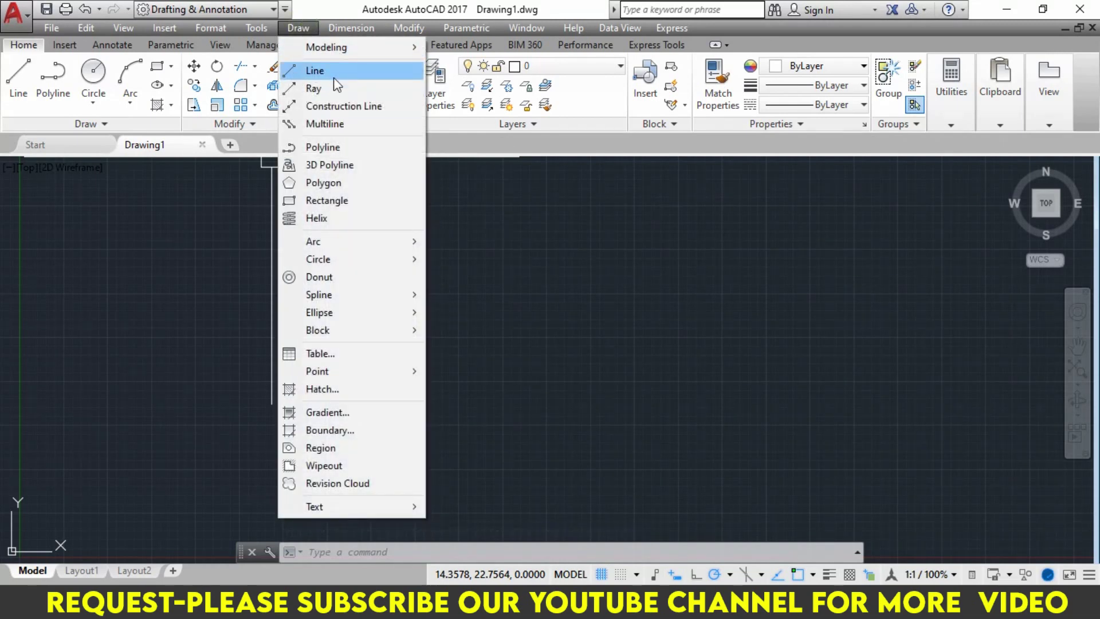
click(528, 226)
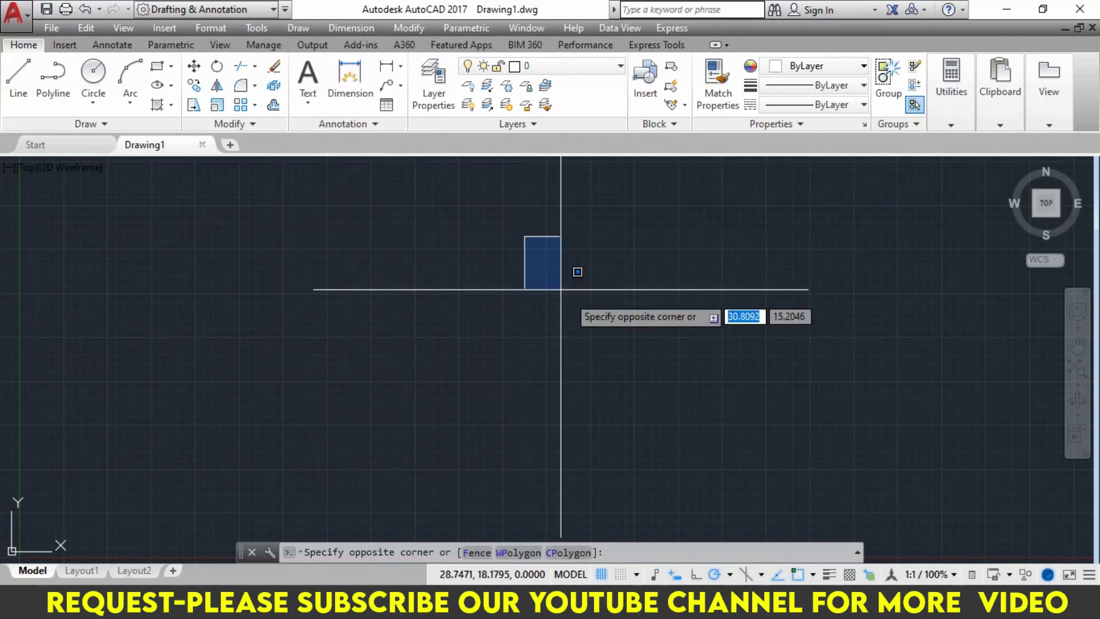
click(581, 307)
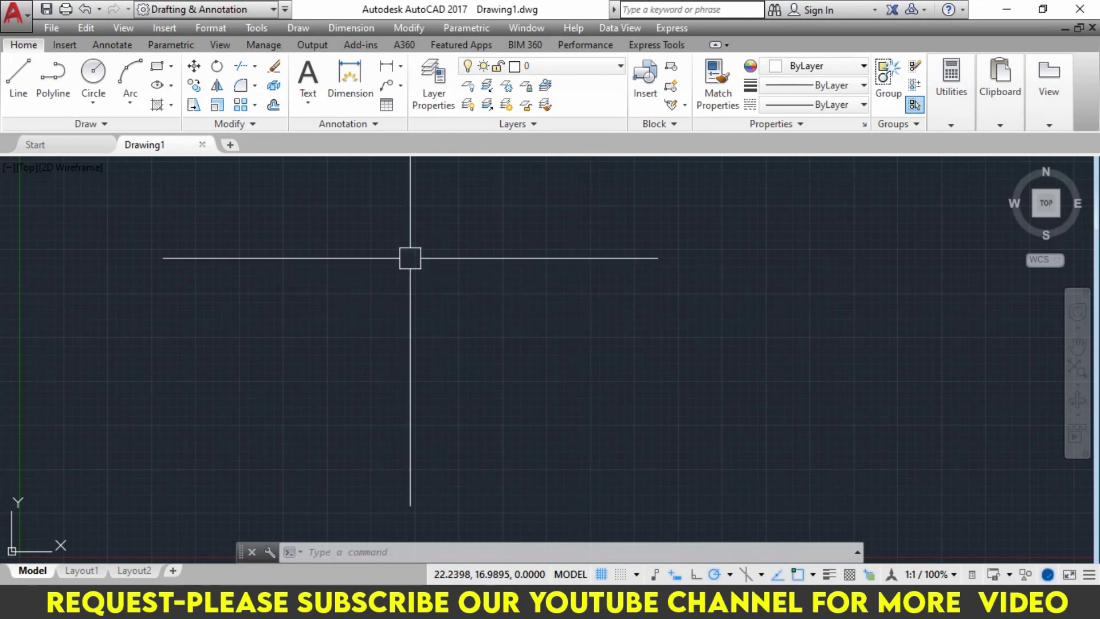
Draw a single practice line segment and cancel the command
click(22, 98)
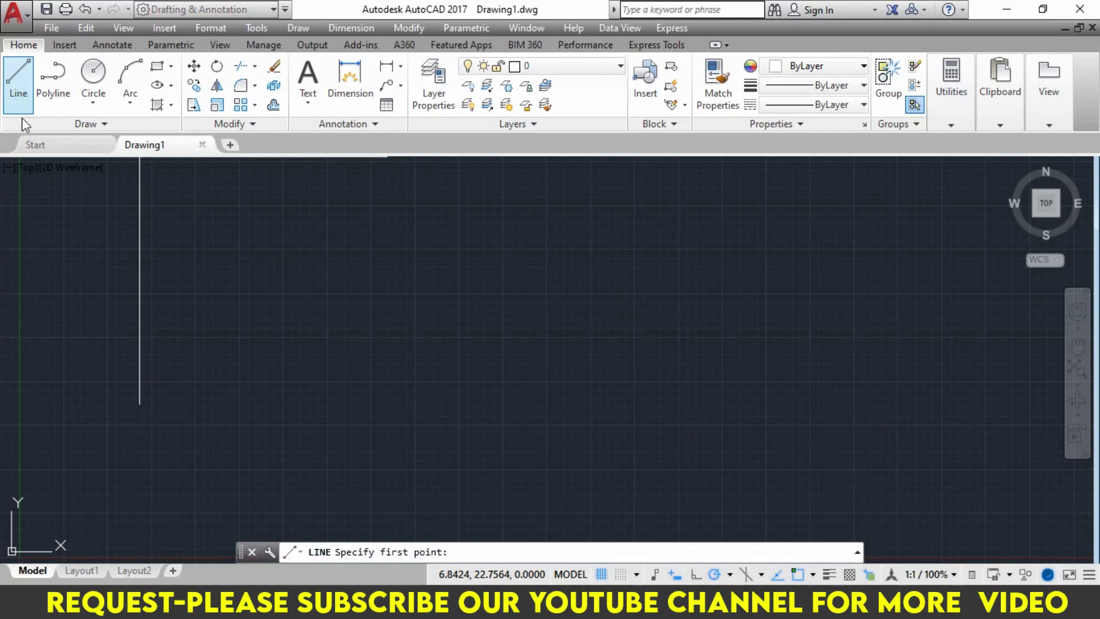
click(226, 379)
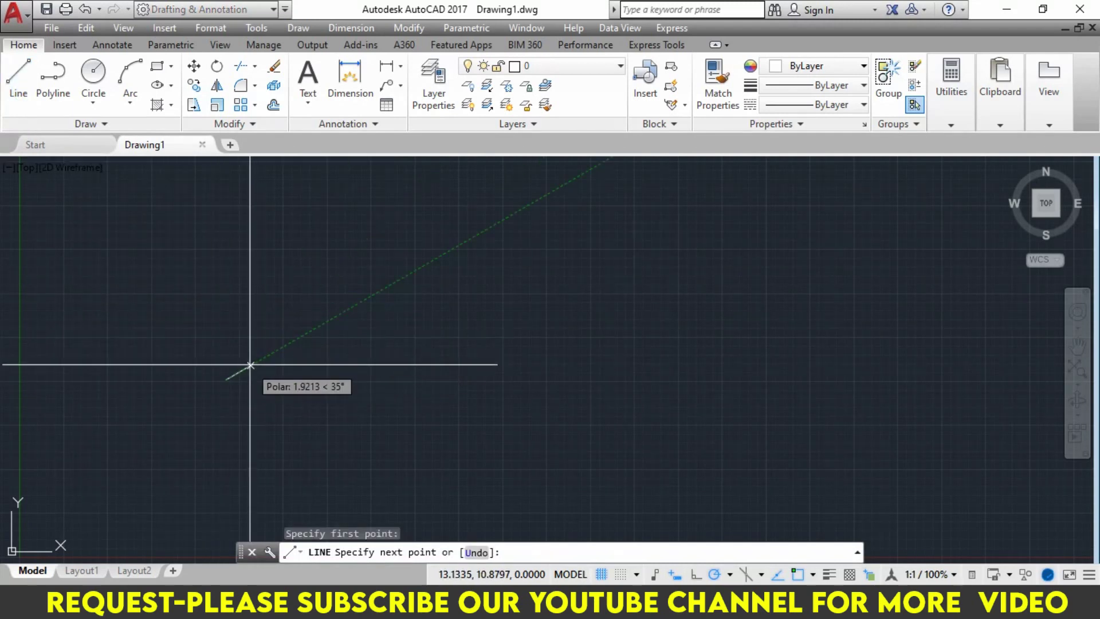
click(418, 372)
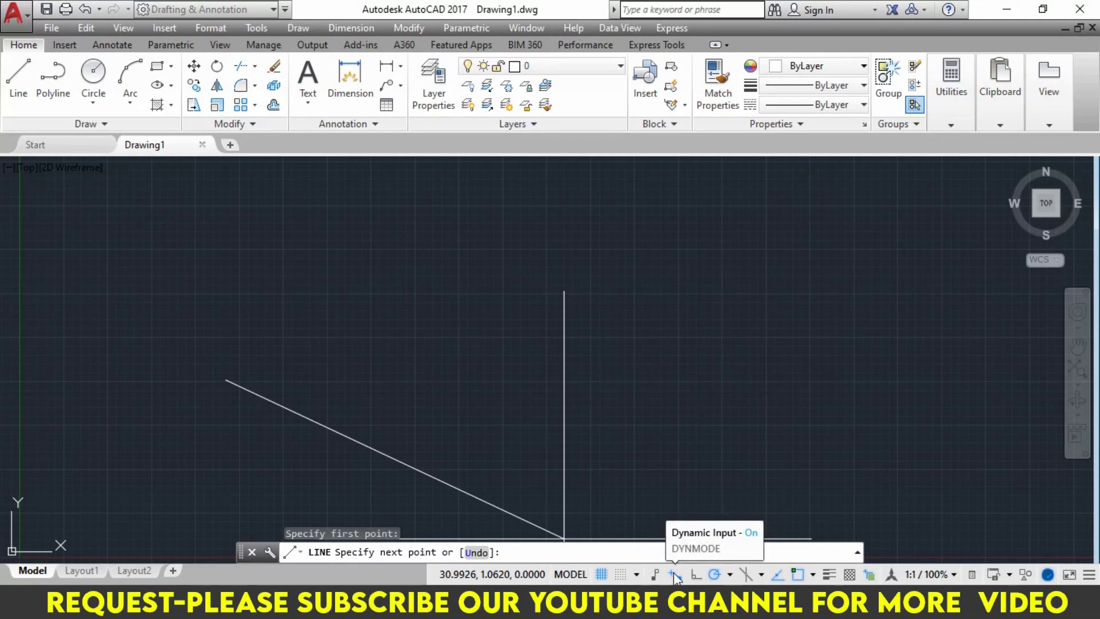
key(Escape)
click(408, 302)
key(Escape)
key(Escape)
text(L)
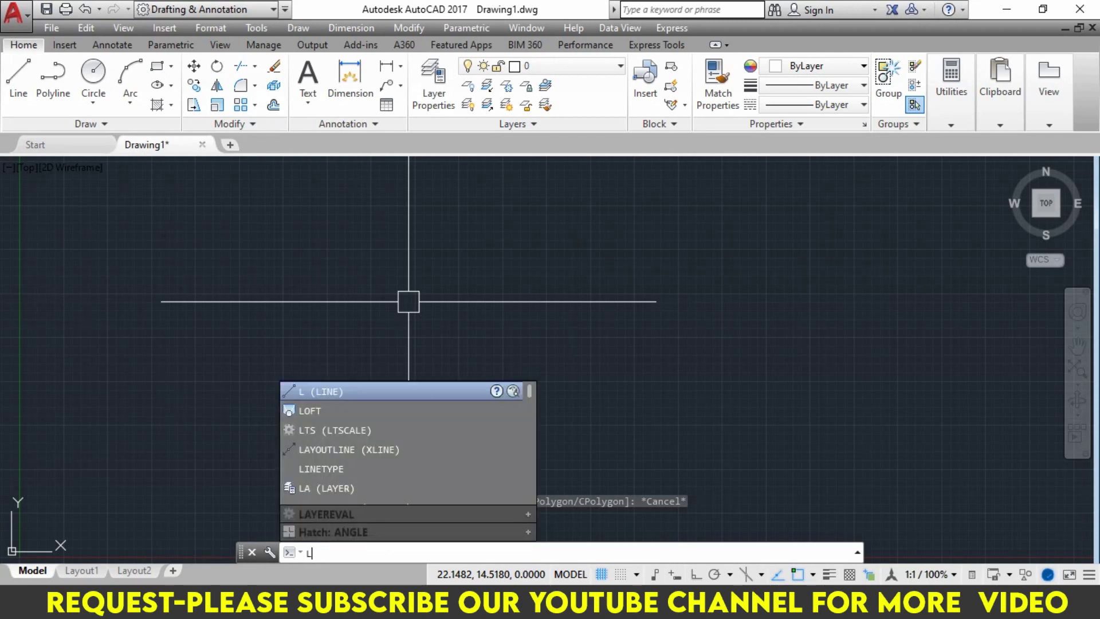
Draw a long zigzag chain of connected line segments across the drawing area
click(347, 396)
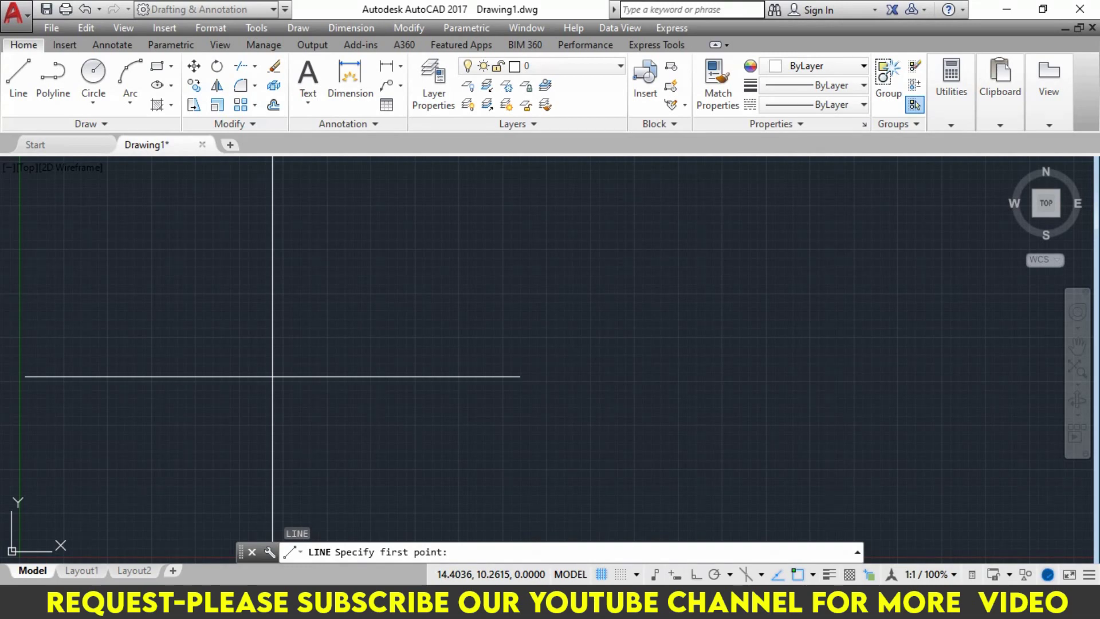
click(272, 377)
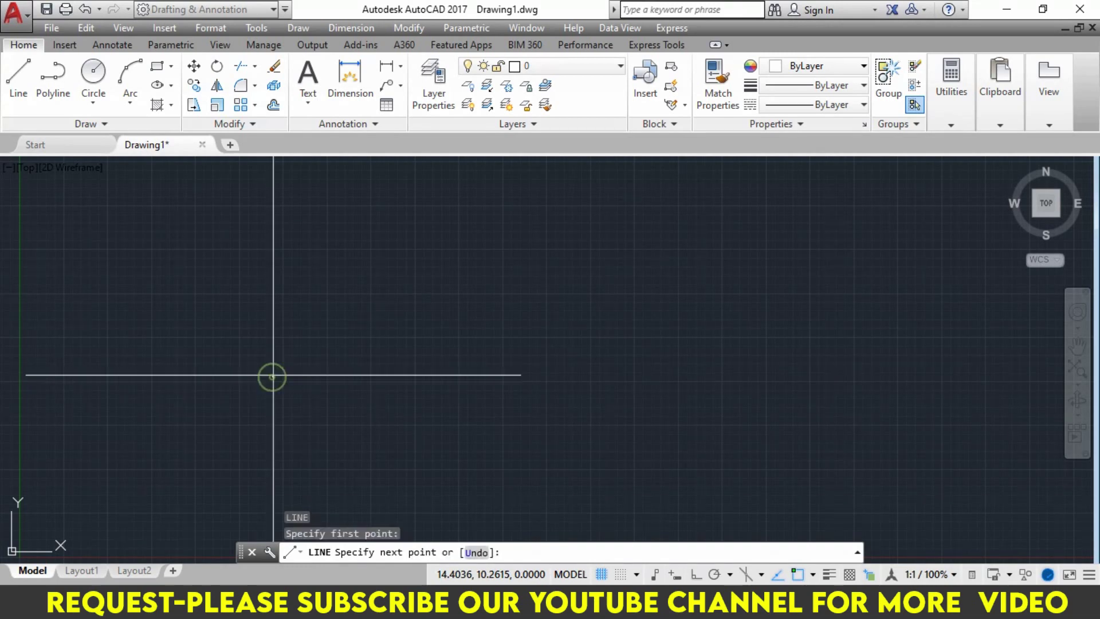
click(384, 263)
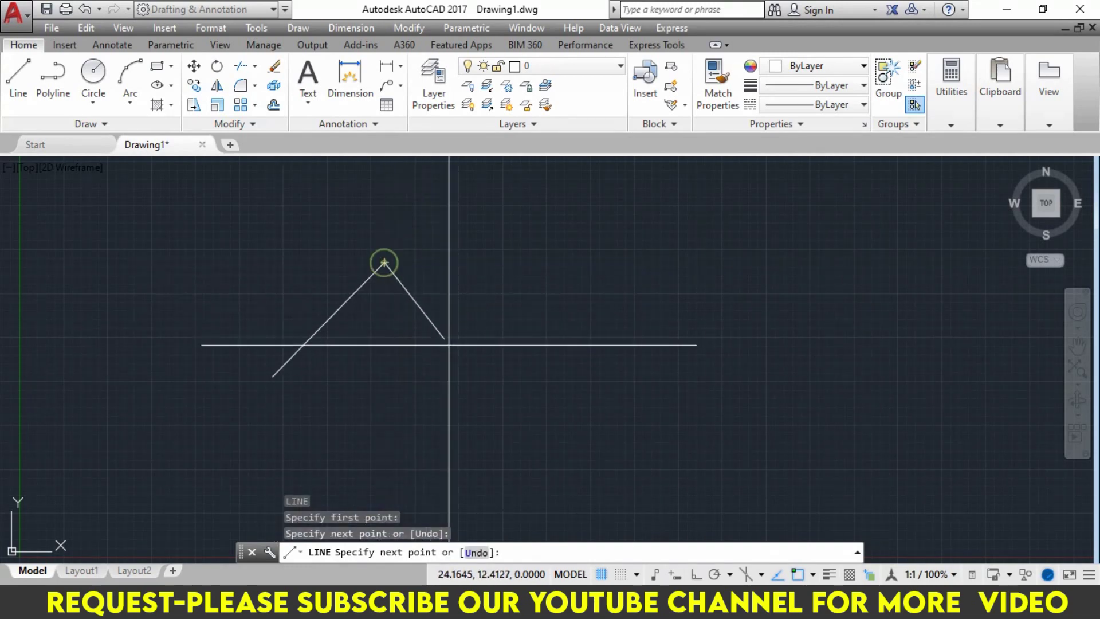
click(459, 364)
click(529, 265)
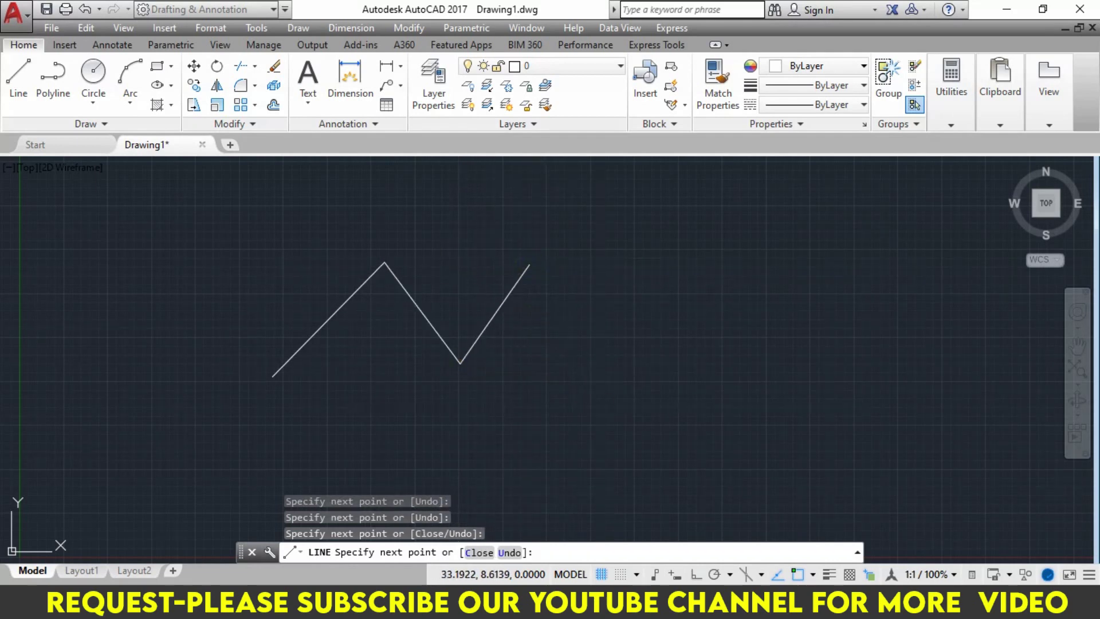
click(602, 405)
click(477, 417)
click(456, 283)
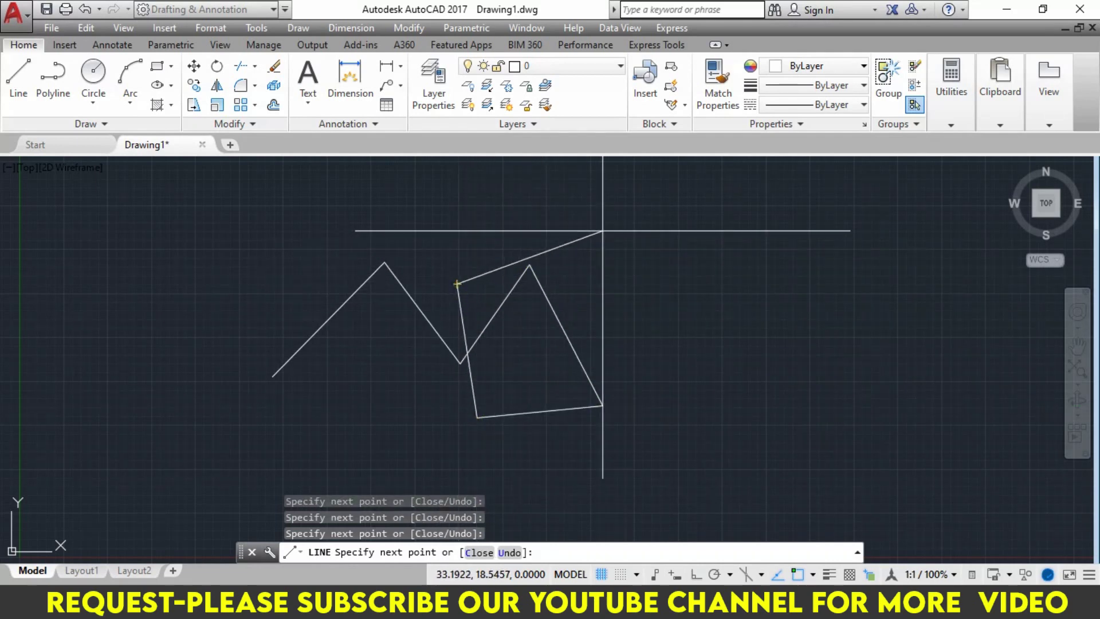
click(602, 231)
click(708, 341)
click(836, 289)
click(914, 395)
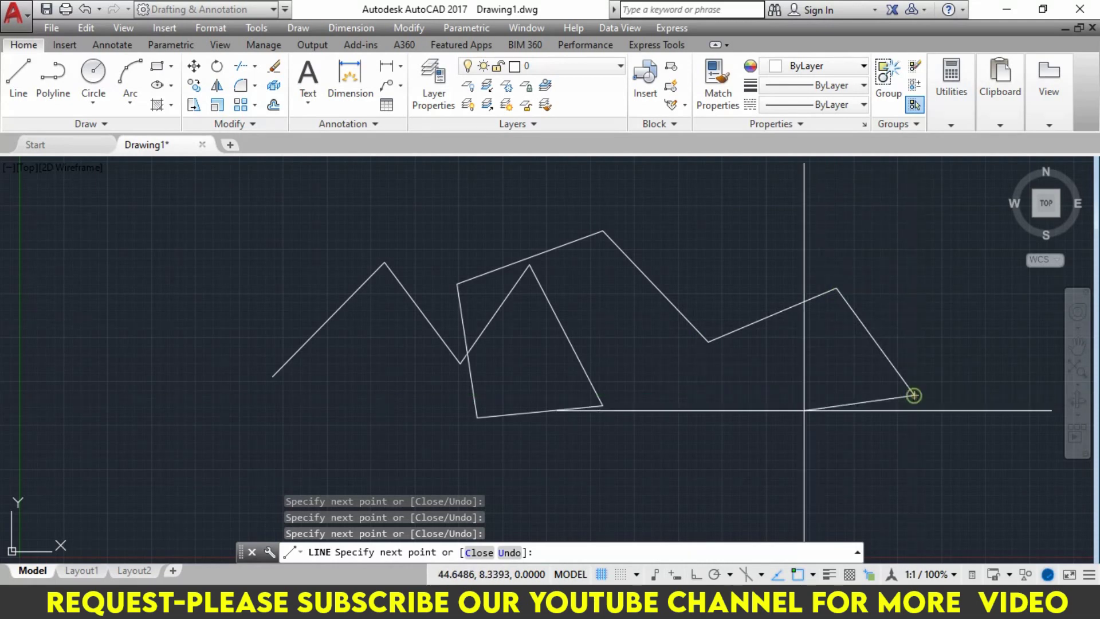
click(788, 413)
click(739, 274)
click(601, 307)
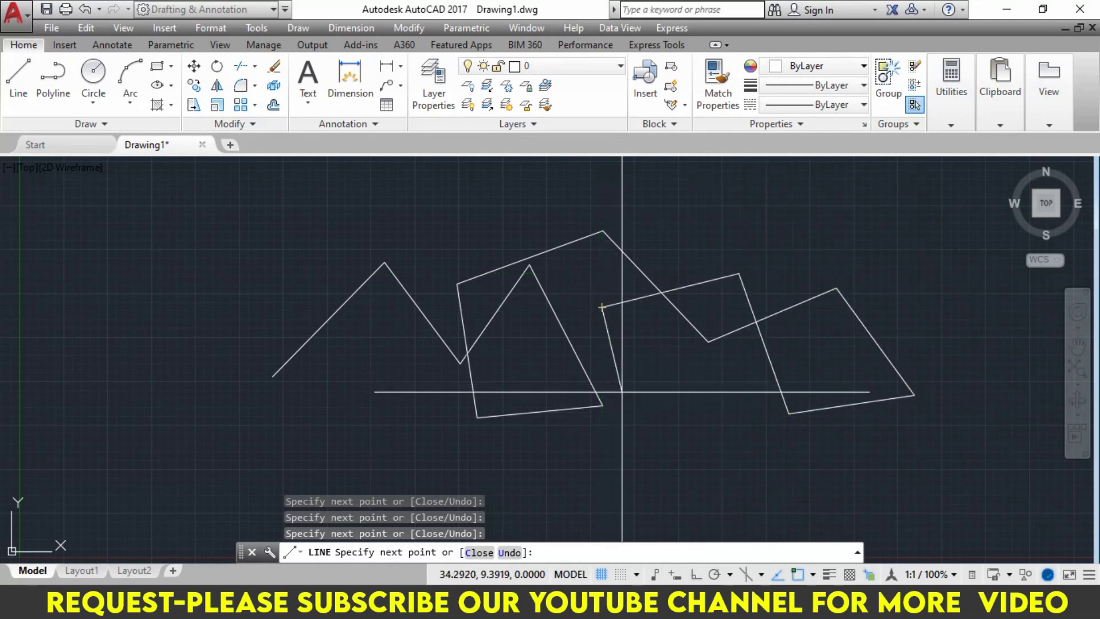
click(664, 393)
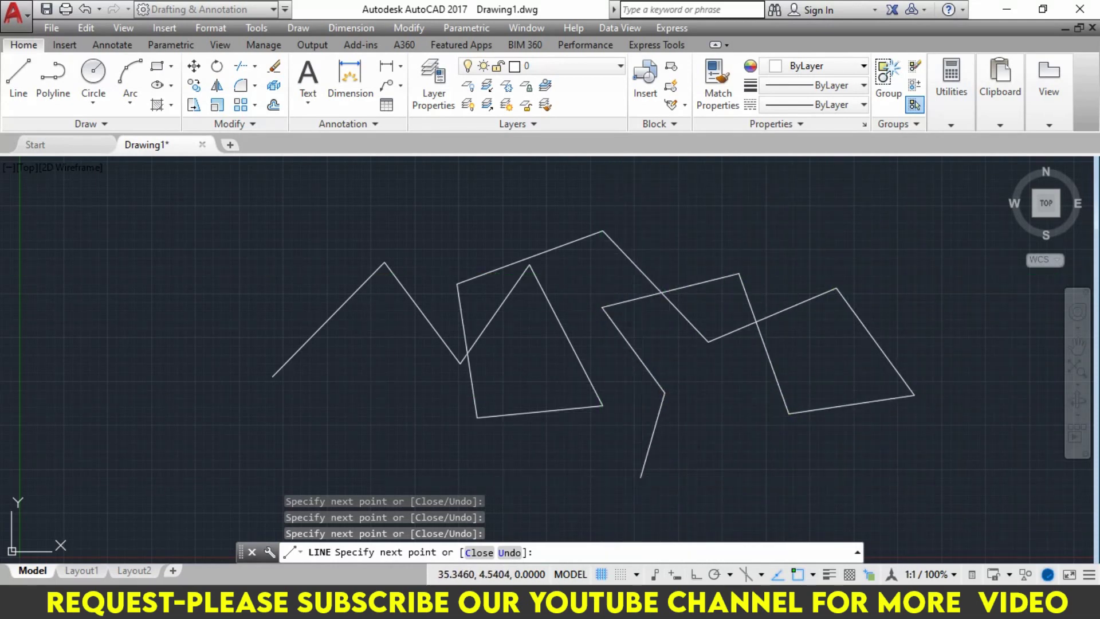
key(Escape)
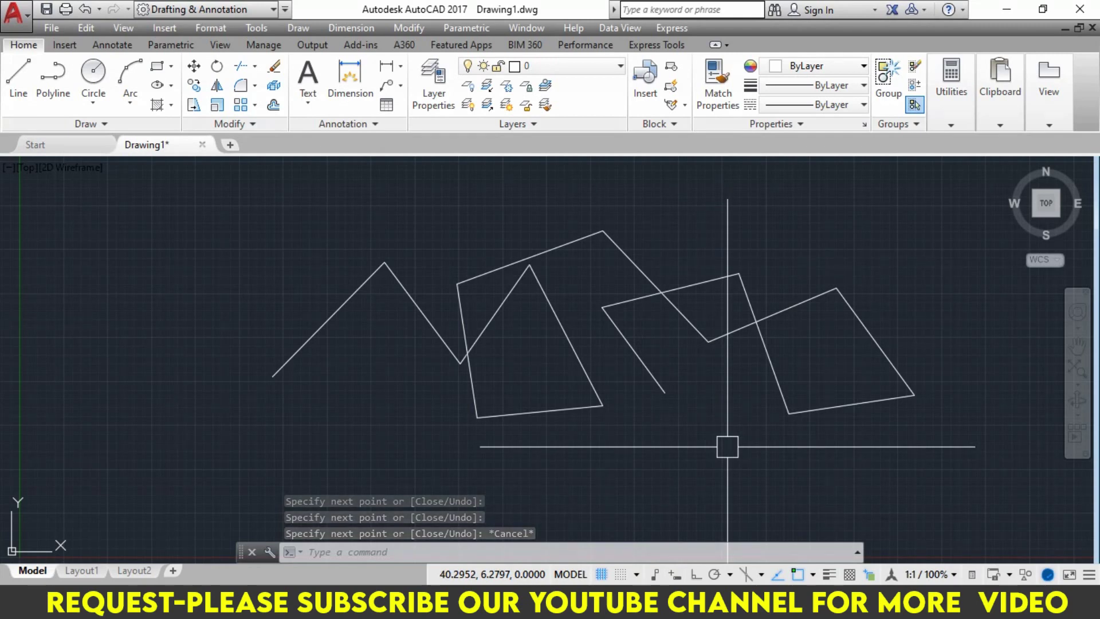
Draw a second zigzag chain of six segments from lower left to the right
click(20, 80)
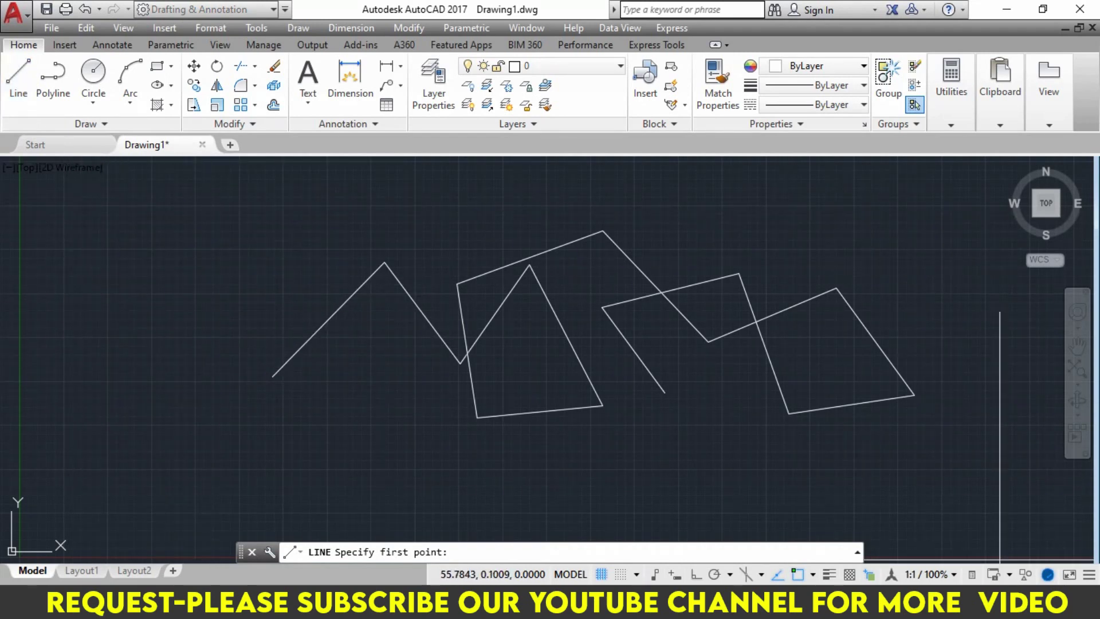
click(124, 436)
click(213, 259)
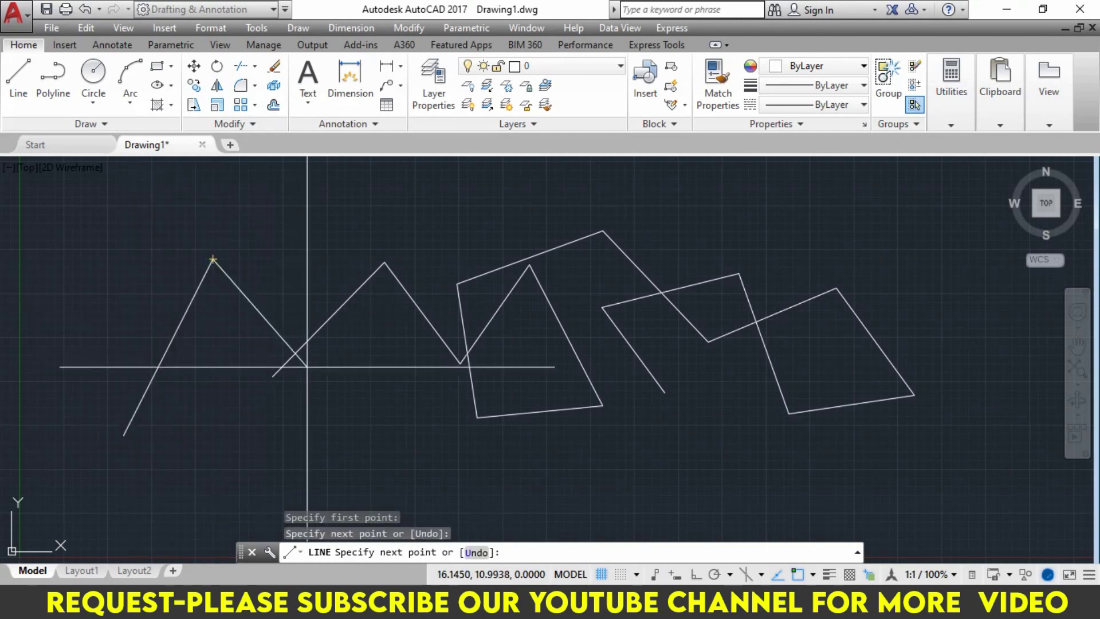
click(373, 445)
click(457, 232)
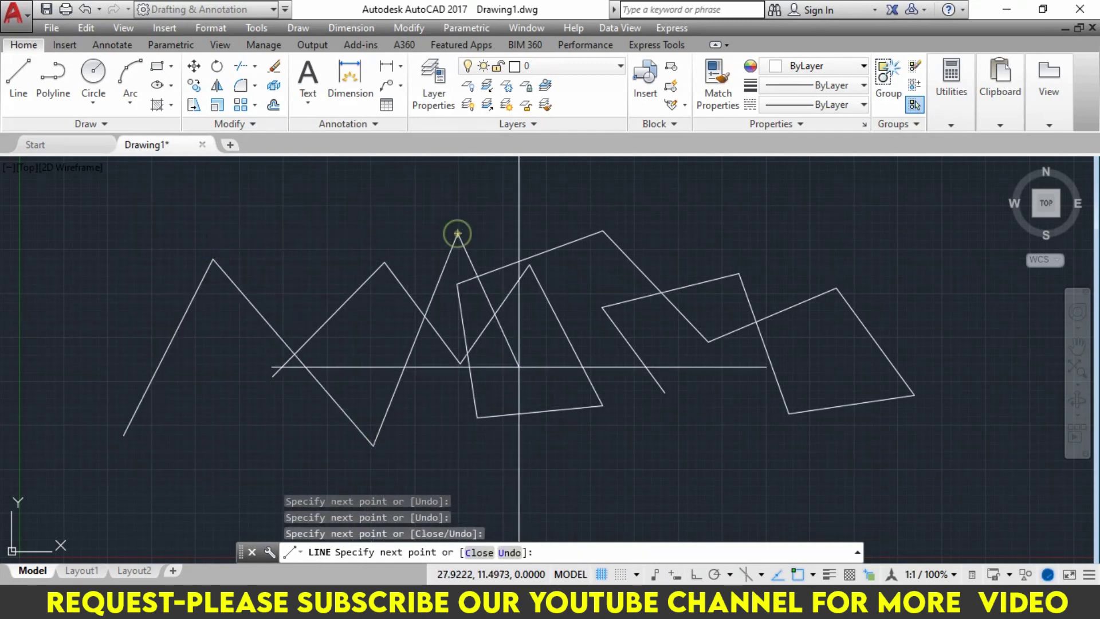
click(534, 385)
click(714, 233)
click(821, 358)
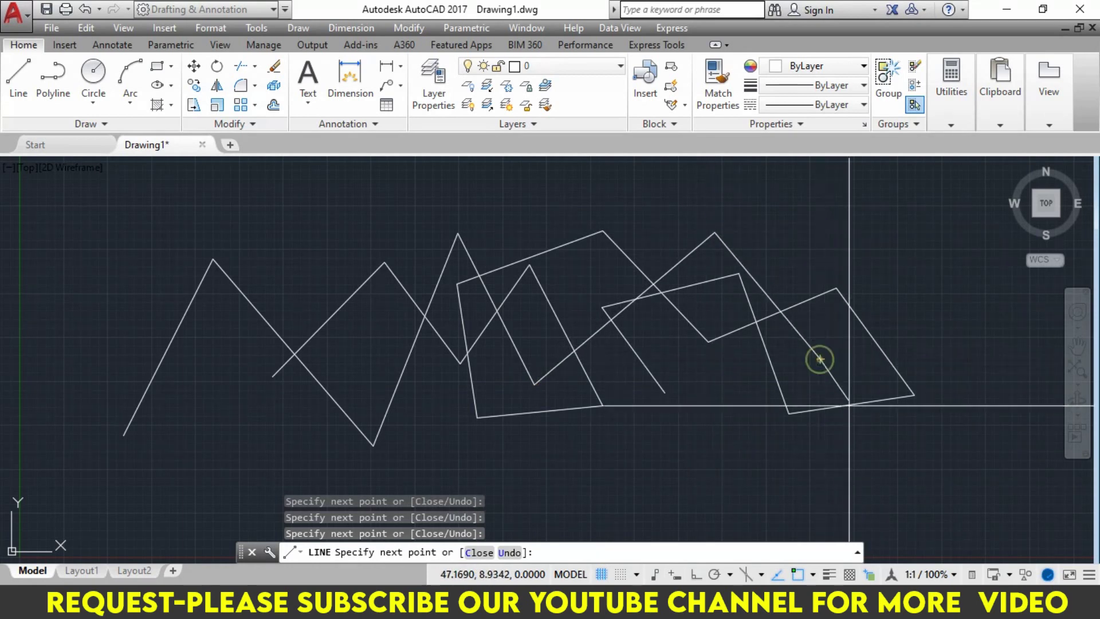
key(Escape)
key(Escape)
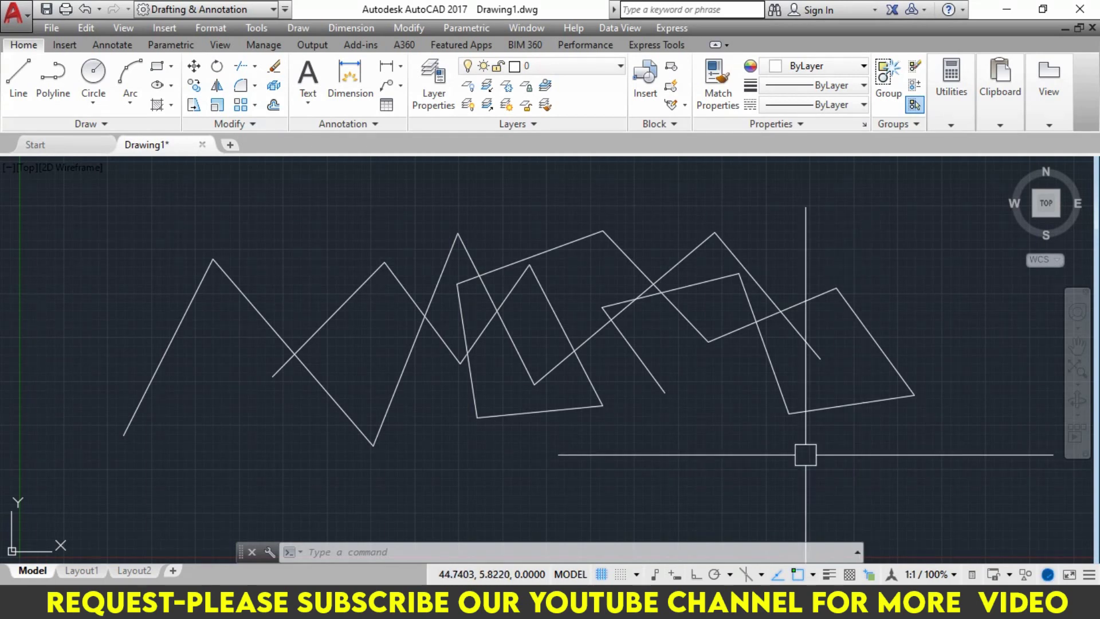
Select all practice lines, erase them with E, and turn on Dynamic Input
key(ctrl+a)
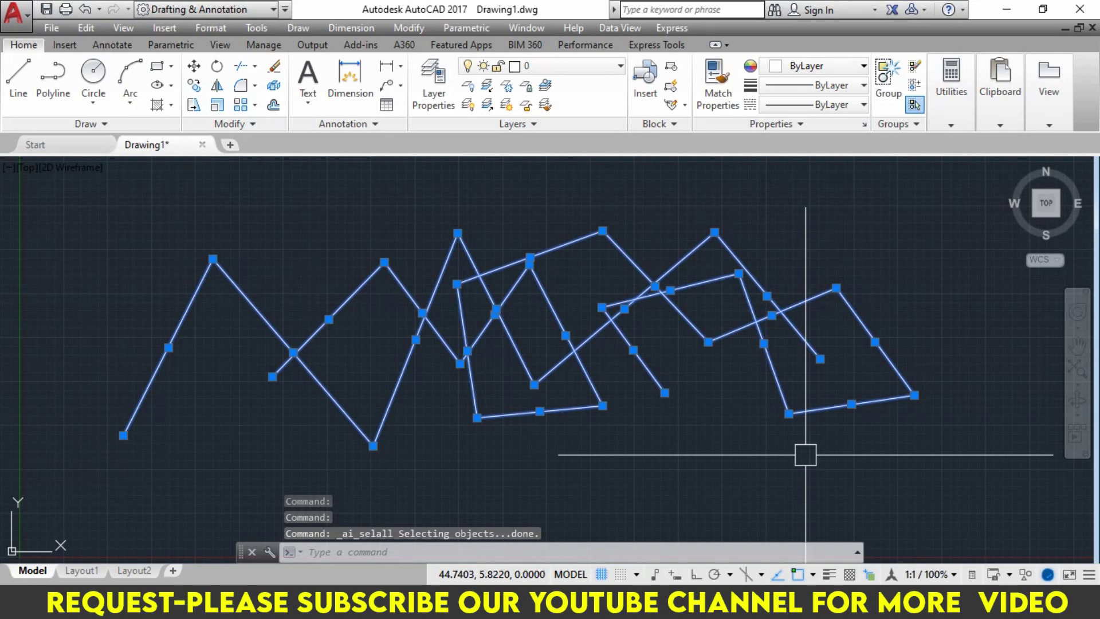
text(EXT)
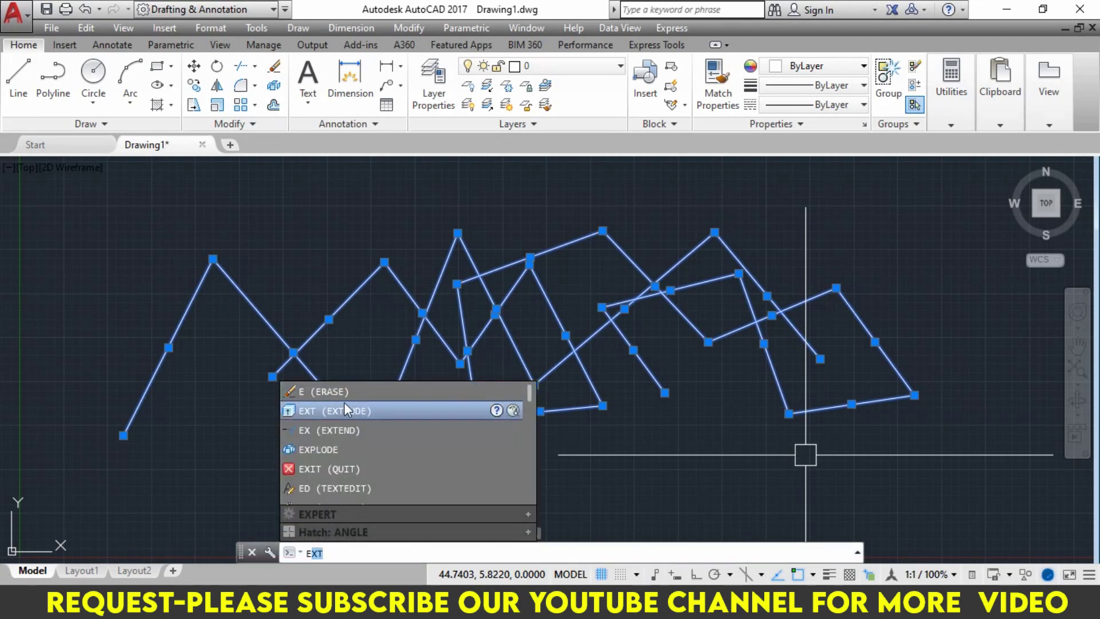
key(Return)
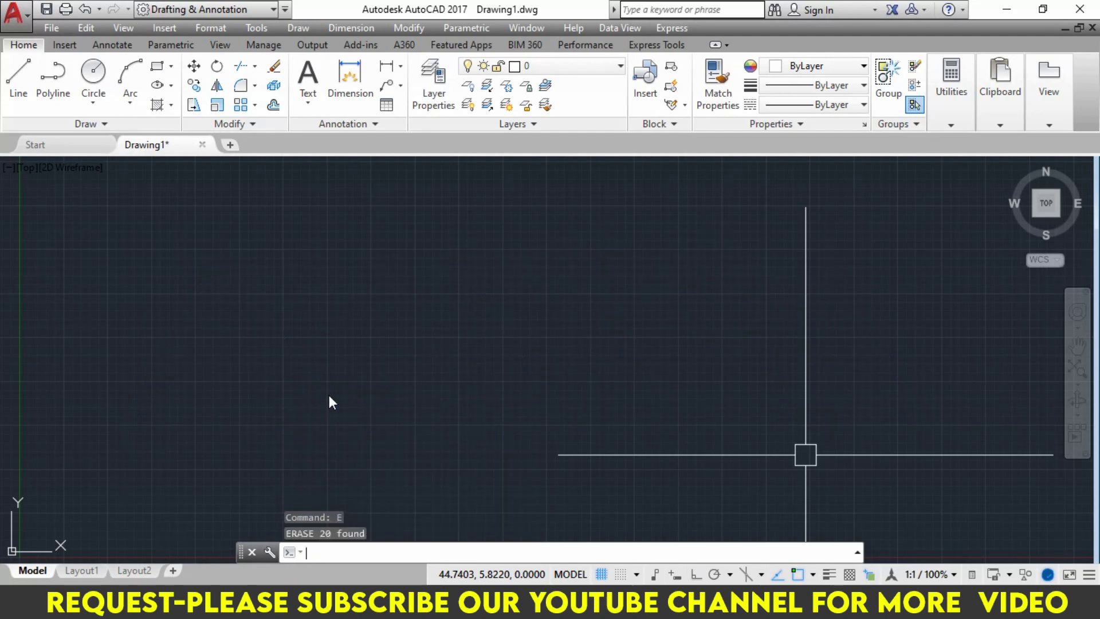
click(682, 574)
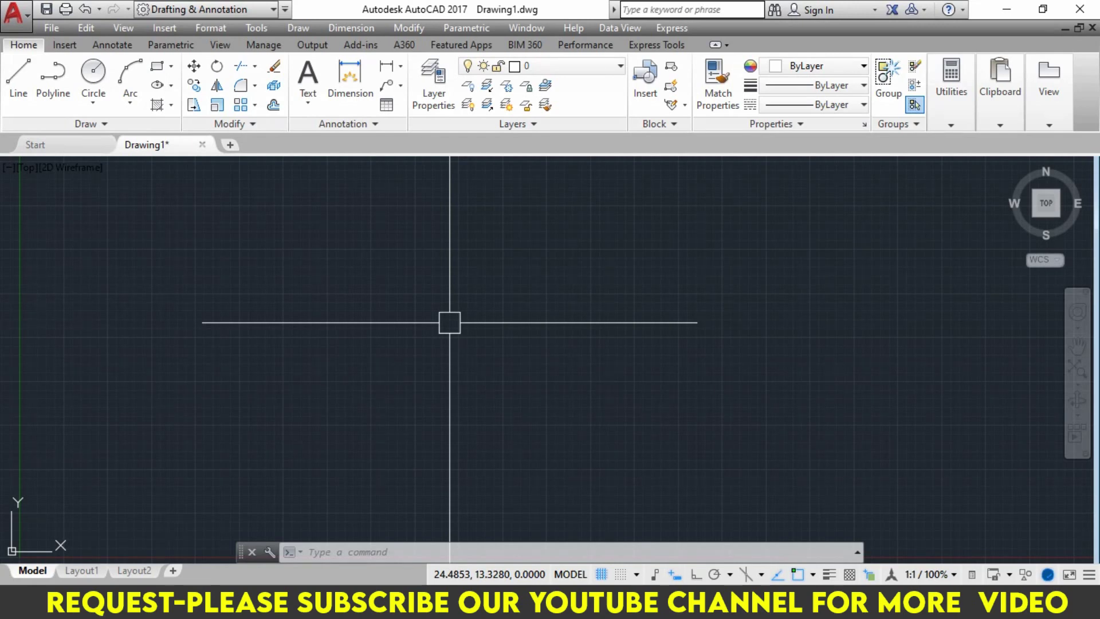
Draw a right triangle using ortho for its edges, then show the L-shape reference image
click(14, 91)
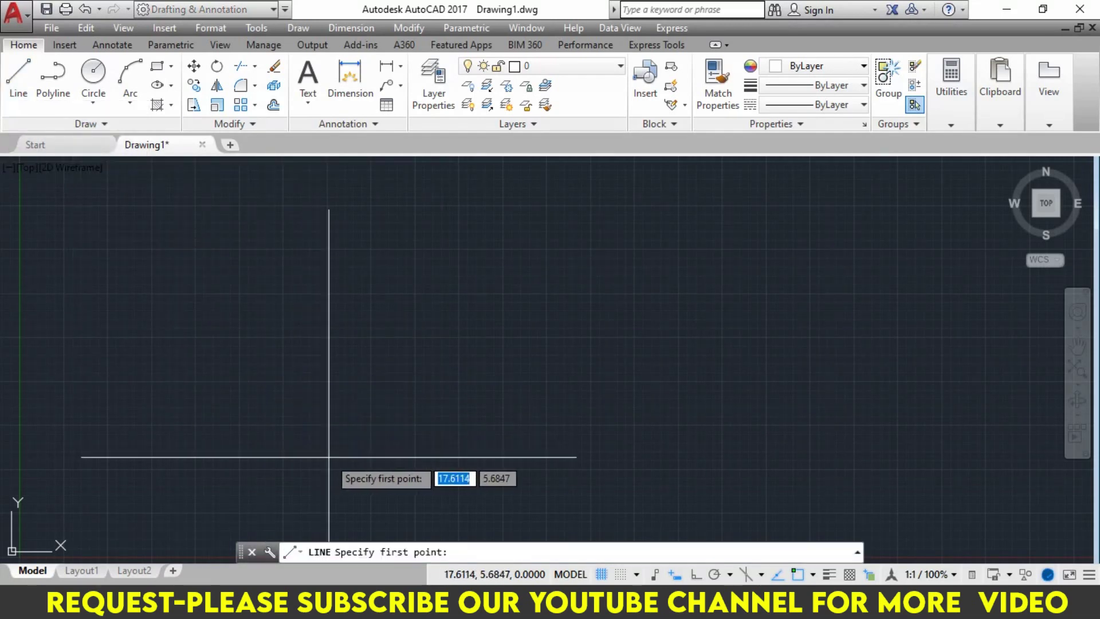
click(364, 457)
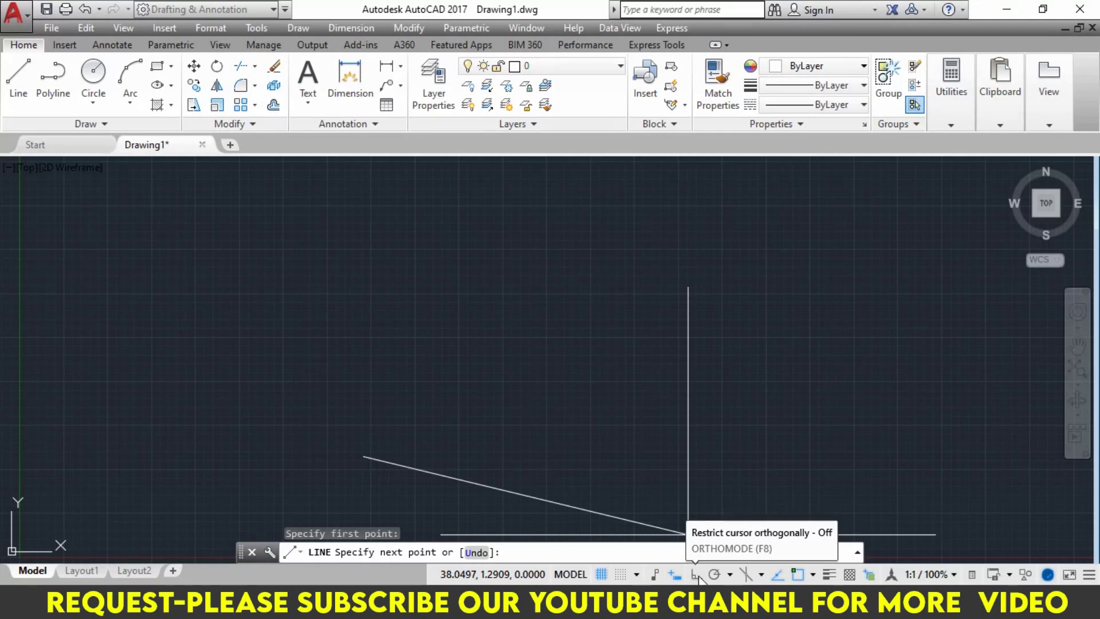
click(698, 574)
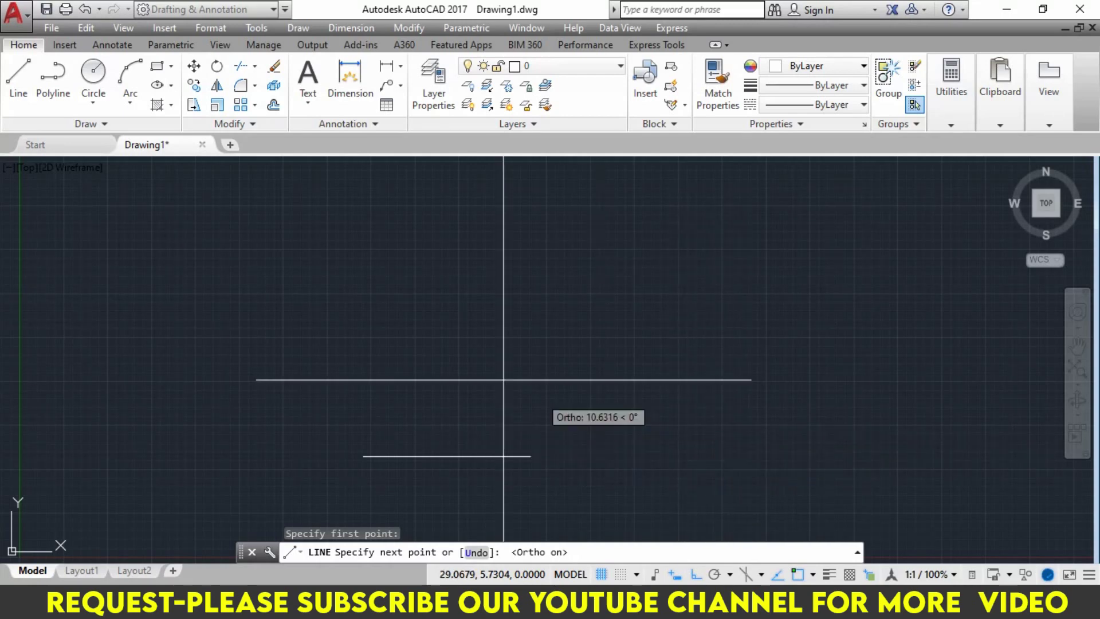
click(364, 199)
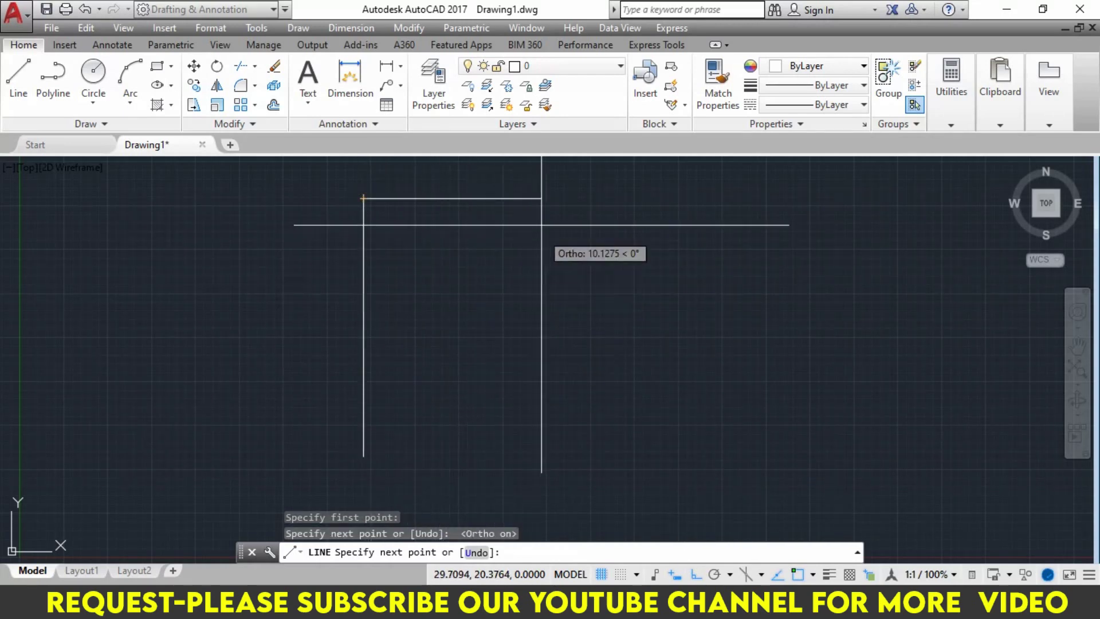
click(662, 200)
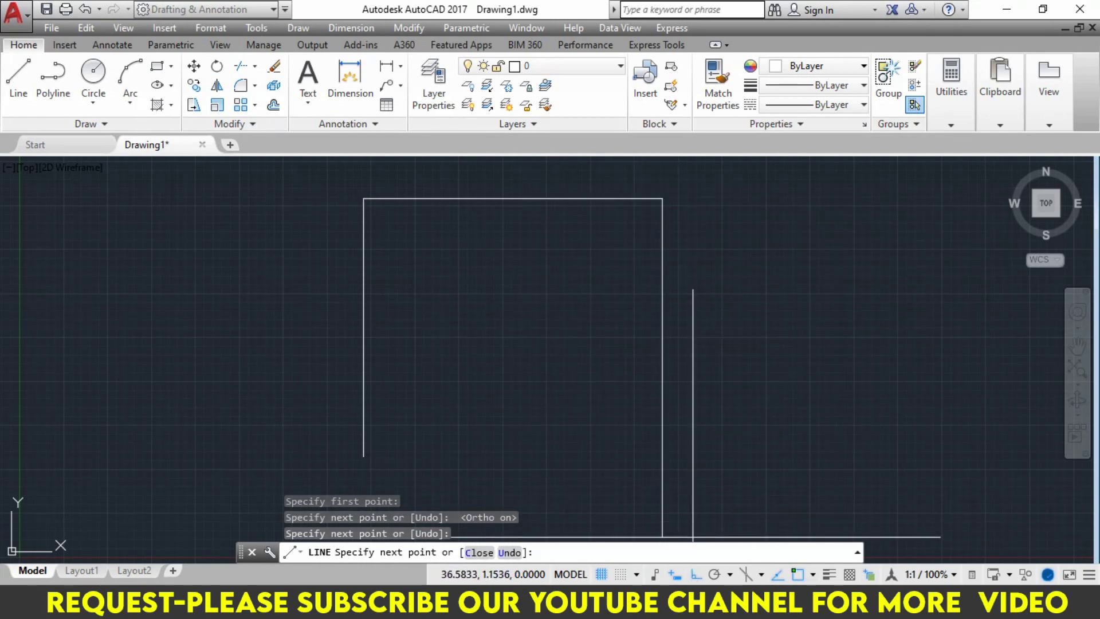
click(696, 574)
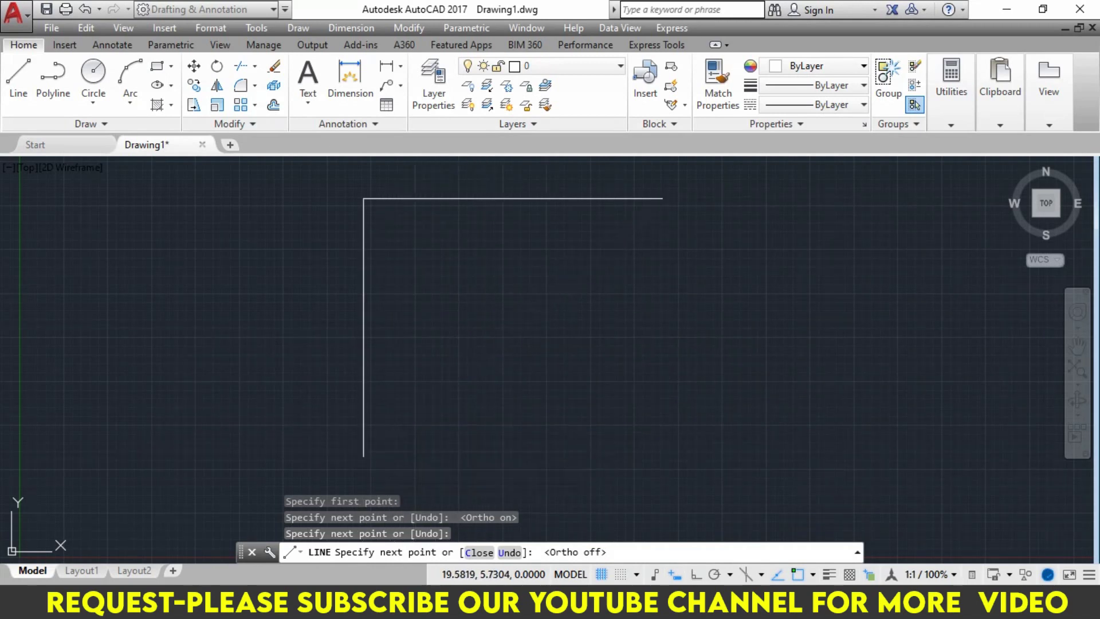
click(363, 457)
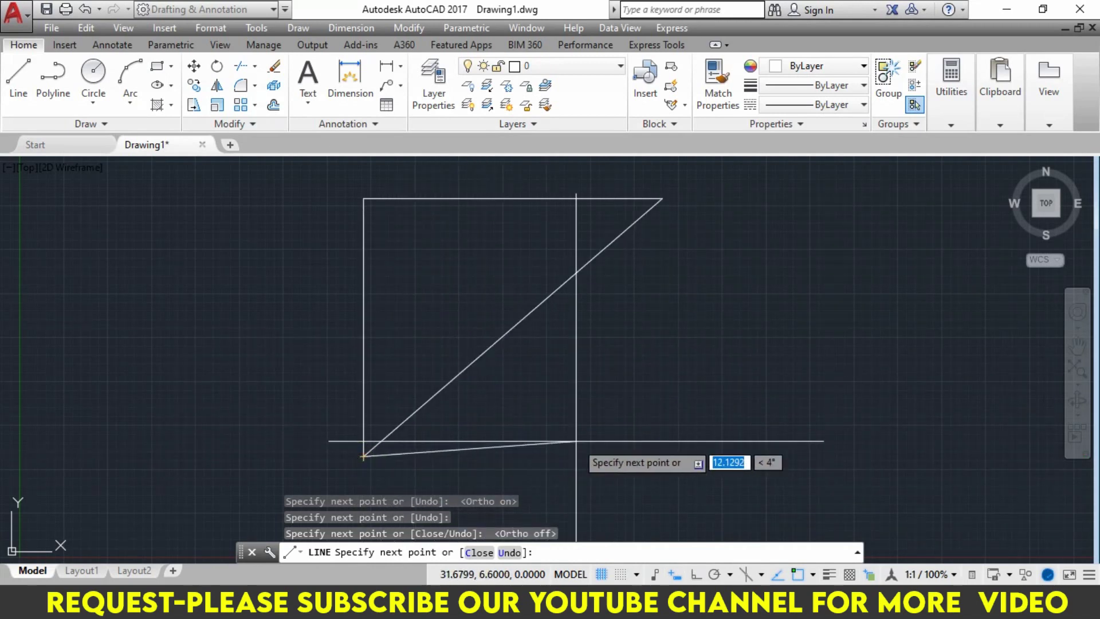
key(Escape)
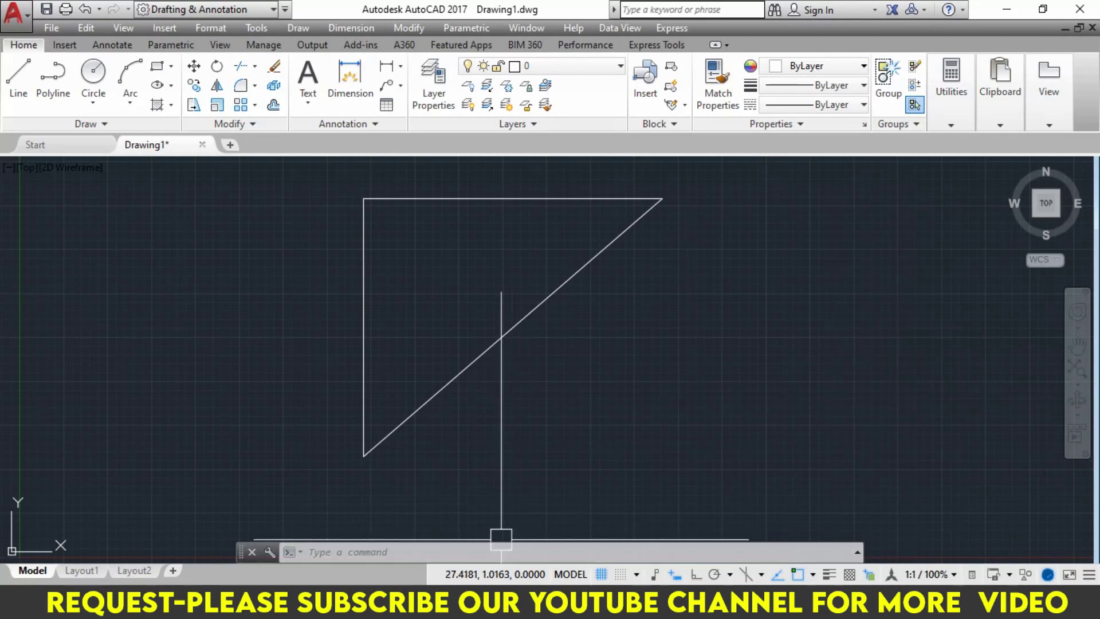
click(499, 607)
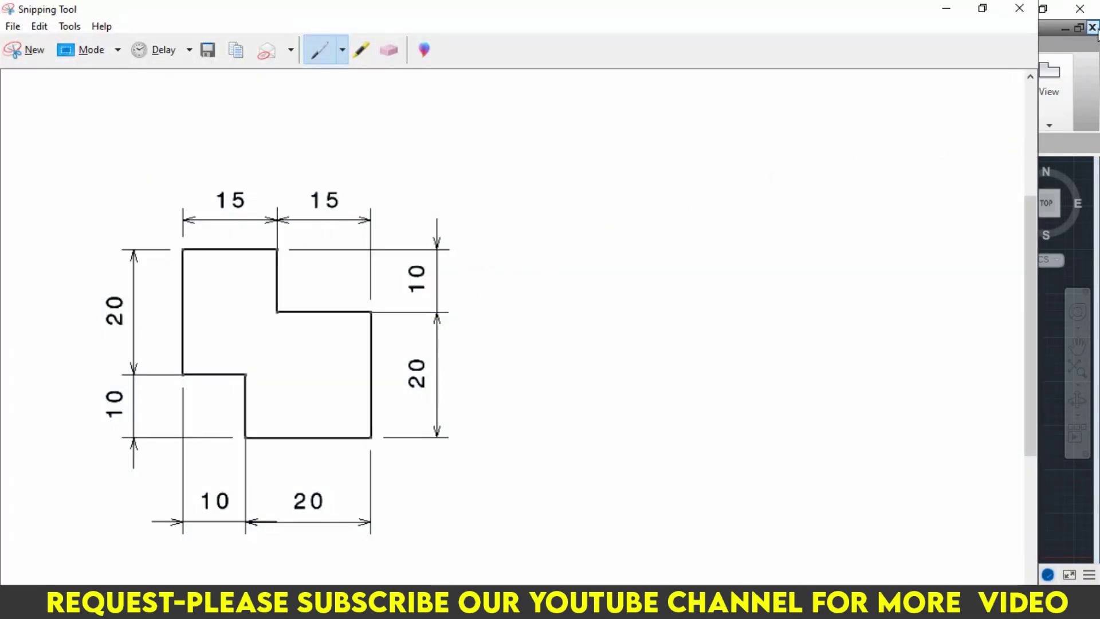
Take a rectangular snip of the AutoCAD drawing area
click(1020, 8)
click(498, 608)
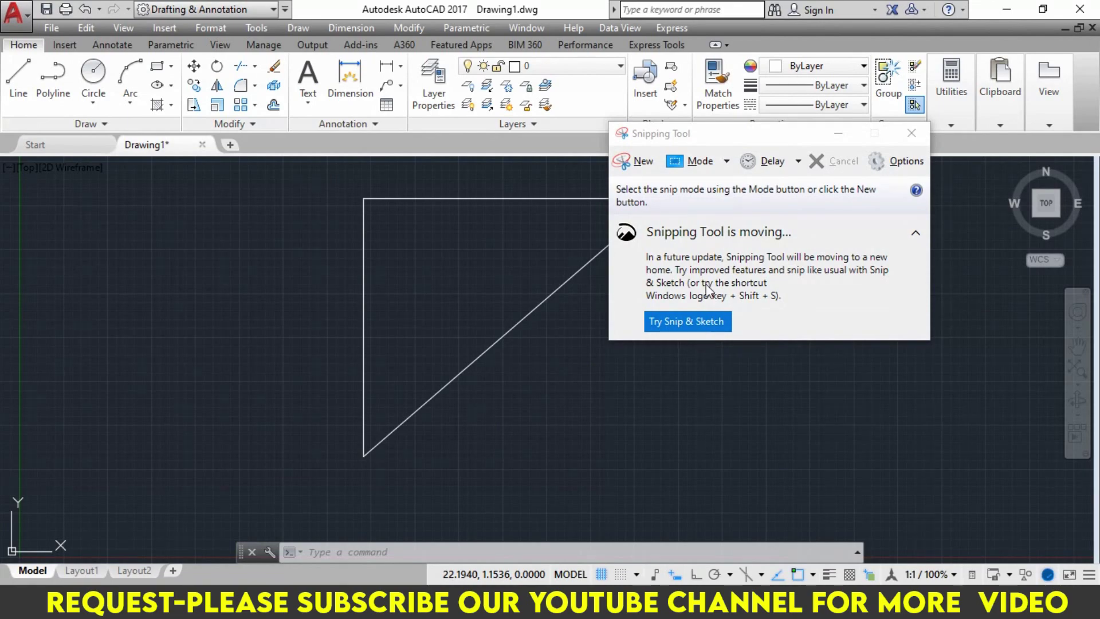
click(709, 171)
click(705, 201)
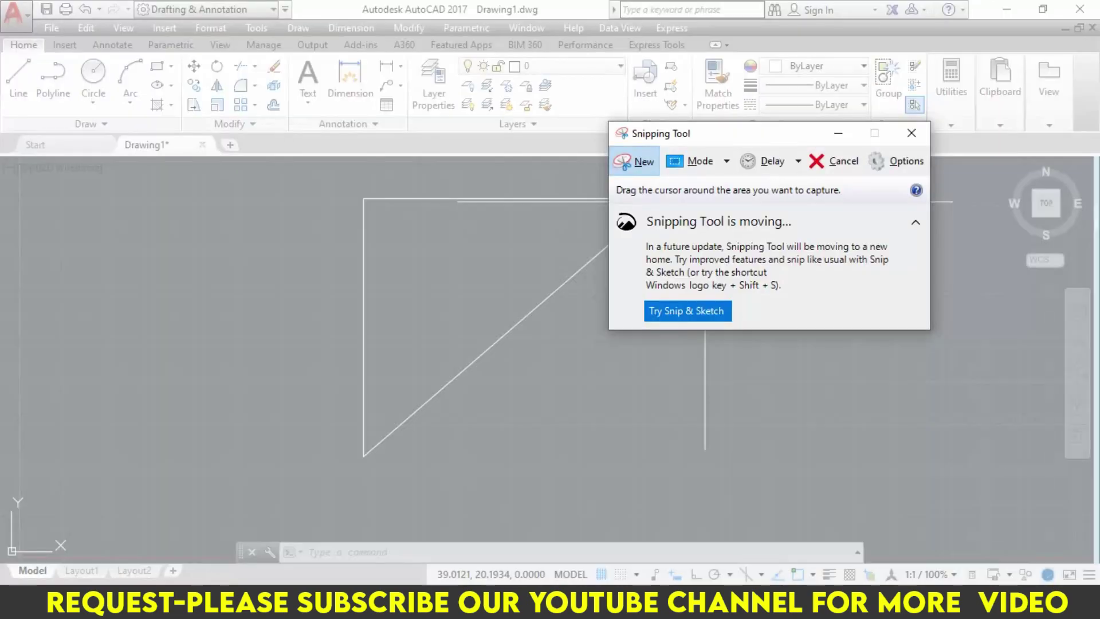
drag(1, 1, 923, 469)
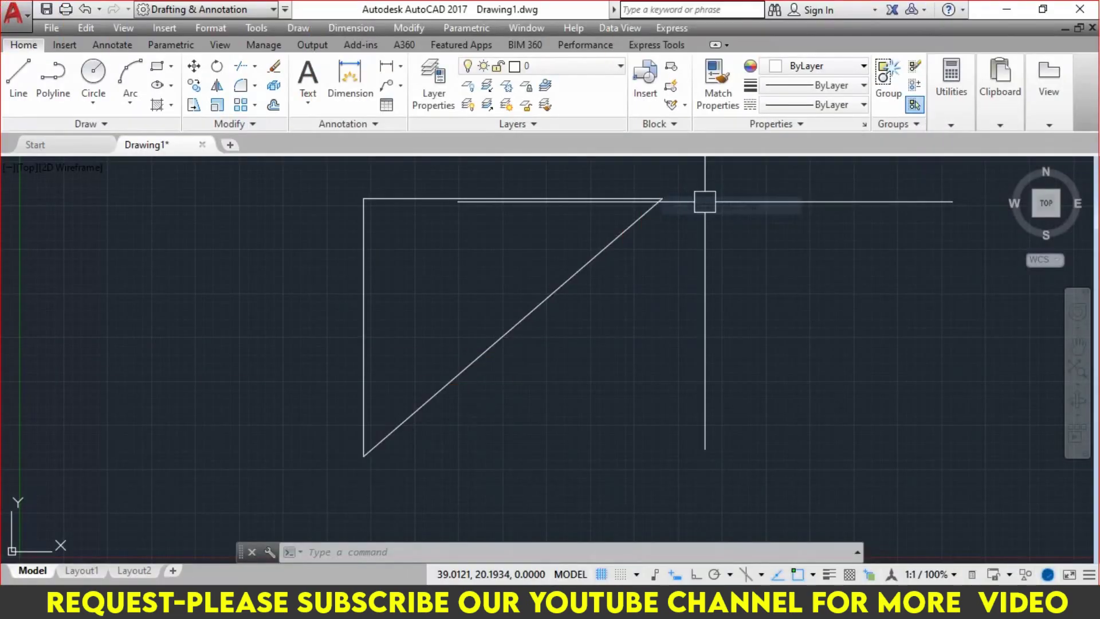
Choose the red pen for annotating the snip
scroll(796, 182, down, 3)
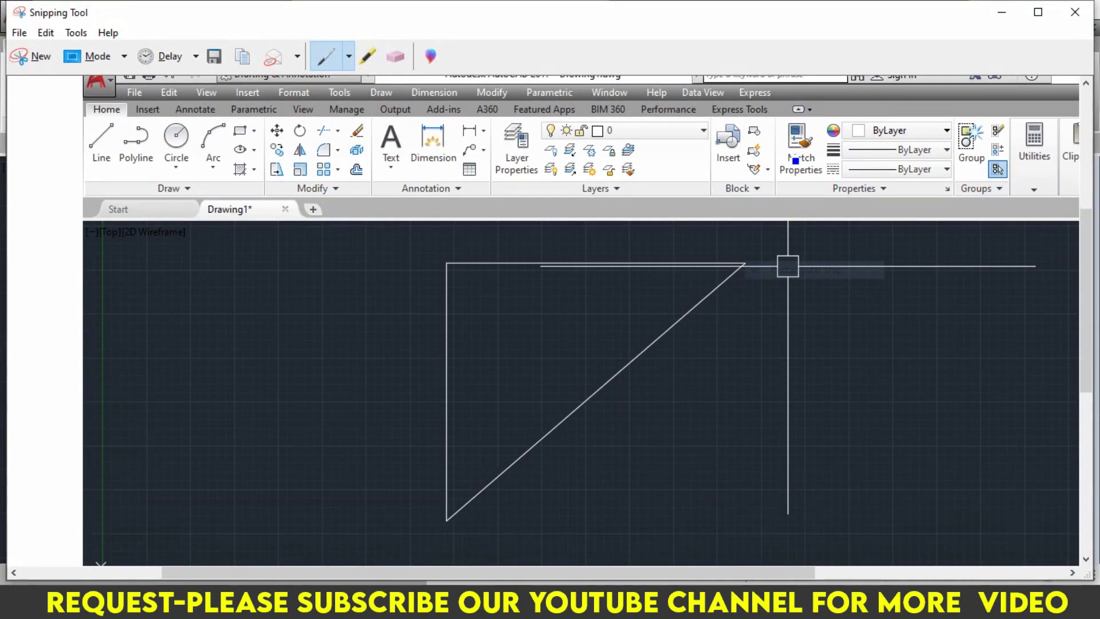
scroll(773, 252, down, 1)
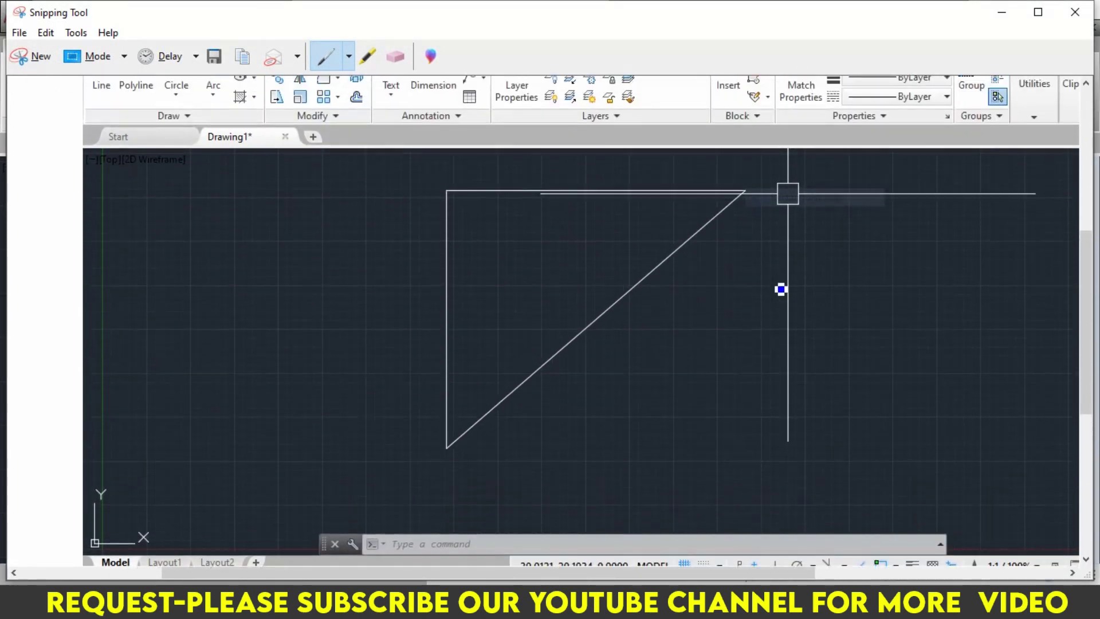
scroll(781, 289, up, 2)
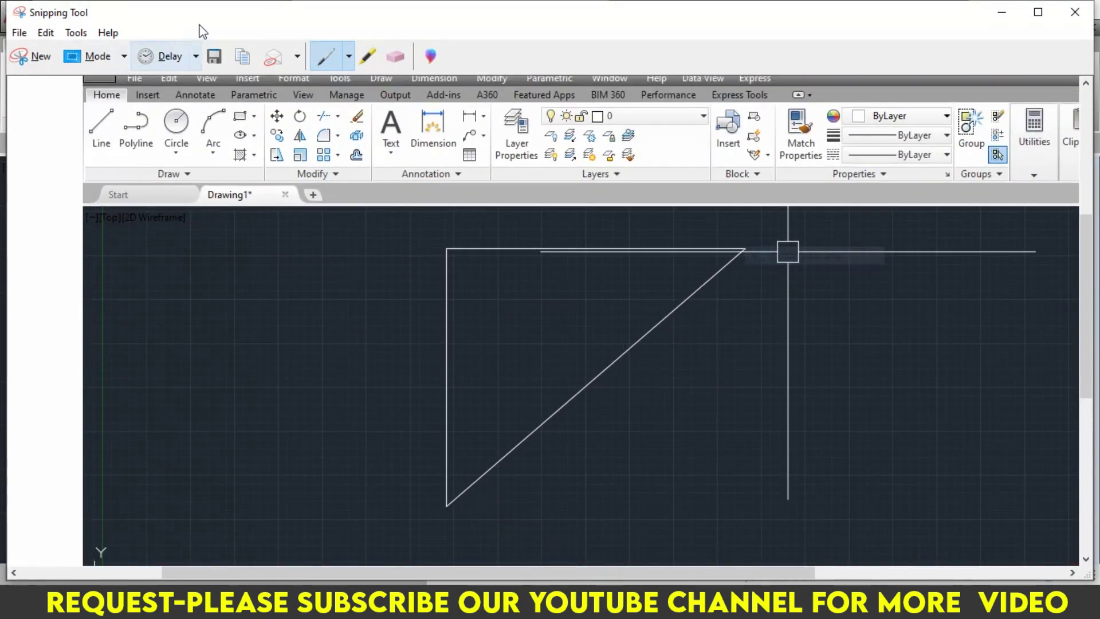
click(348, 56)
click(350, 103)
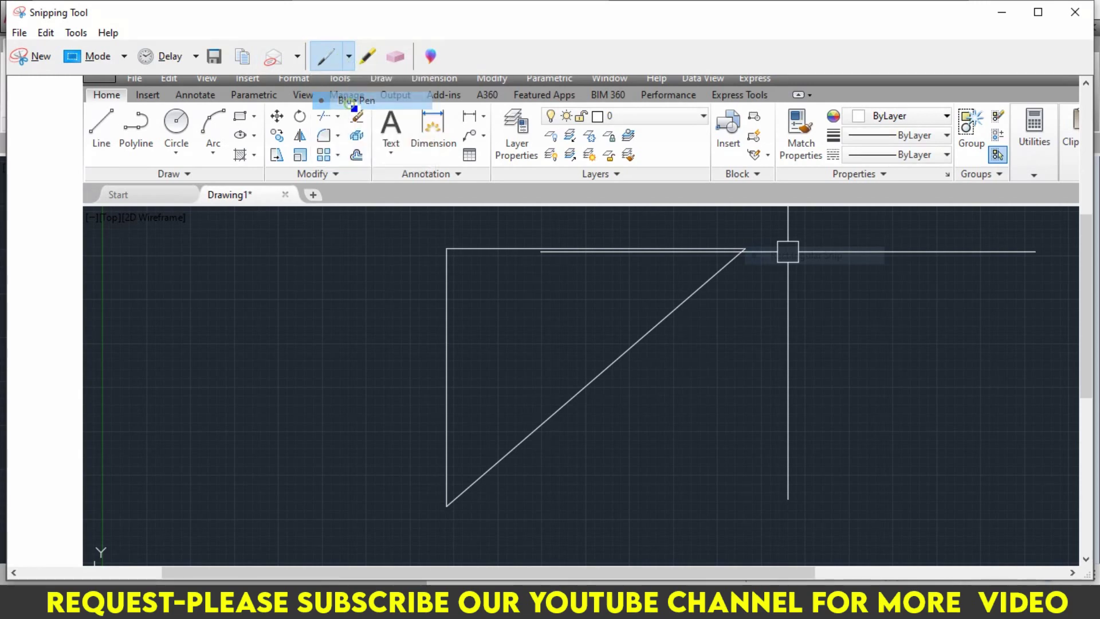
click(348, 56)
click(346, 81)
Circle the Ortho status icon, write and circle 'F8' in red, then minimize
scroll(582, 256, down, 2)
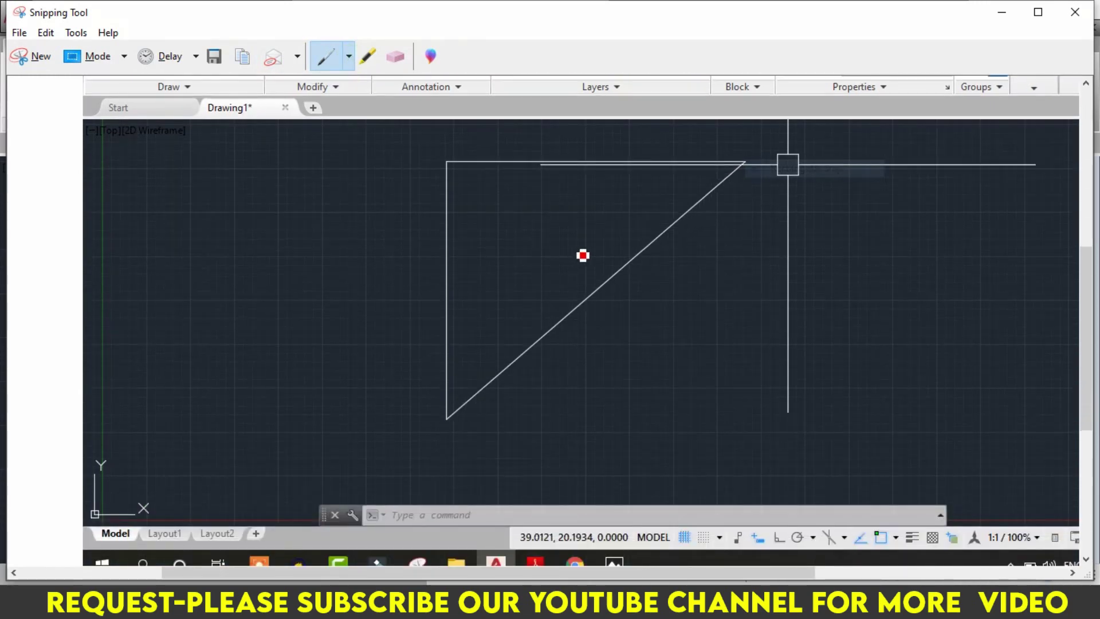
scroll(583, 256, down, 2)
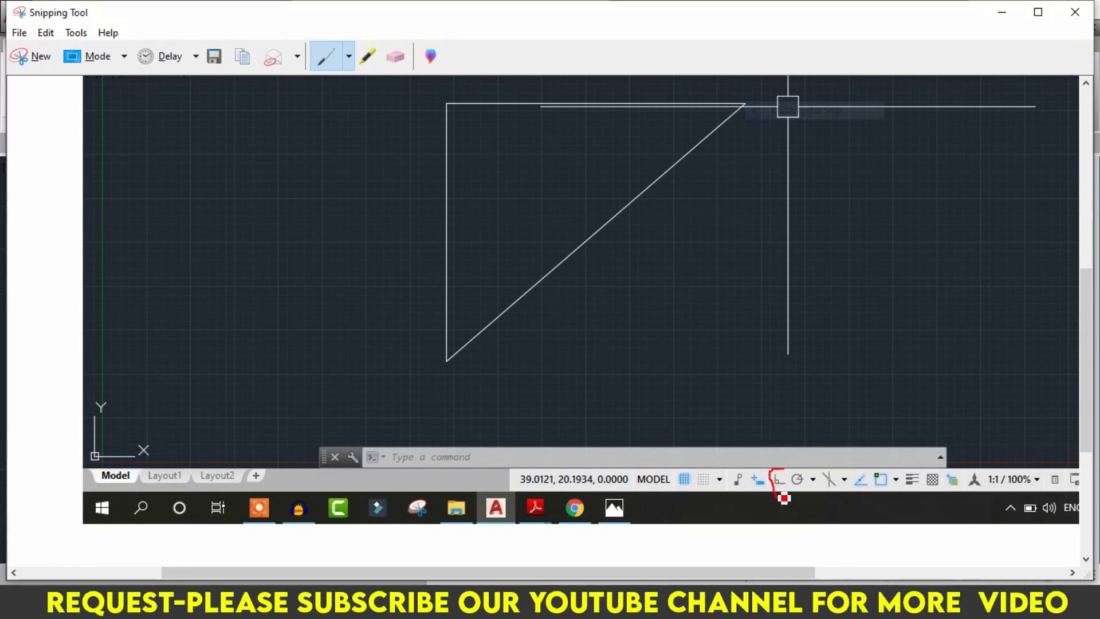
drag(791, 470, 787, 468)
drag(713, 364, 731, 399)
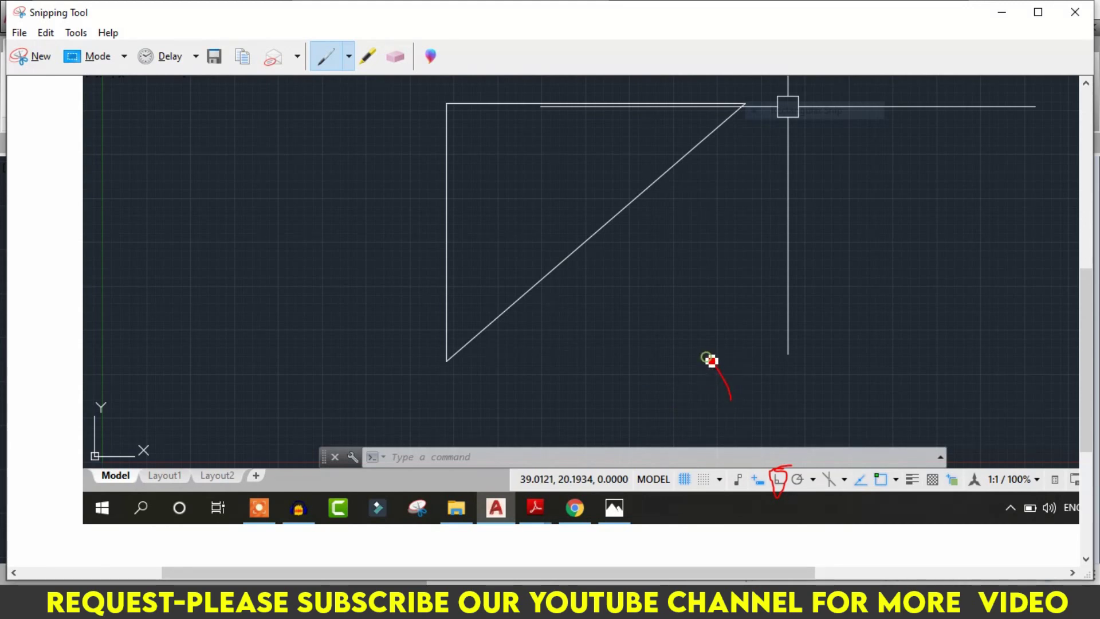
mouse_move(707, 357)
mouse_down()
mouse_move(735, 346)
mouse_move(740, 369)
mouse_move(778, 379)
mouse_move(769, 344)
mouse_up()
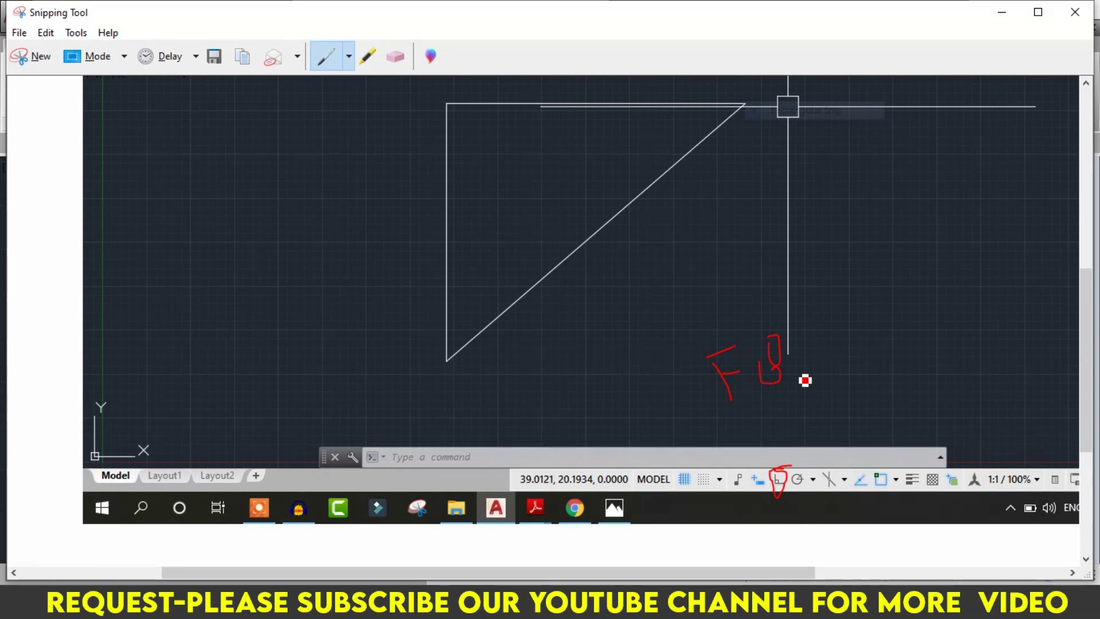
mouse_move(794, 337)
mouse_down()
mouse_move(717, 324)
mouse_move(690, 406)
mouse_move(773, 411)
mouse_move(800, 366)
mouse_move(798, 339)
mouse_up()
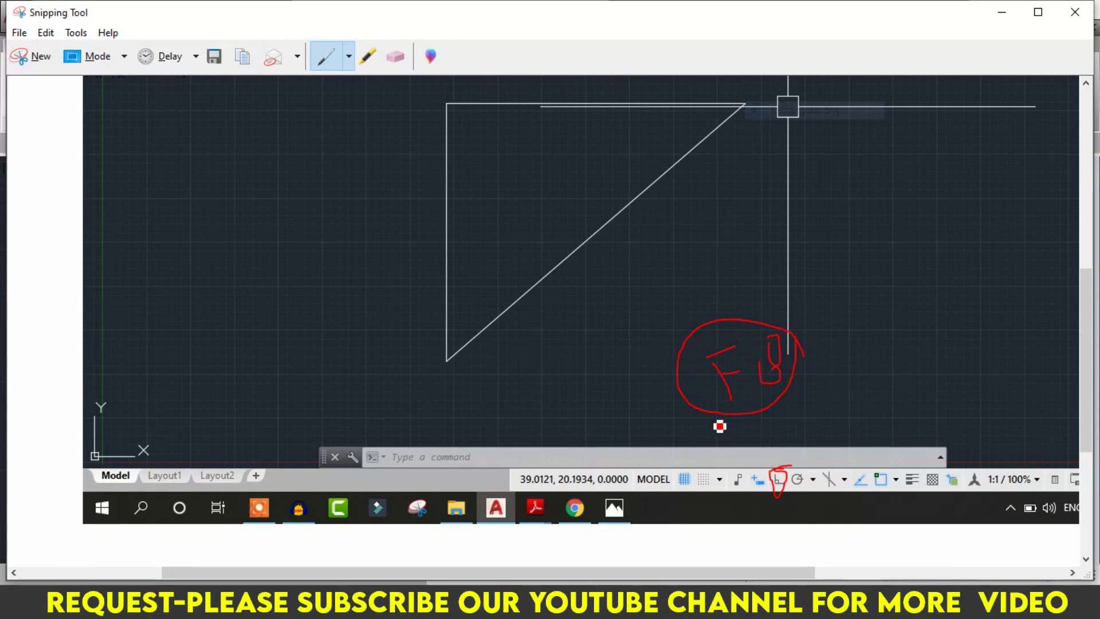
drag(717, 422, 808, 389)
click(1002, 12)
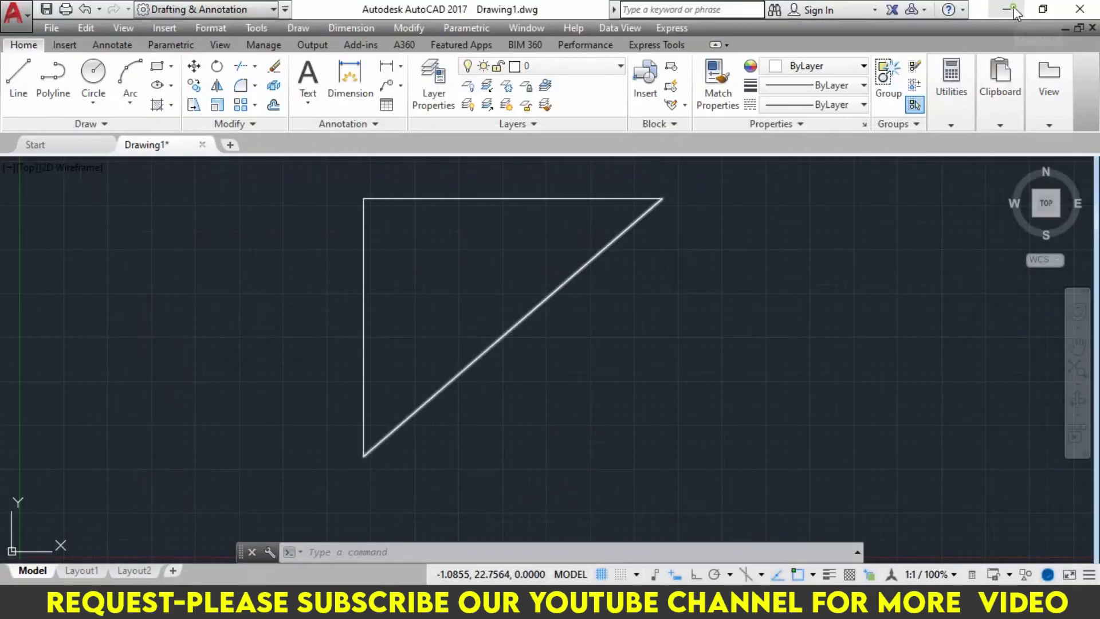
Open the AutoCAD shortcut notes file maximized and highlight the line-drawing notes
click(1013, 12)
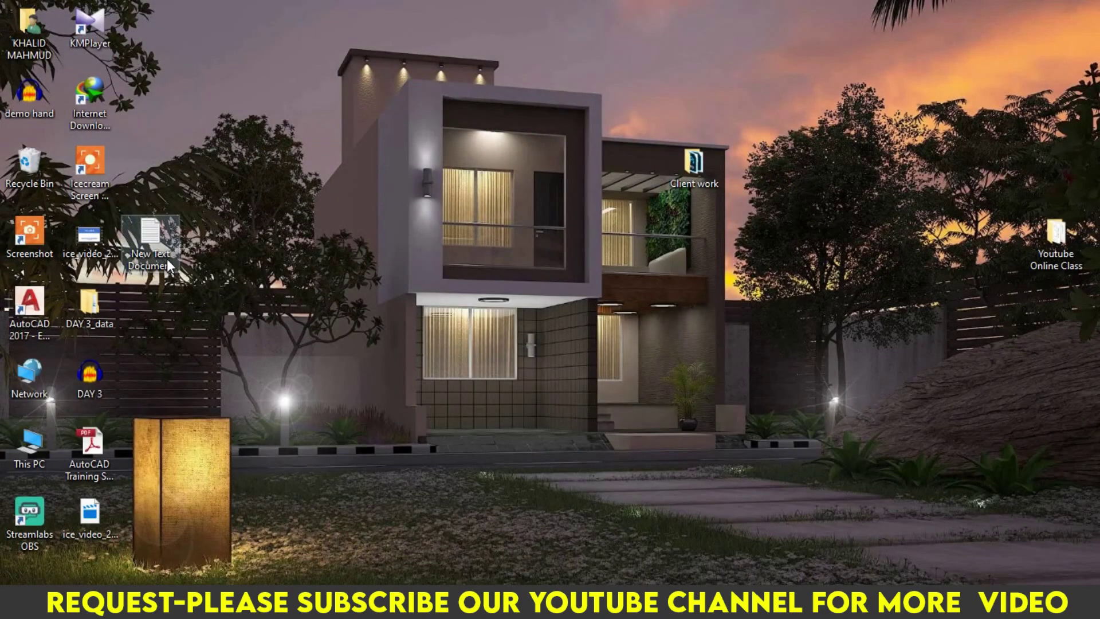
double_click(160, 232)
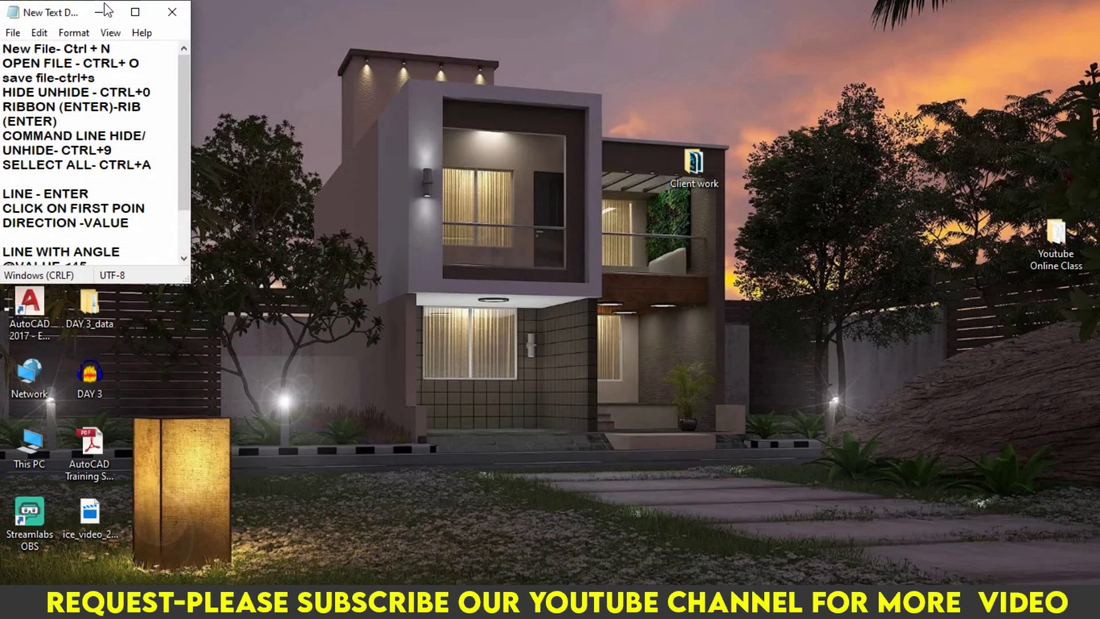
click(135, 12)
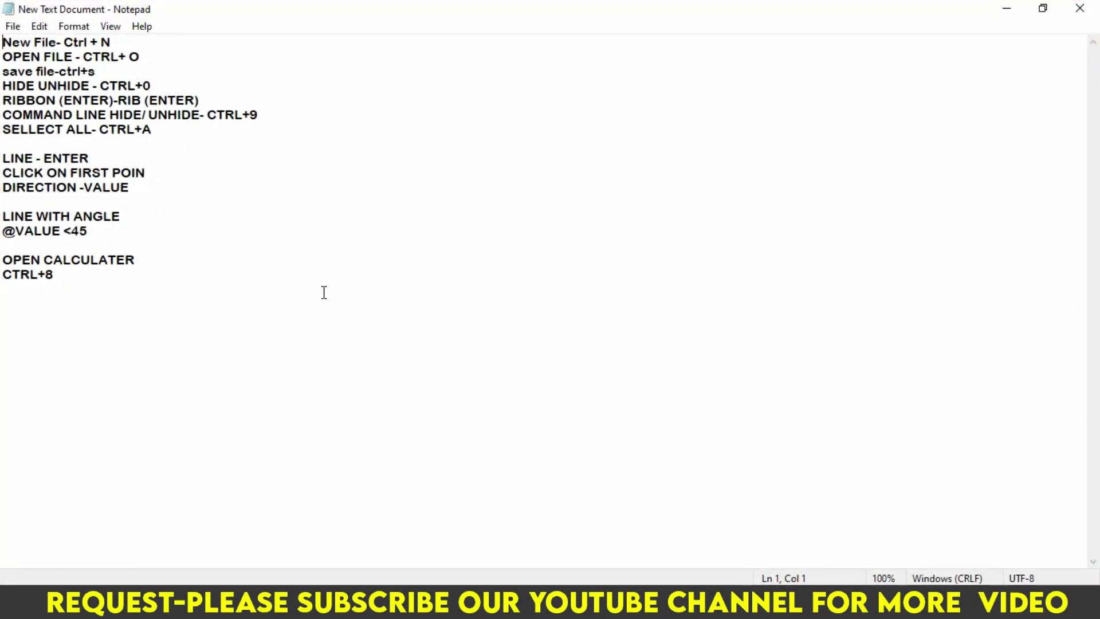
click(92, 157)
key(Right)
mouse_move(3, 173)
mouse_down()
mouse_move(112, 188)
mouse_move(161, 167)
mouse_move(153, 189)
mouse_move(2, 189)
mouse_up()
click(153, 201)
drag(137, 174, 3, 159)
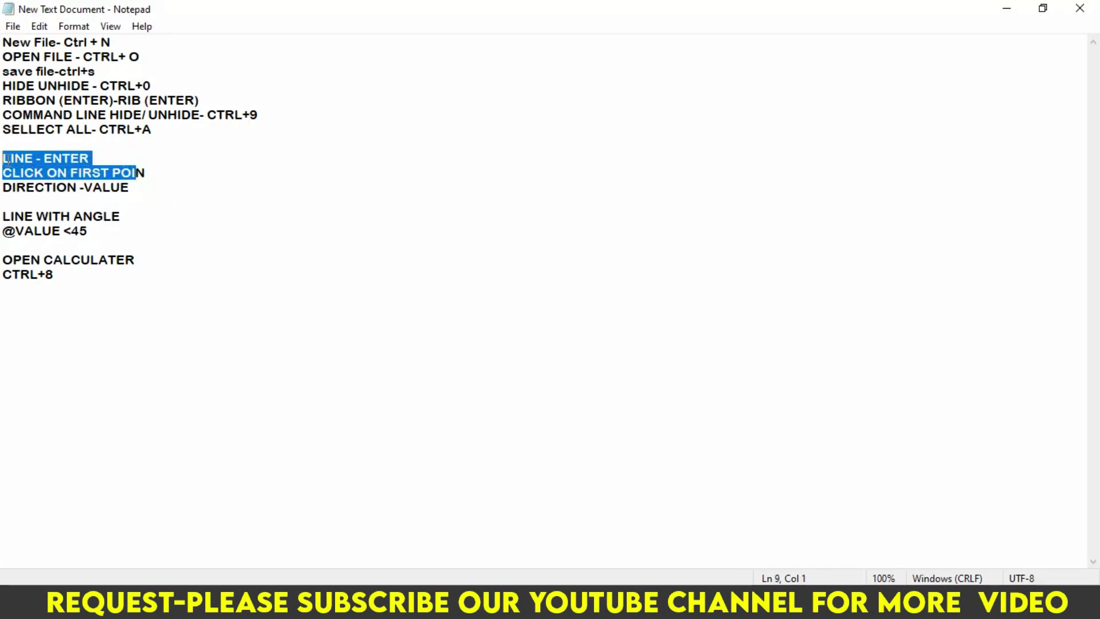
click(157, 155)
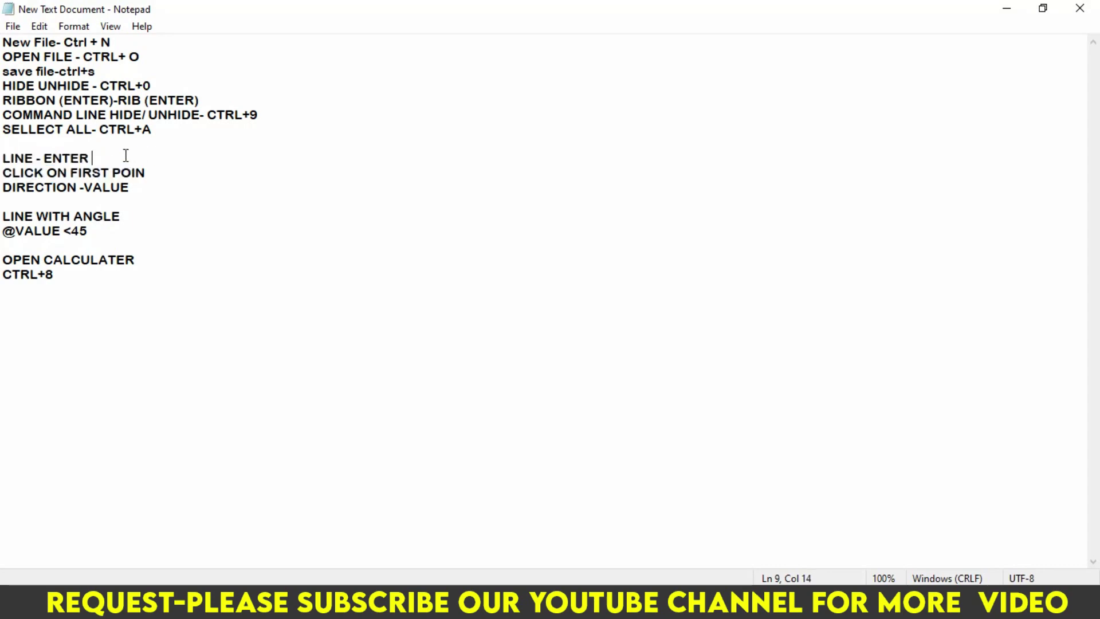
Add 'ORTHO ACTIVATE/DEACTIVATE -F8' below DIRECTION -VALUE, correcting F4 to F8
click(13, 146)
click(58, 201)
key(Return)
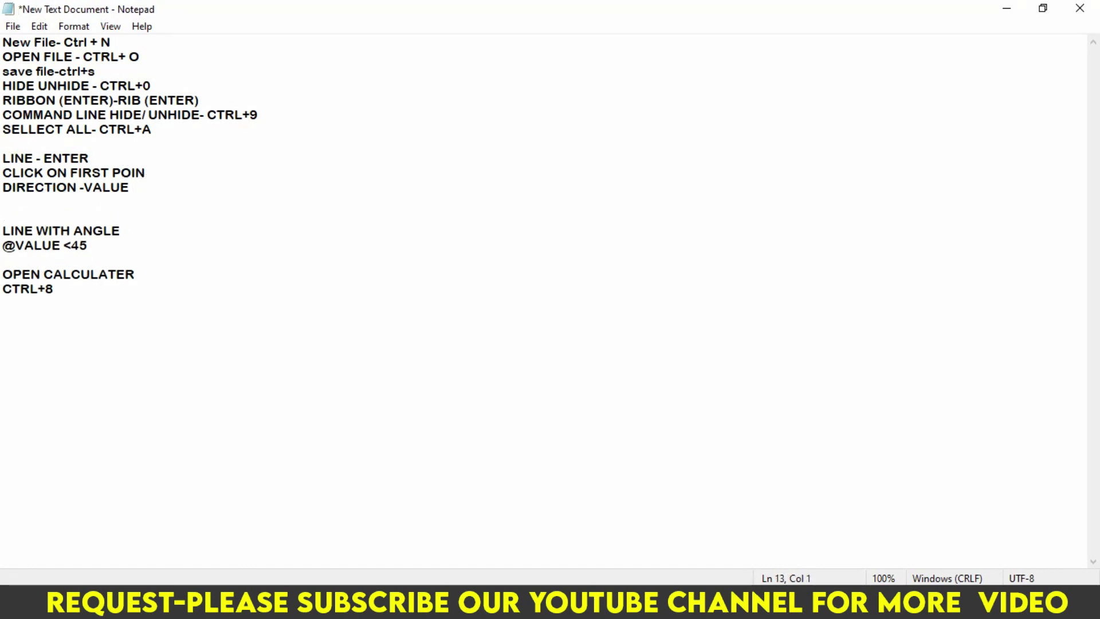
text(ORTH)
text(O )
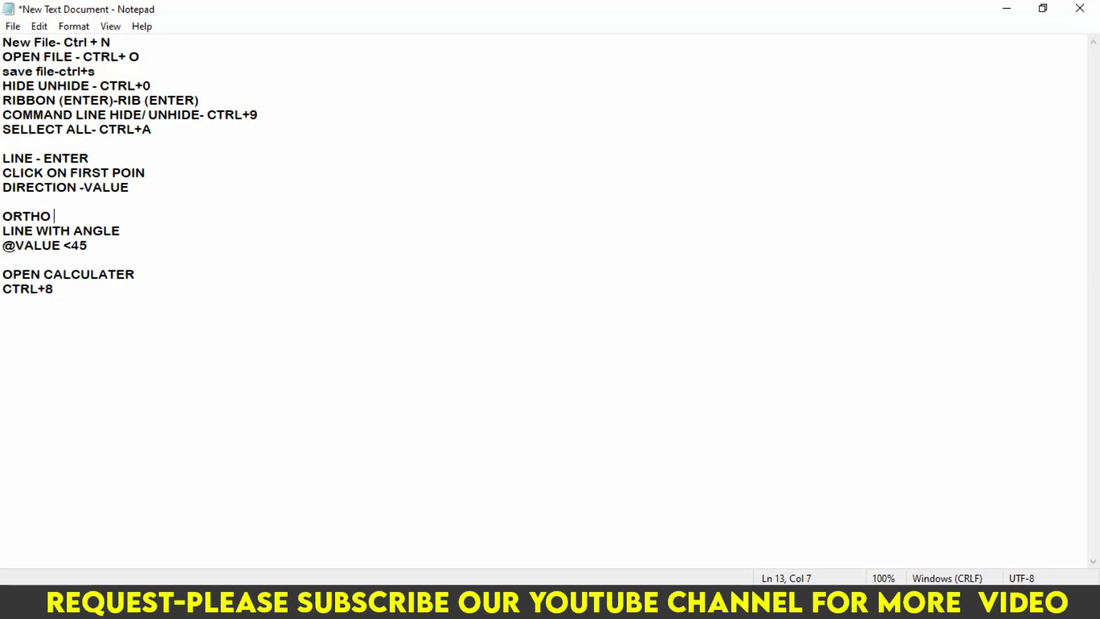
text(ACTIV)
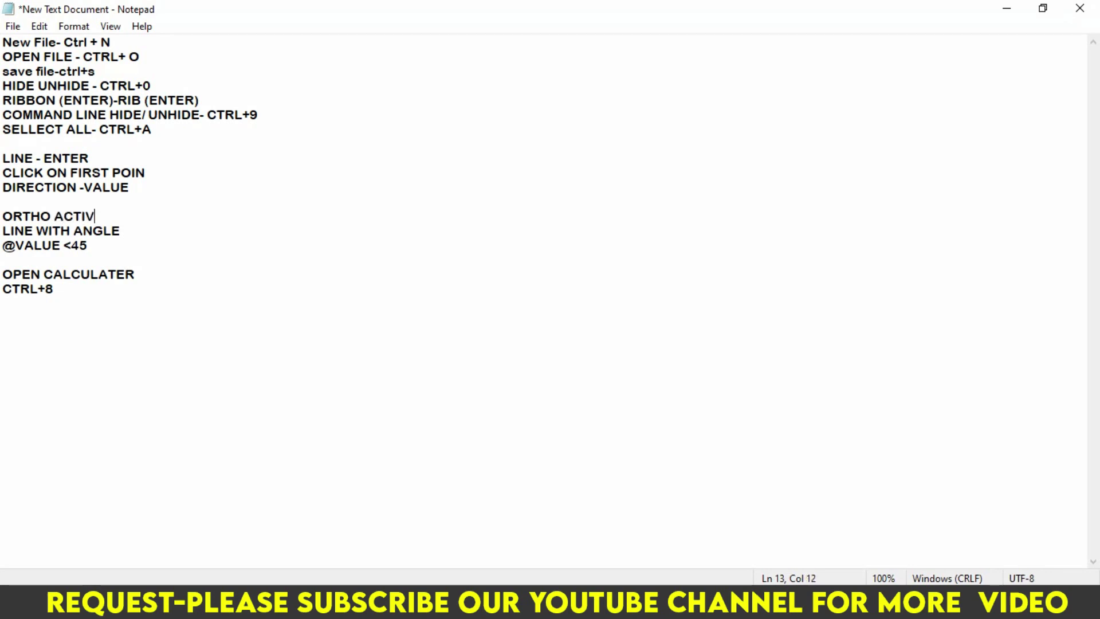
text(ATE)
text(/DE)
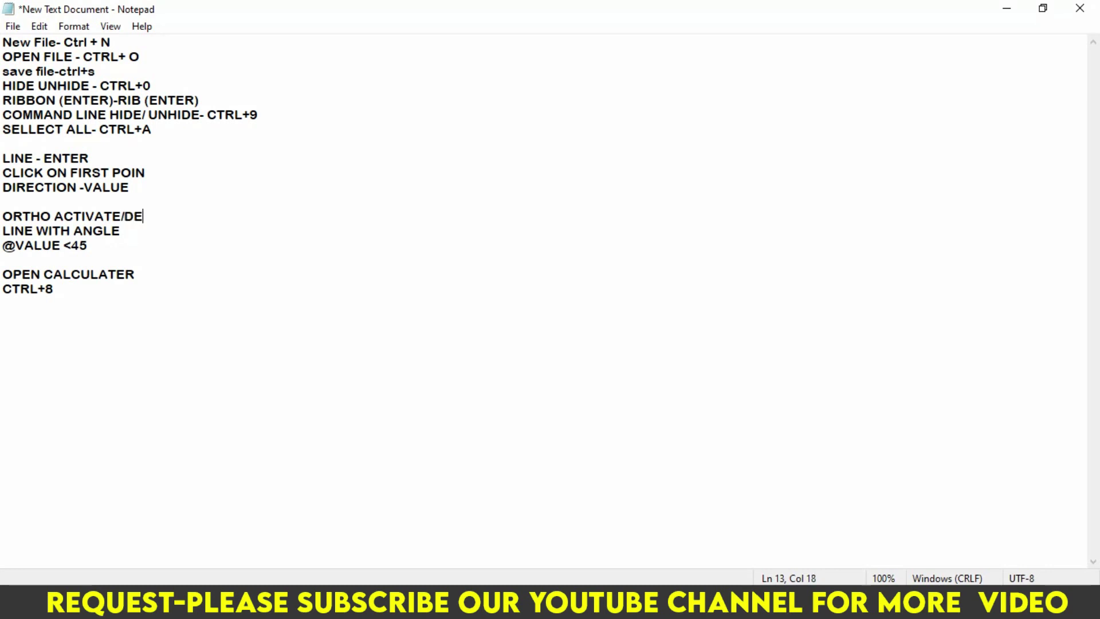
text(ACTI)
text(VATE -)
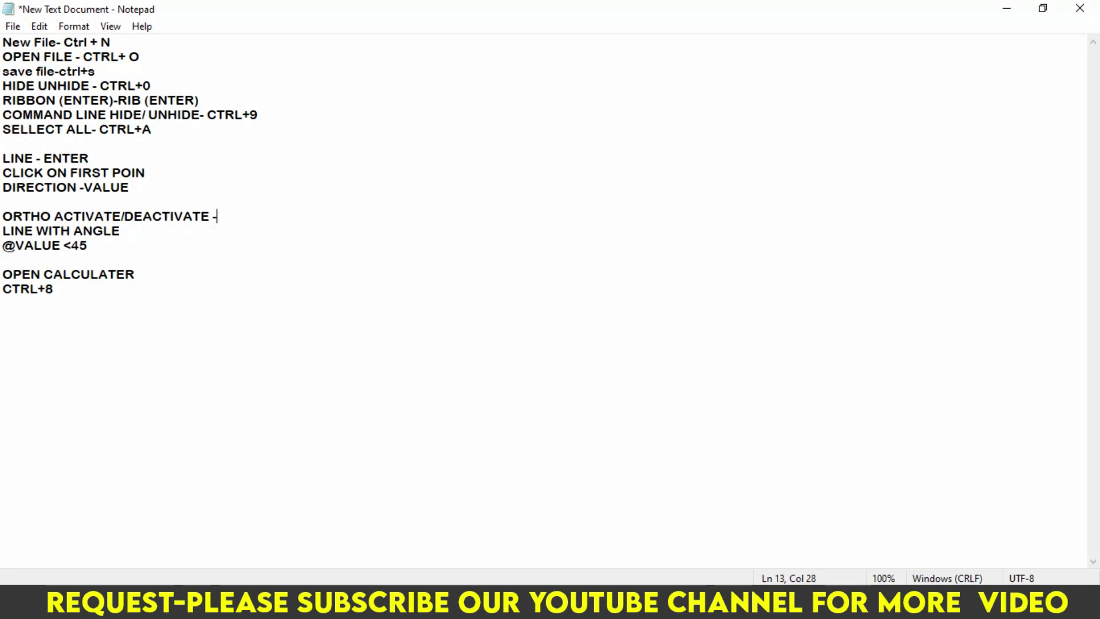
text(F4)
key(BackSpace)
text(8)
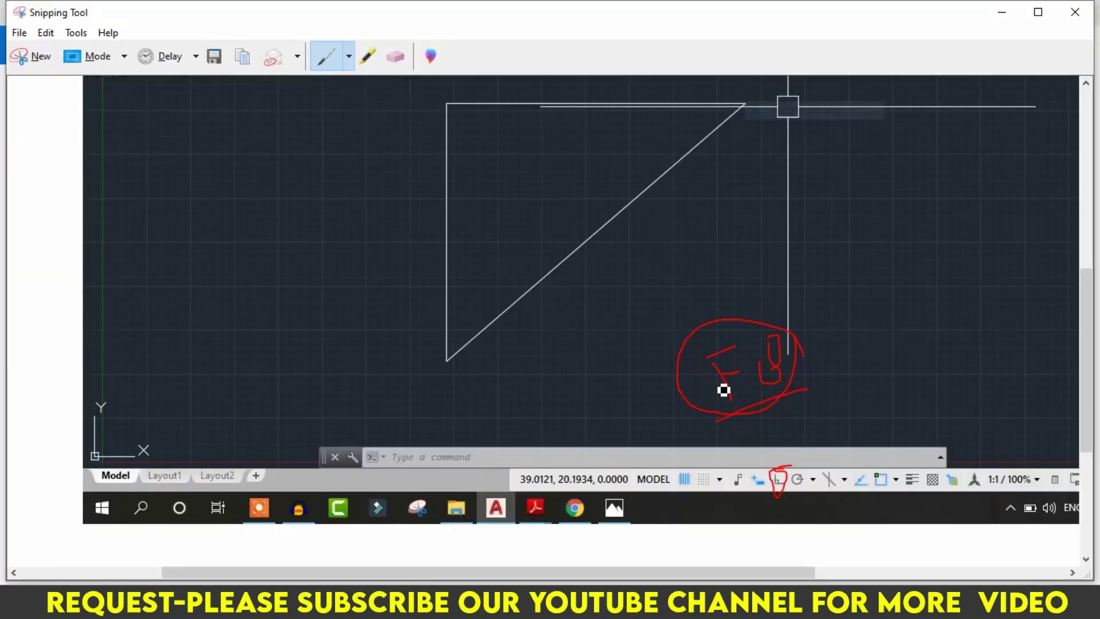
Draw a black arrow from F8 to the Ortho icon and close the snip unsaved
mouse_move(739, 384)
mouse_down()
mouse_move(783, 469)
mouse_move(776, 492)
mouse_up()
drag(779, 451, 787, 493)
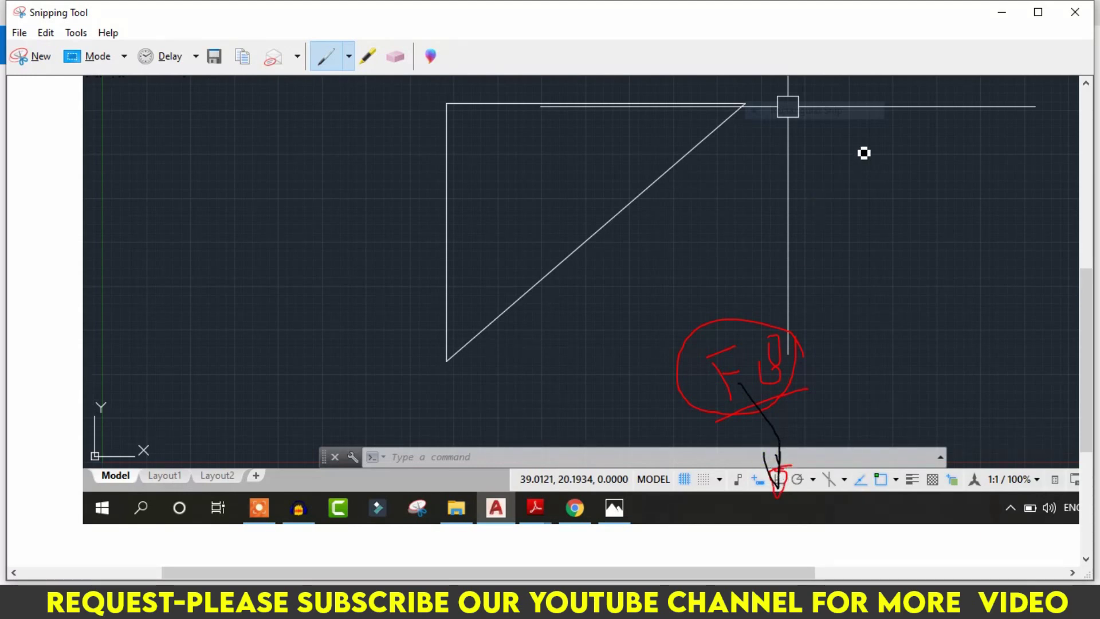
click(1075, 11)
click(619, 304)
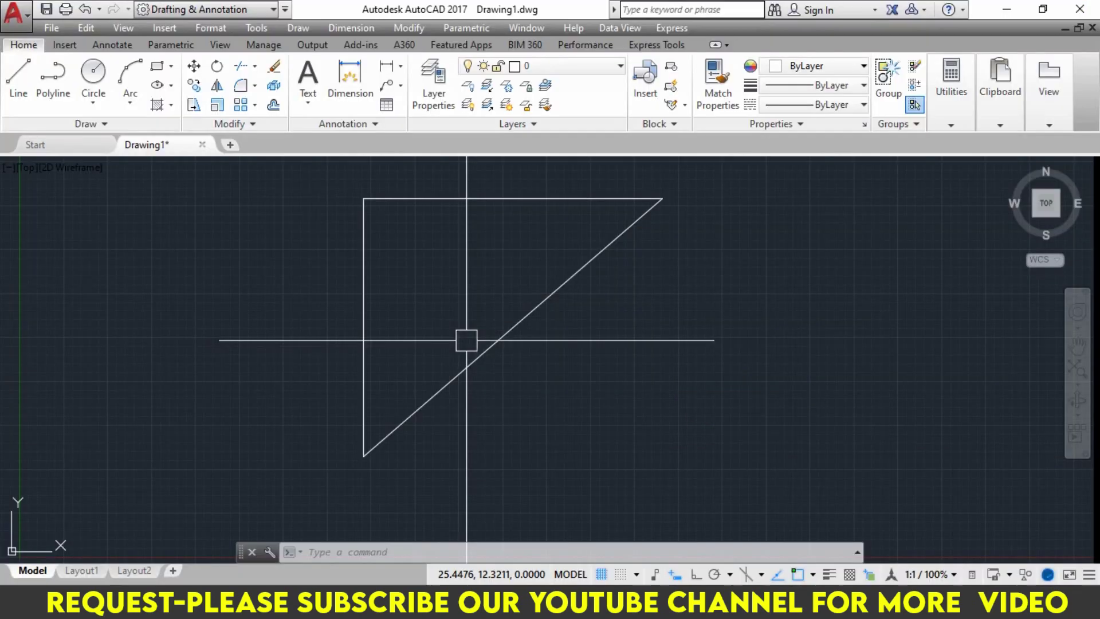
Select all and delete the triangle, leaving Drawing1 empty
middle_drag(502, 325, 533, 342)
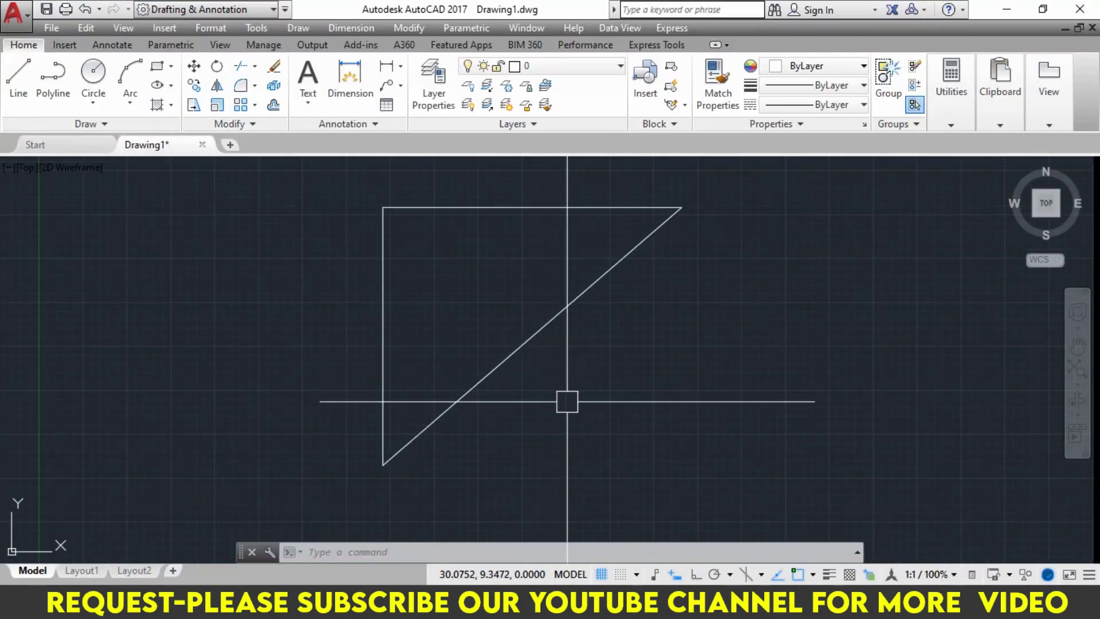
key(ctrl+a)
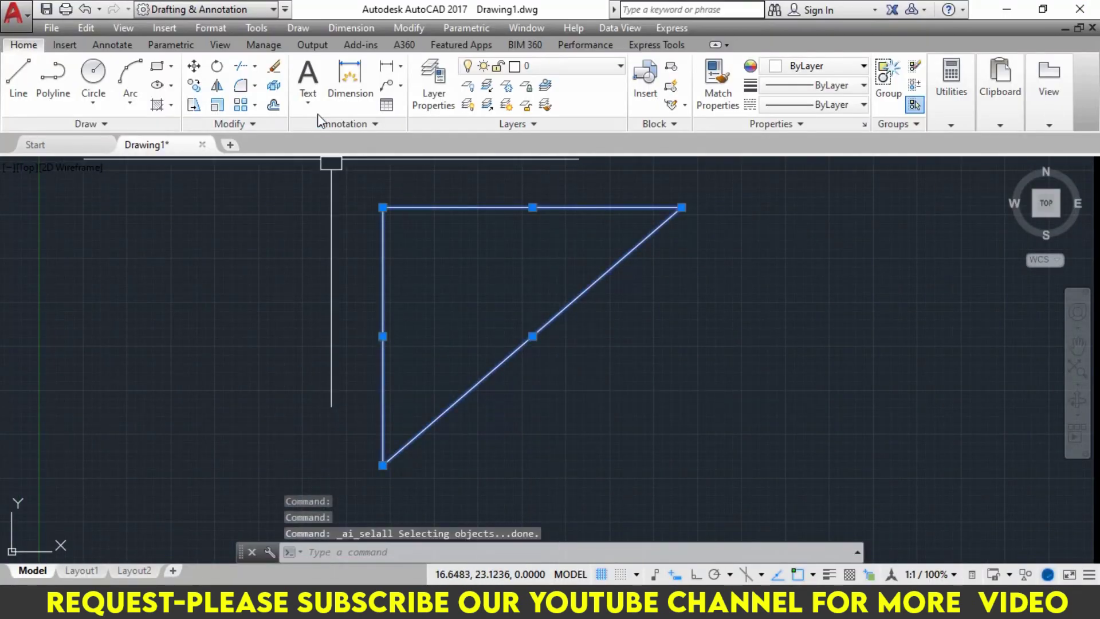
key(Delete)
middle_drag(535, 279, 485, 279)
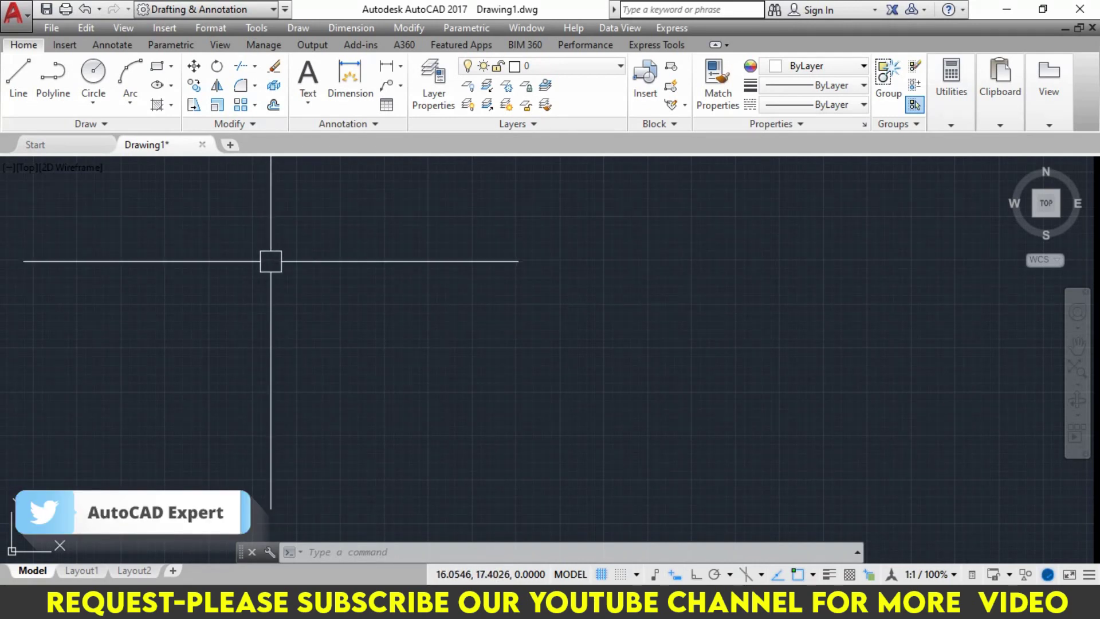
With Ortho on, draw a 50-unit horizontal first edge from a picked start point, then reset to Top view
text(L)
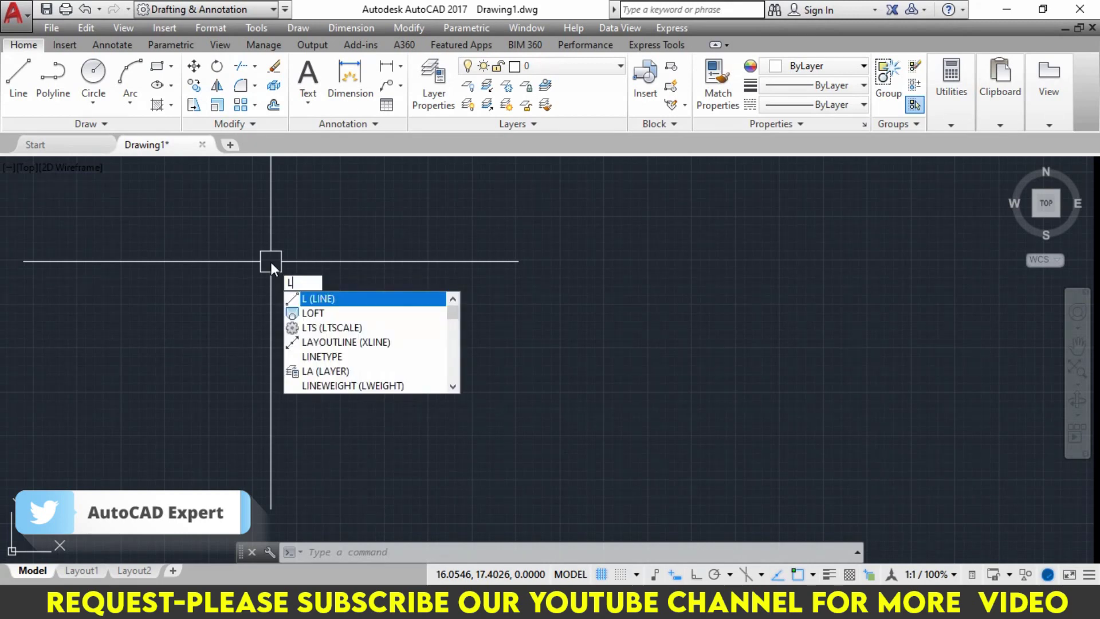
key(Return)
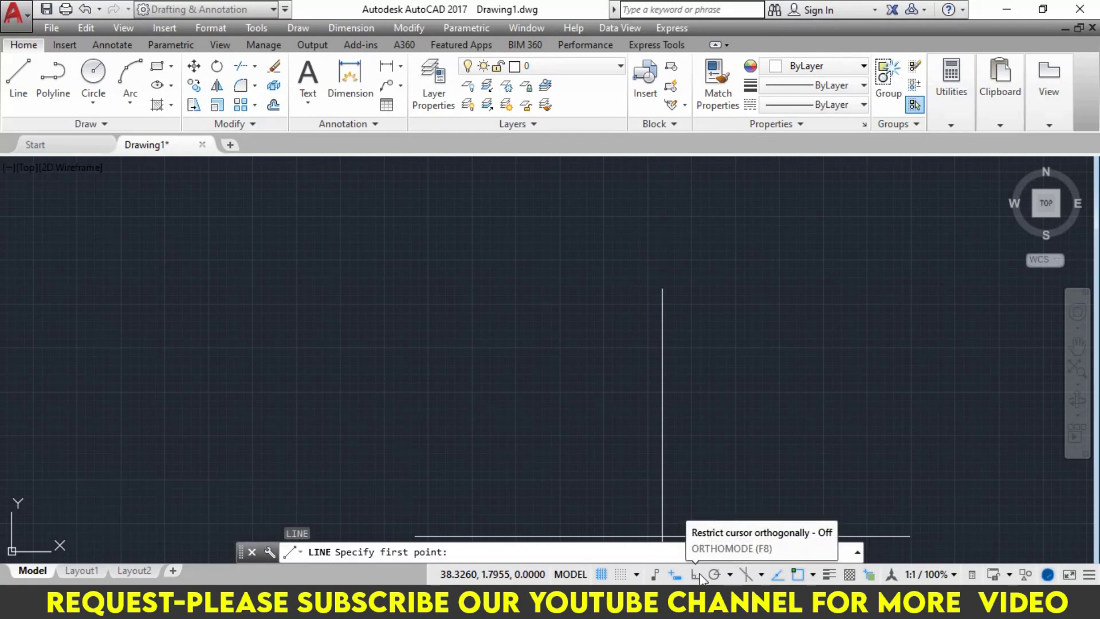
click(700, 575)
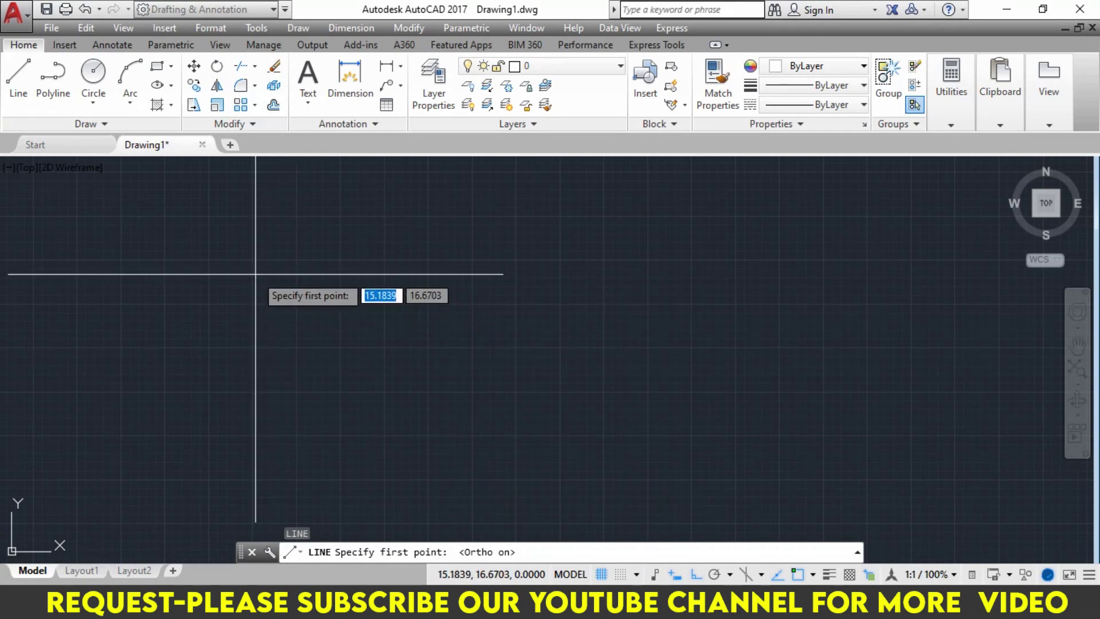
click(256, 274)
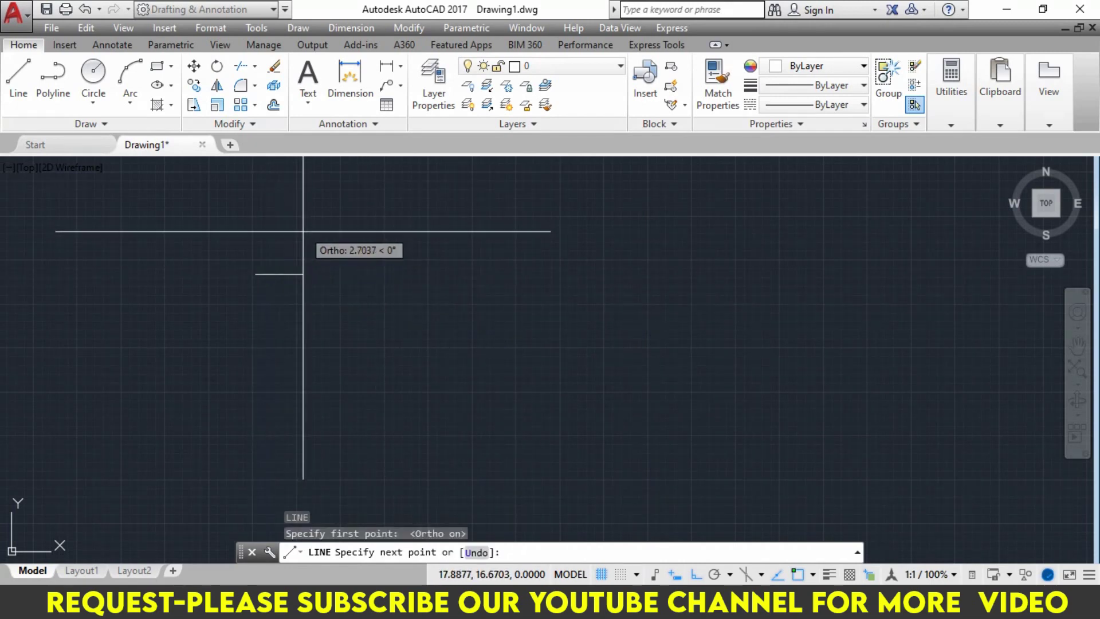
key(Escape)
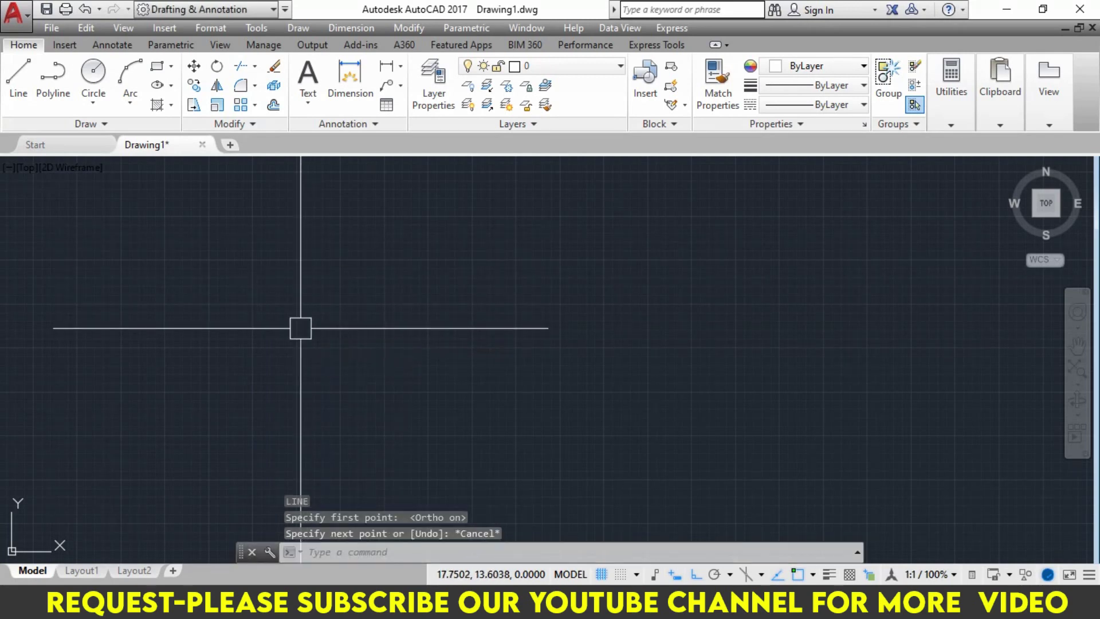
text(l)
key(Return)
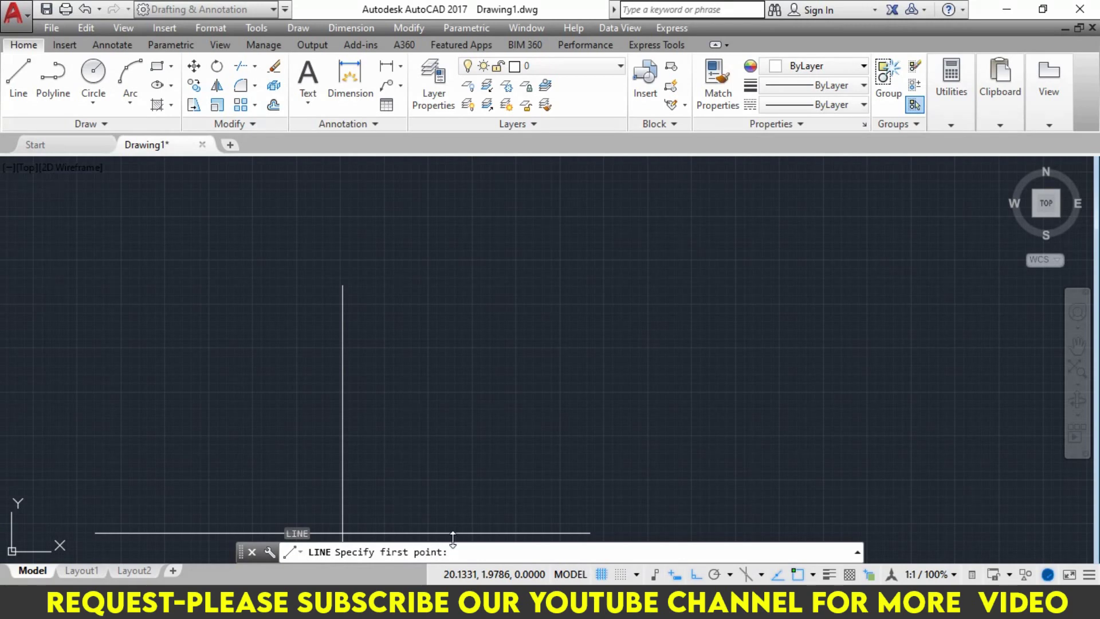
click(322, 247)
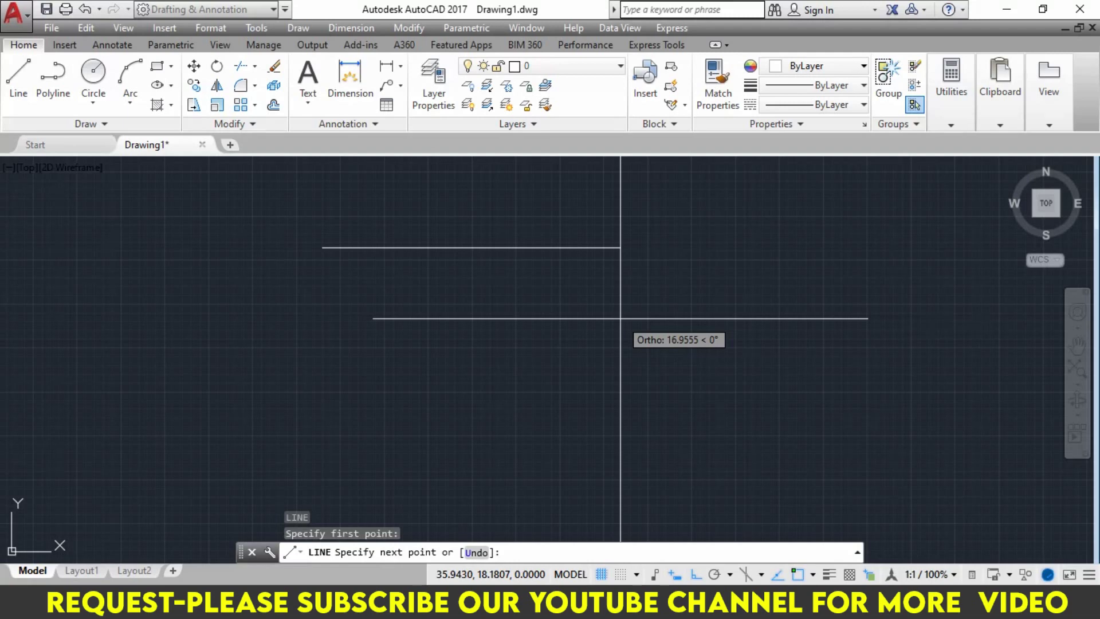
text(5)
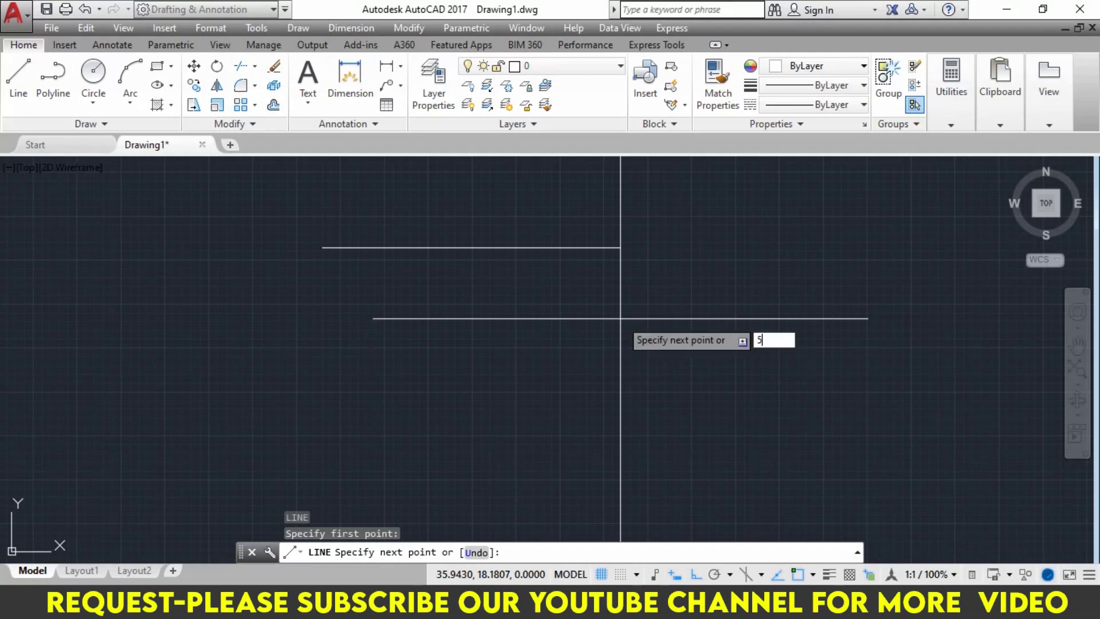
text(0)
key(Return)
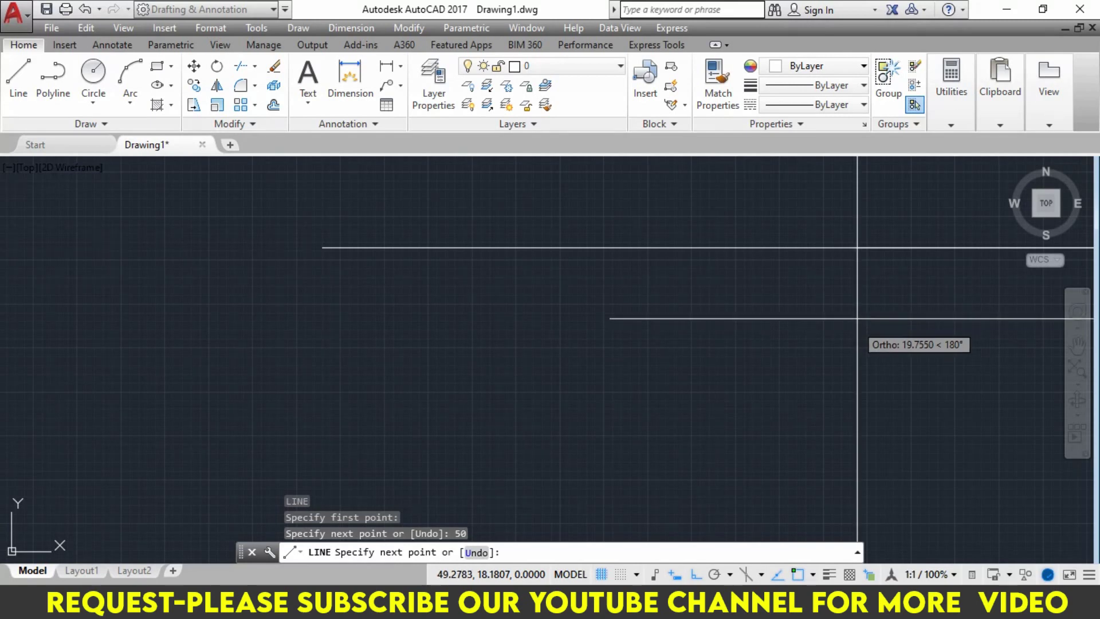
click(1052, 212)
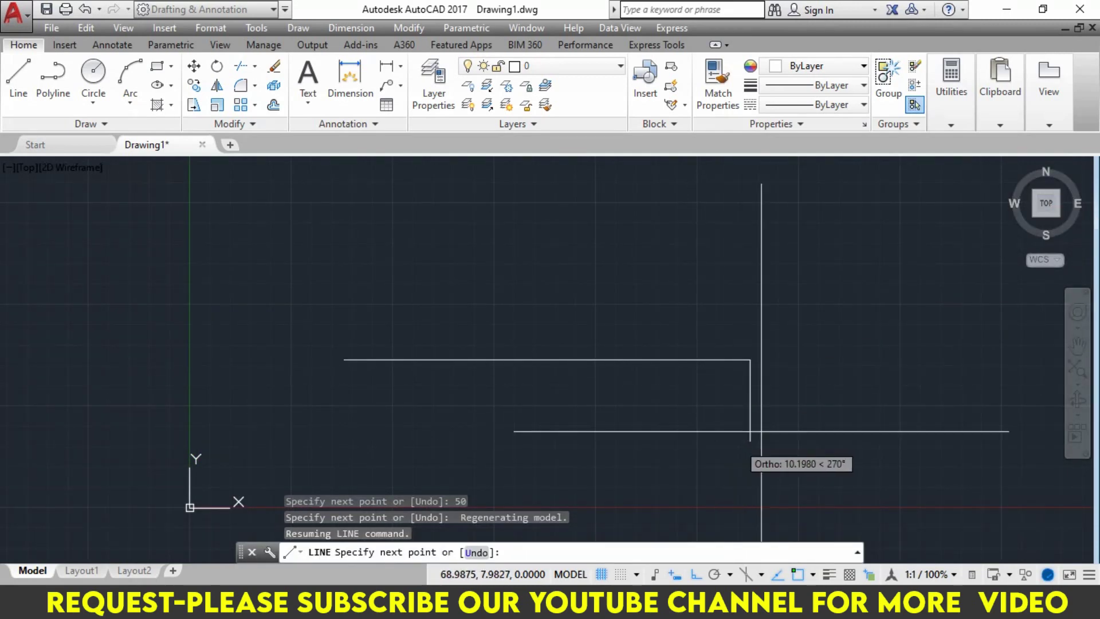
Pan the view up, add a 20-unit vertical edge and try a -100 bottom edge
click(1077, 345)
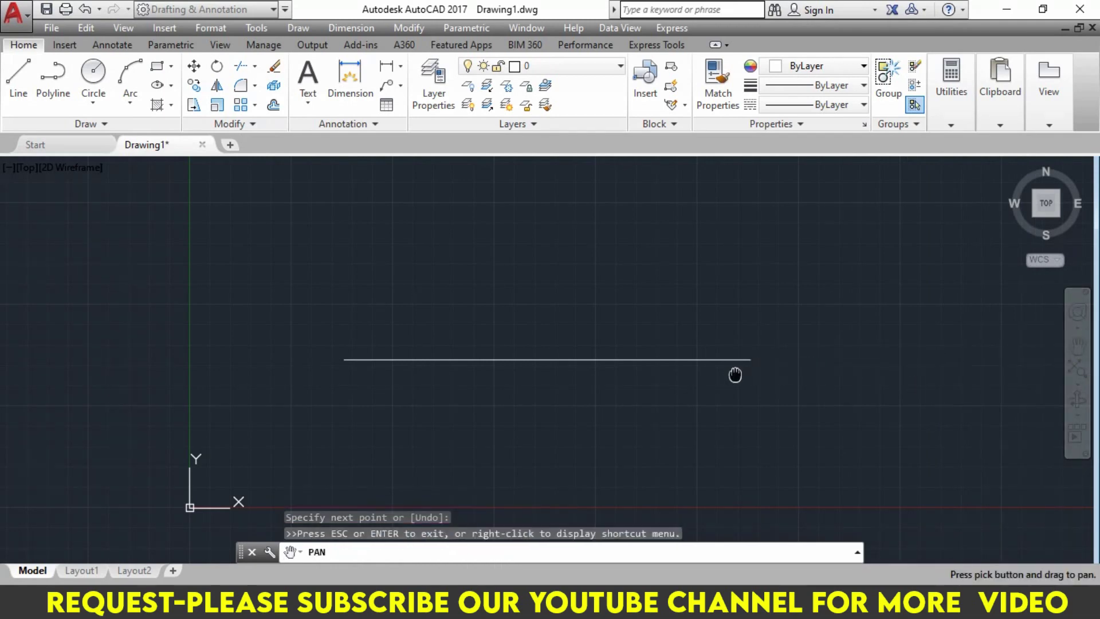
drag(734, 373, 734, 263)
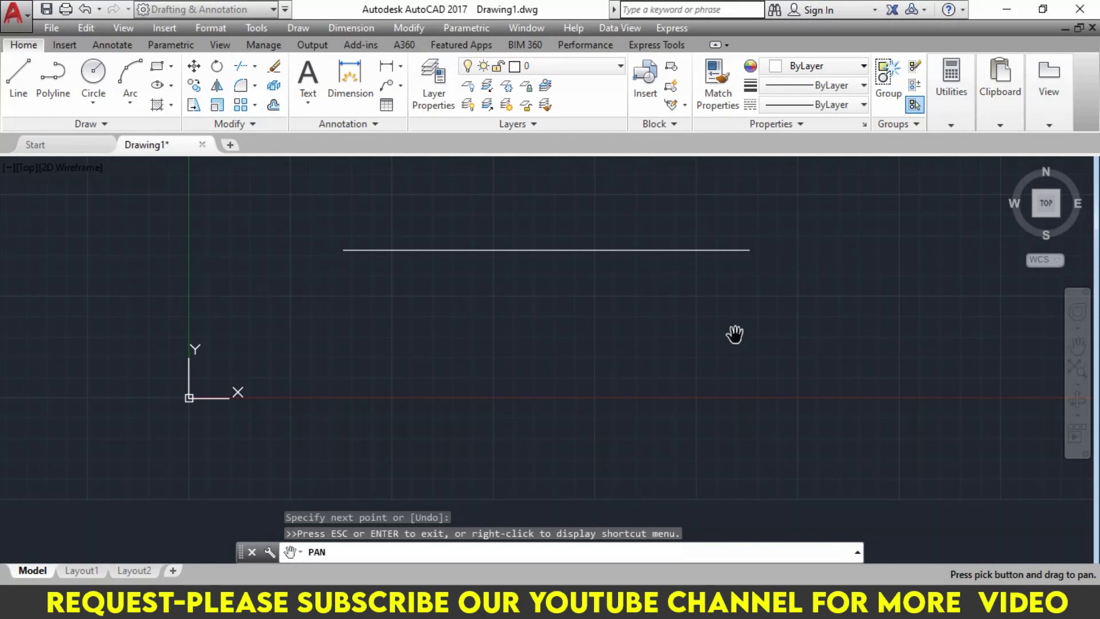
key(Escape)
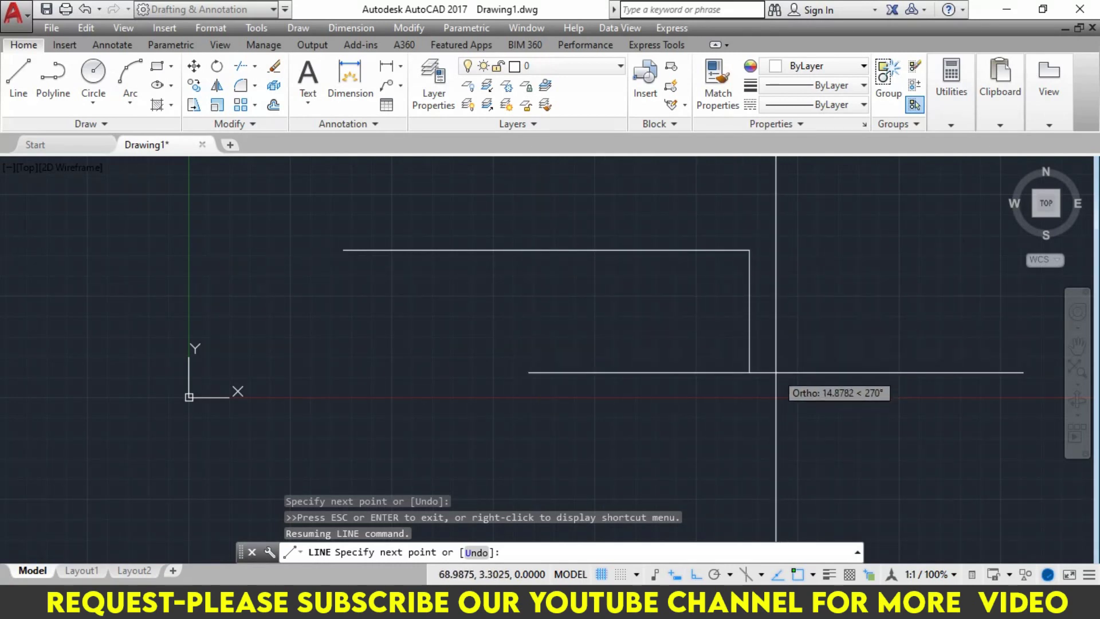
text(20)
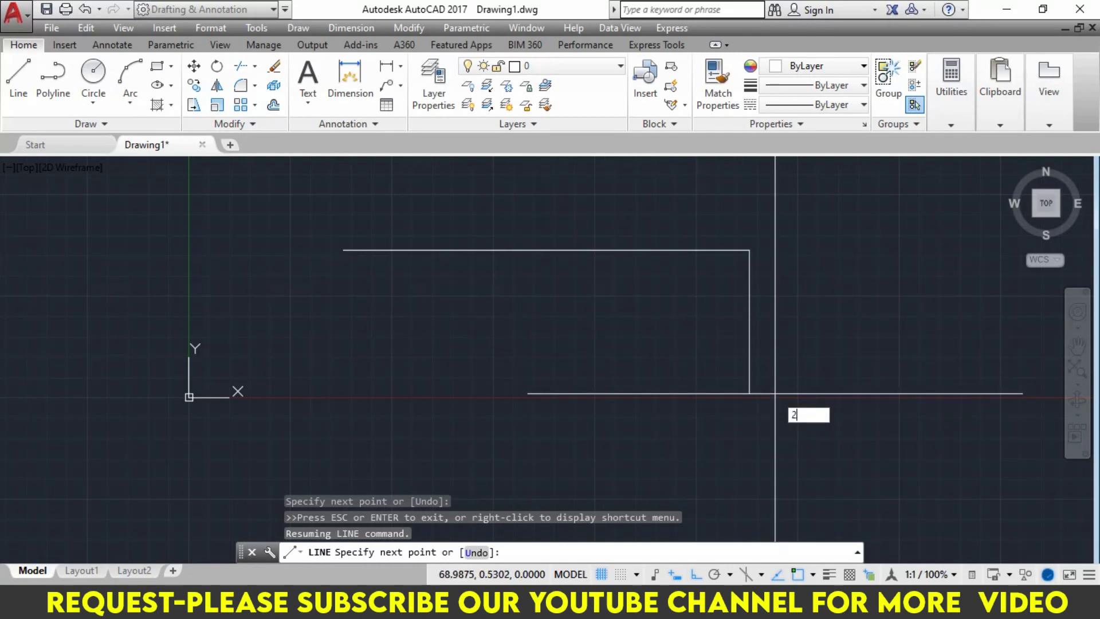
key(Return)
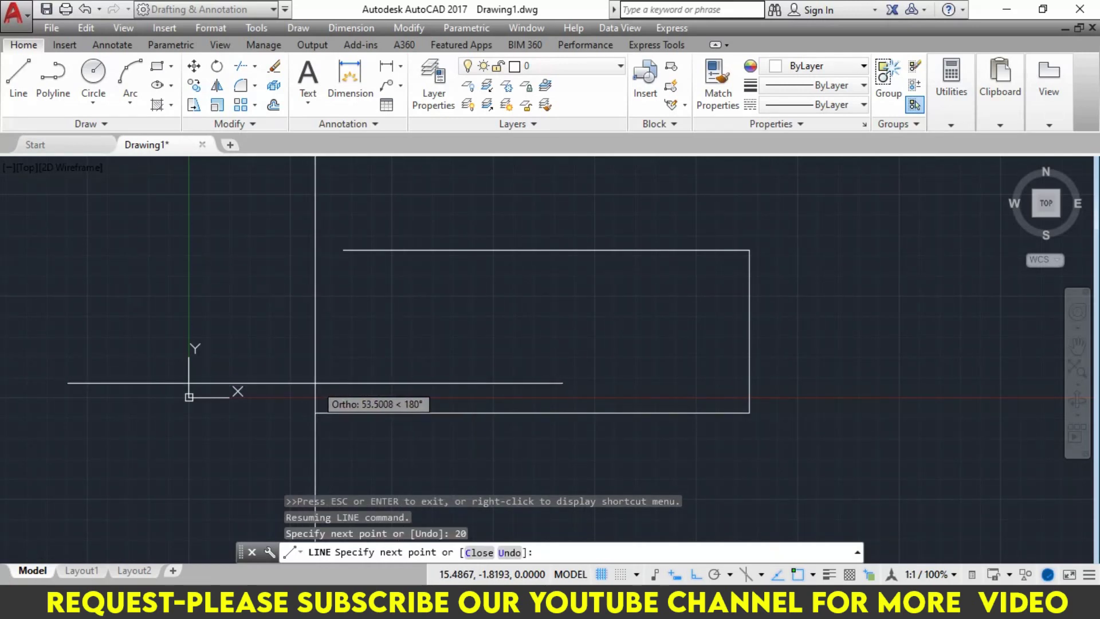
text(100)
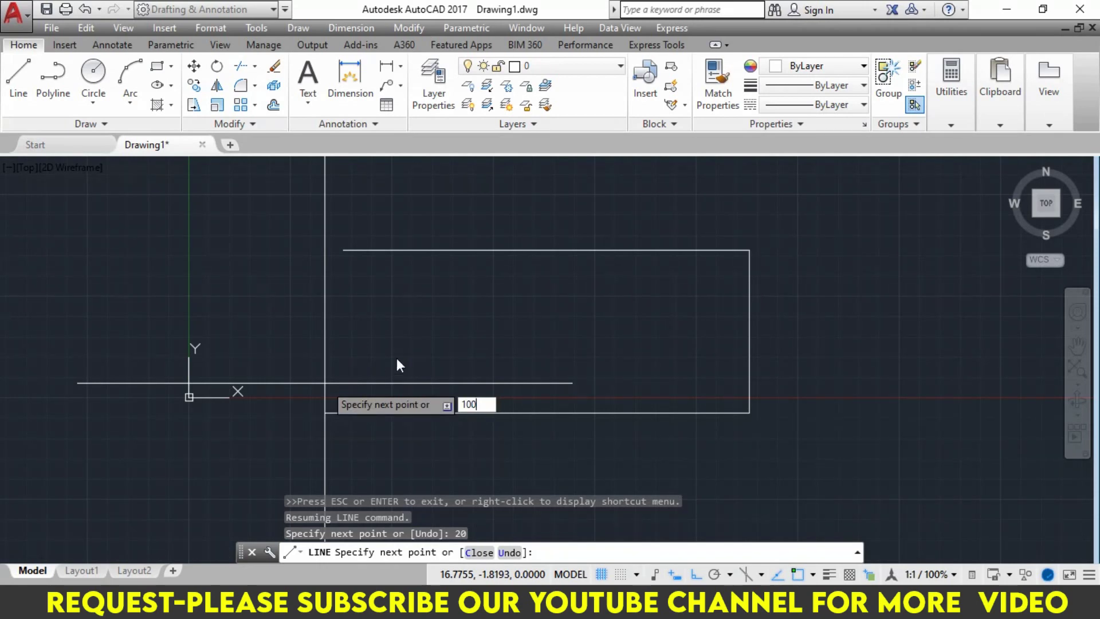
click(460, 404)
text(-)
key(Return)
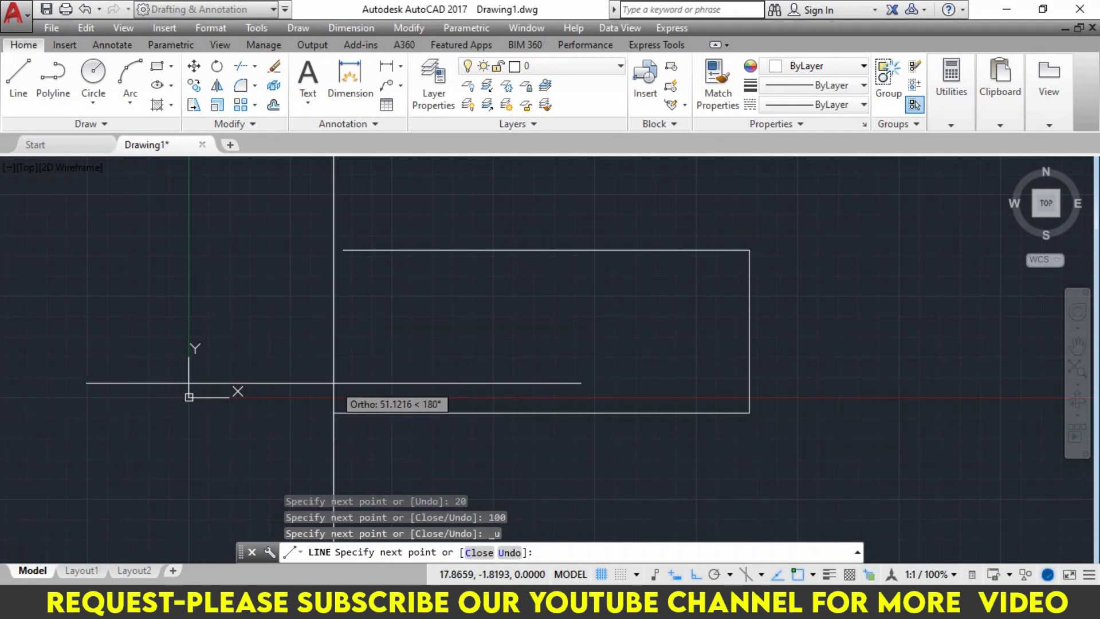
Draw the 50-unit bottom edge and the final 20-unit edge, end the line, and pan left
text(50)
key(Return)
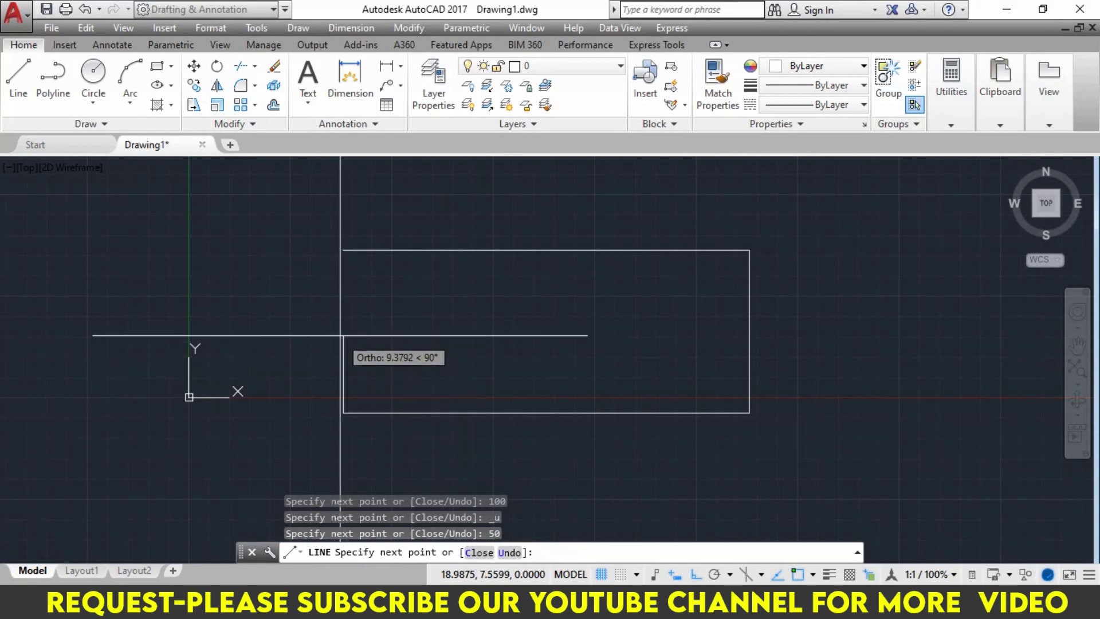
click(673, 573)
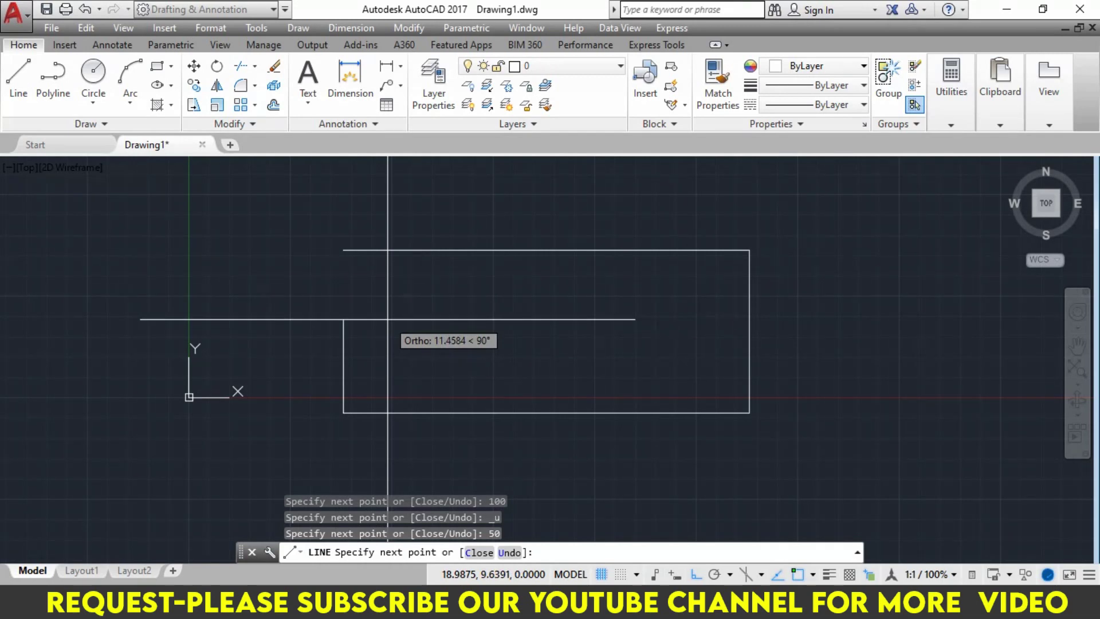
text(20)
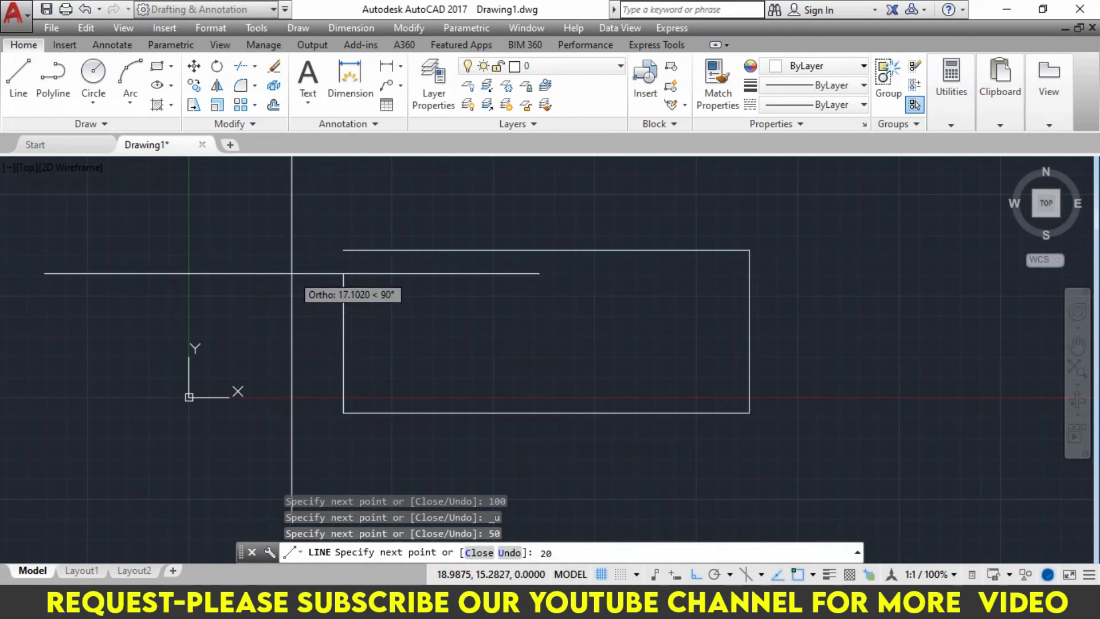
key(Return)
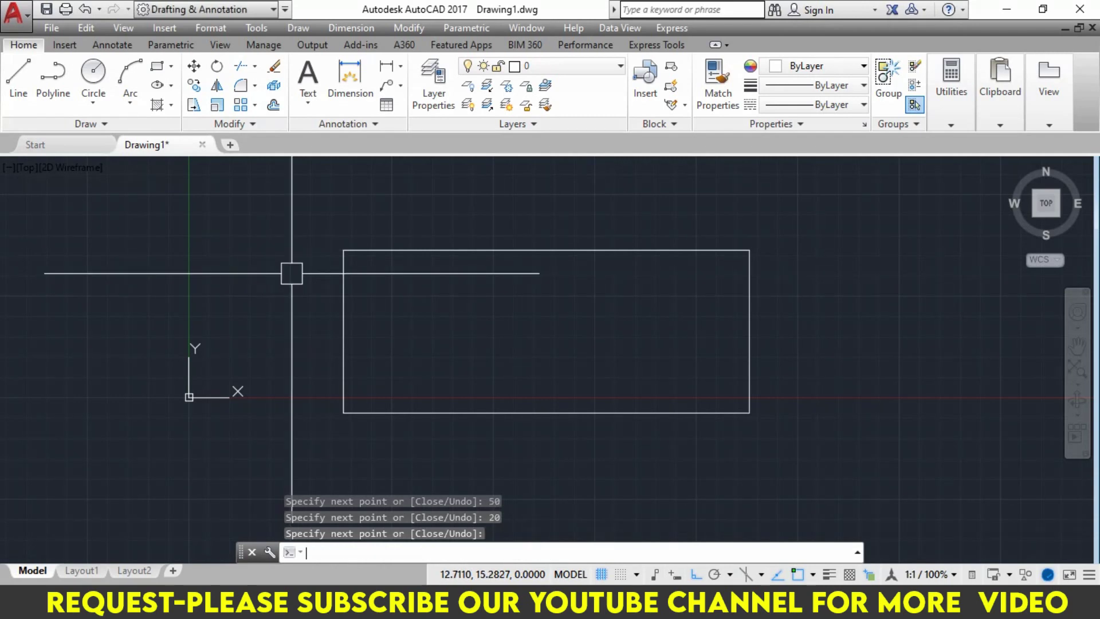
key(Return)
middle_drag(575, 327, 515, 328)
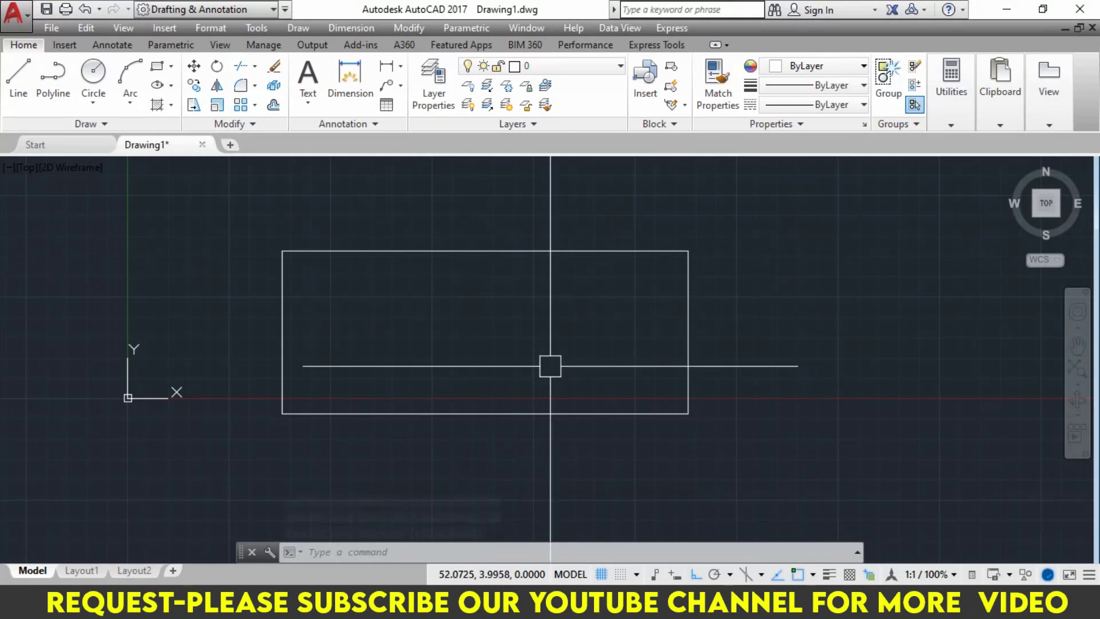
middle_drag(573, 356, 346, 352)
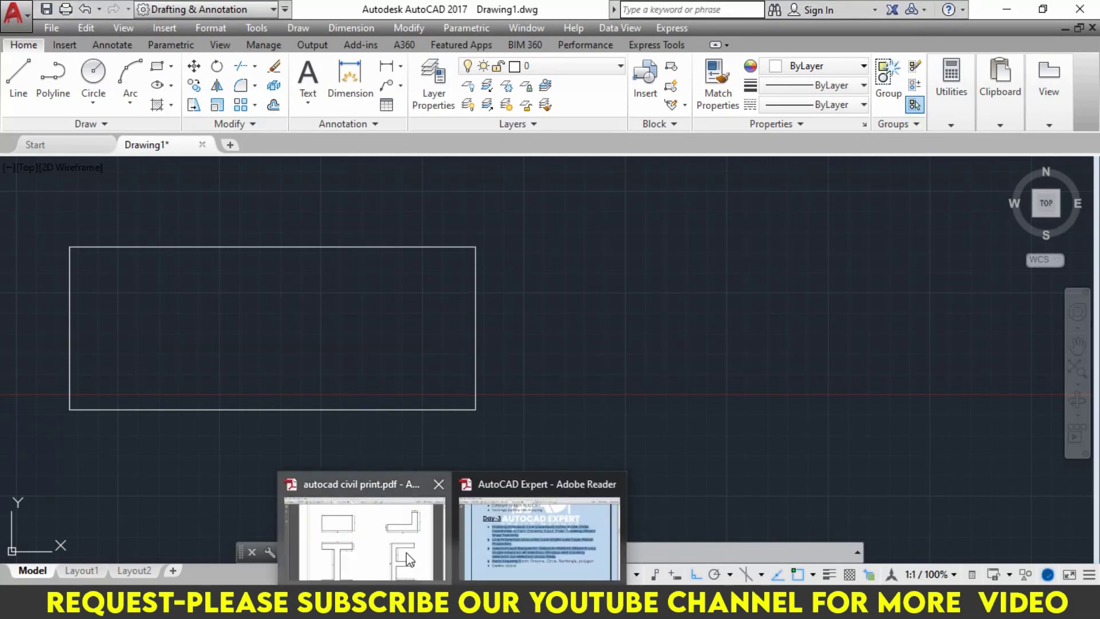
click(407, 554)
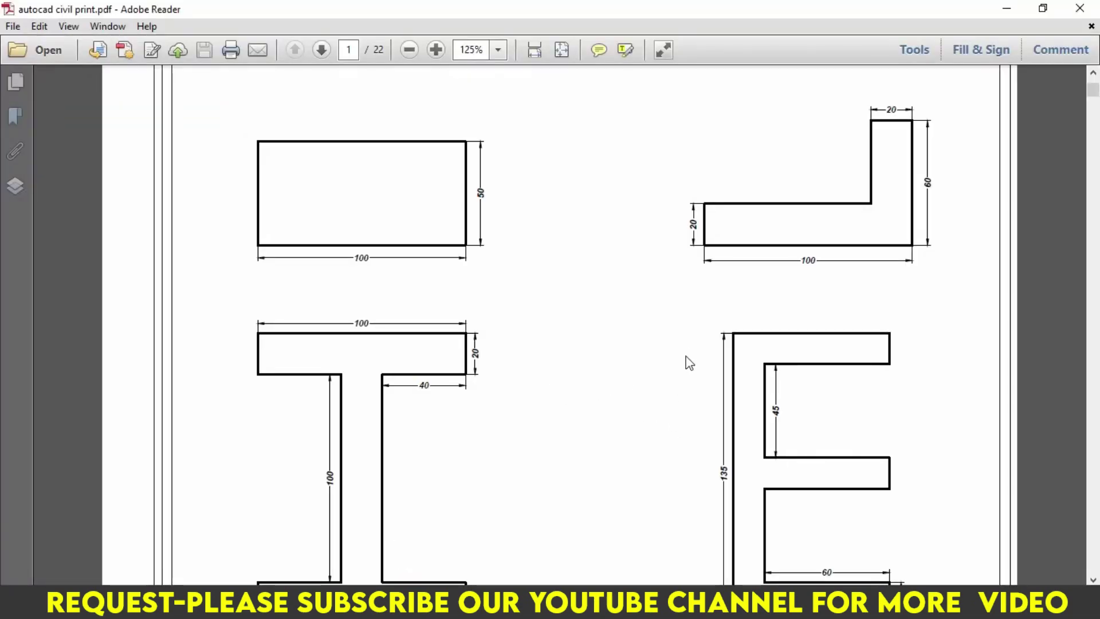
scroll(688, 361, down, 2)
scroll(689, 358, down, 1)
scroll(690, 355, down, 2)
scroll(687, 351, down, 2)
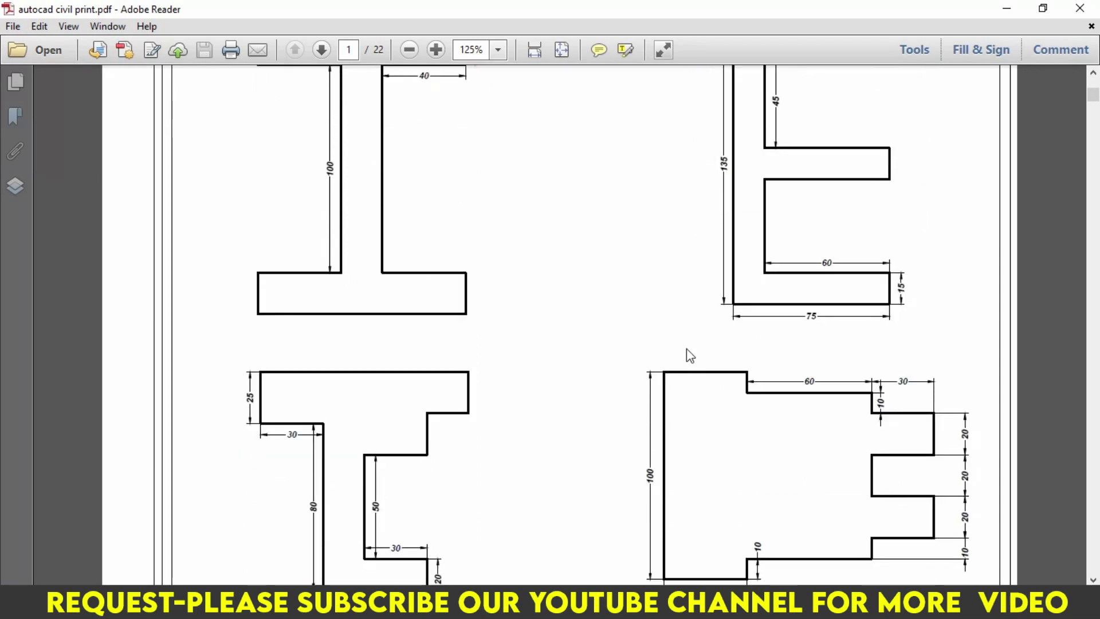
scroll(687, 350, down, 1)
scroll(687, 350, down, 1)
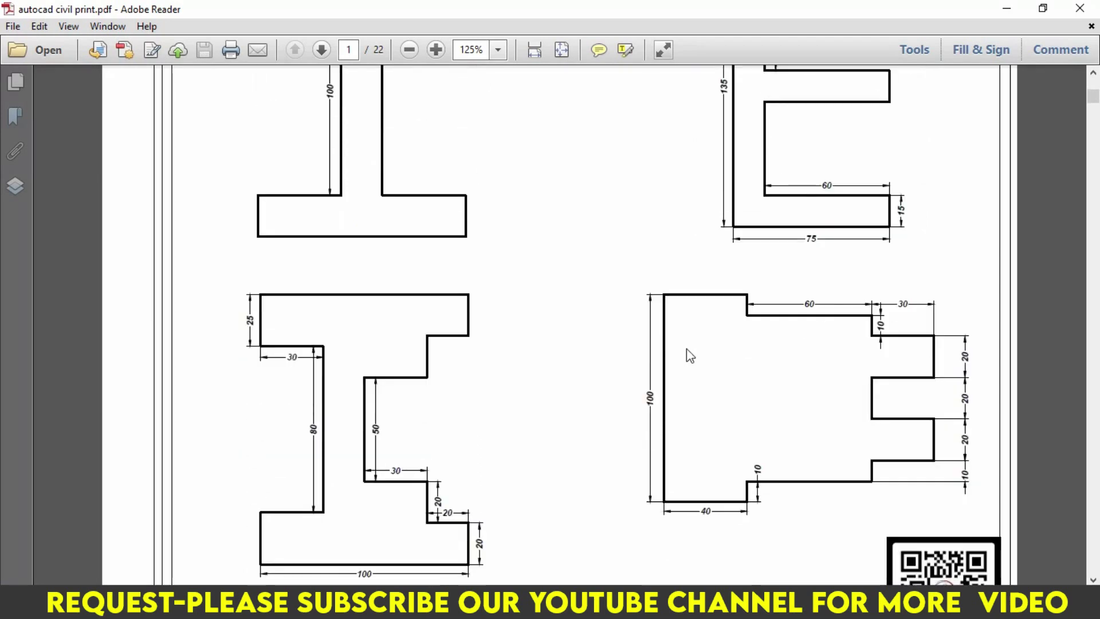
scroll(687, 349, up, 2)
scroll(687, 349, up, 1)
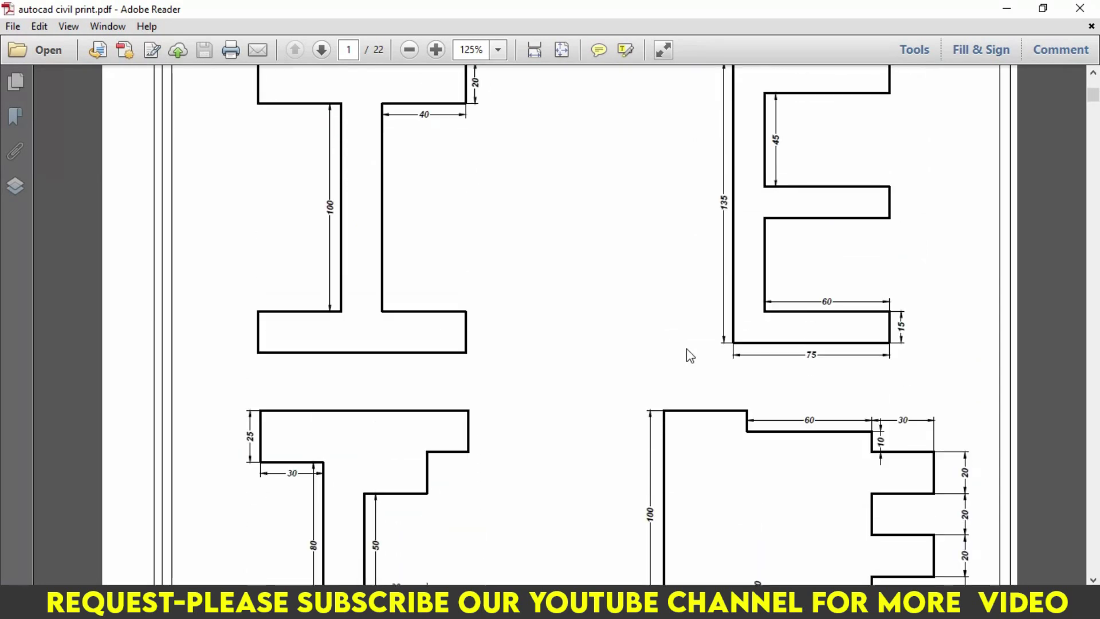
scroll(687, 349, up, 1)
scroll(686, 351, up, 2)
scroll(686, 351, up, 2)
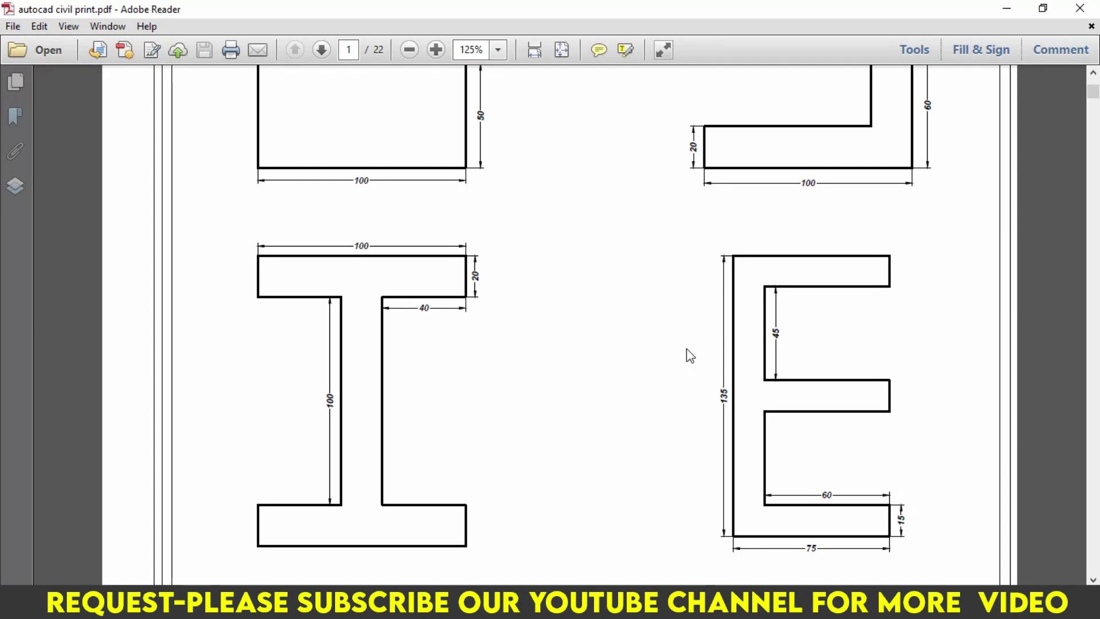
scroll(739, 337, up, 1)
scroll(743, 344, up, 1)
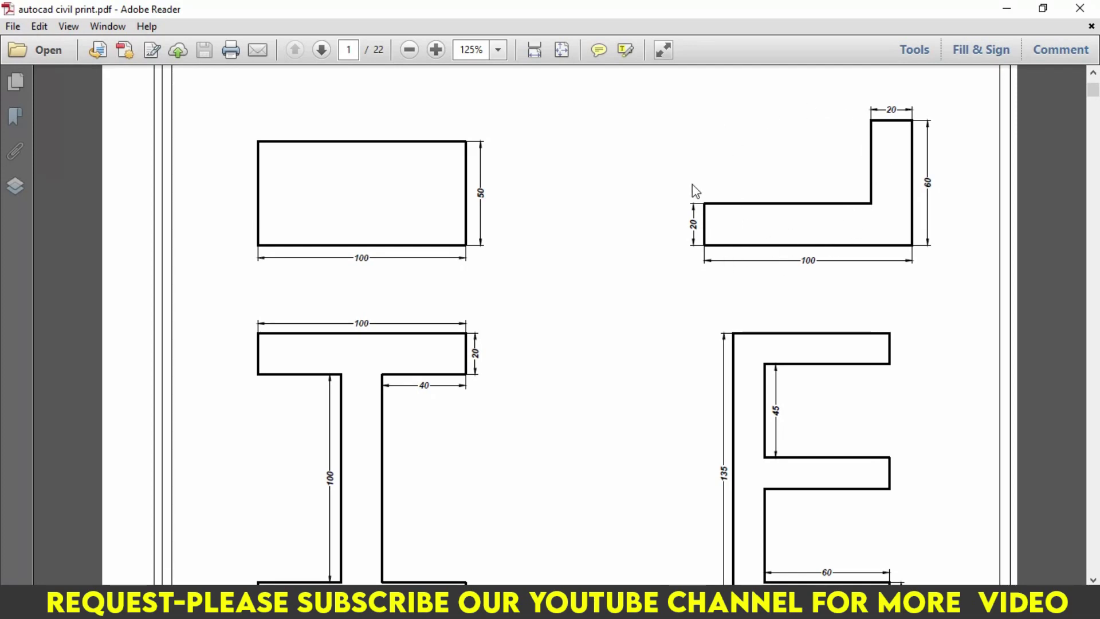
Return to AutoCAD and pan left, then in Paint pick the Pencil with a thicker stroke
click(1007, 9)
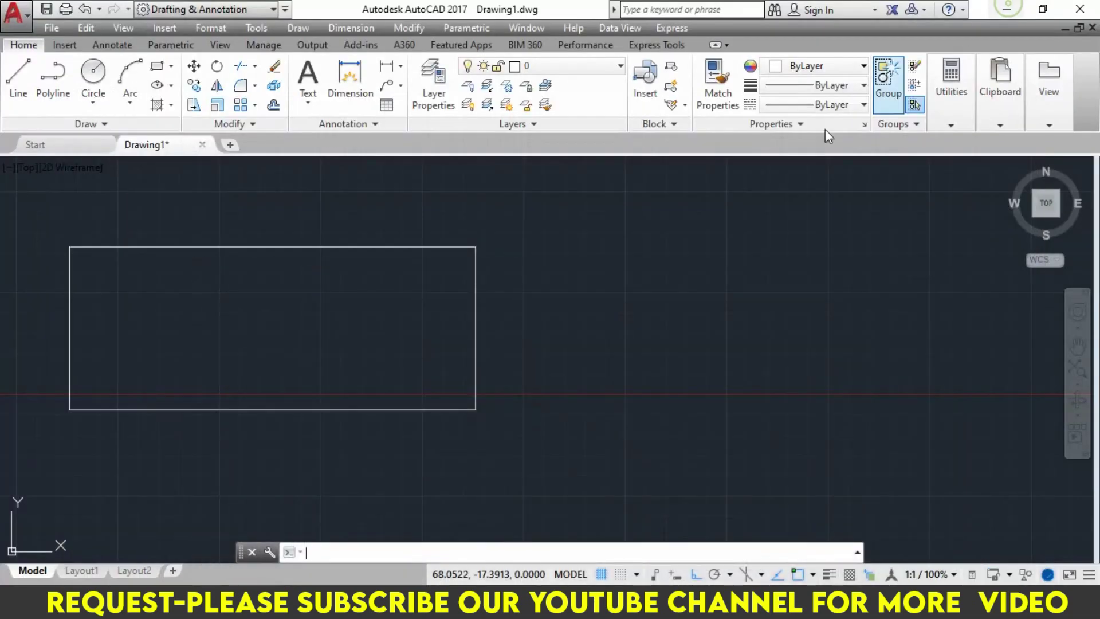
middle_drag(634, 275, 36, 314)
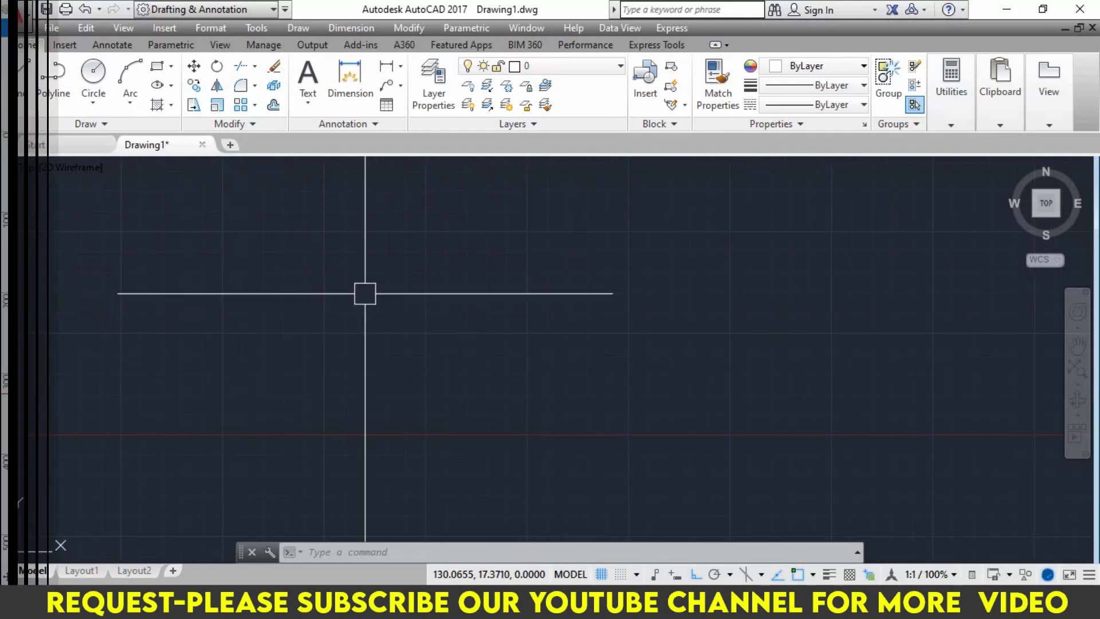
key(alt+Tab)
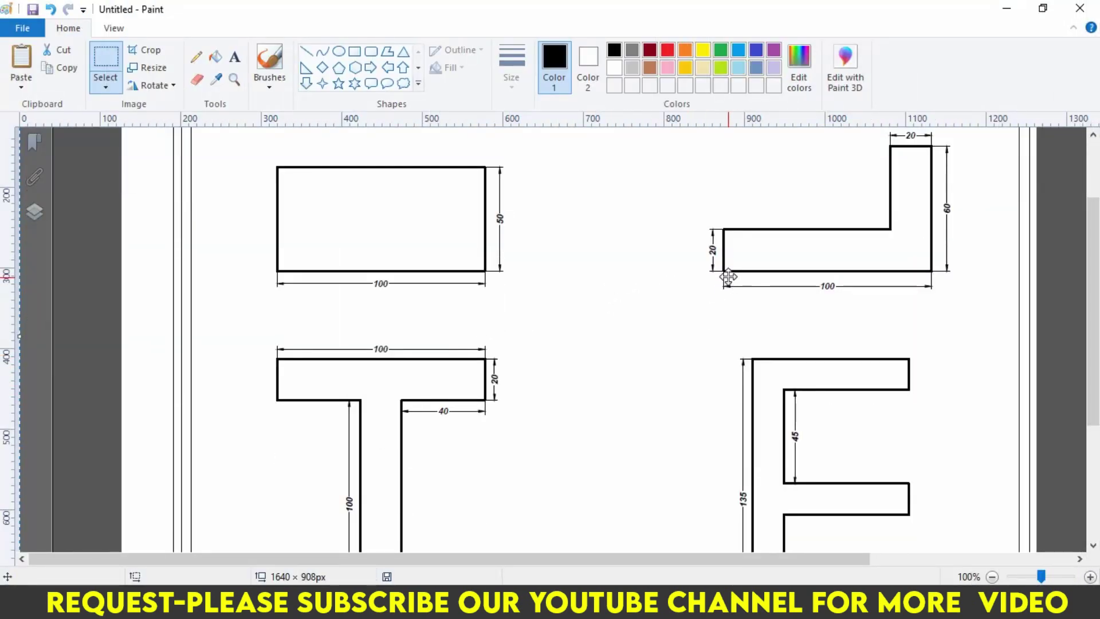
click(306, 52)
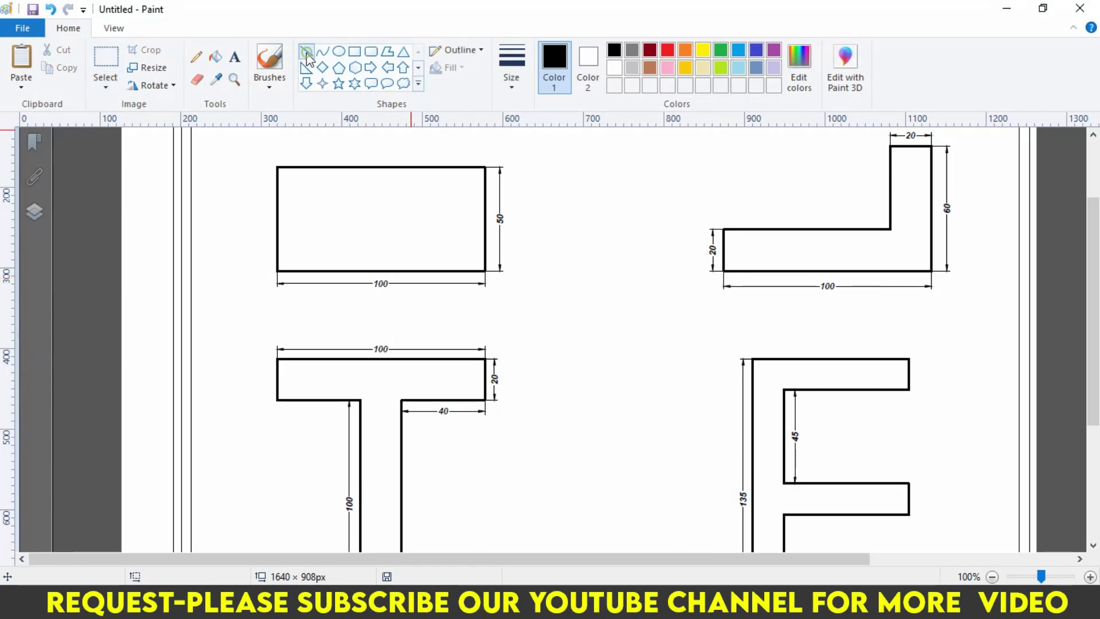
click(196, 57)
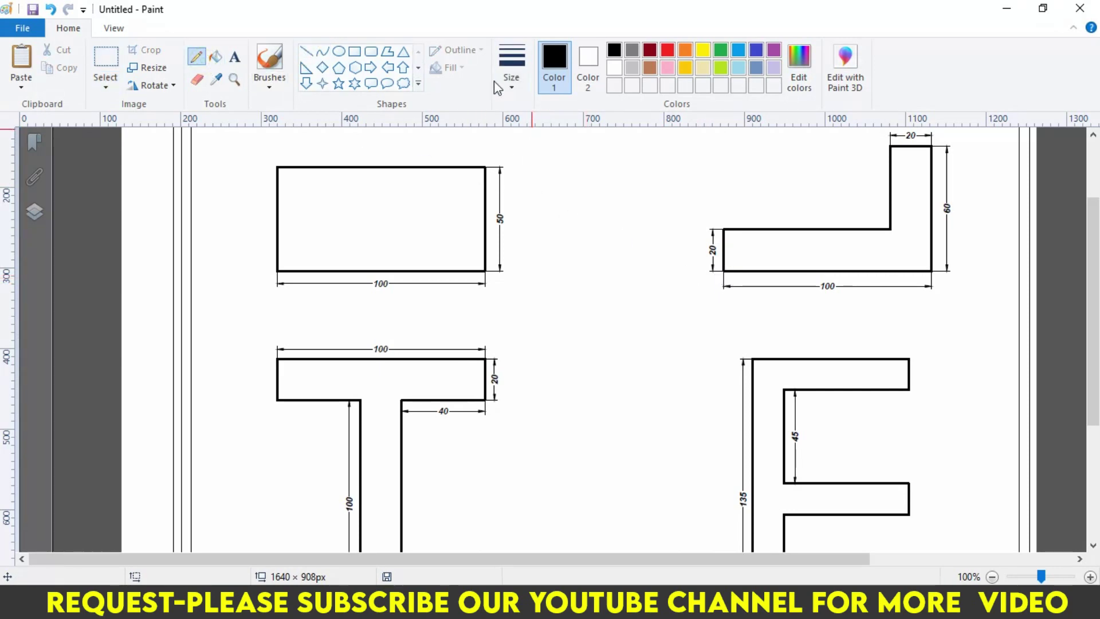
click(511, 80)
click(531, 174)
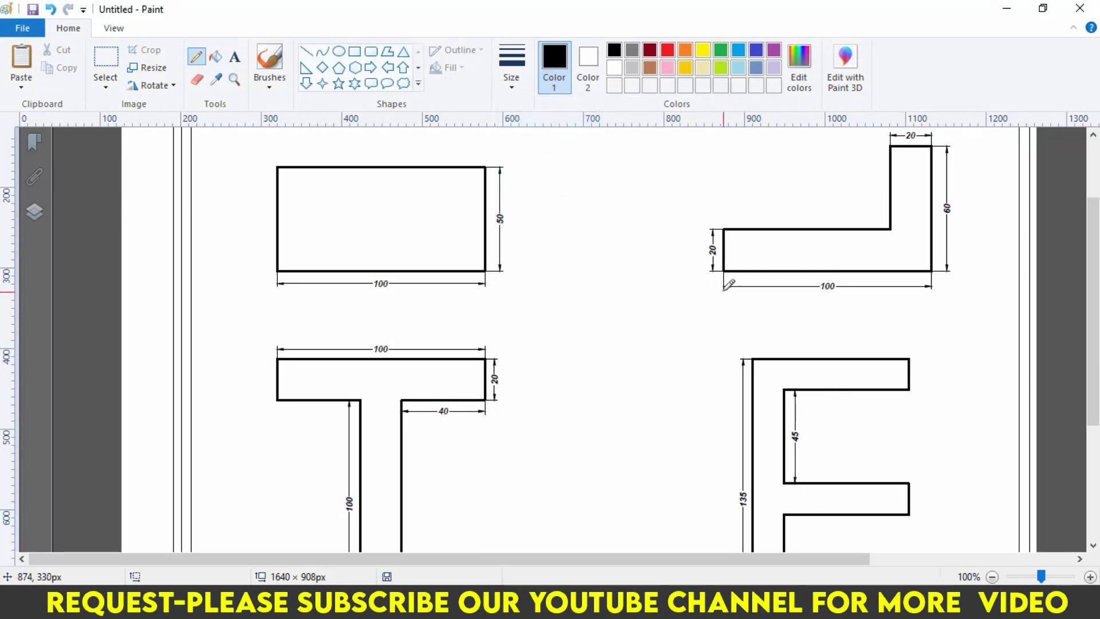
In red, loop and letter the L-shape's lower-left corner and mark the 100, 60 and 20 dimensions
mouse_move(715, 285)
mouse_down()
mouse_move(716, 268)
mouse_move(741, 272)
mouse_move(716, 268)
mouse_up()
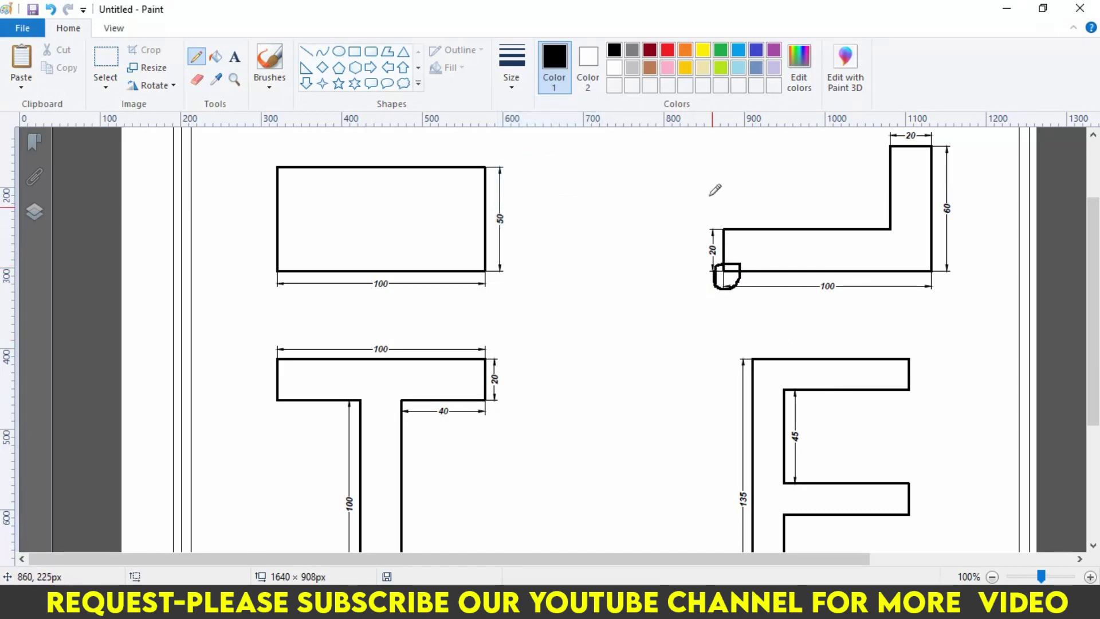
click(667, 52)
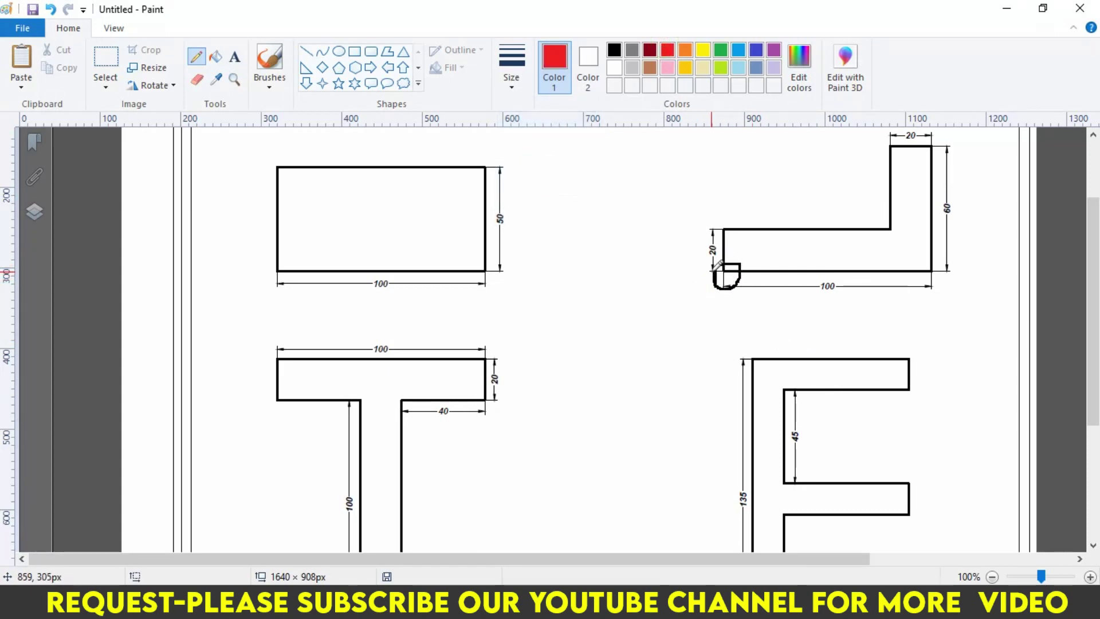
mouse_move(711, 272)
mouse_down()
mouse_move(736, 266)
mouse_move(717, 260)
mouse_up()
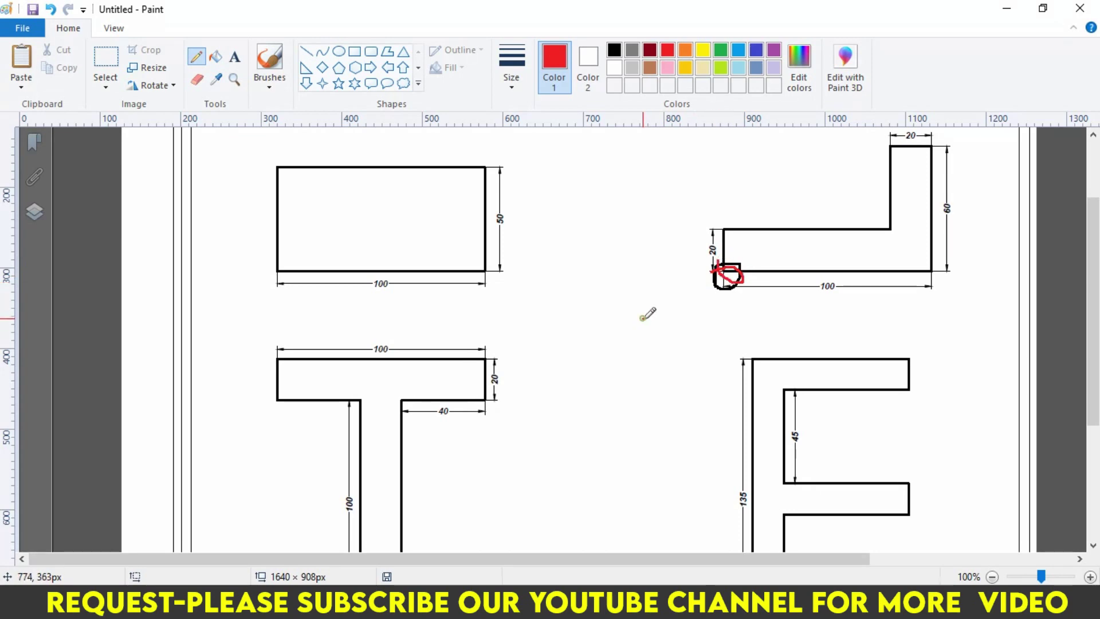
drag(642, 318, 655, 347)
mouse_move(660, 299)
mouse_down()
mouse_move(642, 317)
mouse_move(700, 327)
mouse_up()
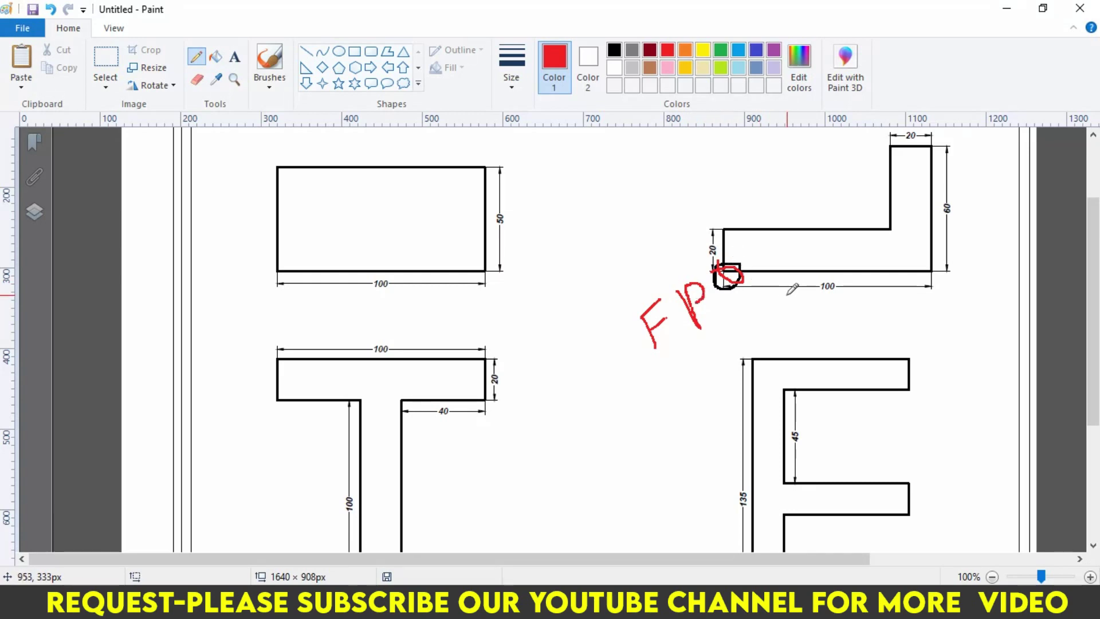
drag(808, 300, 842, 297)
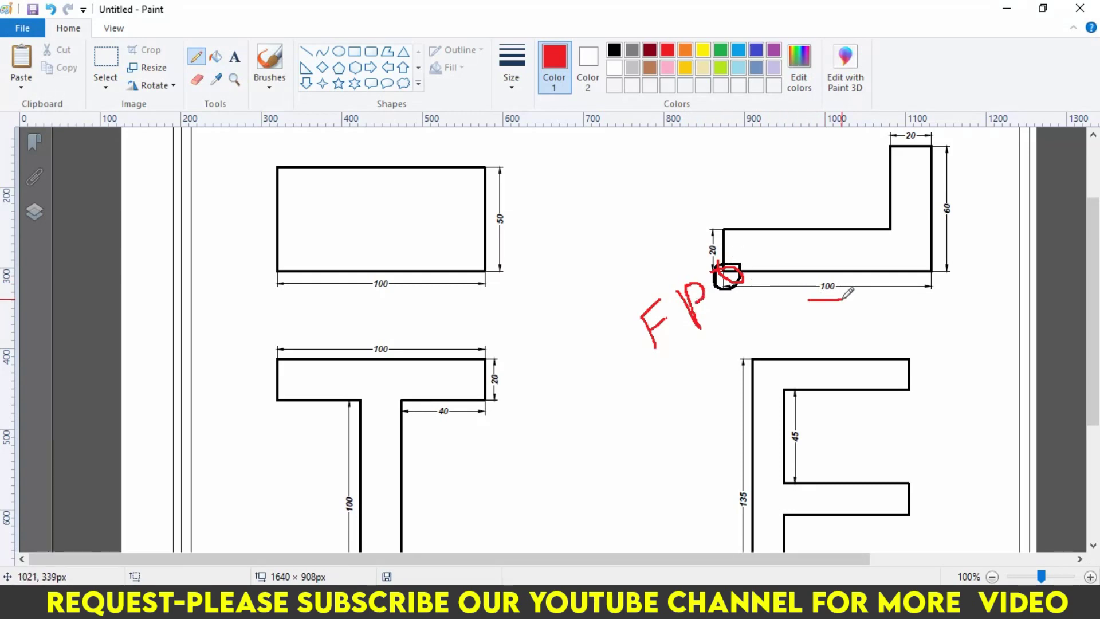
drag(964, 196, 963, 224)
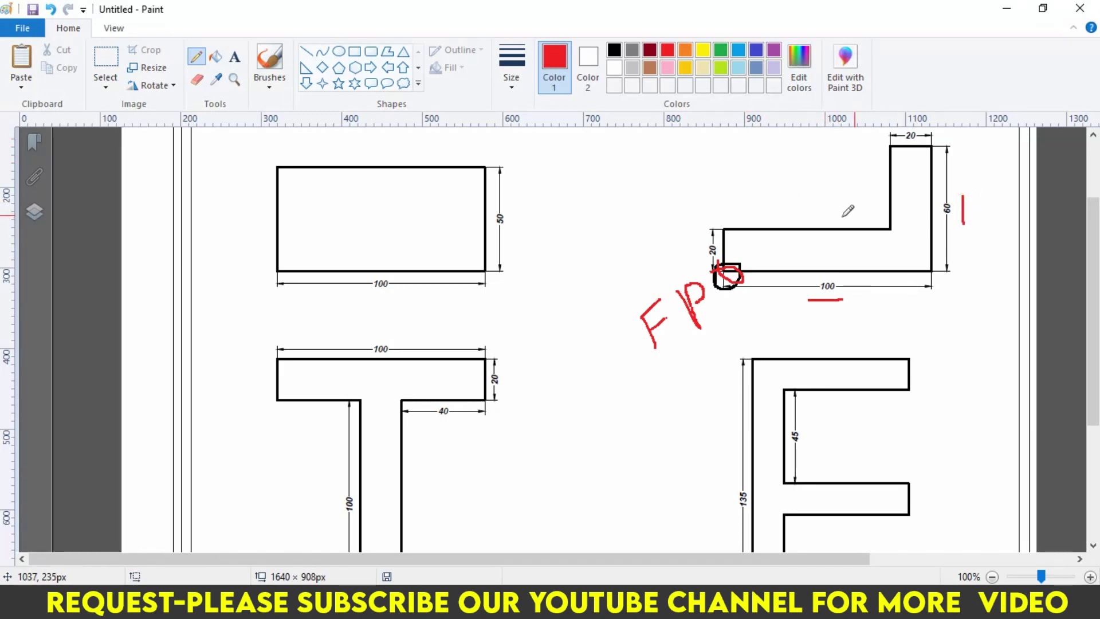
drag(699, 241, 698, 259)
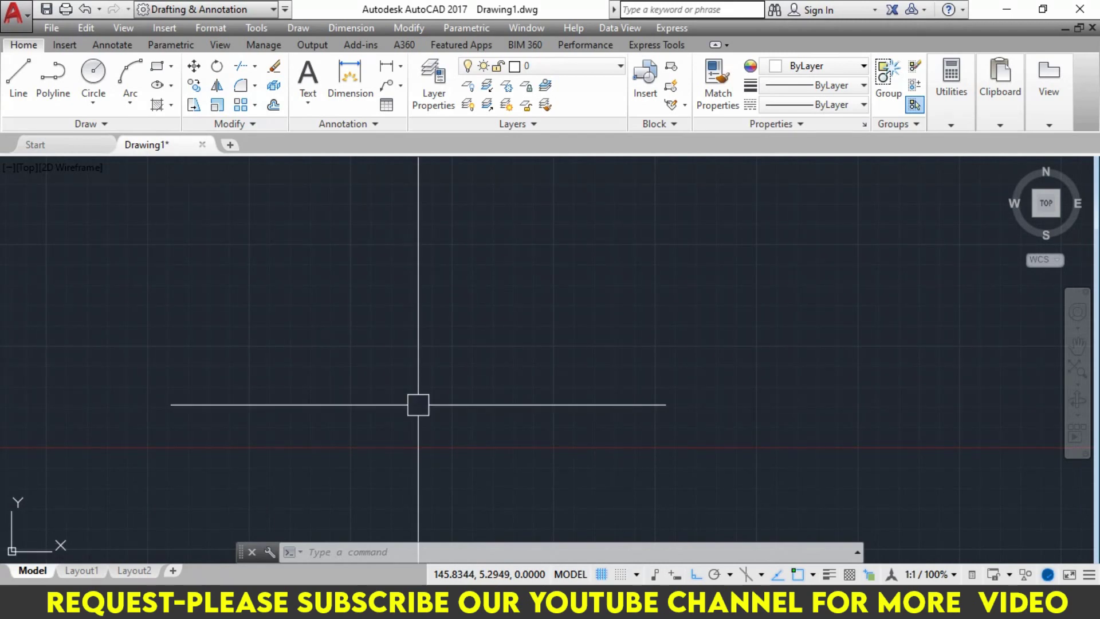
Start a line at a new corner and draw the 100-unit bottom edge, recentering the view
text(L)
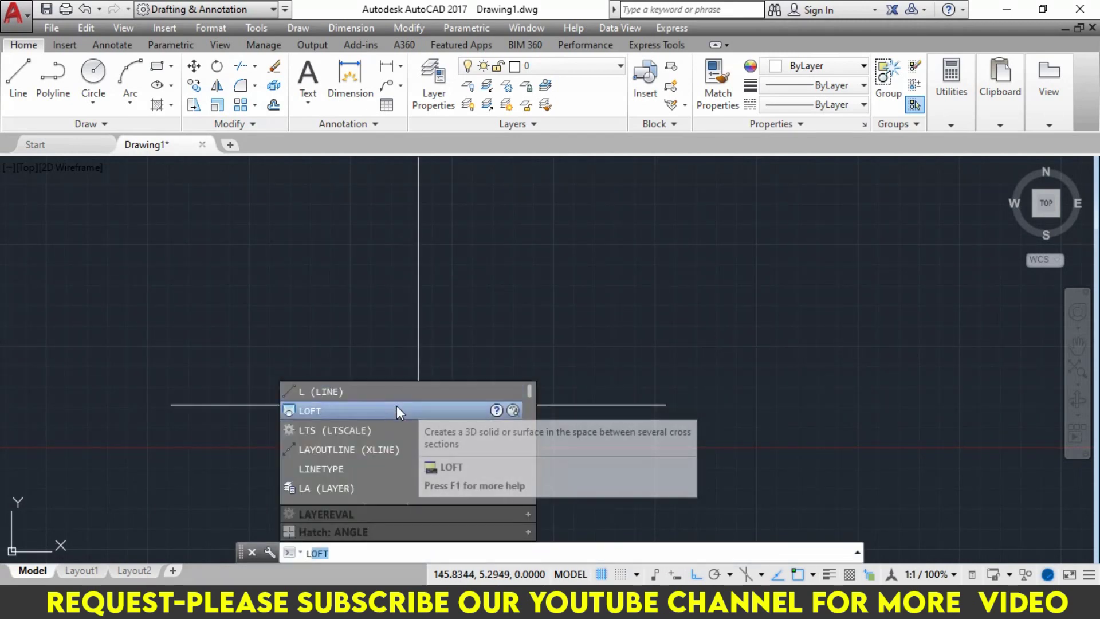
click(342, 394)
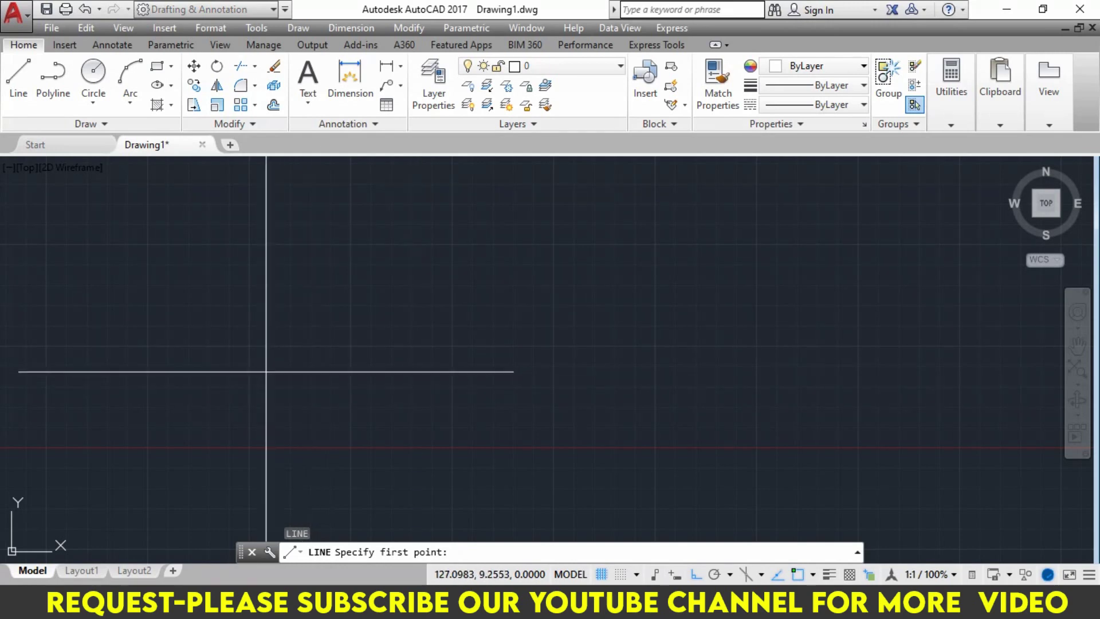
click(266, 405)
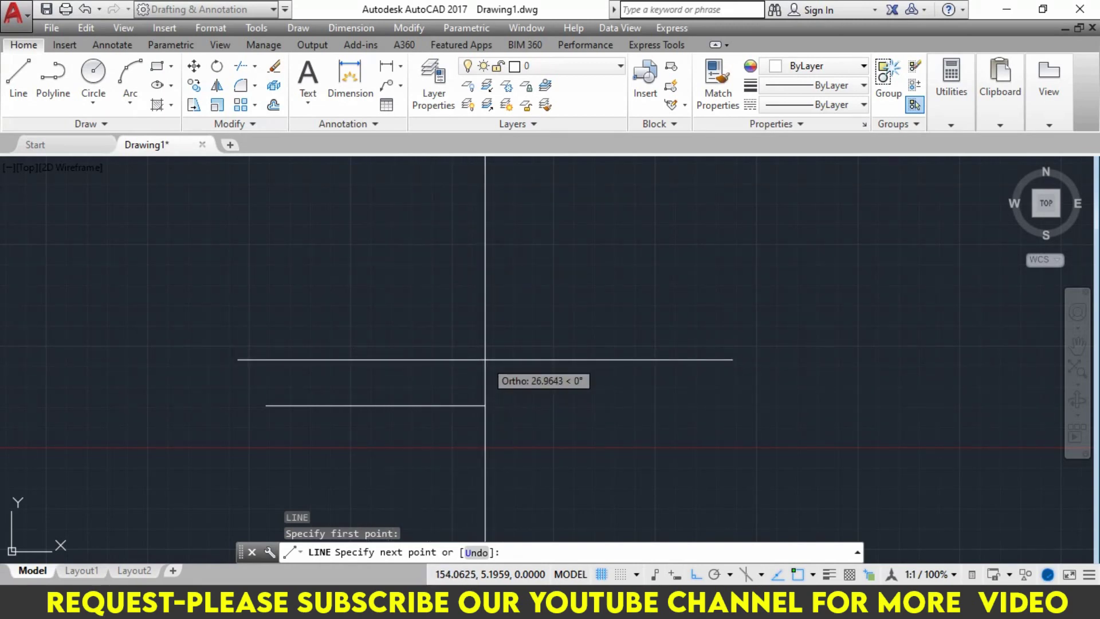
text(100)
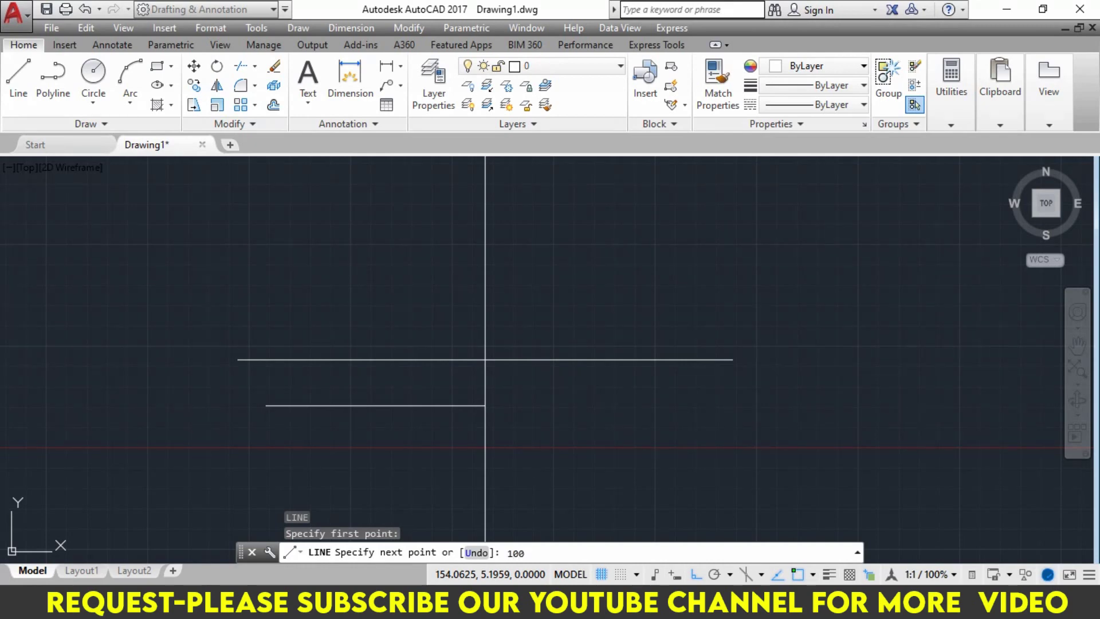
key(Return)
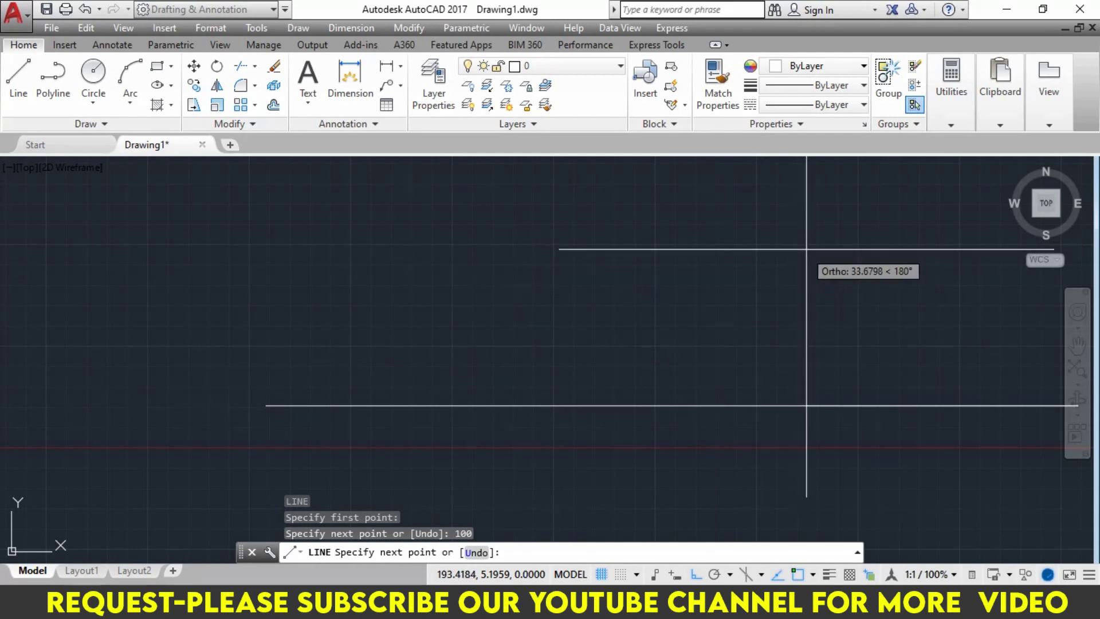
click(1051, 202)
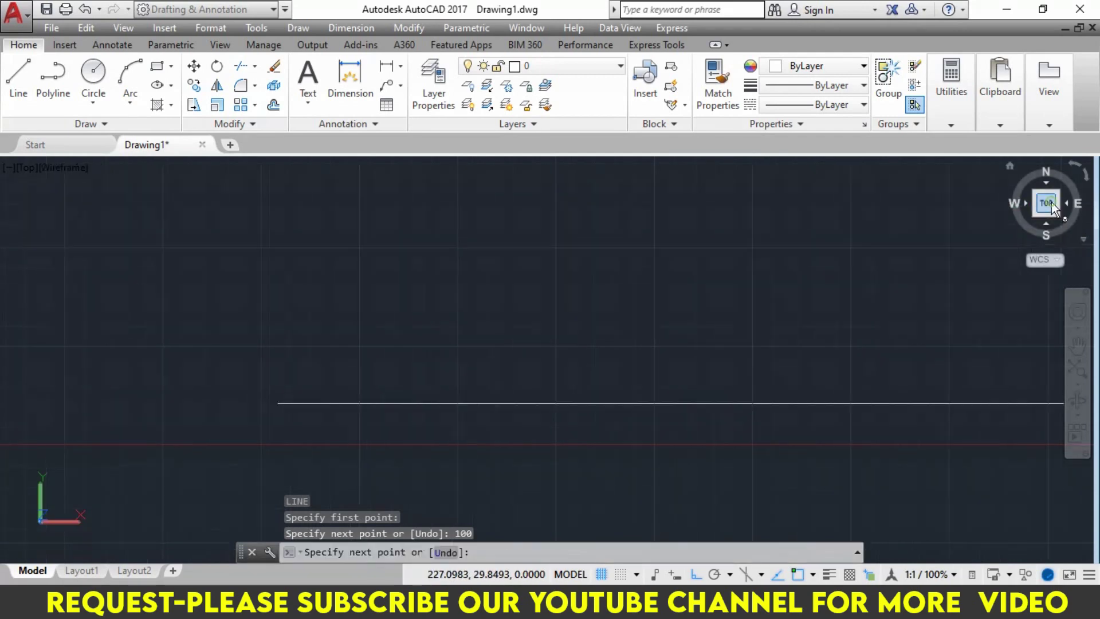
scroll(773, 327, up, 2)
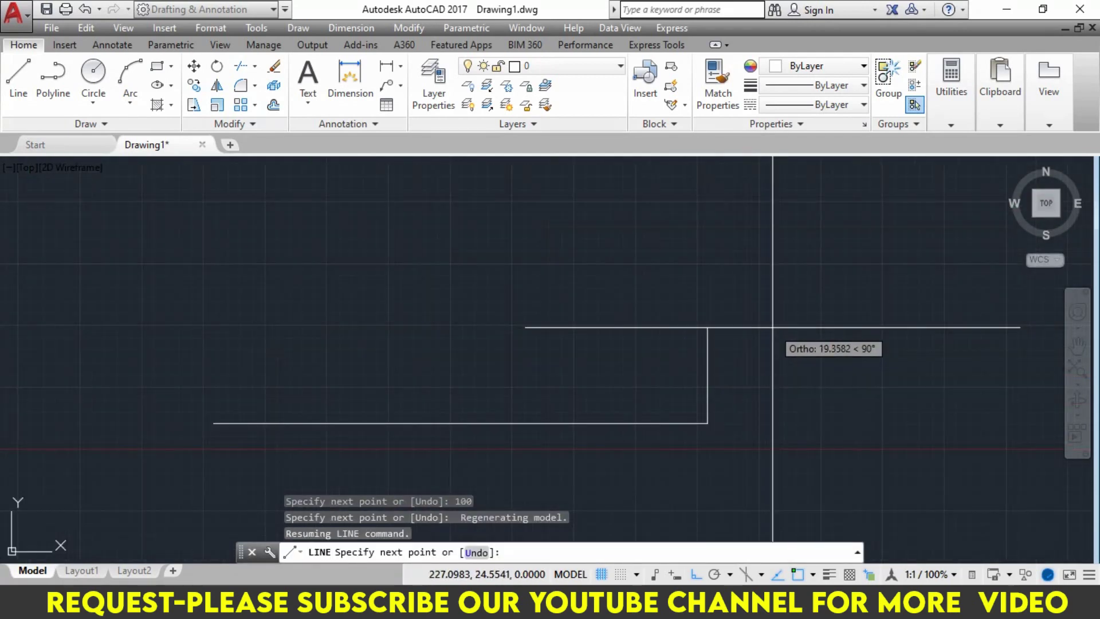
middle_drag(761, 327, 753, 351)
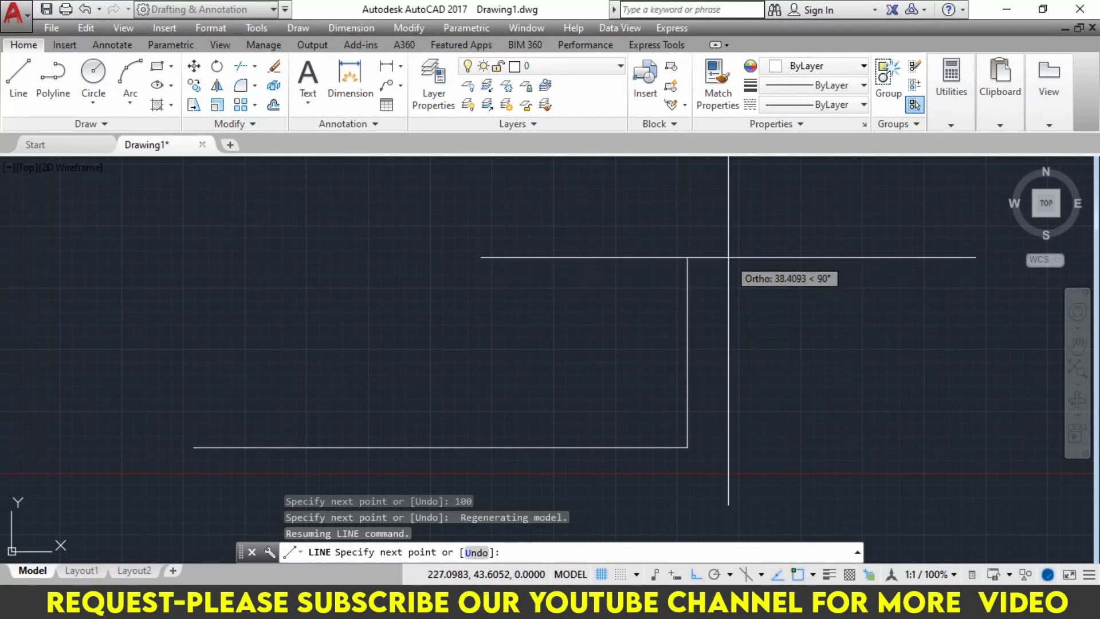
Add the 60, 20, 40 and 80-unit edges and close the L-shape with C
text(60)
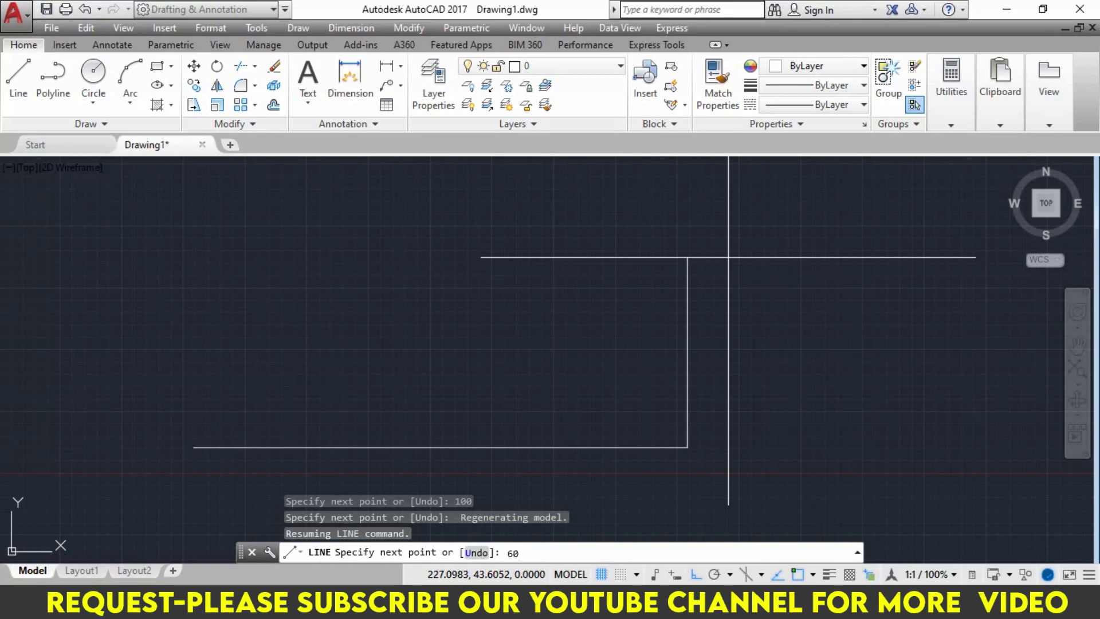
key(Return)
scroll(728, 257, down, 2)
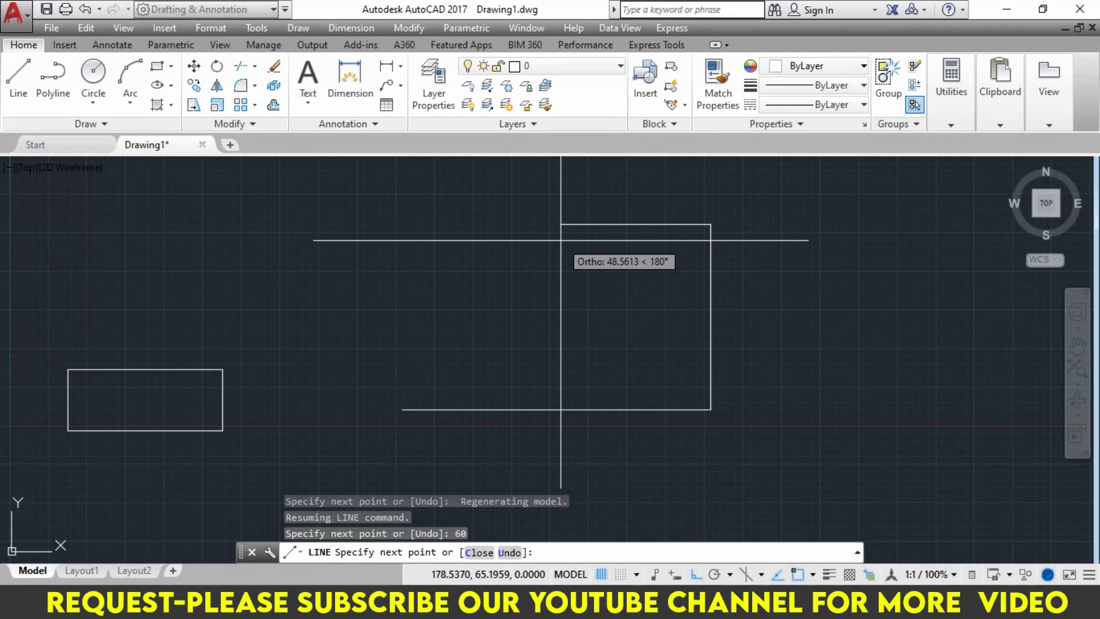
text(20)
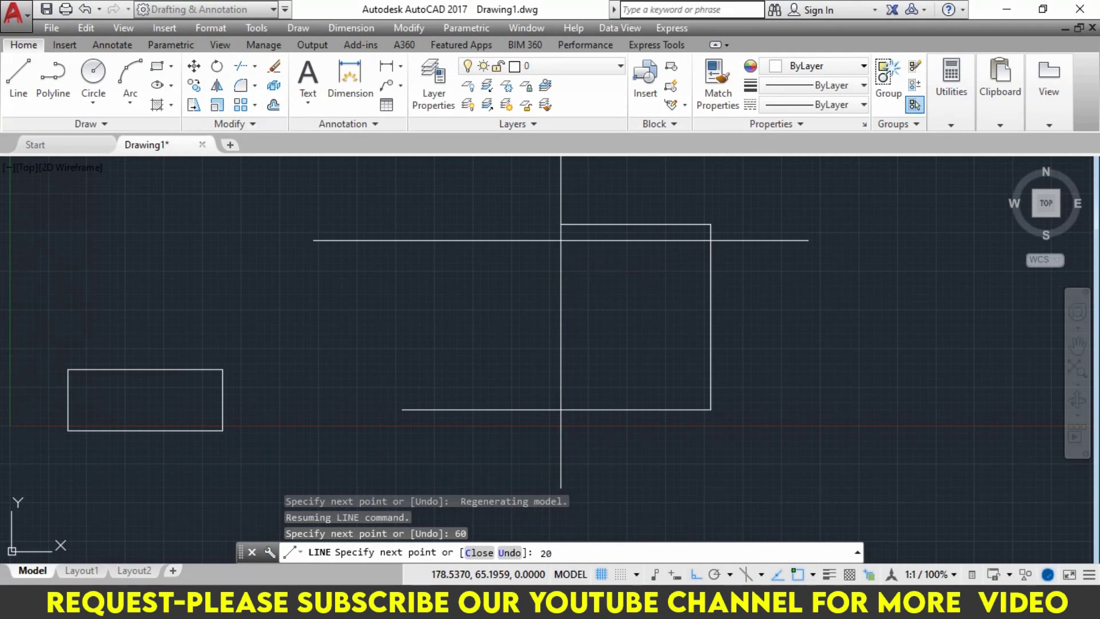
key(Return)
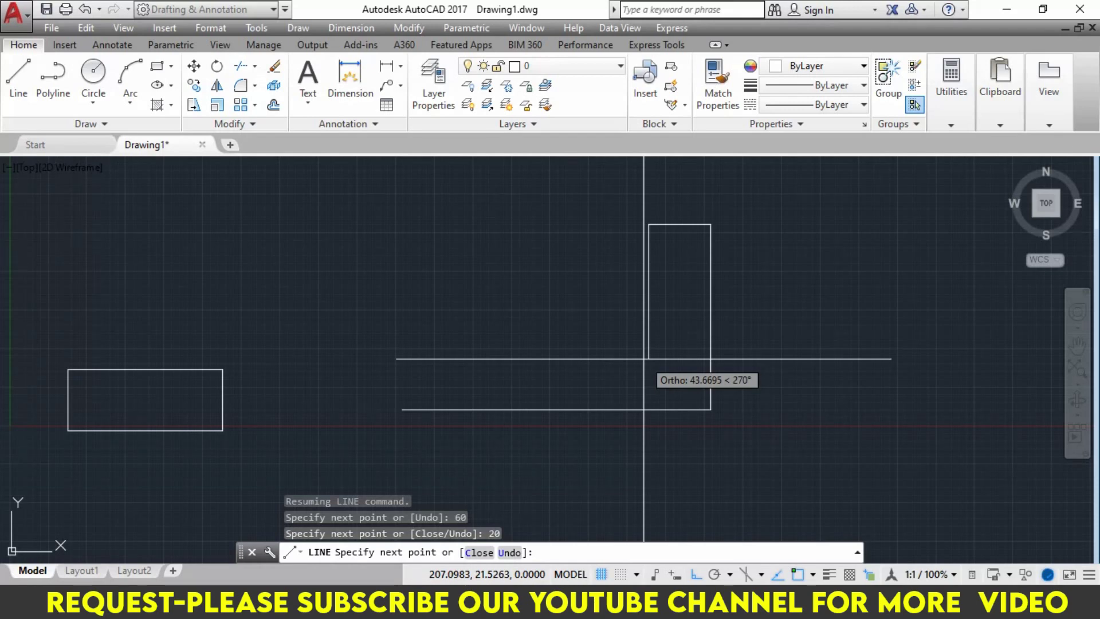
text(40)
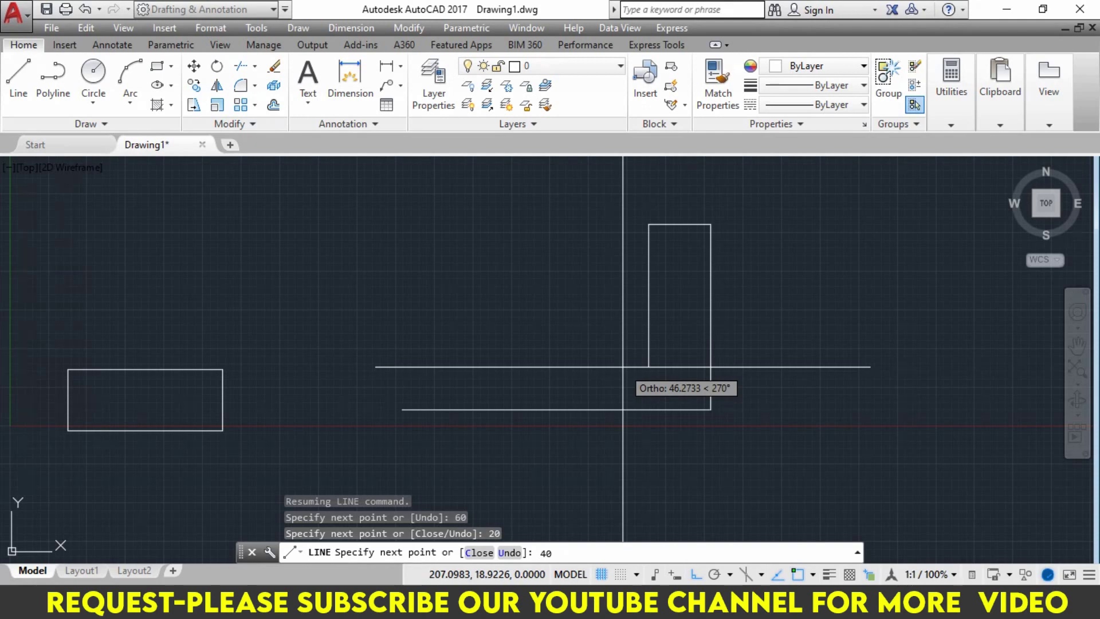
key(Return)
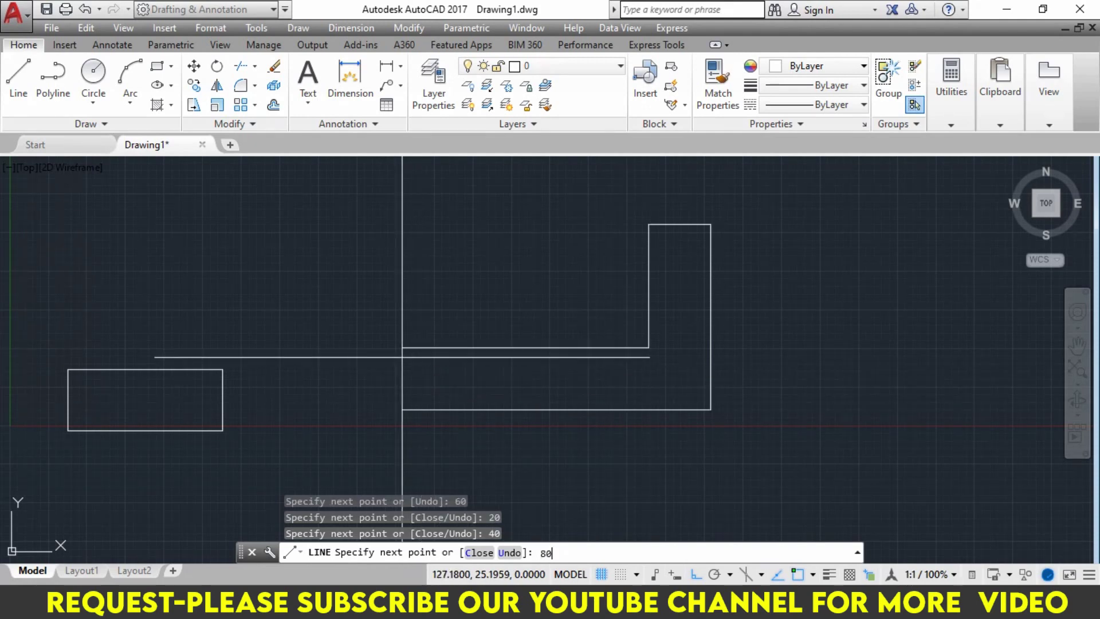
key(Return)
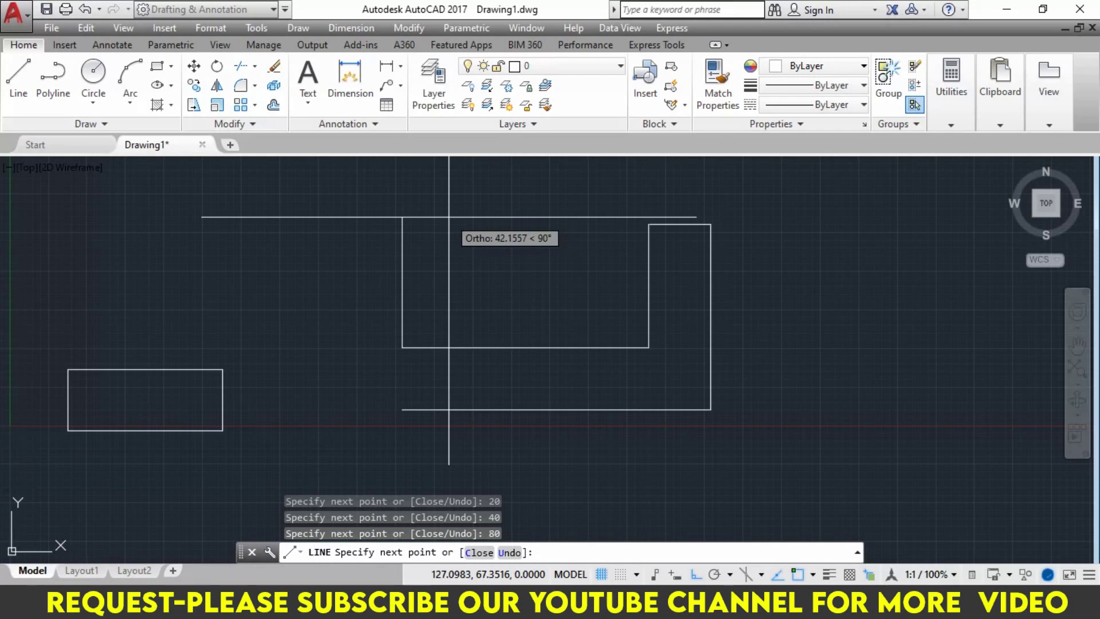
text(C)
key(Return)
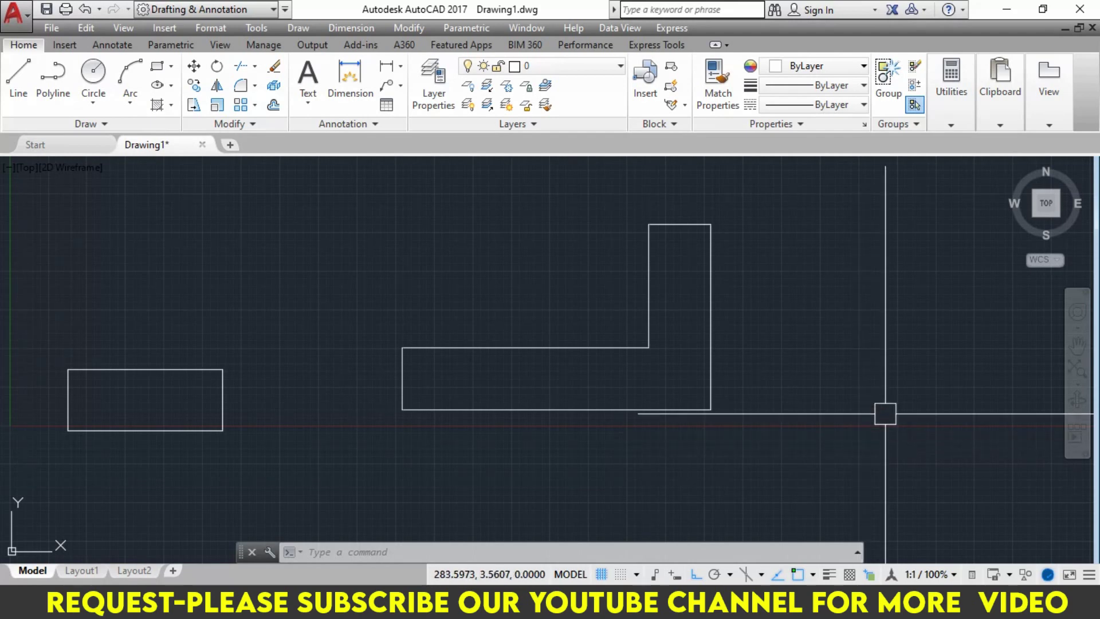
middle_drag(865, 413, 160, 434)
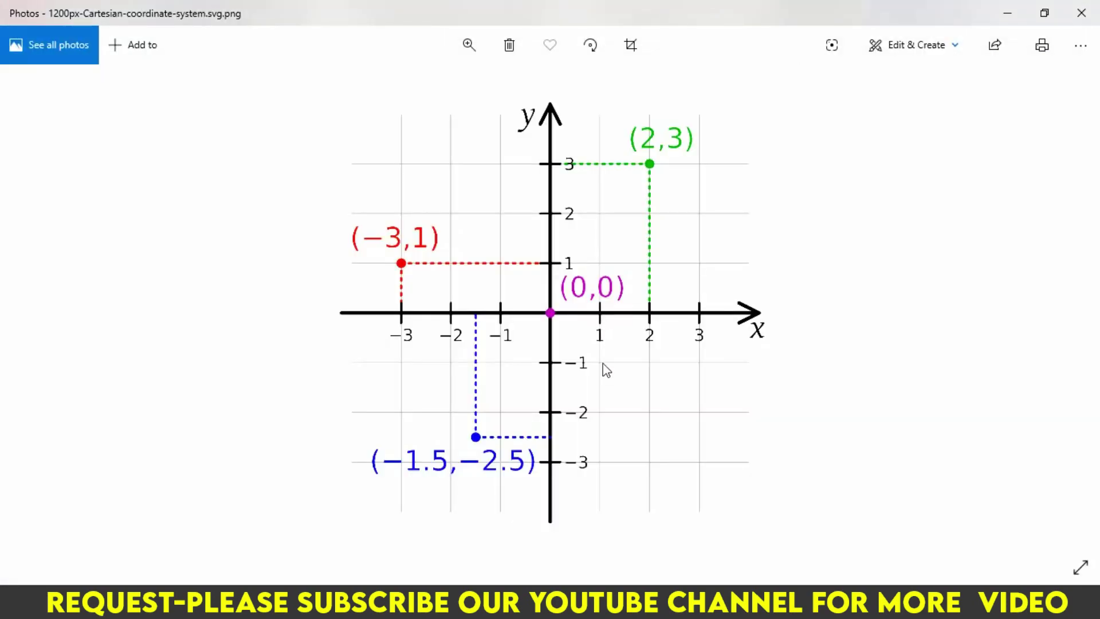
Switch Photos to 1.PNG, resize the viewer window, then close it to return to AutoCAD
key(Left)
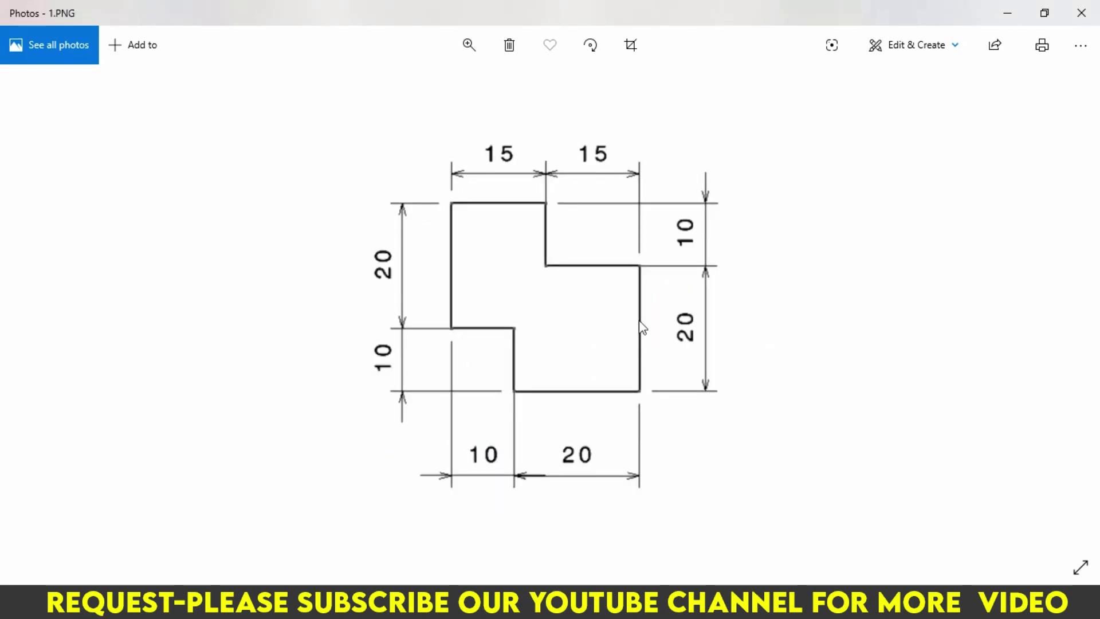
click(1045, 13)
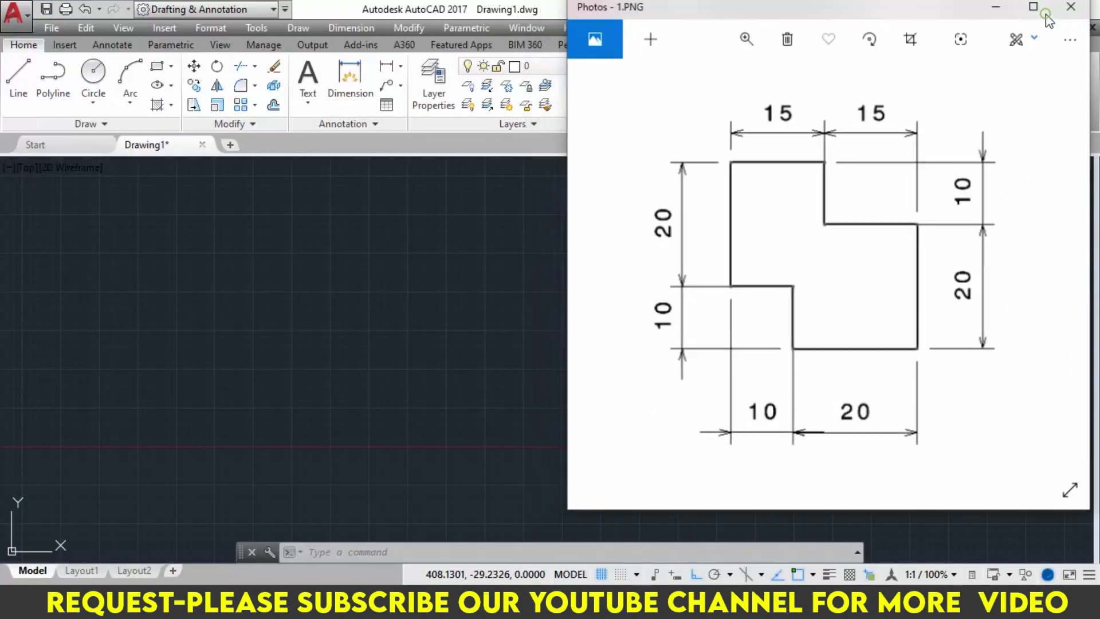
drag(969, 515, 968, 589)
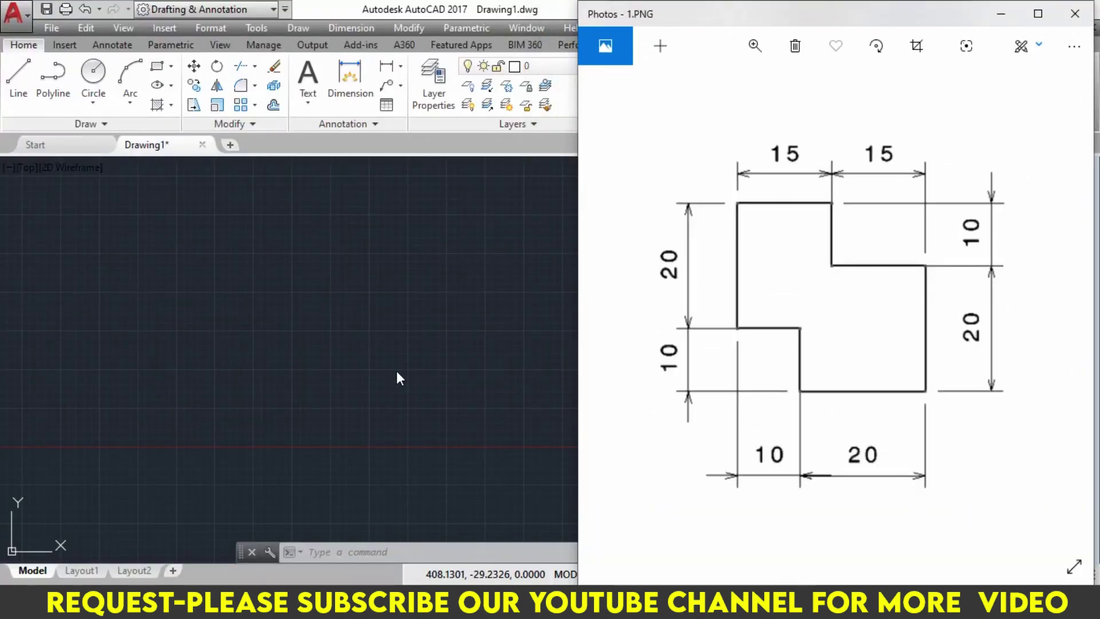
click(396, 370)
text(x)
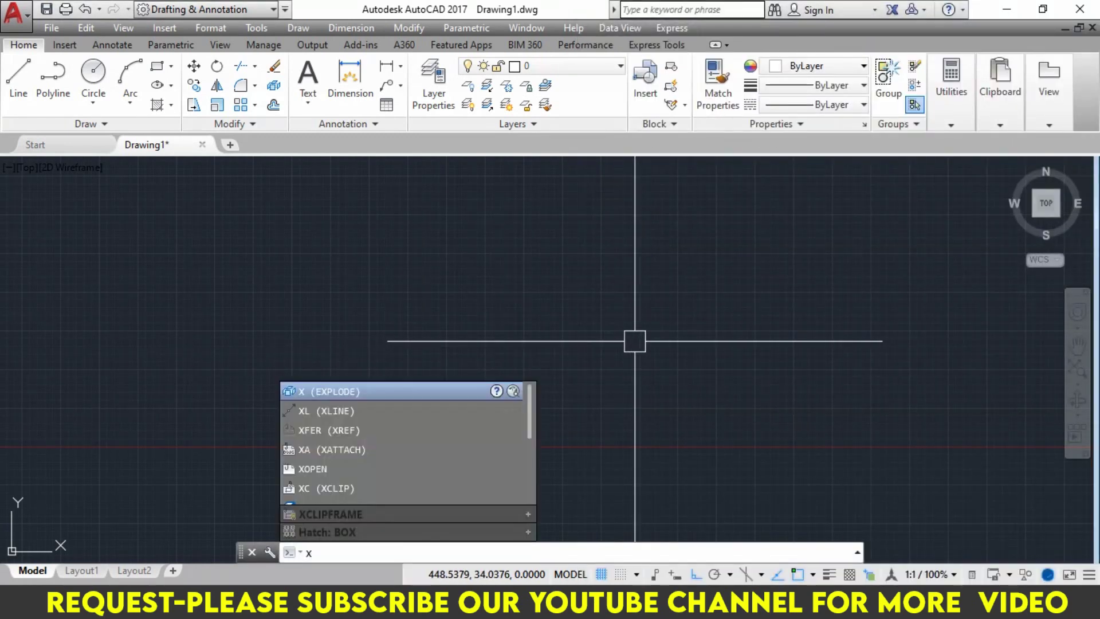
From External References choose Attach Image and pick image 1 in Desktop > Youtube Online Class
text(er)
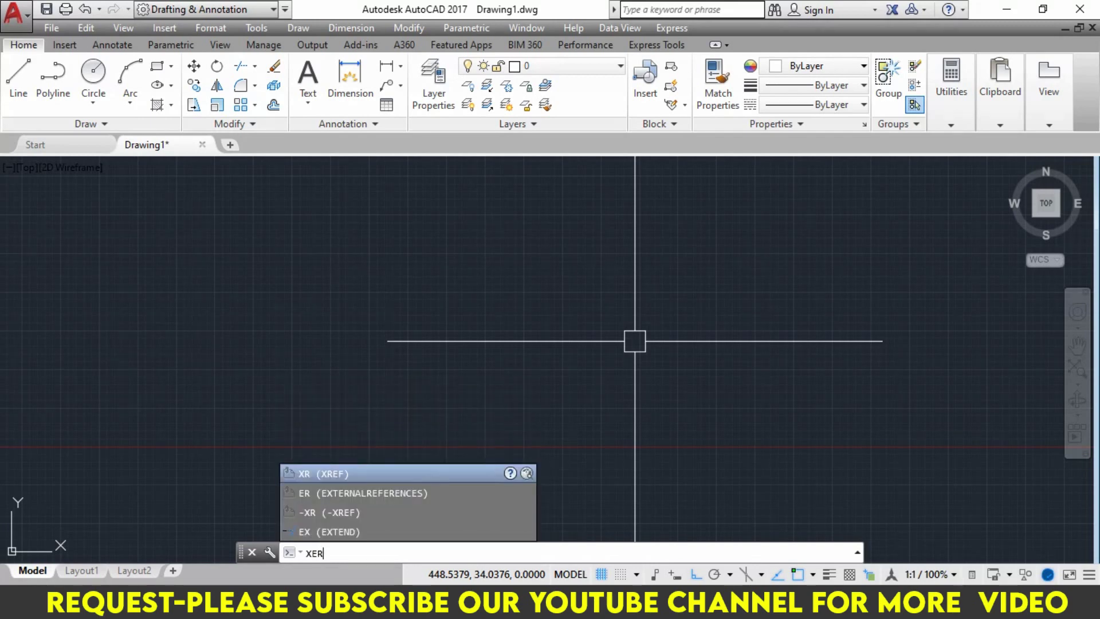
click(323, 475)
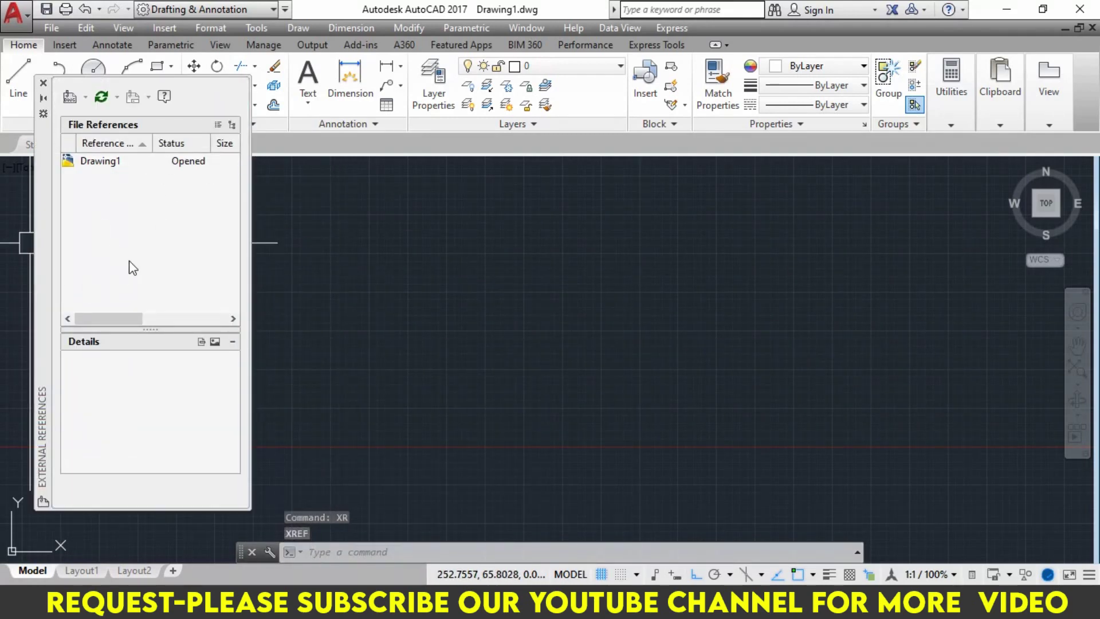
click(97, 162)
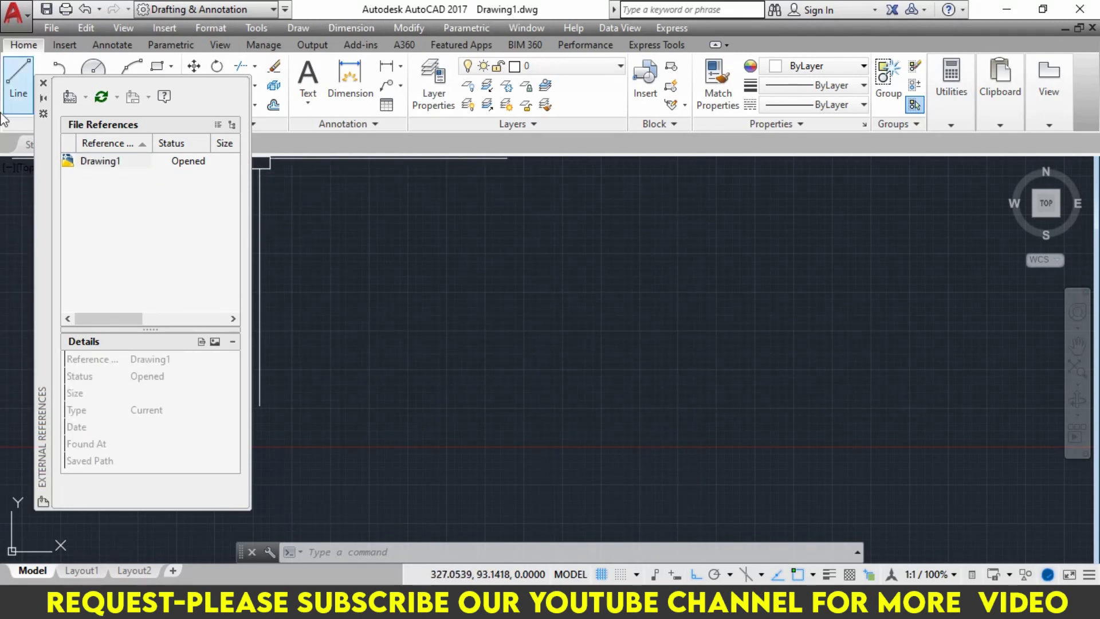
click(85, 97)
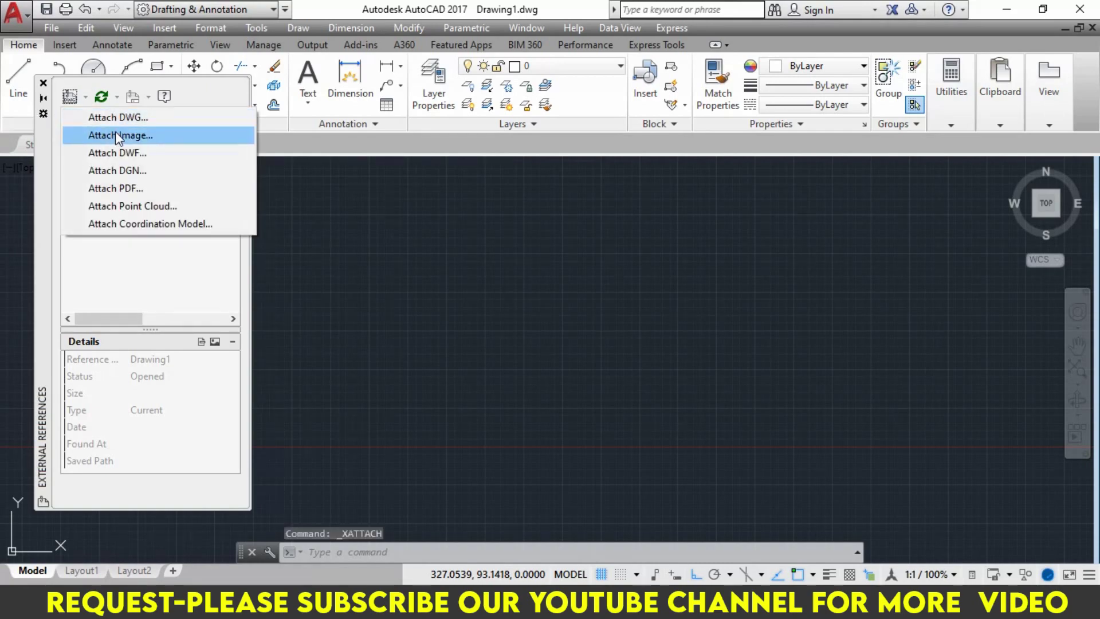
click(117, 133)
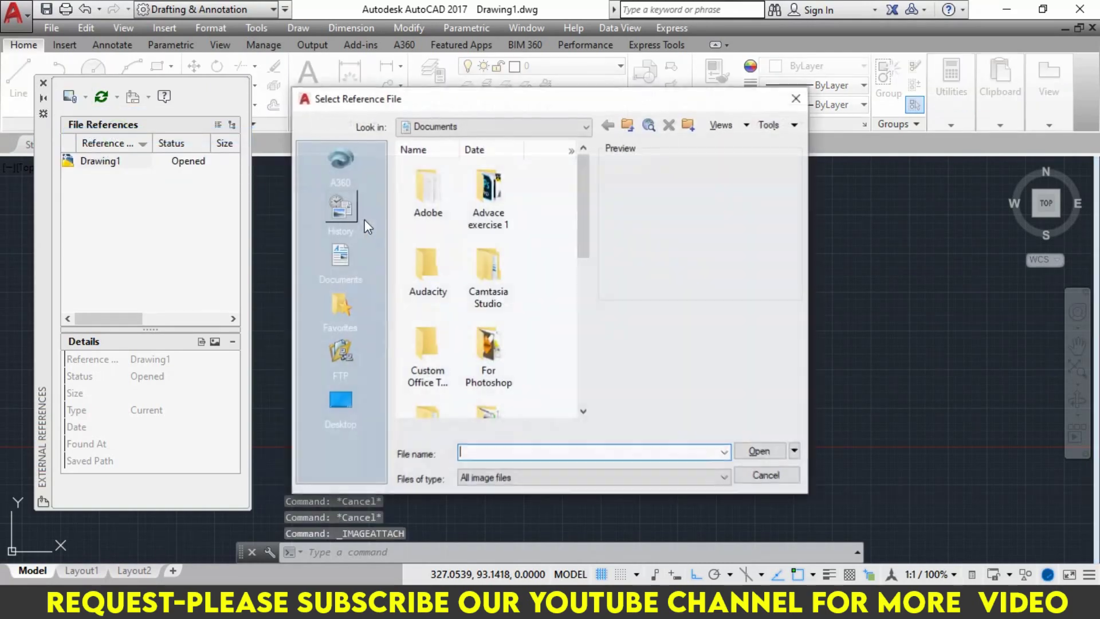
click(344, 404)
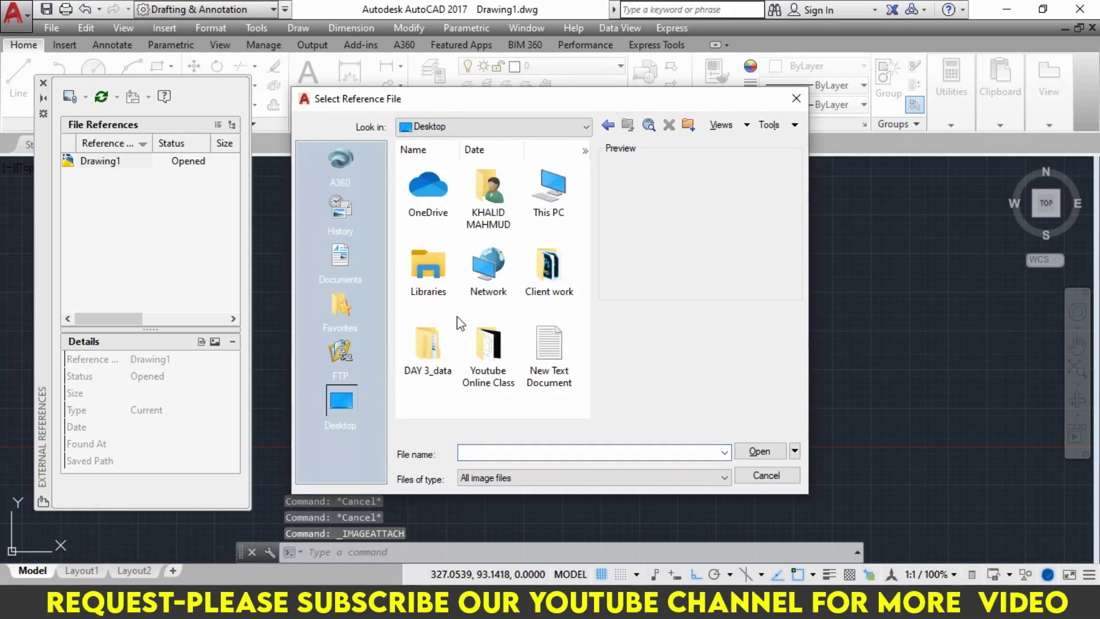
double_click(492, 349)
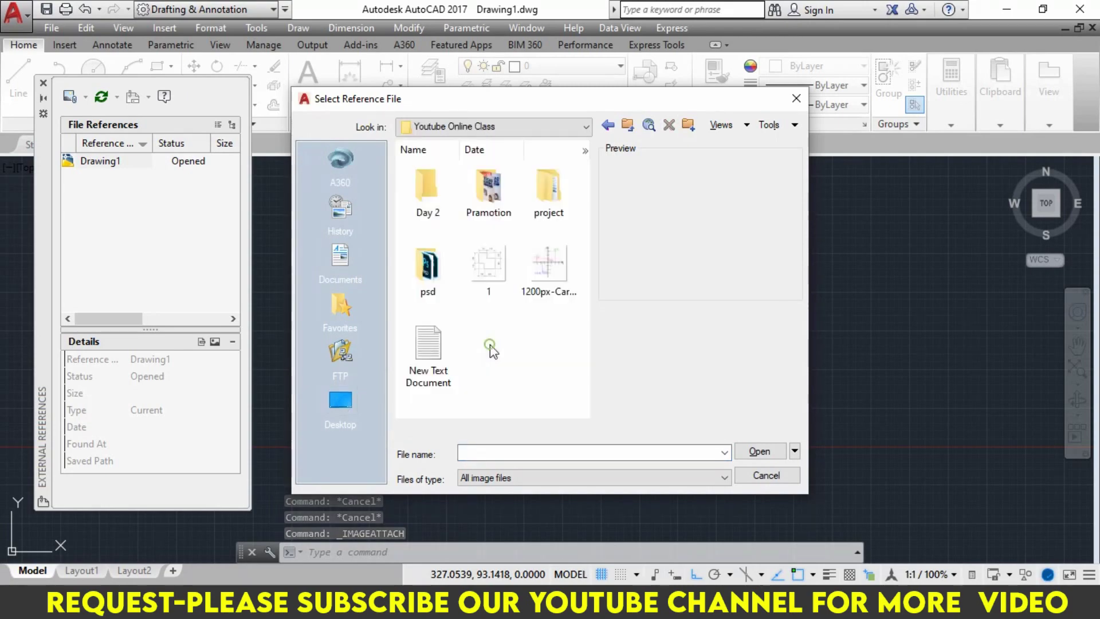
double_click(489, 275)
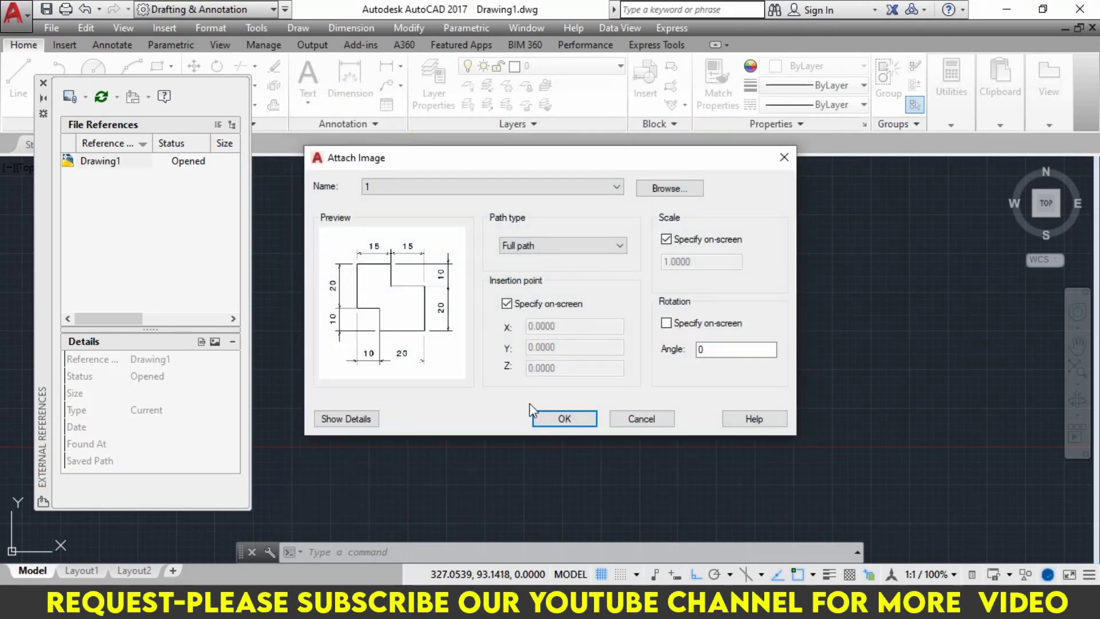
Insert image 1 at a picked point at scale 1 and center it in view
click(552, 422)
click(410, 457)
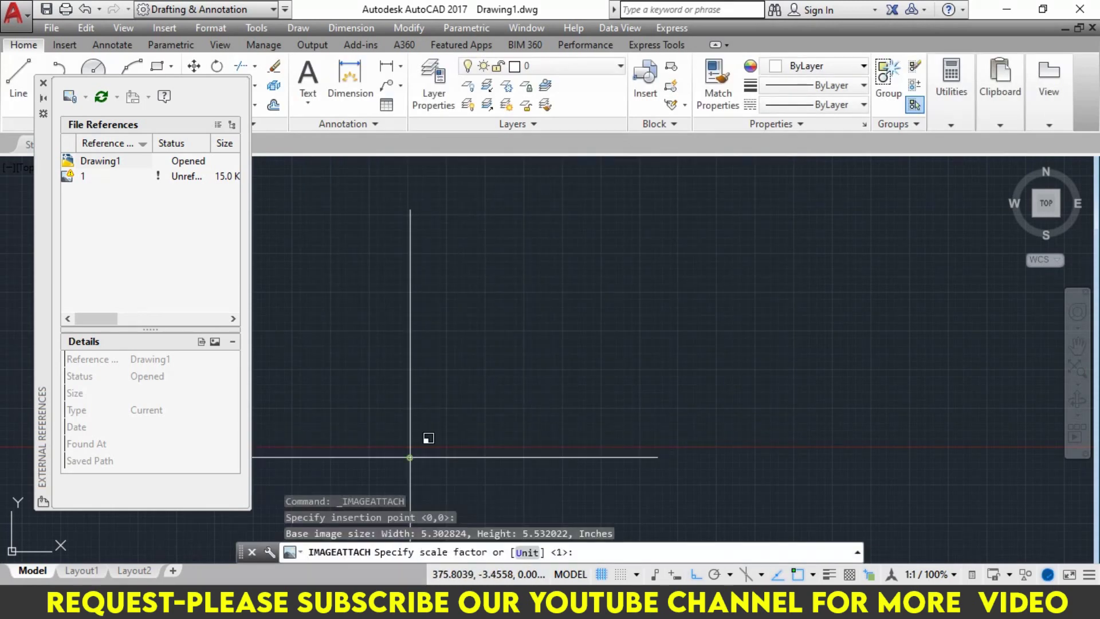
click(477, 363)
middle_drag(536, 314, 450, 403)
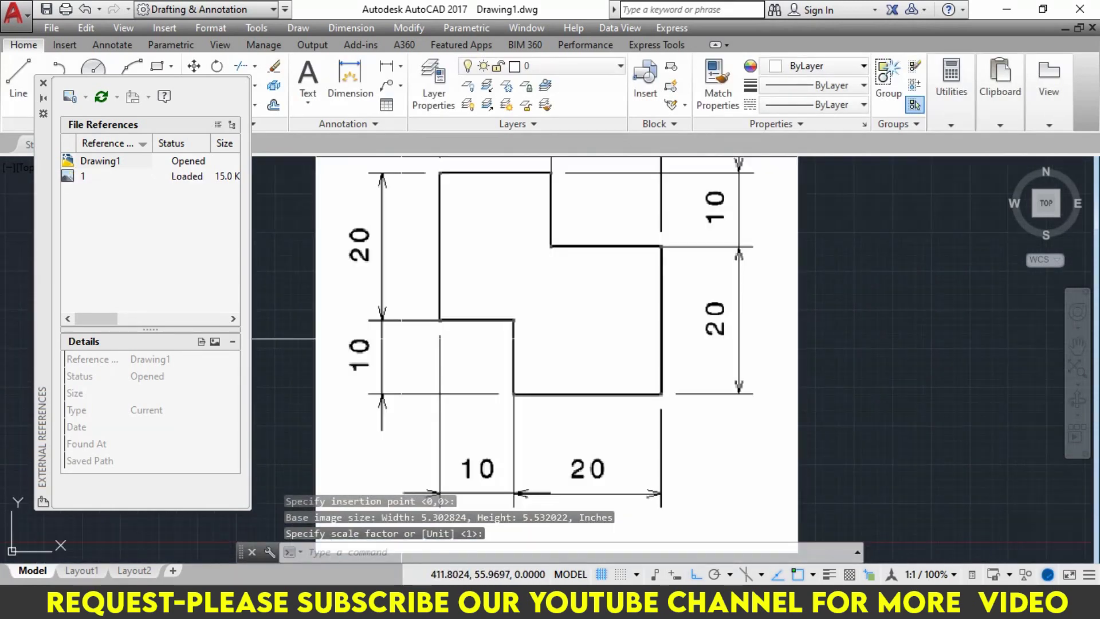
scroll(442, 318, down, 2)
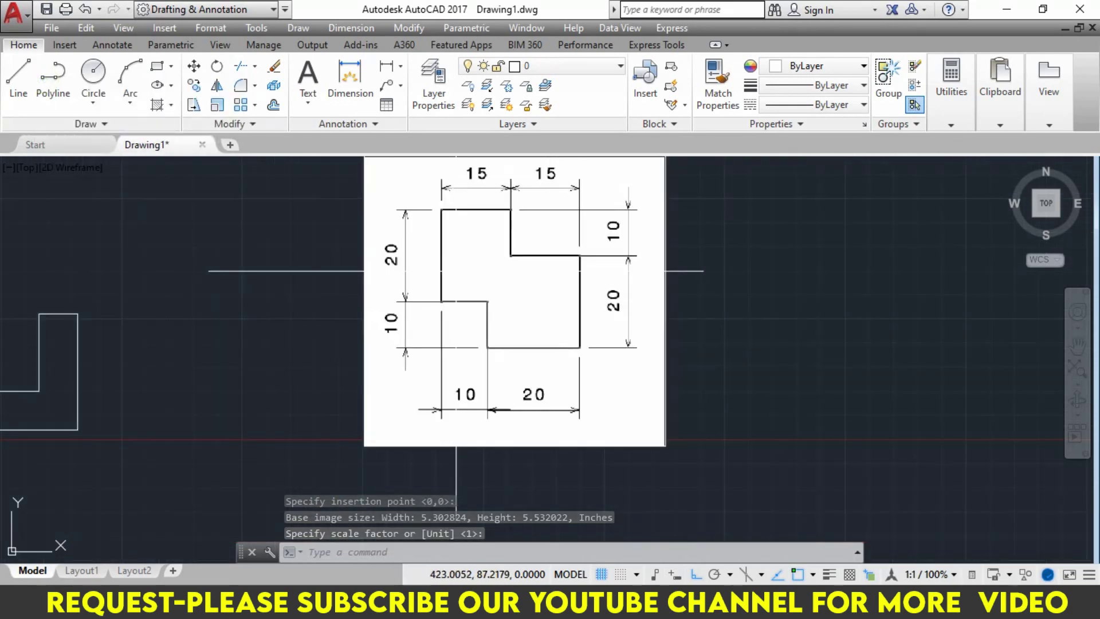
middle_drag(442, 315, 326, 328)
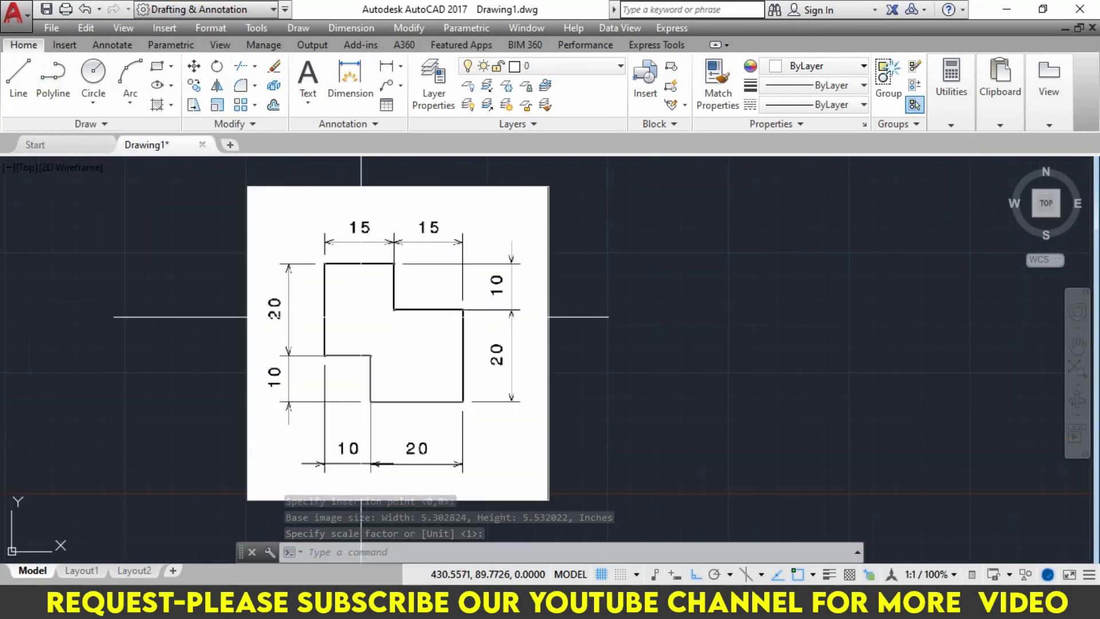
Rescale the image with SC's Reference option, measuring from its corner along the edge dimensioned 20
click(571, 285)
click(509, 221)
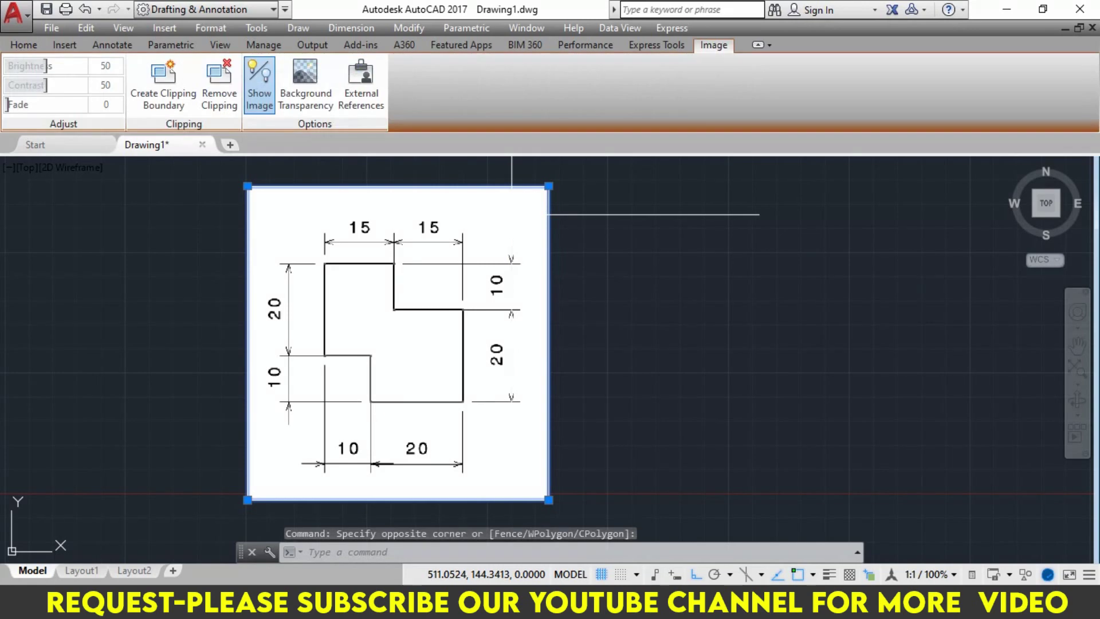
text(s)
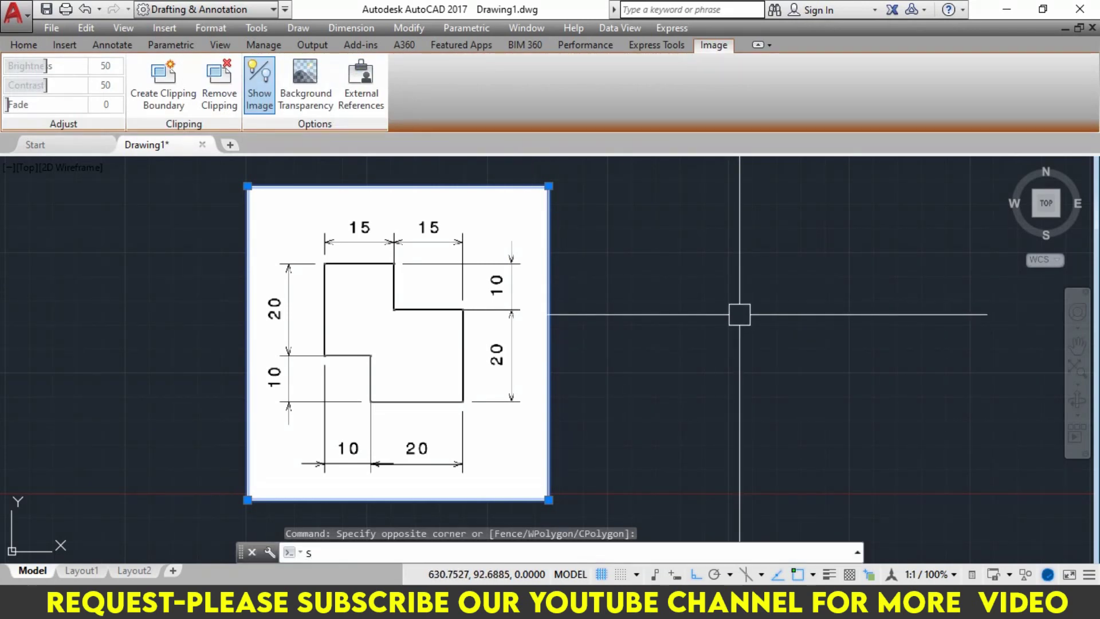
text(c)
key(Return)
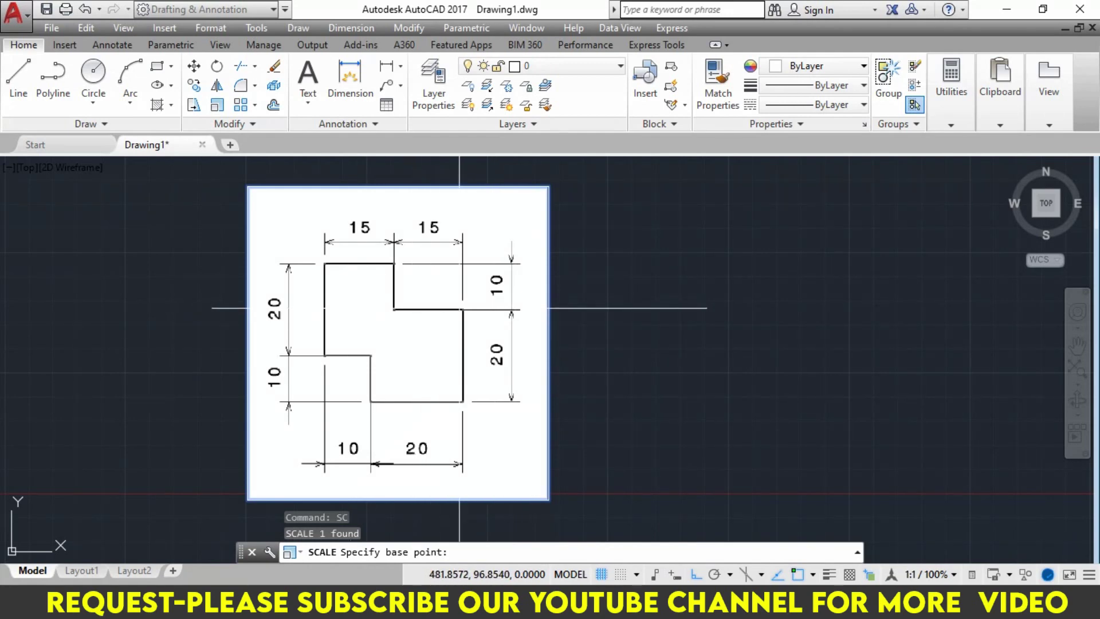
click(463, 310)
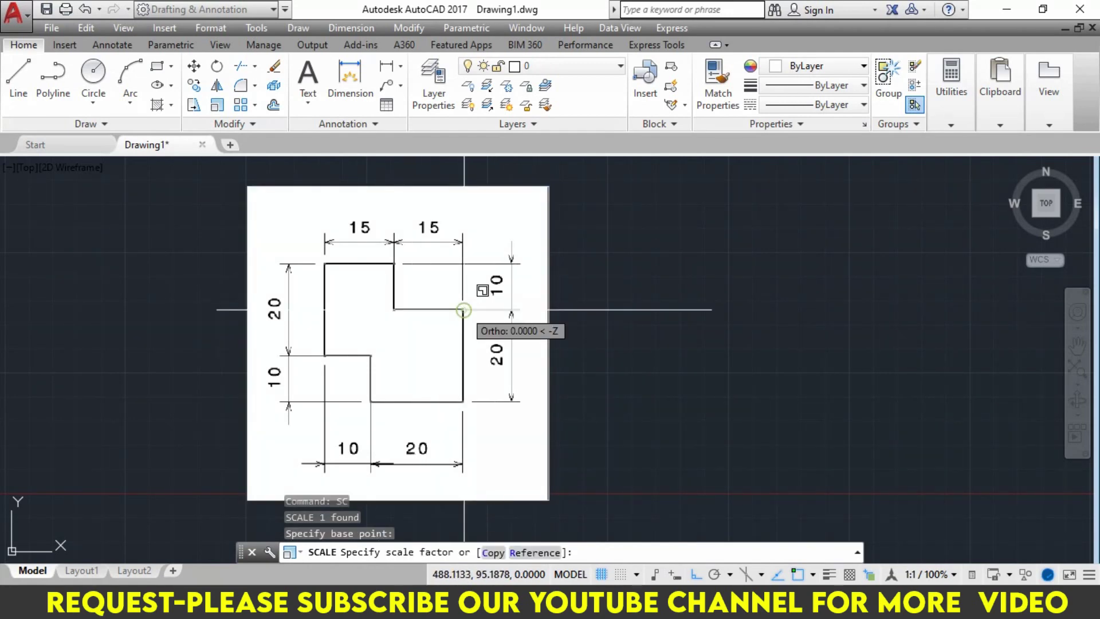
click(530, 553)
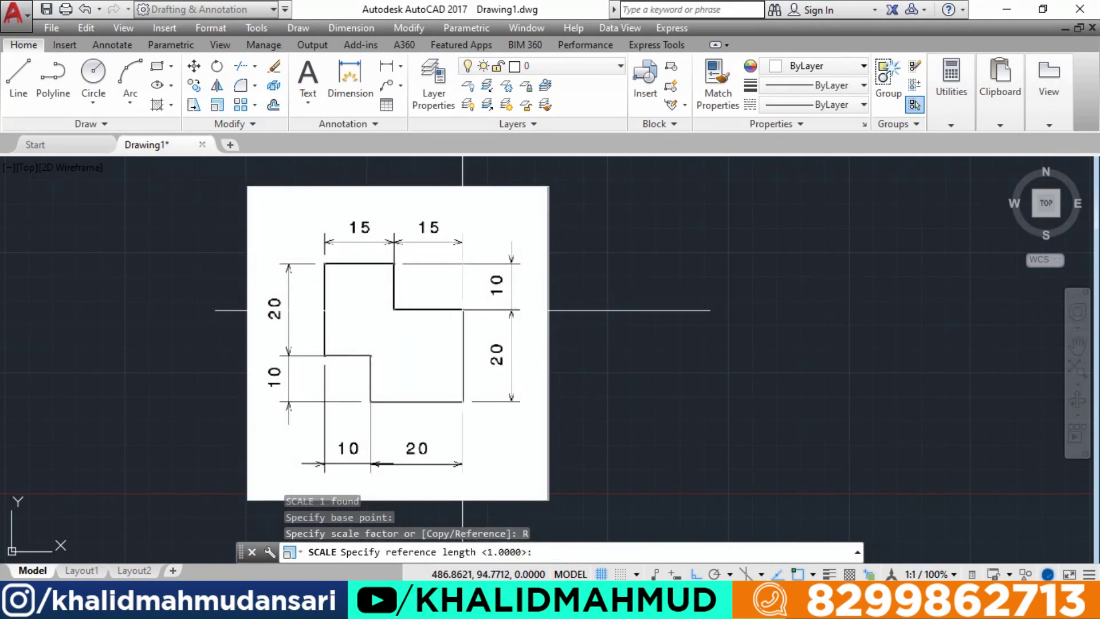
click(463, 309)
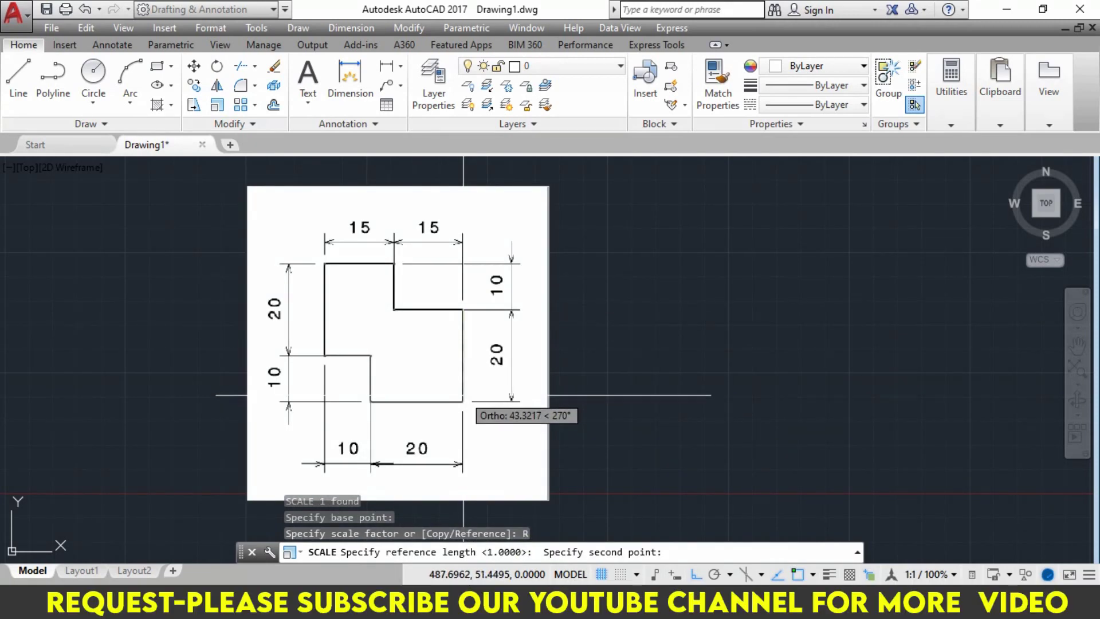
click(462, 399)
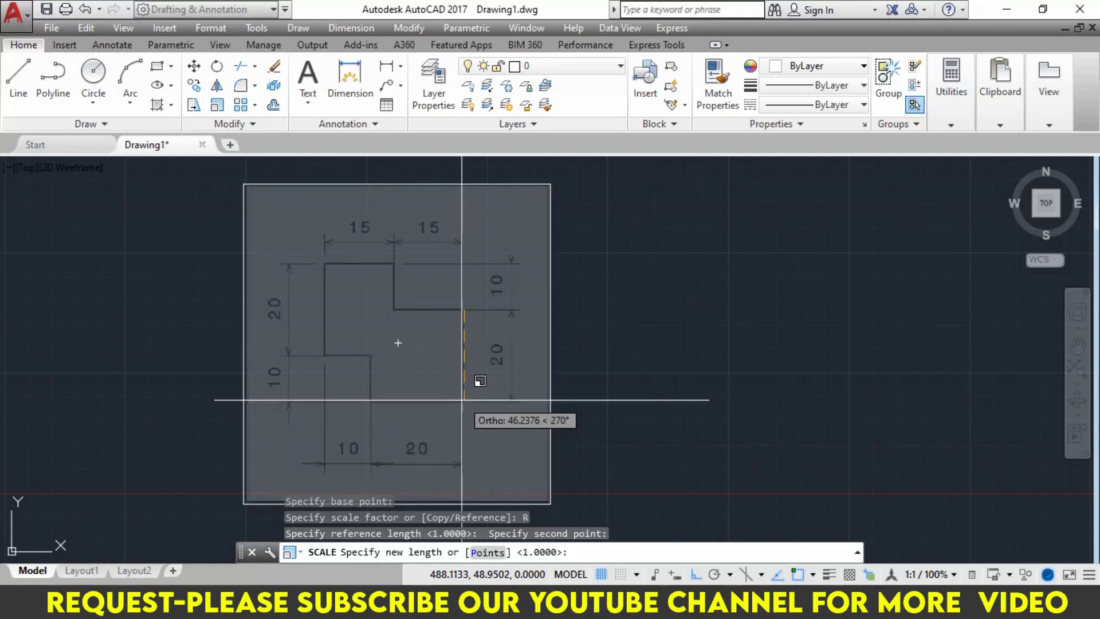
click(465, 399)
middle_drag(726, 298, 543, 304)
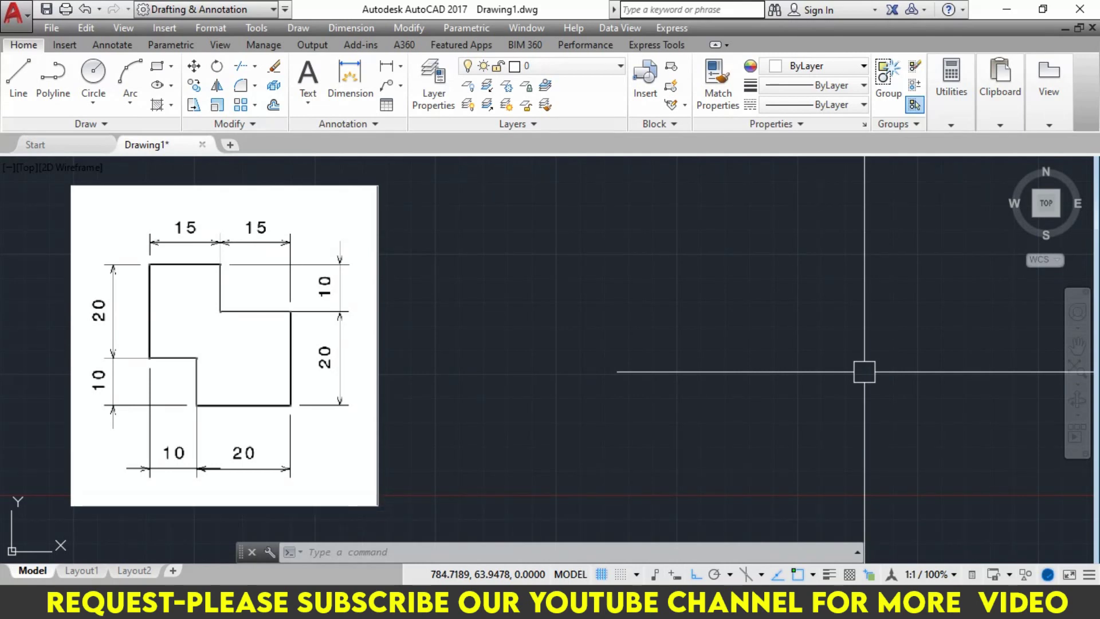
Begin the outline with 20-unit horizontal and vertical edges, then a 15-unit segment
text(l)
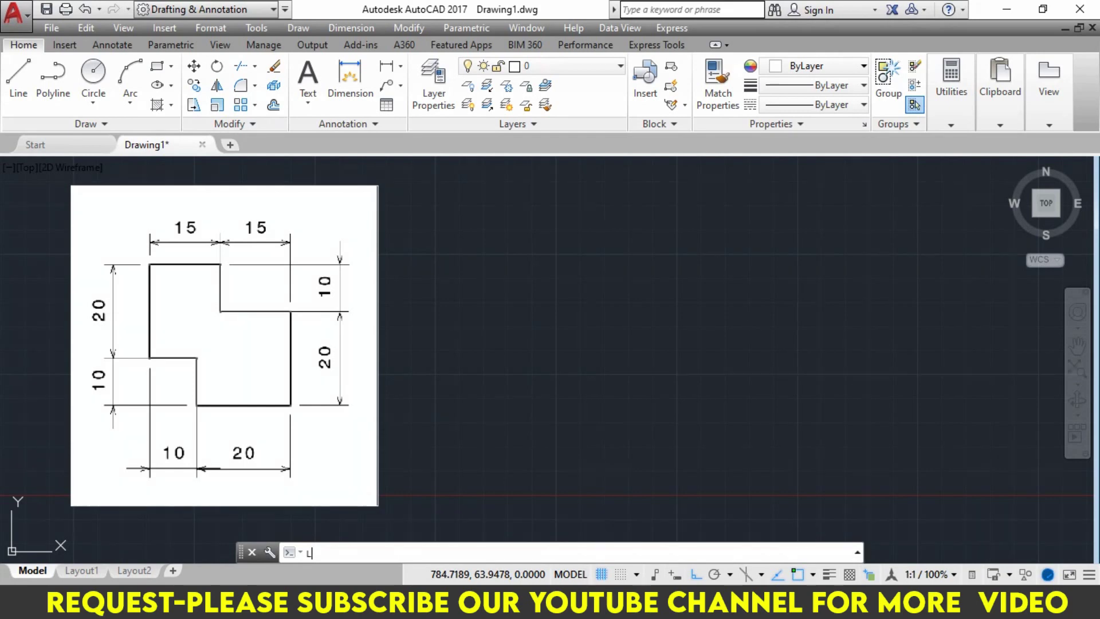
key(Return)
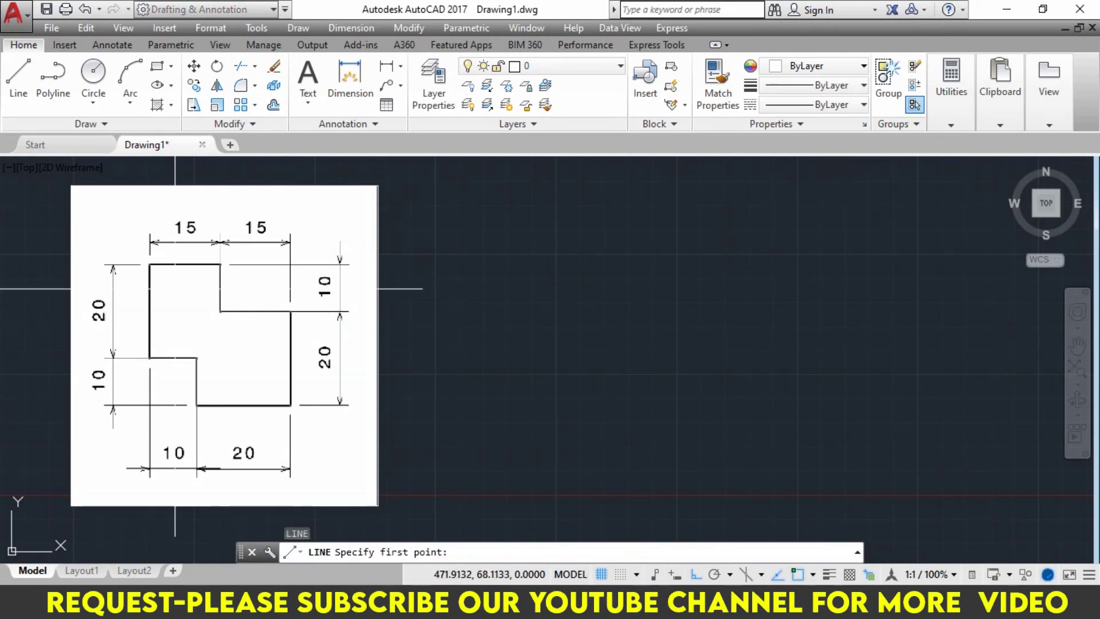
click(22, 99)
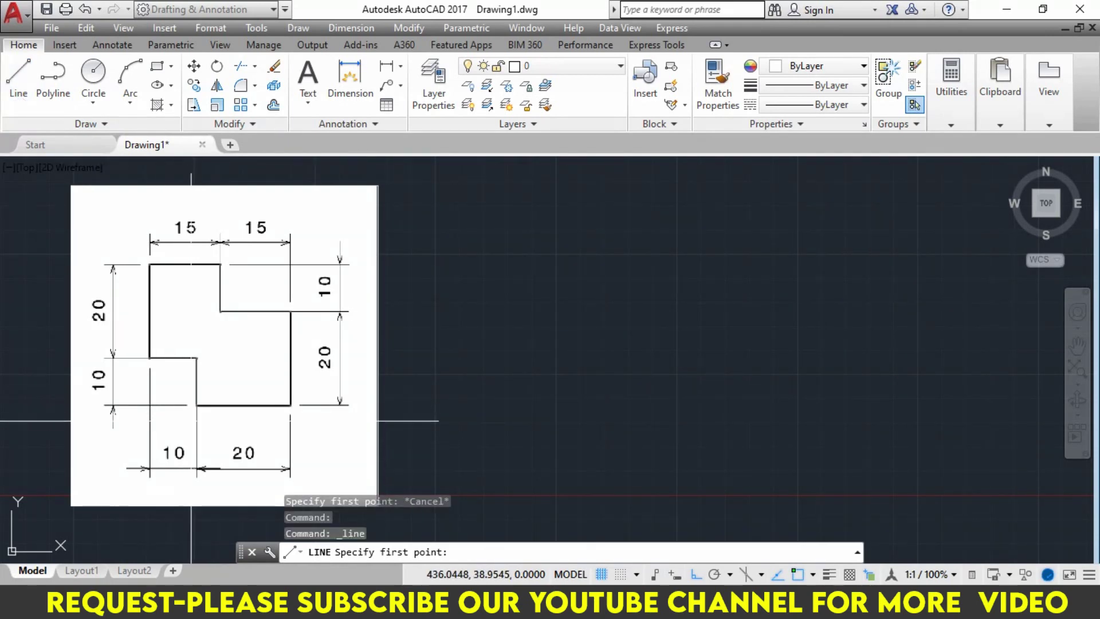
click(600, 416)
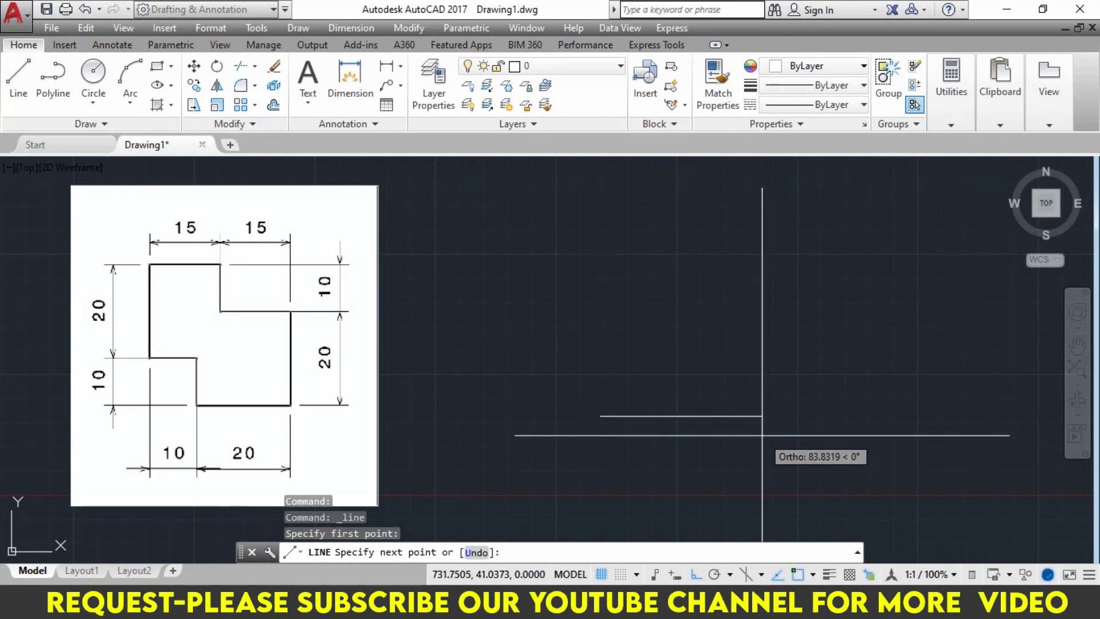
text(20)
key(Return)
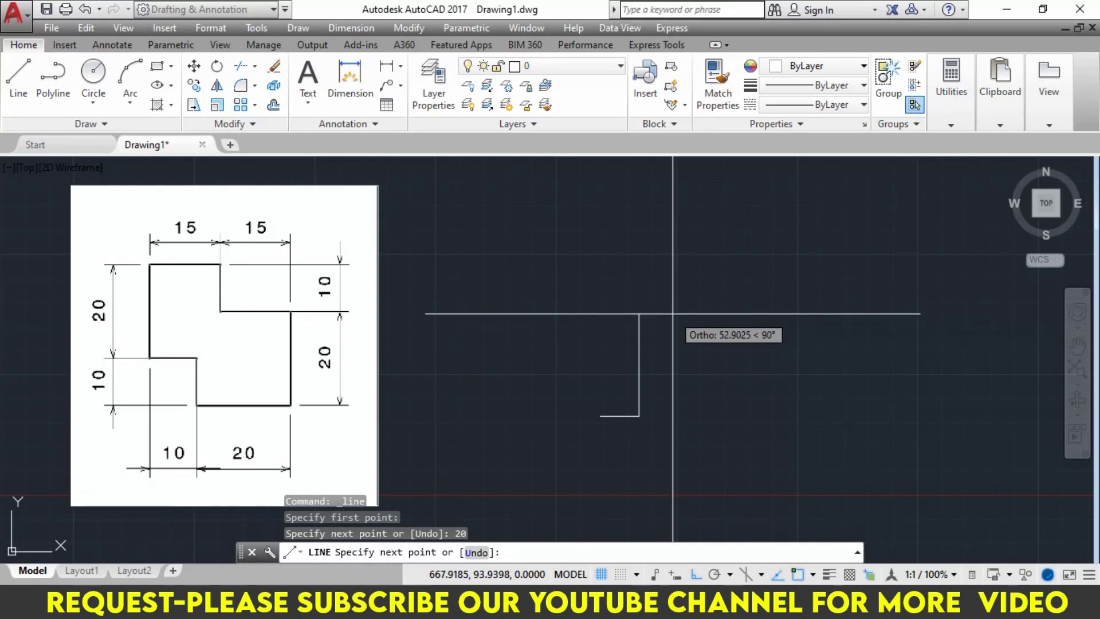
text(20.)
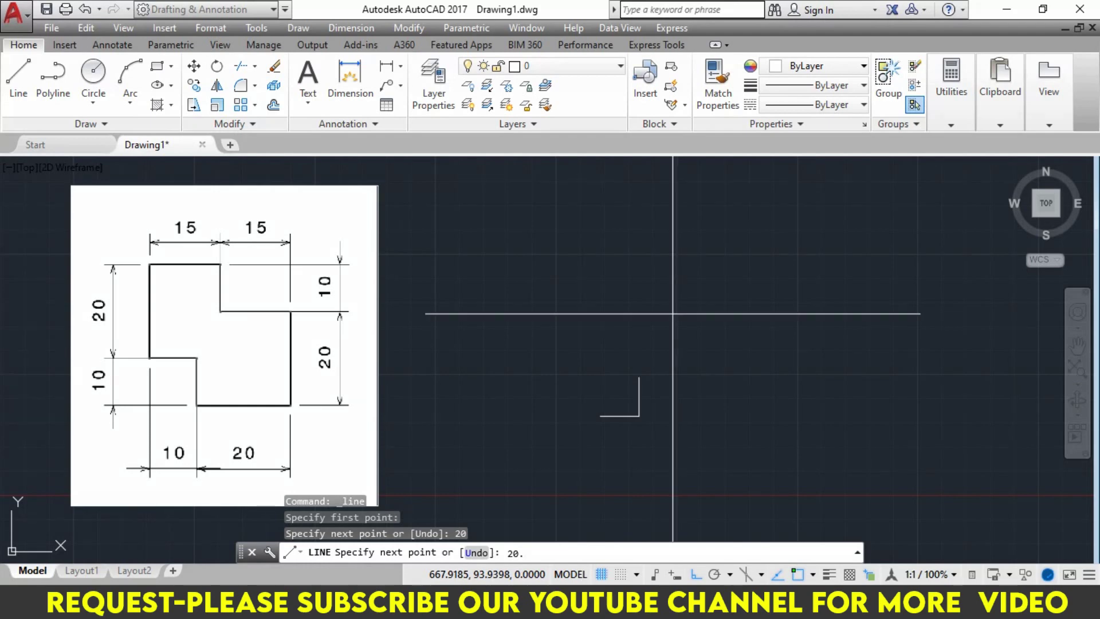
key(Return)
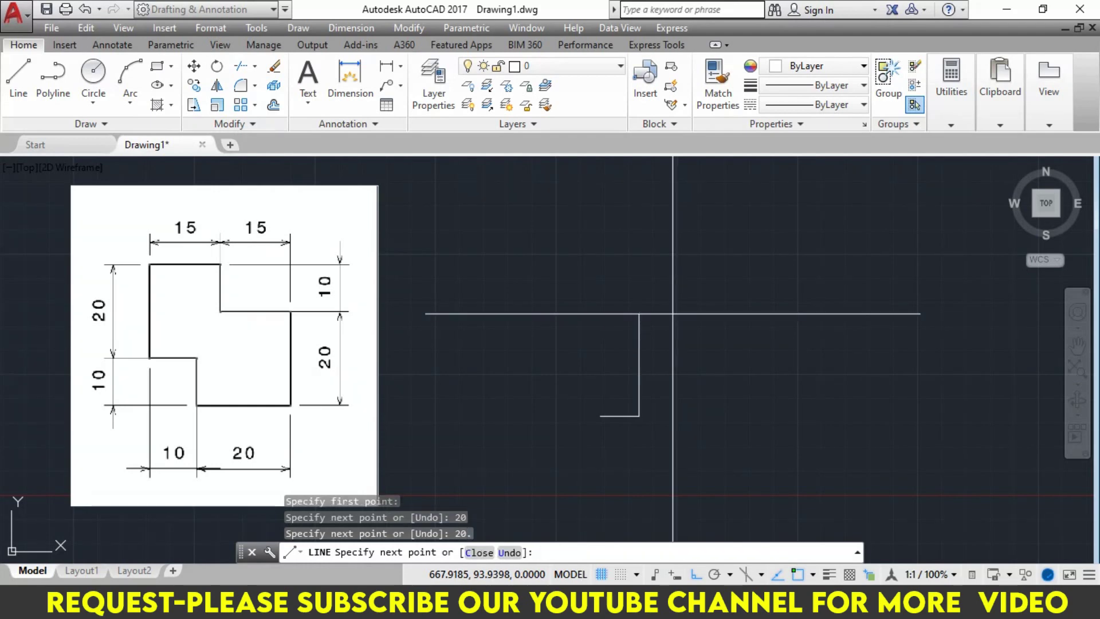
scroll(639, 416, down, 4)
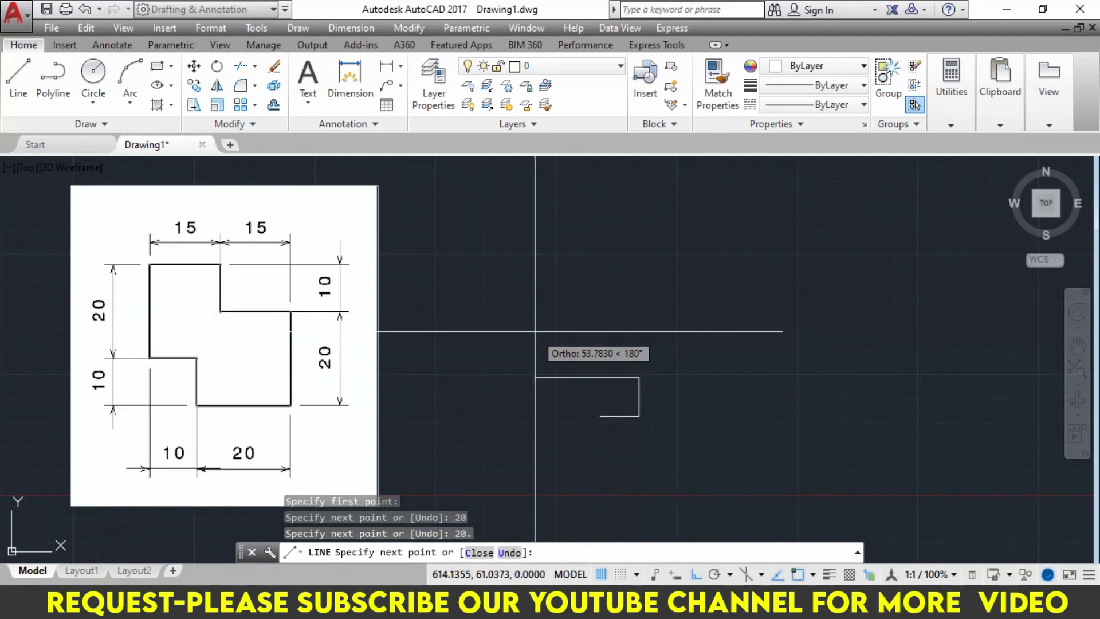
text(0)
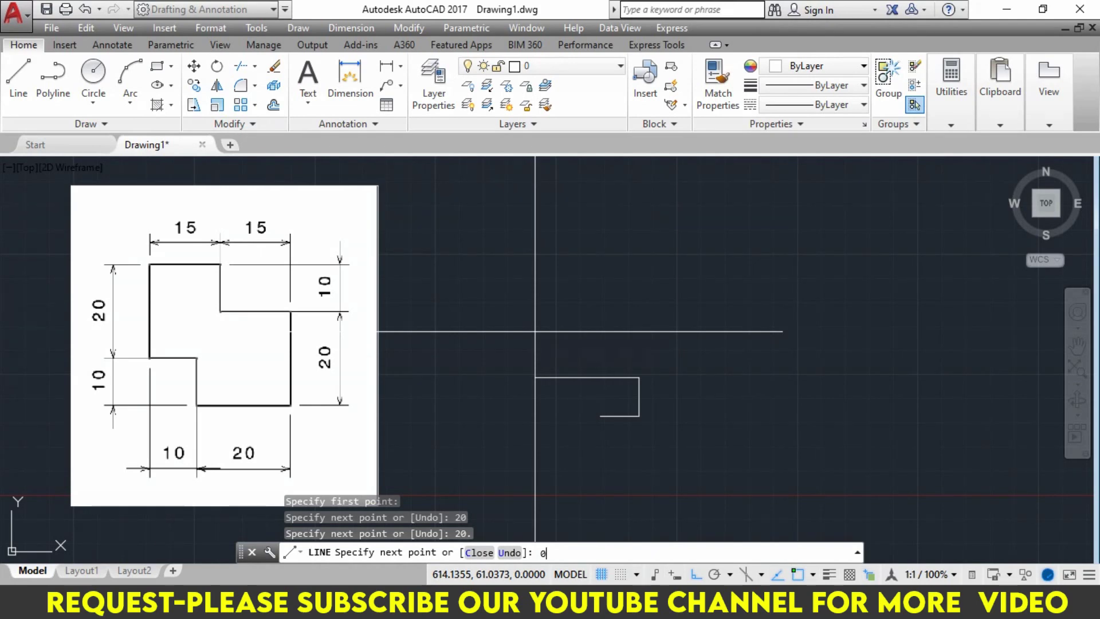
text(5)
key(Return)
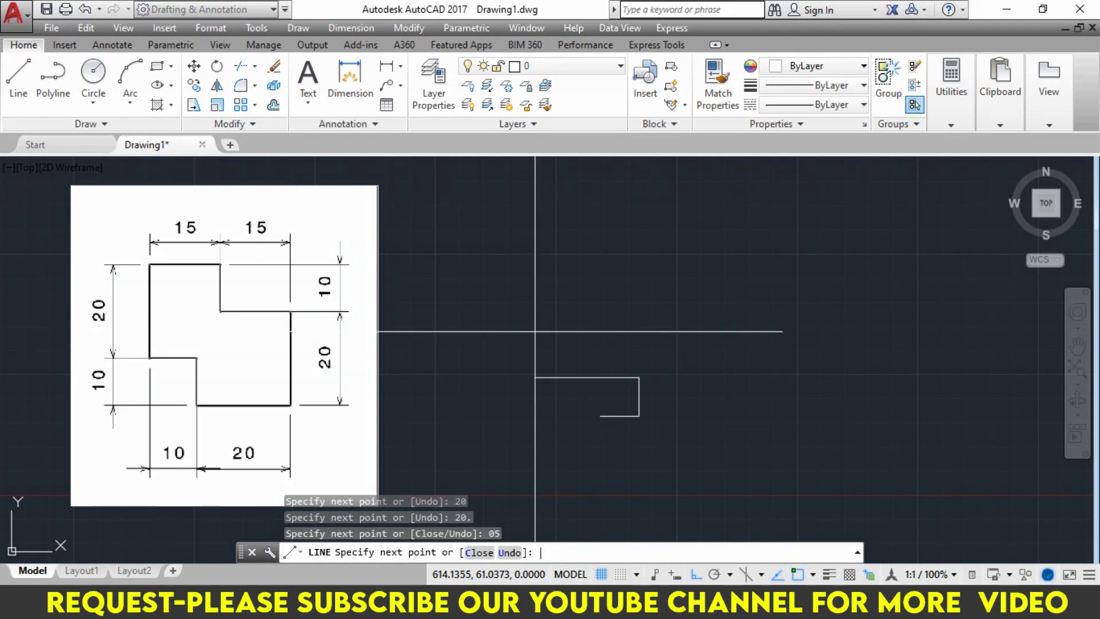
click(510, 553)
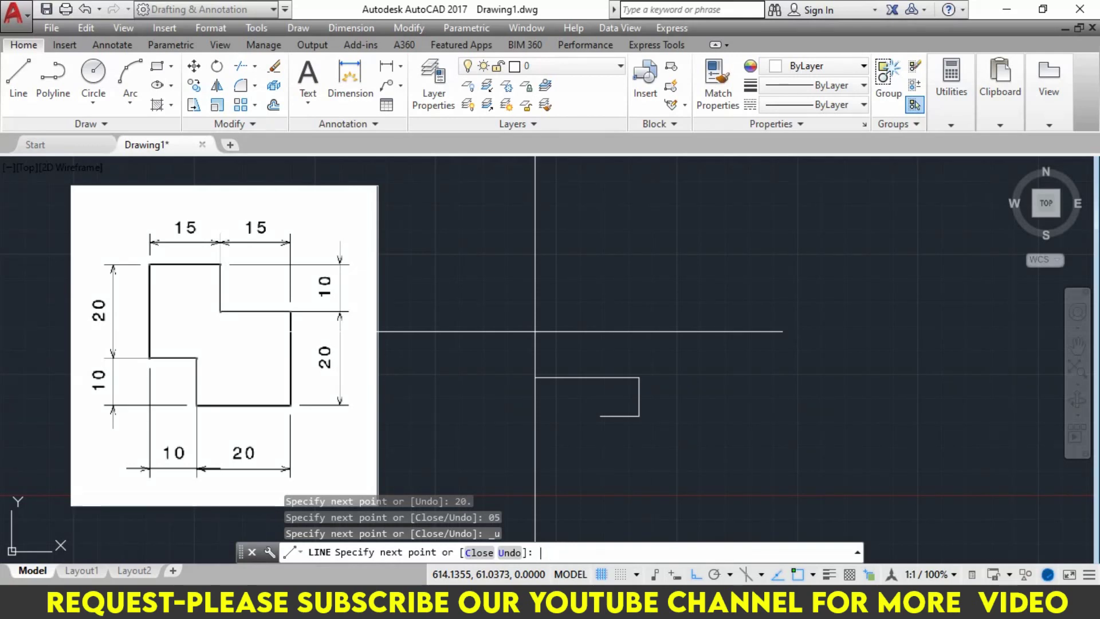
text(15)
key(Return)
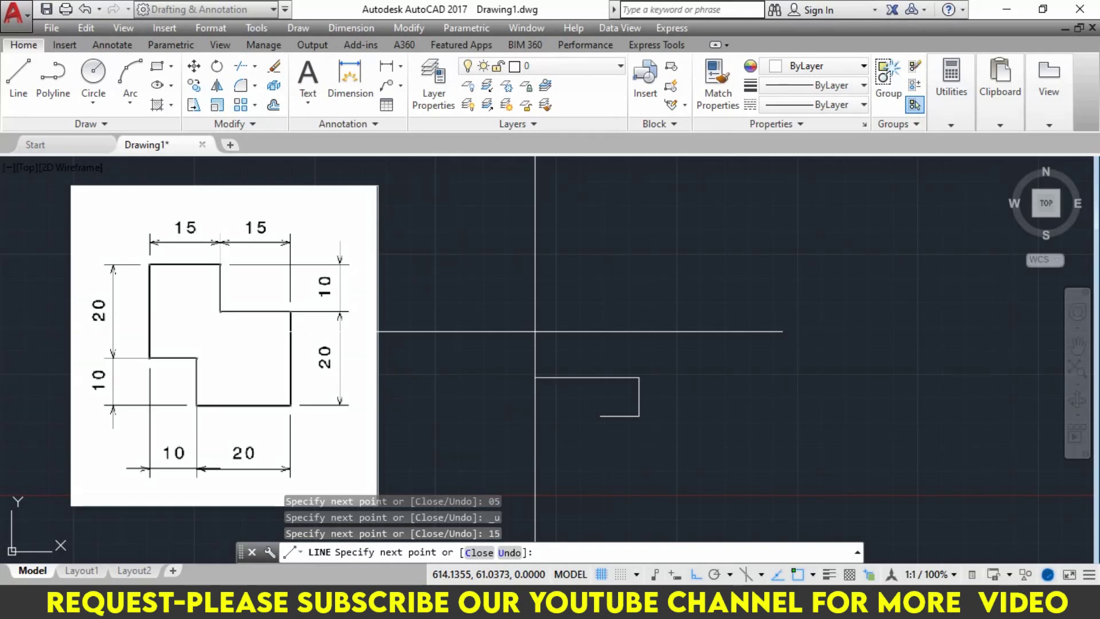
Turn on Dynamic Input and add the 10, 15, 20, 10 and 10-unit segments
click(675, 577)
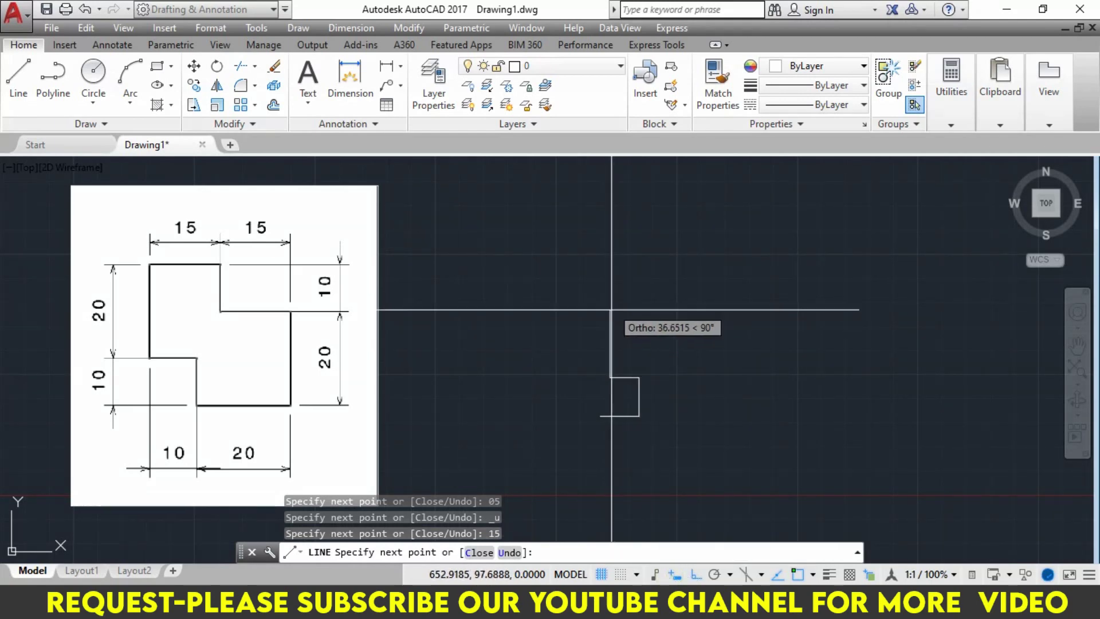
text(10)
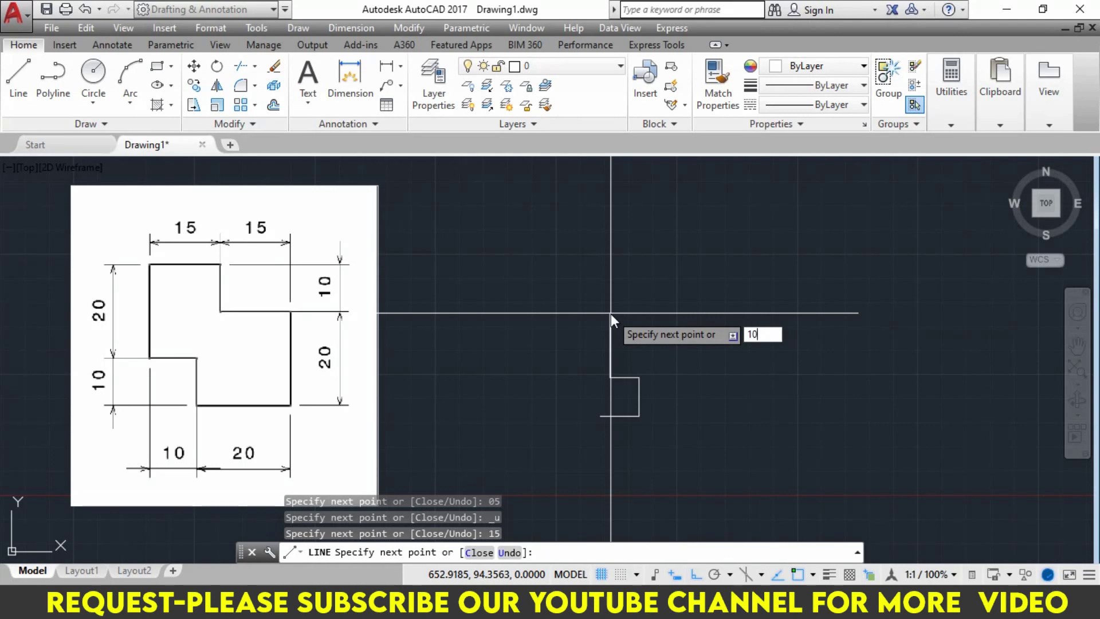
key(Return)
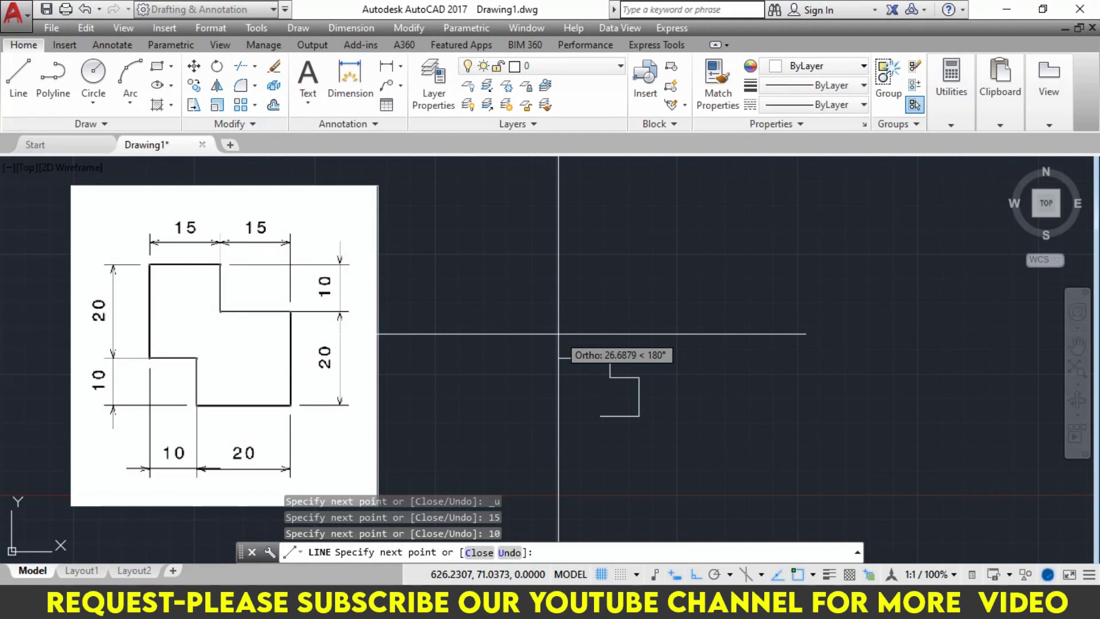
text(15)
key(Return)
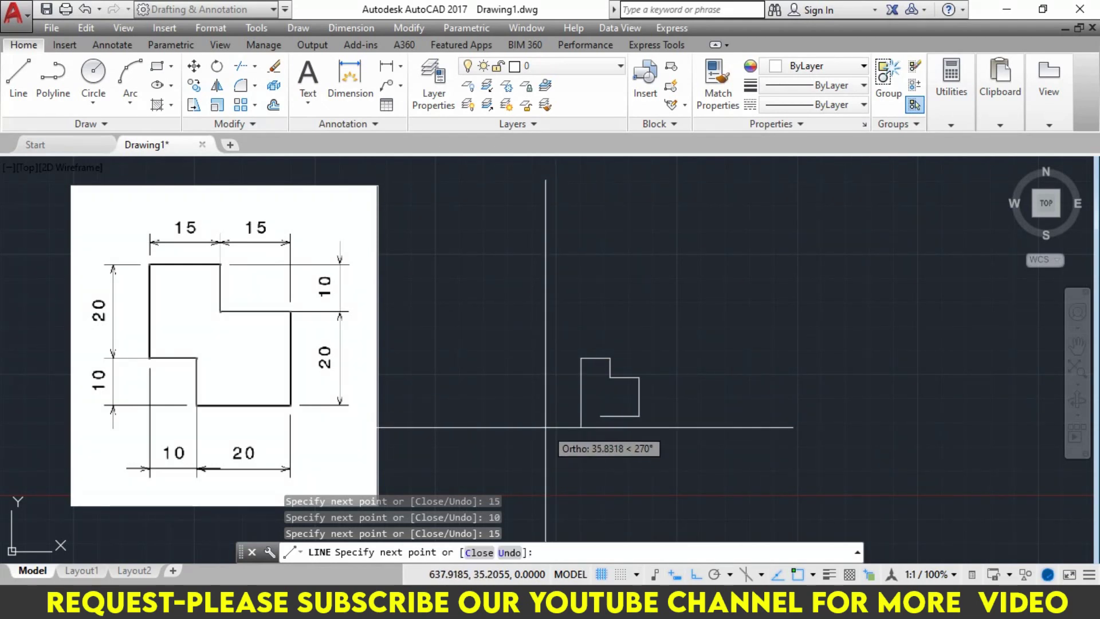
text(20)
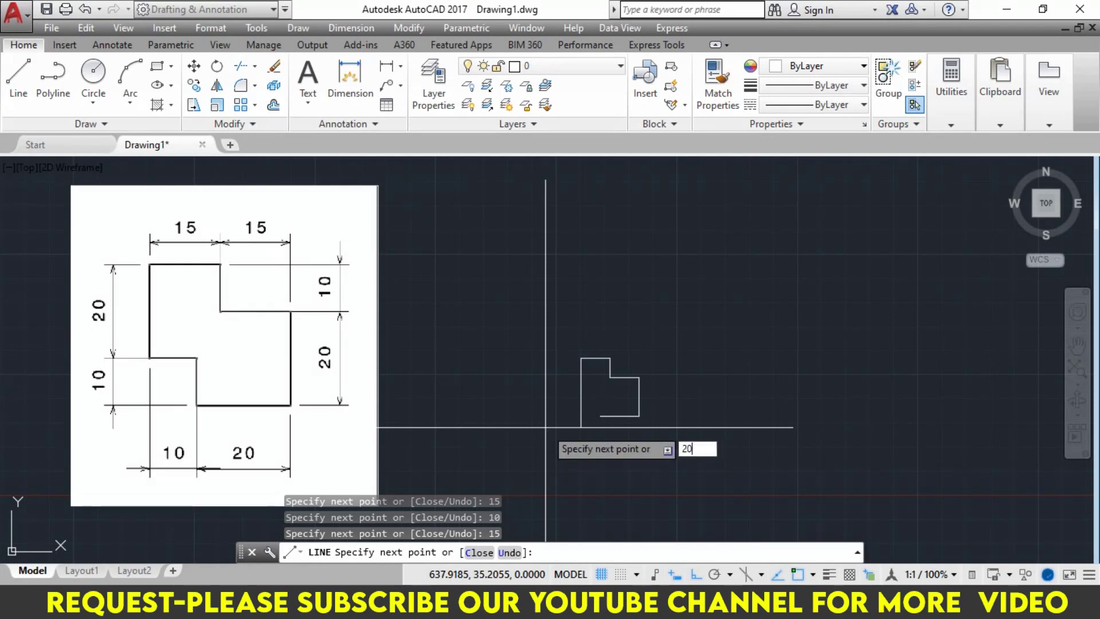
key(Return)
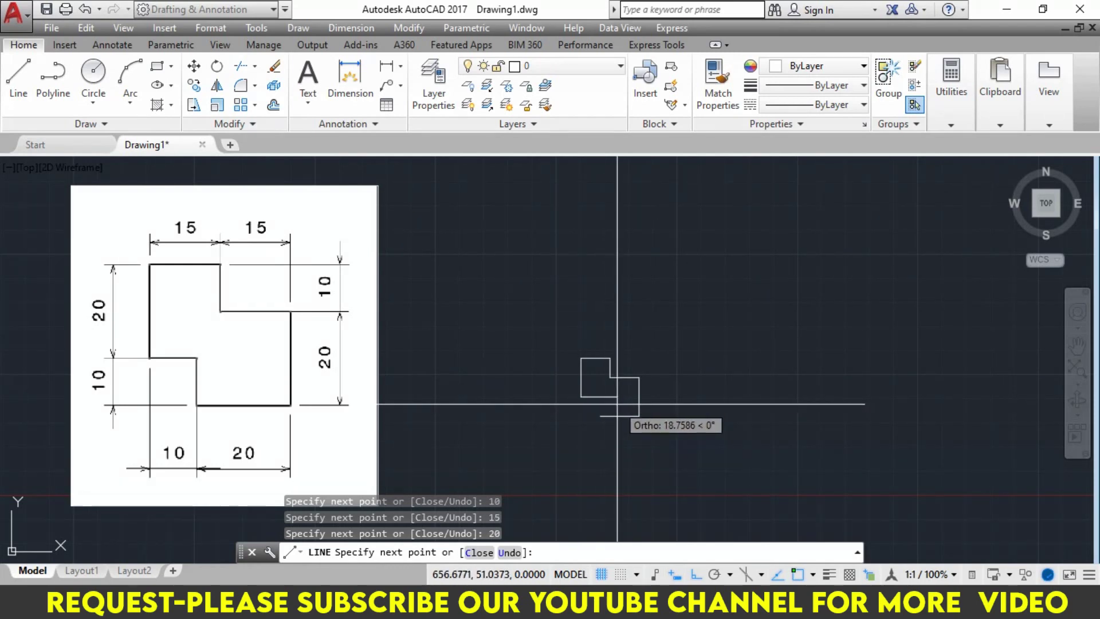
text(10)
key(Return)
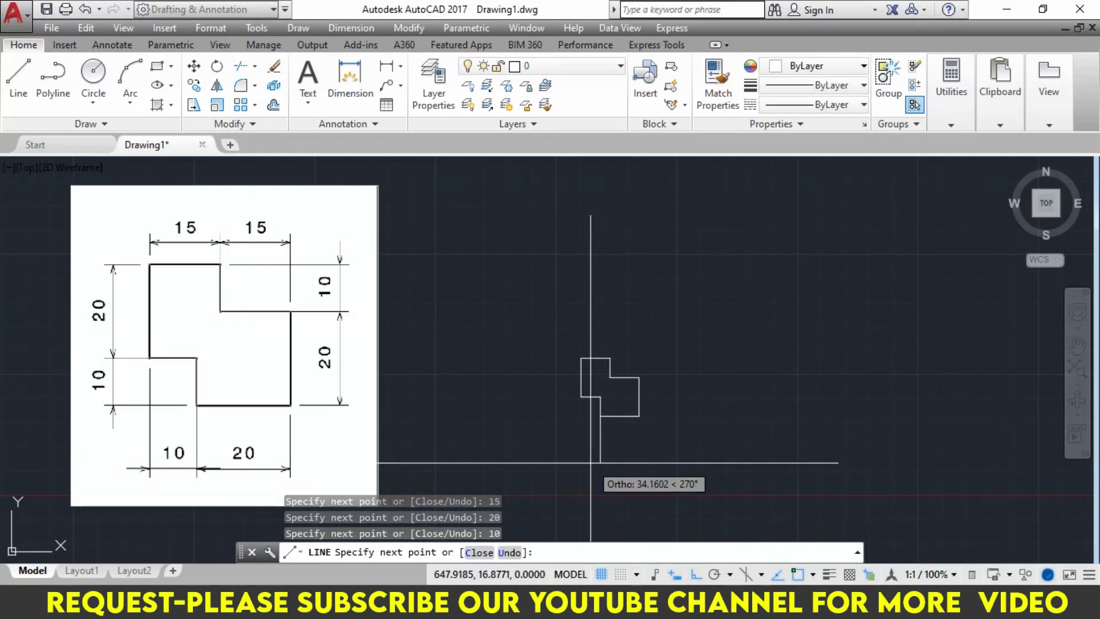
text(10)
key(Return)
key(Return)
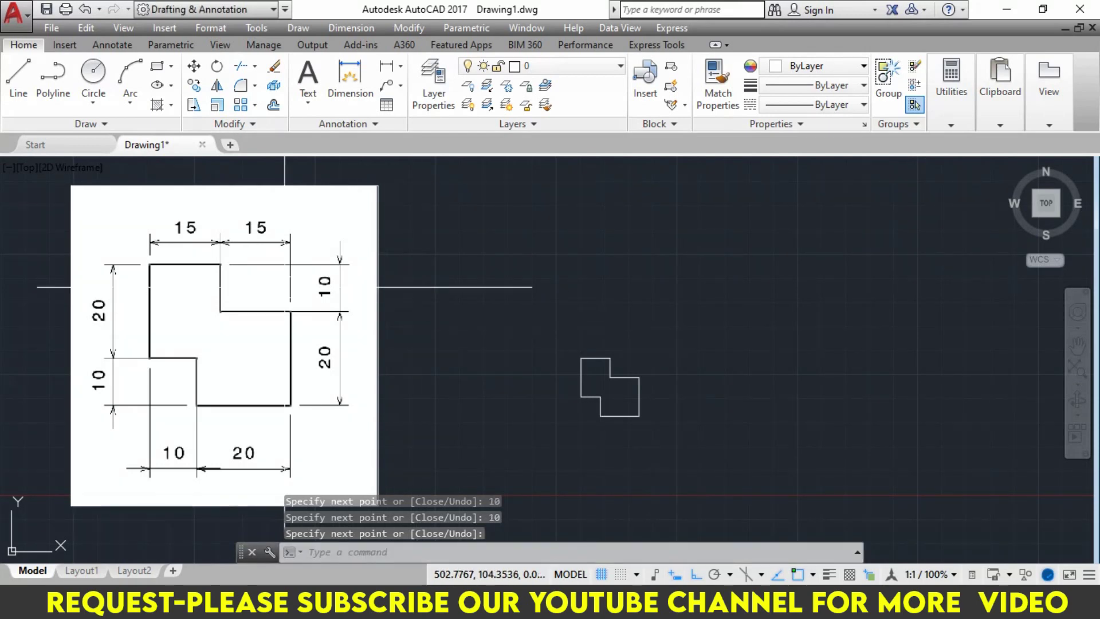
Delete the reference image, recenter on the drawn outline, and bring up the Adobe Reader lesson PDF
click(396, 250)
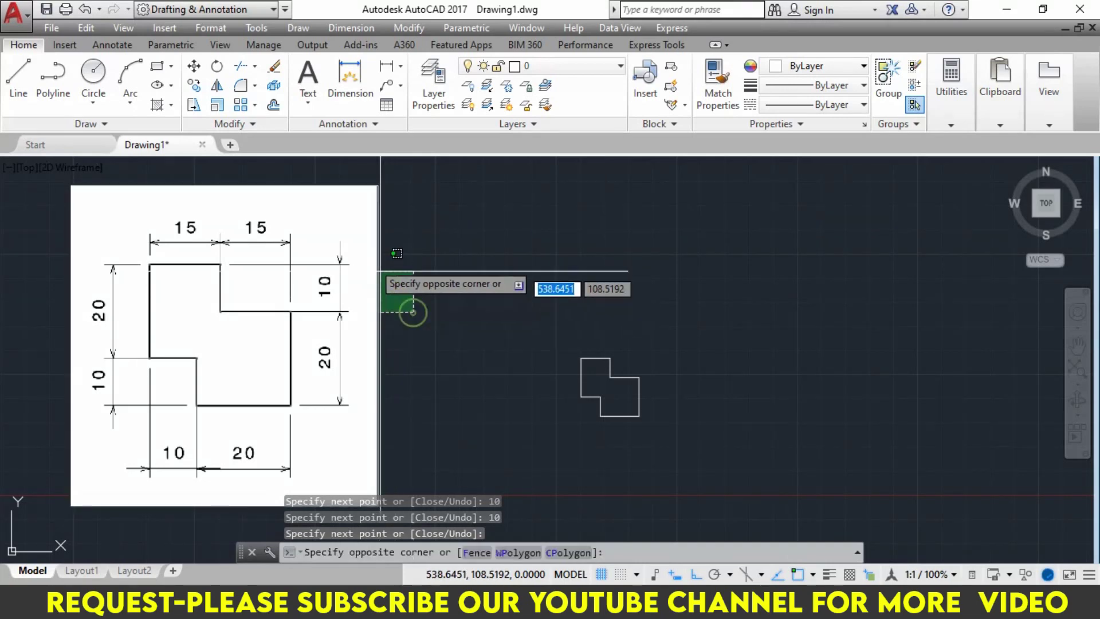
click(550, 321)
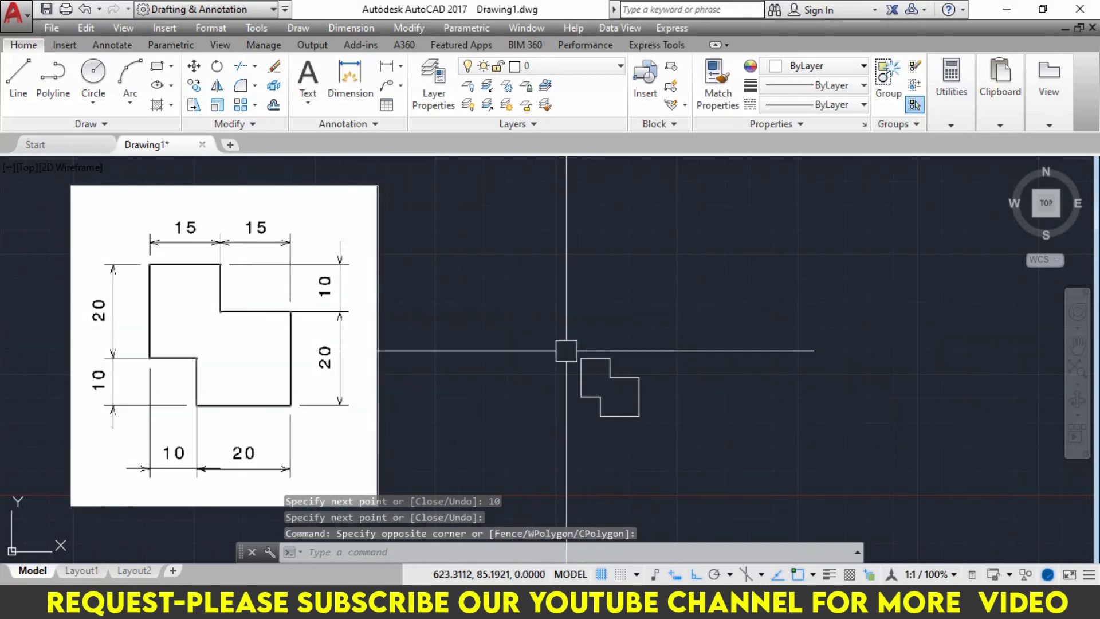
click(425, 280)
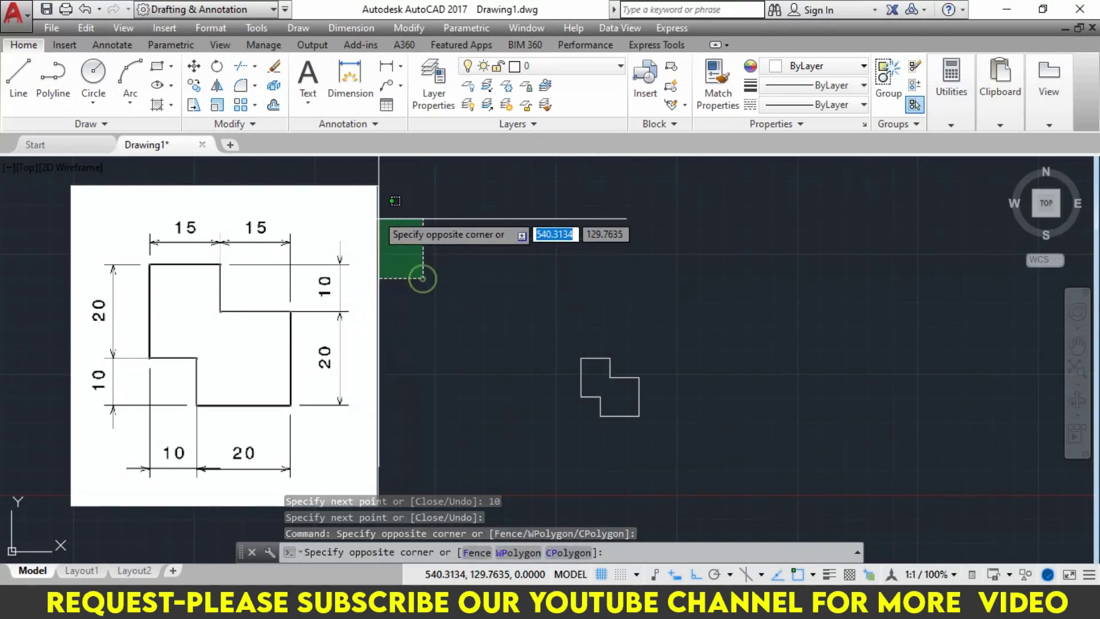
click(362, 198)
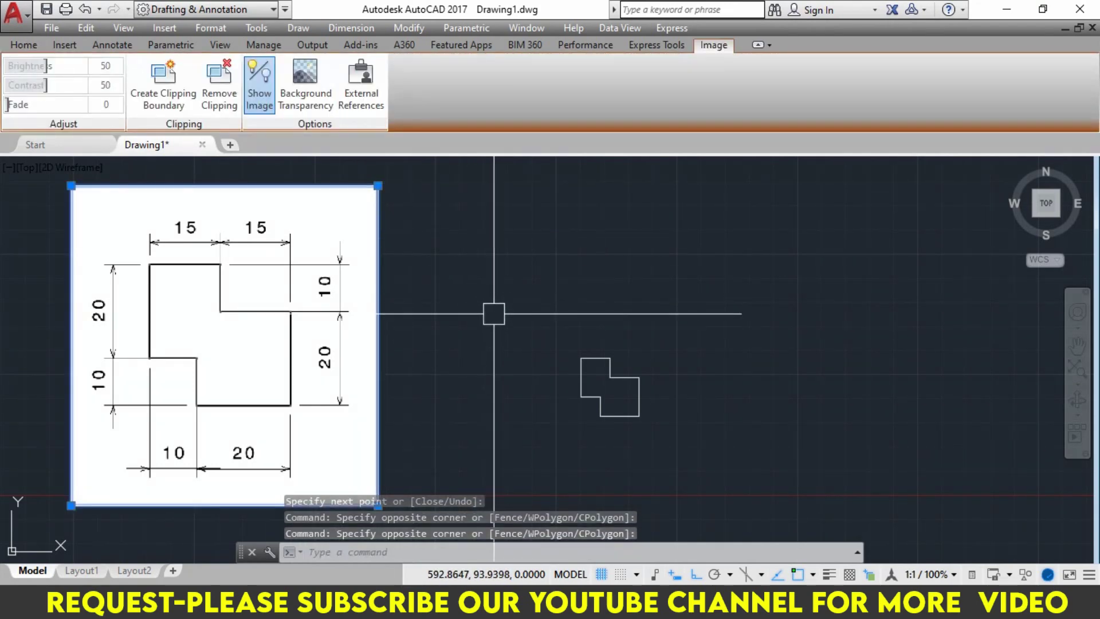
key(Delete)
scroll(596, 387, up, 4)
scroll(619, 386, up, 4)
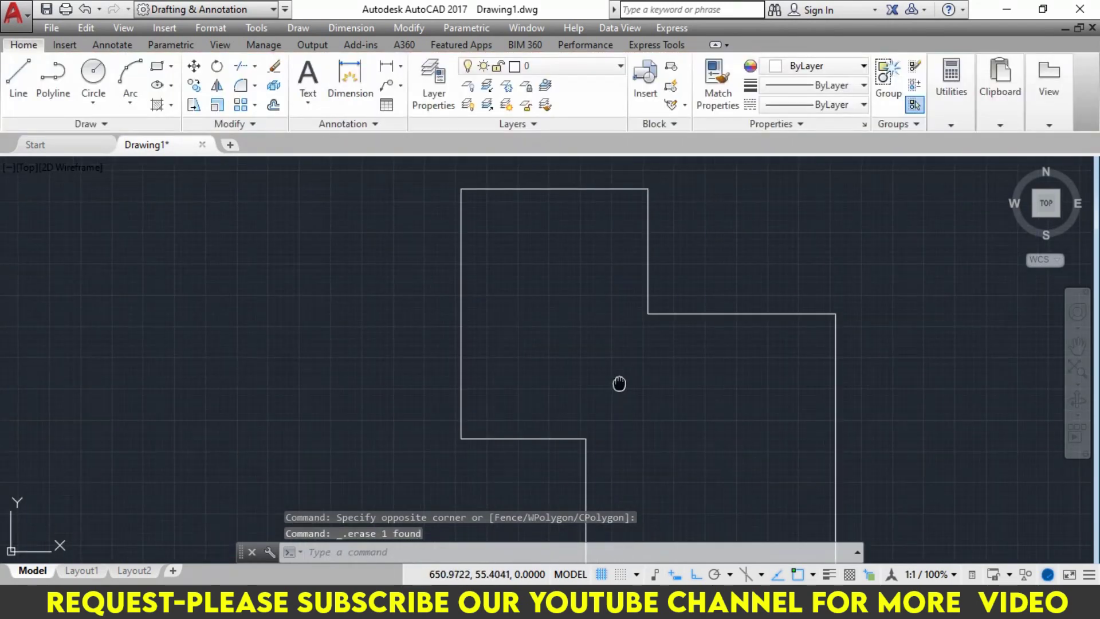
middle_drag(619, 383, 492, 358)
scroll(528, 358, down, 2)
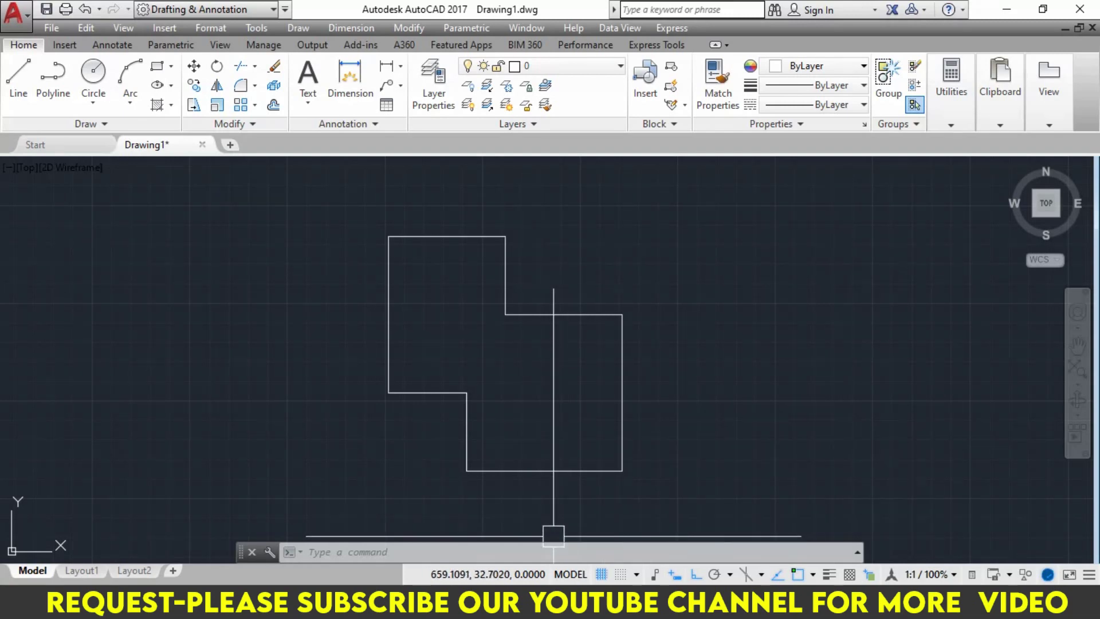
click(547, 494)
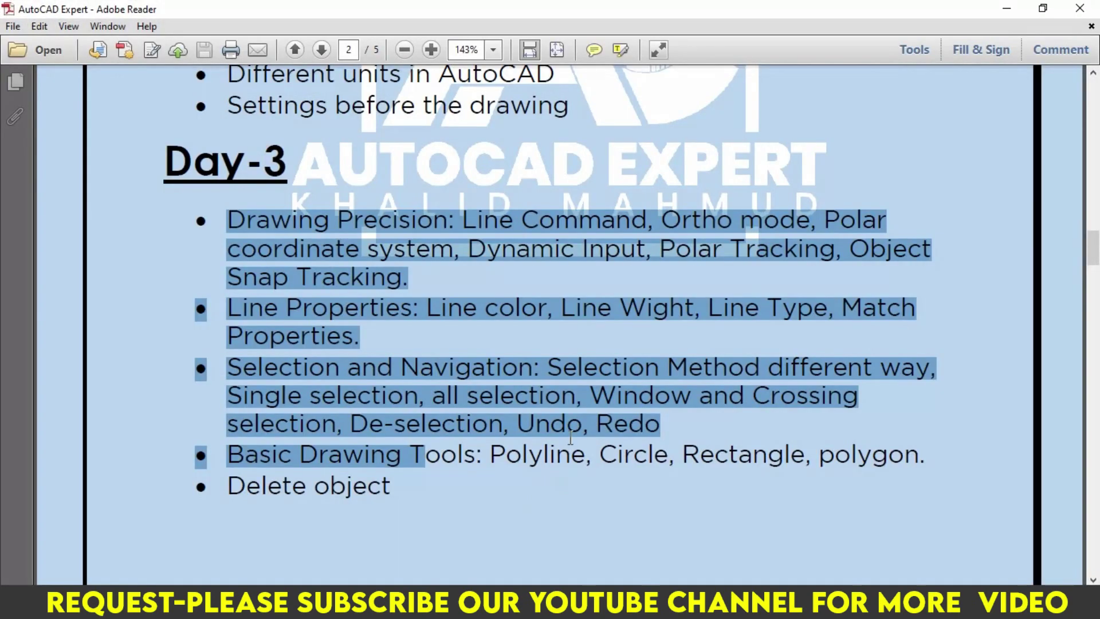
Highlight 'Ortho mode' and 'coordinate' in the Day-3 syllabus list
click(535, 265)
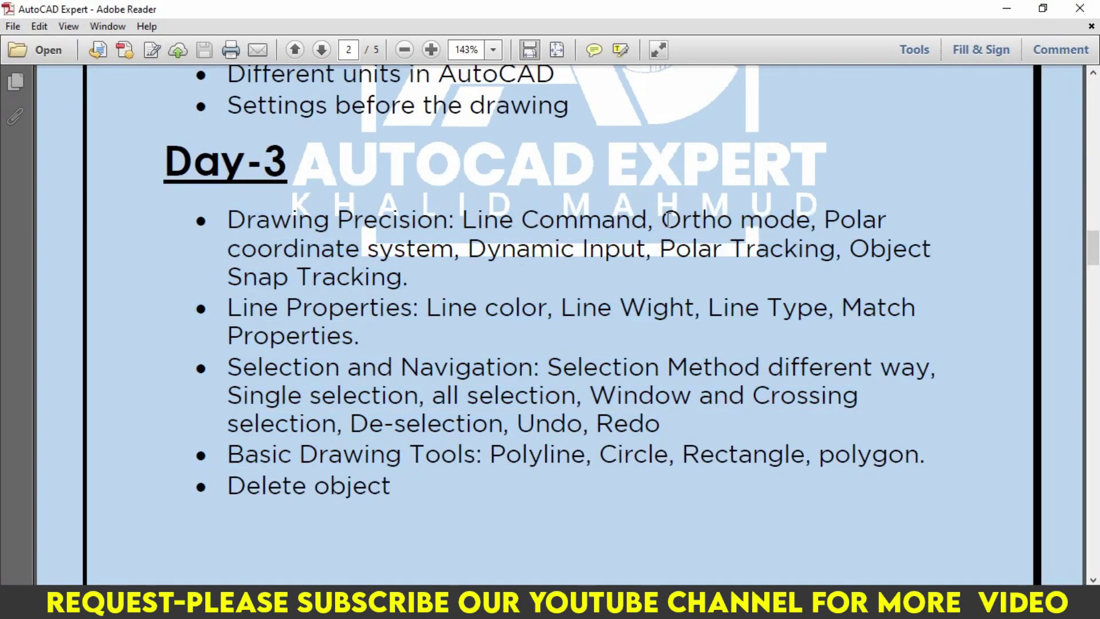
drag(661, 220, 881, 218)
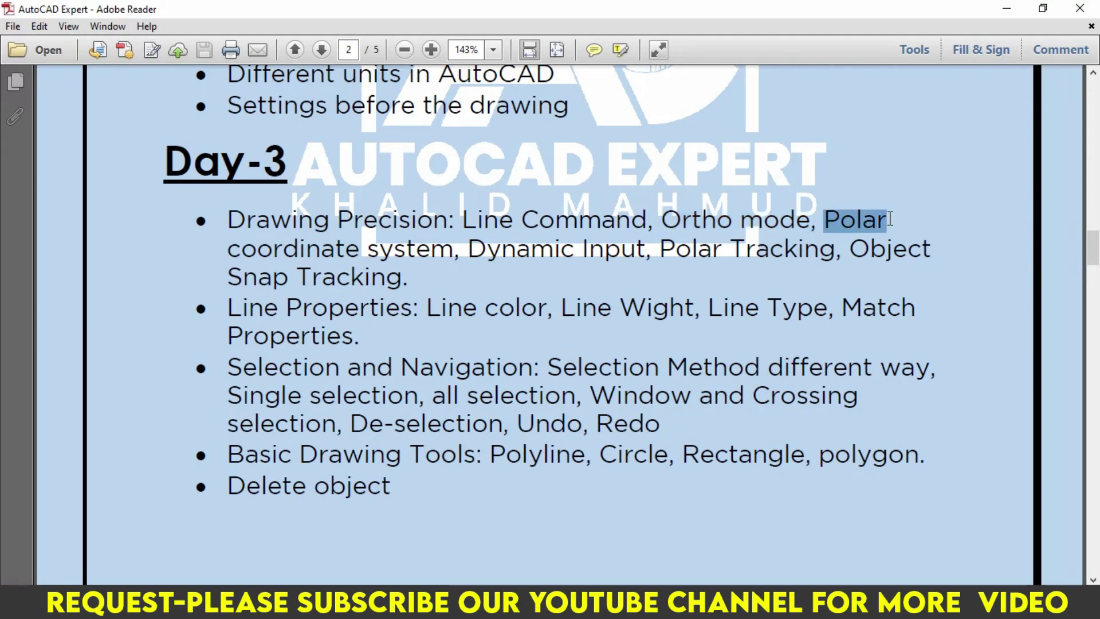
drag(227, 249, 365, 252)
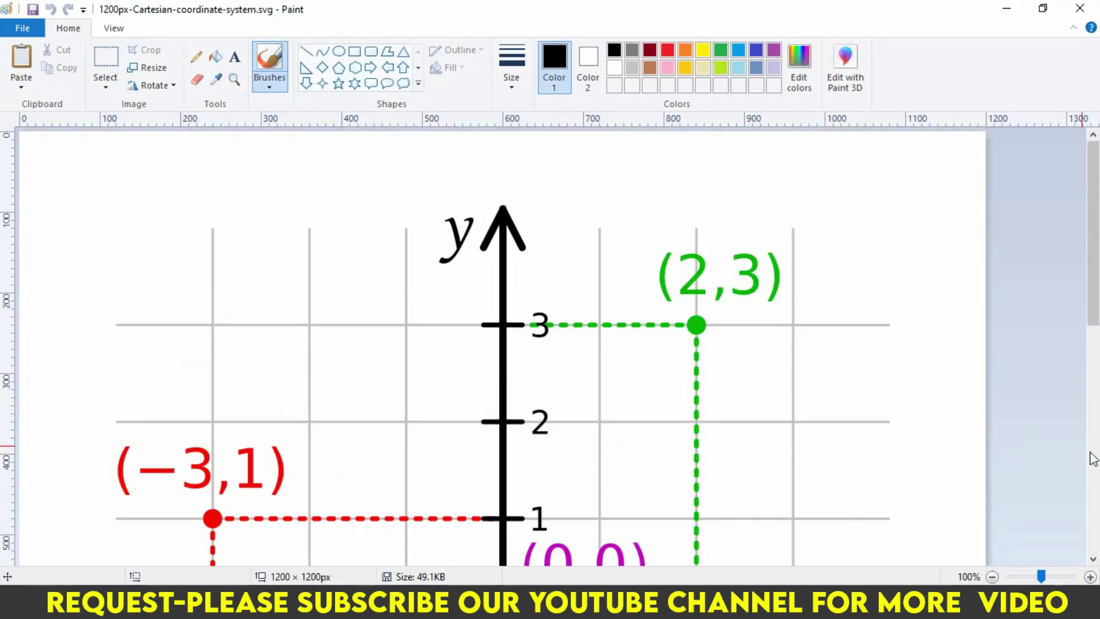
Zoom Paint to 50% to show the whole diagram and select the Pencil in red
click(992, 577)
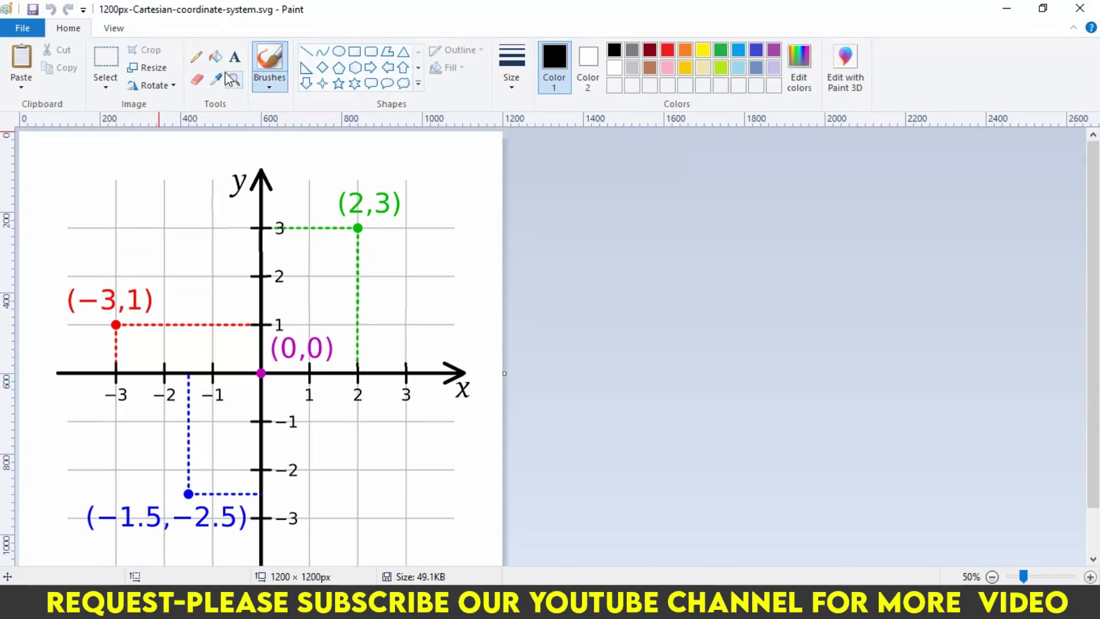
click(197, 57)
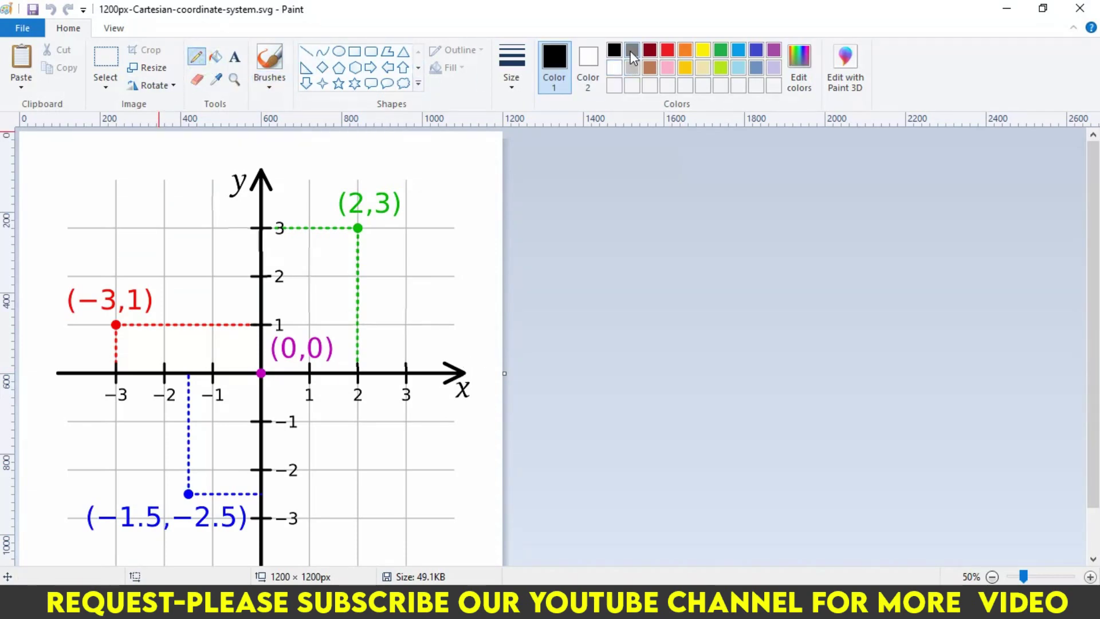
click(667, 50)
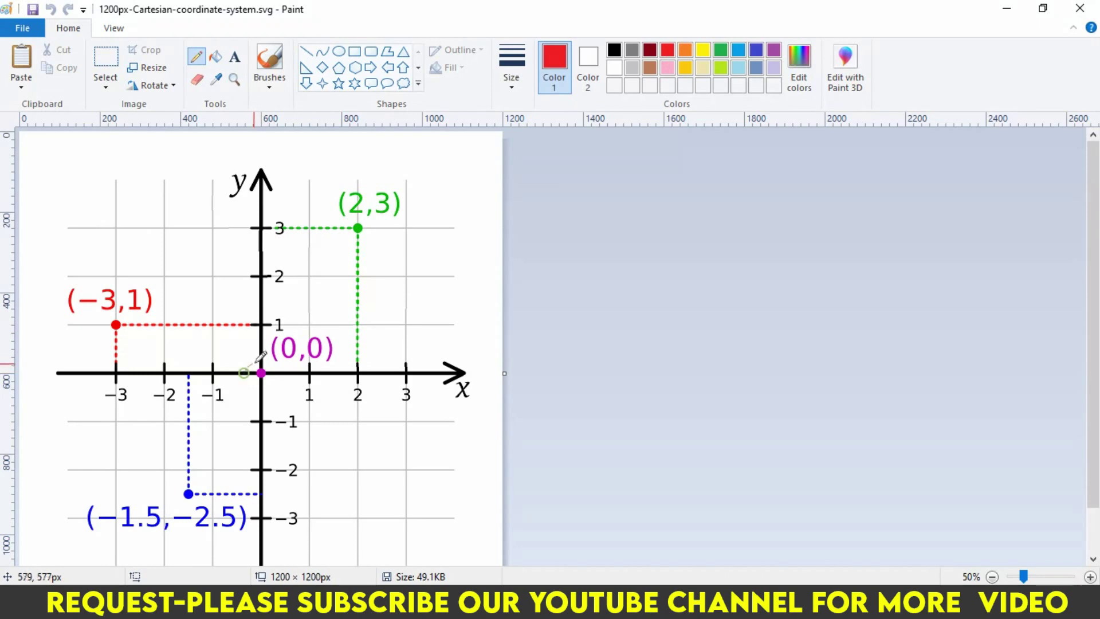
Switch to a larger pencil size and draw a thick red loop around the (0,0) origin
drag(250, 367, 249, 362)
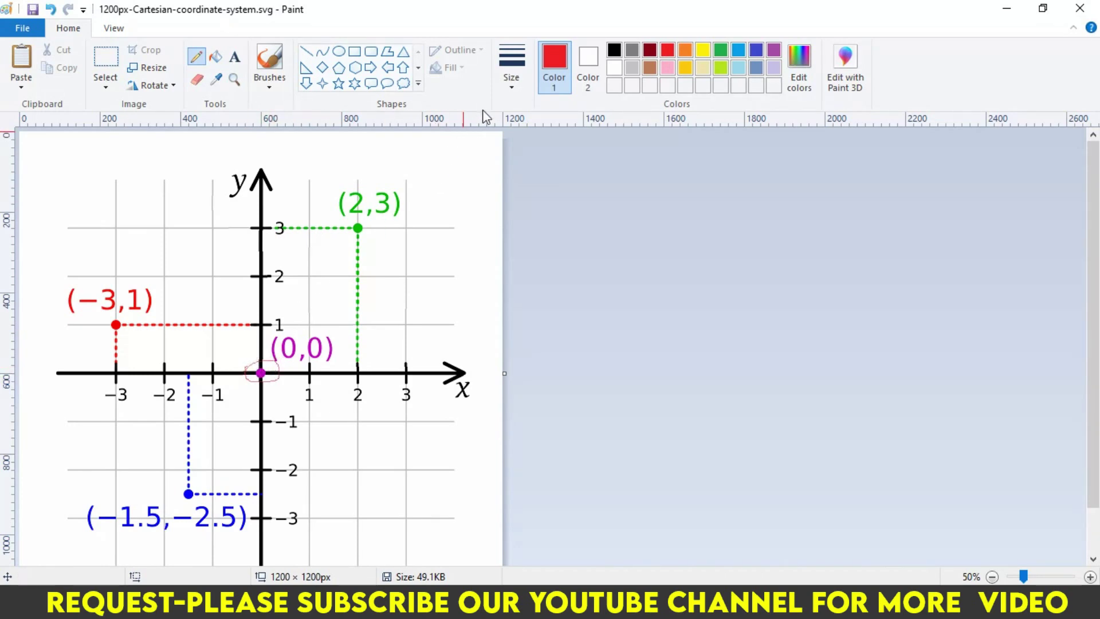
click(511, 66)
click(521, 211)
drag(248, 366, 248, 367)
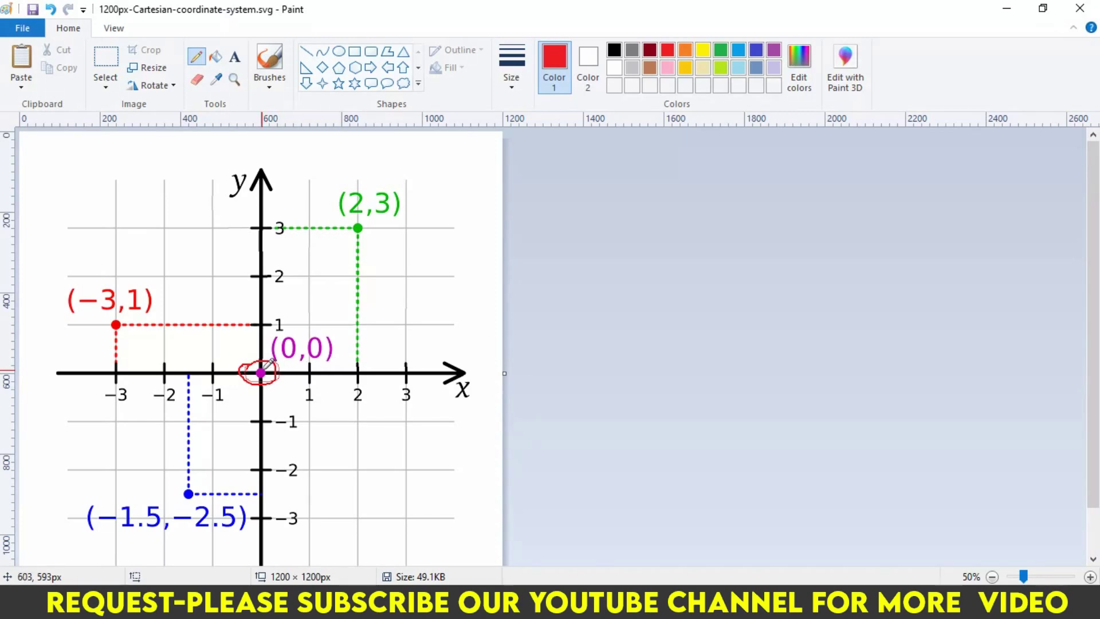
Draw a thick straight red line from the origin past (2,3) on the graph
drag(261, 369, 379, 228)
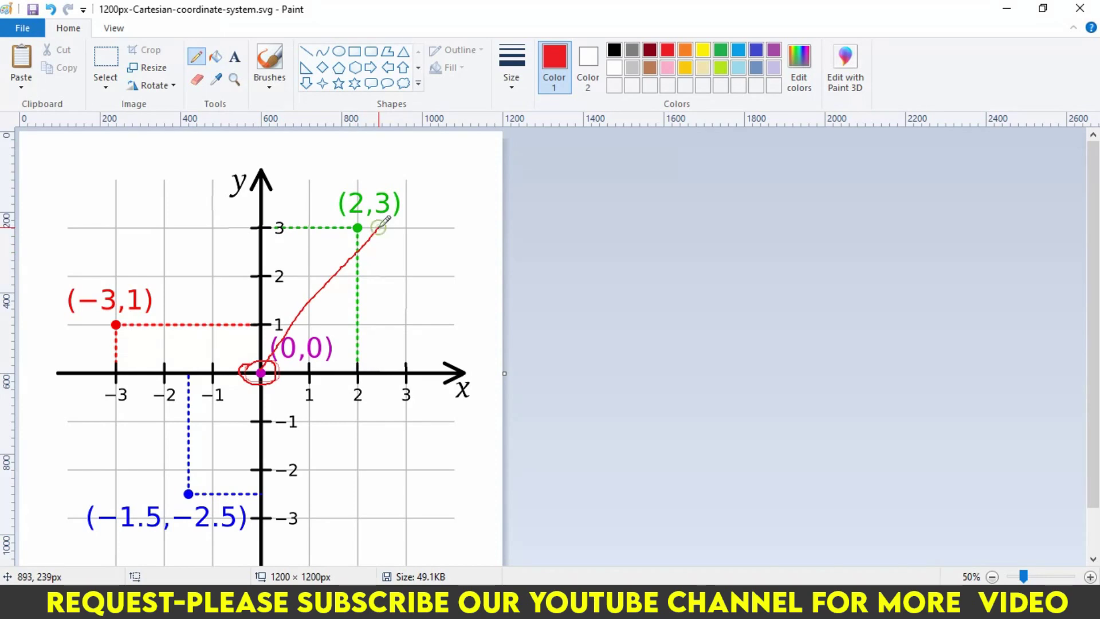
drag(380, 228, 382, 223)
key(ctrl+z)
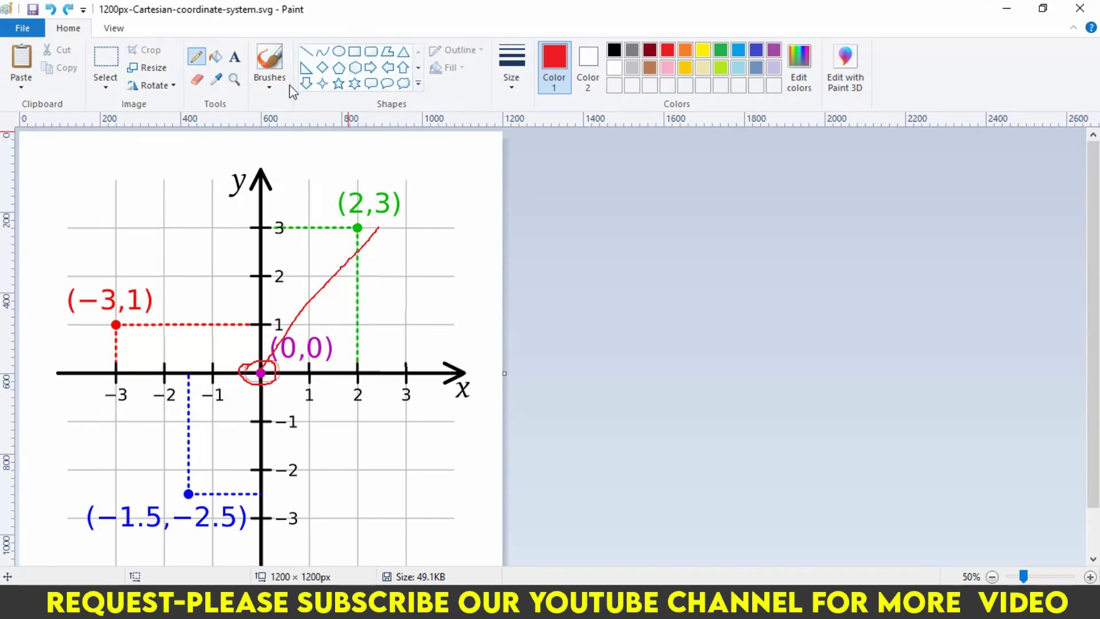
click(310, 55)
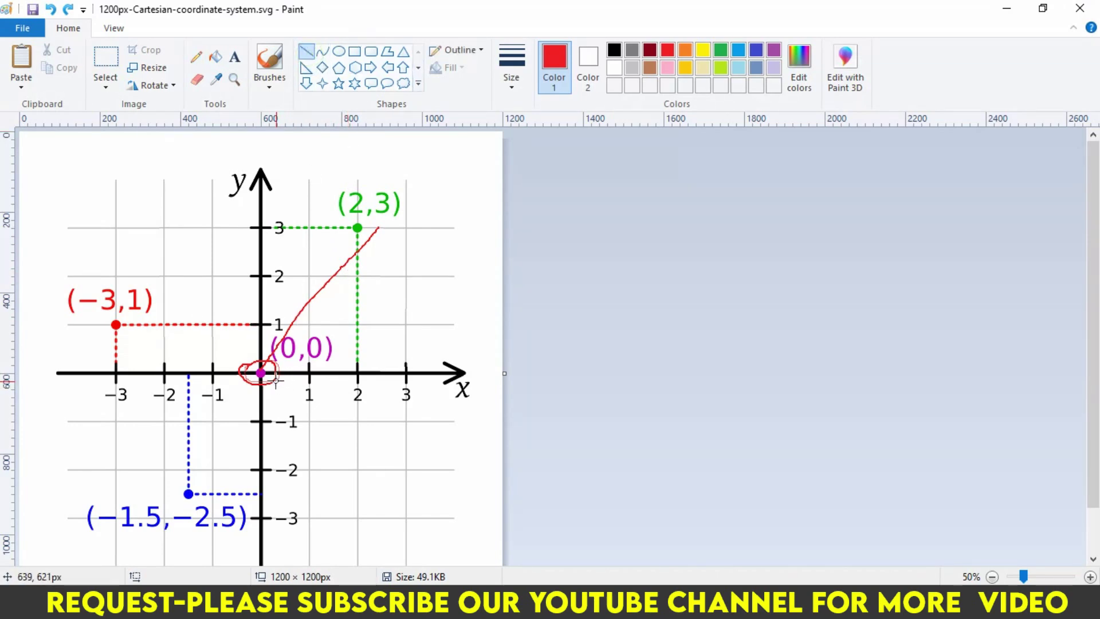
drag(260, 373, 417, 194)
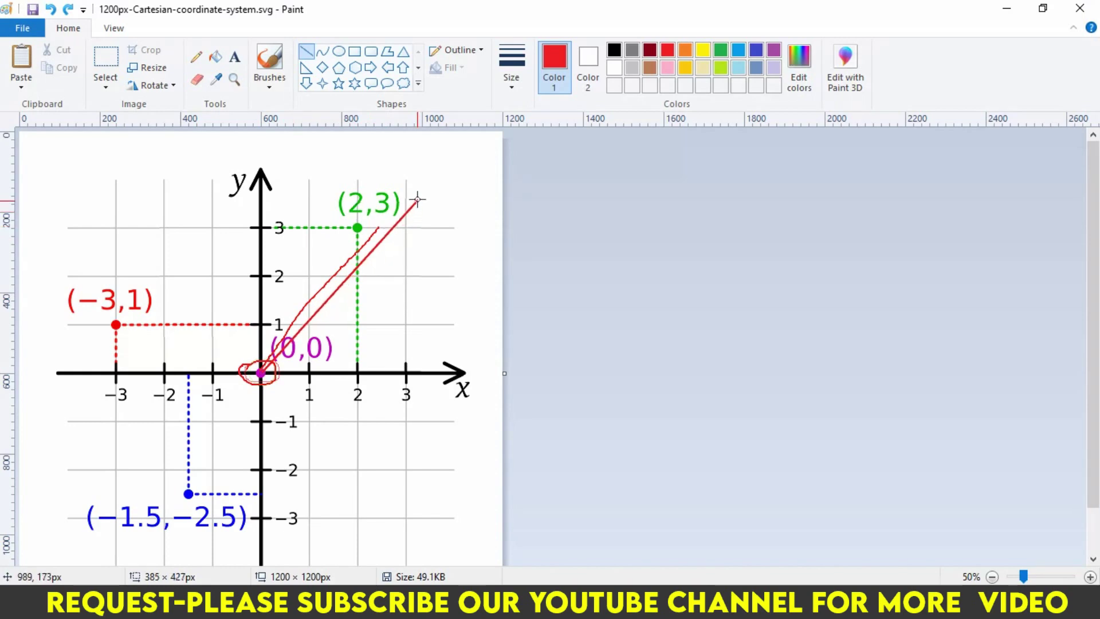
click(511, 66)
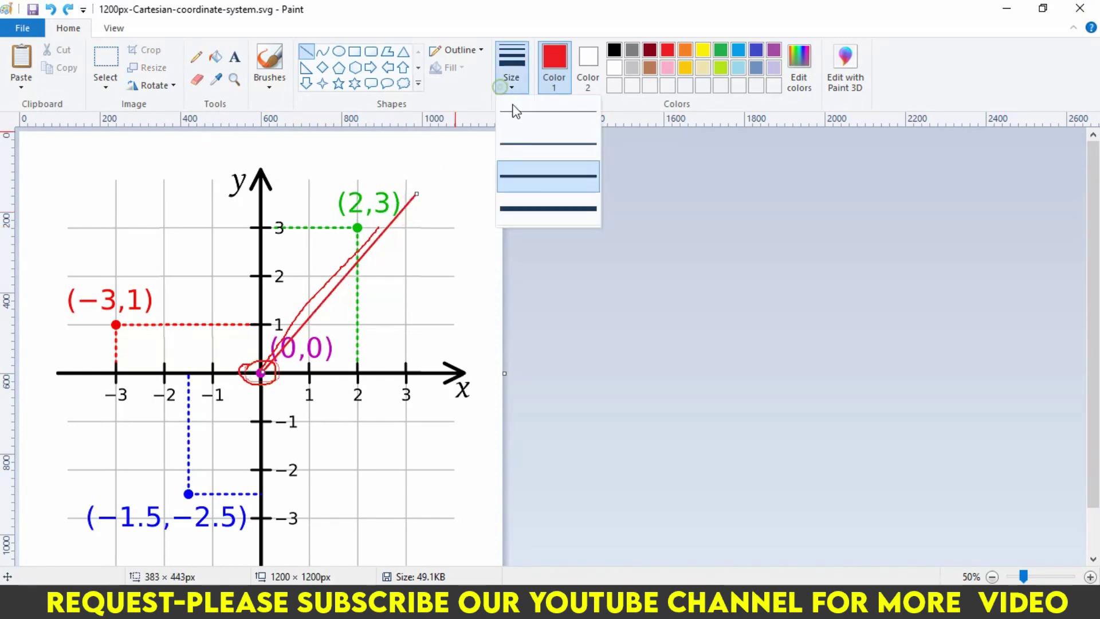
click(536, 205)
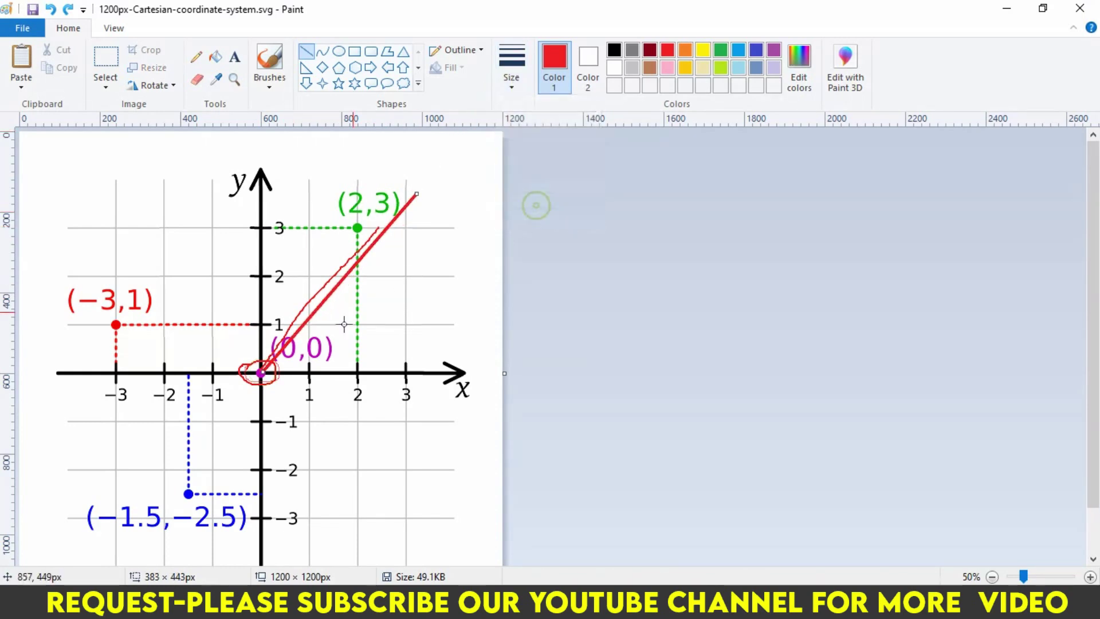
click(313, 297)
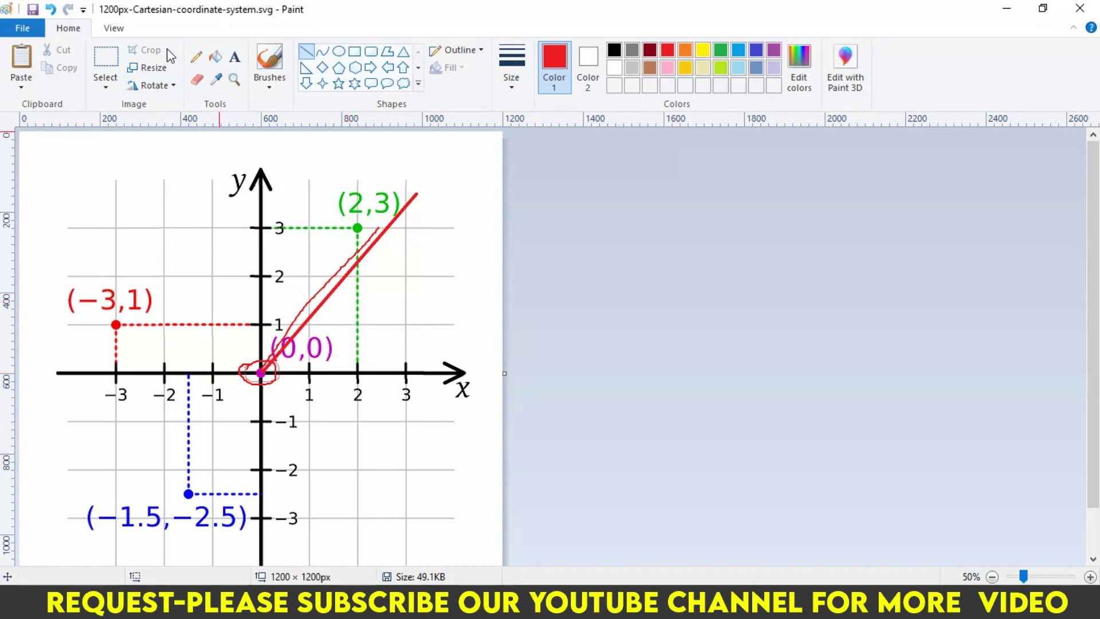
Sketch a freehand angle arc and arrow, then widen the canvas to 2196 × 1200px
click(197, 59)
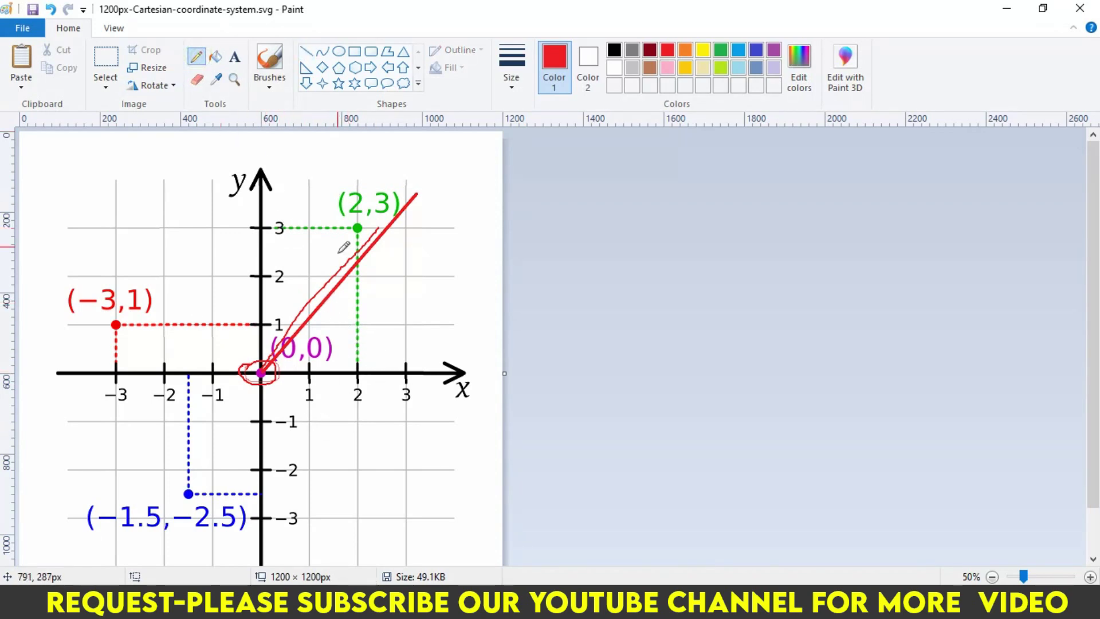
mouse_move(337, 286)
mouse_down()
mouse_move(359, 310)
mouse_move(368, 363)
mouse_up()
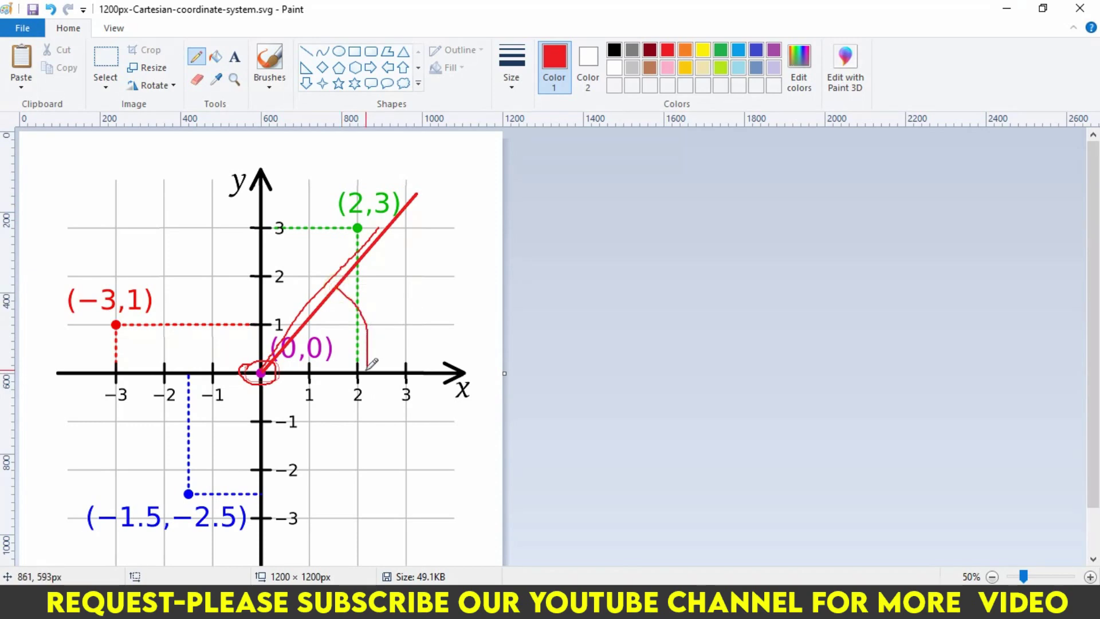
mouse_move(377, 284)
mouse_down()
mouse_move(403, 281)
mouse_move(421, 338)
mouse_up()
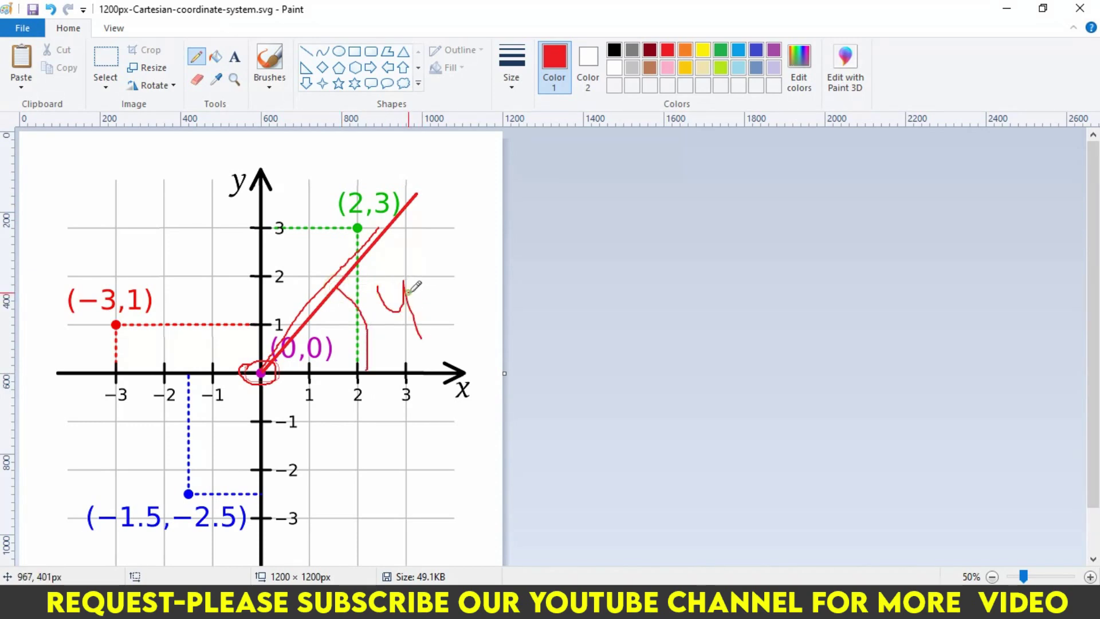
mouse_move(408, 291)
mouse_down()
mouse_move(441, 312)
mouse_move(430, 264)
mouse_up()
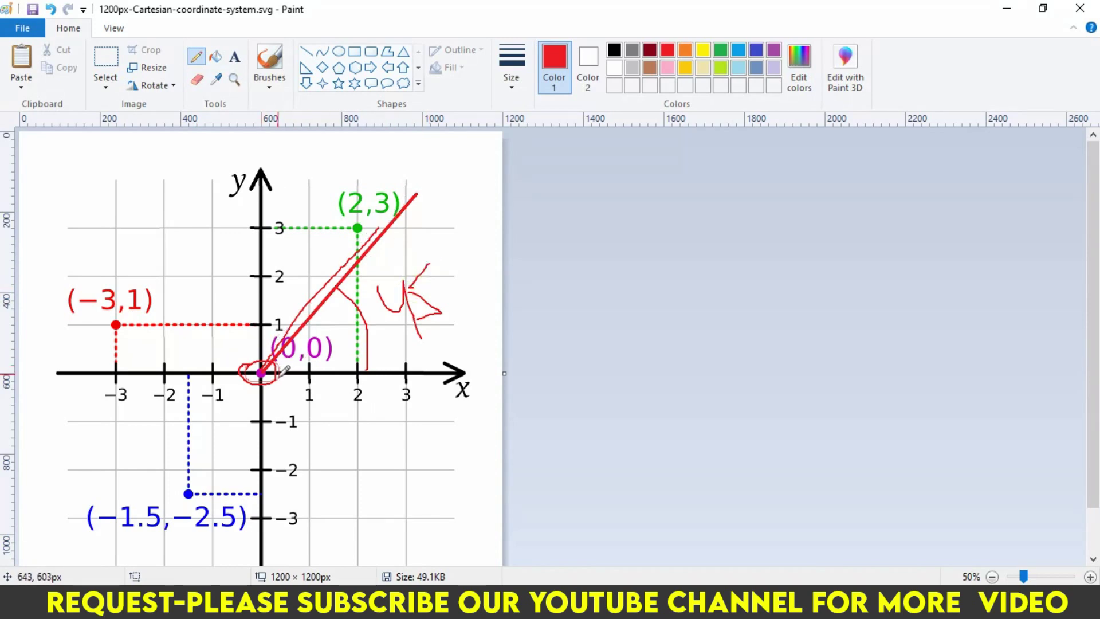
drag(503, 371, 905, 373)
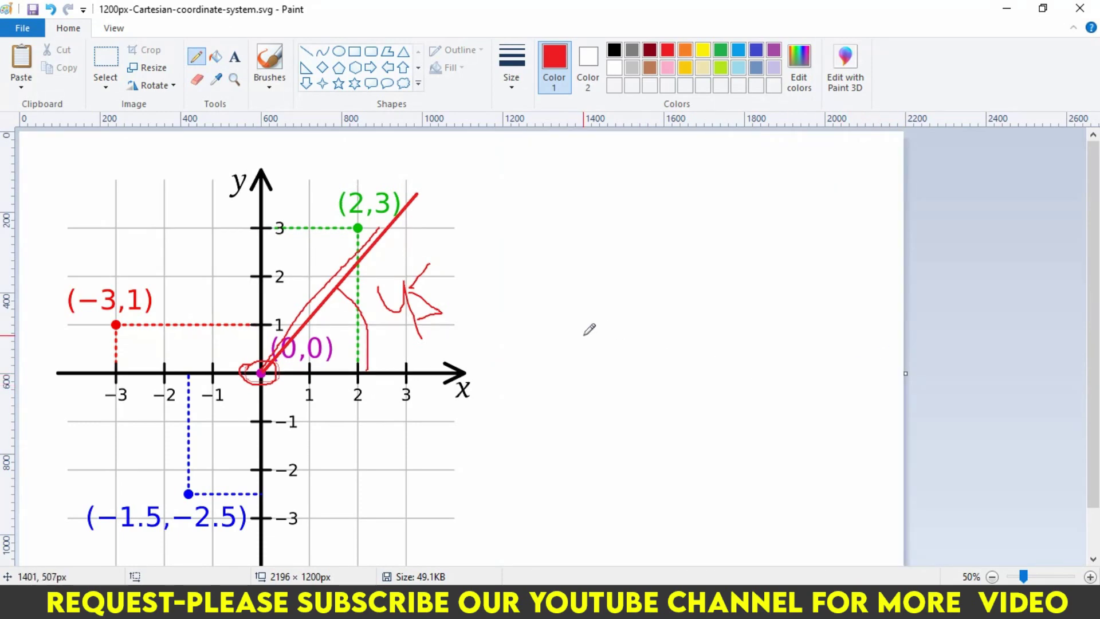
Draw a red horizontal base line and a 45° diagonal from its left end
click(307, 51)
mouse_move(823, 380)
mouse_down()
mouse_move(613, 406)
mouse_move(586, 386)
mouse_up()
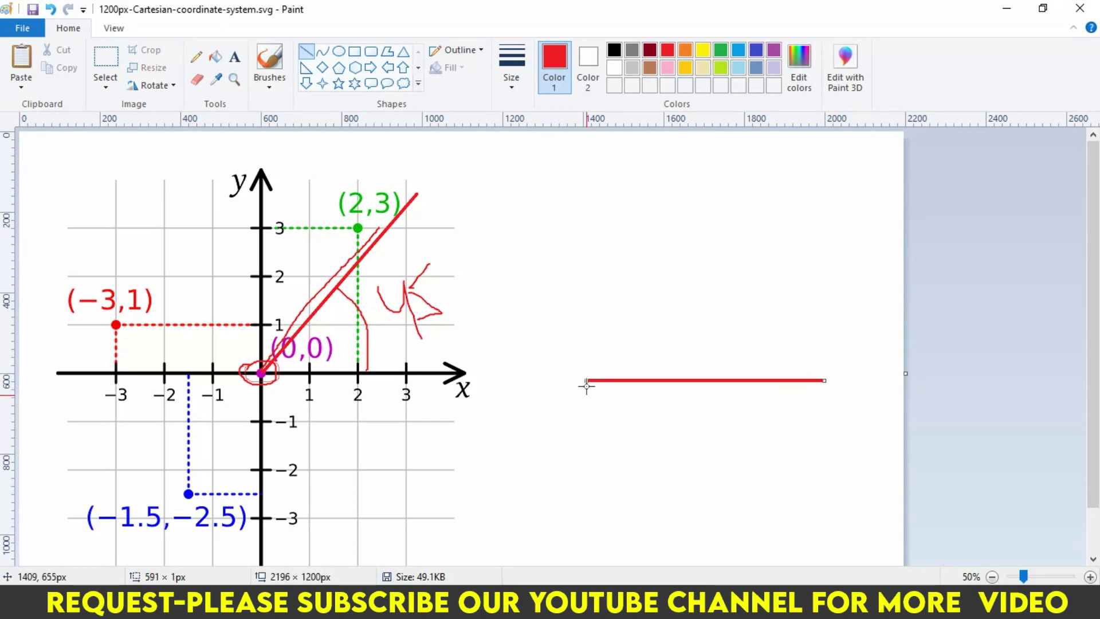
click(322, 51)
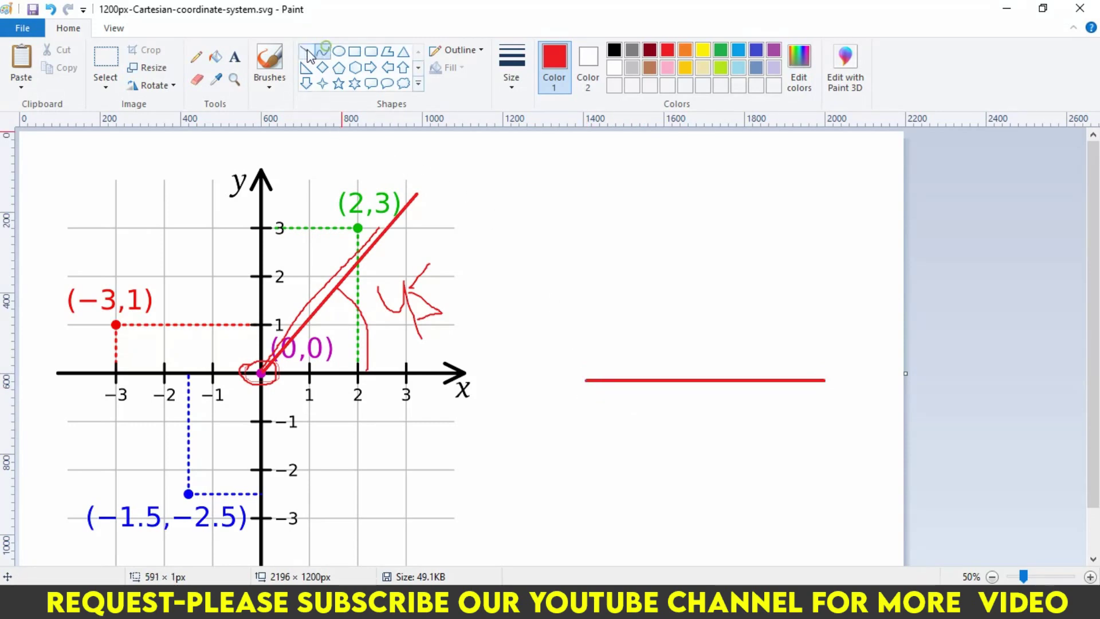
click(306, 51)
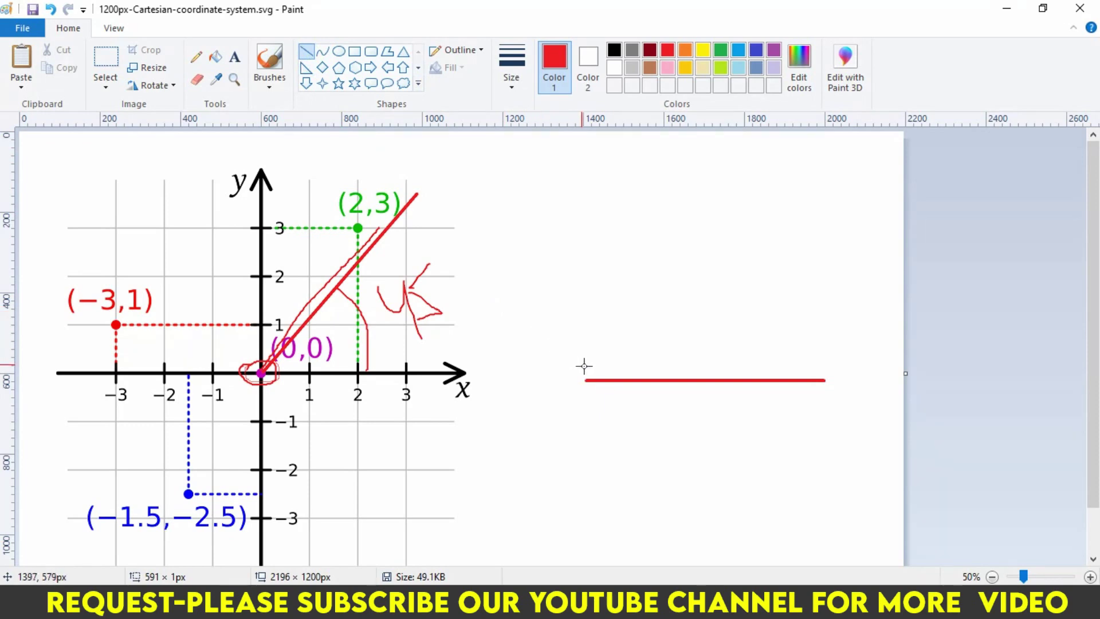
drag(585, 380, 740, 217)
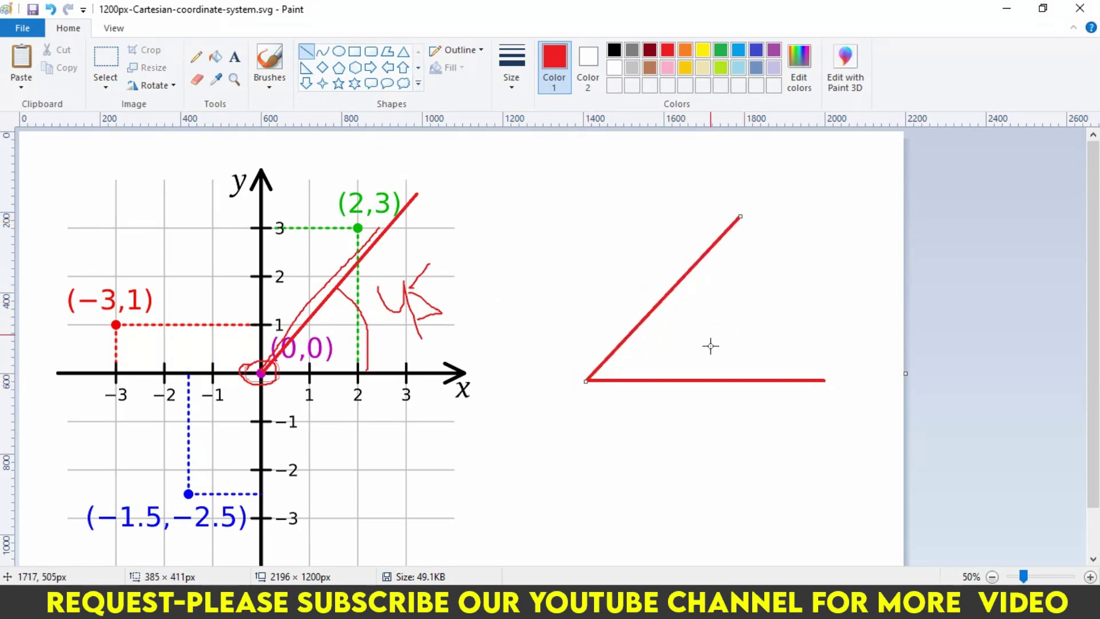
Mark the angle with an arc labelled 45° and tick both base-line ends
click(196, 56)
drag(653, 319, 683, 375)
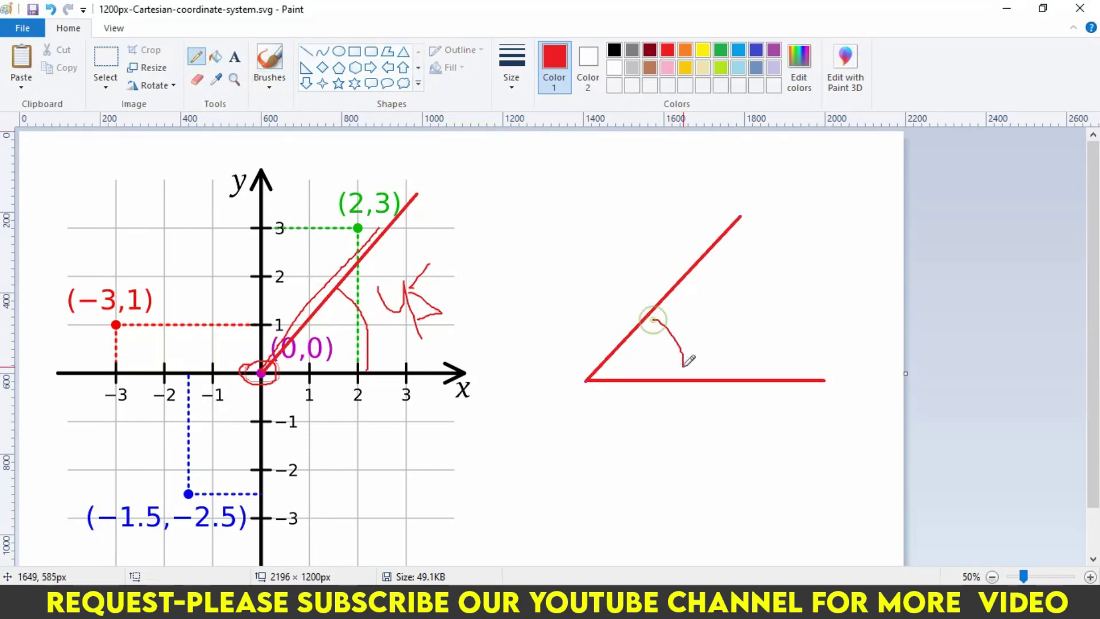
drag(704, 315, 731, 346)
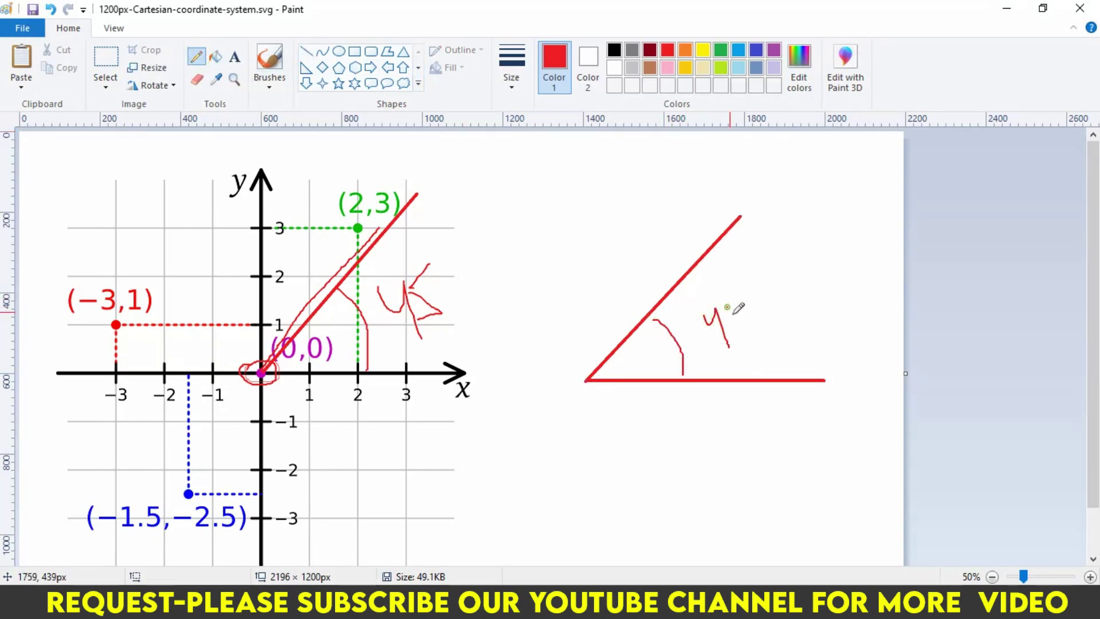
mouse_move(725, 299)
mouse_down()
mouse_move(736, 337)
mouse_move(743, 281)
mouse_move(760, 295)
mouse_up()
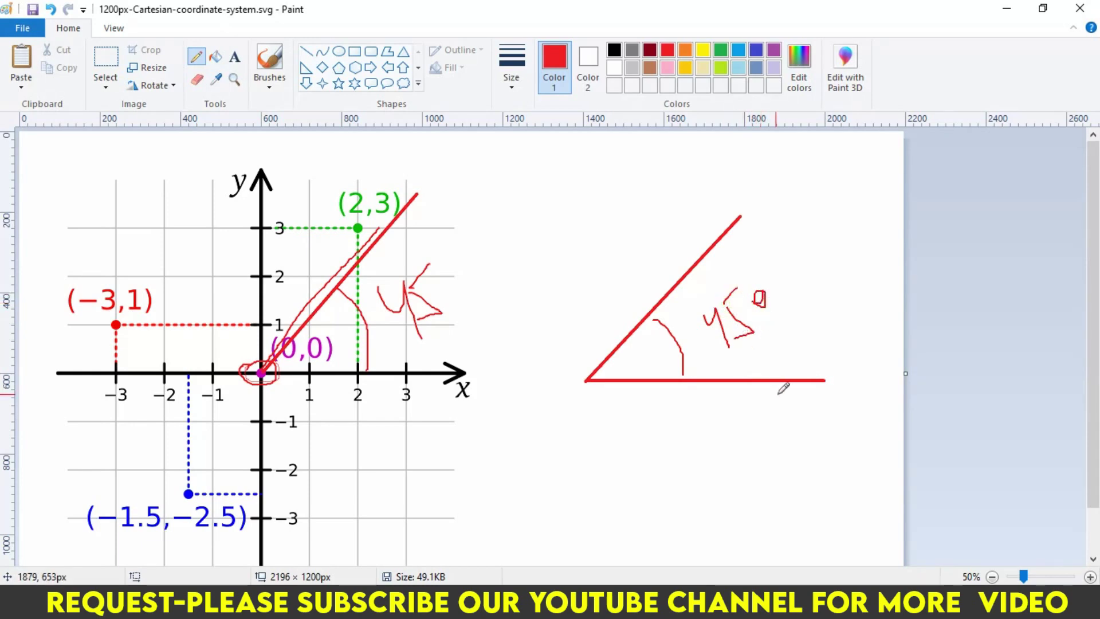
drag(825, 371, 825, 385)
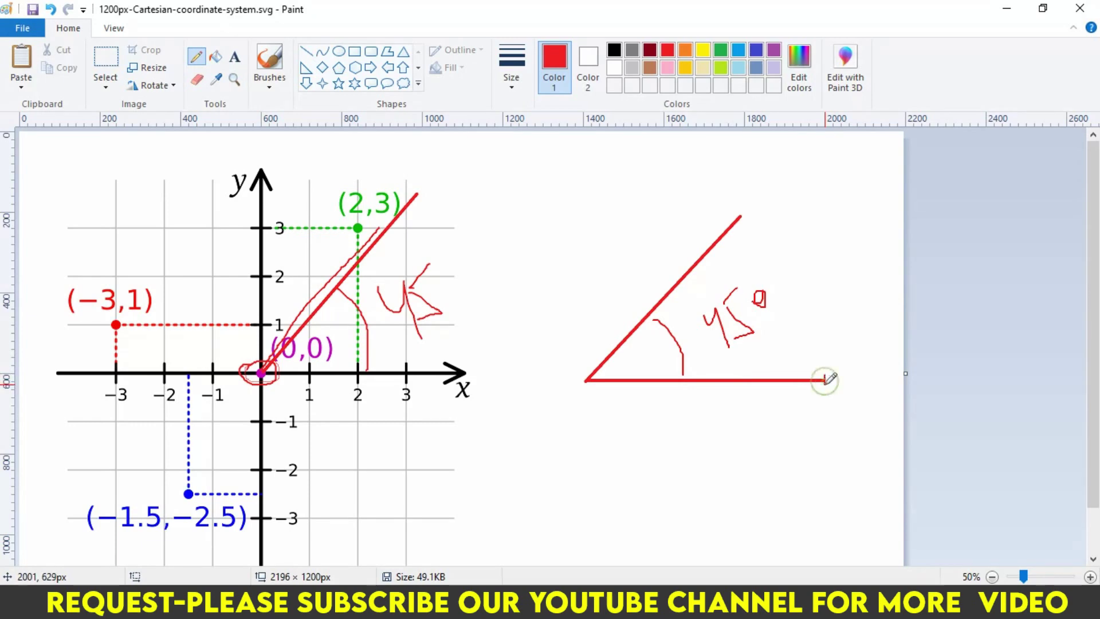
drag(585, 374, 584, 393)
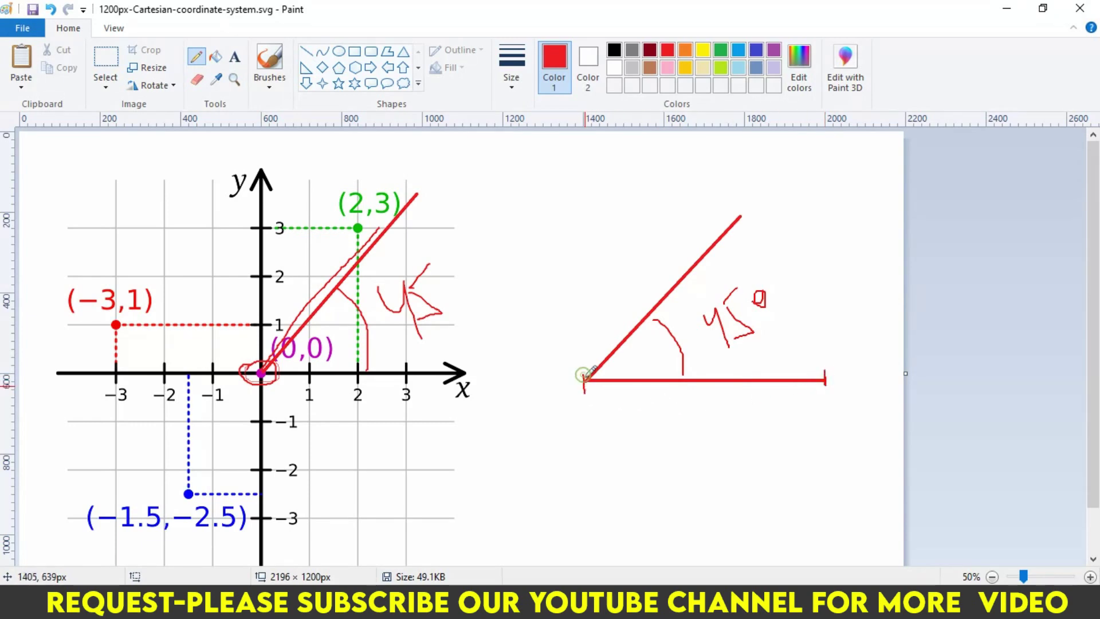
Label the base and diagonal 50 each in black, then bring up the AutoCAD Expert PDF
click(614, 53)
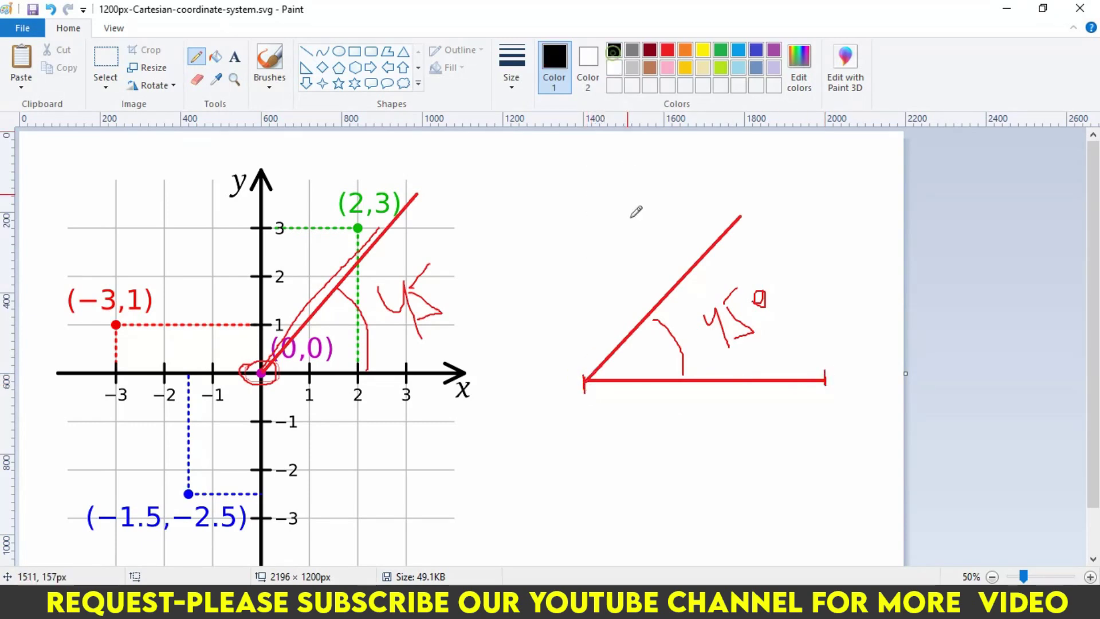
drag(675, 397, 678, 435)
mouse_move(677, 396)
mouse_down()
mouse_move(723, 409)
mouse_move(704, 397)
mouse_up()
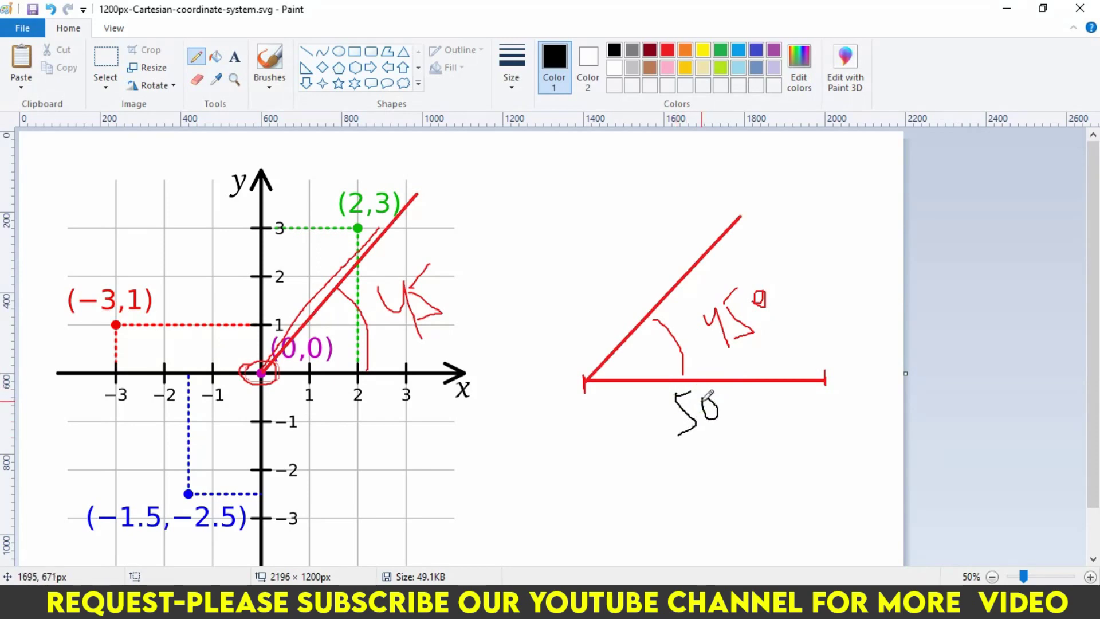
drag(729, 210, 747, 226)
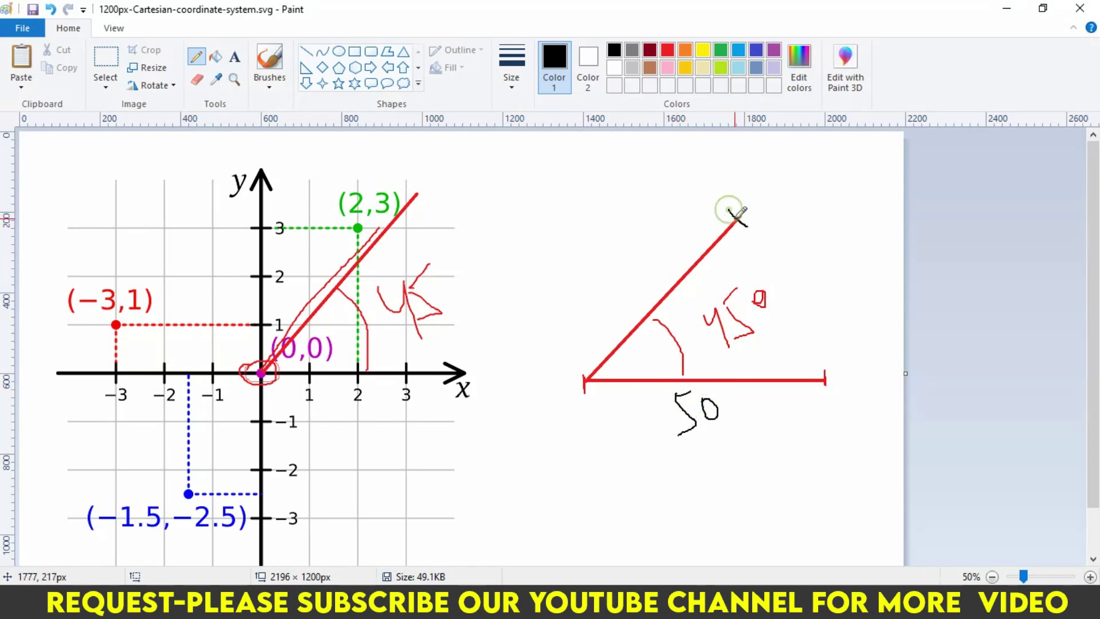
drag(607, 272, 618, 308)
mouse_move(624, 252)
mouse_down()
mouse_move(607, 275)
mouse_move(647, 267)
mouse_move(638, 248)
mouse_up()
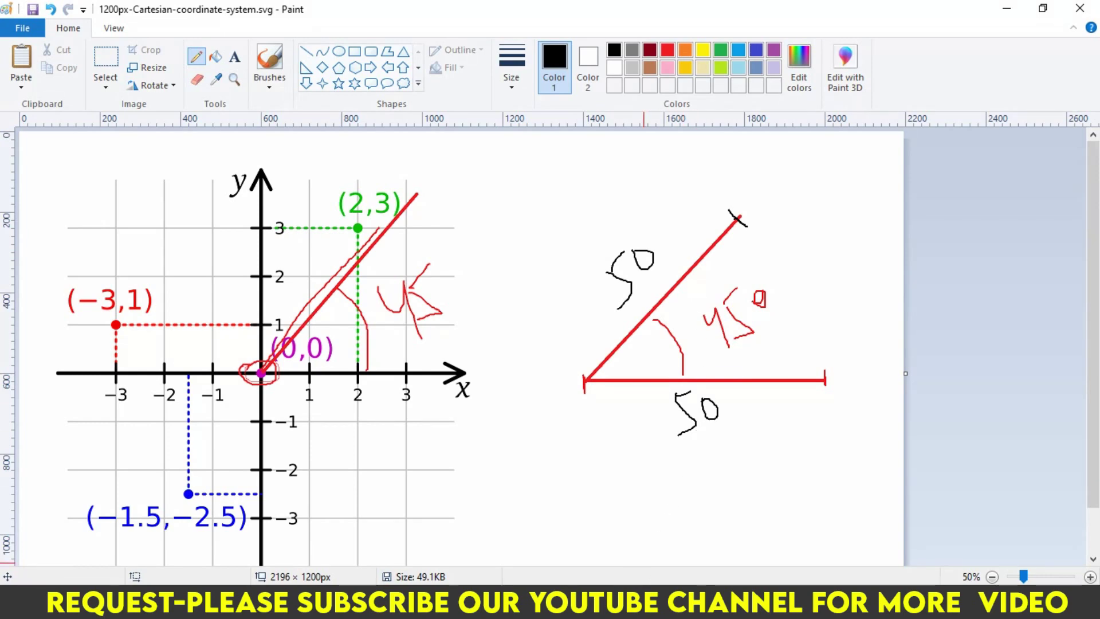
click(543, 507)
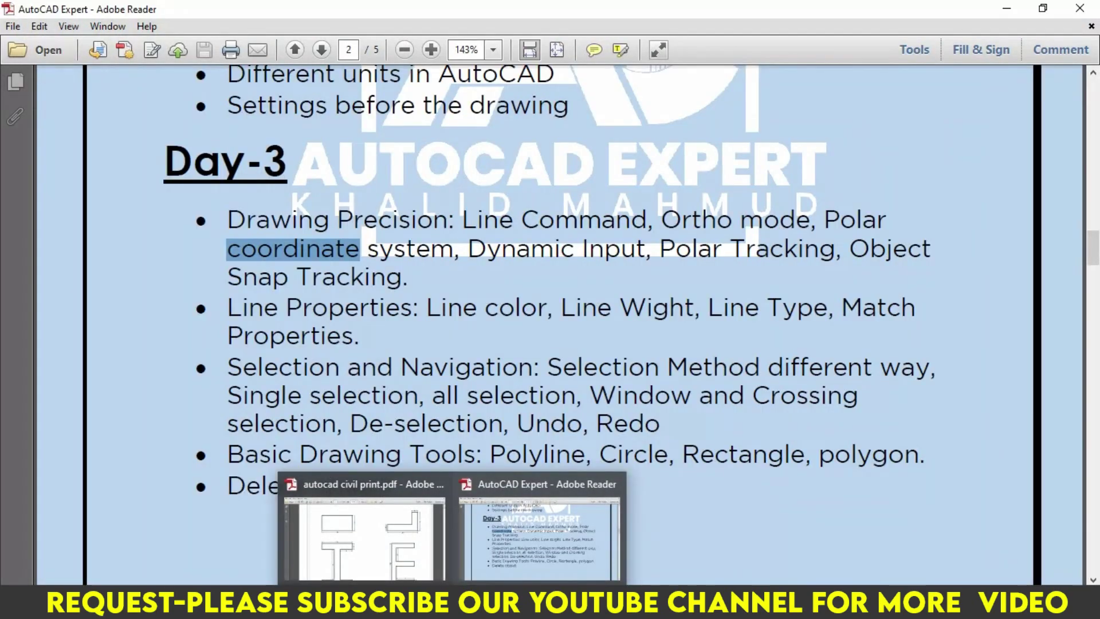
Pan to empty space, start a LINE at a picked point, and turn Ortho off
click(430, 601)
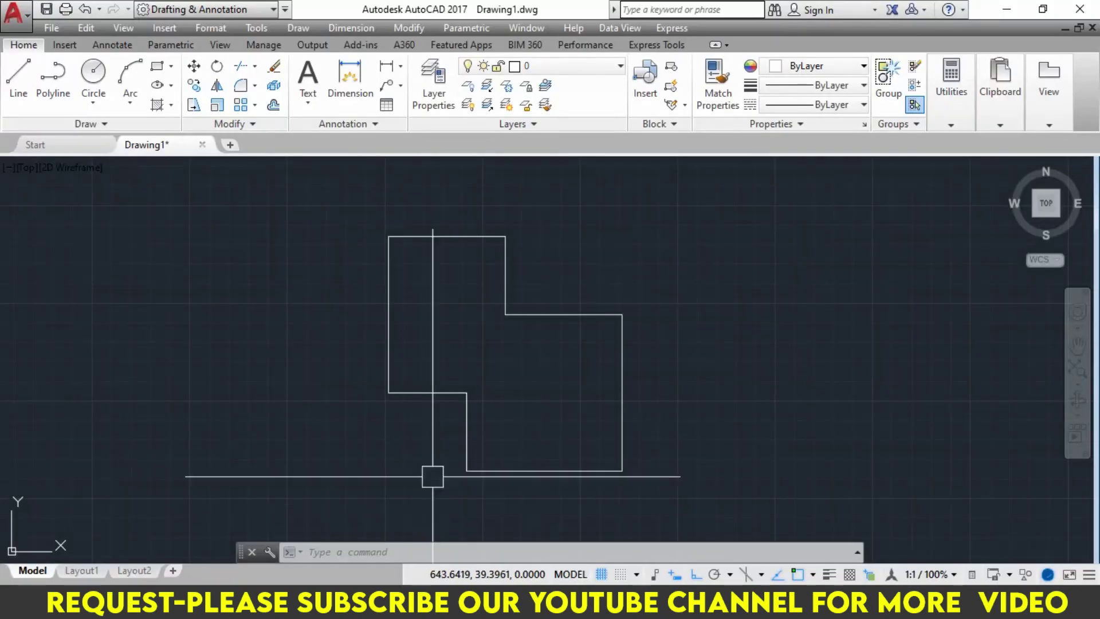
middle_drag(730, 358, 109, 350)
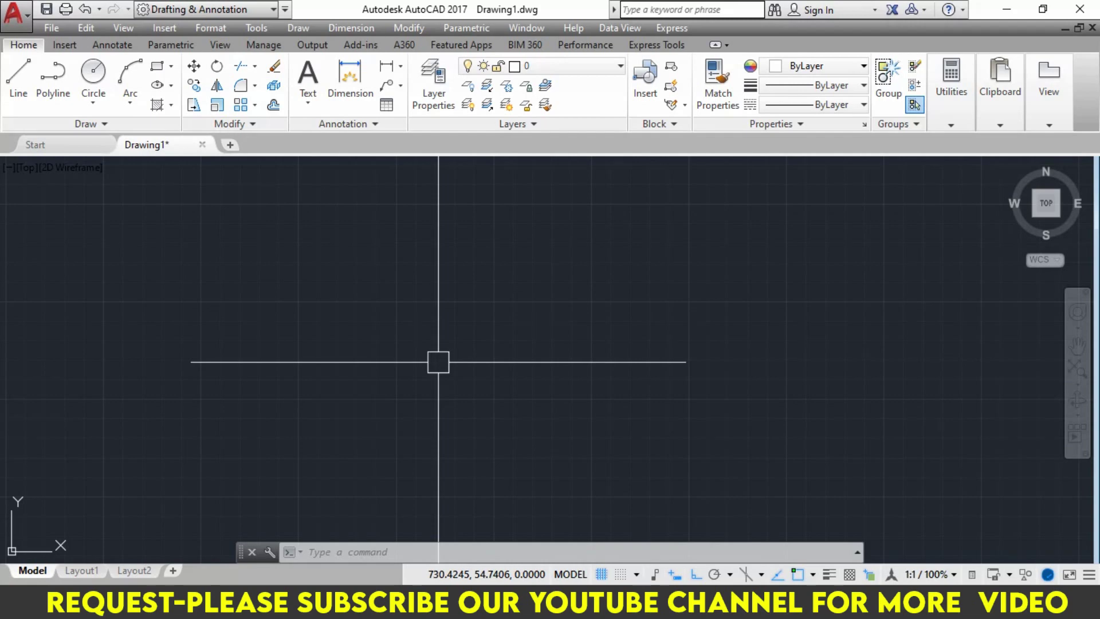
text(L)
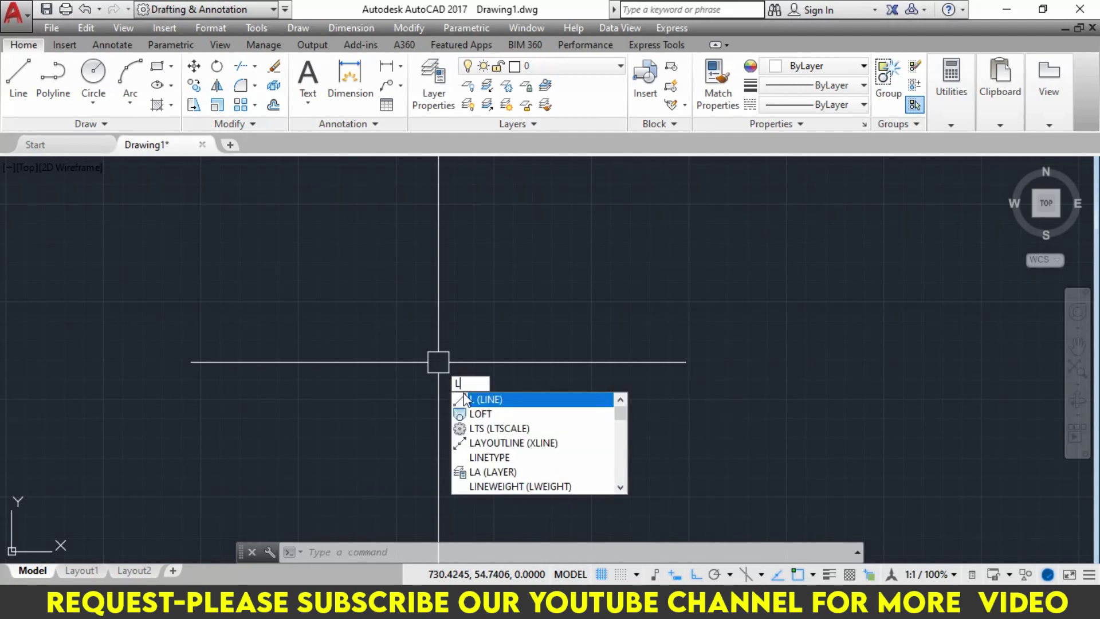
key(Return)
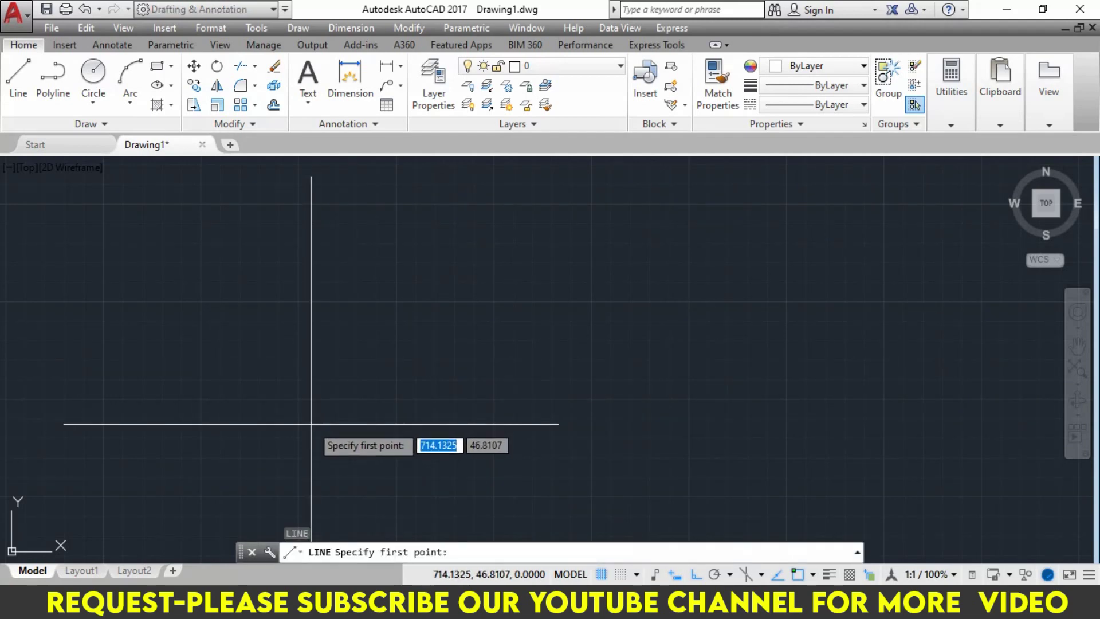
click(309, 425)
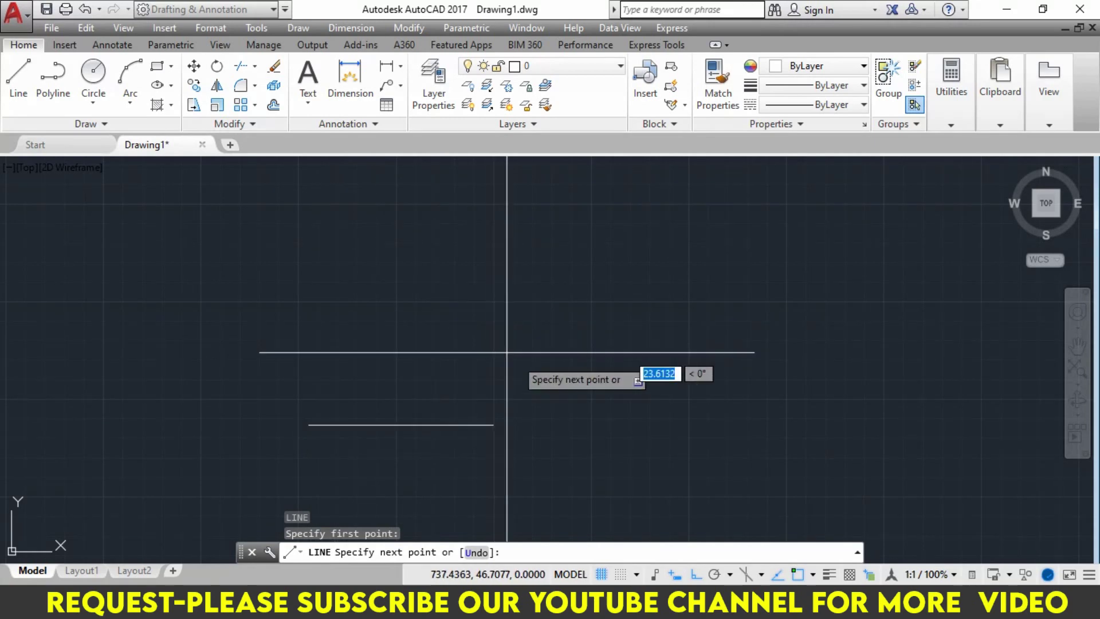
click(694, 575)
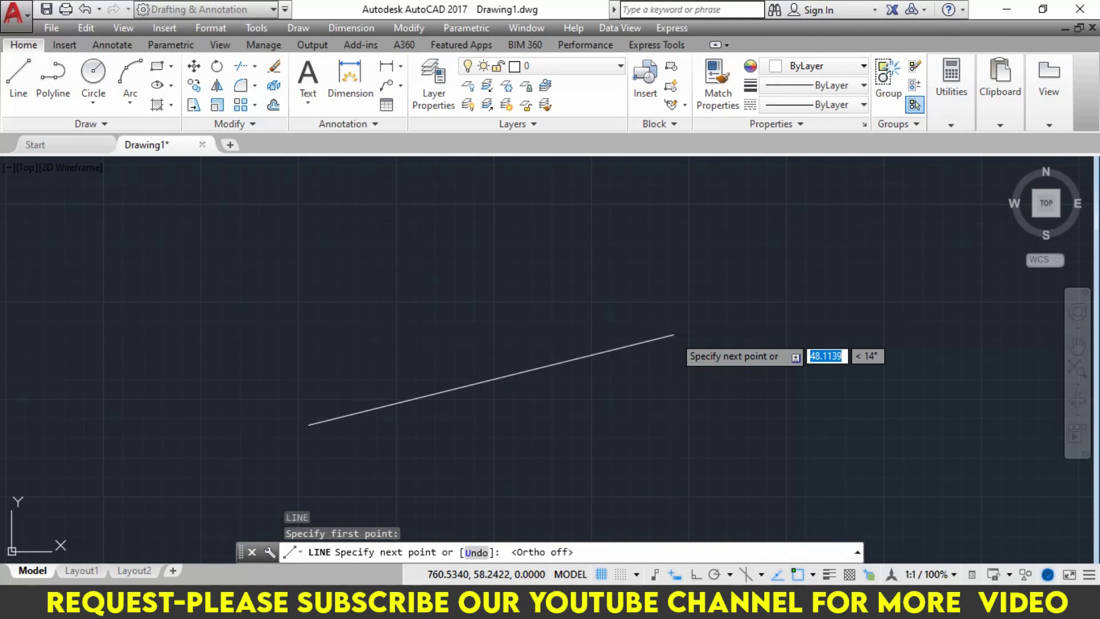
key(F8)
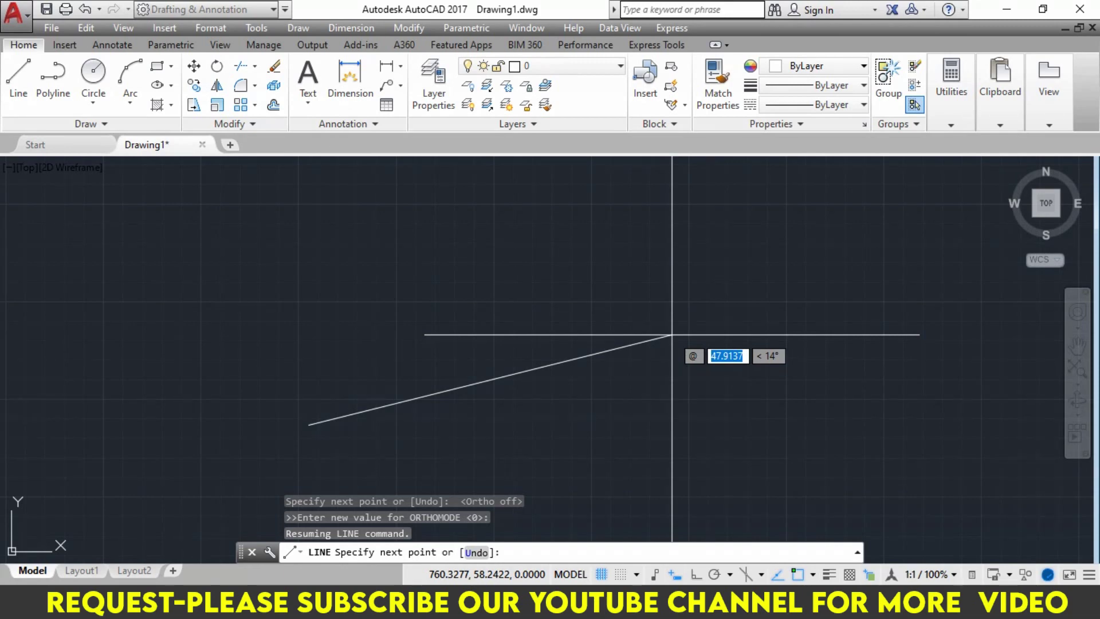
text(5)
text(0)
key(Tab)
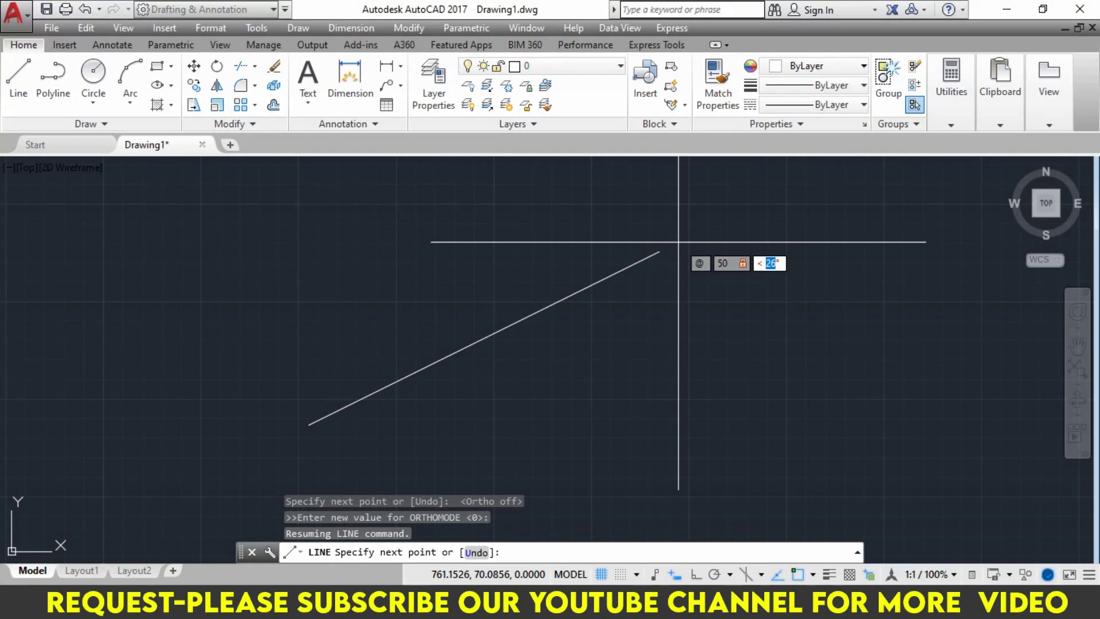
text(45)
key(Return)
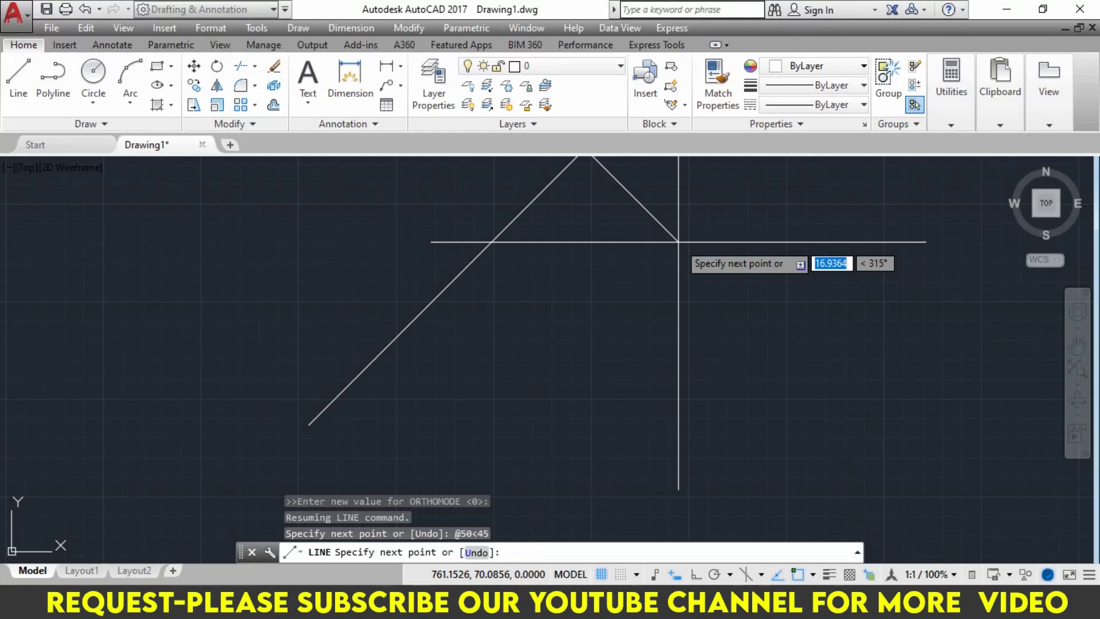
key(Escape)
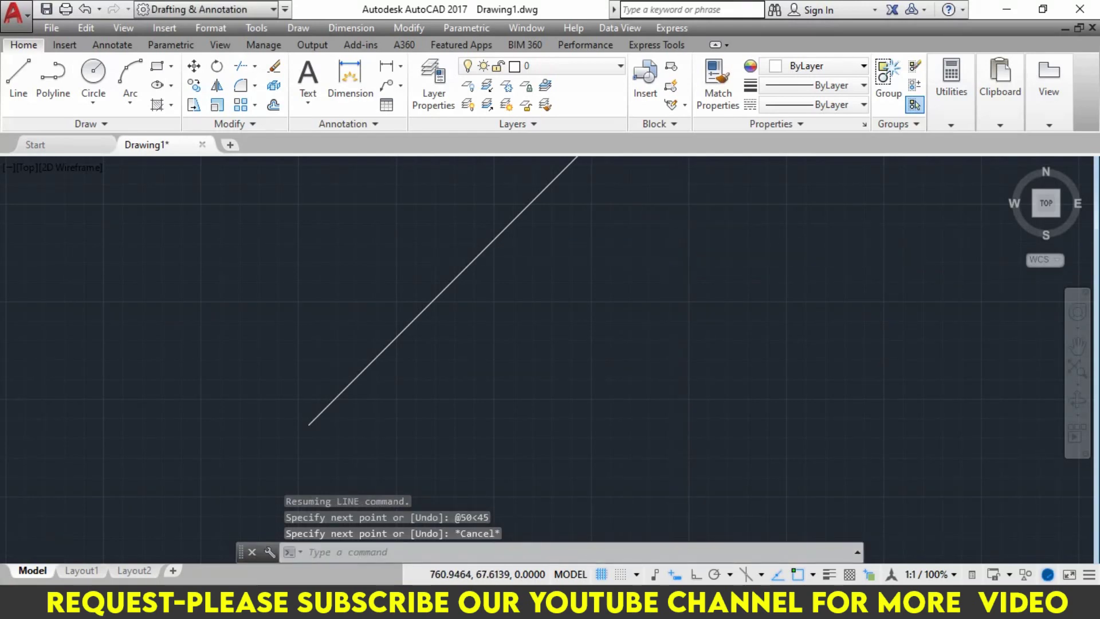
scroll(676, 263, down, 2)
Draw a horizontal line rightward from the 45° line's lower endpoint
mouse_move(676, 263)
middle_down()
mouse_move(598, 279)
mouse_move(595, 307)
middle_up()
key(Escape)
key(Escape)
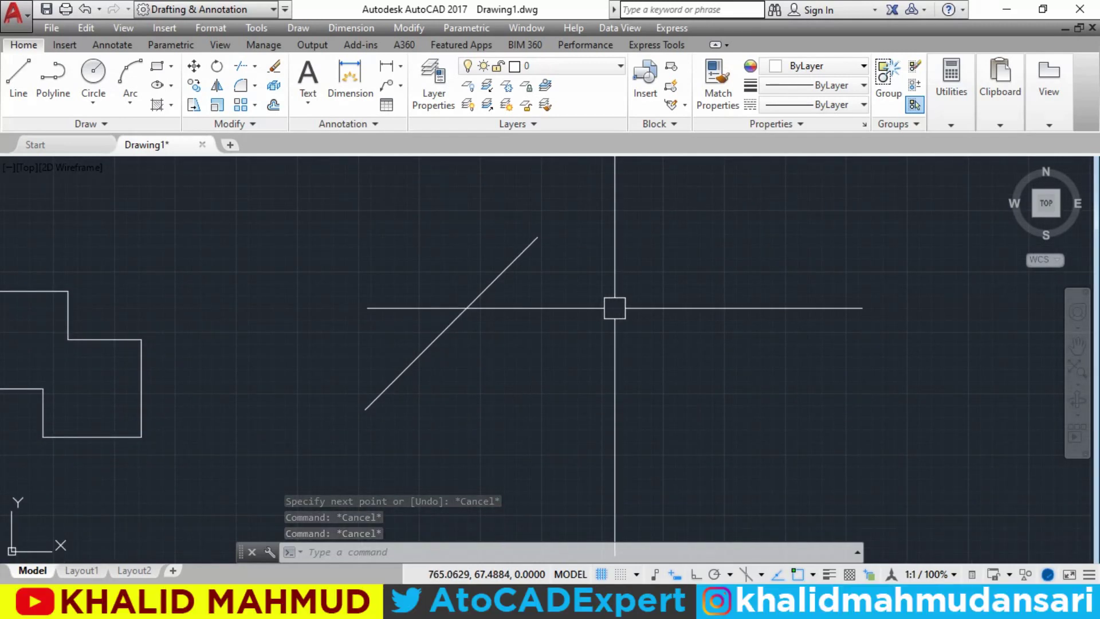
key(l)
key(Return)
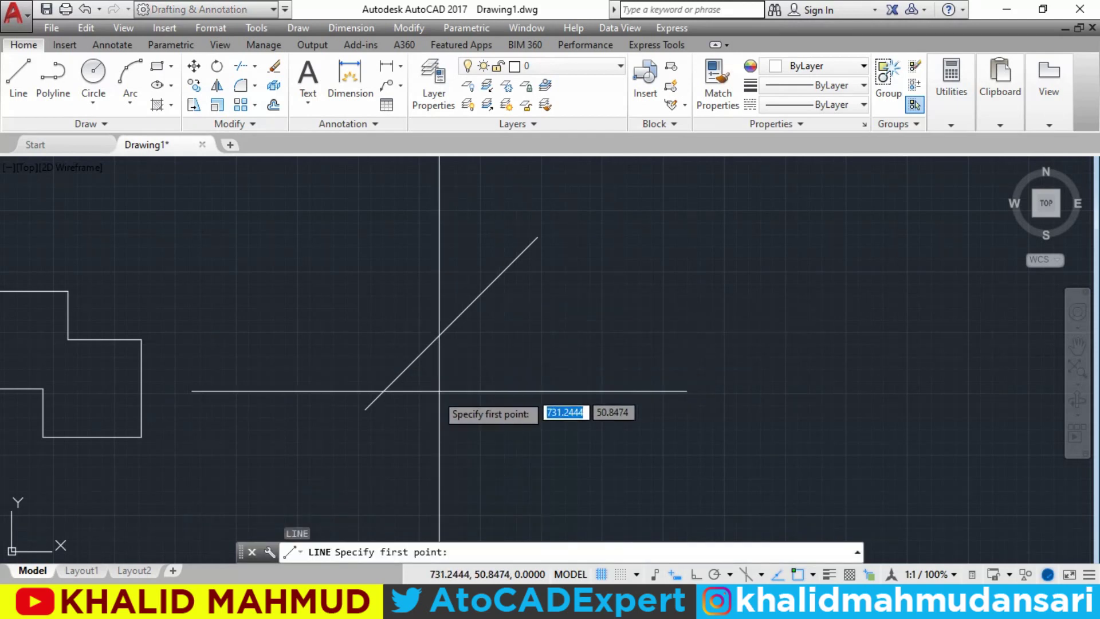
click(364, 409)
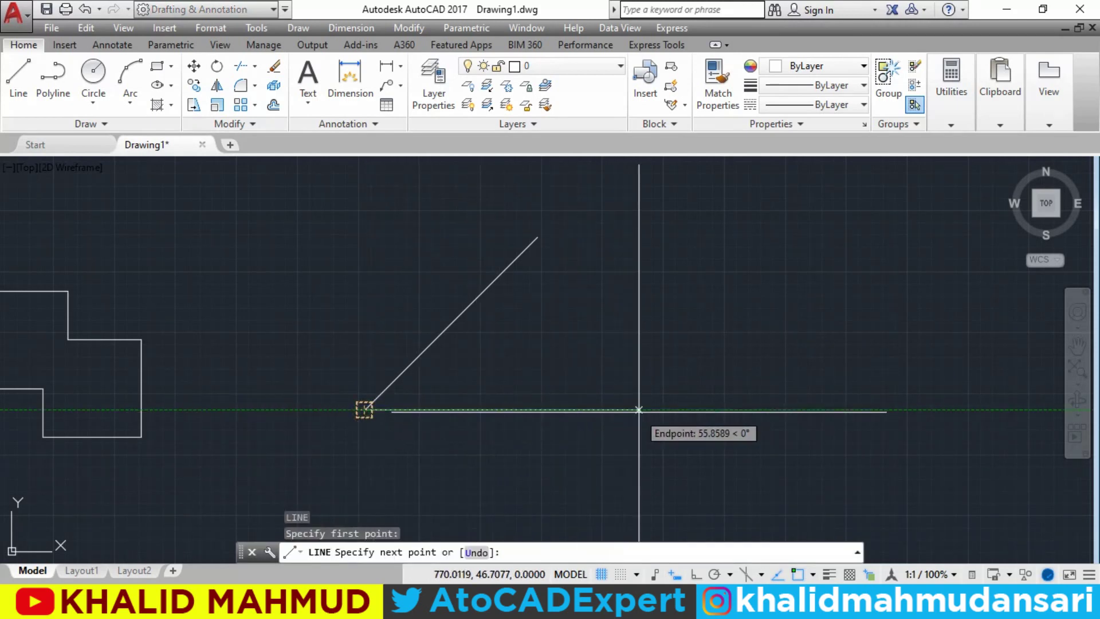
click(632, 410)
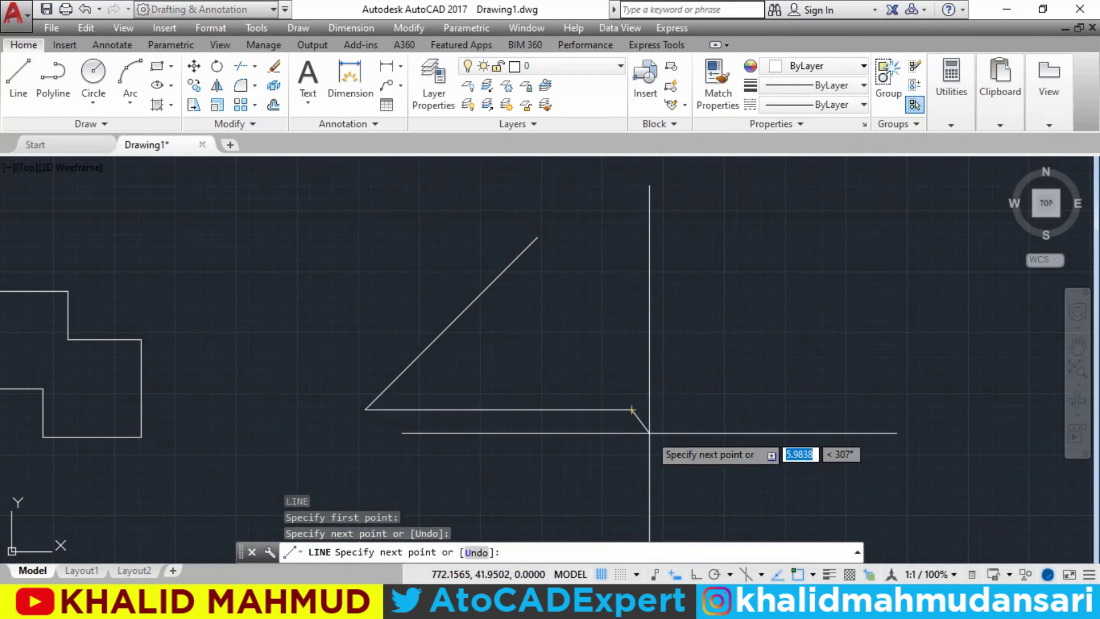
key(Return)
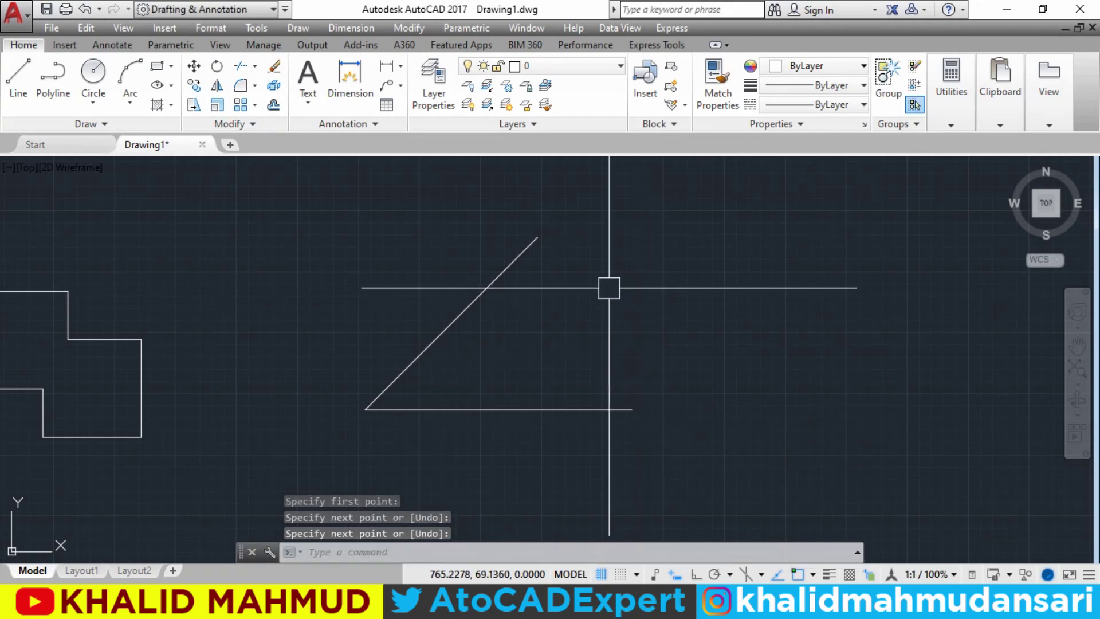
click(401, 66)
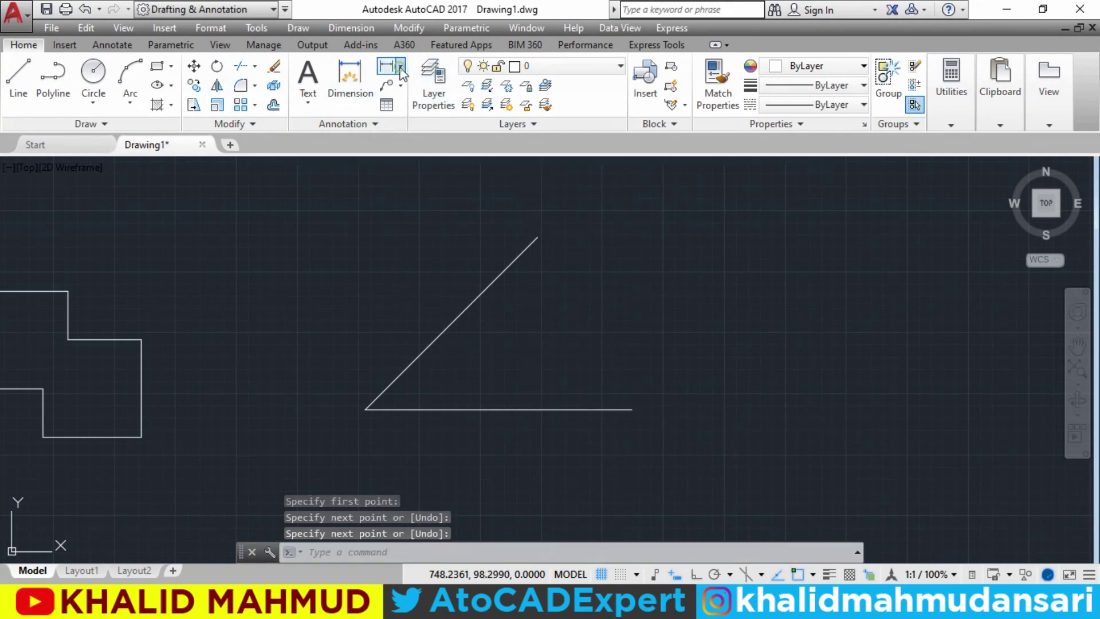
Add an angular dimension reading 45° between the diagonal and horizontal lines
click(401, 155)
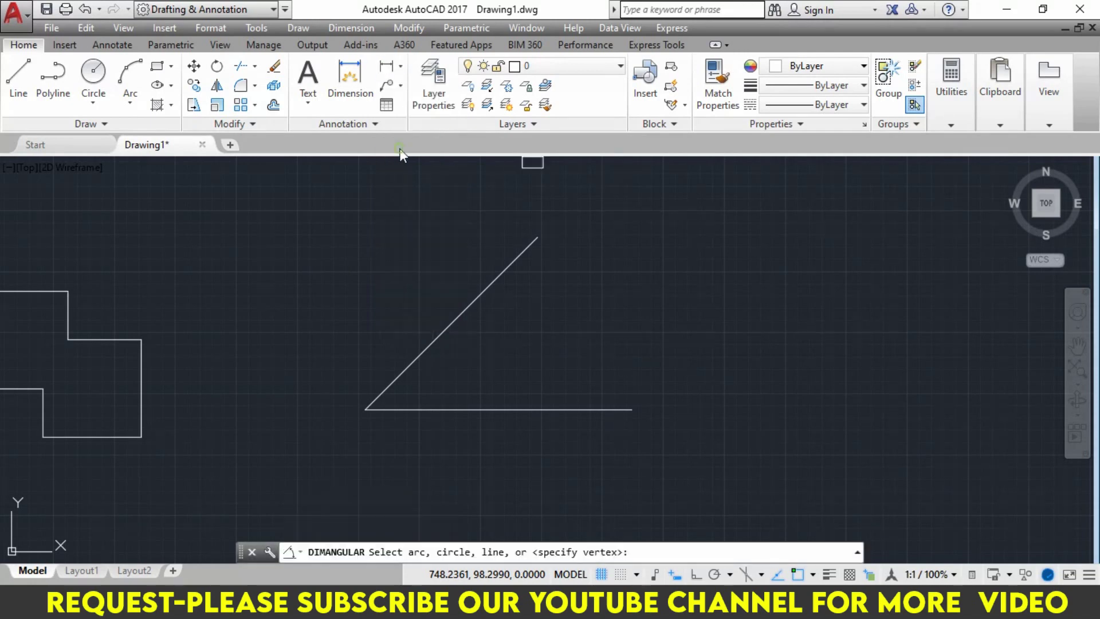
click(462, 312)
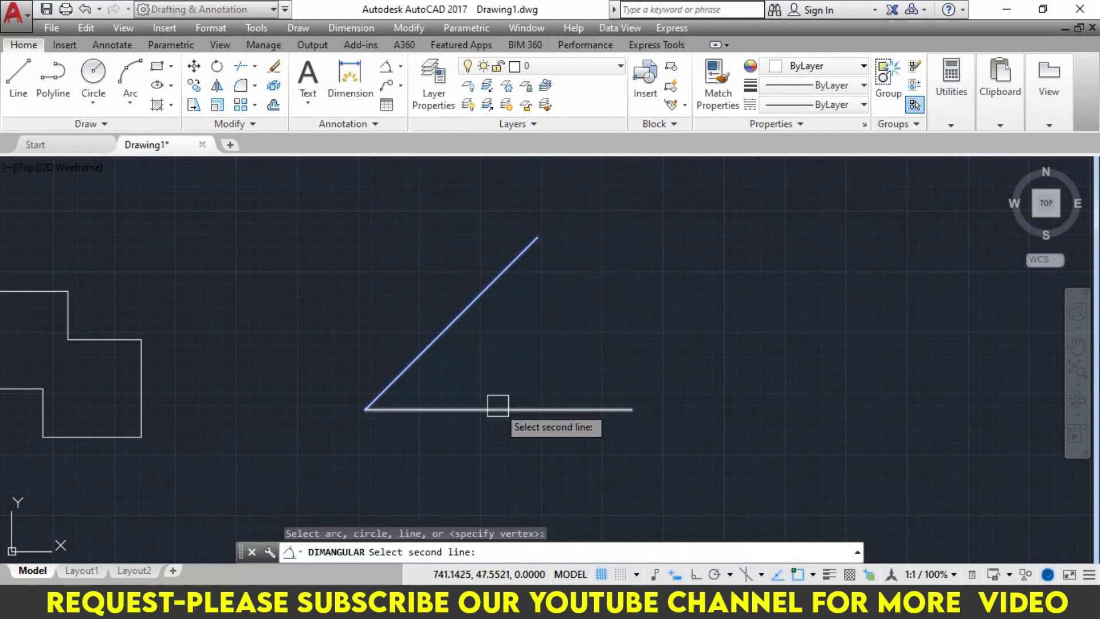
click(498, 408)
click(499, 358)
scroll(499, 358, up, 5)
scroll(489, 361, up, 5)
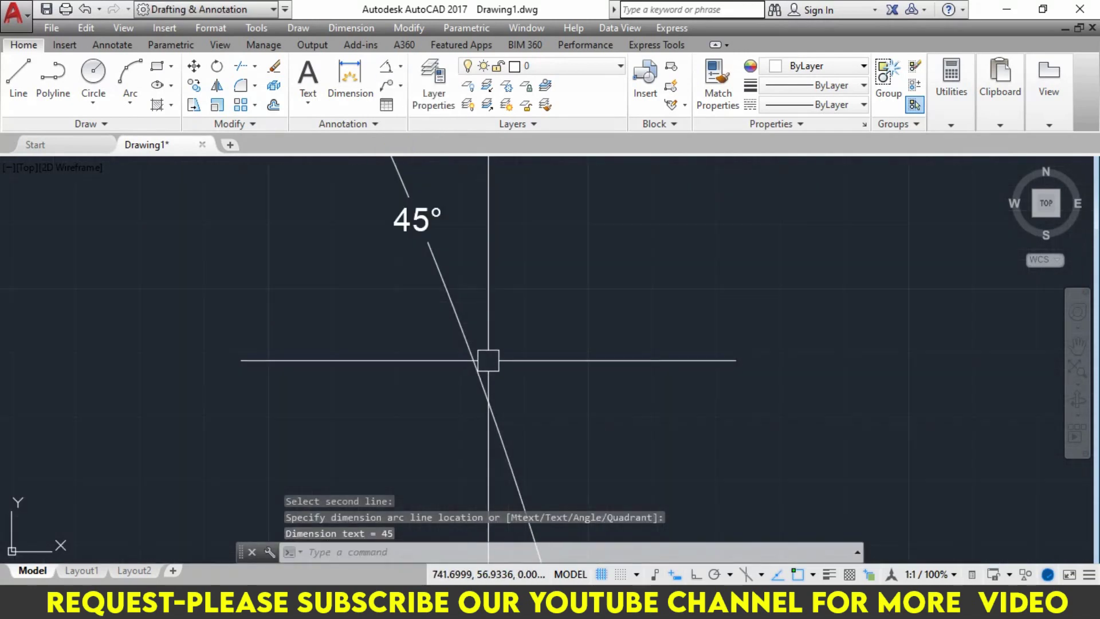
mouse_move(489, 361)
middle_down()
mouse_move(453, 260)
mouse_move(491, 343)
middle_up()
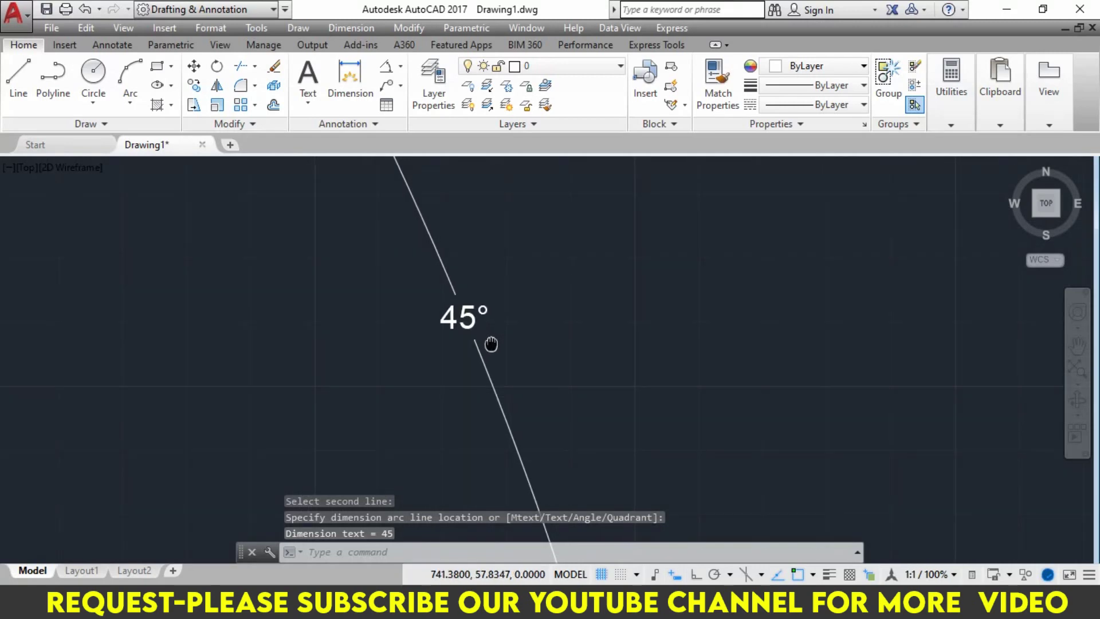
Pan and zoom to move the triangle aside and show blank drawing space
scroll(491, 335, down, 3)
scroll(491, 331, down, 3)
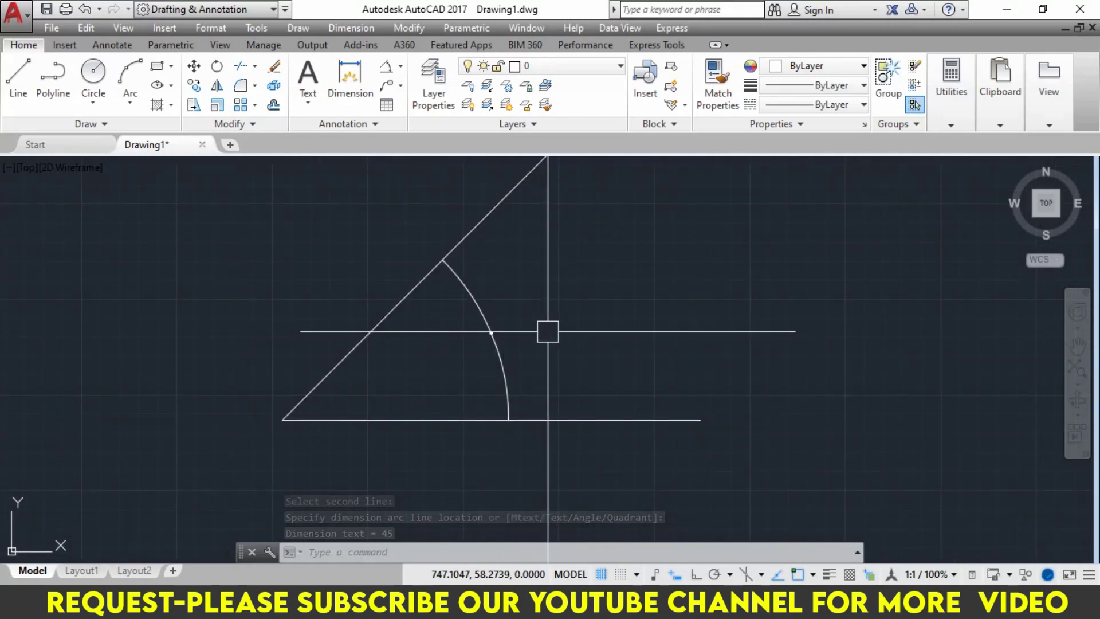
middle_drag(547, 331, 555, 346)
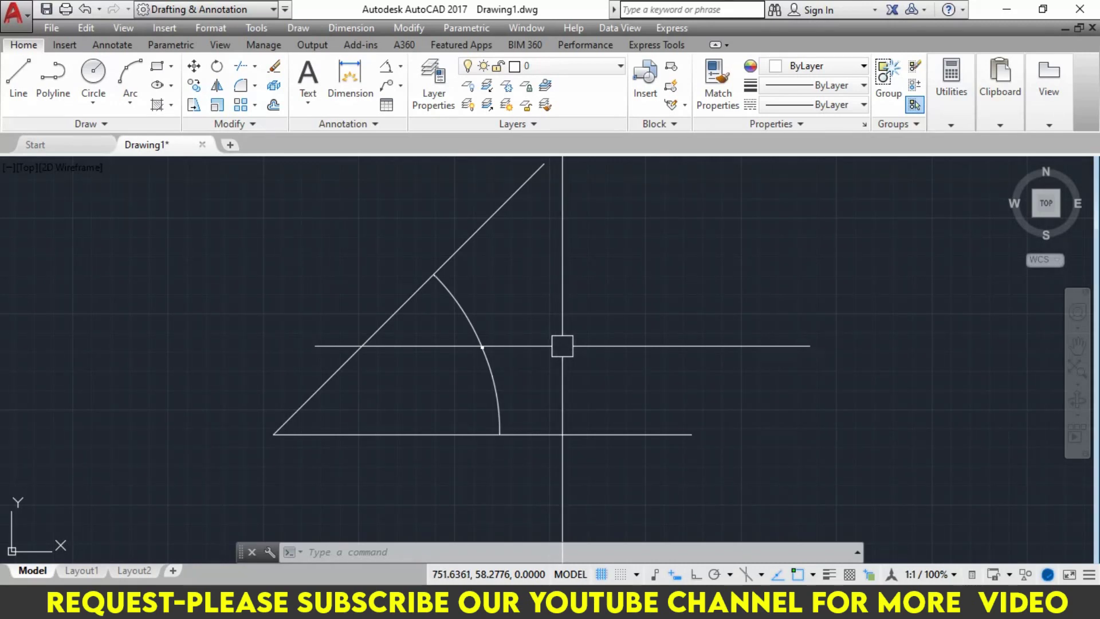
scroll(562, 345, down, 2)
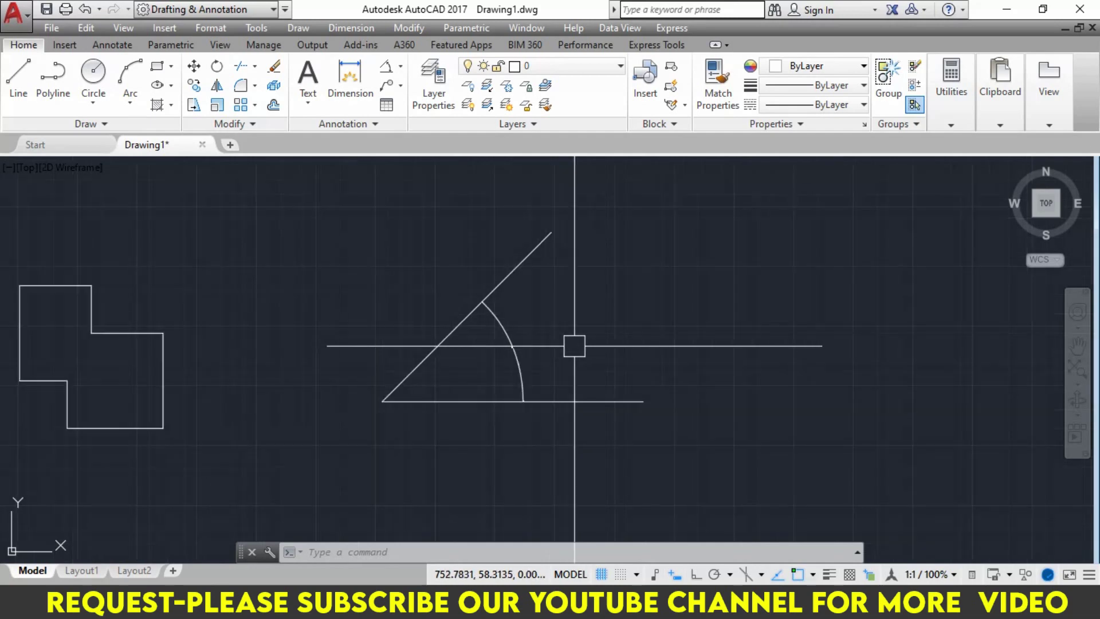
middle_drag(572, 344, 199, 331)
scroll(321, 367, up, 2)
middle_drag(540, 354, 293, 361)
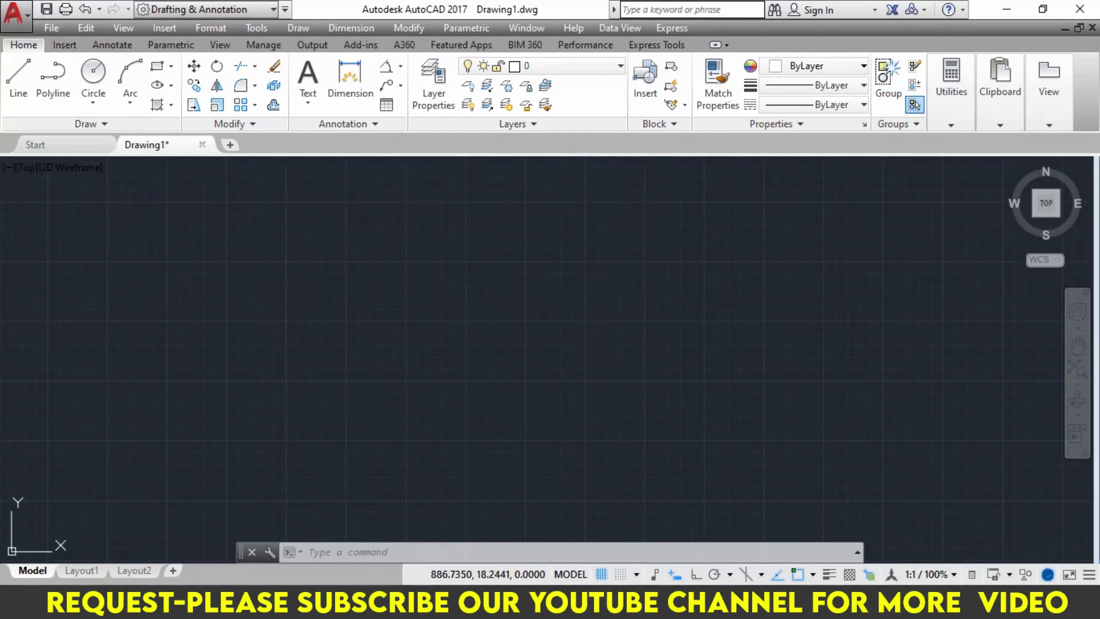
Scroll the civil print PDF down to the Exercise 02 drawings on page 2
click(412, 536)
scroll(578, 339, down, 2)
scroll(578, 338, down, 3)
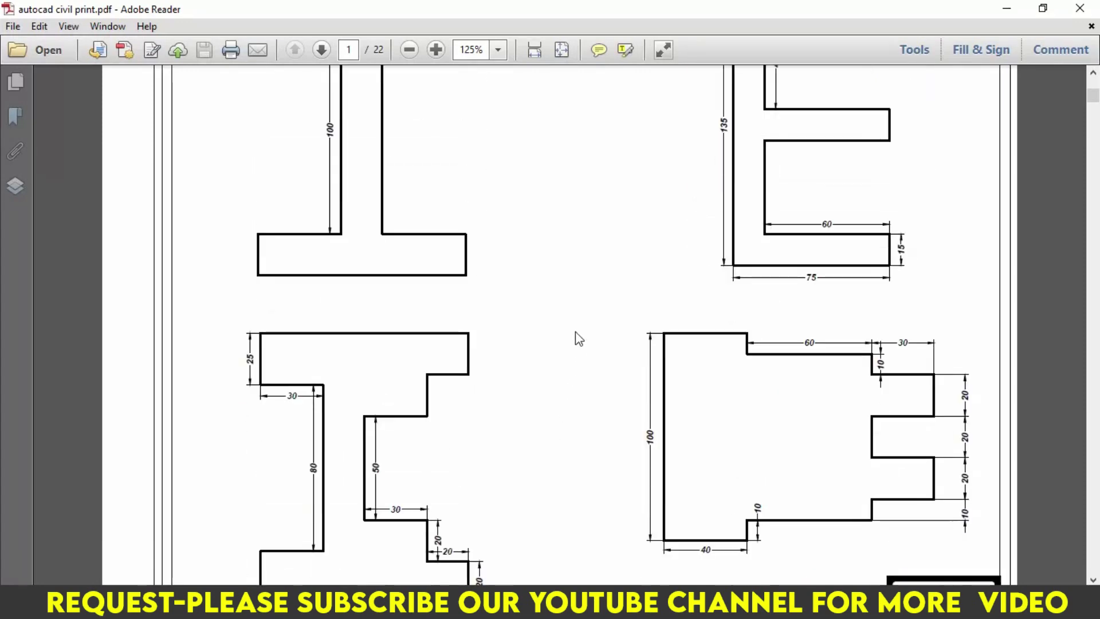
scroll(577, 338, down, 3)
scroll(578, 338, down, 3)
scroll(577, 338, down, 3)
scroll(575, 332, down, 3)
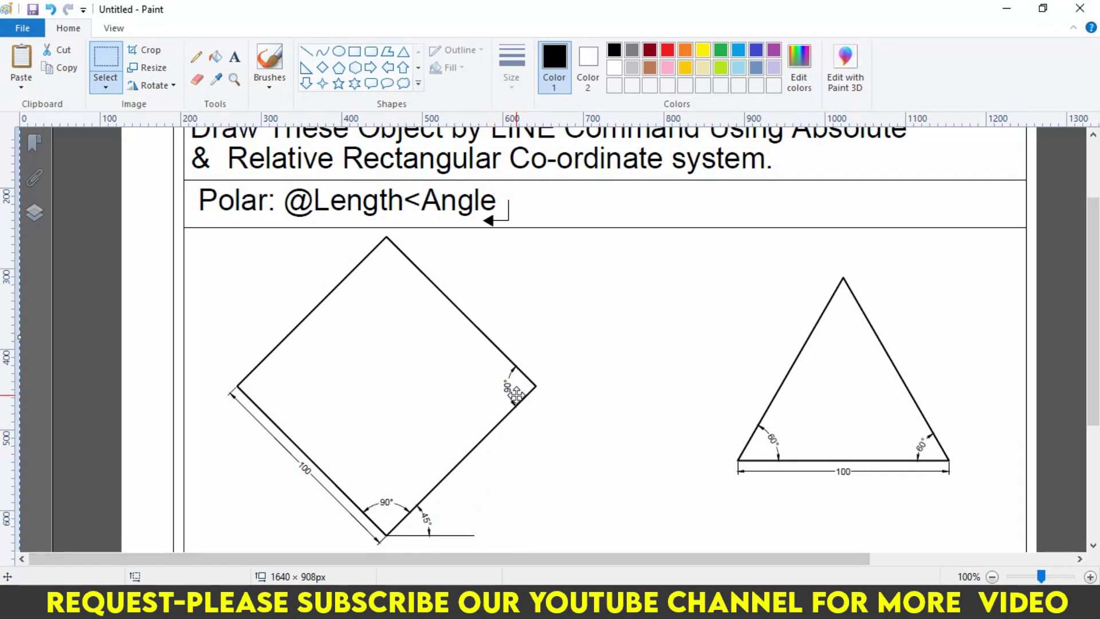
Draw a thick horizontal base line and retrace the diamond's 45° side
click(305, 53)
scroll(375, 410, down, 3)
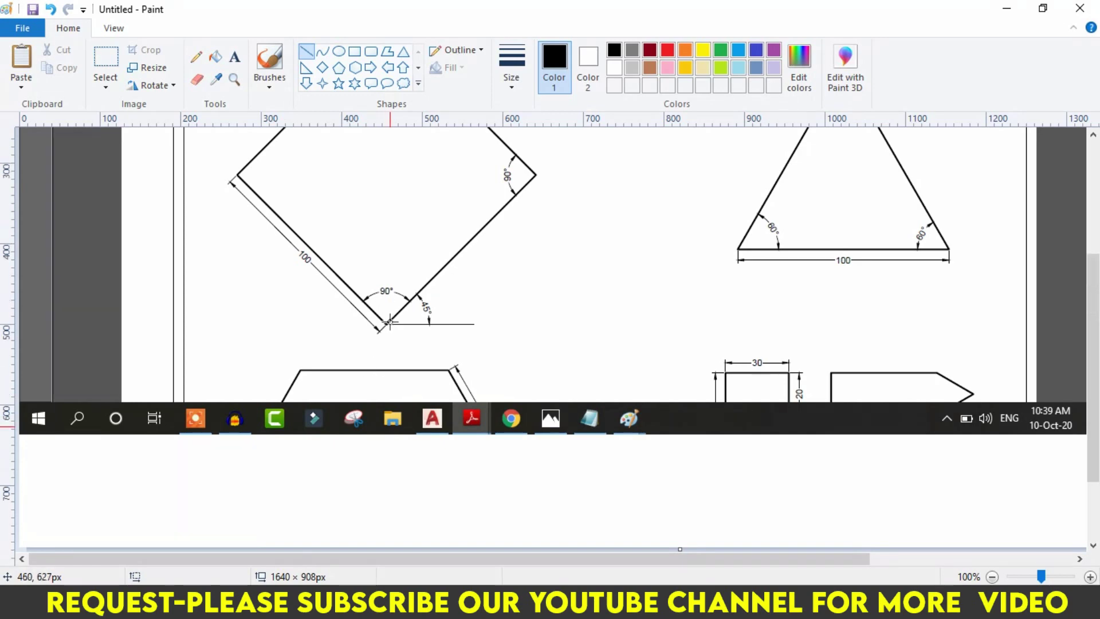
drag(386, 429, 635, 430)
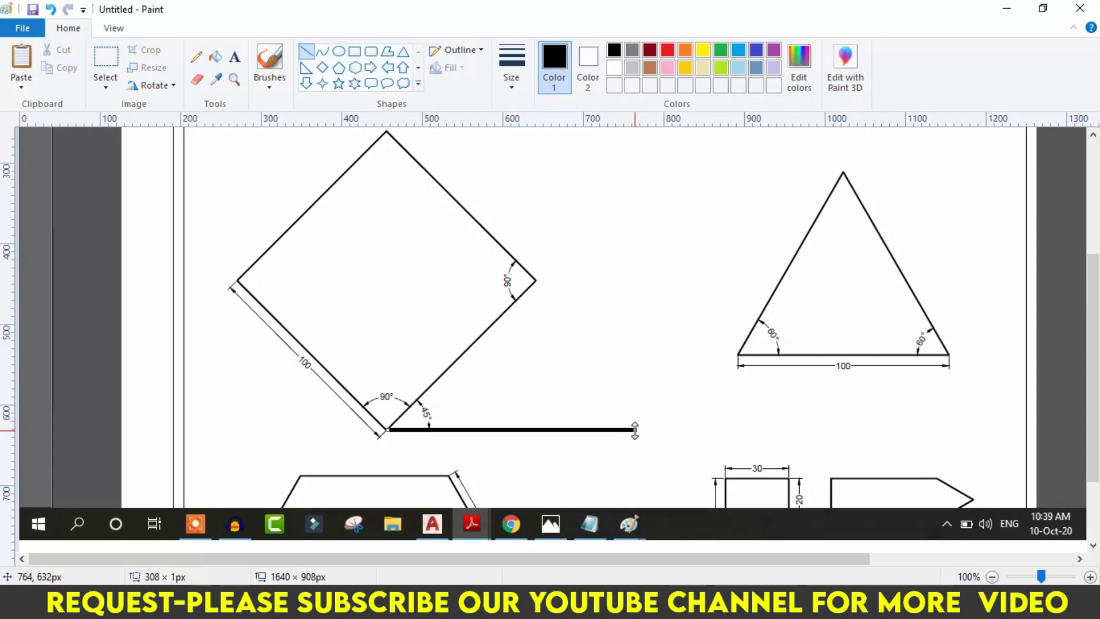
click(361, 431)
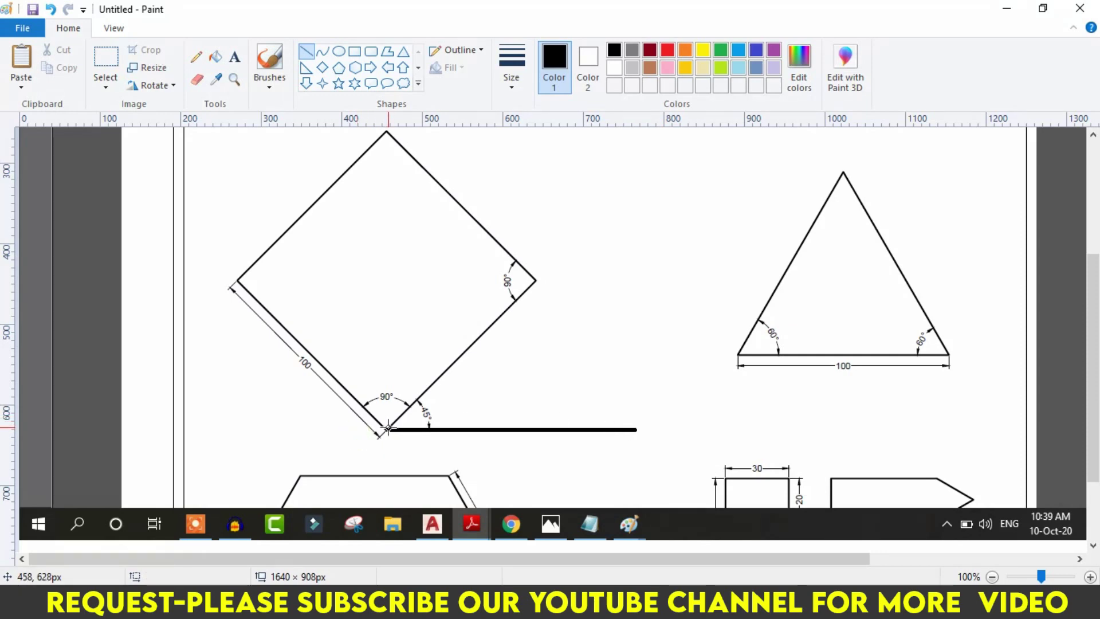
drag(388, 429, 545, 274)
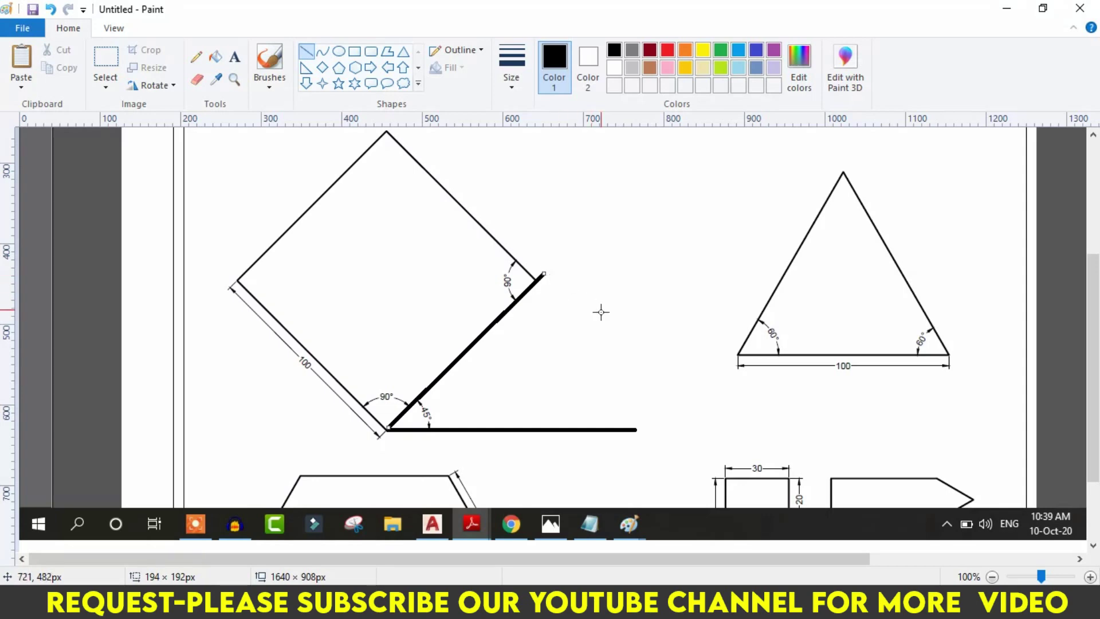
click(615, 338)
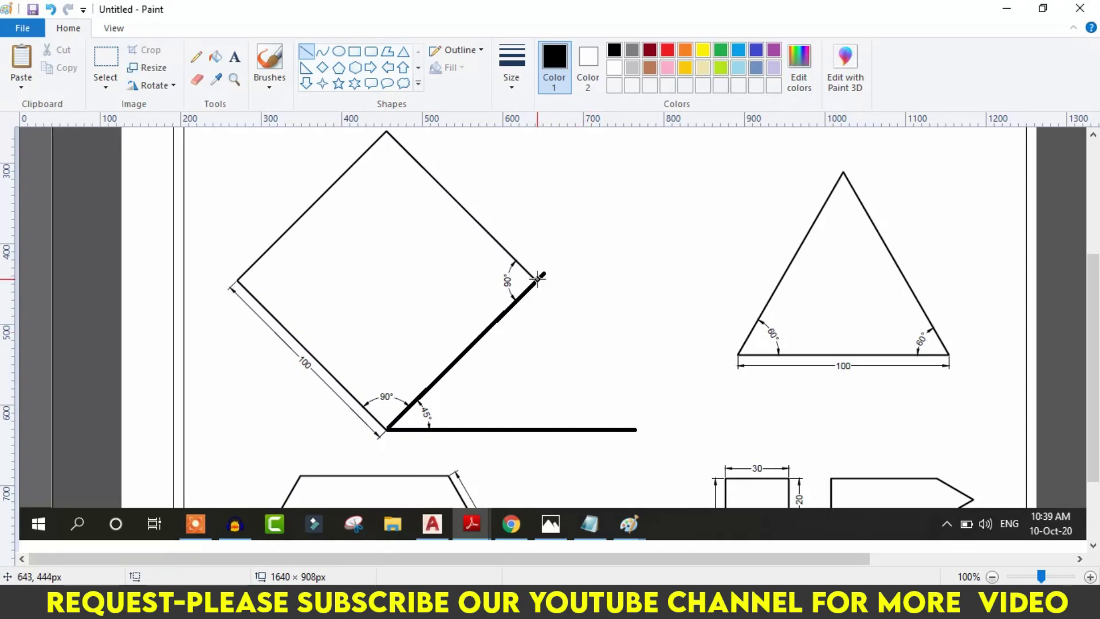
Draw horizontal and vertical reference lines from the diamond's right corner
drag(549, 279, 714, 279)
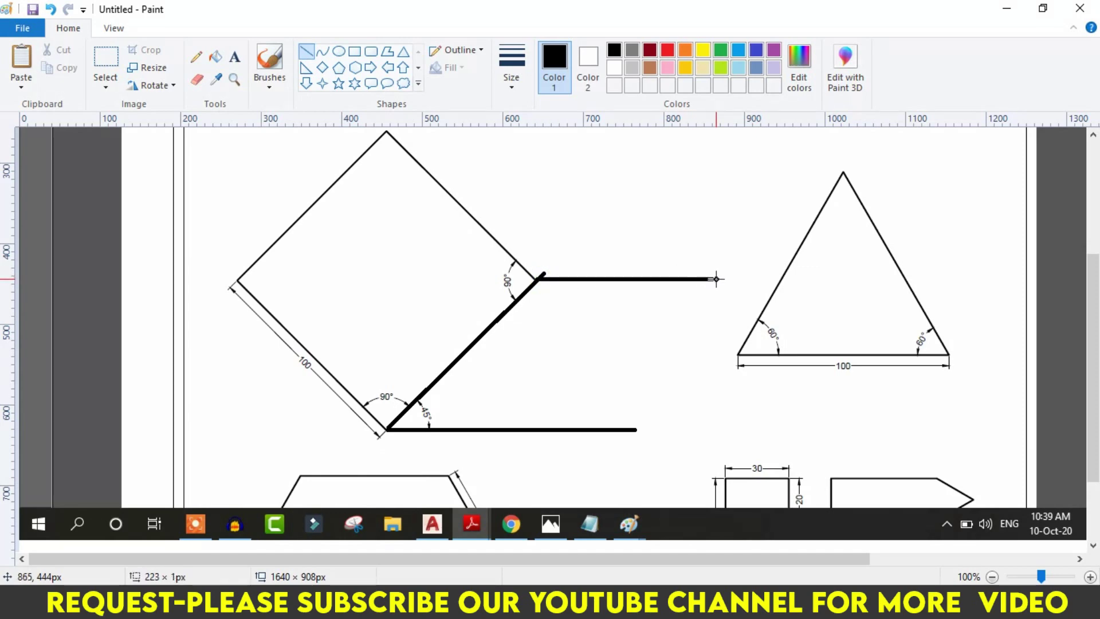
click(542, 299)
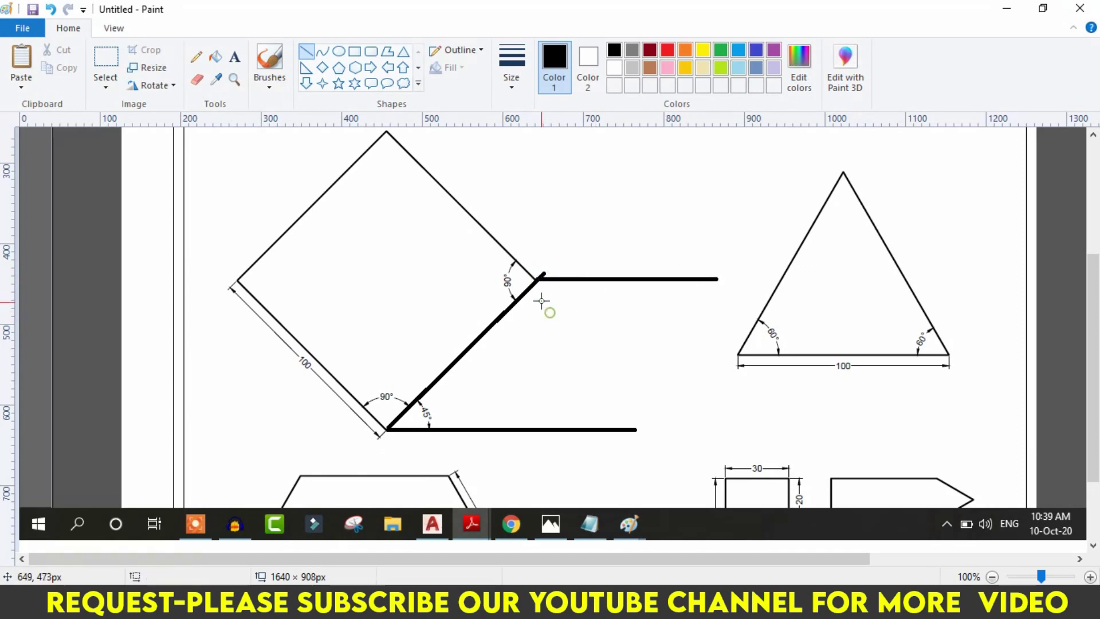
drag(539, 280, 539, 138)
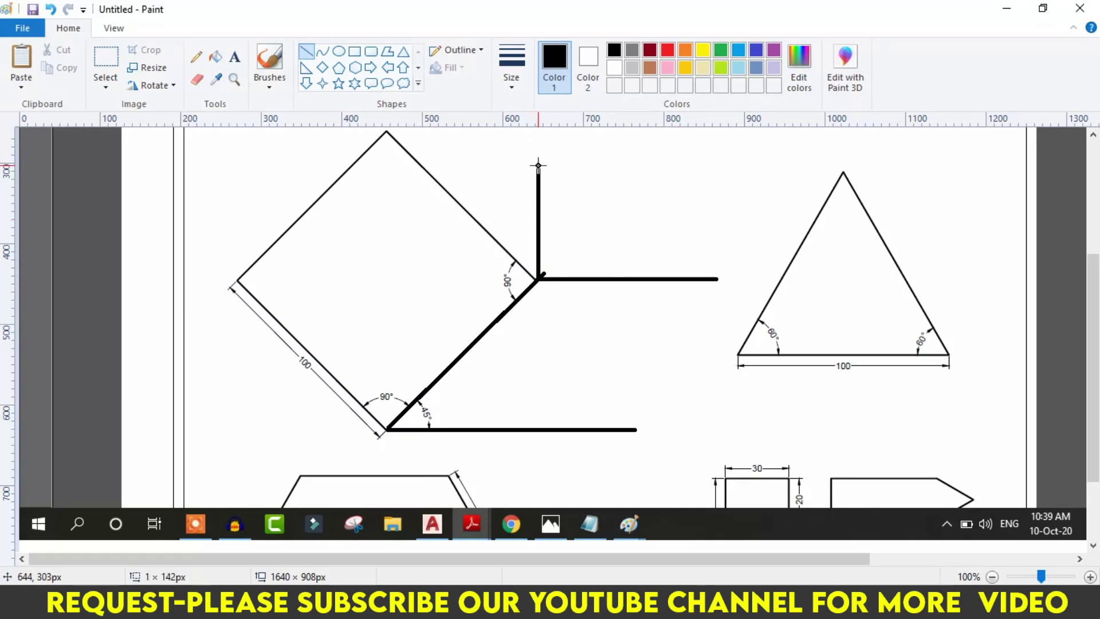
click(615, 244)
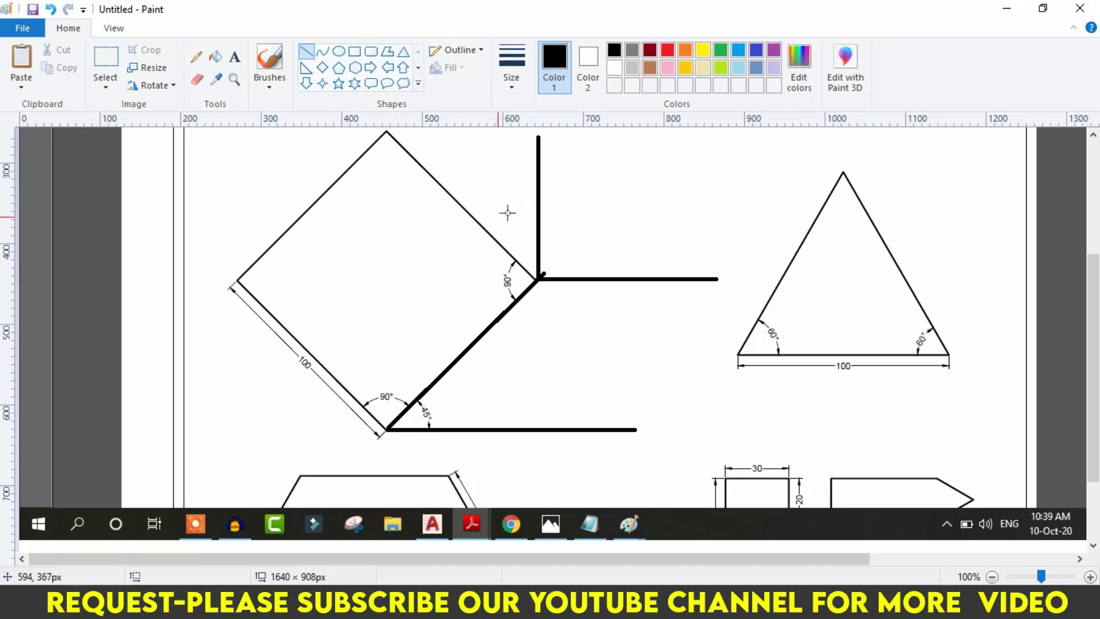
mouse_move(536, 280)
mouse_down()
mouse_move(329, 273)
mouse_move(363, 265)
mouse_up()
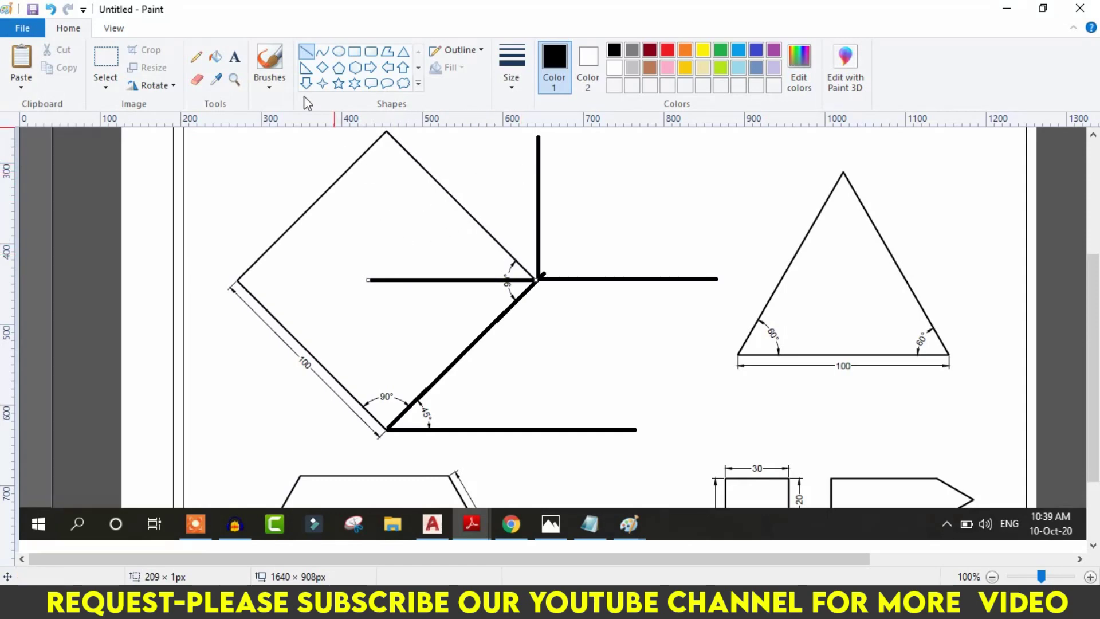
Sketch an angle arc and handwrite 90 inside the diamond
click(196, 57)
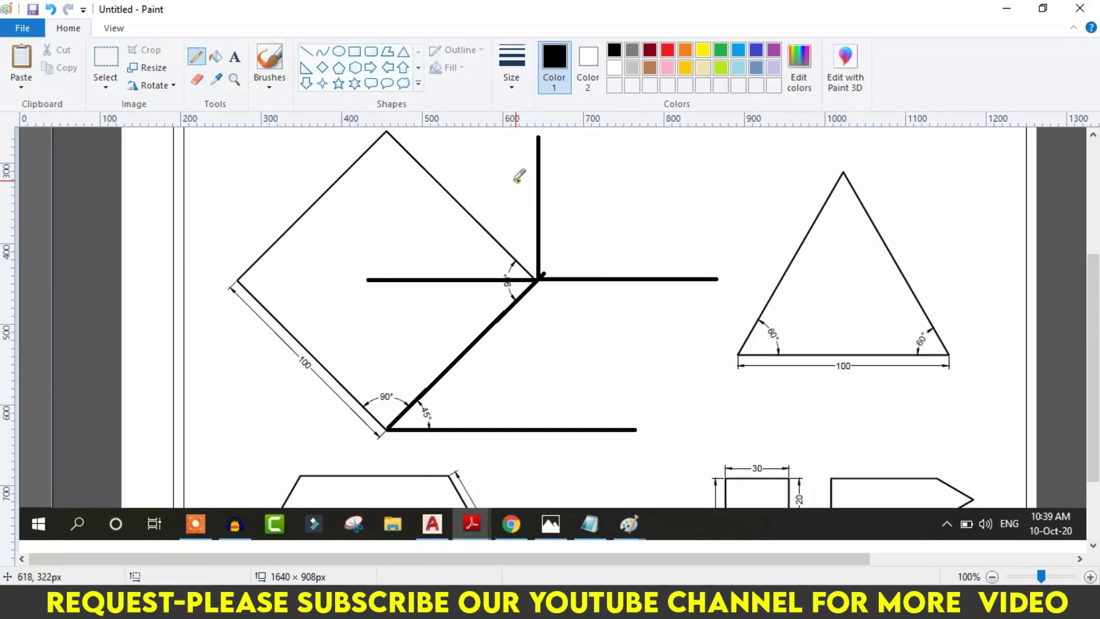
drag(518, 182, 444, 235)
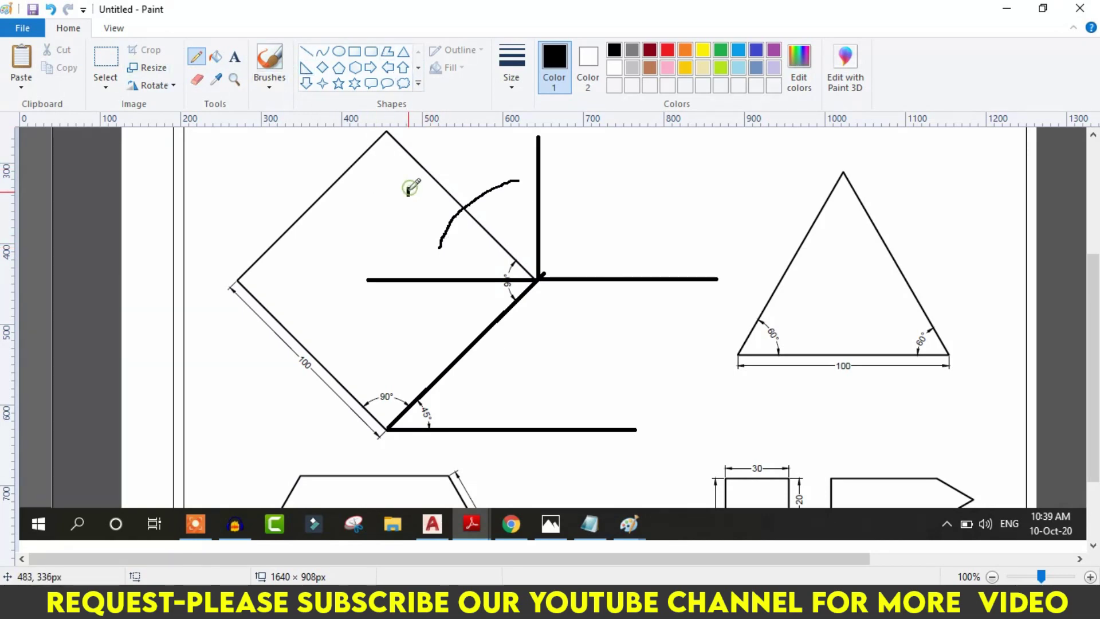
mouse_move(408, 191)
mouse_down()
mouse_move(420, 207)
mouse_move(413, 197)
mouse_move(427, 181)
mouse_up()
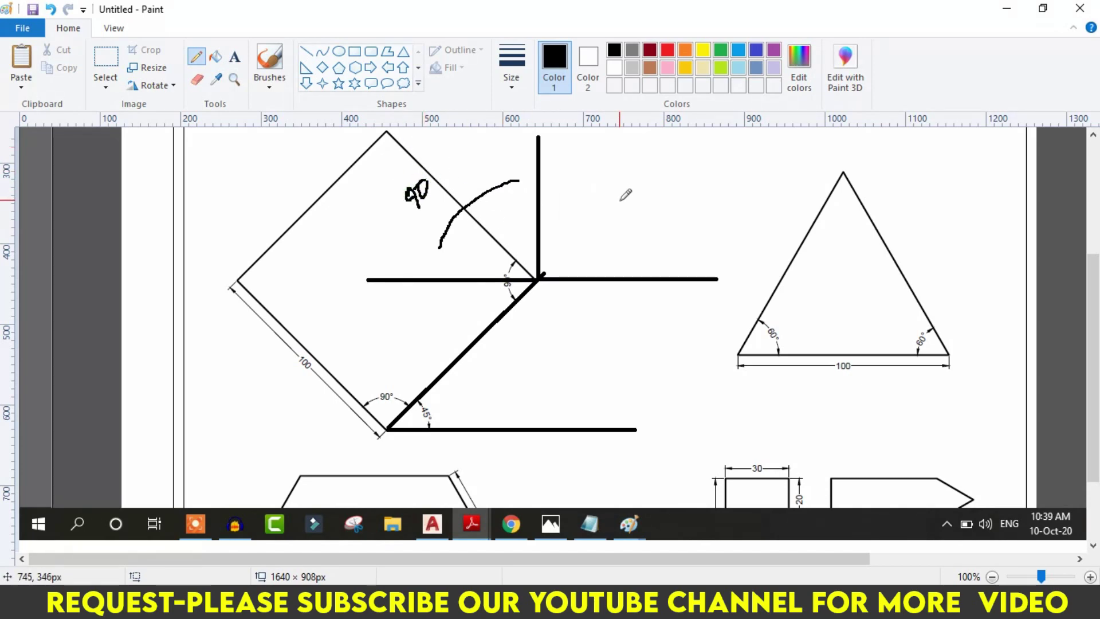
Add a red arc with a 90+45 angle note, then return to AutoCAD
click(667, 50)
drag(486, 224, 600, 264)
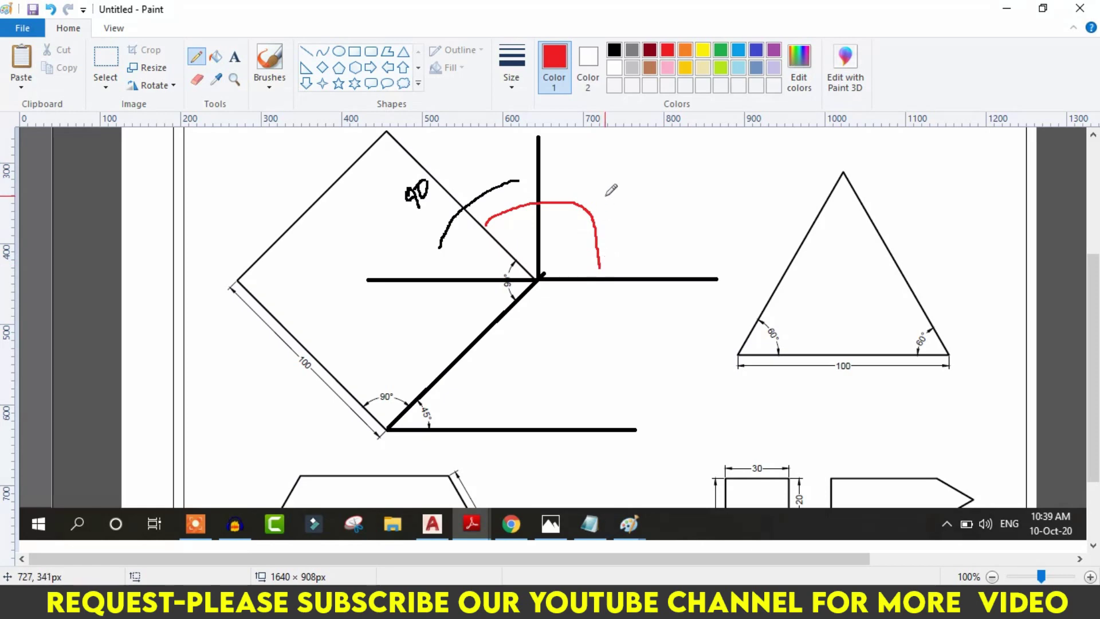
mouse_move(618, 194)
mouse_down()
mouse_move(631, 225)
mouse_move(627, 192)
mouse_move(665, 195)
mouse_move(656, 187)
mouse_up()
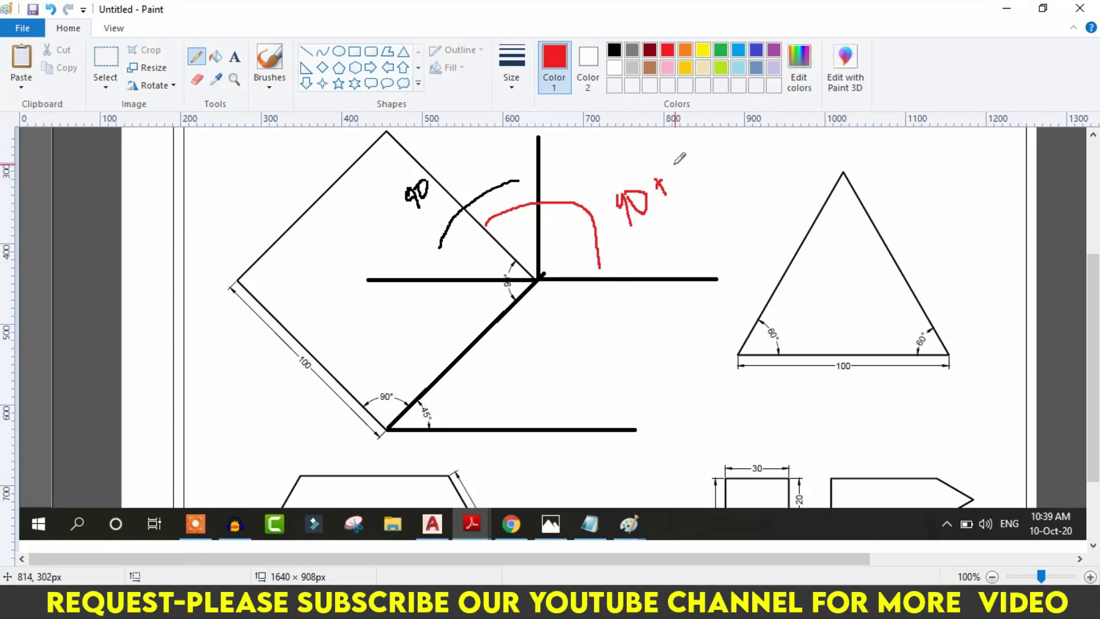
drag(669, 172, 683, 187)
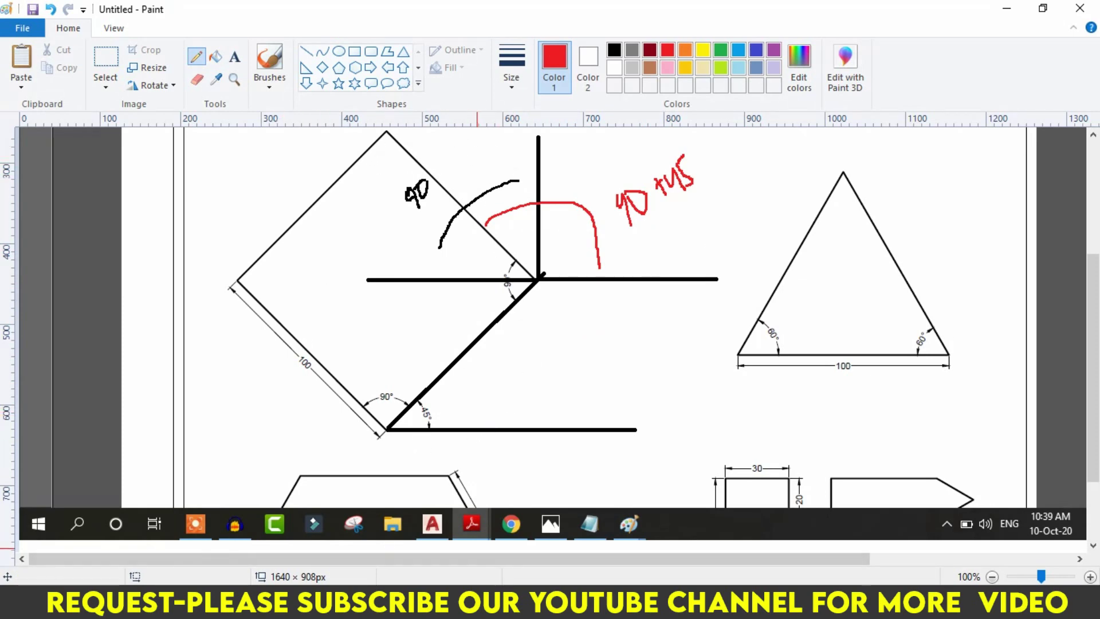
click(471, 523)
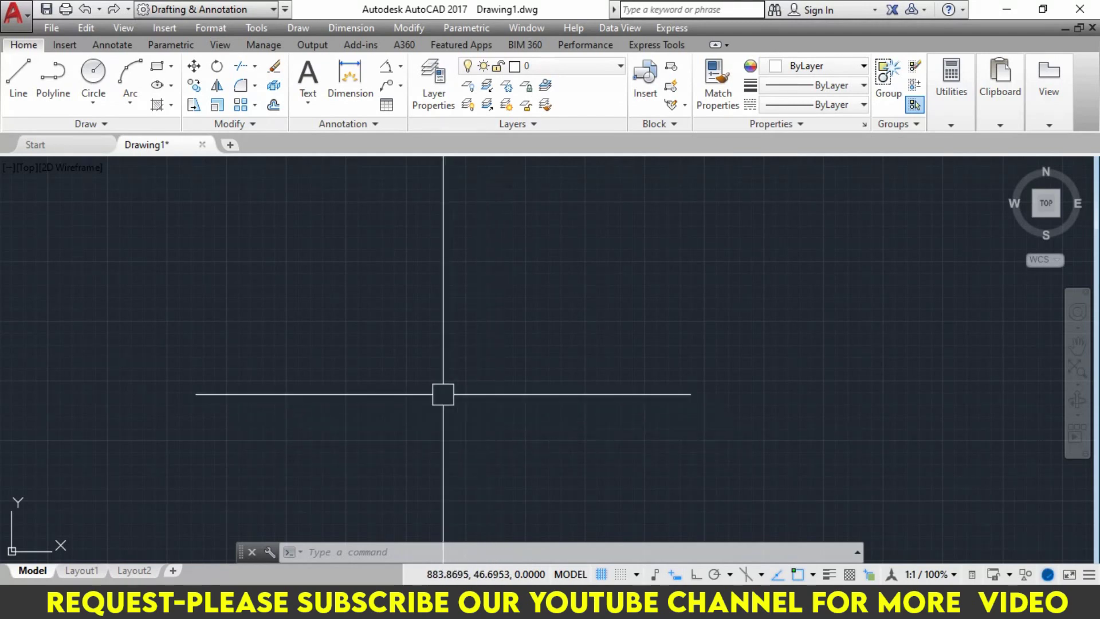
text(L)
key(Return)
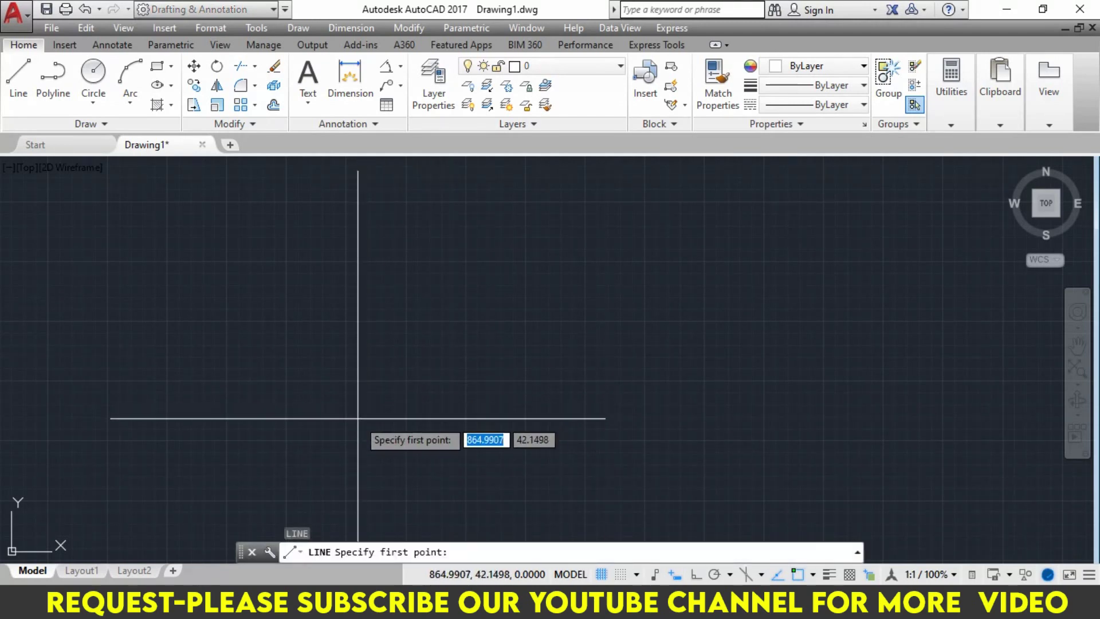
click(347, 433)
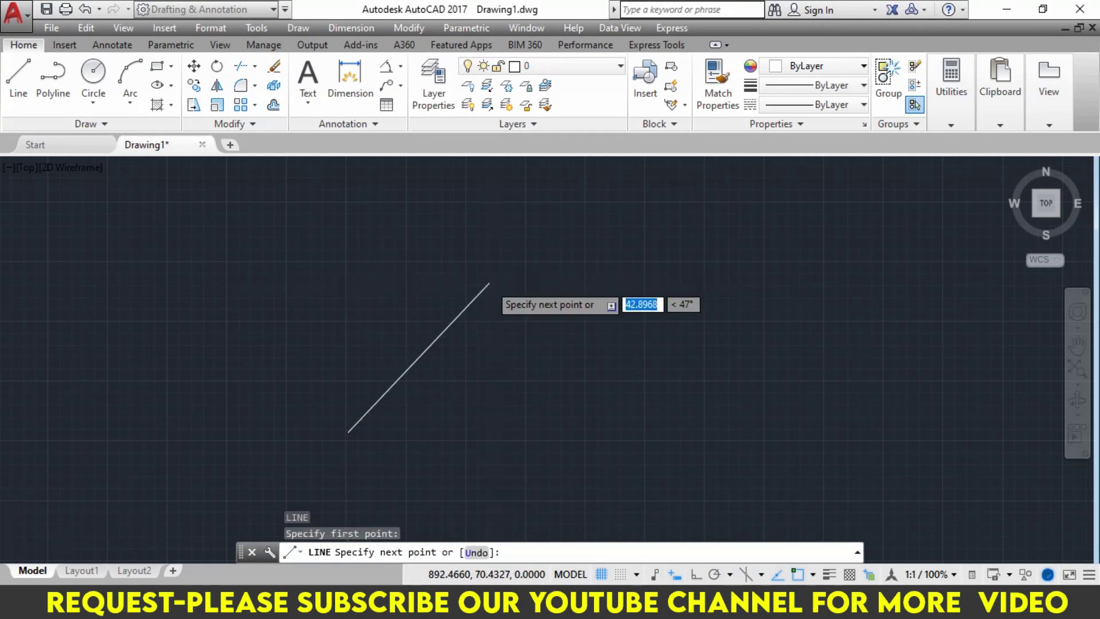
scroll(489, 282, down, 3)
scroll(421, 384, up, 3)
scroll(425, 378, down, 3)
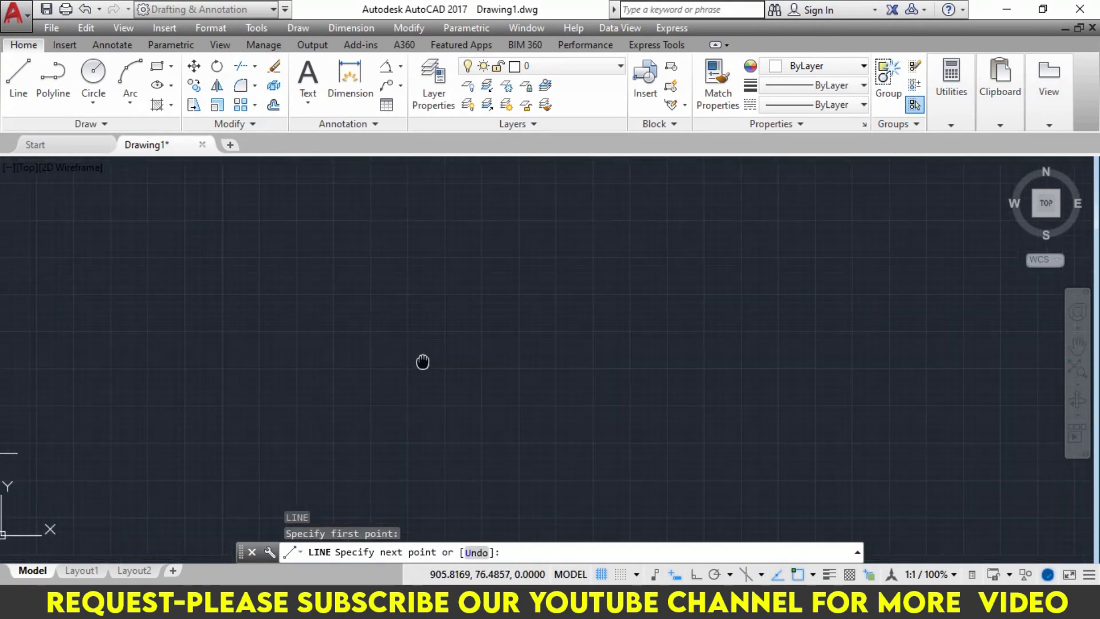
scroll(429, 364, up, 3)
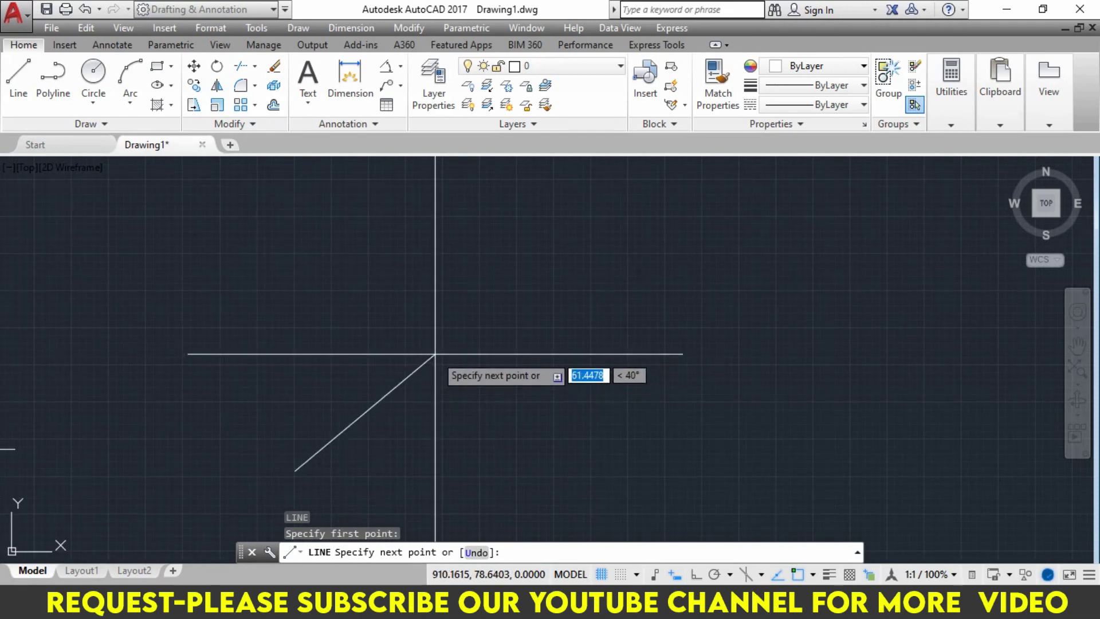
text(@)
text(100)
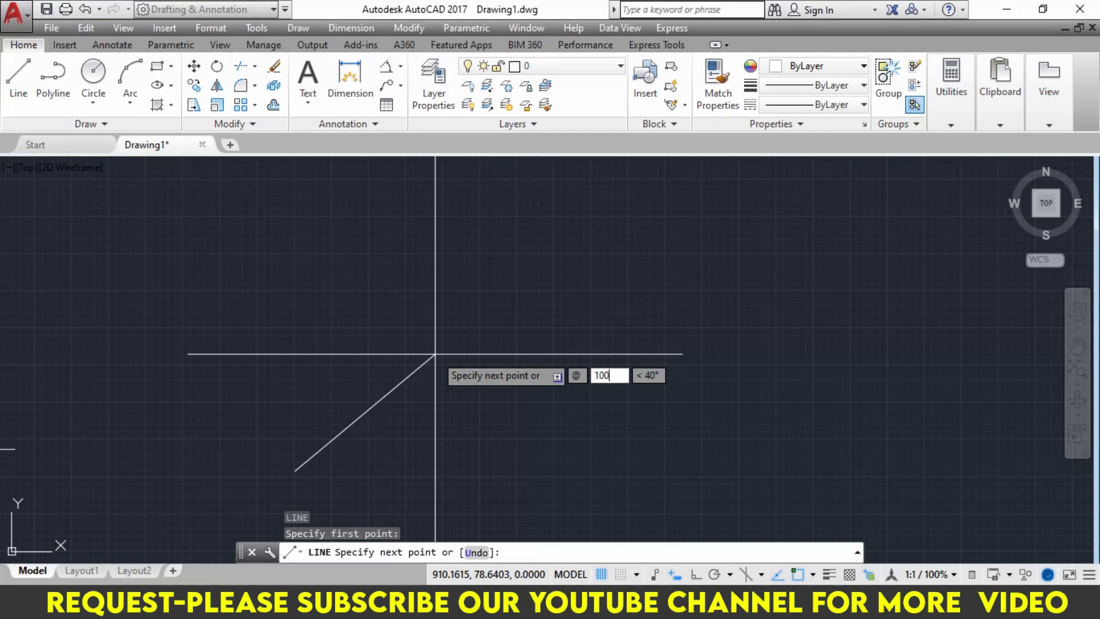
key(Tab)
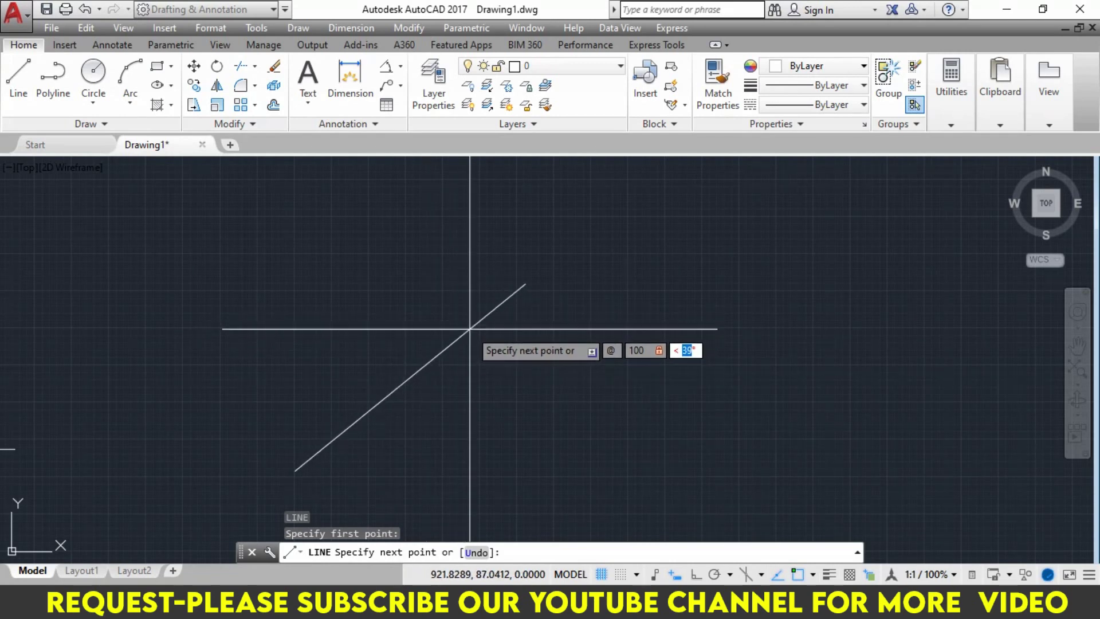
text(45)
key(Return)
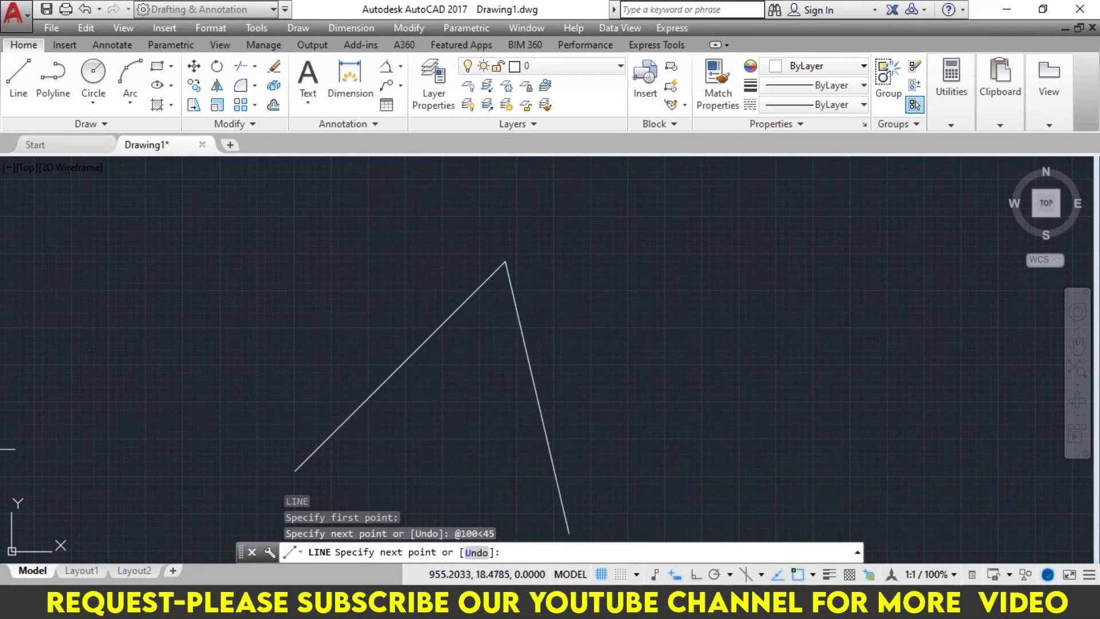
mouse_move(550, 523)
click(521, 510)
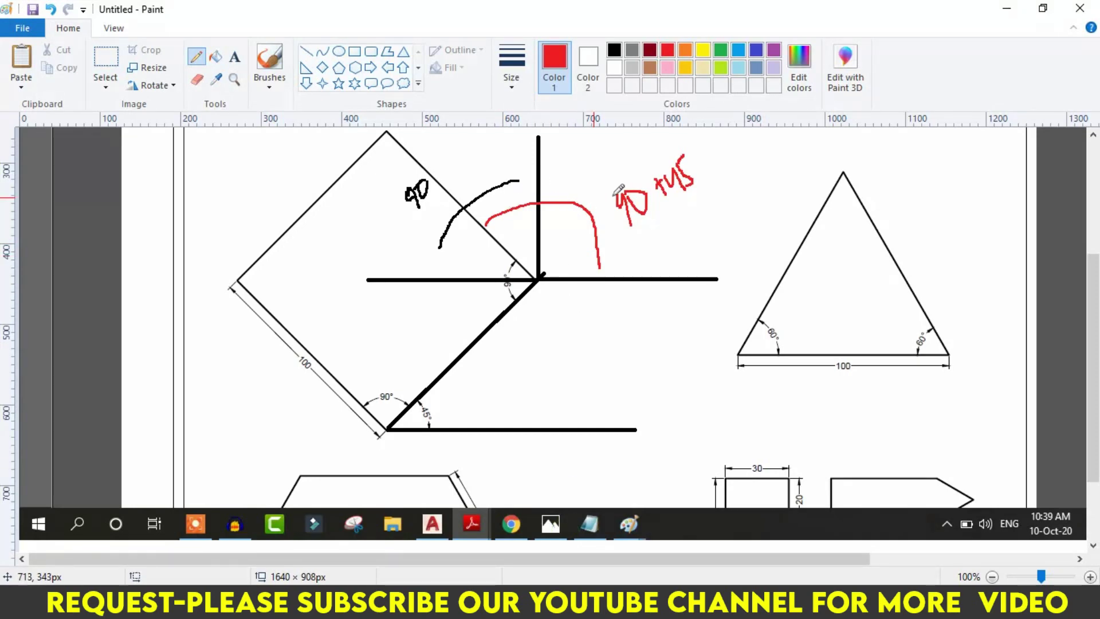
Underline the red angle note in Paint and start writing the 135 total beneath it
drag(712, 184, 630, 240)
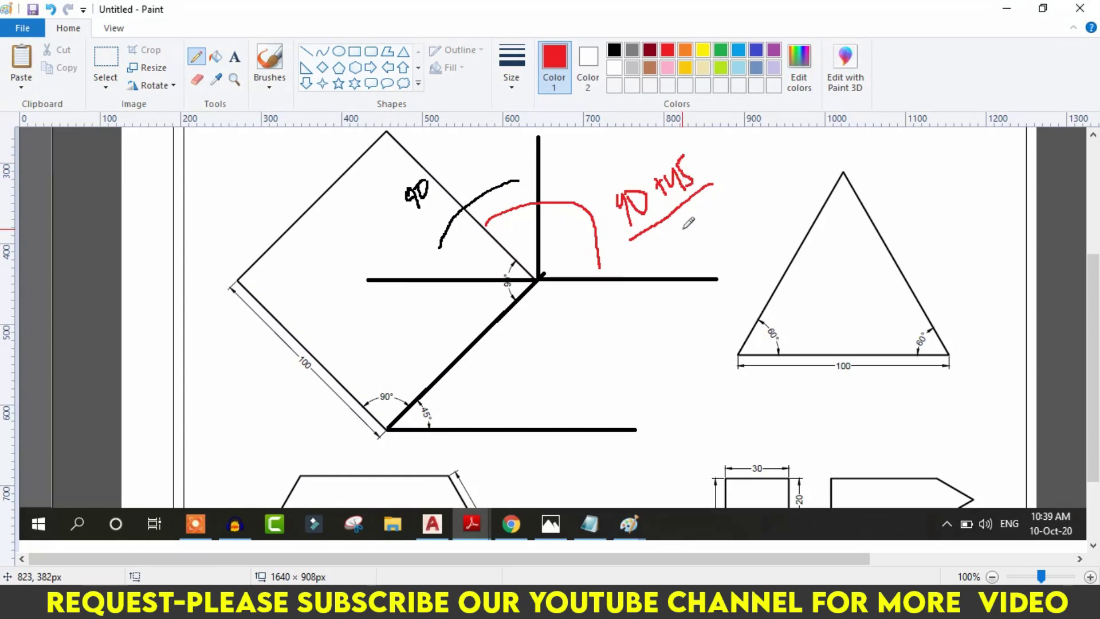
mouse_move(679, 226)
mouse_down()
mouse_move(693, 247)
mouse_move(699, 217)
mouse_move(700, 241)
mouse_move(723, 224)
mouse_move(711, 219)
mouse_up()
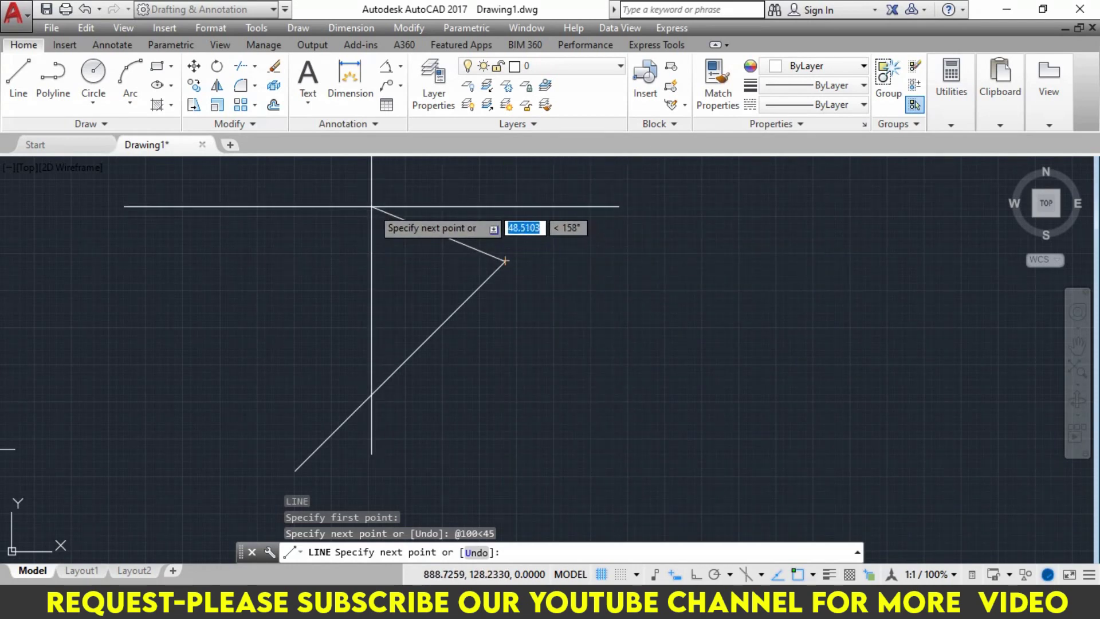
middle_drag(369, 204, 370, 222)
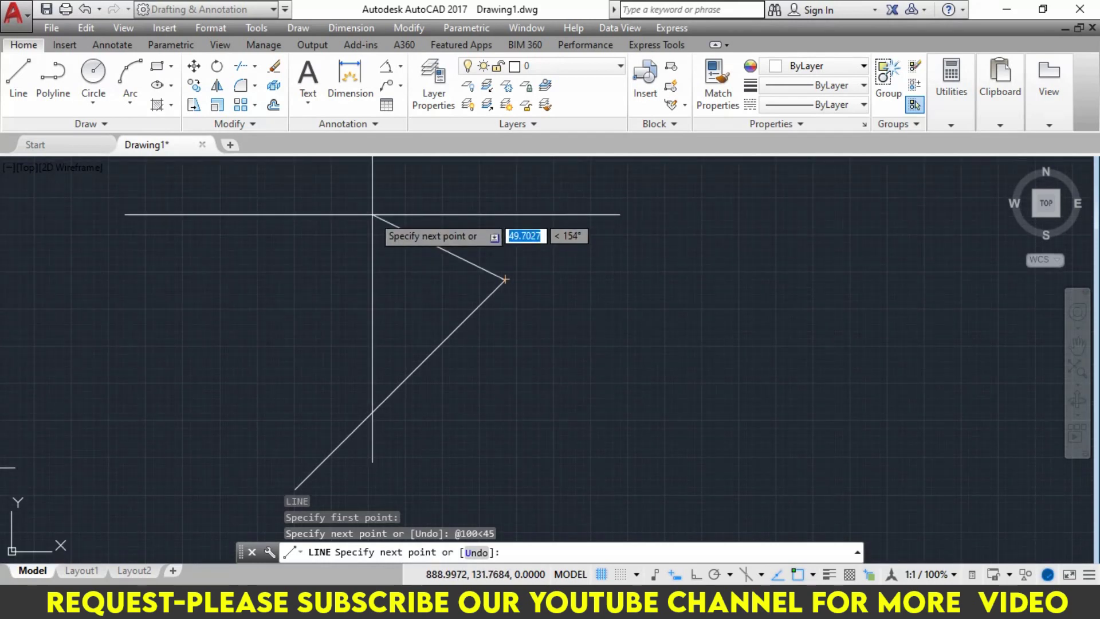
middle_drag(406, 237, 493, 238)
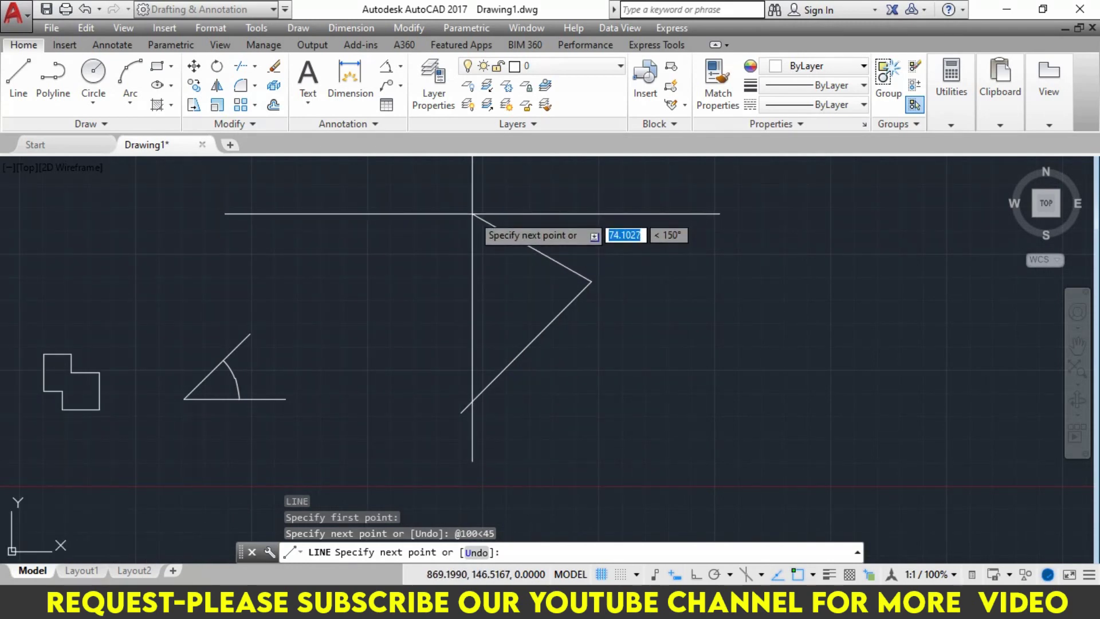
text(@)
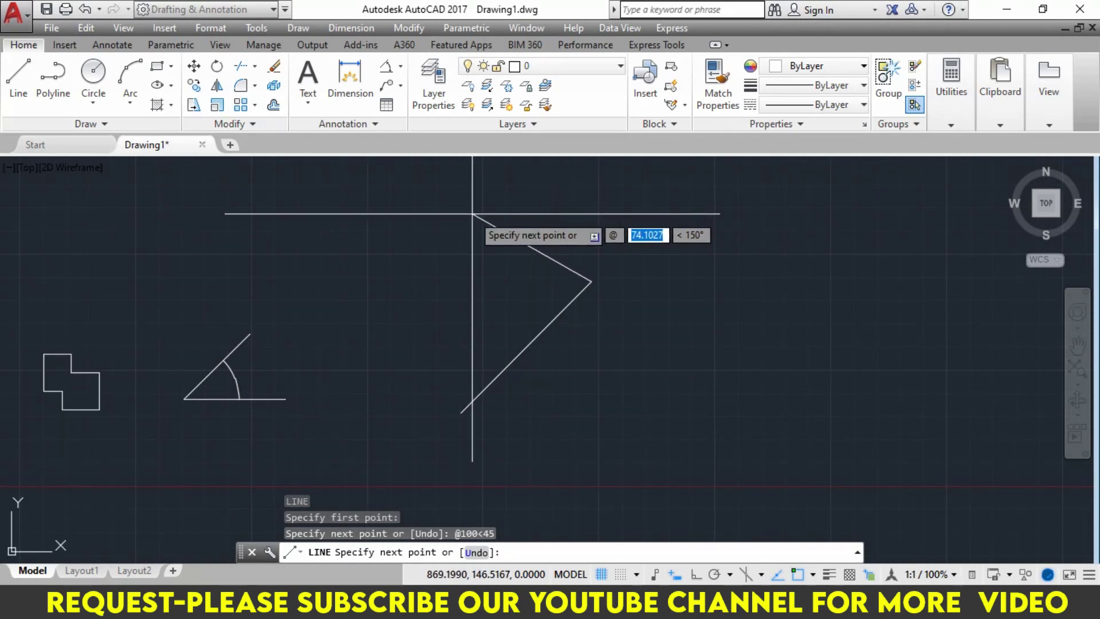
text(100)
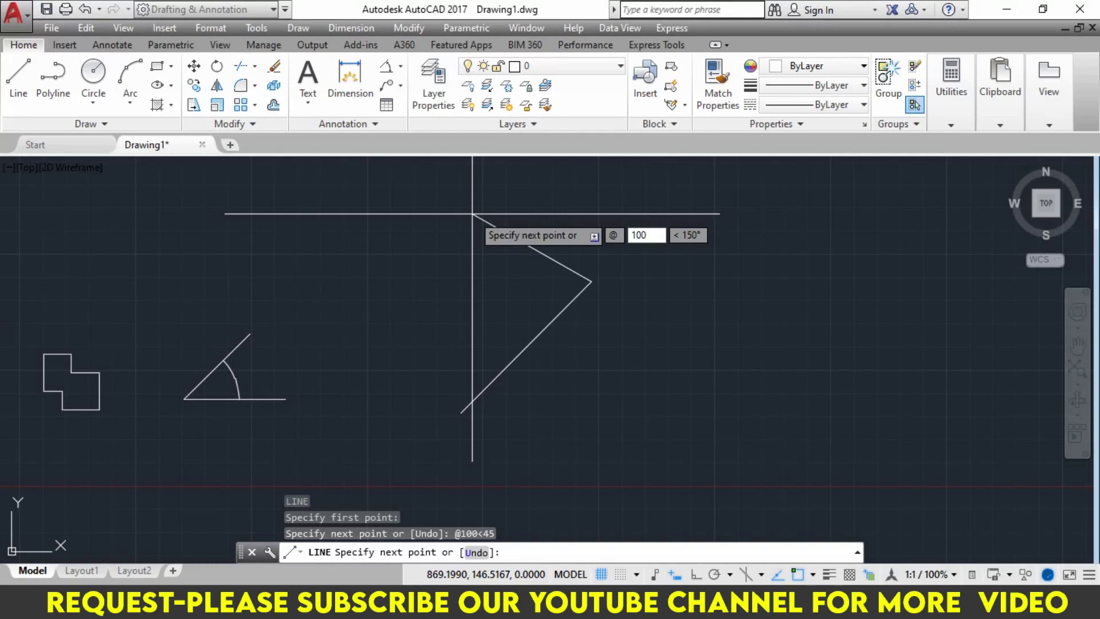
text(< 150°)
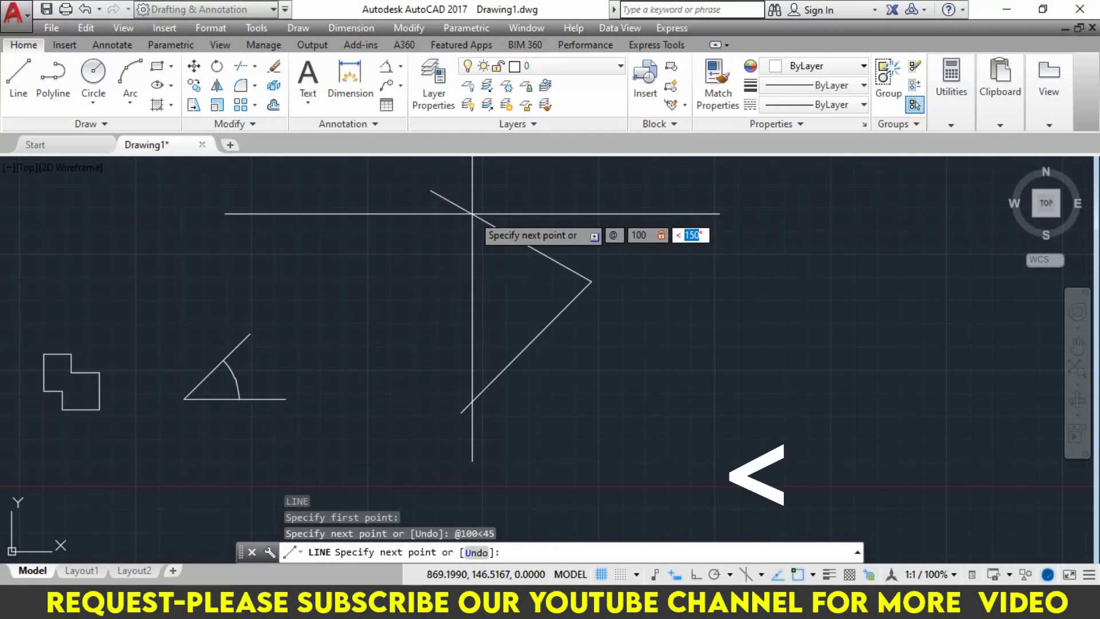
text(135)
key(Return)
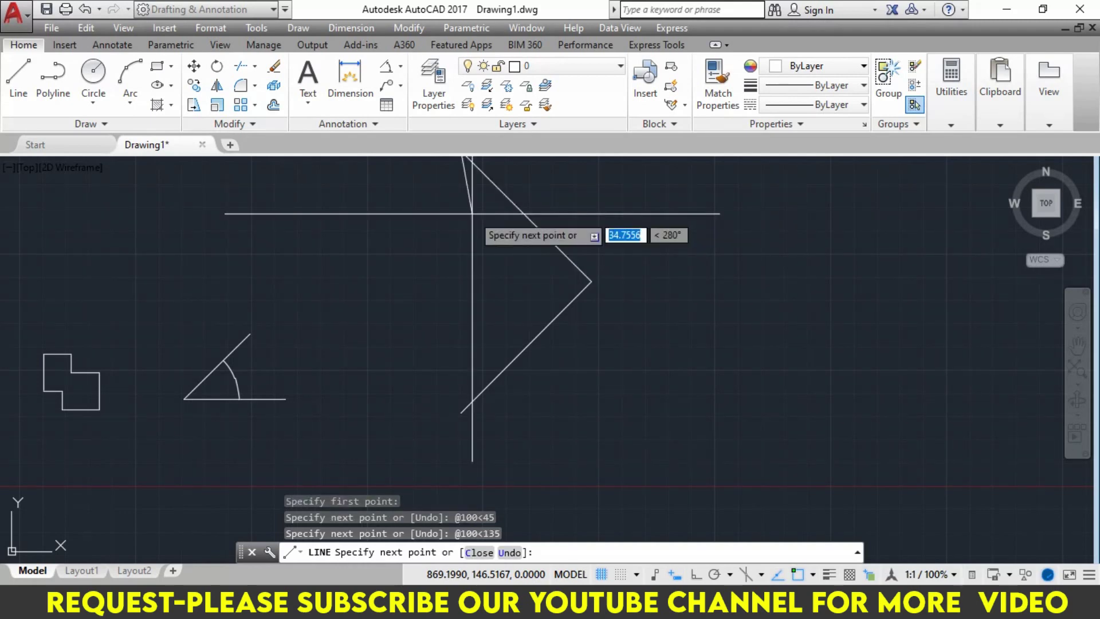
middle_drag(472, 232, 535, 283)
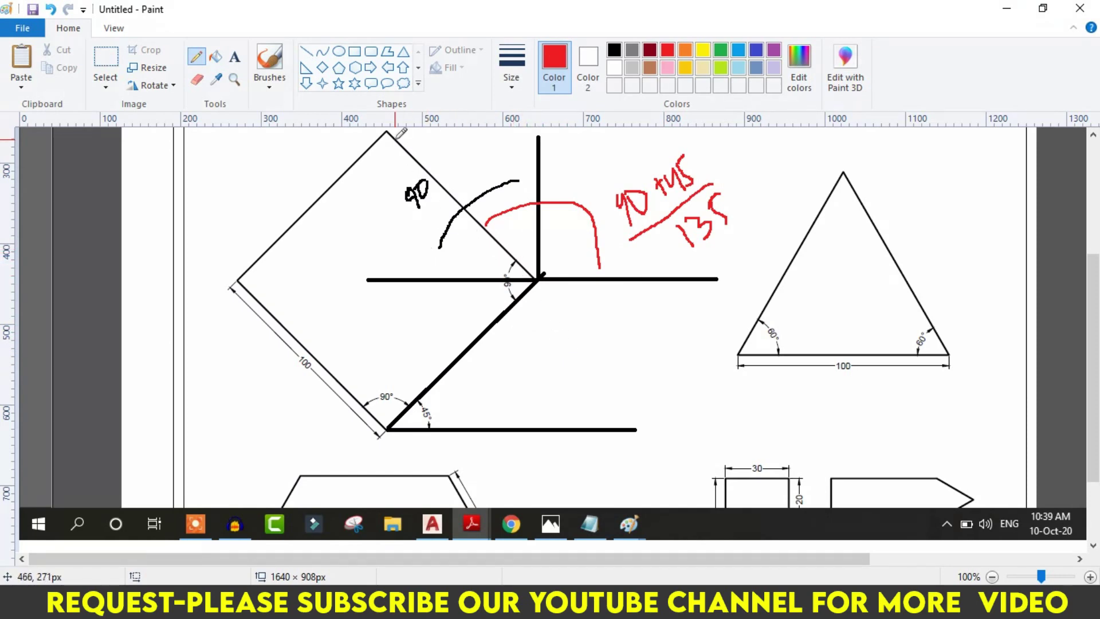
Draw red straight guide lines rightward and upward from the diamond's top corner in Paint
scroll(401, 201, up, 2)
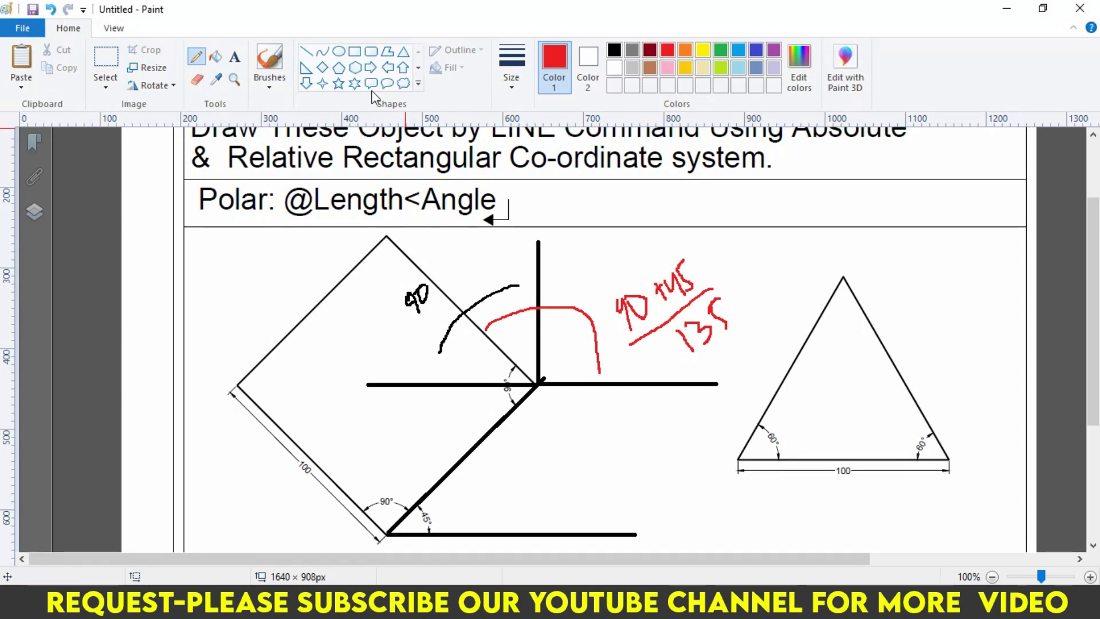
click(306, 51)
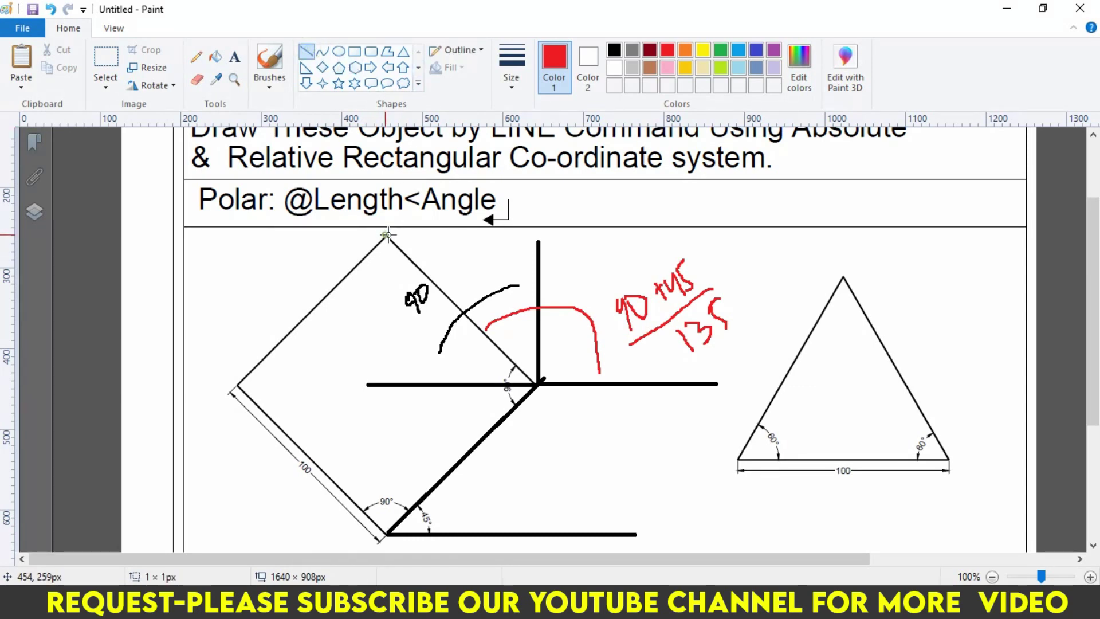
shift+drag(387, 235, 610, 221)
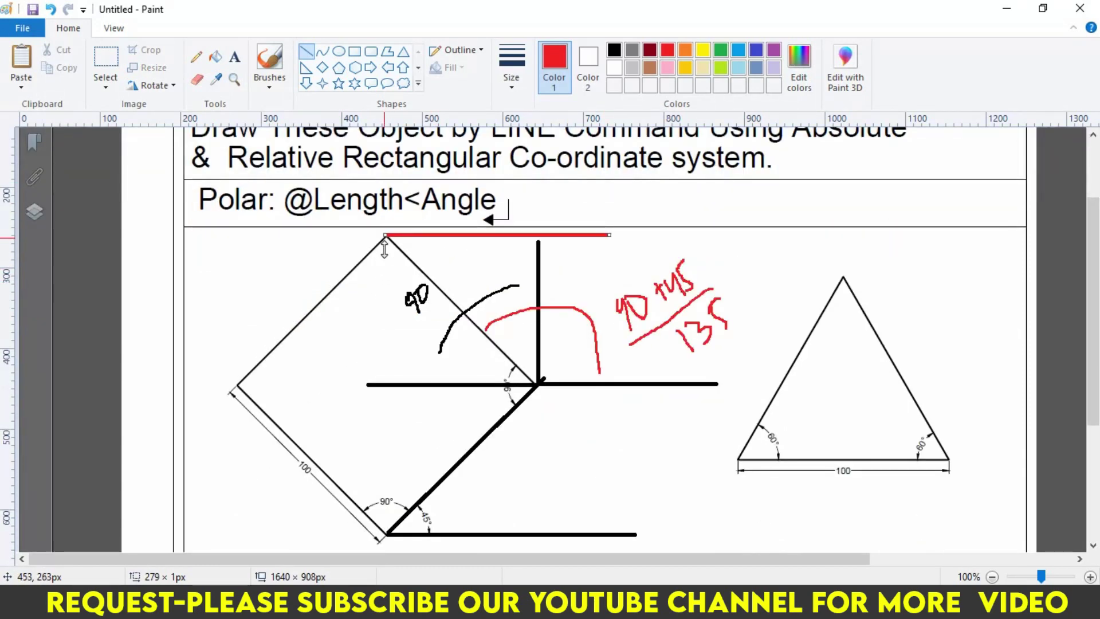
click(384, 257)
drag(386, 234, 386, 139)
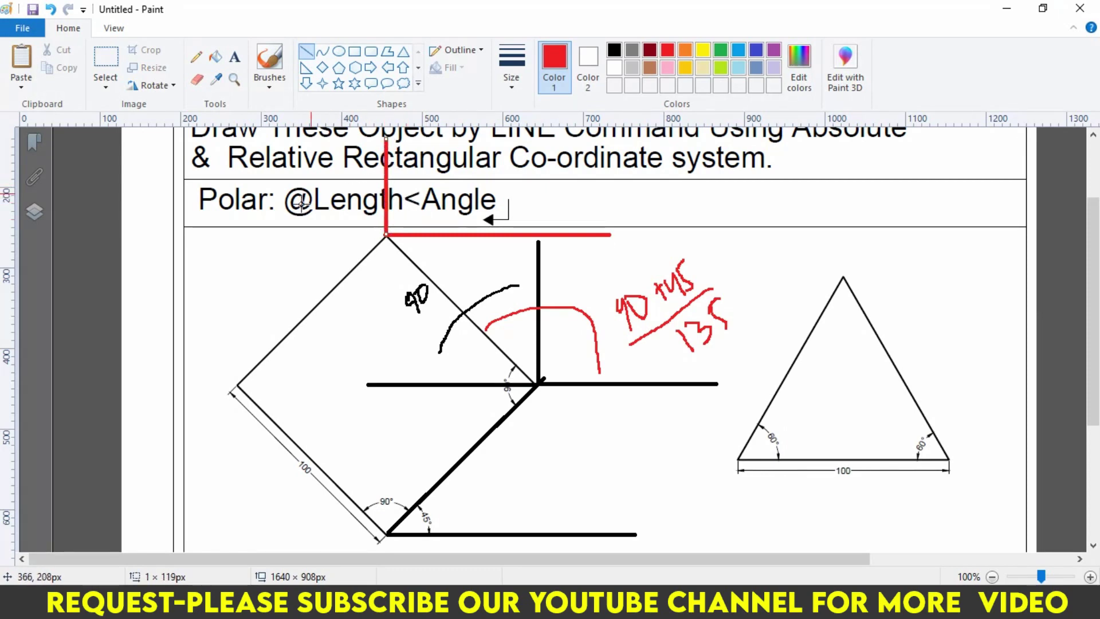
click(356, 236)
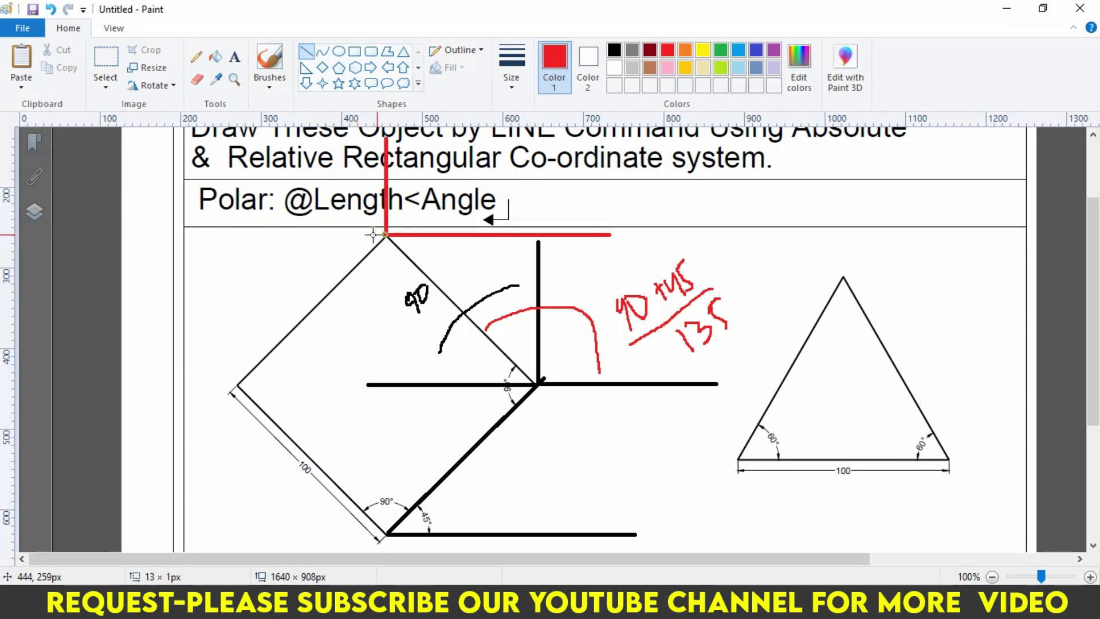
Extend the red guide lines left and down from the corner, then rewrite 140 as 180
drag(373, 235, 224, 229)
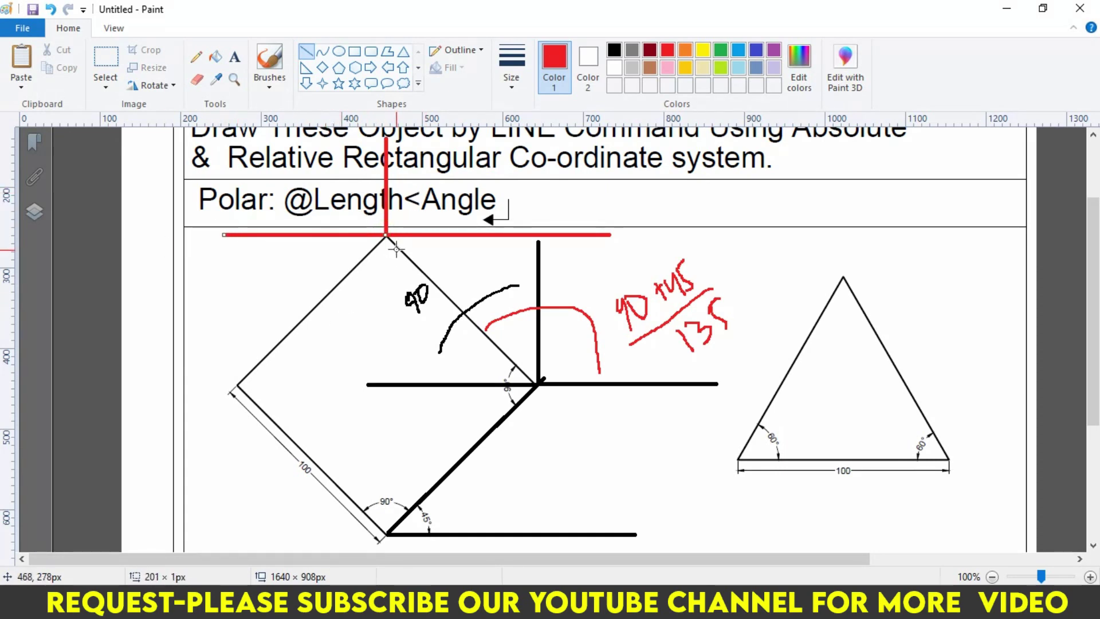
click(384, 260)
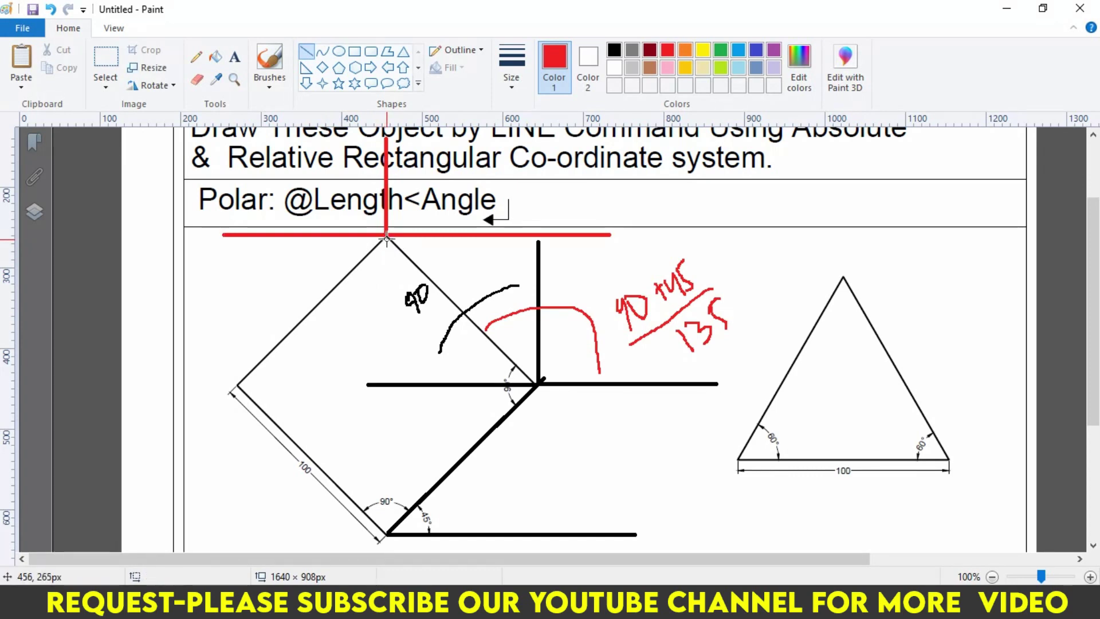
drag(387, 237, 394, 359)
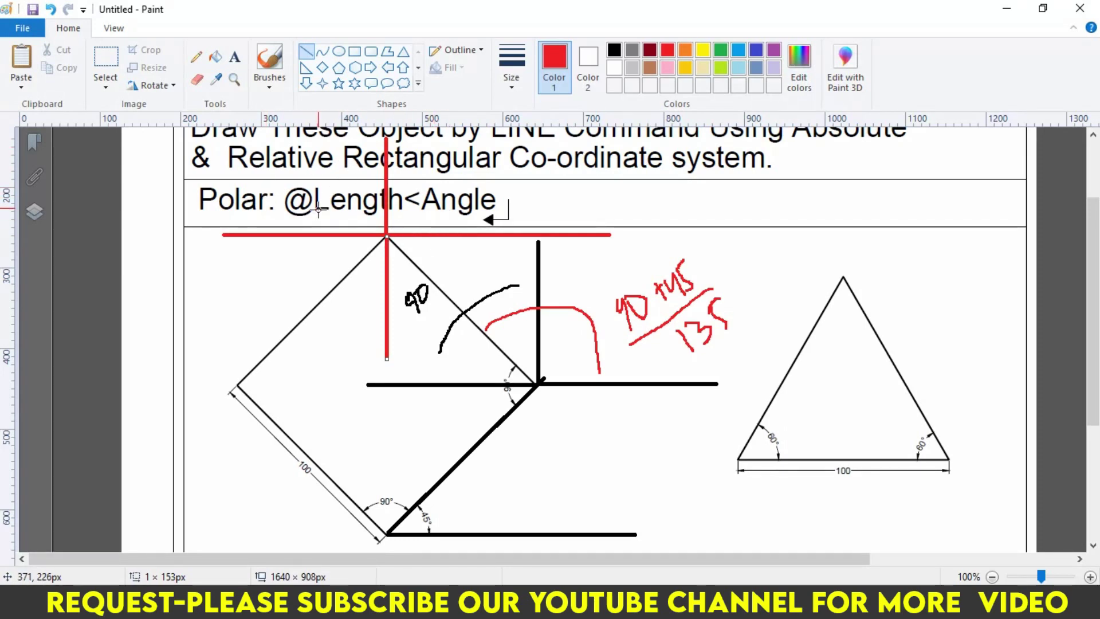
click(414, 190)
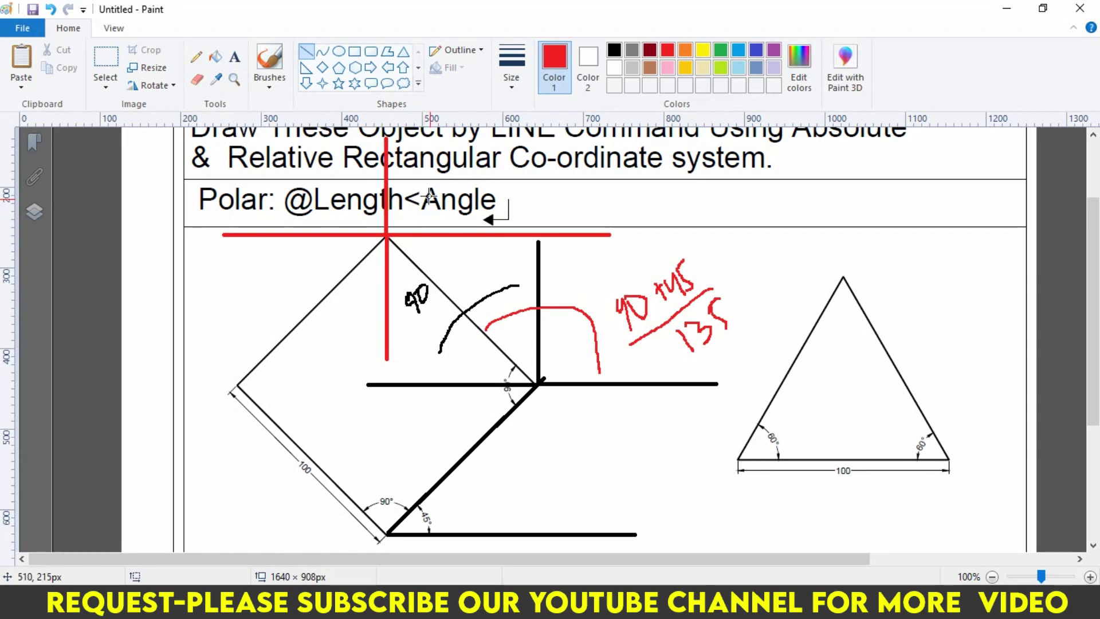
click(196, 57)
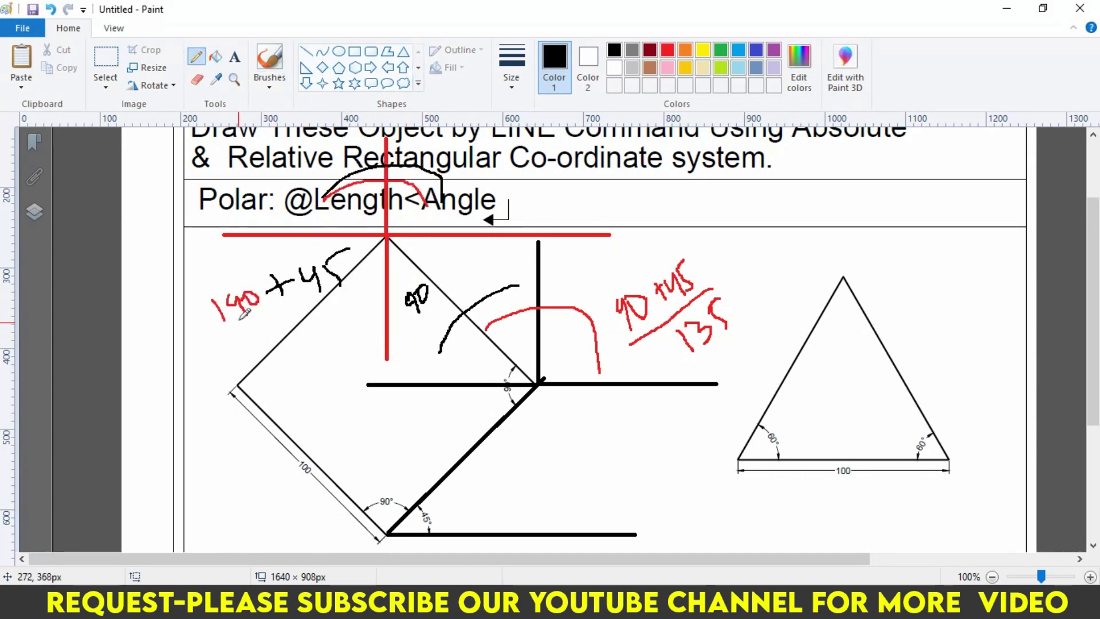
mouse_move(243, 299)
mouse_down()
mouse_move(232, 328)
mouse_move(252, 309)
mouse_move(238, 286)
mouse_up()
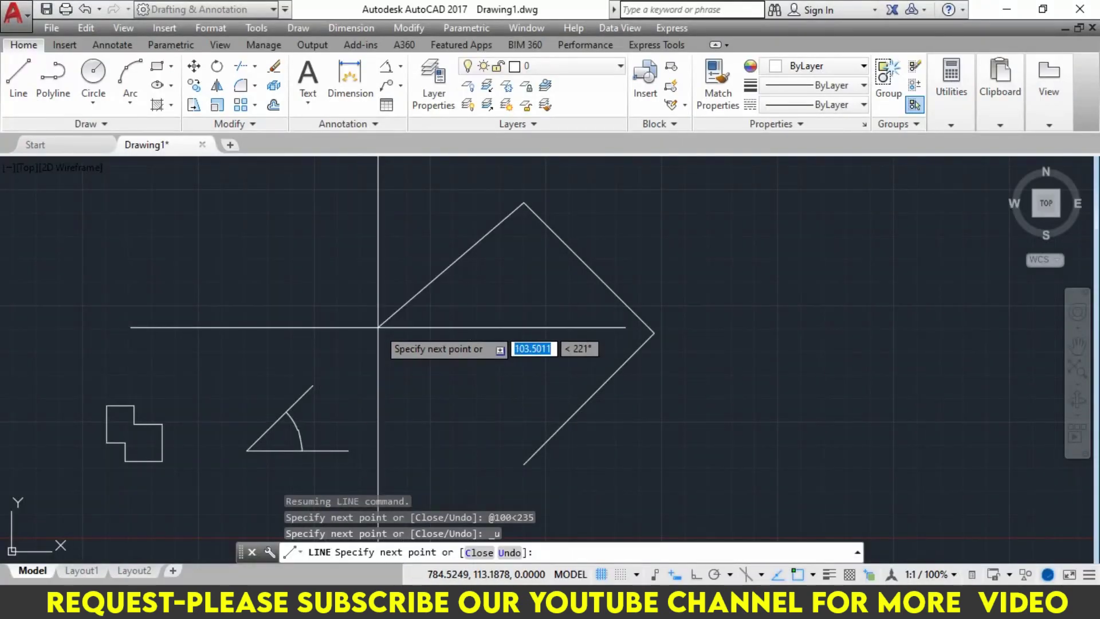
text(@)
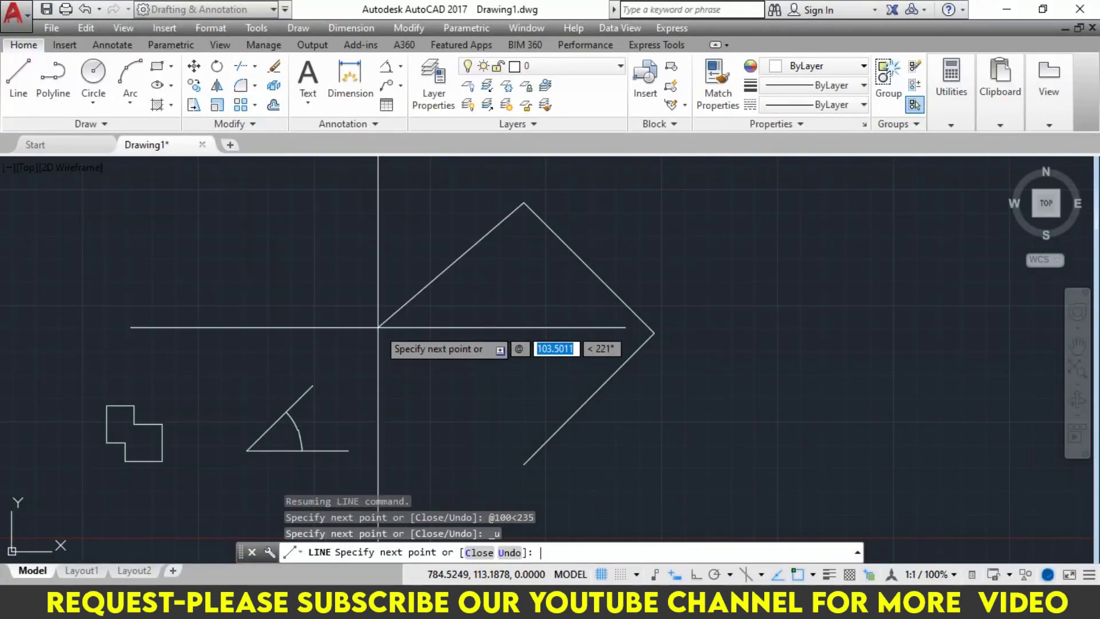
text(100)
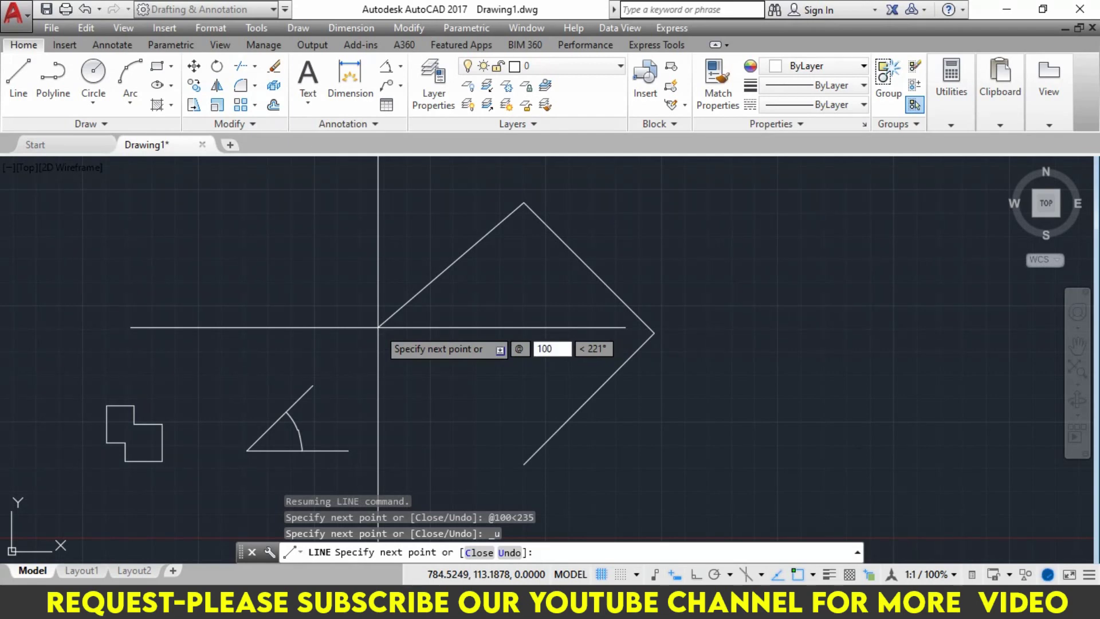
text(<)
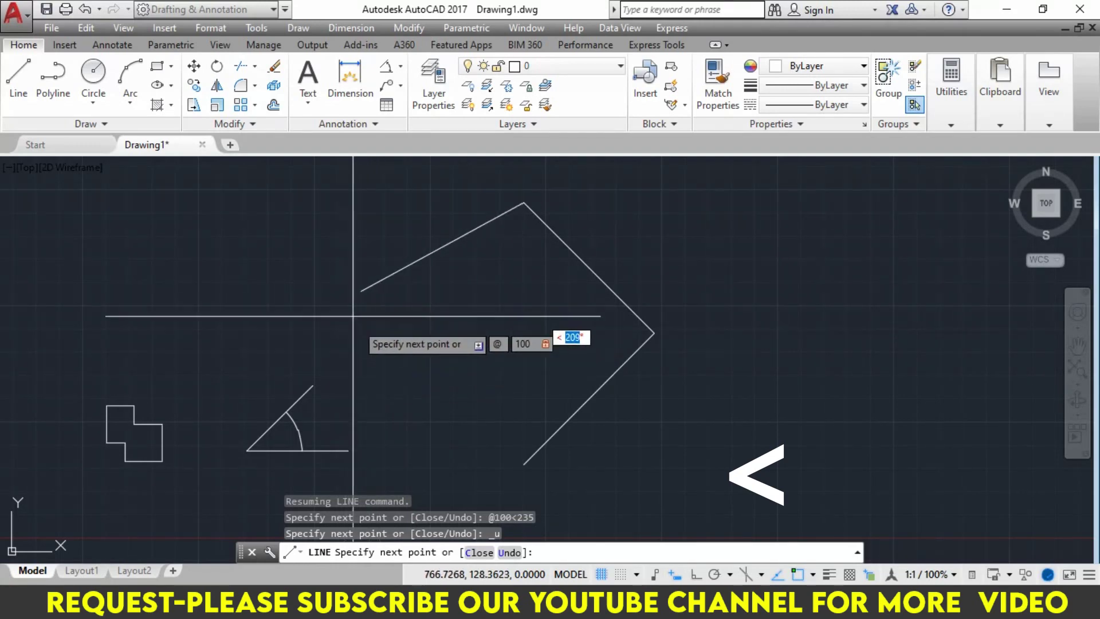
text(225)
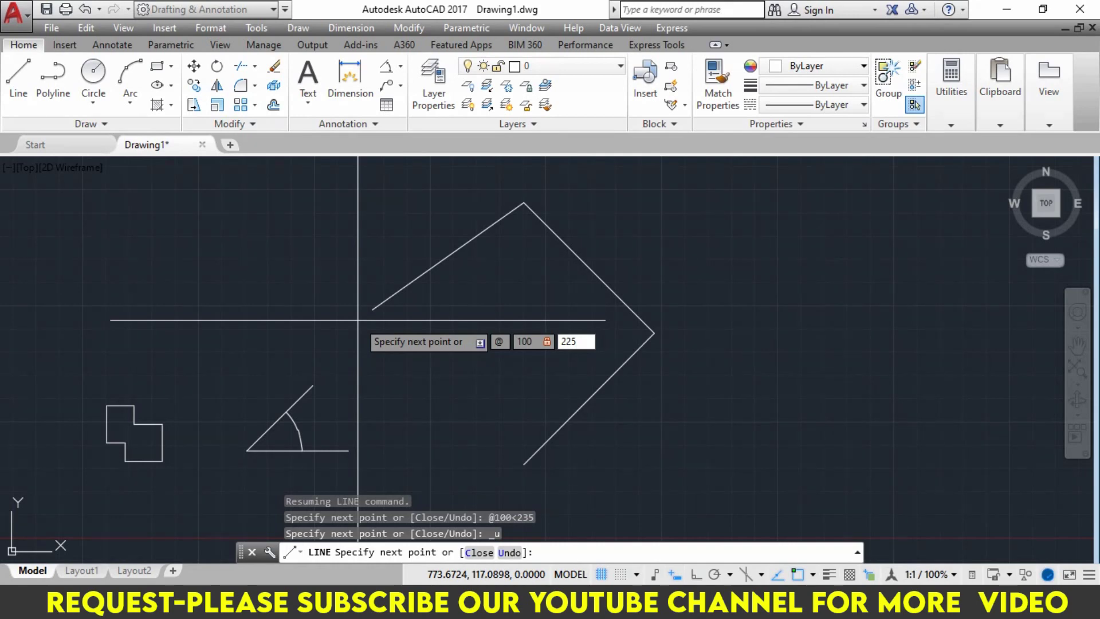
key(Return)
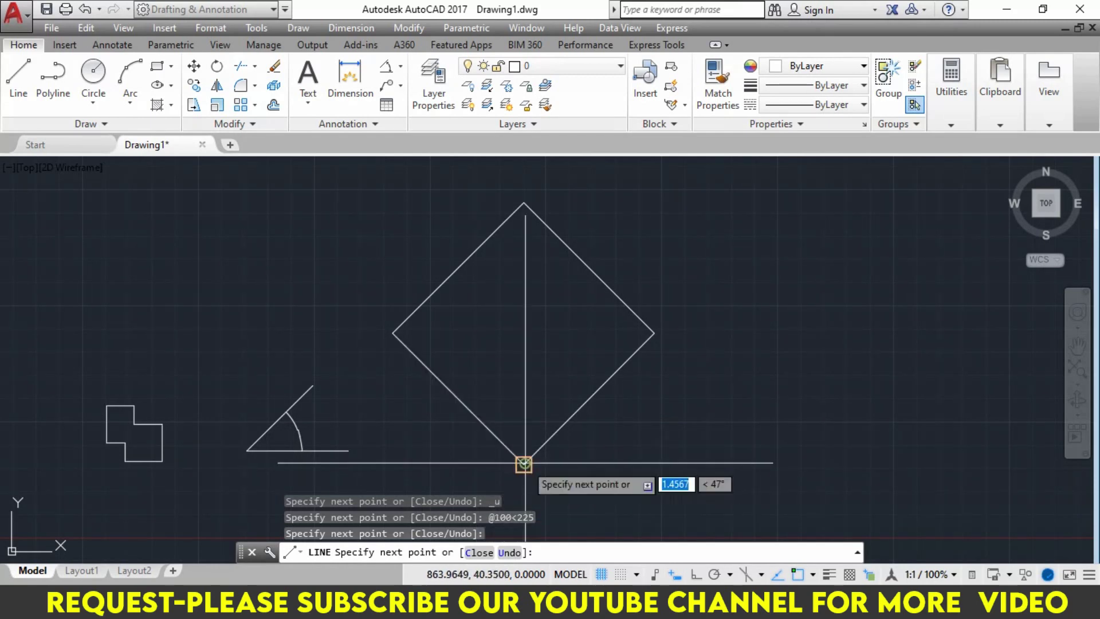
click(523, 464)
key(Return)
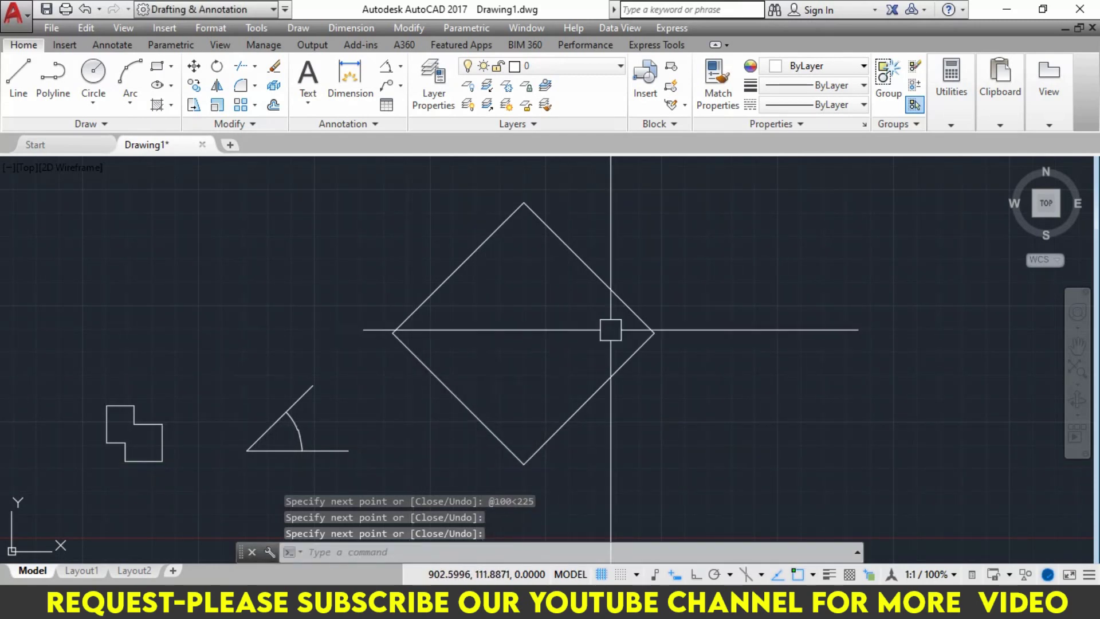
With Ortho on, draw a horizontal base line from the diamond's bottom corner
key(Return)
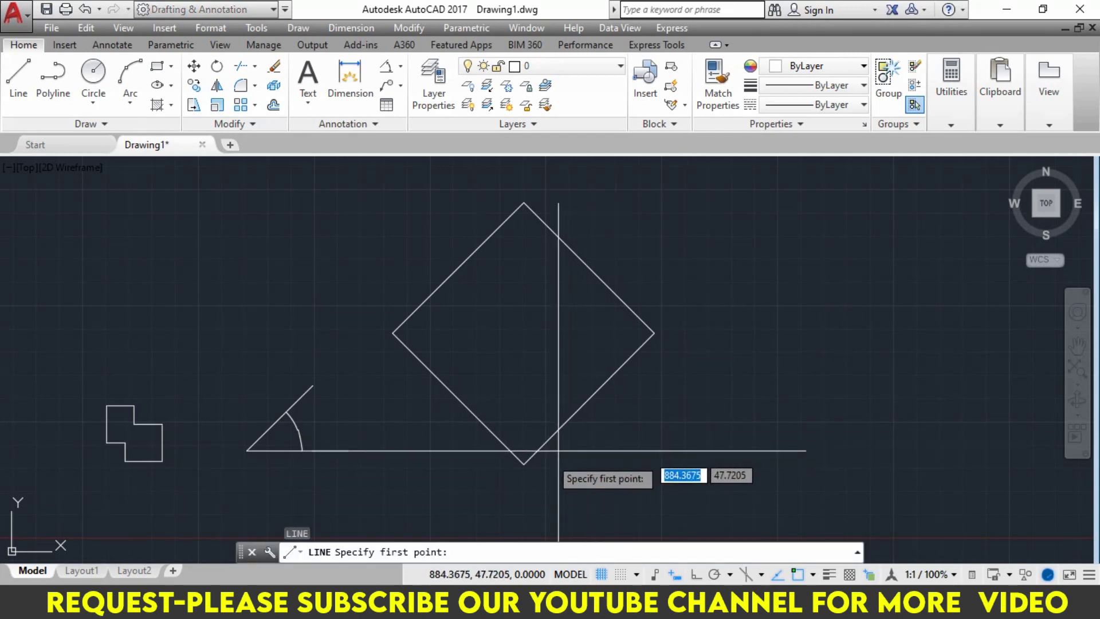
click(523, 464)
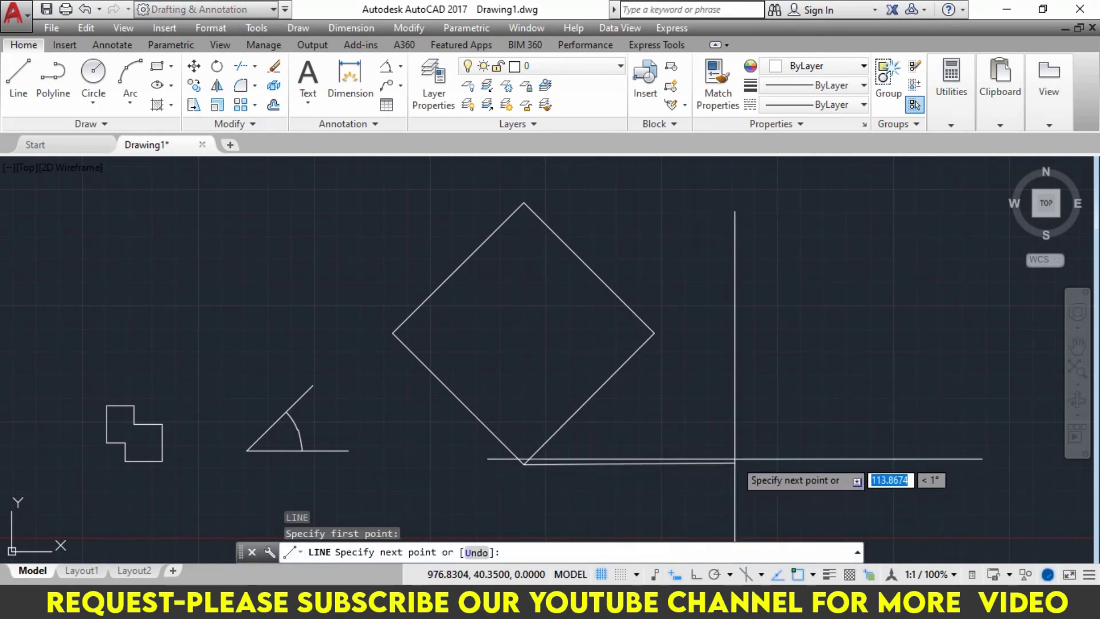
key(F8)
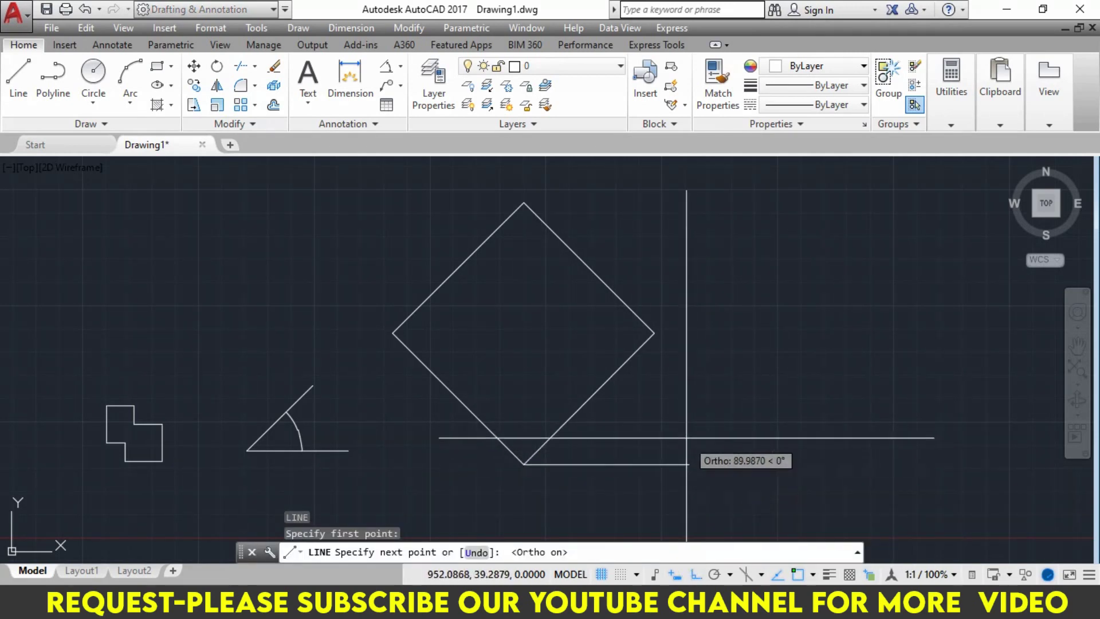
click(686, 435)
key(Return)
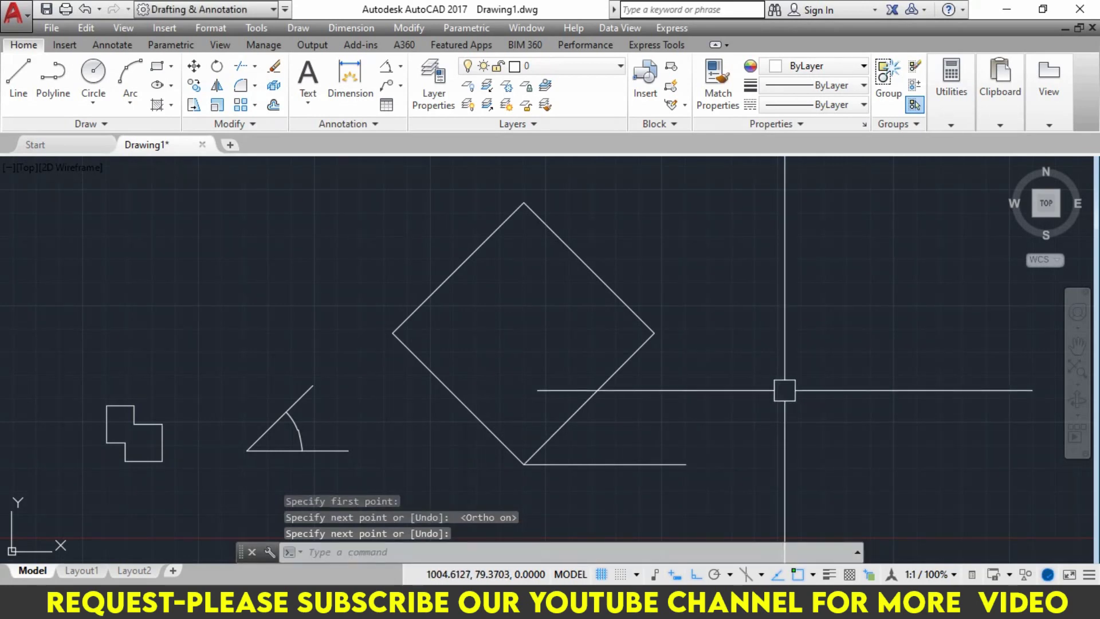
Erase the old stepped shape and angle sketch with a crossing selection
click(347, 470)
click(62, 359)
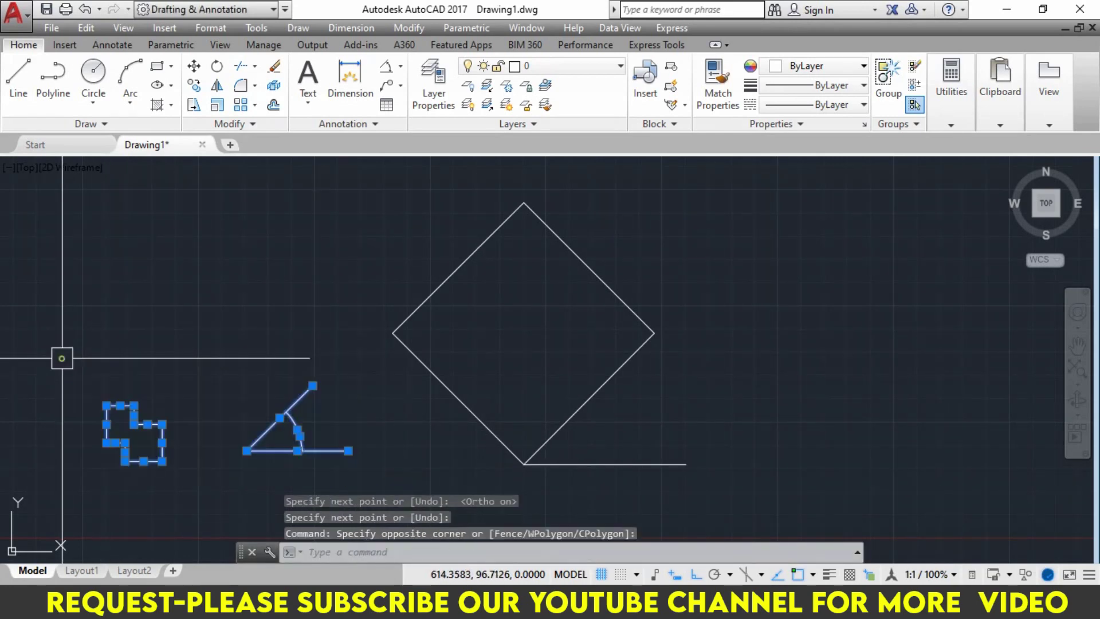
key(Delete)
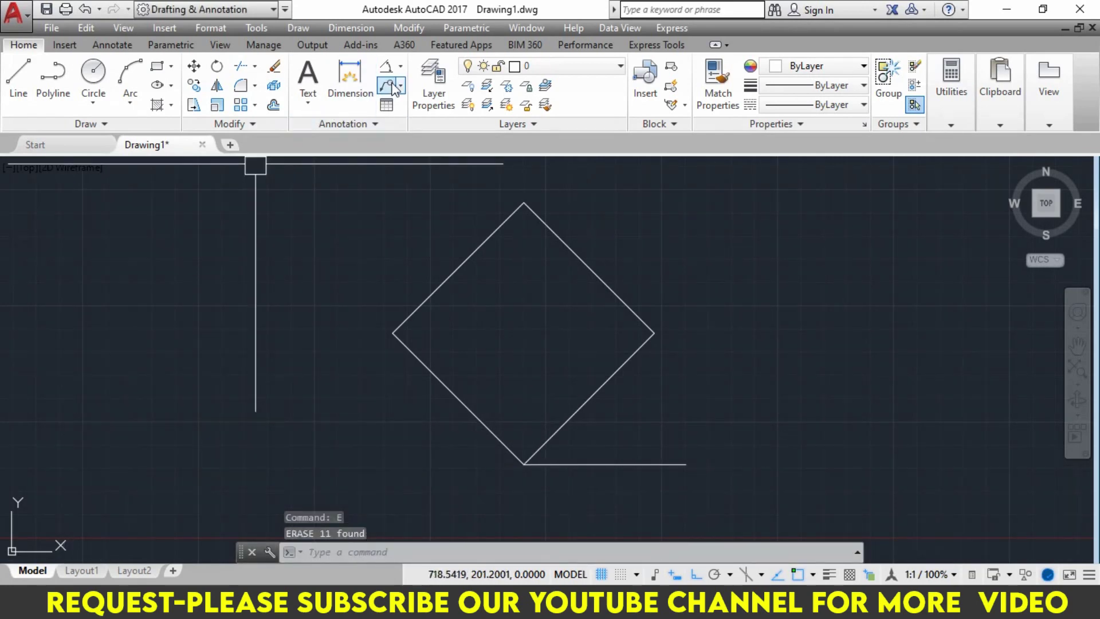
Add angular dimensions: 90° at the right and bottom corners, 45° to the base line
click(386, 67)
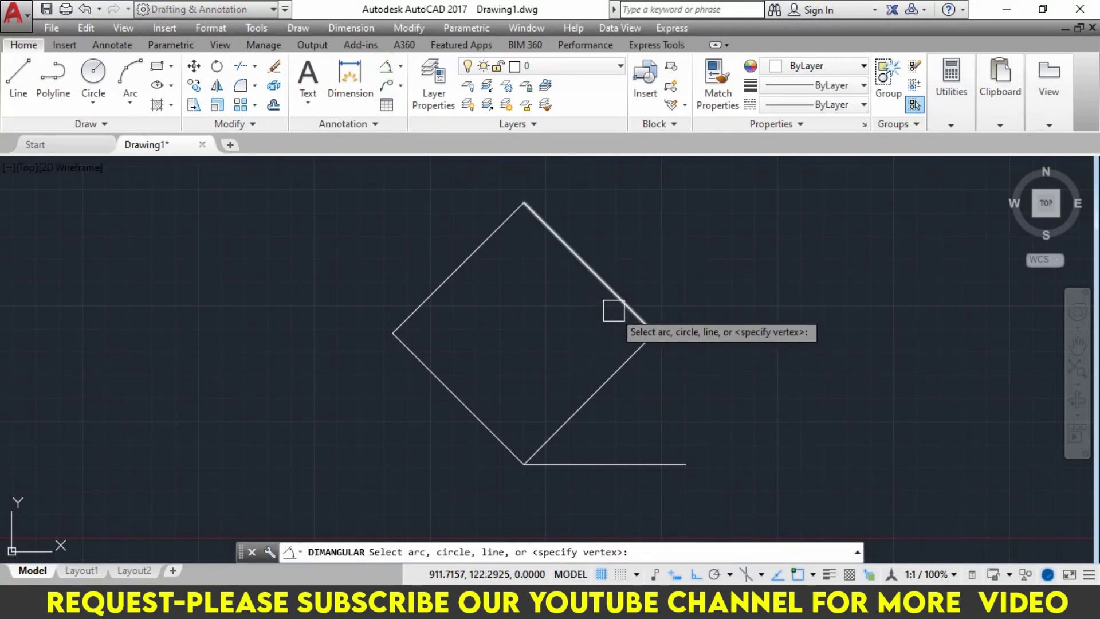
click(611, 291)
click(620, 353)
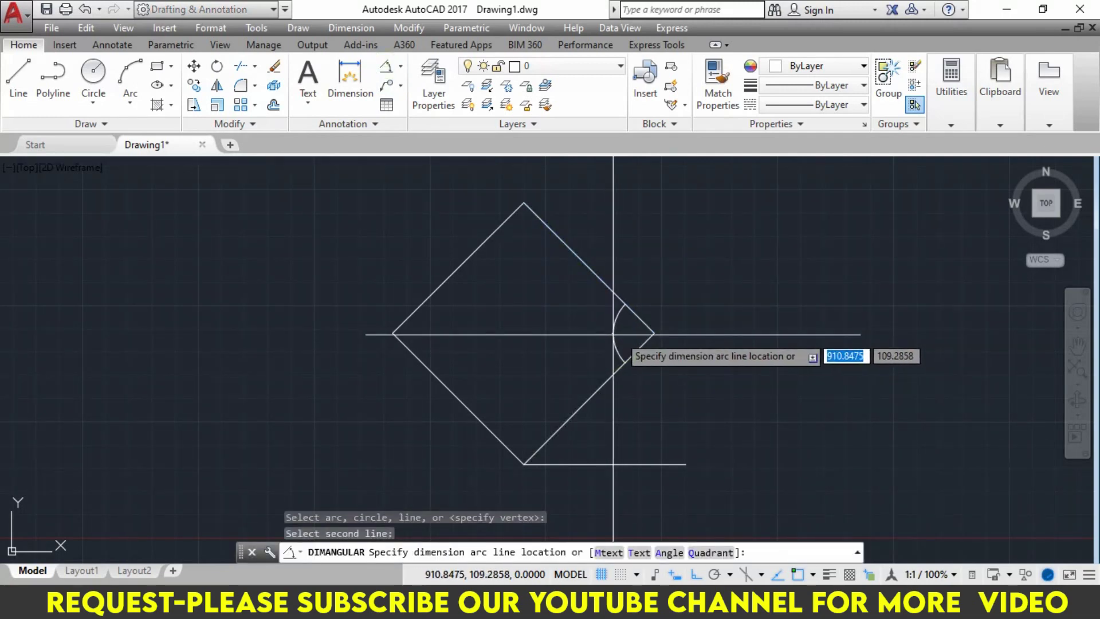
click(627, 334)
key(Return)
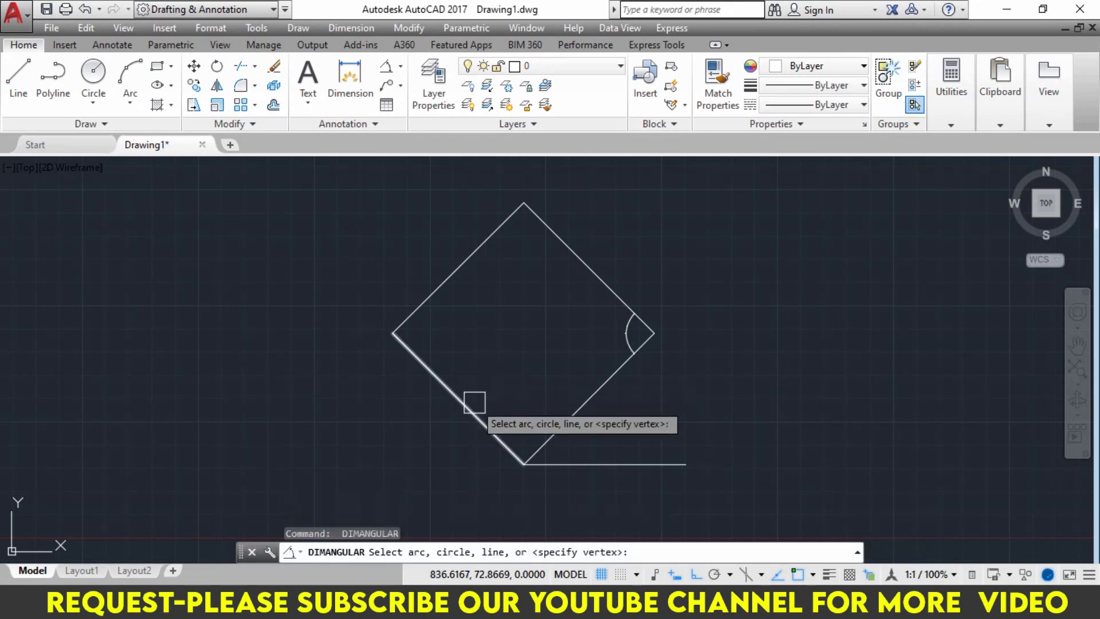
click(472, 411)
click(541, 447)
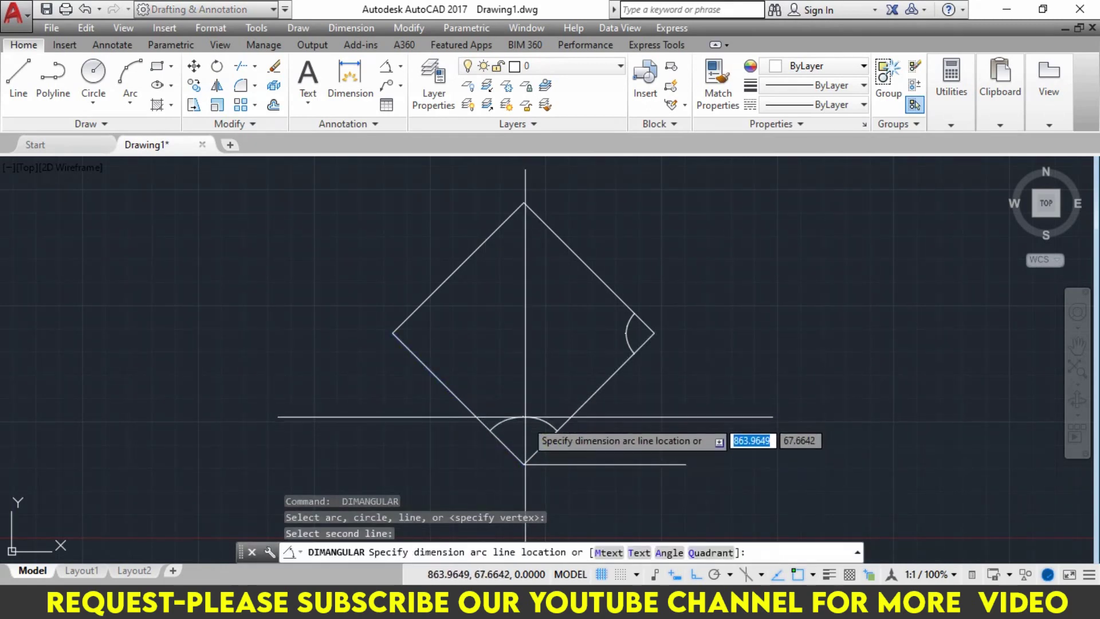
click(523, 422)
key(Return)
click(587, 401)
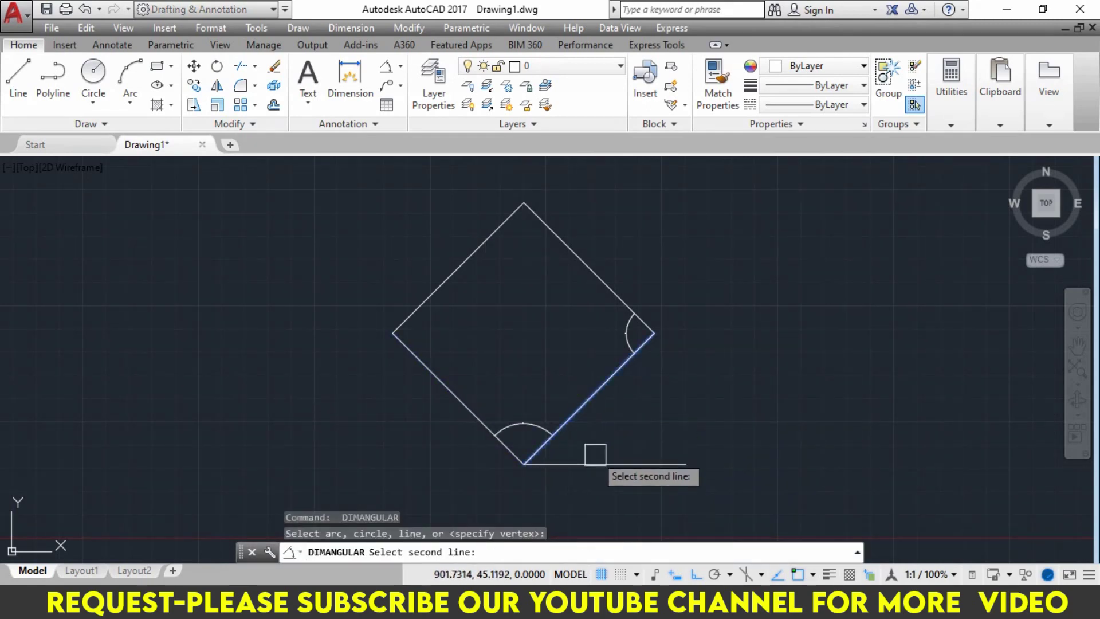
click(595, 463)
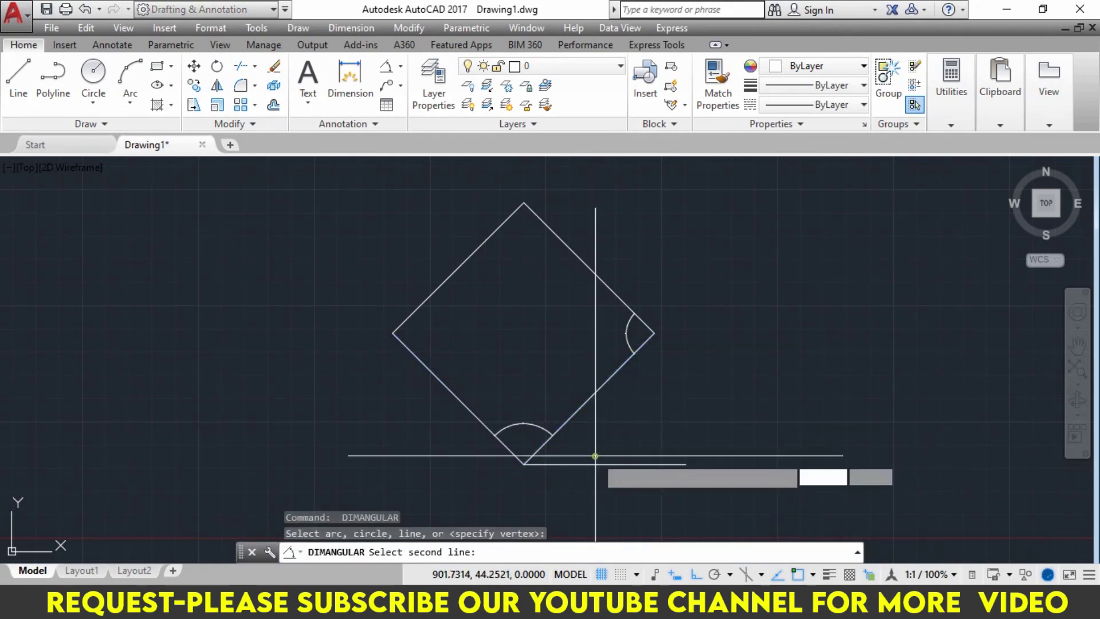
click(573, 433)
Add an aligned dimension reading 100 along the diamond's lower-left edge
click(400, 66)
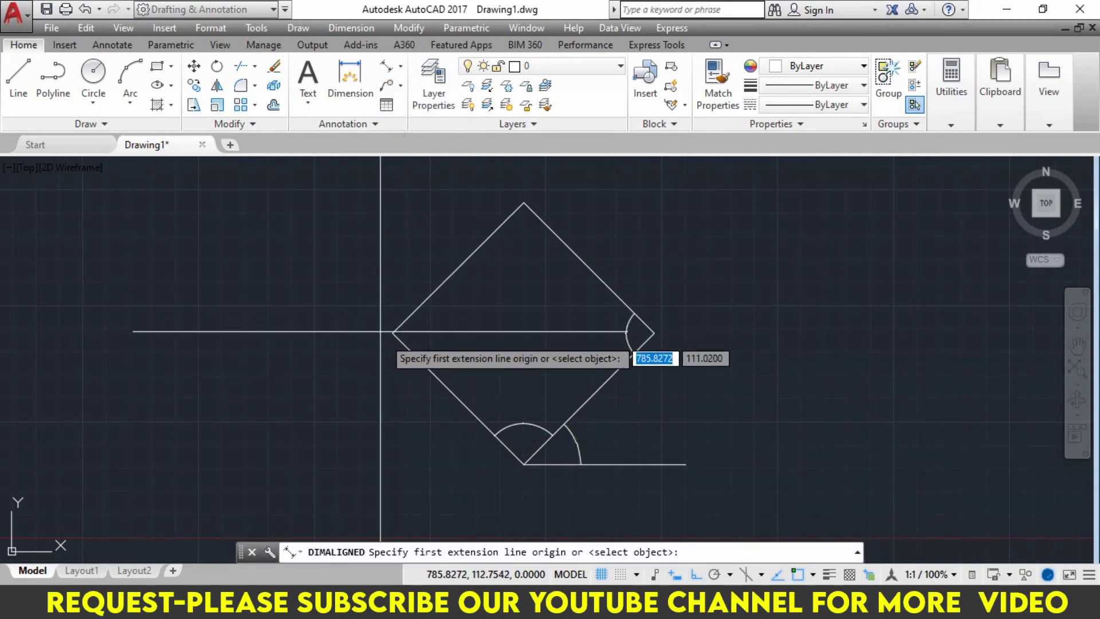
click(393, 334)
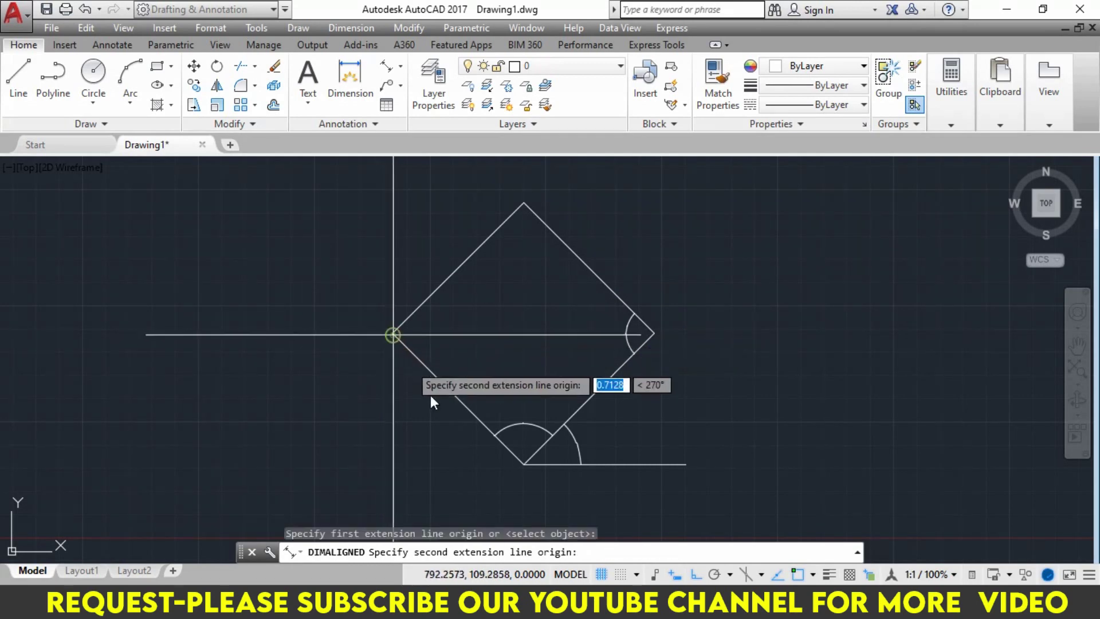
click(523, 464)
click(462, 442)
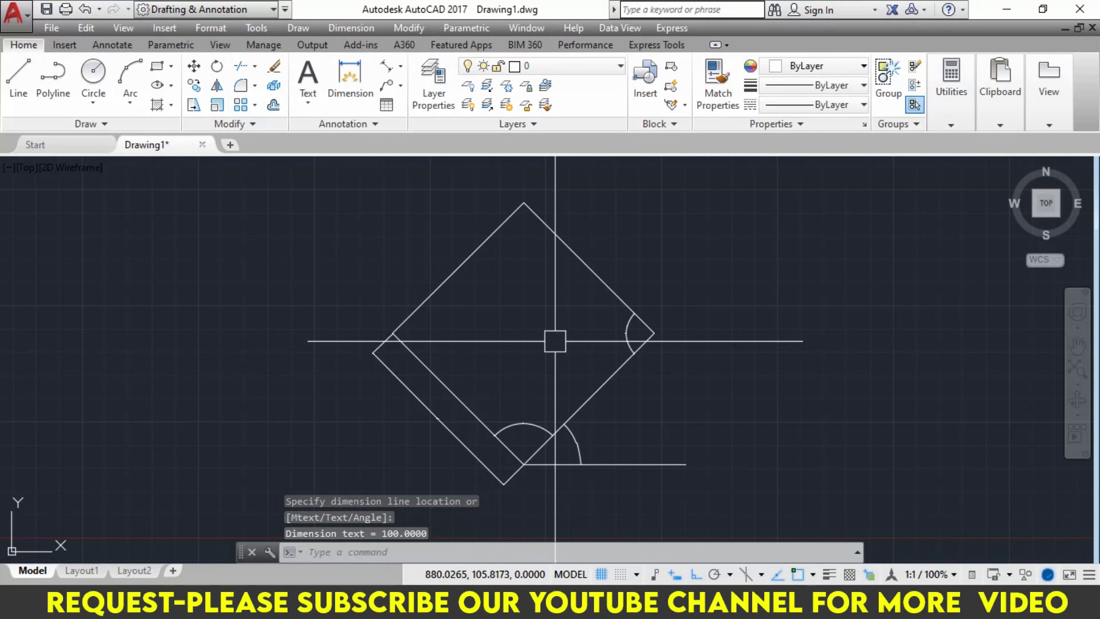
Give the Standard dimension style 0 precision and an overall scale of 20
text(d)
key(Return)
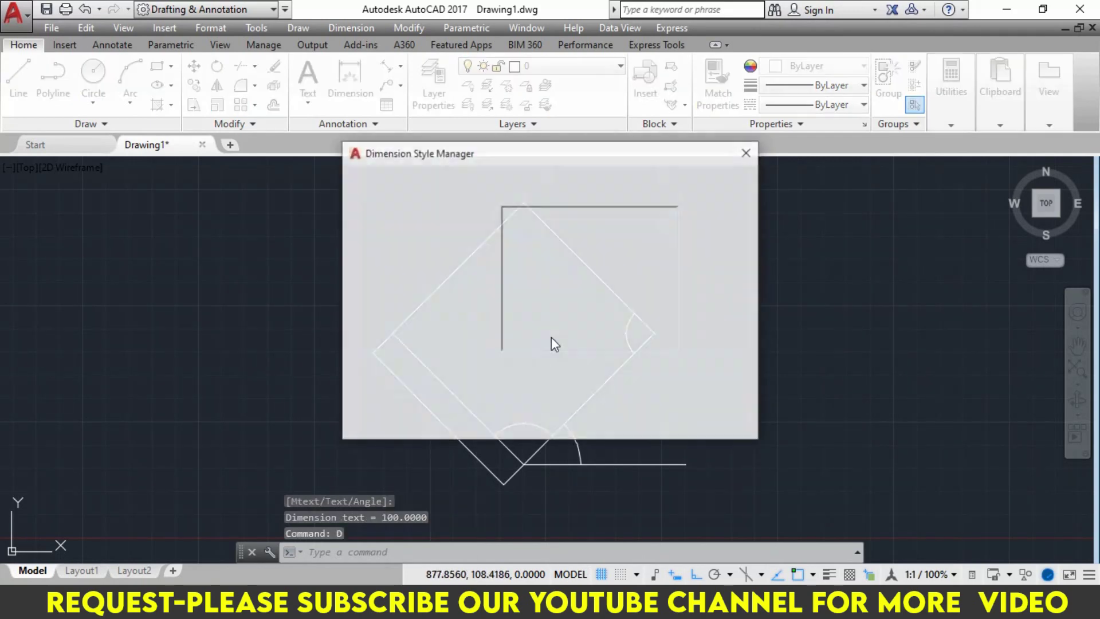
click(706, 266)
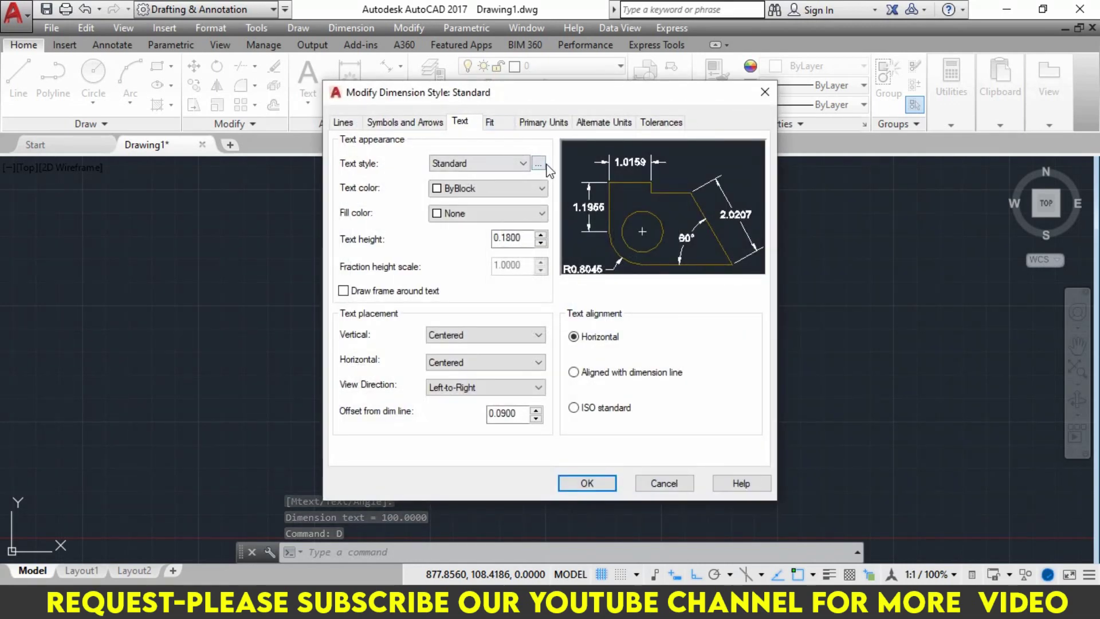
click(543, 122)
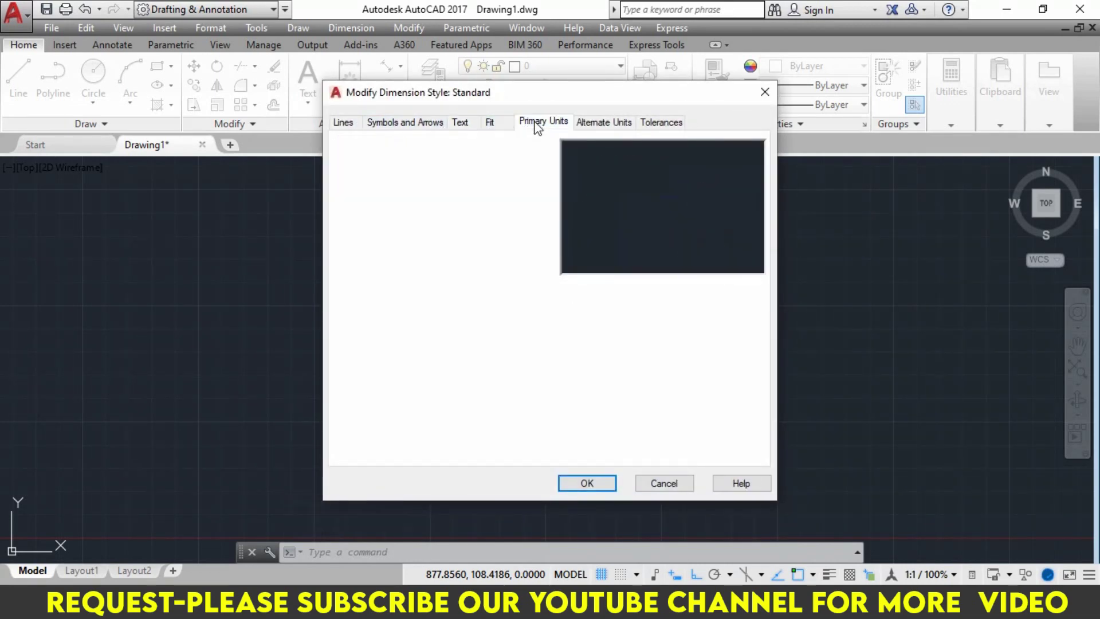
click(501, 182)
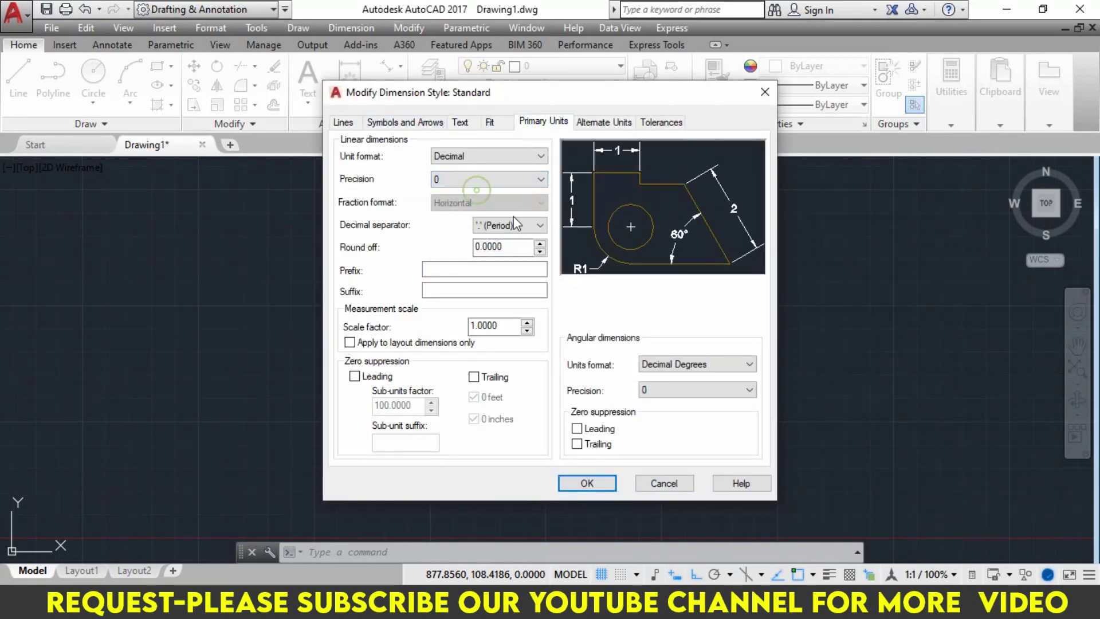
click(464, 122)
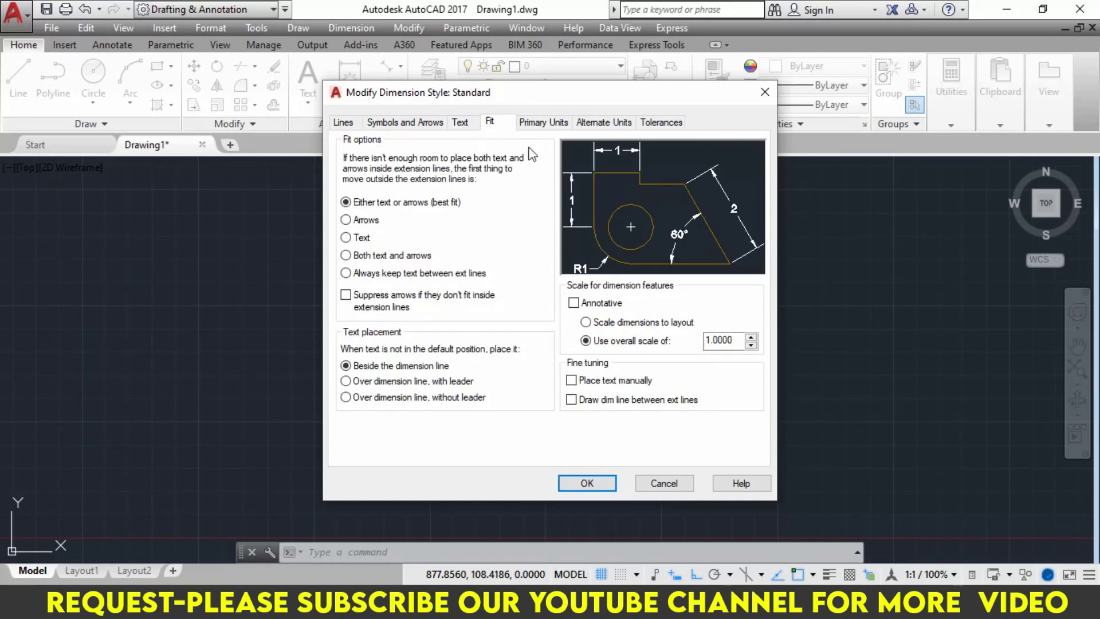
double_click(736, 342)
click(587, 483)
click(705, 218)
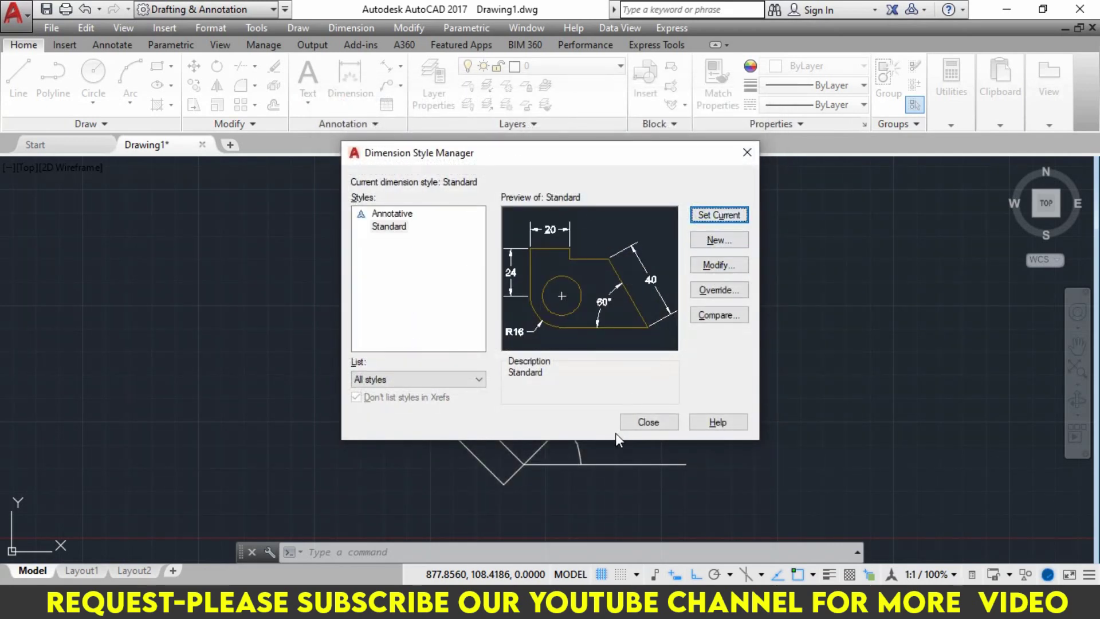
click(630, 423)
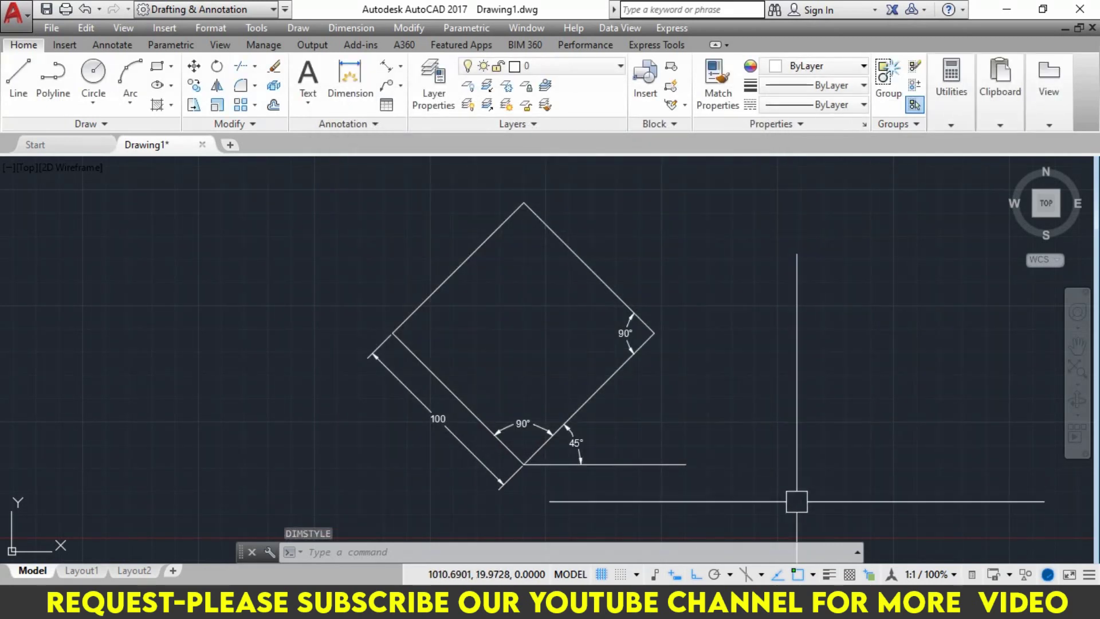
Pan the view left to clear space beside the dimensioned diamond, then enter L for LINE
scroll(587, 494, up, 2)
middle_drag(568, 452, 595, 506)
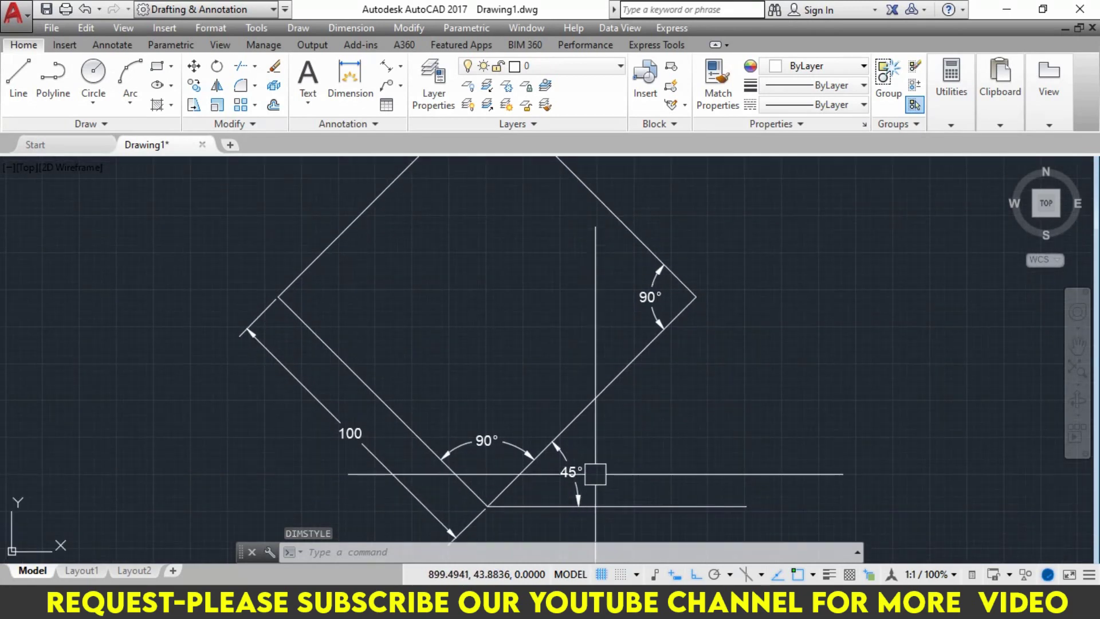
middle_drag(635, 272, 642, 302)
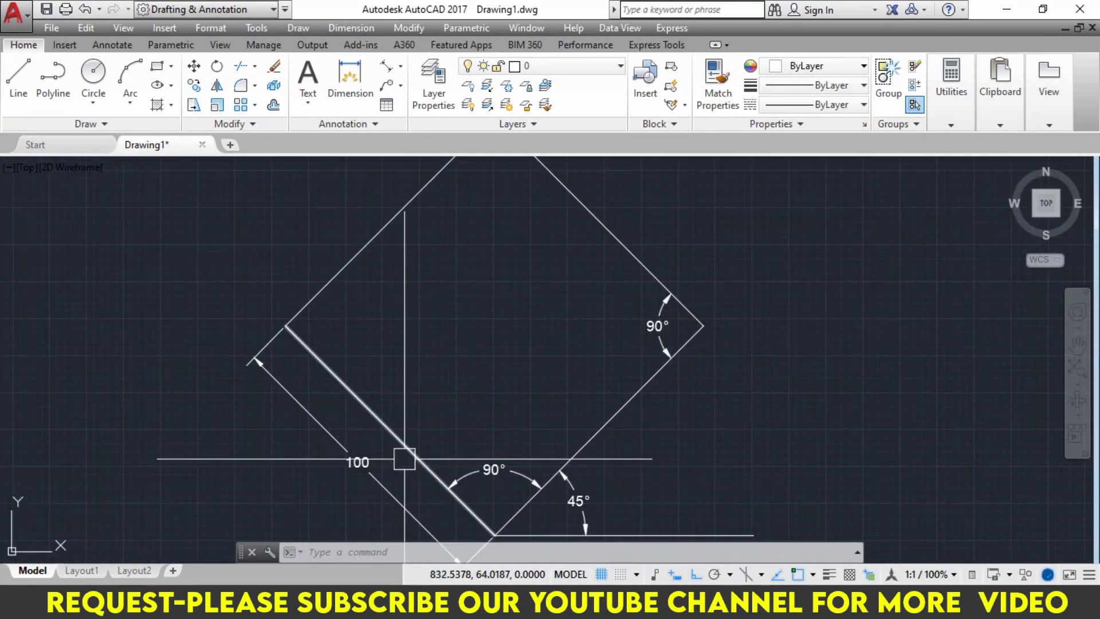
scroll(486, 458, down, 3)
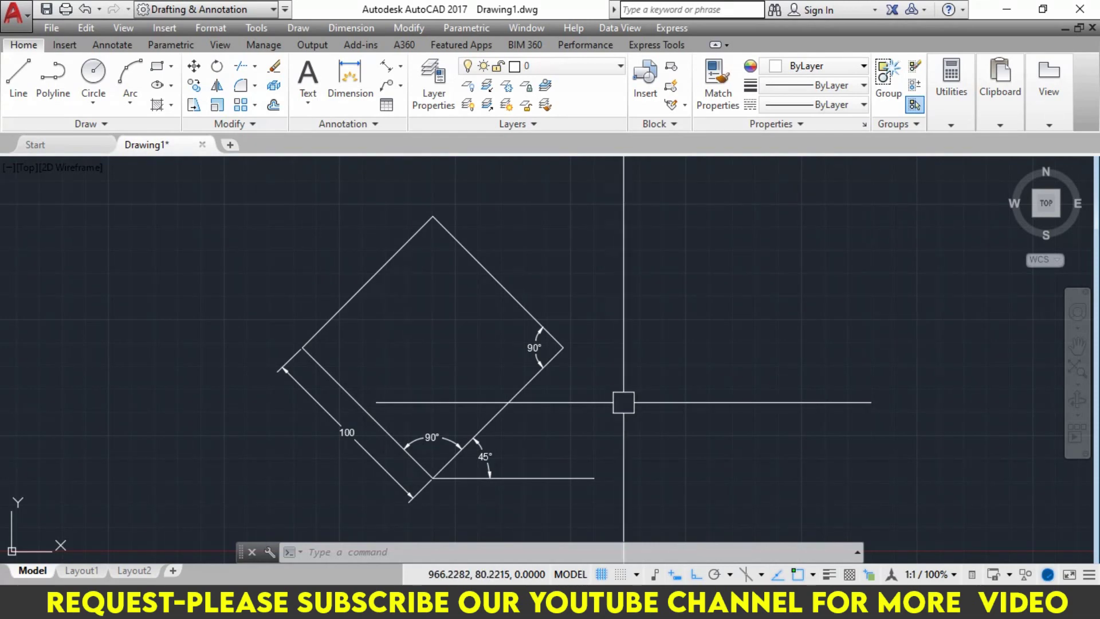
middle_drag(652, 389, 500, 388)
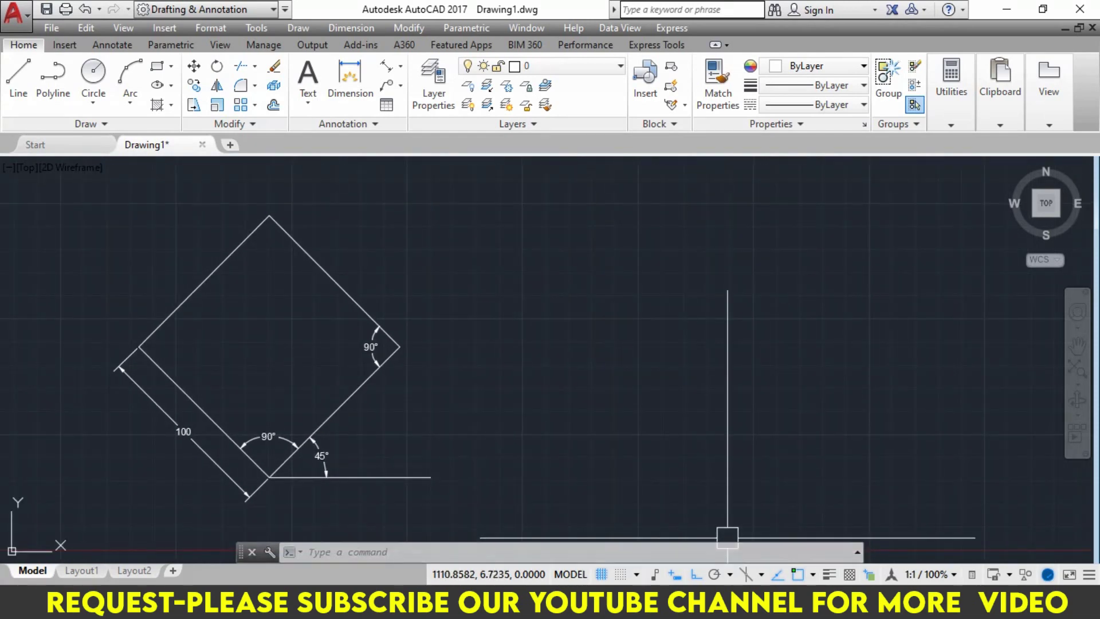
middle_drag(572, 422, 579, 420)
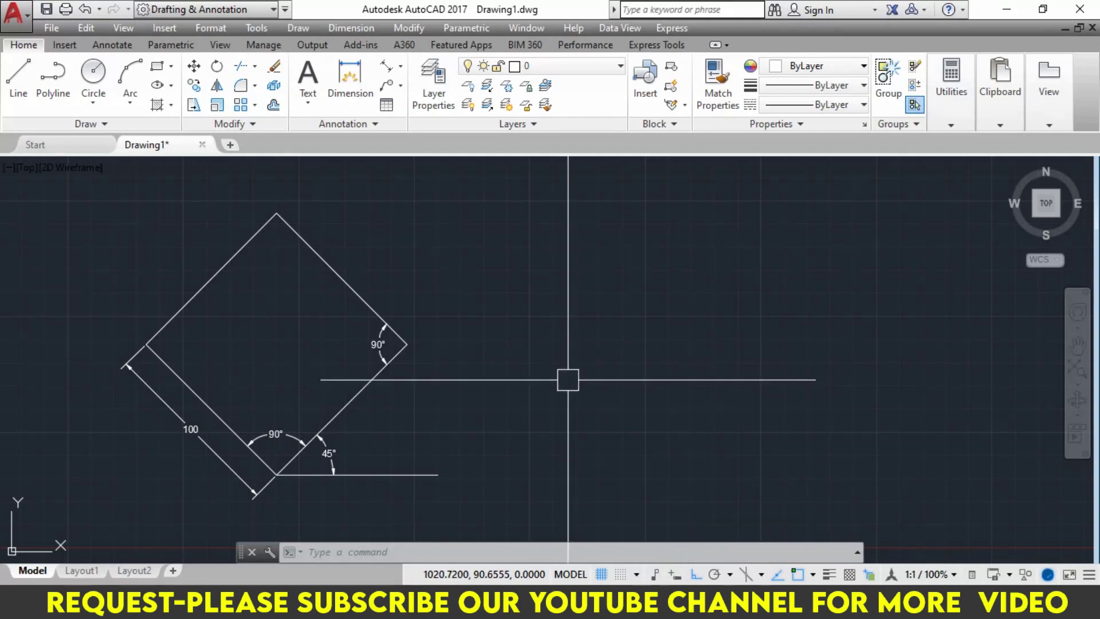
text(L)
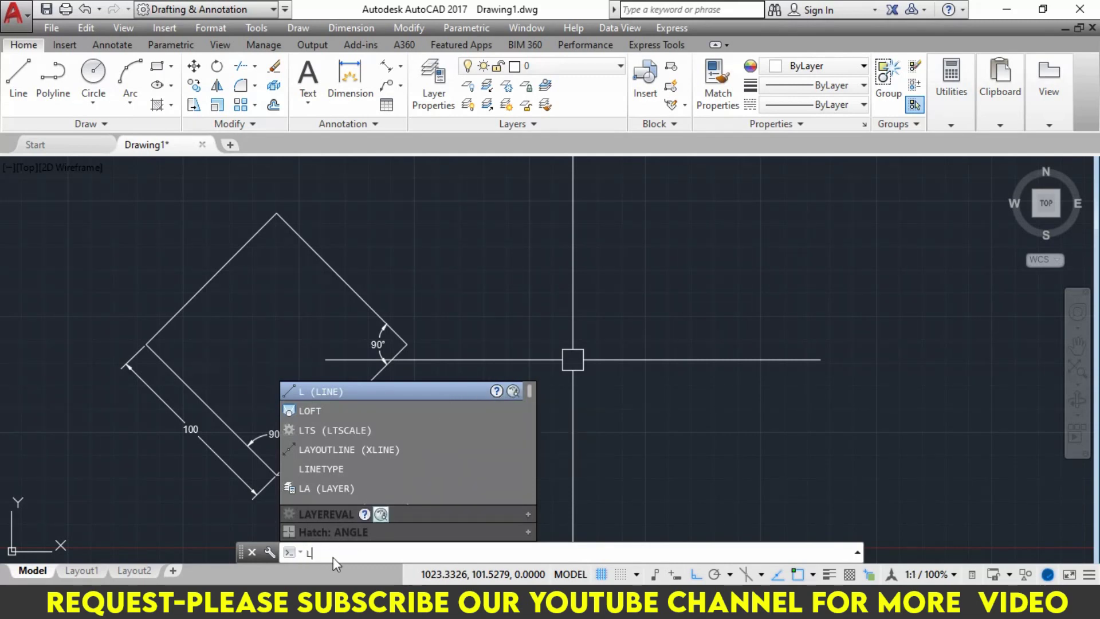
Turn on Dynamic Input during a trial line, cancel it, and pan to empty space
click(366, 385)
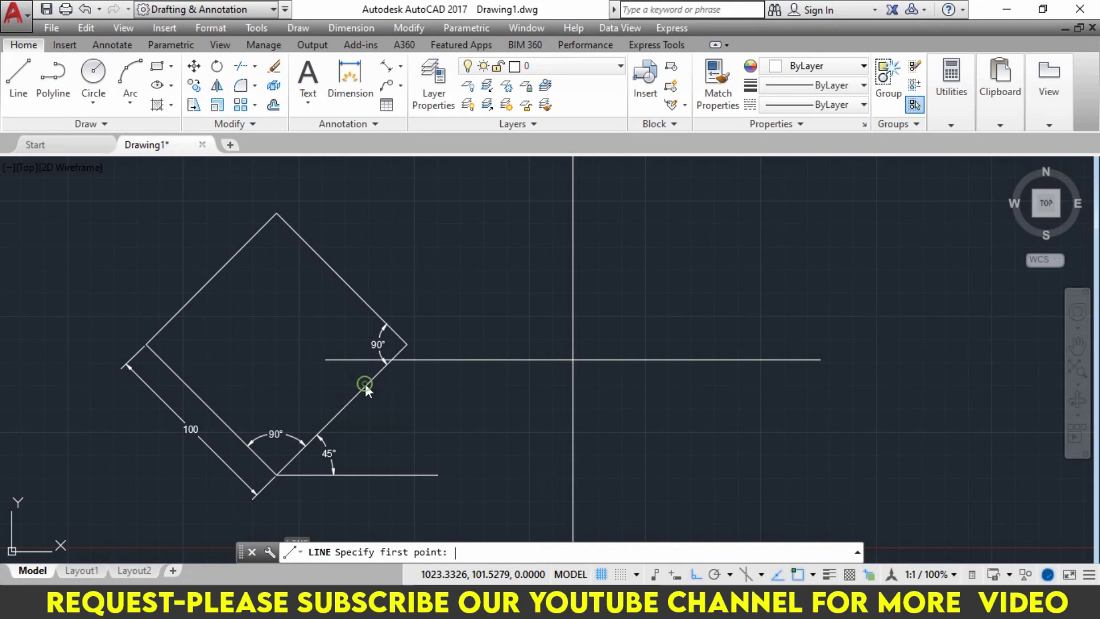
click(559, 389)
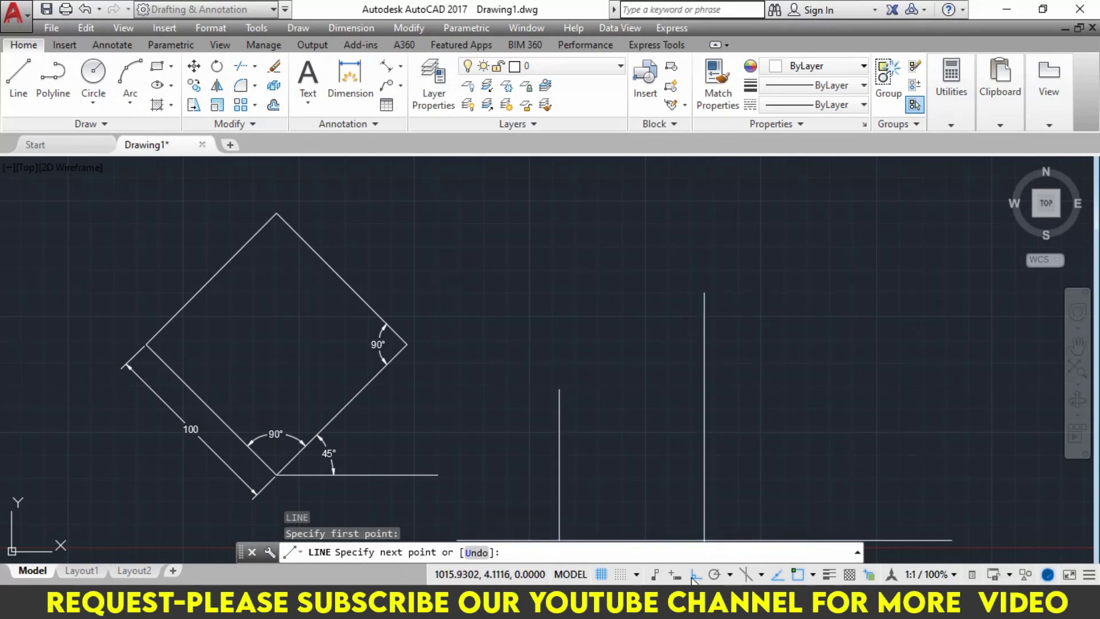
click(674, 574)
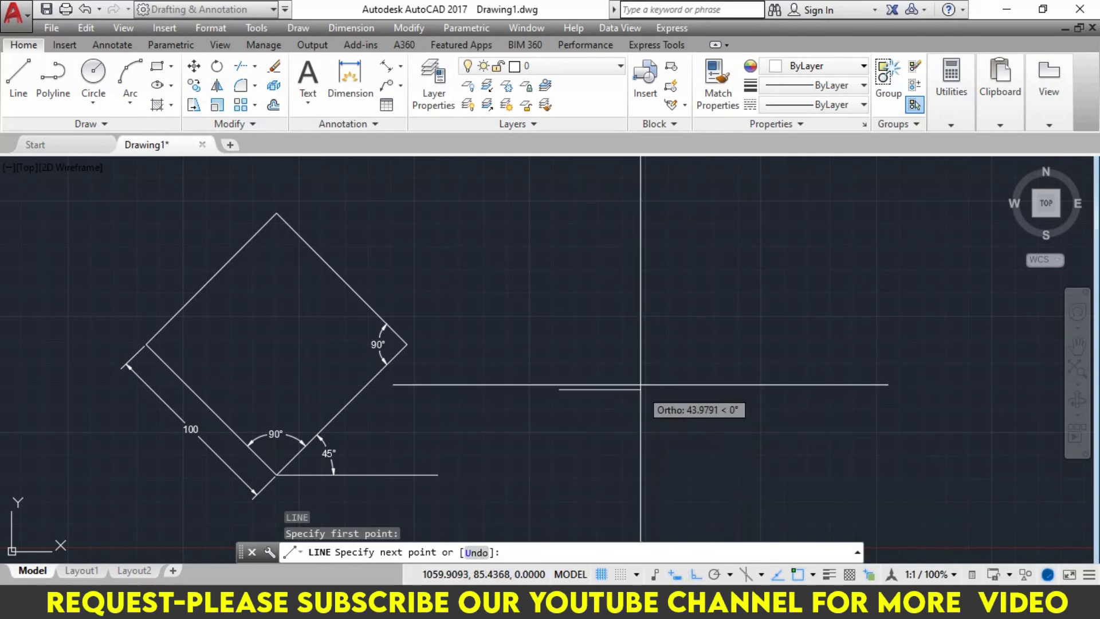
text(5)
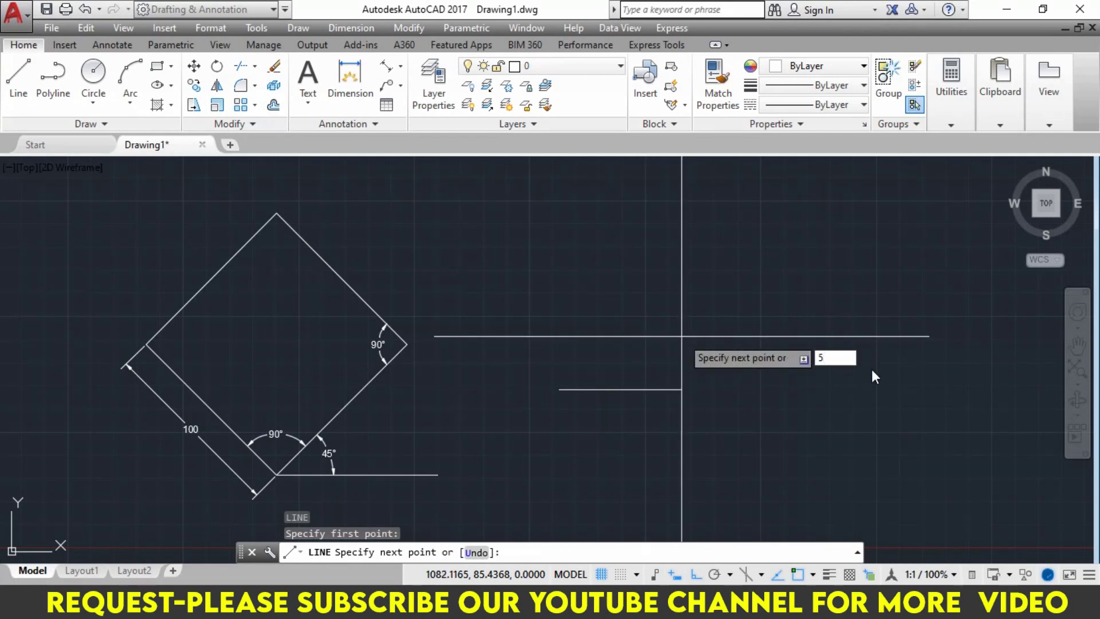
key(Escape)
key(Escape)
key(Escape)
key(Escape)
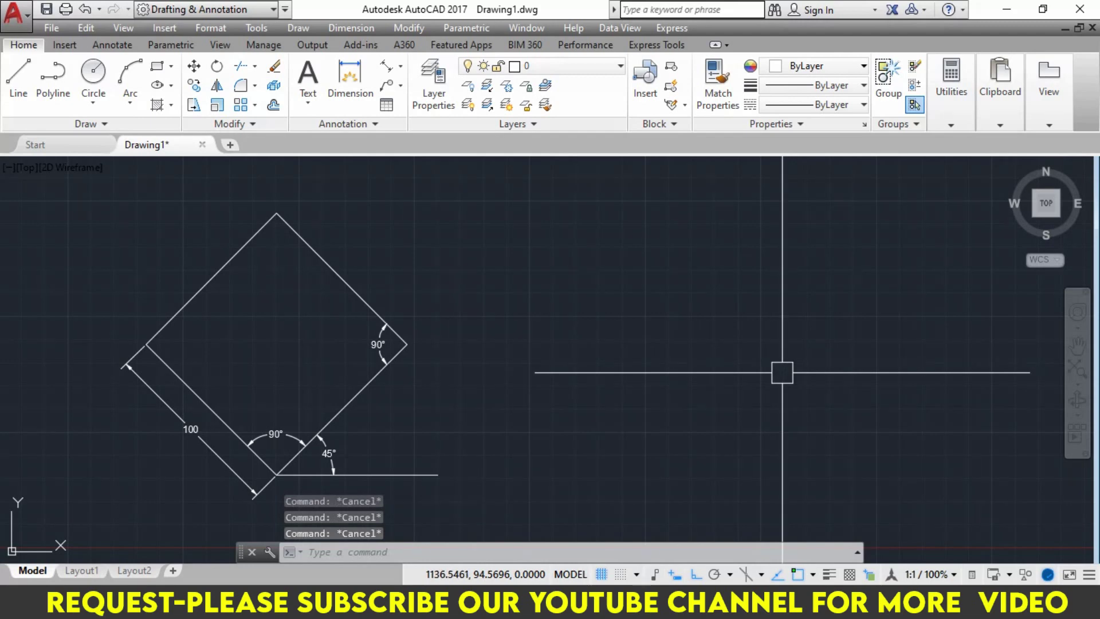
middle_drag(774, 372, 226, 356)
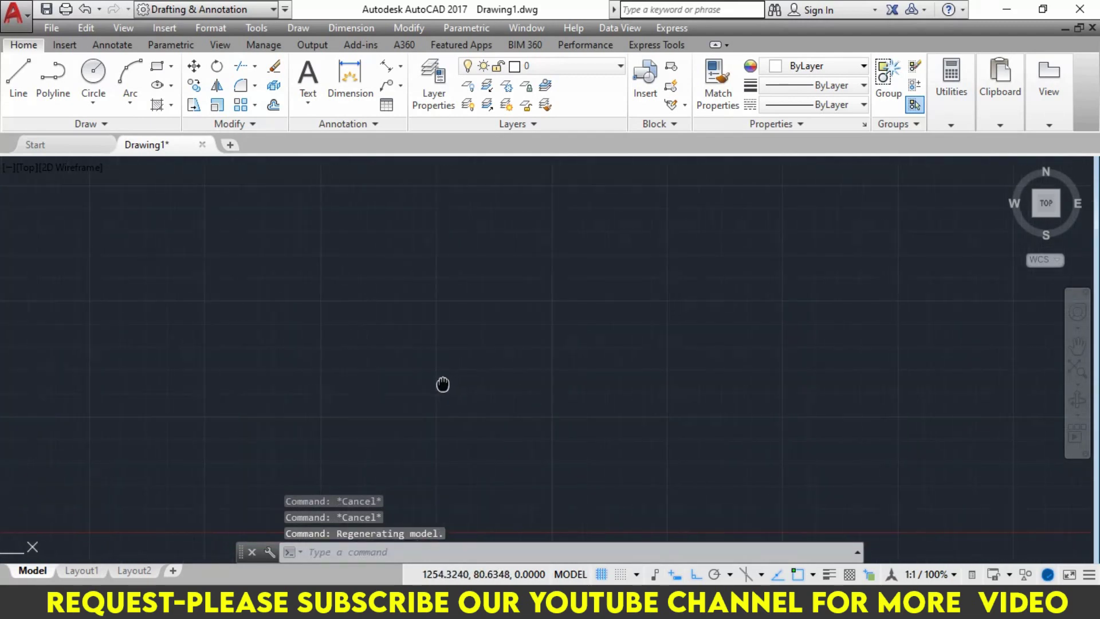
With Ortho off, draw a 100-long line at 60° using Dynamic Input
key(Escape)
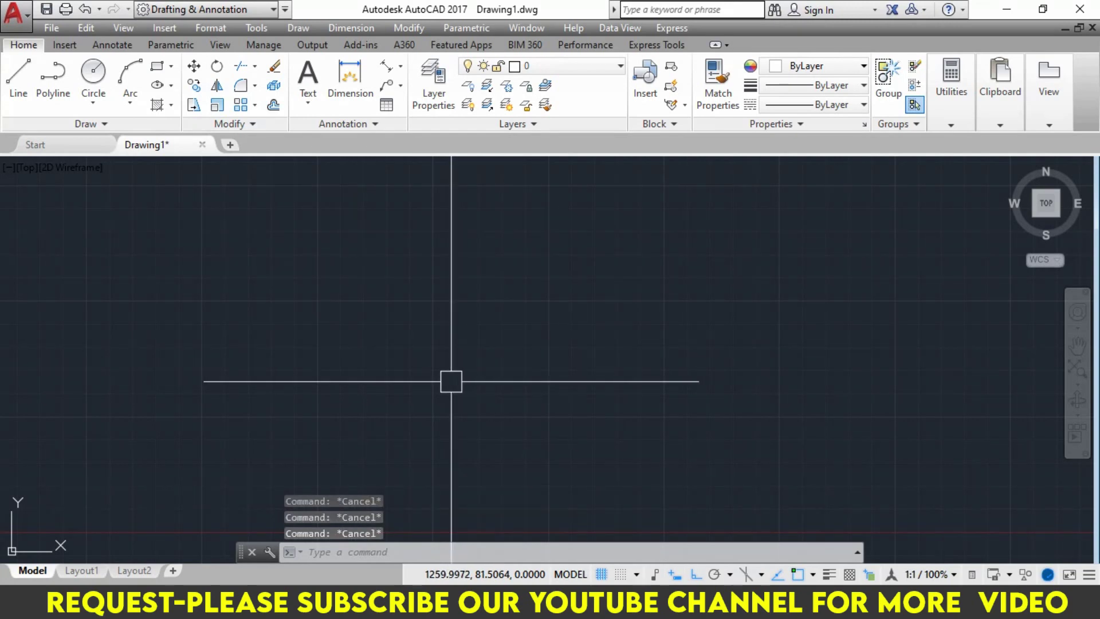
text(L)
key(Return)
click(411, 408)
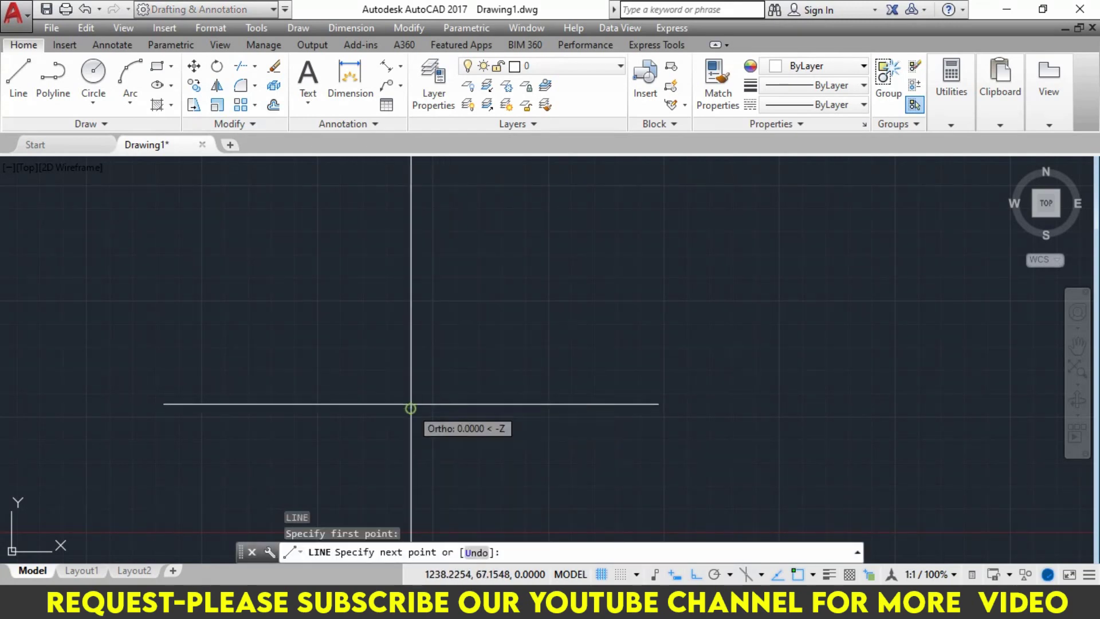
click(697, 572)
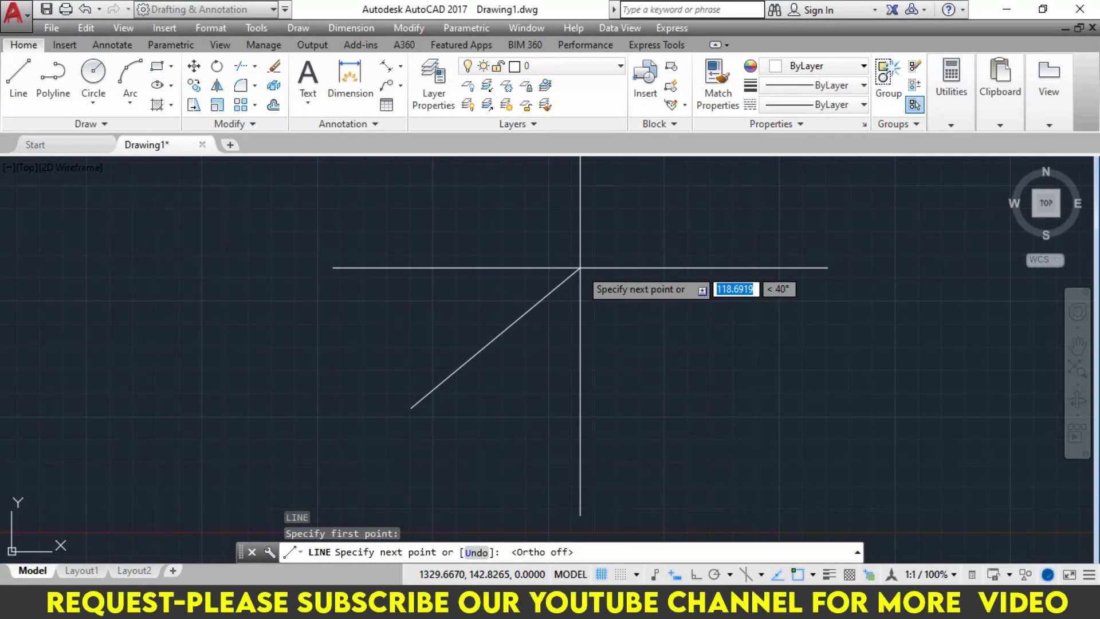
text(100)
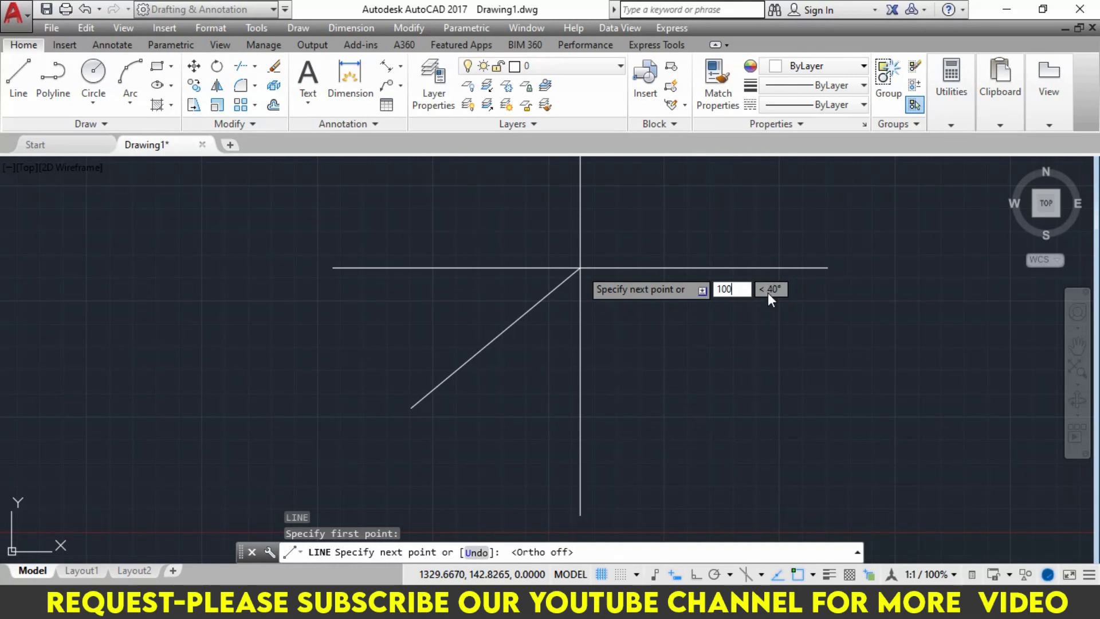
key(Tab)
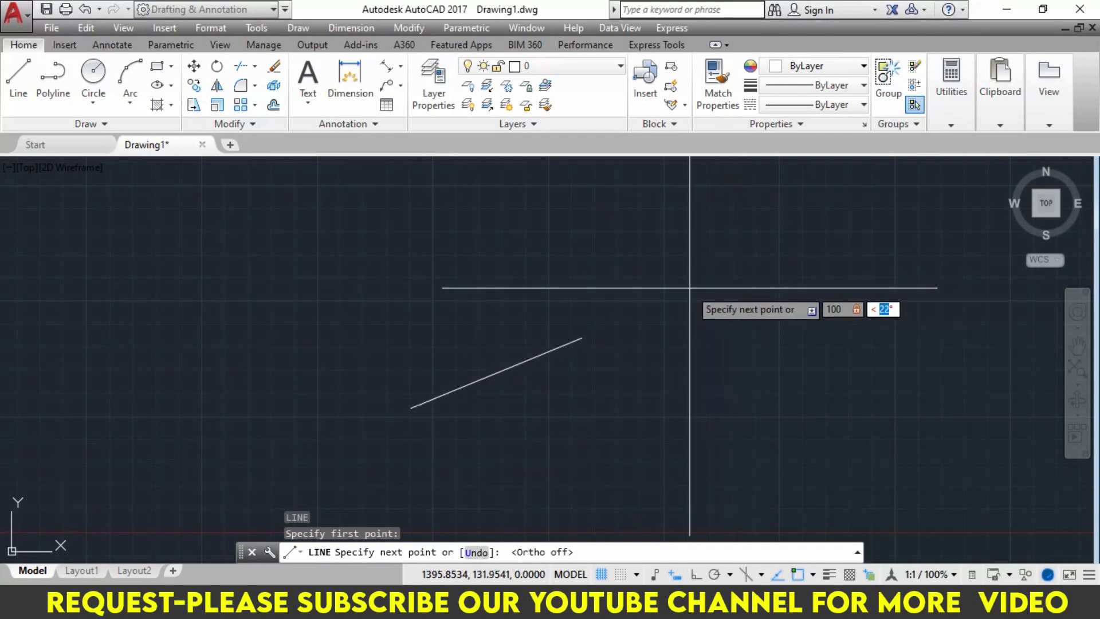
text(60)
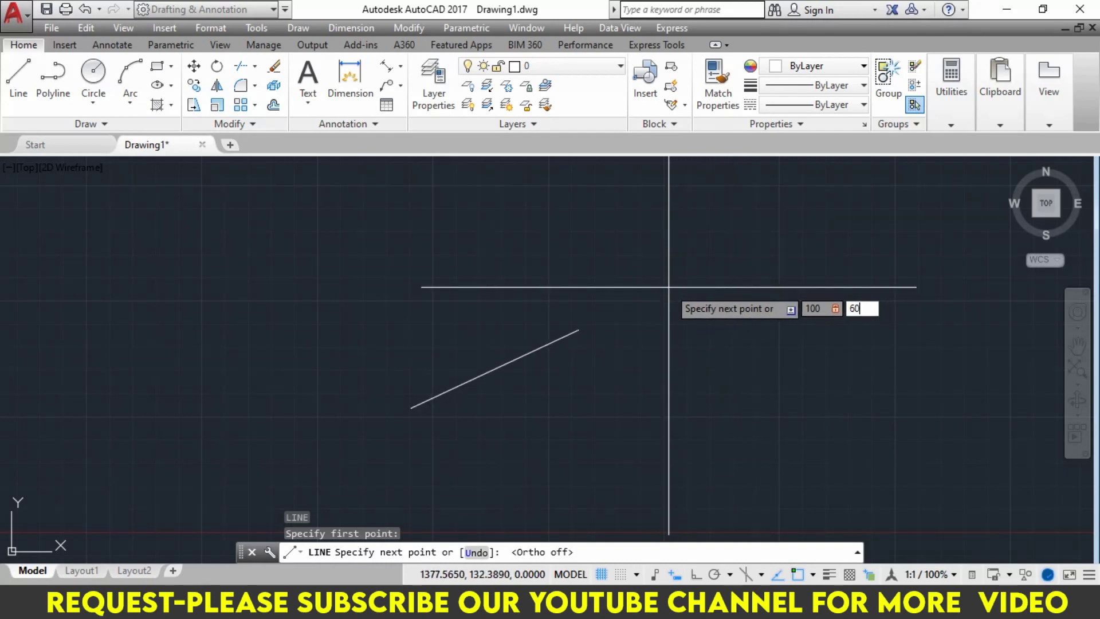
key(Return)
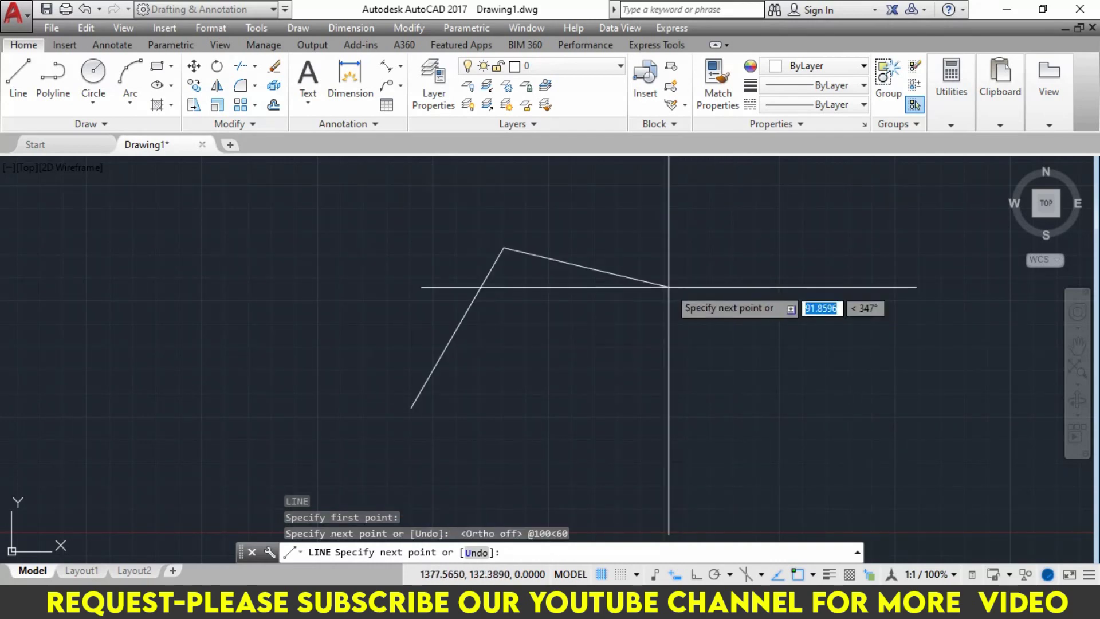
Exit LINE and delete the 60° trial line
key(Escape)
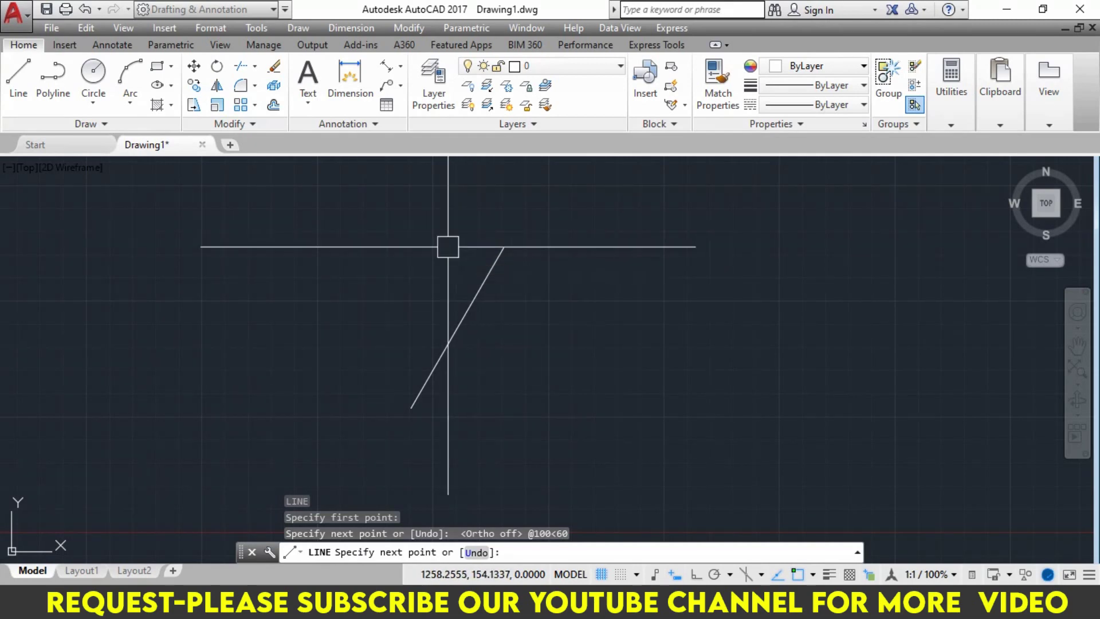
key(Escape)
key(Escape)
click(476, 295)
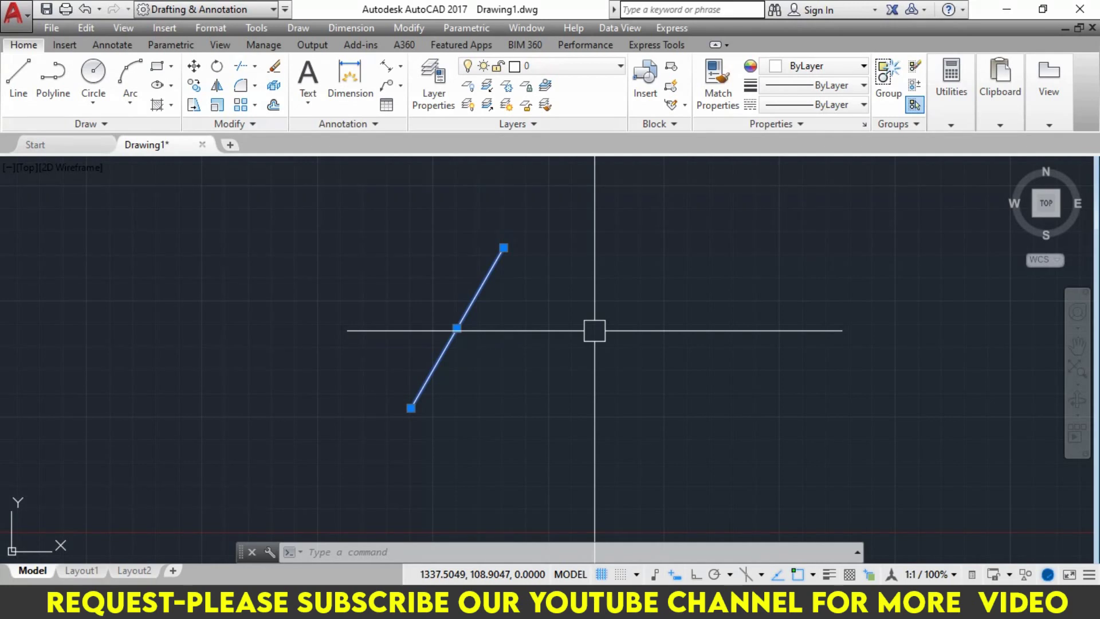
key(Delete)
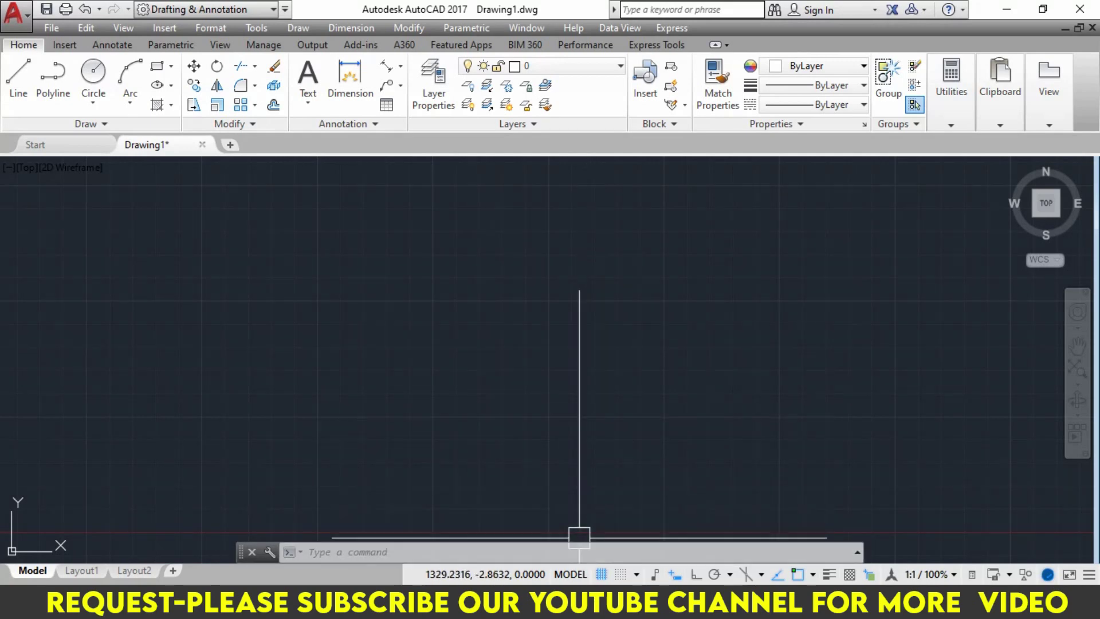
key(alt+Tab)
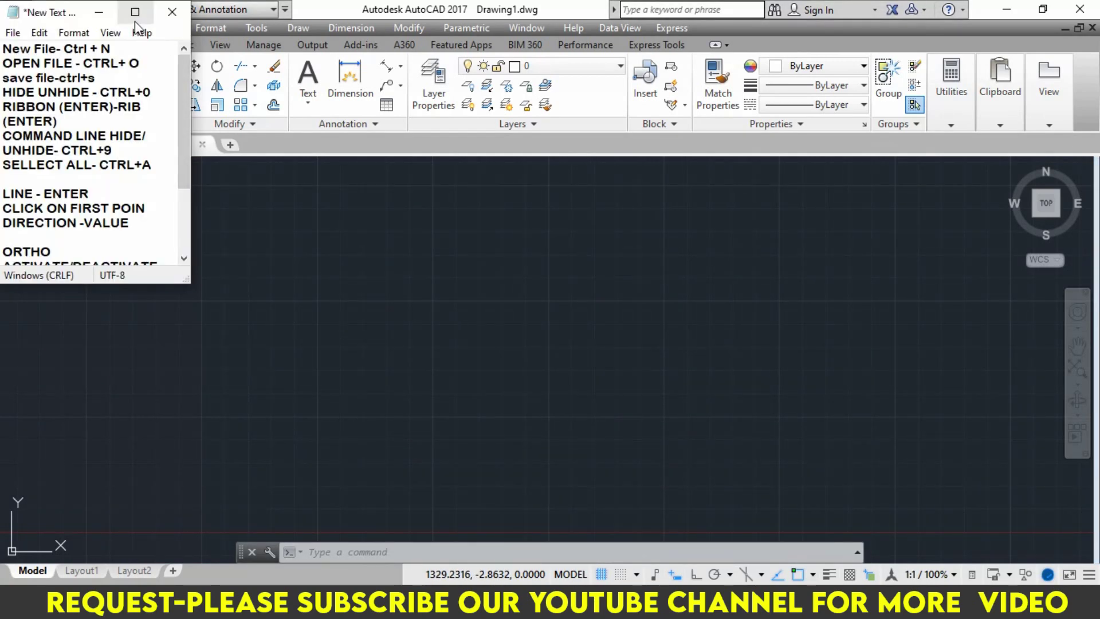
double_click(135, 11)
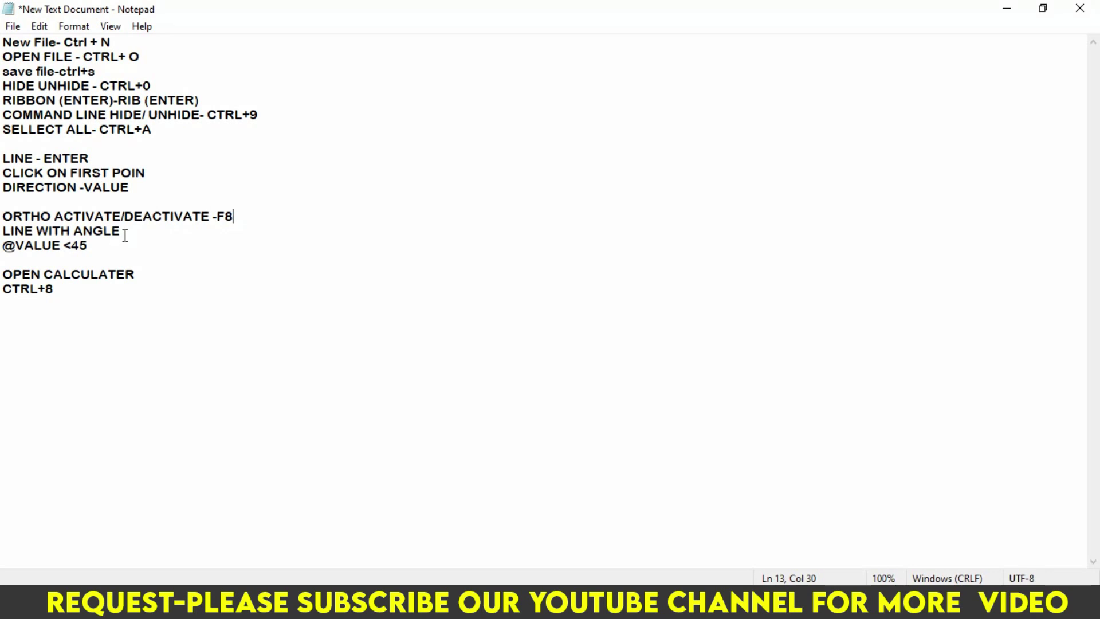
click(18, 246)
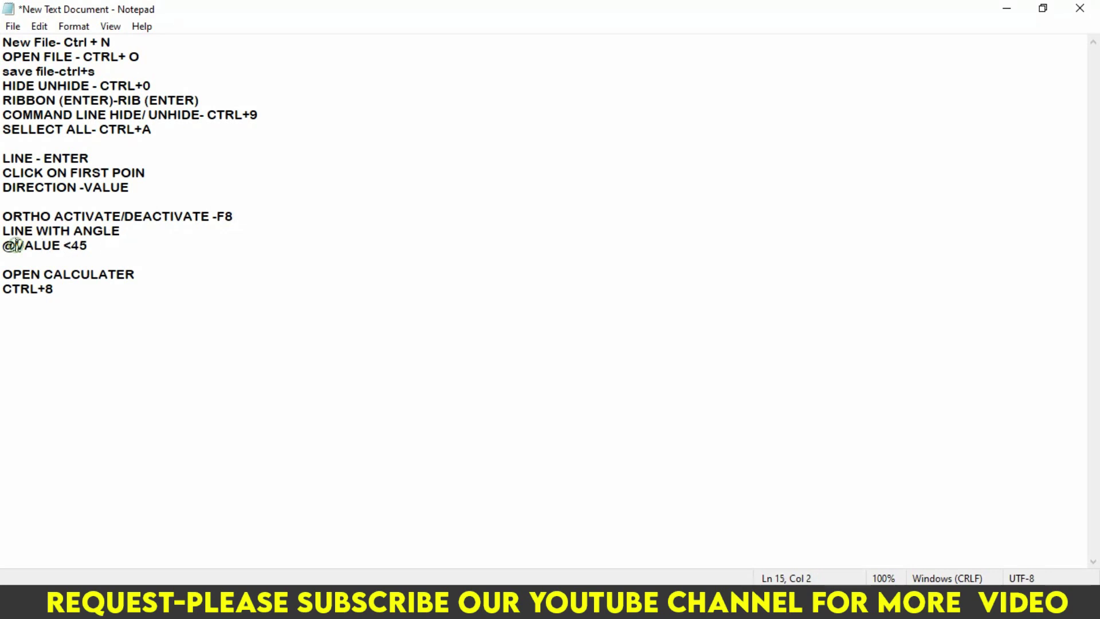
click(61, 247)
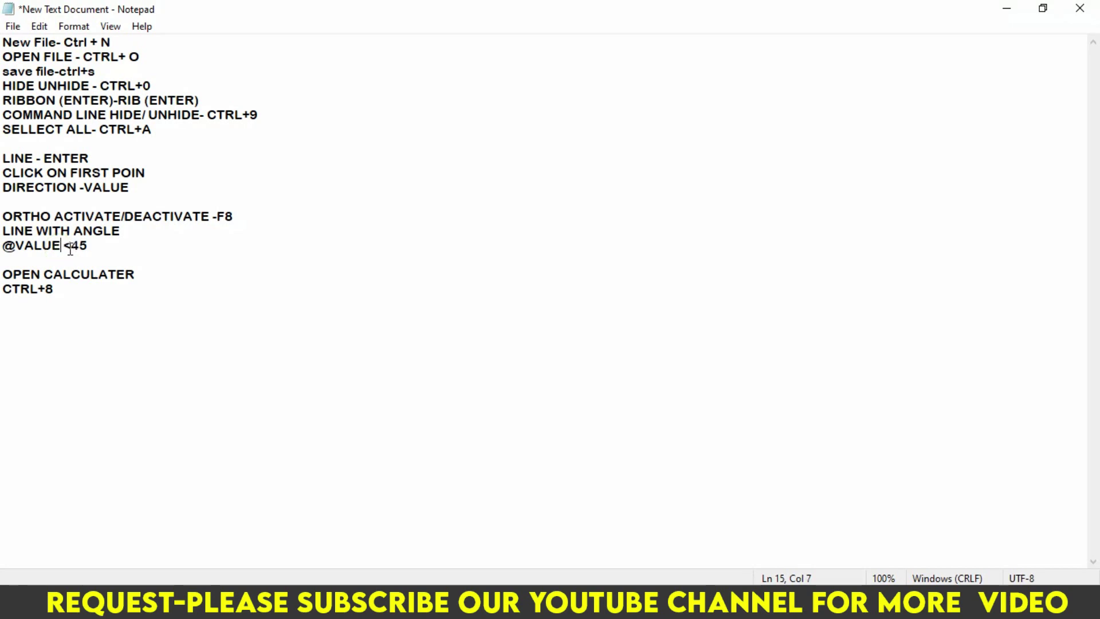
drag(71, 248, 60, 246)
click(94, 252)
Highlight the OPEN CALCULATER CTRL+8 note, then minimize Notepad back to AutoCAD
drag(76, 293, 5, 274)
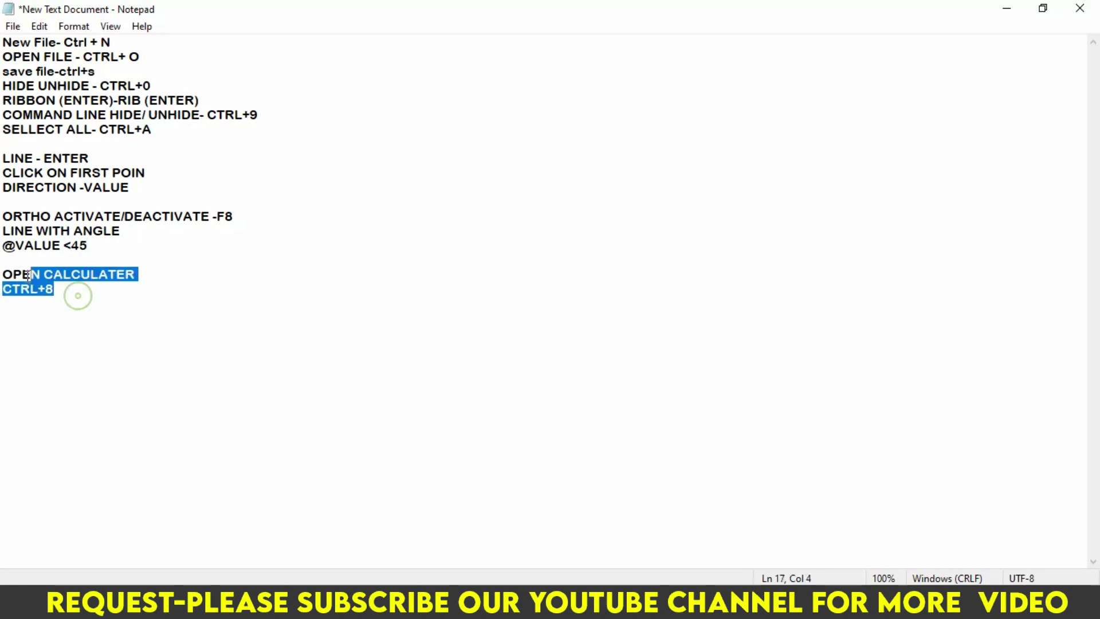
click(65, 304)
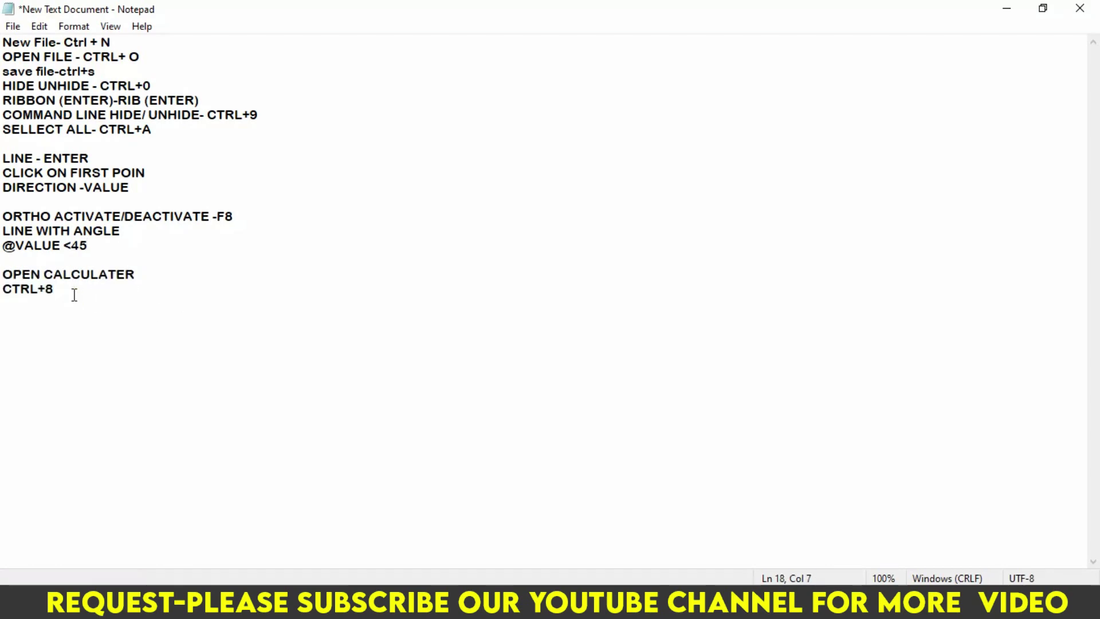
drag(71, 292, 13, 290)
click(12, 289)
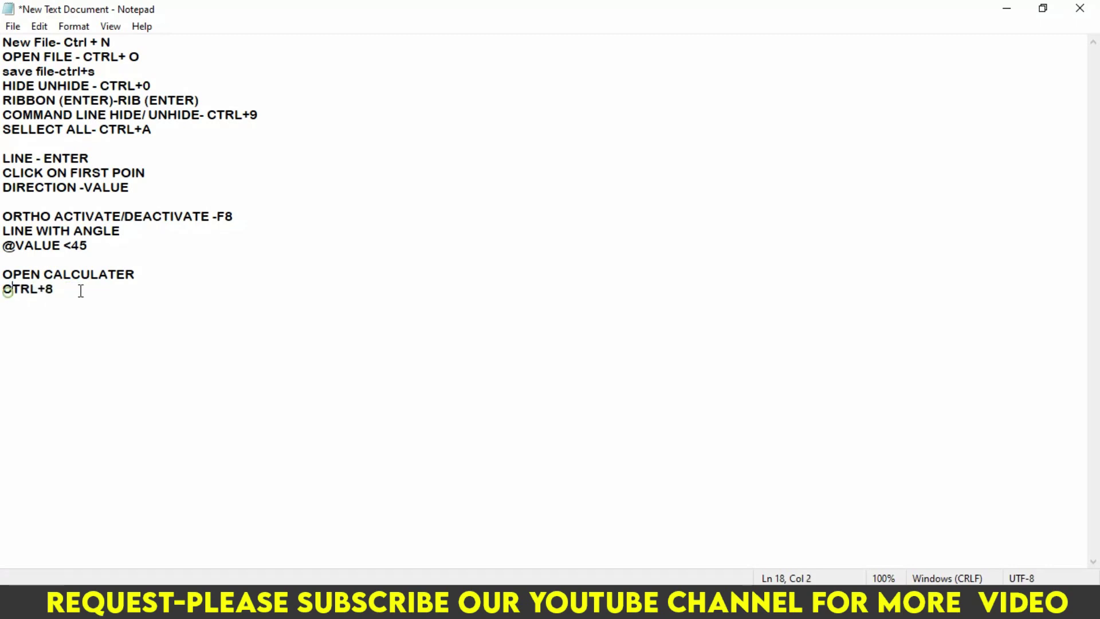
click(1014, 8)
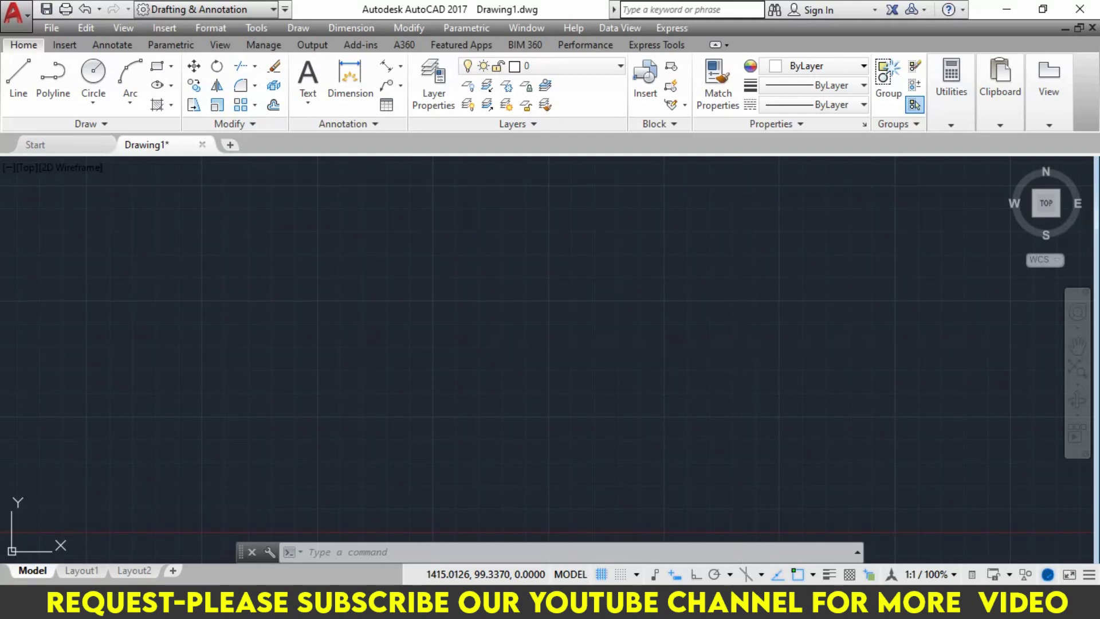
Open QuickCalc with Ctrl+8, close it, and bring up the AutoCAD Expert PDF's Day-3 outline
key(ctrl+8)
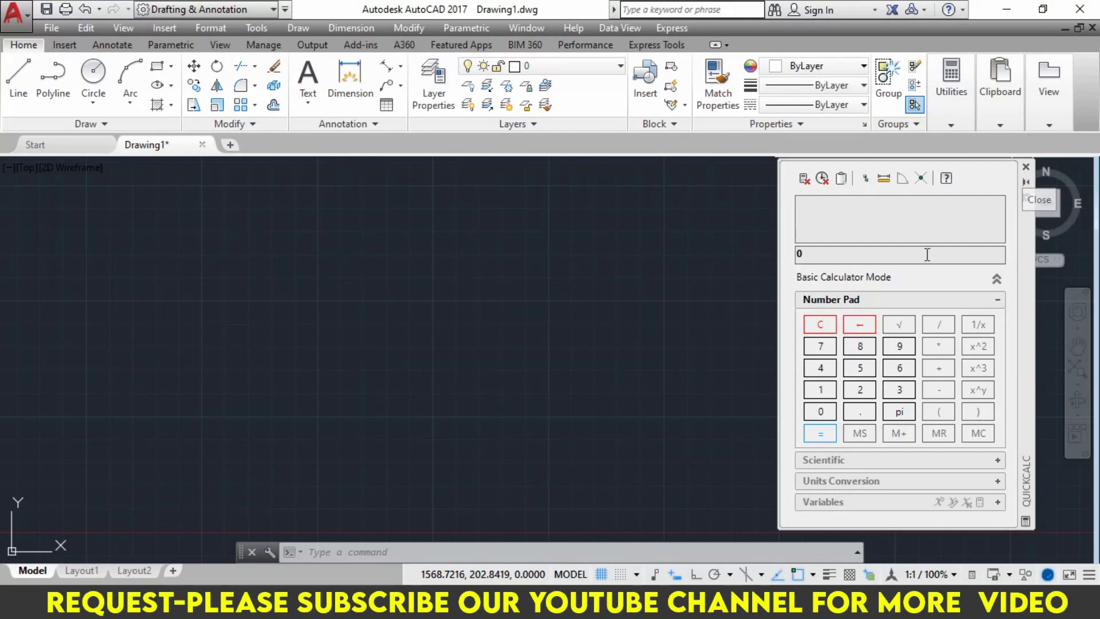
click(1026, 171)
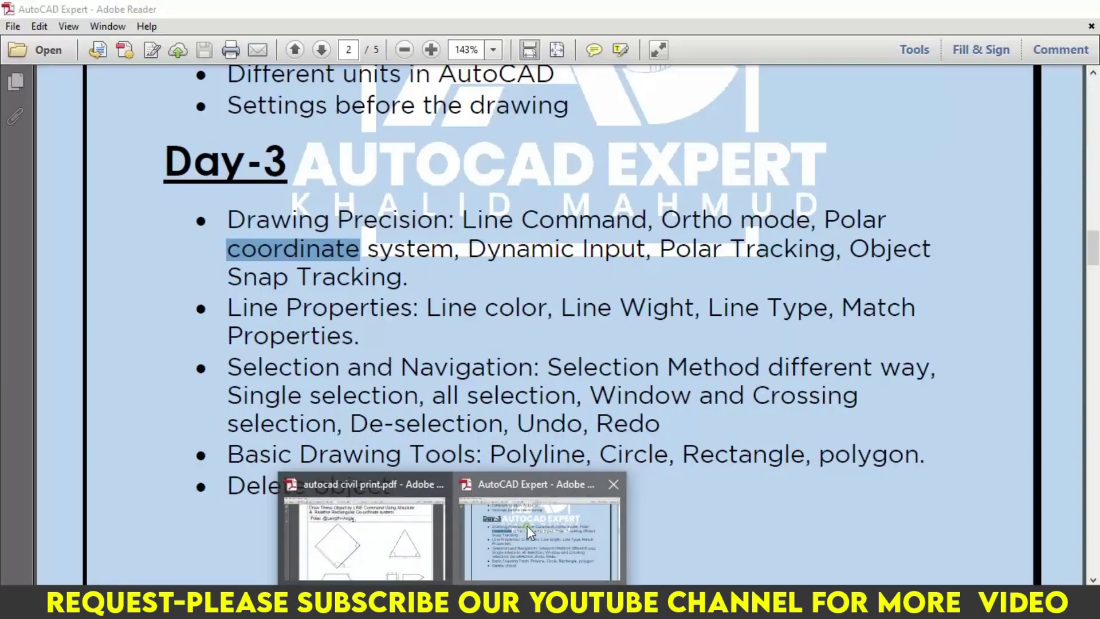
click(528, 525)
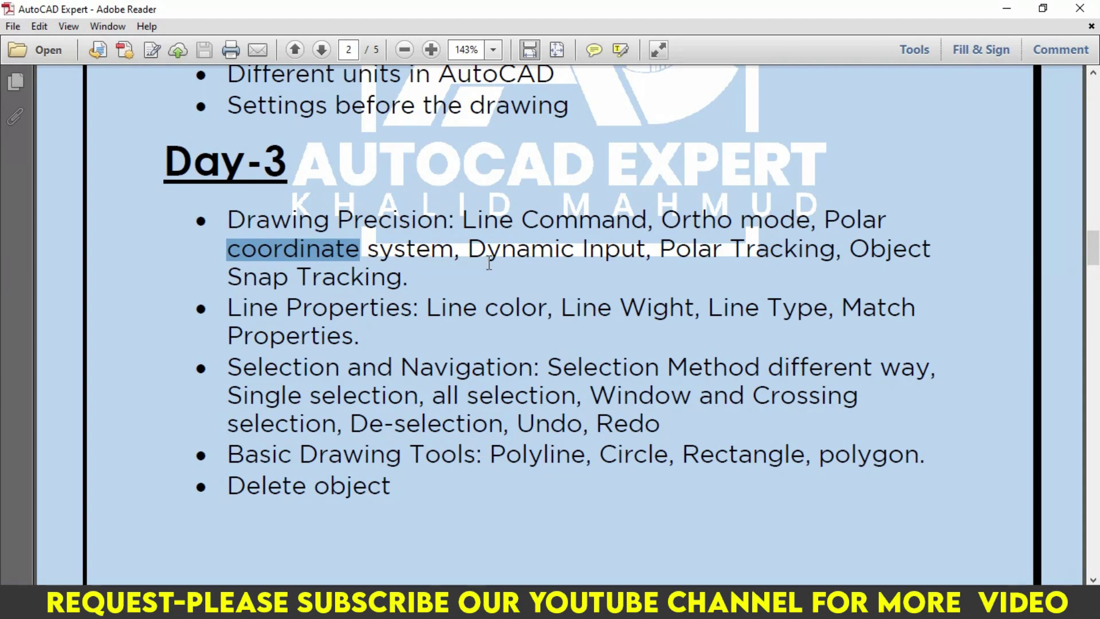
Highlight 'Dynamic Input' in the Day-3 outline, then minimize Adobe Reader
drag(467, 250, 613, 252)
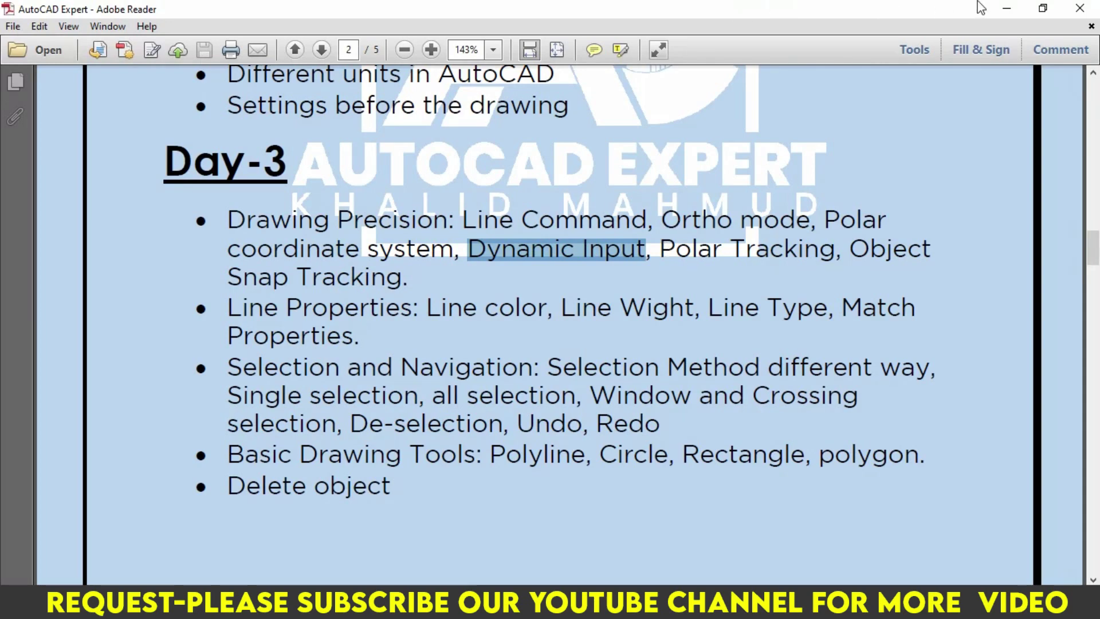
click(1006, 8)
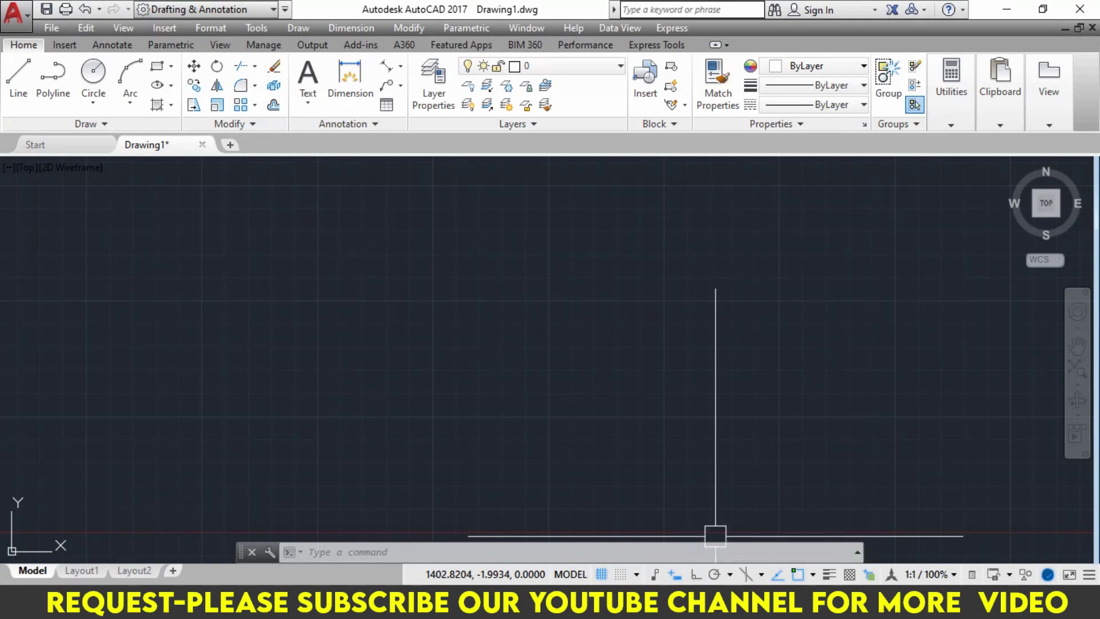
Add a 'POLAR TRACKING - F10' line below CTRL+8 in the Notepad notes, then return to AutoCAD
key(alt+Tab)
click(174, 271)
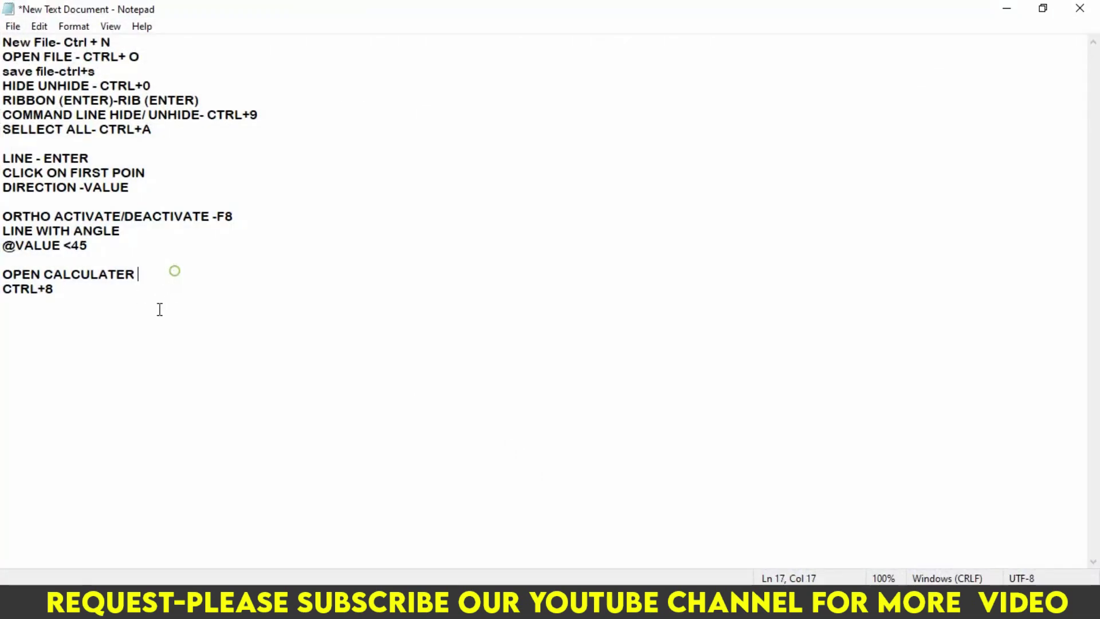
click(122, 316)
key(Return)
text(POLAR T)
text(RA)
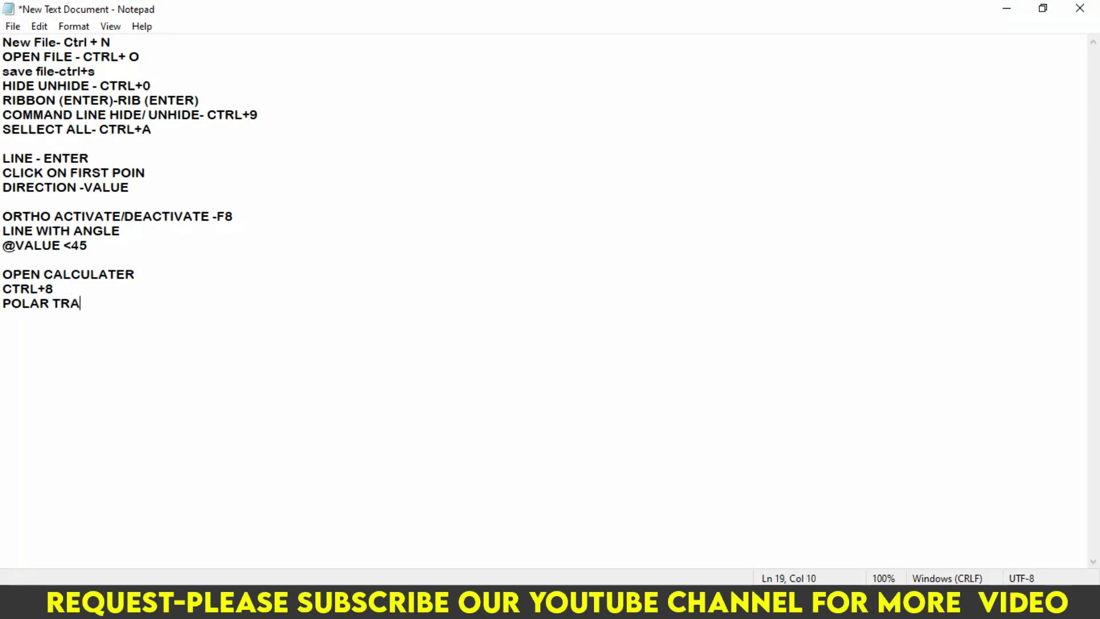
text(CK)
text(ING)
text( - F1)
text(0)
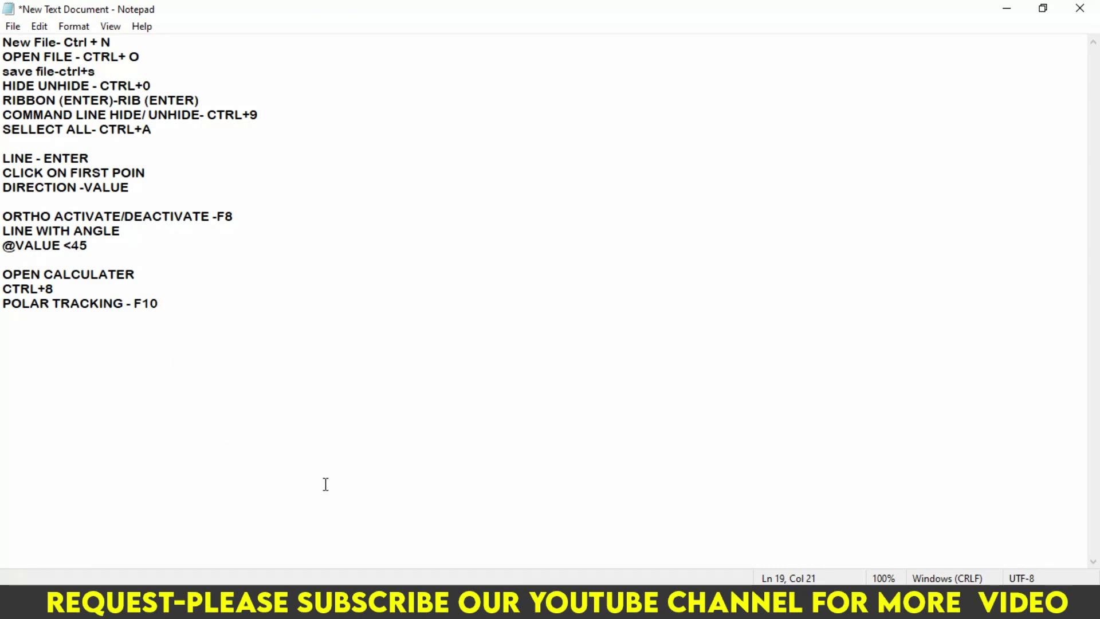
key(alt+Tab)
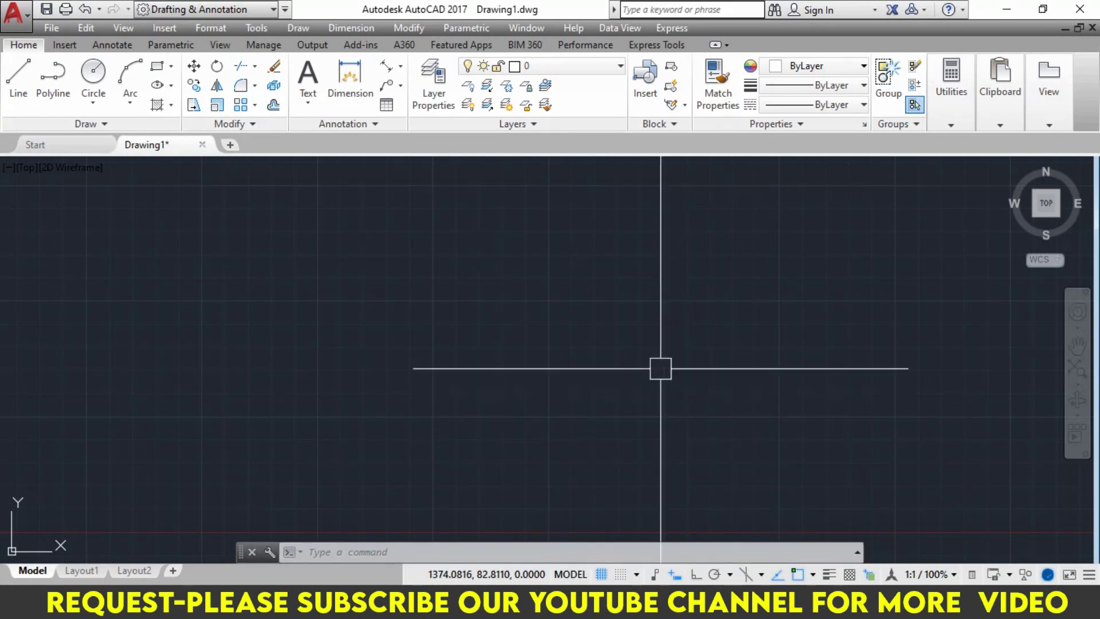
Switch polar tracking on with F10
key(F10)
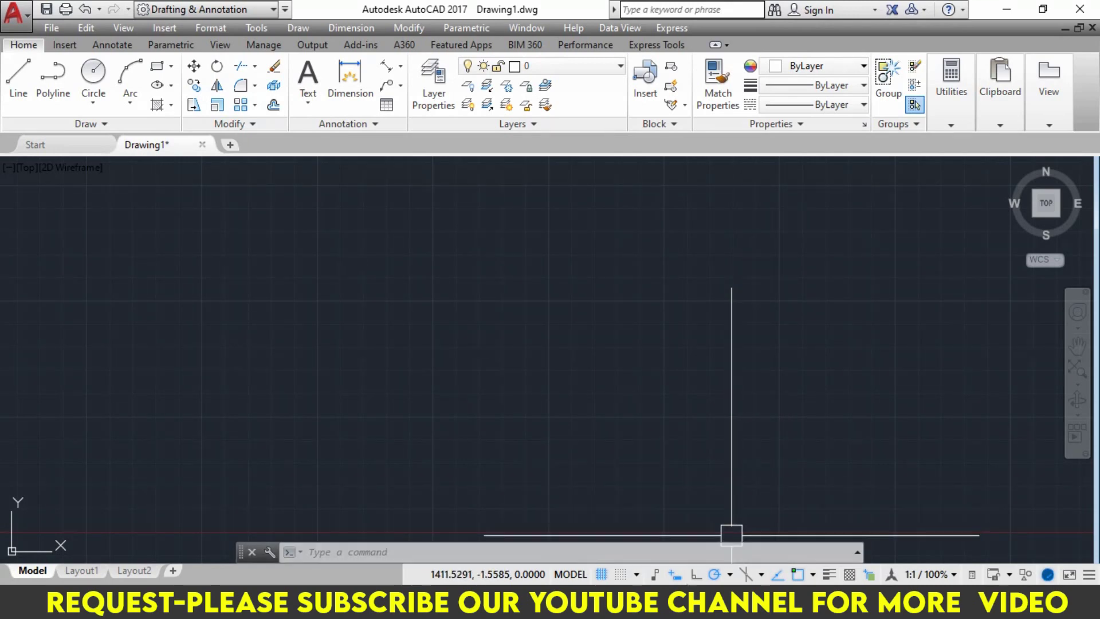
click(694, 576)
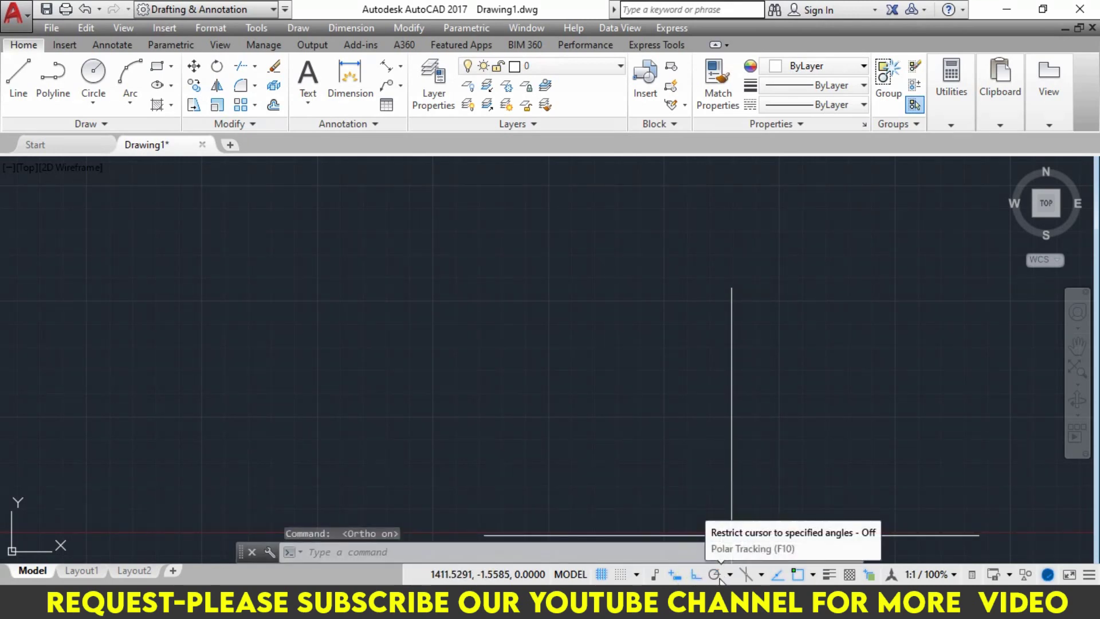
click(716, 577)
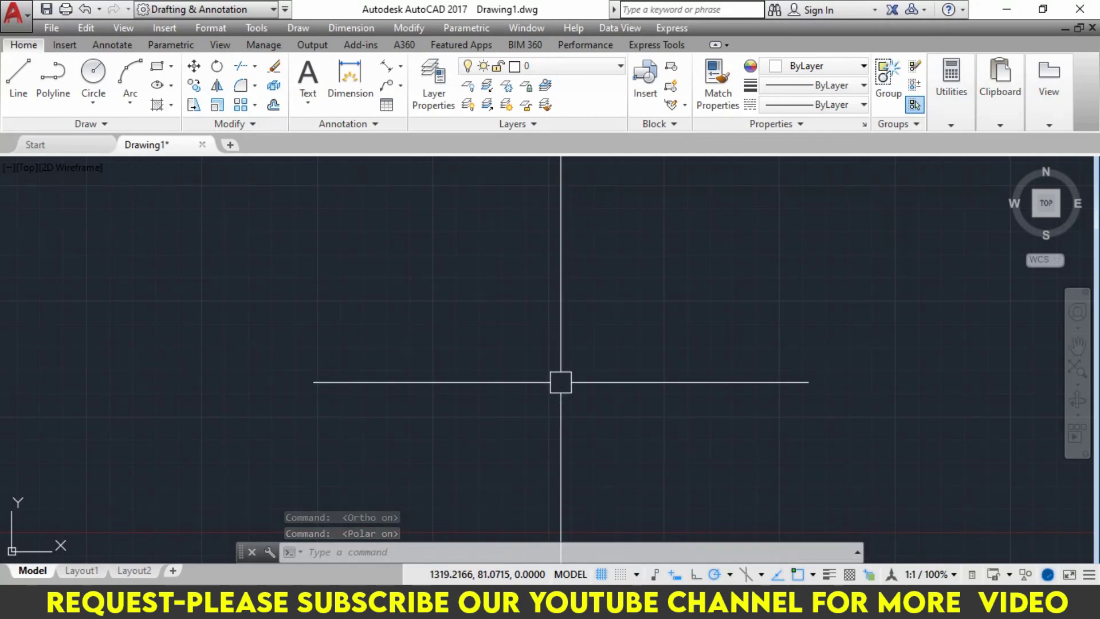
text(l)
key(Return)
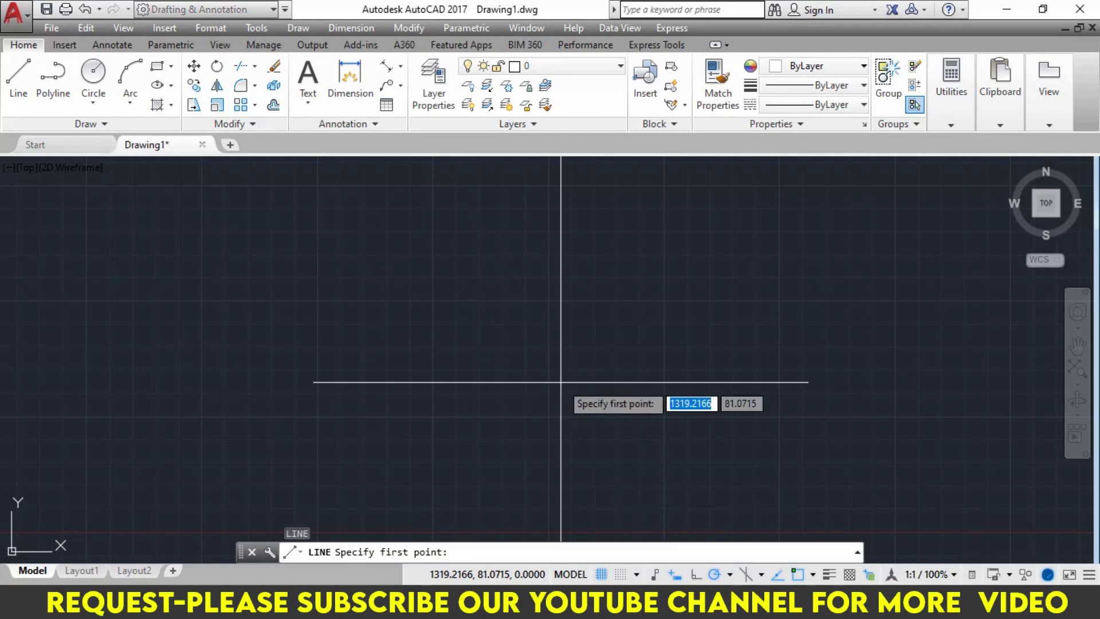
click(730, 575)
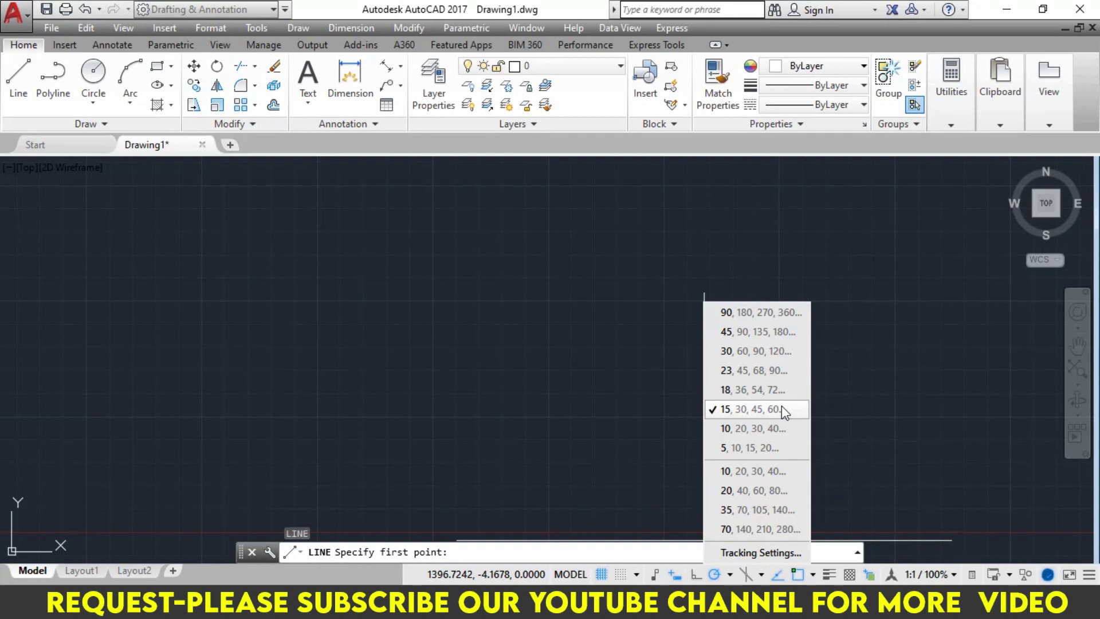
click(781, 407)
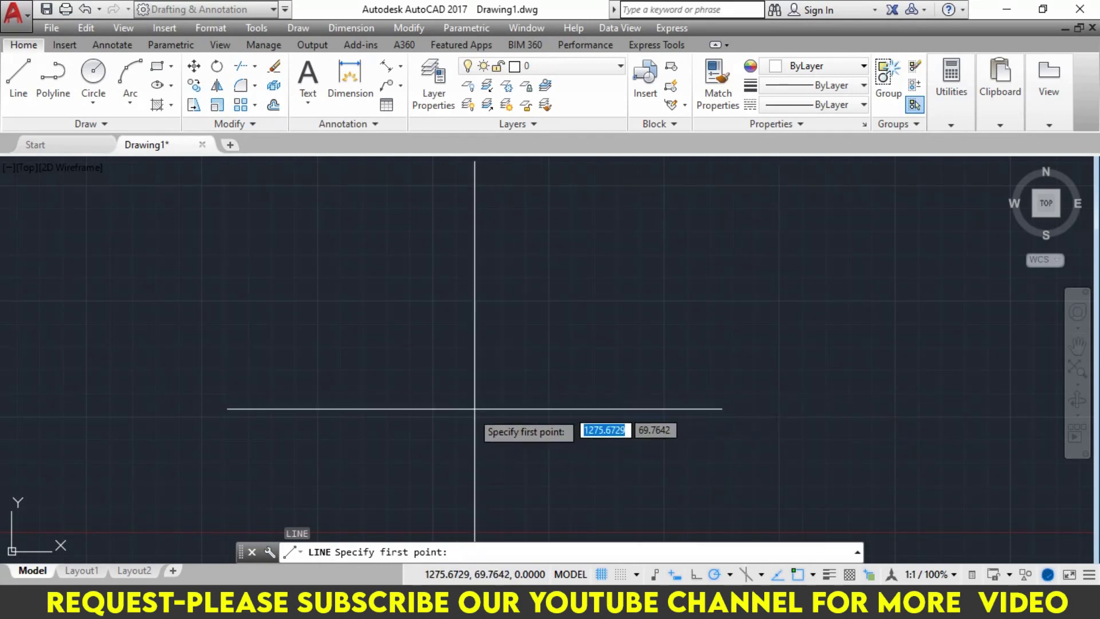
click(424, 437)
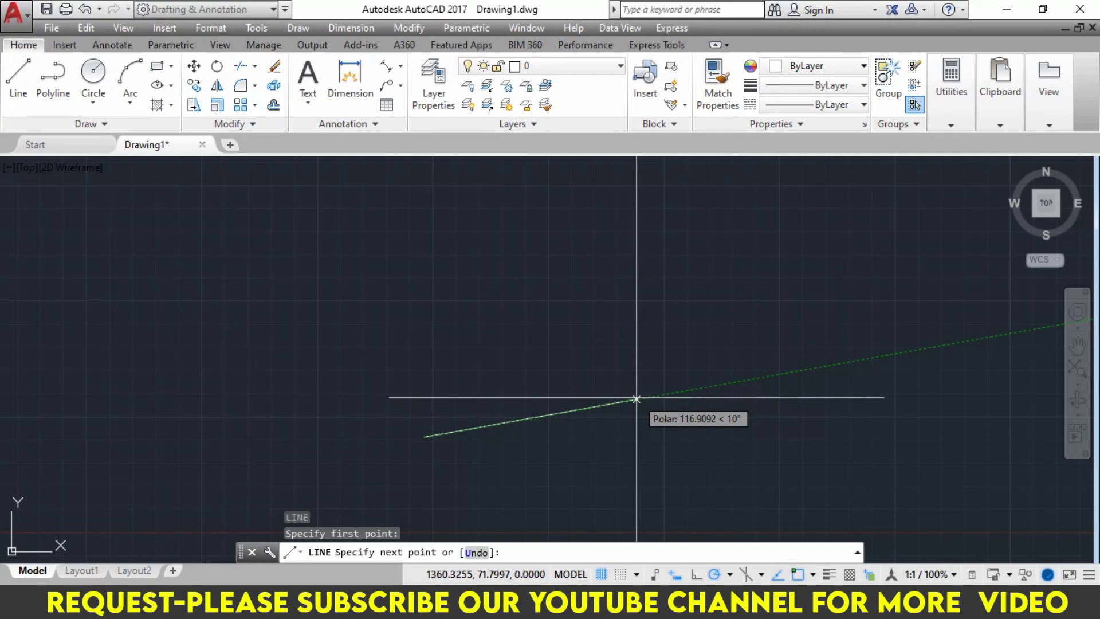
key(Escape)
key(Escape)
key(Escape)
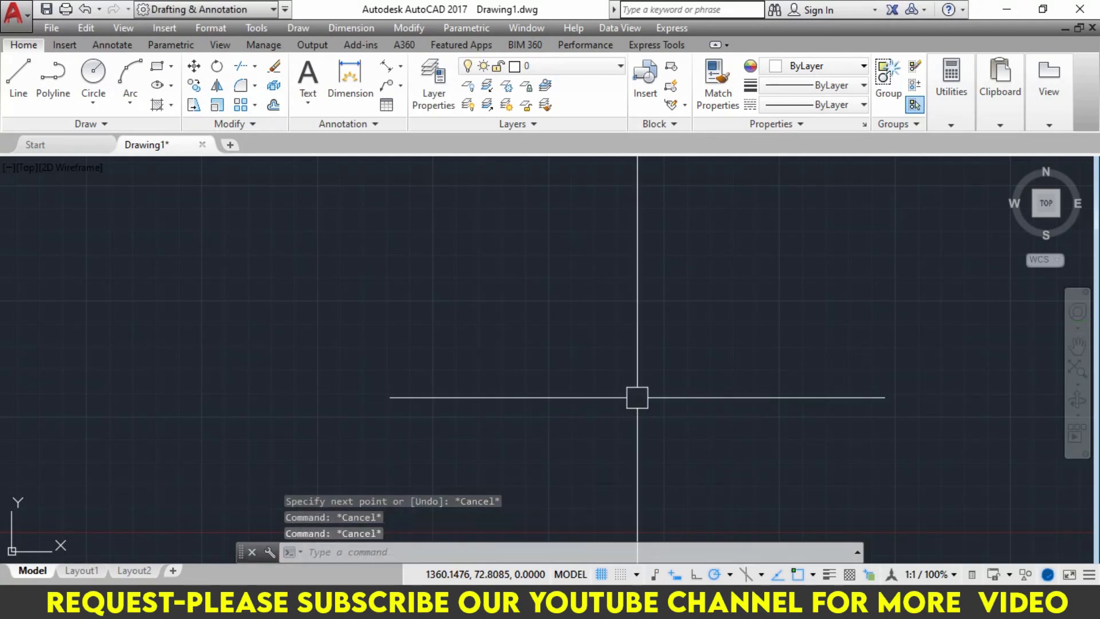
In Tracking Settings, delete the additional polar angles 10, 20, 35 and 70, keeping the 15° increment
click(814, 575)
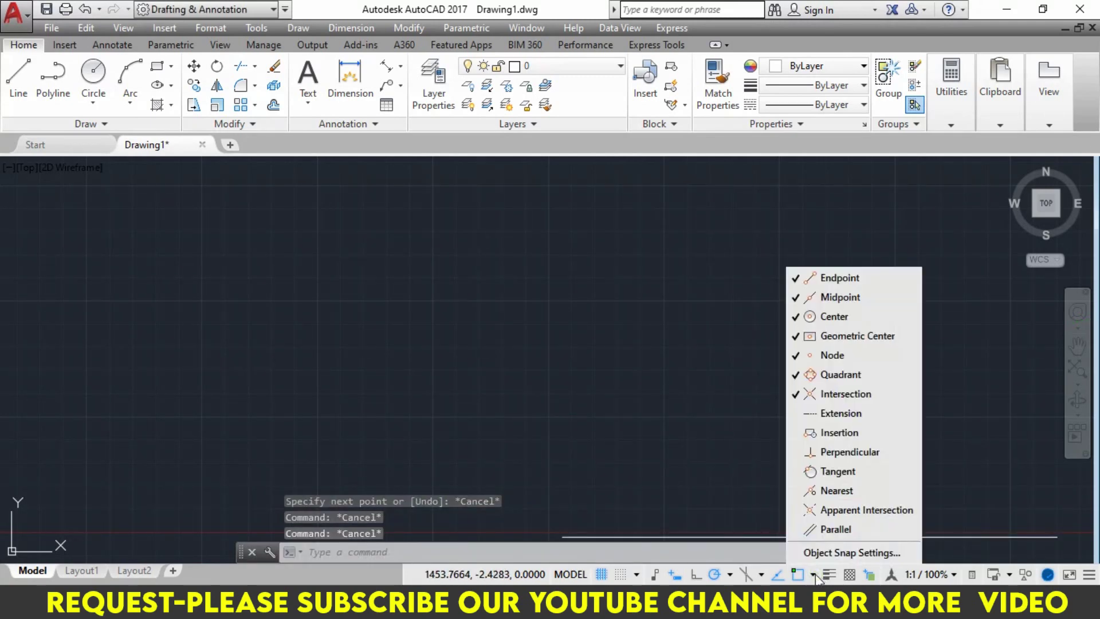
click(730, 575)
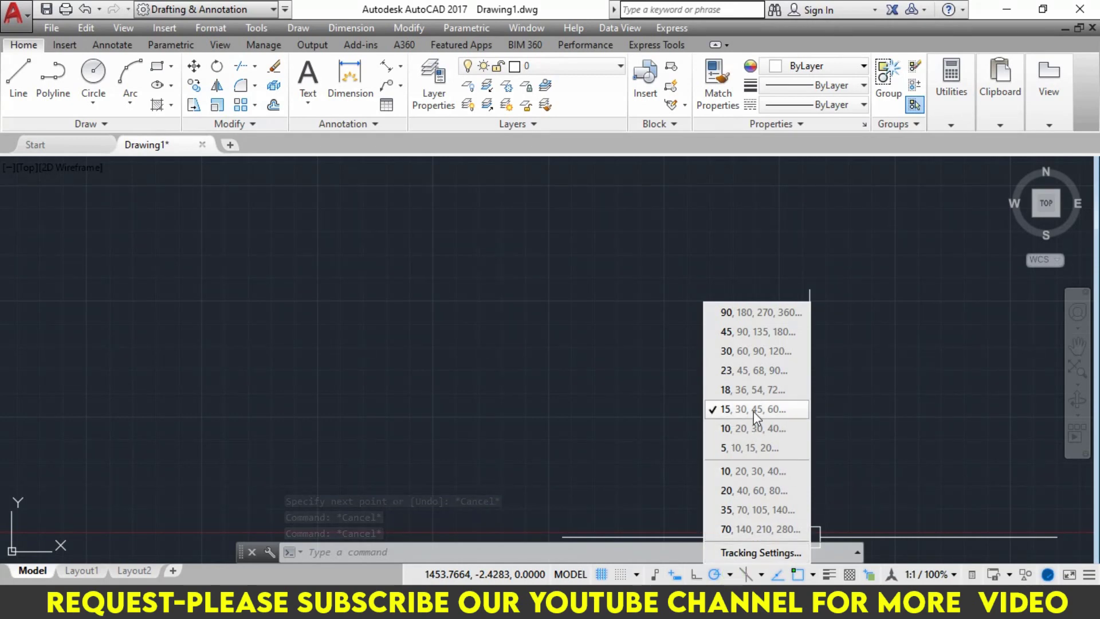
click(757, 553)
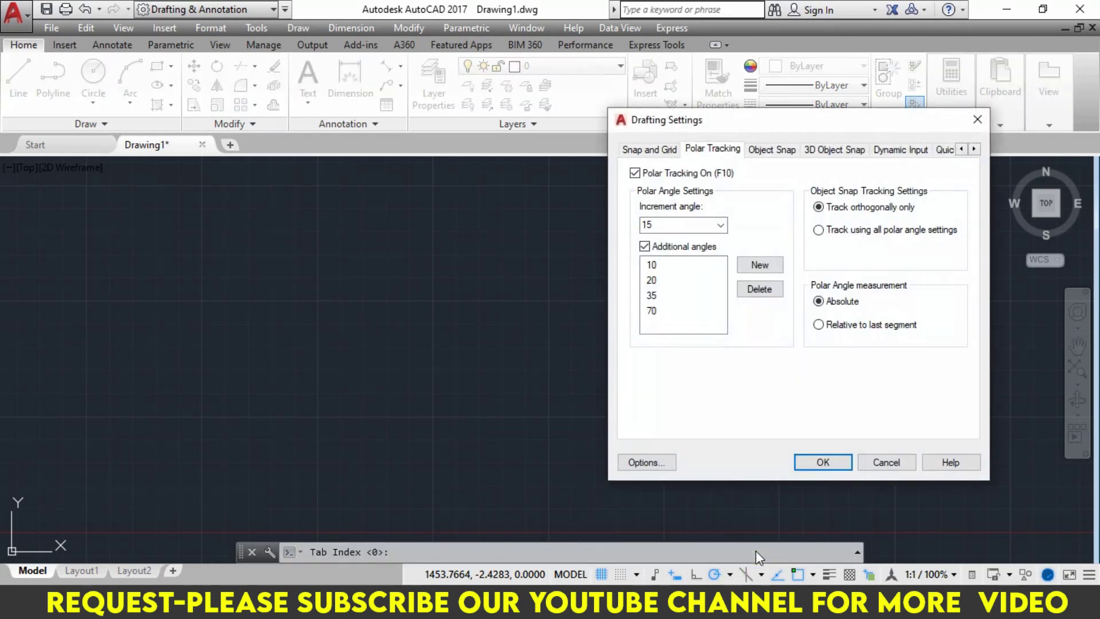
click(651, 265)
click(760, 289)
click(650, 281)
click(748, 292)
click(745, 291)
click(760, 289)
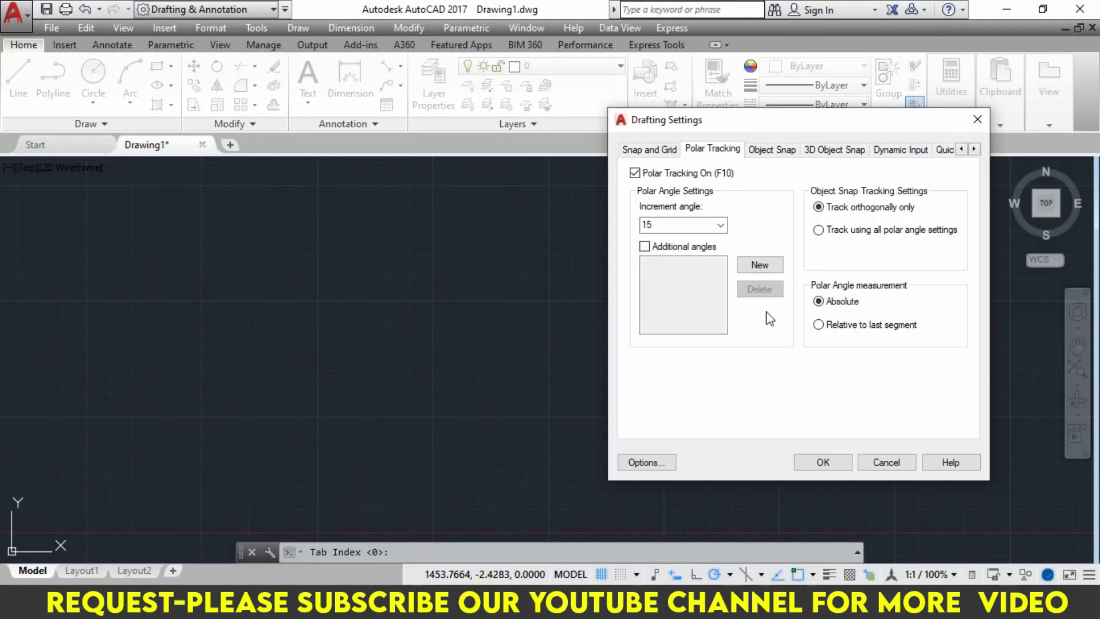
click(822, 459)
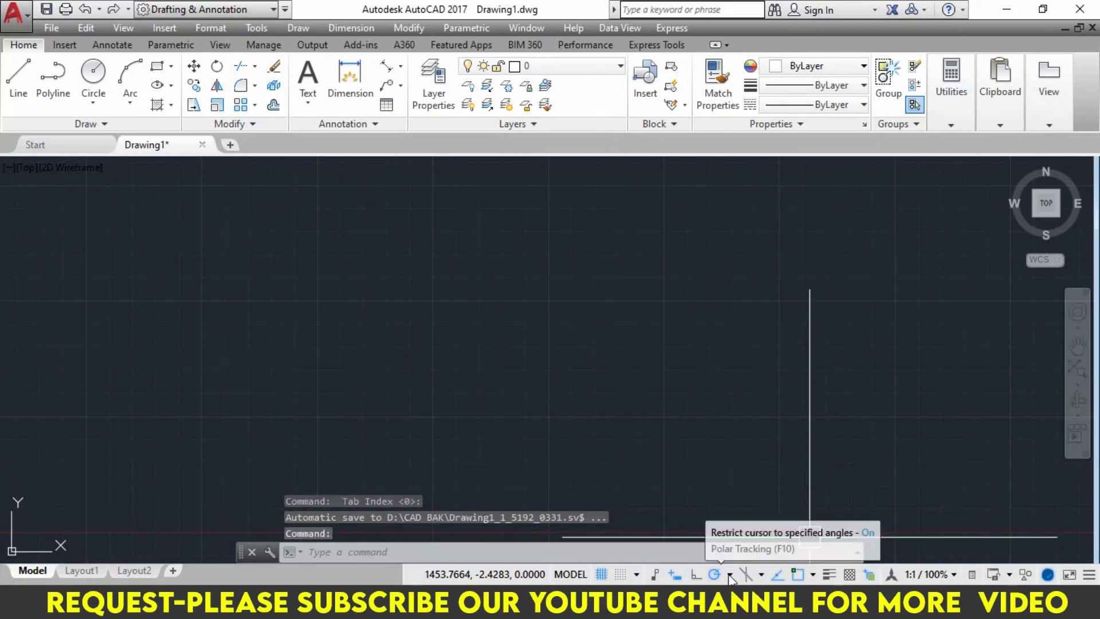
click(729, 574)
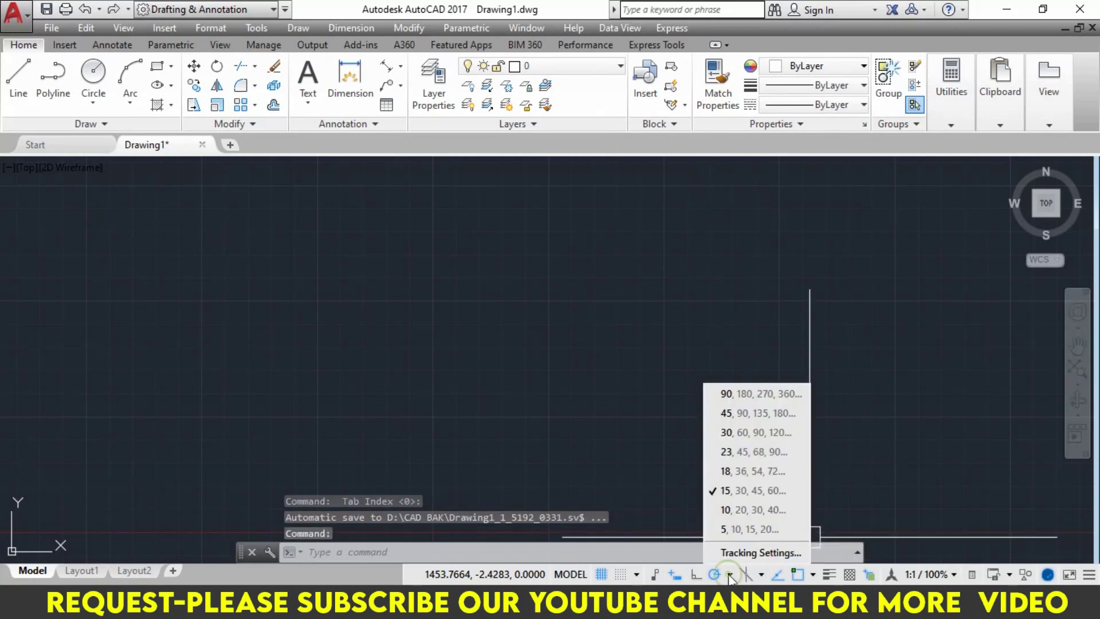
click(775, 493)
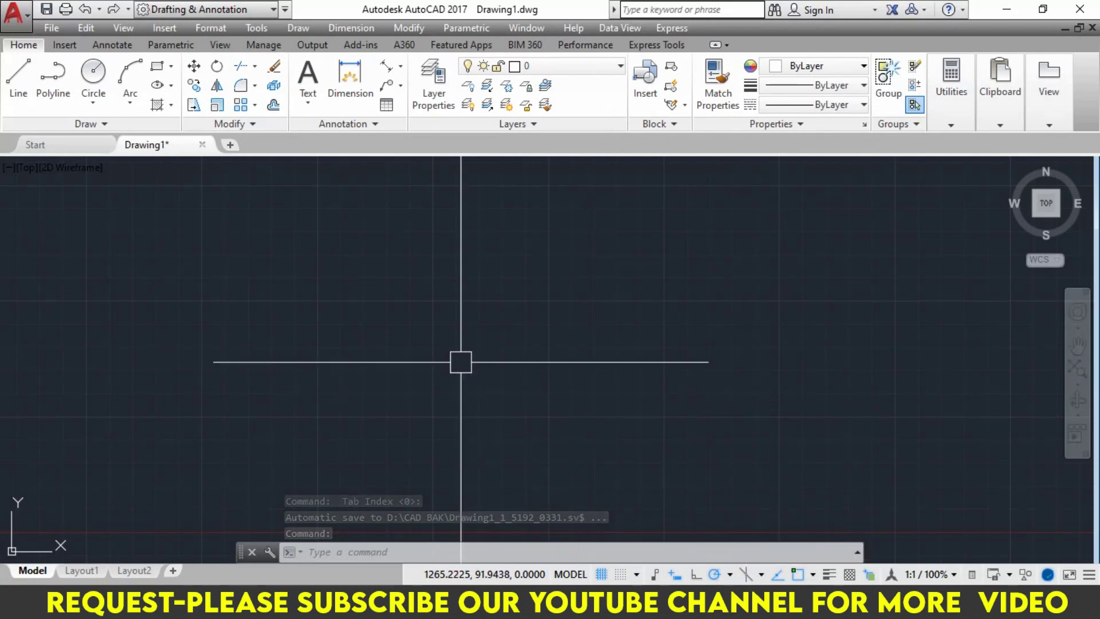
text(l)
key(Return)
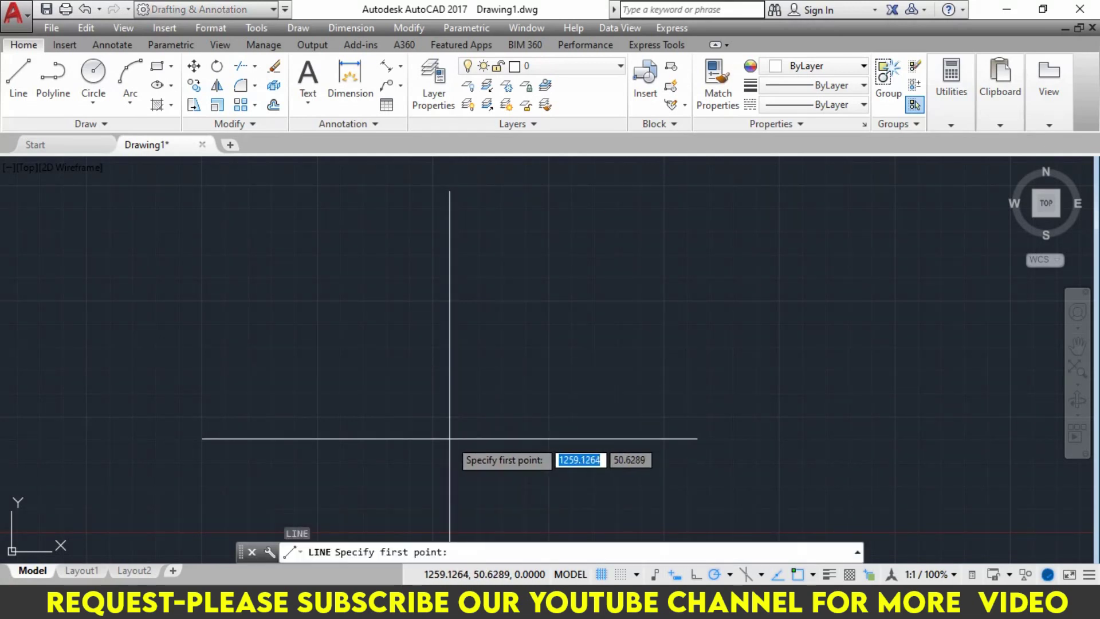
click(450, 439)
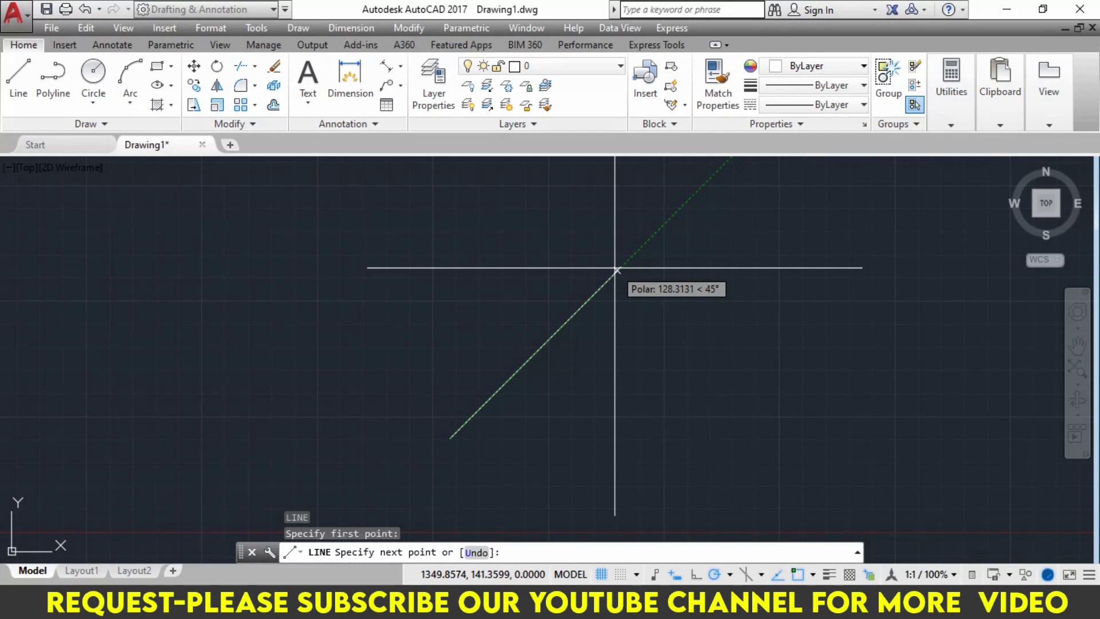
click(616, 270)
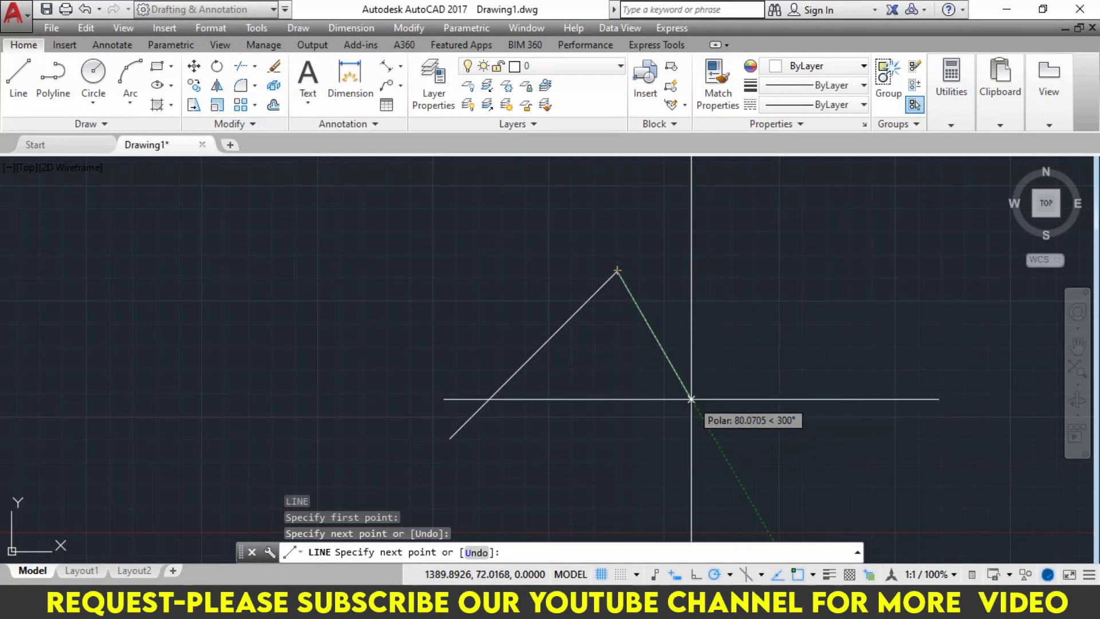
key(Escape)
key(Escape)
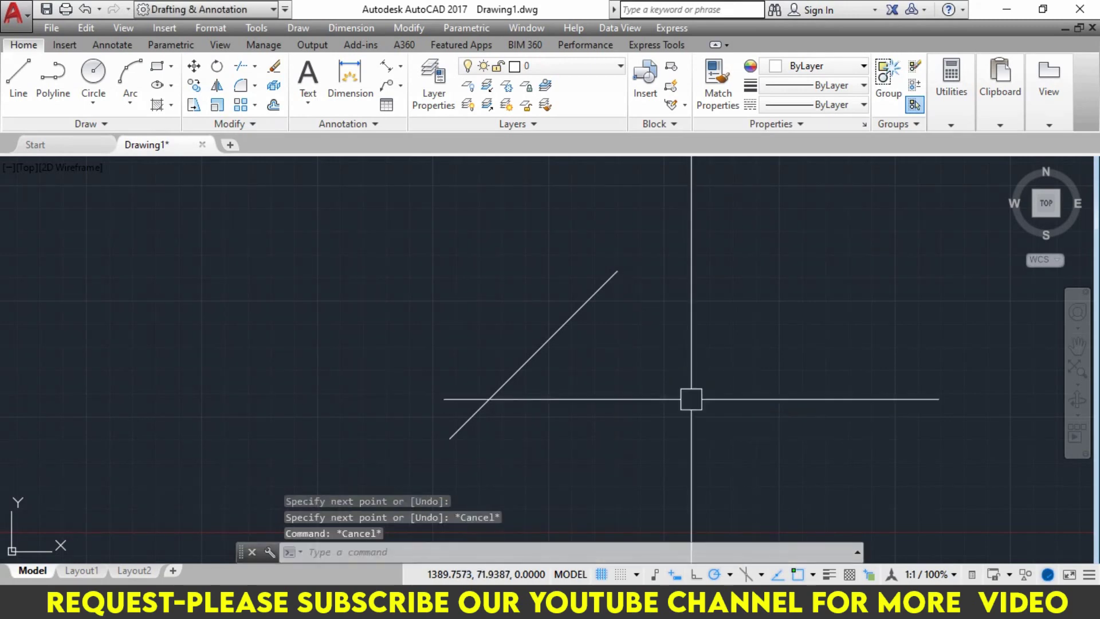
key(Escape)
key(Escape)
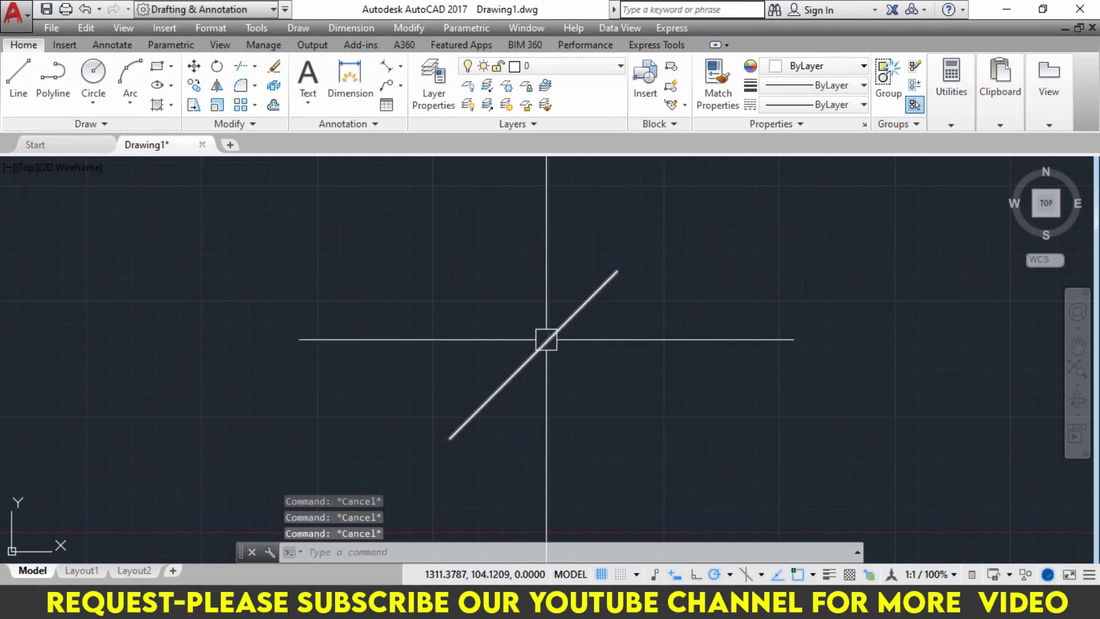
click(543, 341)
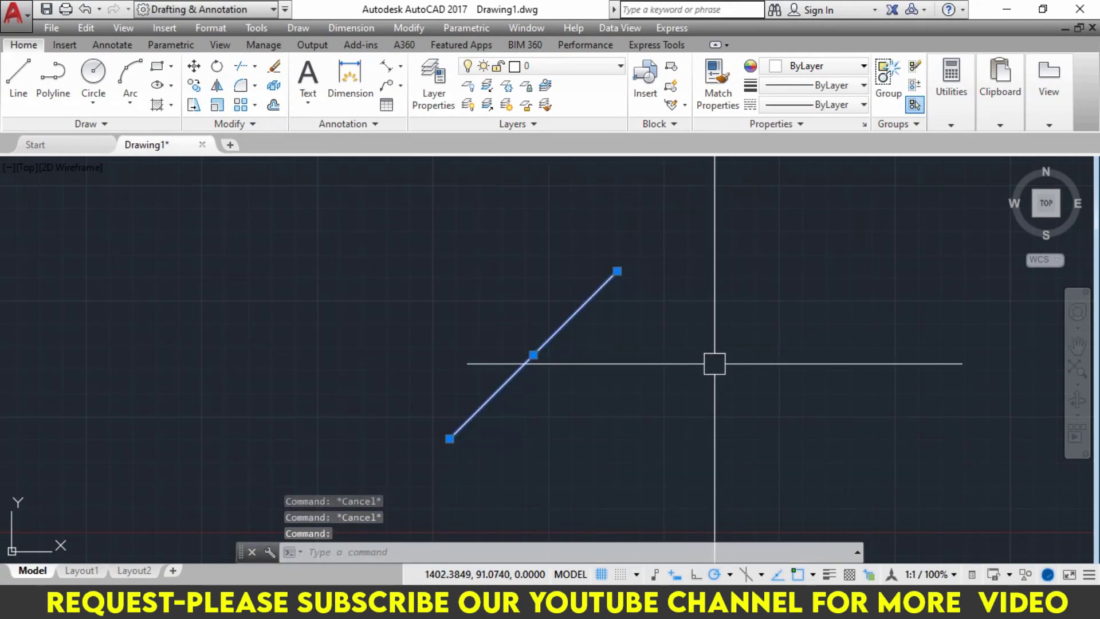
text(E)
key(Delete)
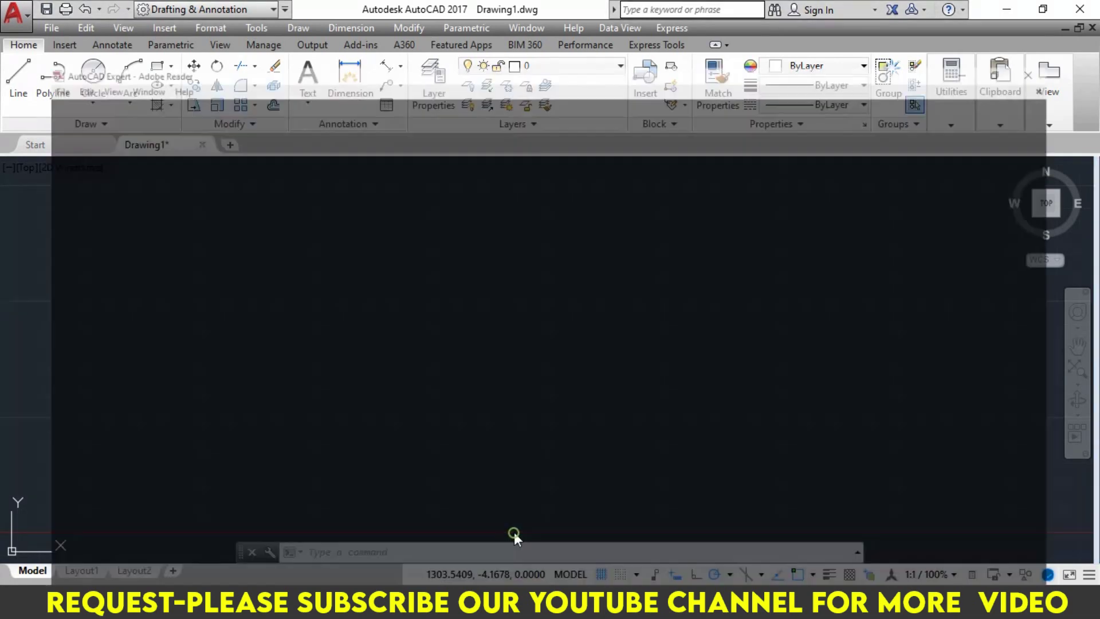
click(514, 532)
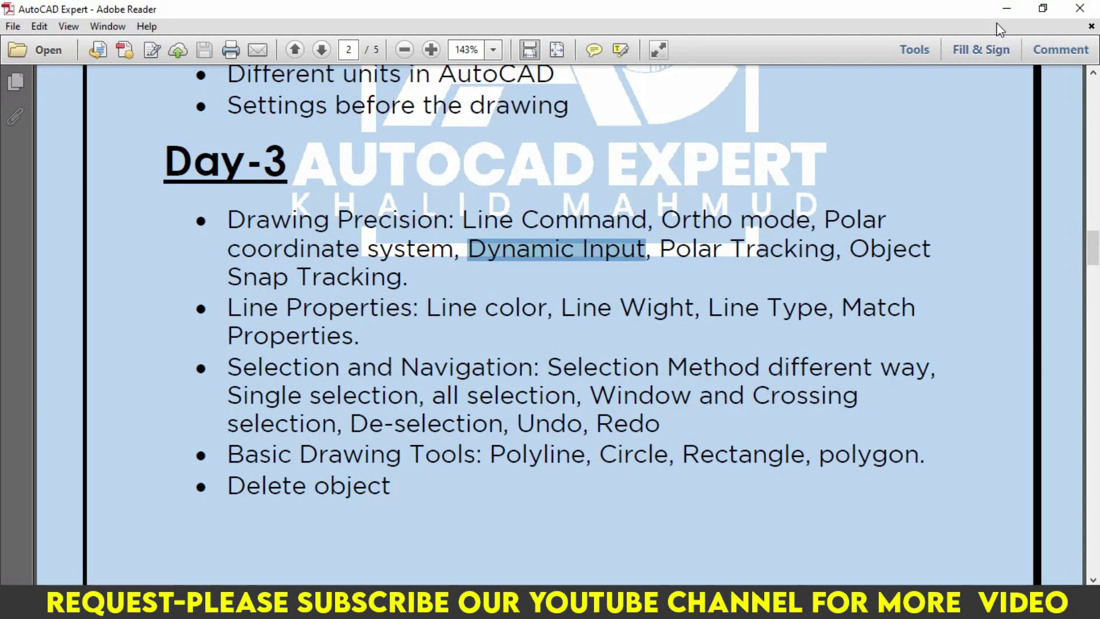
click(1007, 9)
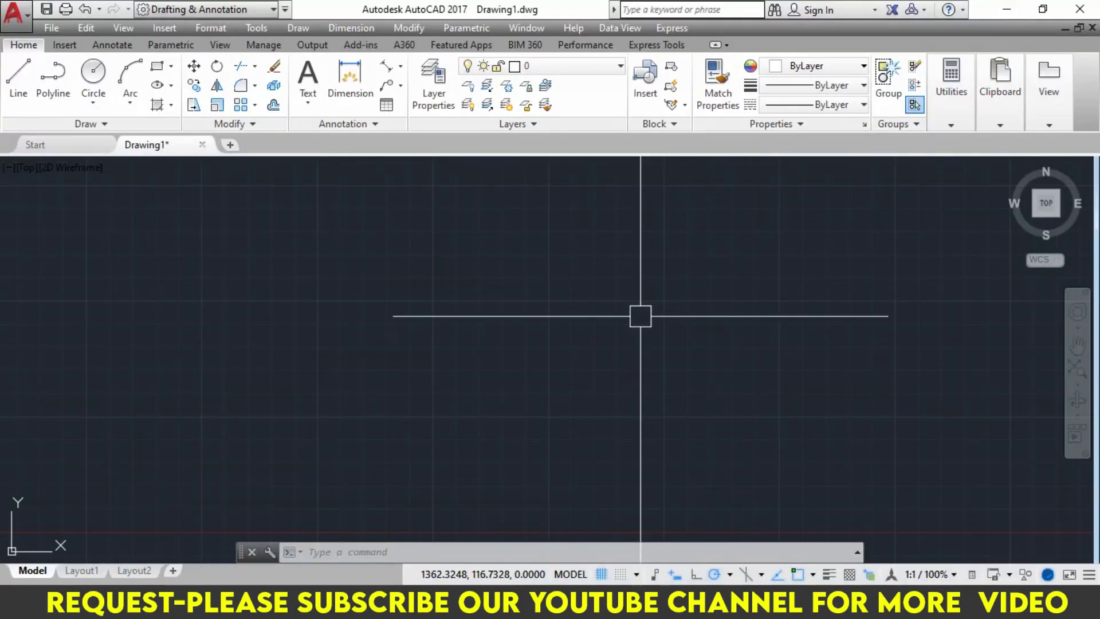
text(rec)
Draw a rectangle by picking two opposite corners
key(Return)
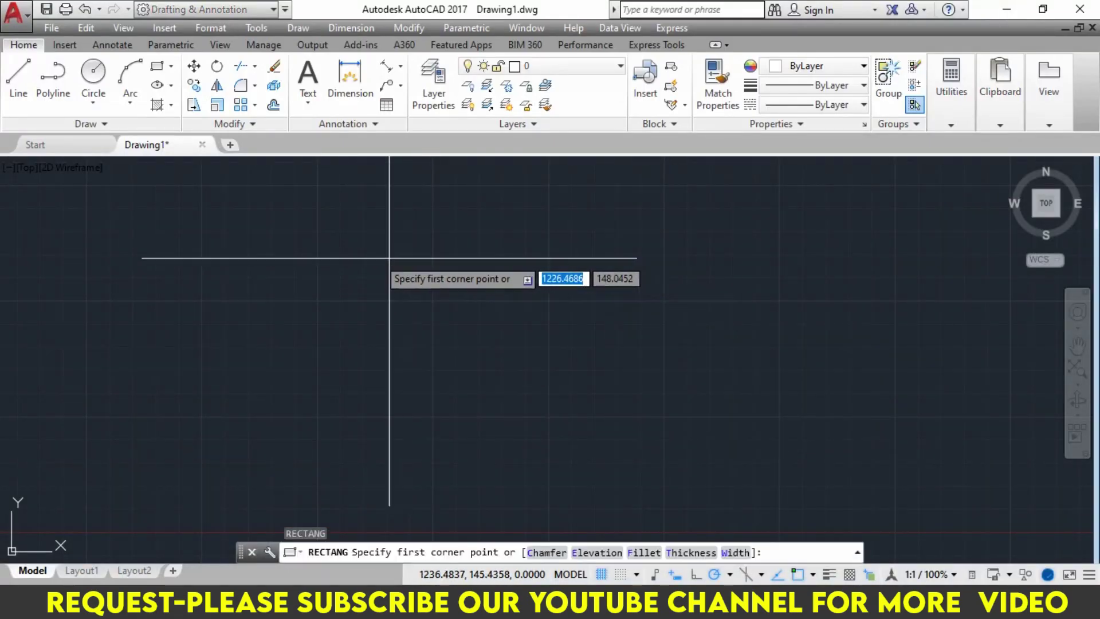
click(349, 255)
click(517, 377)
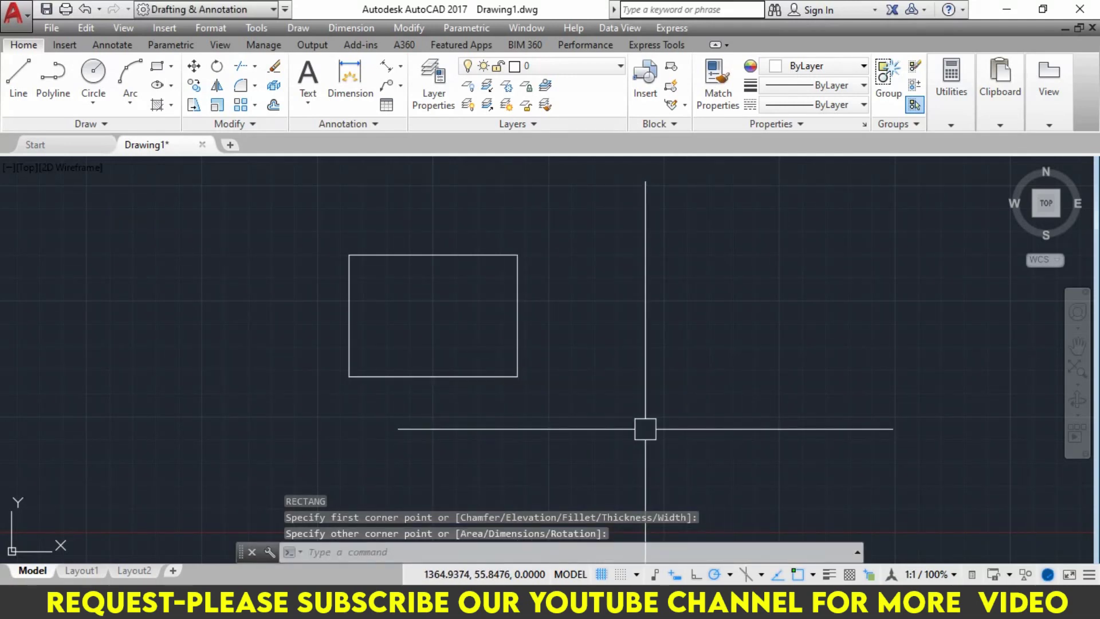
Draw four LINE edges forming a second rectangle whose top-left corner is the first rectangle's centre
text(L)
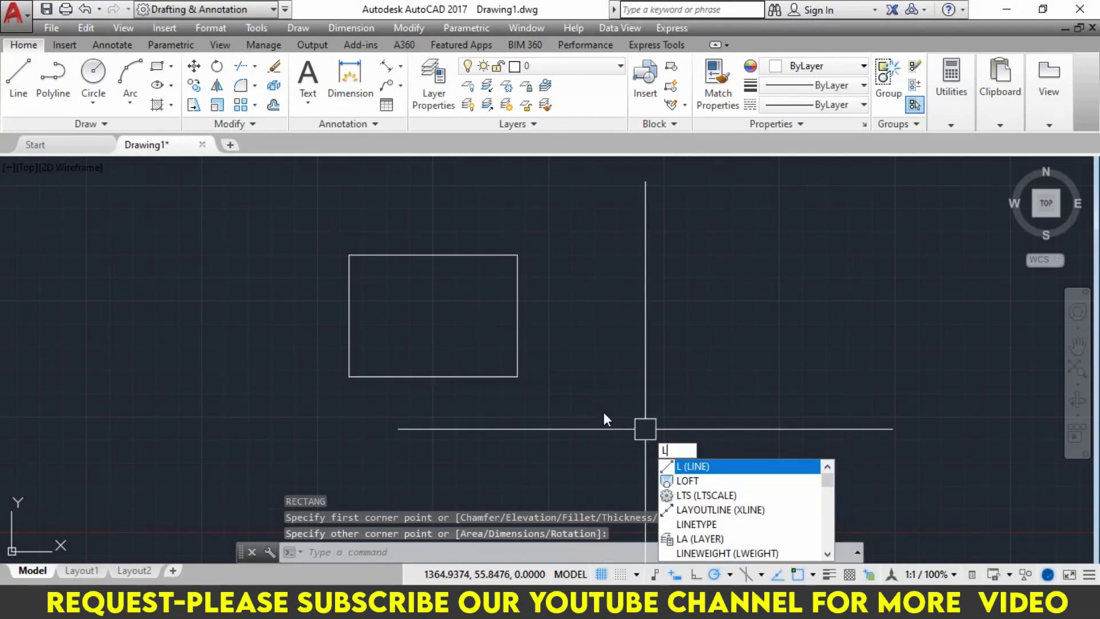
key(Return)
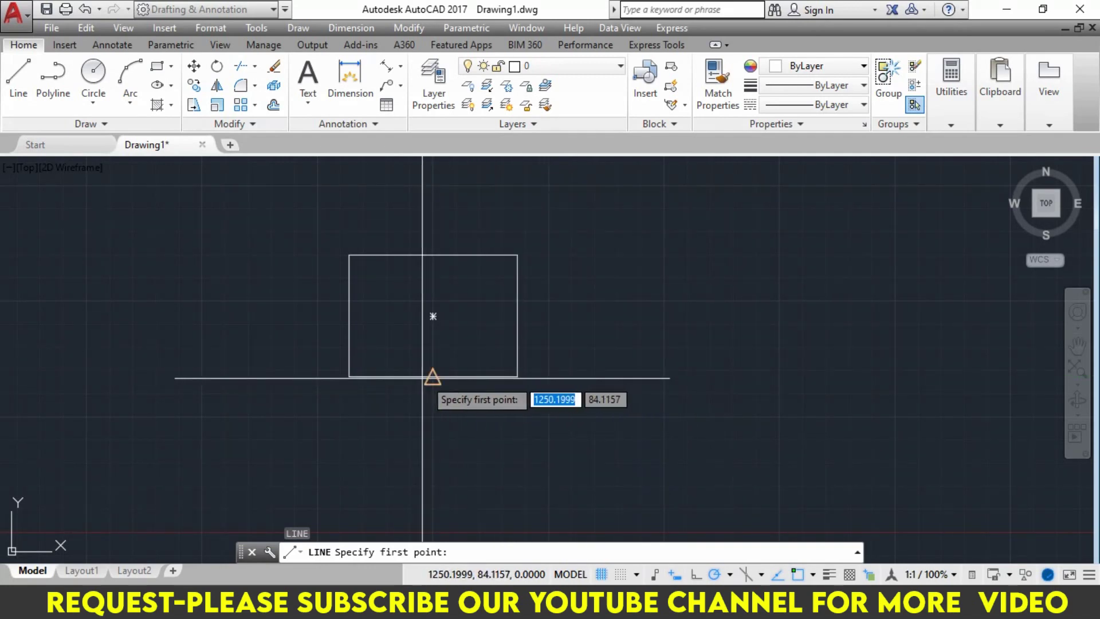
click(433, 449)
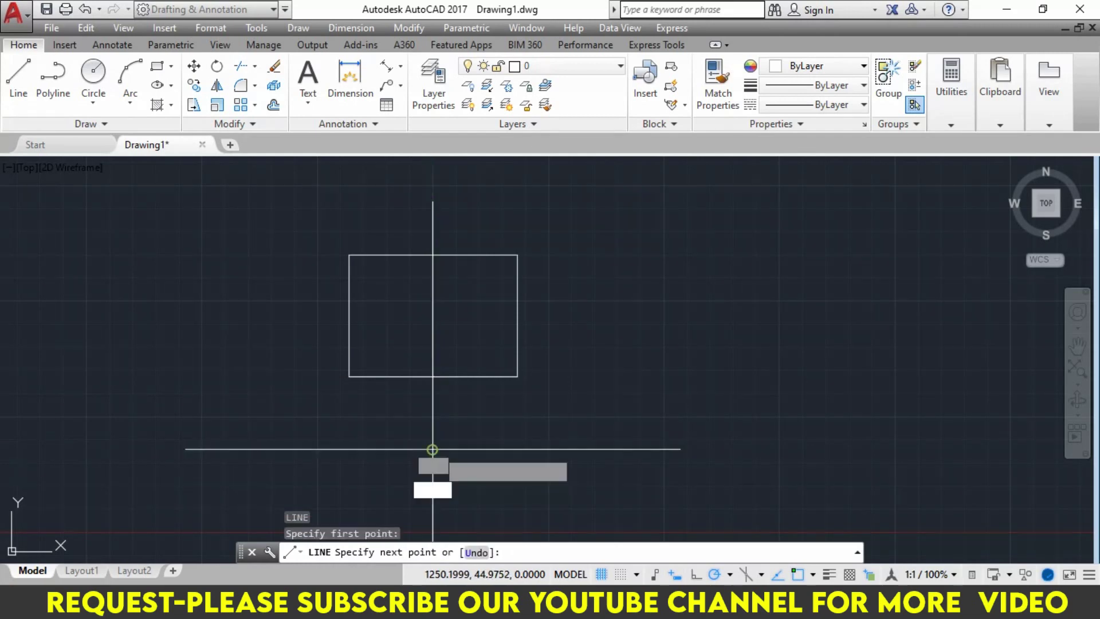
click(667, 449)
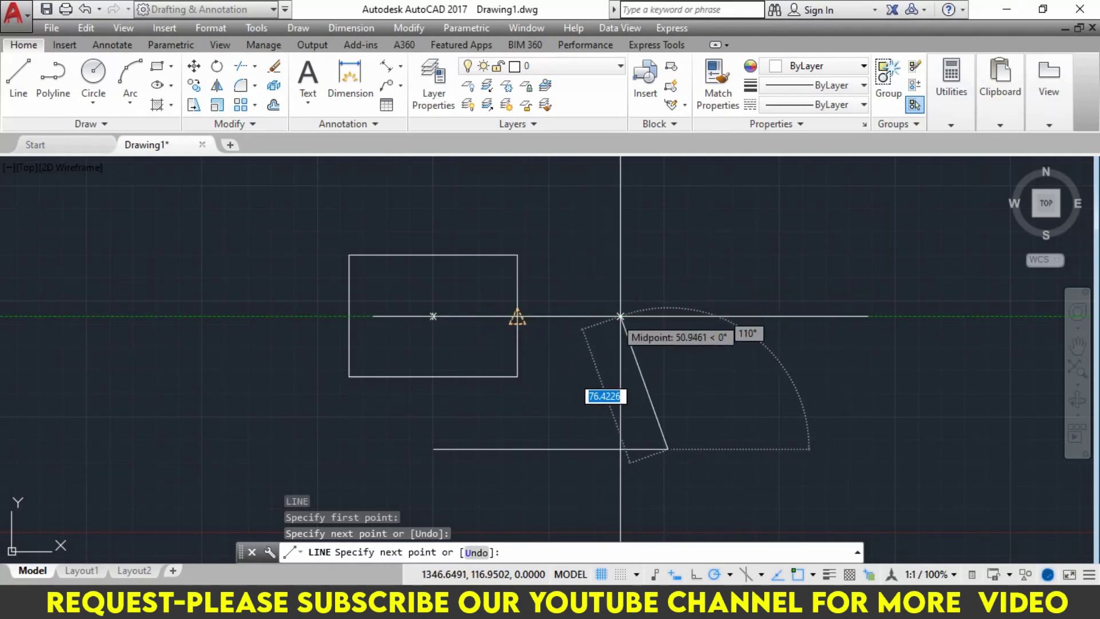
click(668, 320)
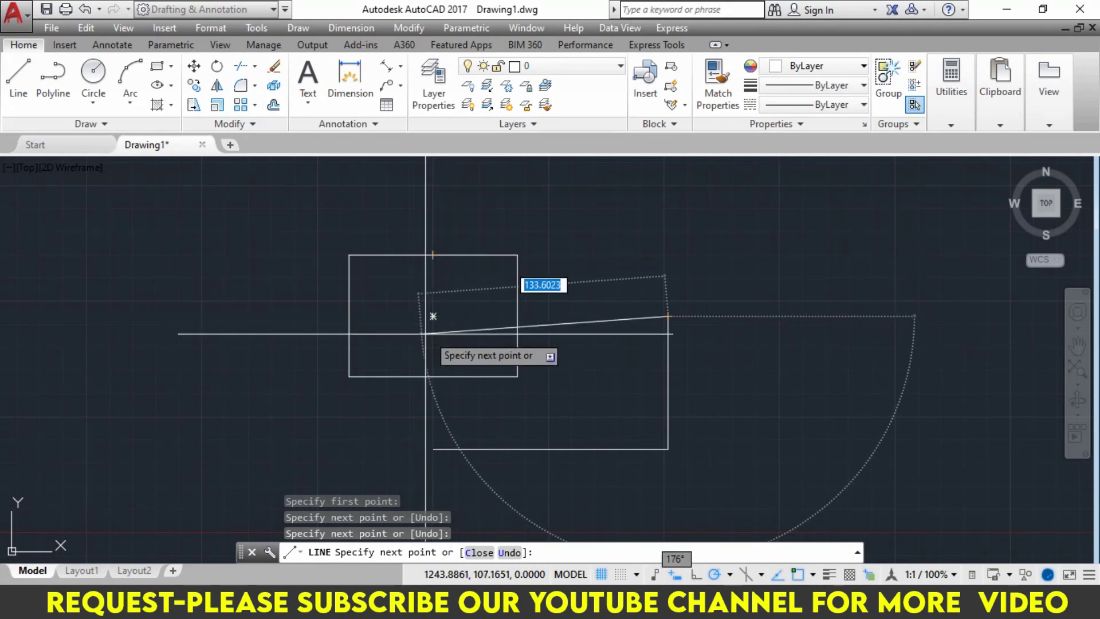
click(435, 317)
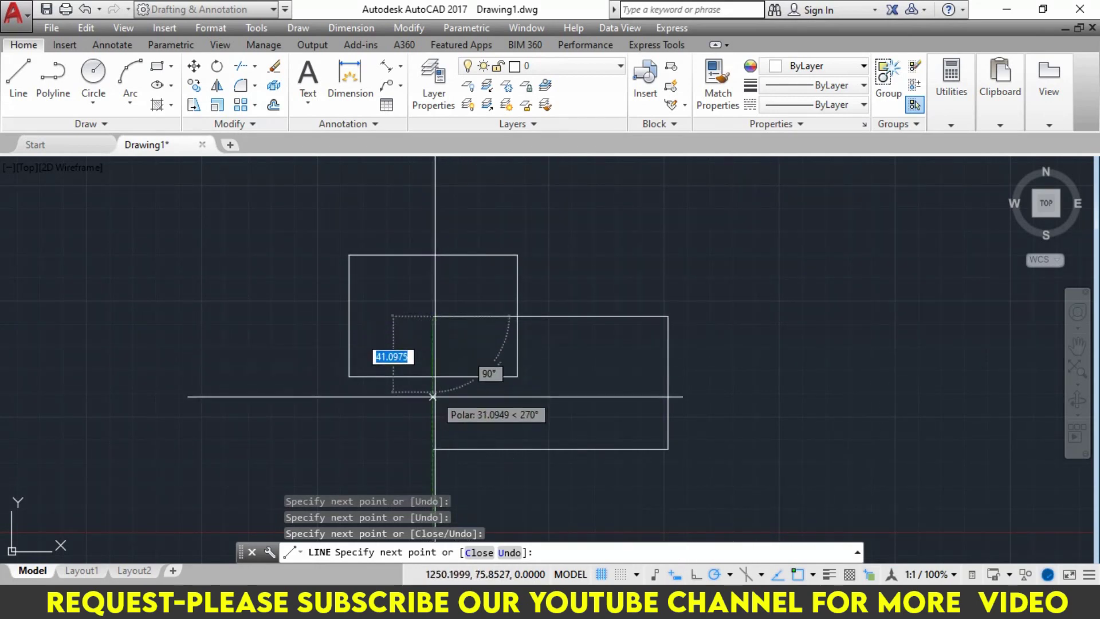
click(435, 449)
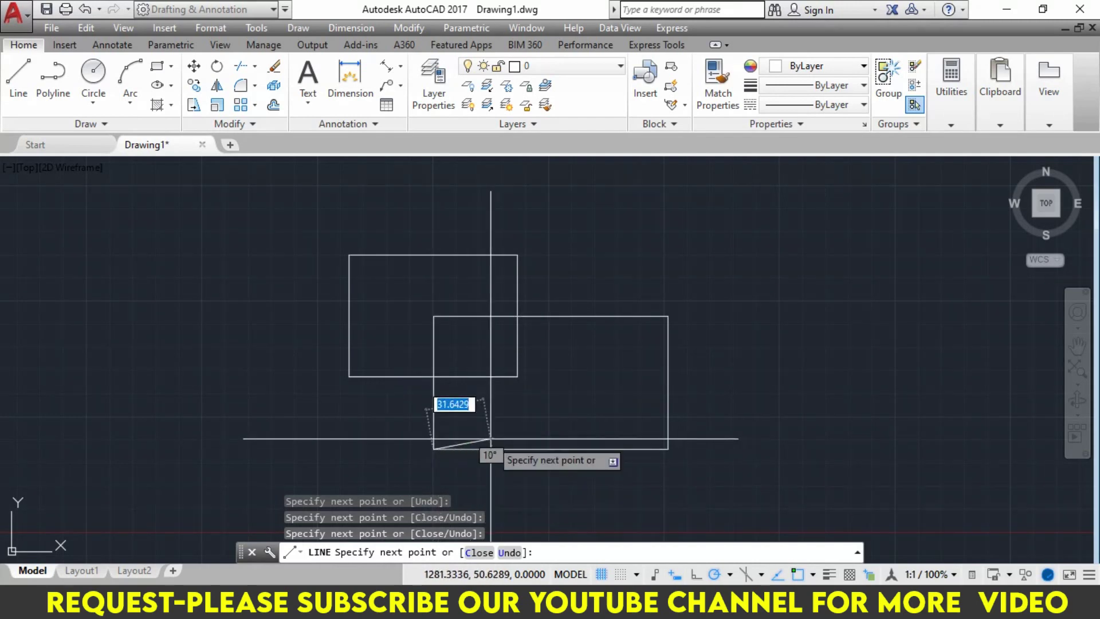
key(Return)
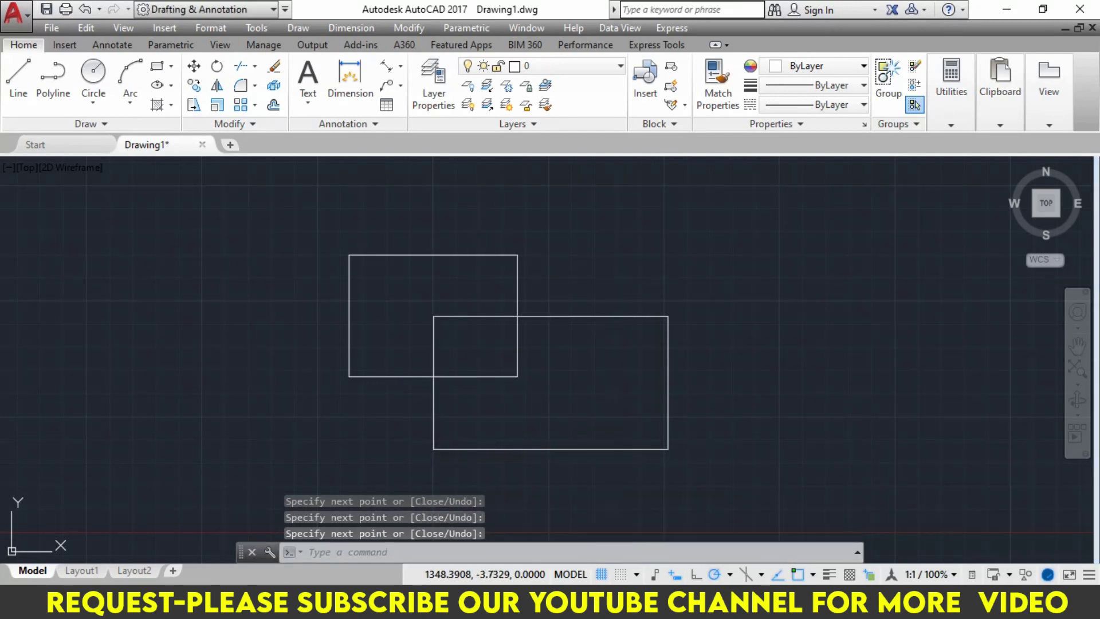
Point out the Object Snap Tracking topic in the PDF outline and return to AutoCAD
click(586, 528)
click(854, 249)
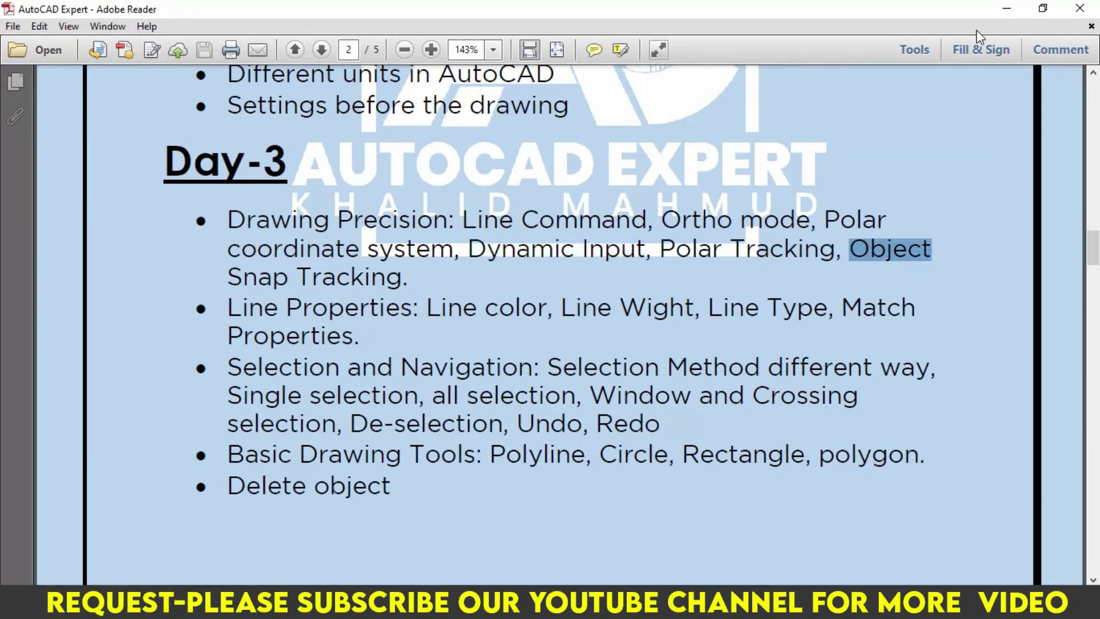
click(1004, 11)
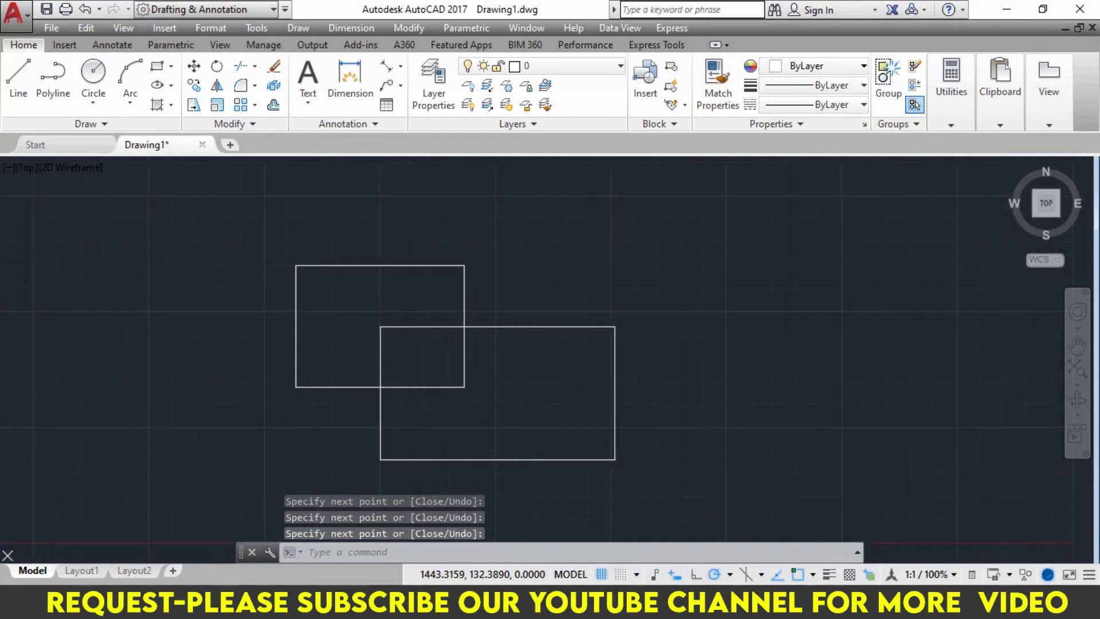
text(L)
Draw an oval around the Endpoint marker in the Paint screenshot and make it white
key(Return)
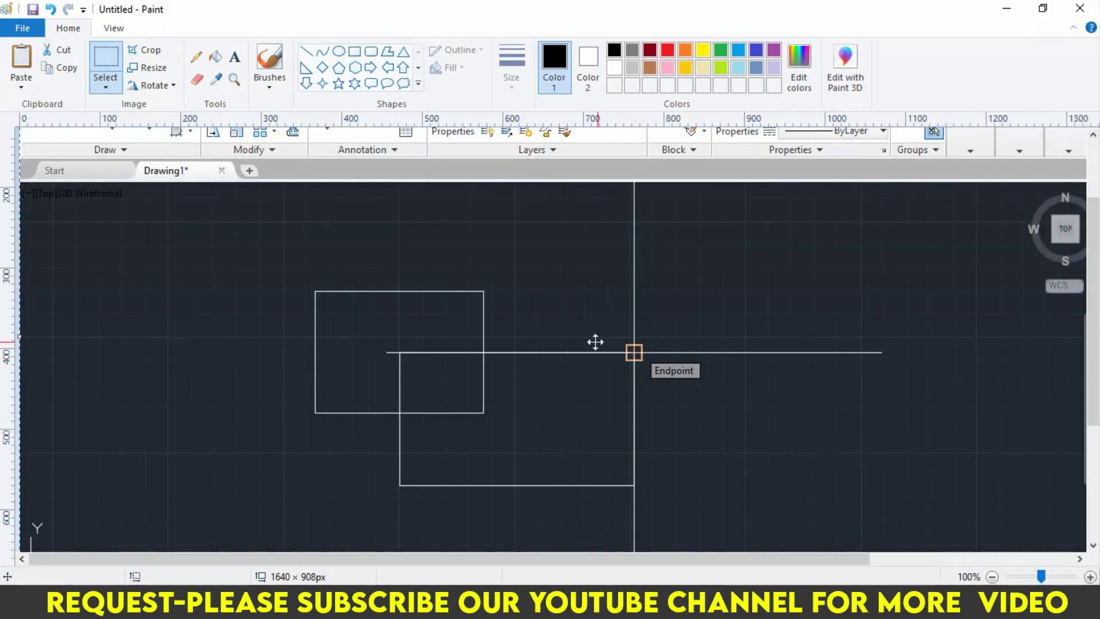
click(335, 52)
drag(608, 322, 661, 373)
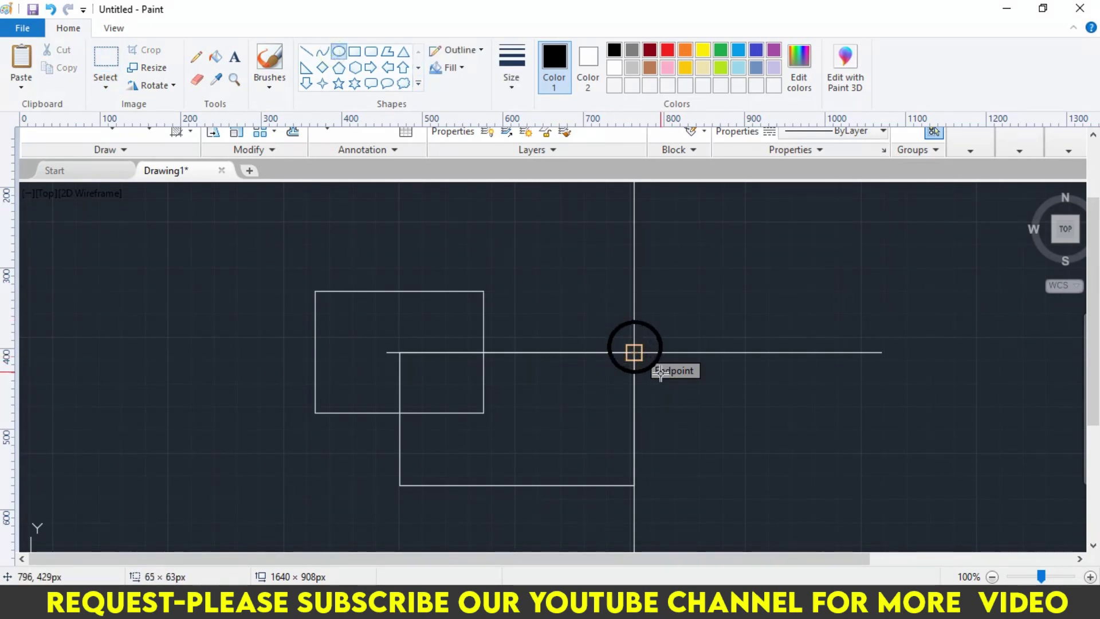
click(589, 64)
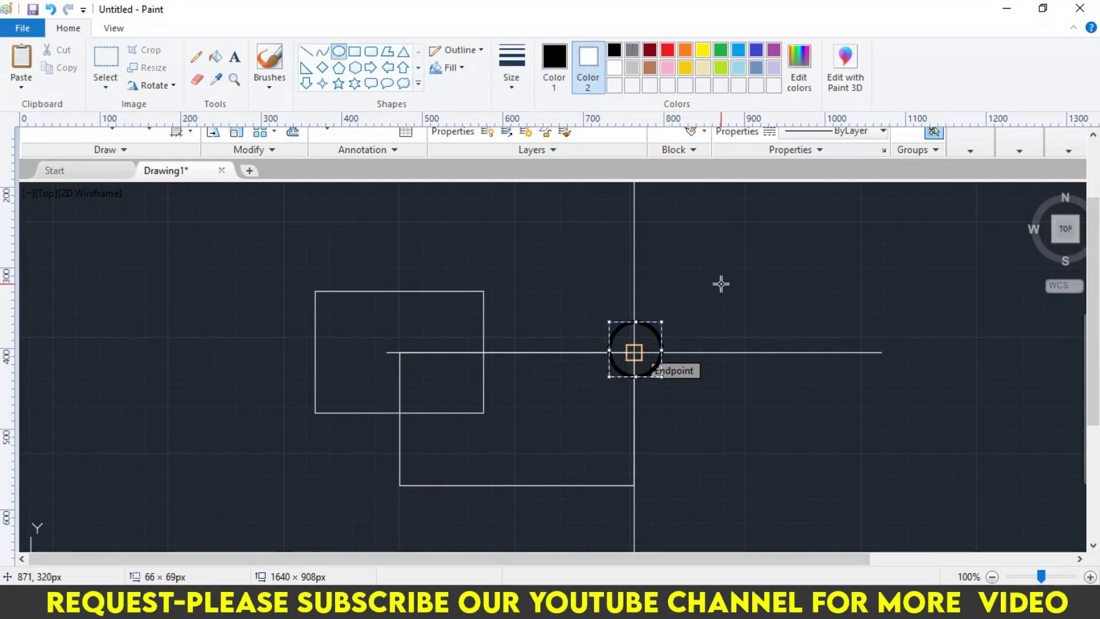
click(564, 64)
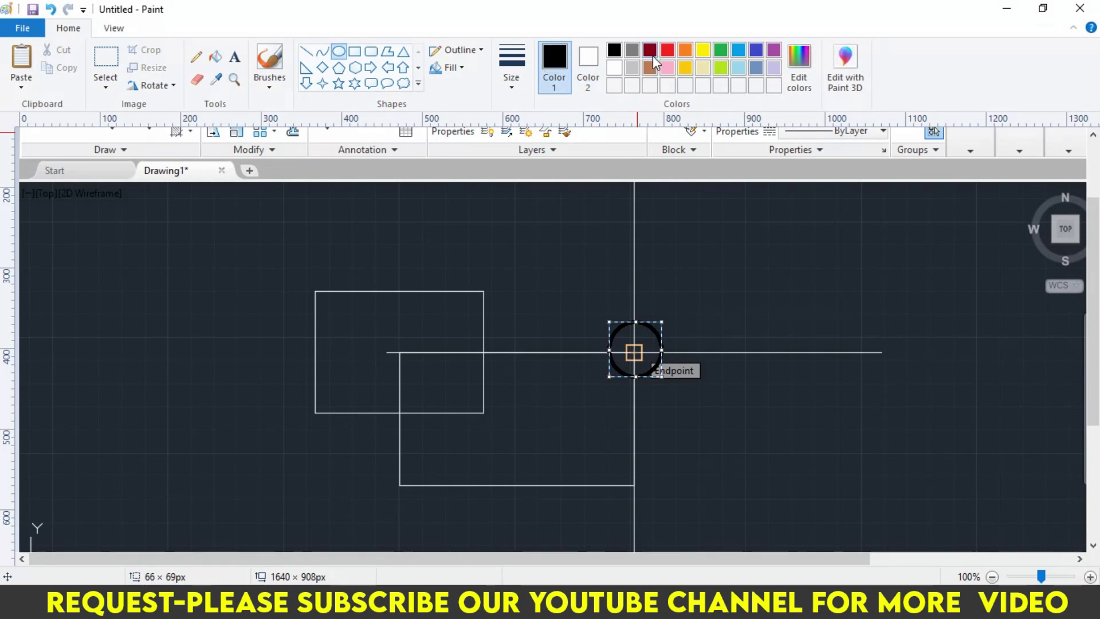
click(618, 68)
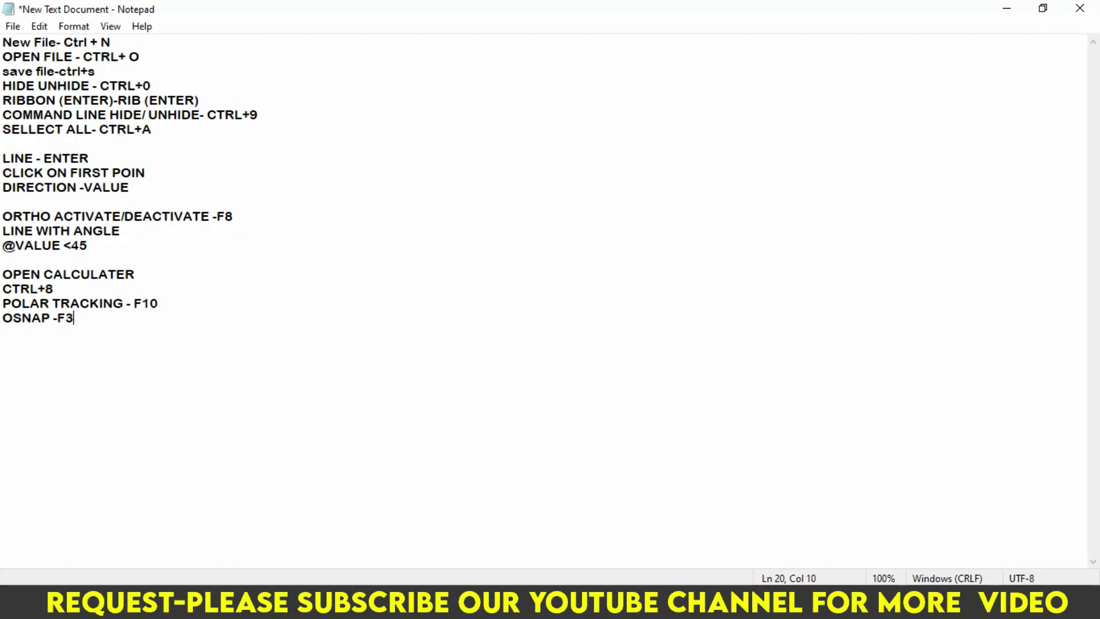
Minimize Notepad and draw a red line in Paint from the circle to the OSNAP status-bar button
click(1011, 9)
scroll(802, 447, down, 4)
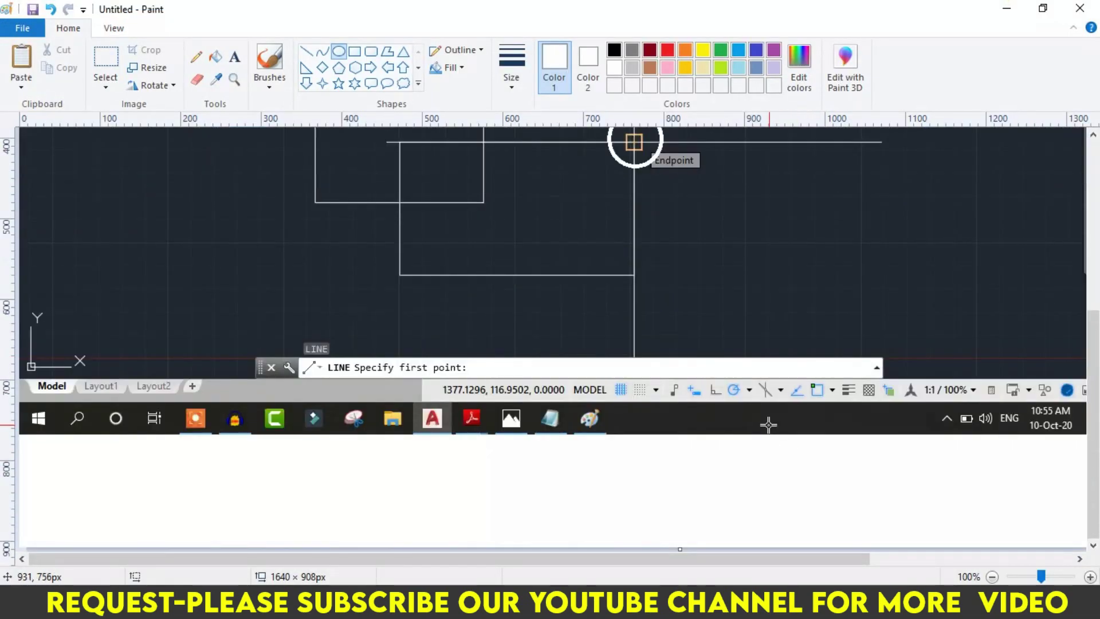
scroll(769, 423, up, 2)
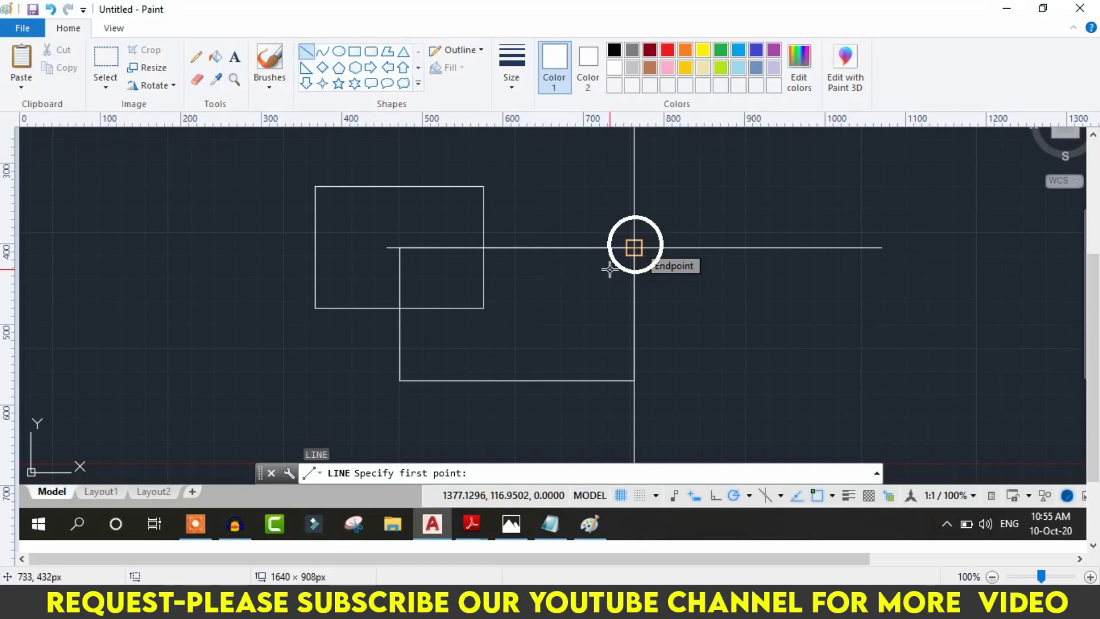
mouse_move(654, 288)
mouse_down()
mouse_move(786, 469)
mouse_move(722, 475)
mouse_move(813, 475)
mouse_move(813, 487)
mouse_up()
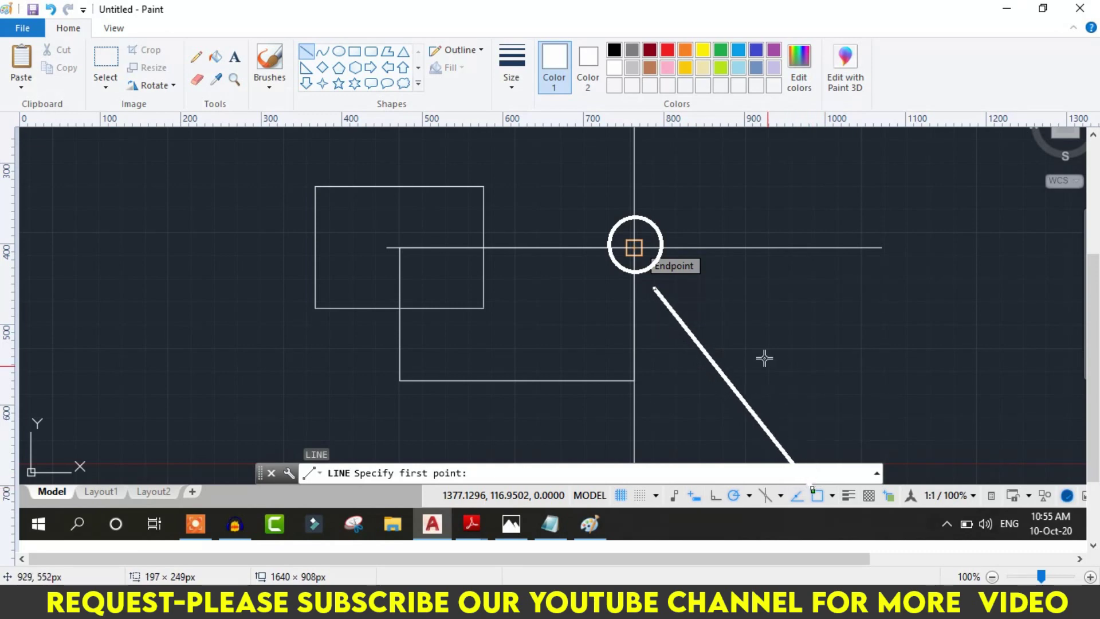
click(699, 52)
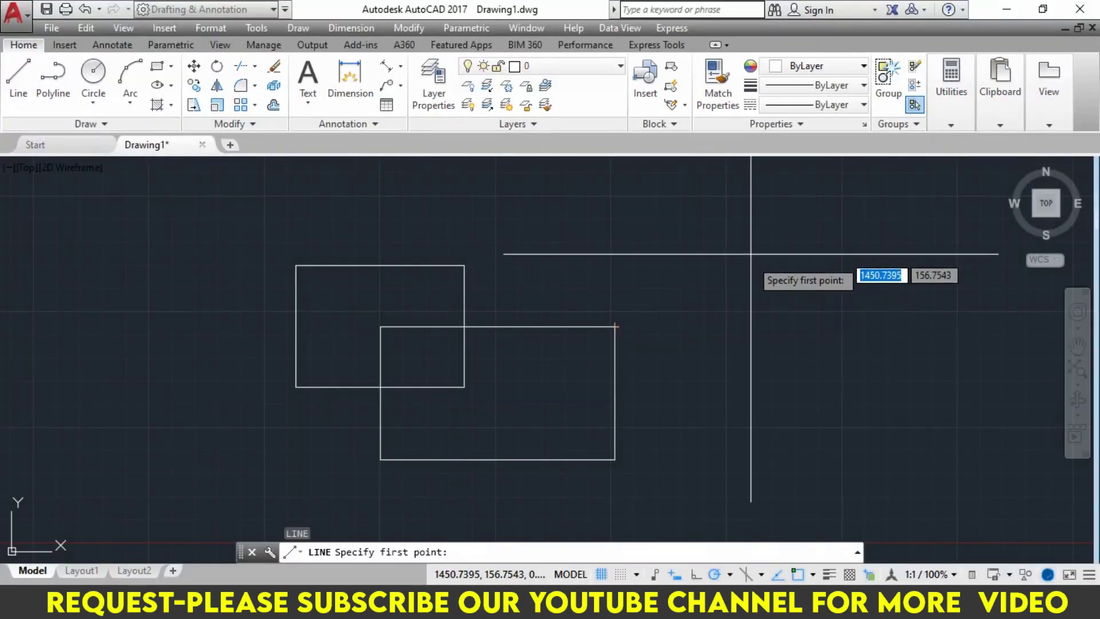
Turn object snap off and draw a slanted line up-left from the rectangle's corner
click(797, 574)
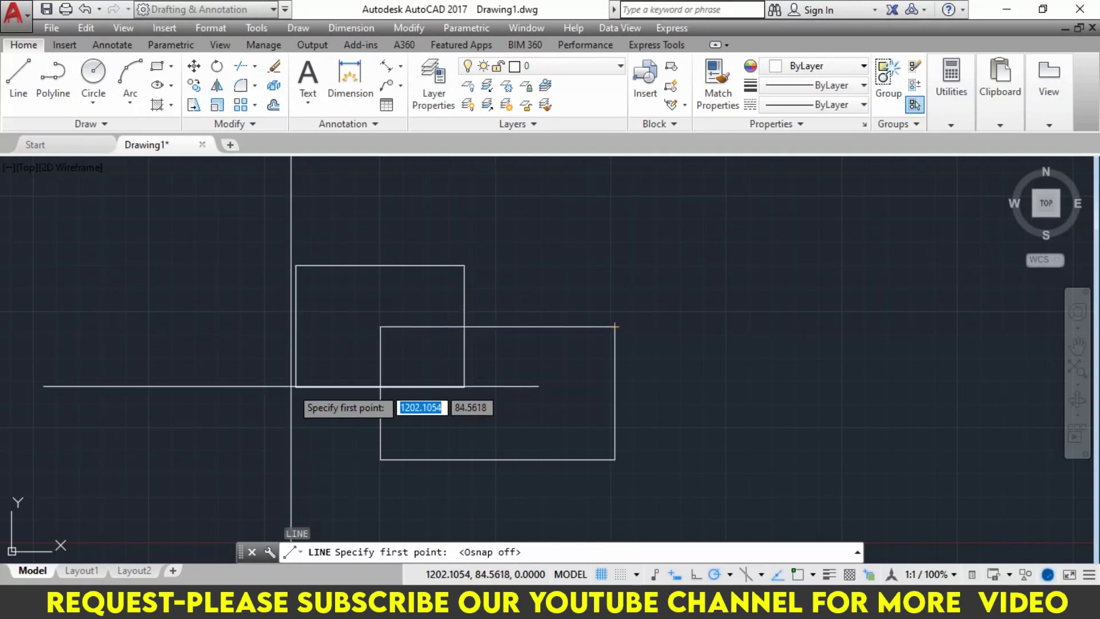
key(Escape)
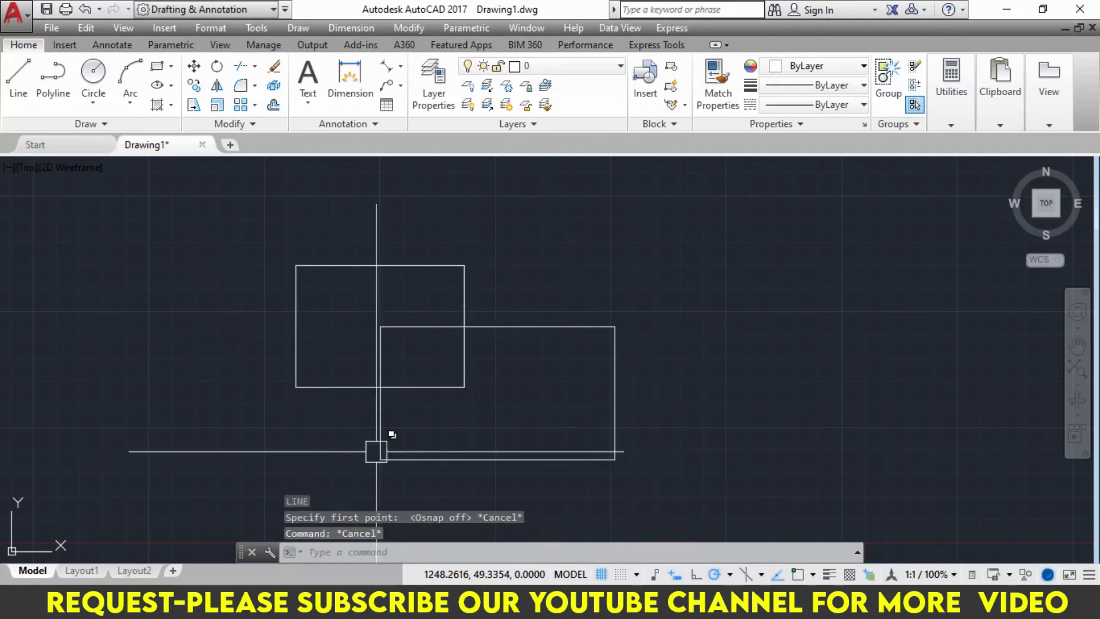
key(Escape)
text(l)
key(Return)
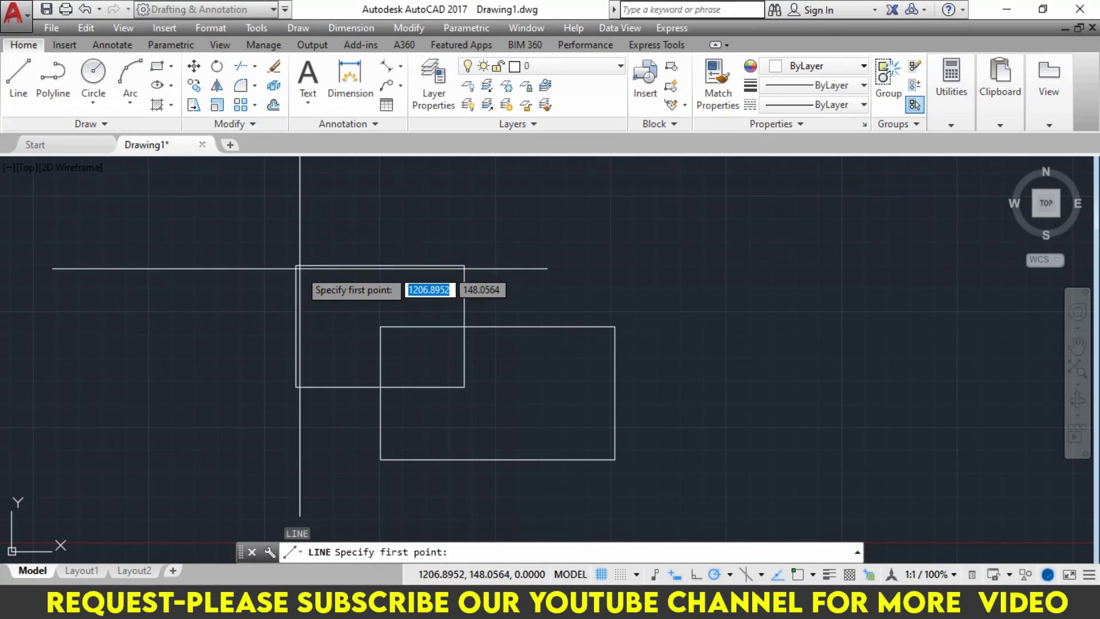
scroll(300, 268, up, 5)
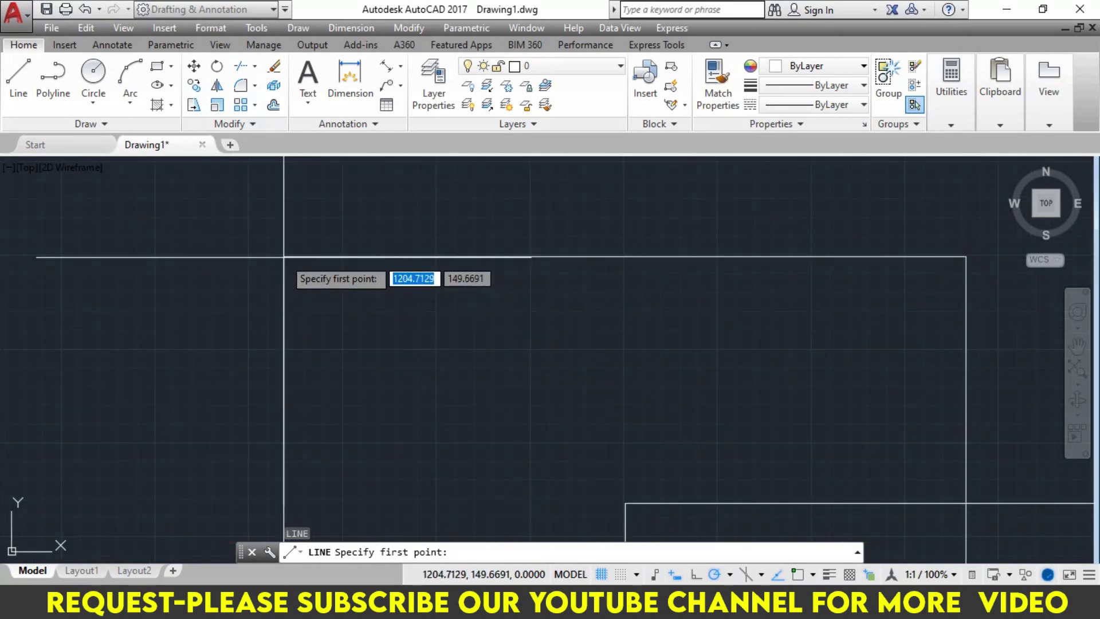
click(283, 258)
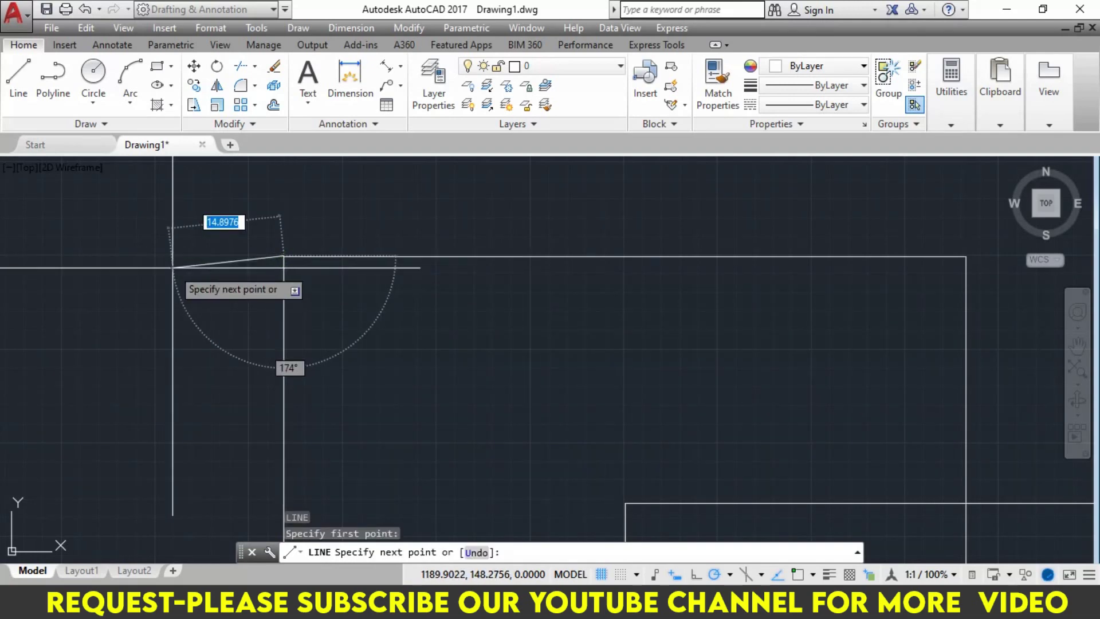
click(169, 218)
key(Return)
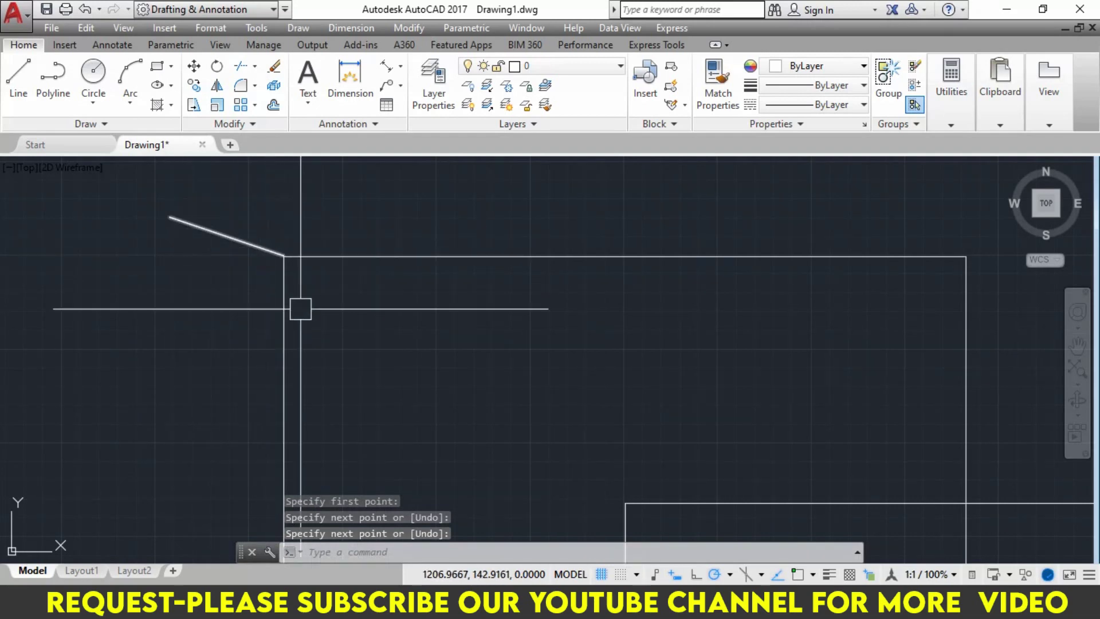
Drag the slanted line's endpoint grips, trying to land them on the rectangle corner
scroll(282, 257, up, 3)
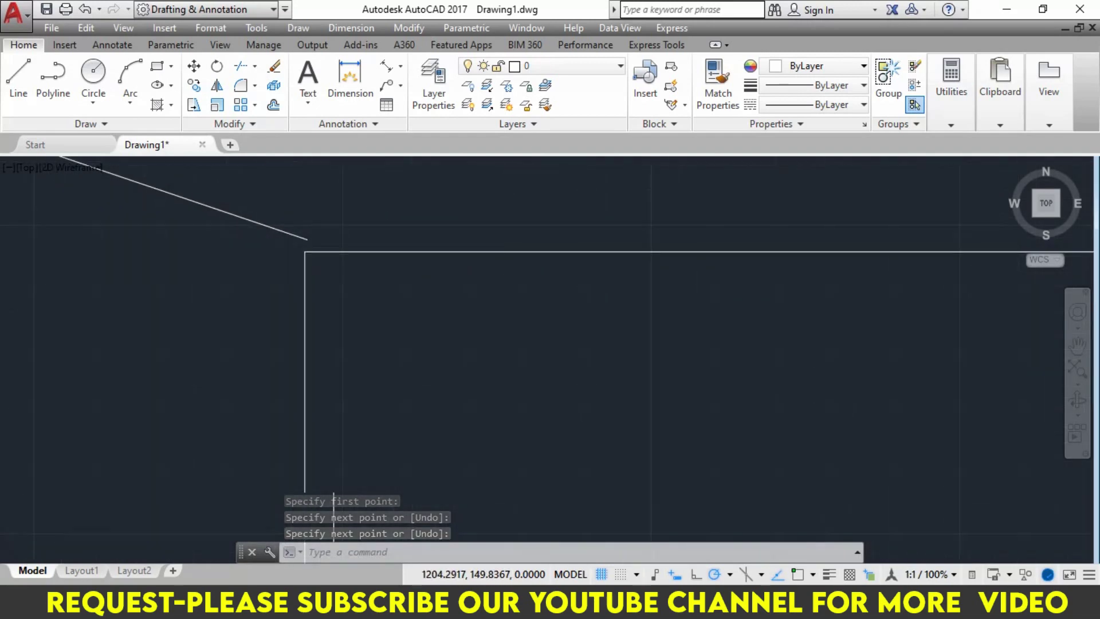
middle_drag(283, 257, 398, 305)
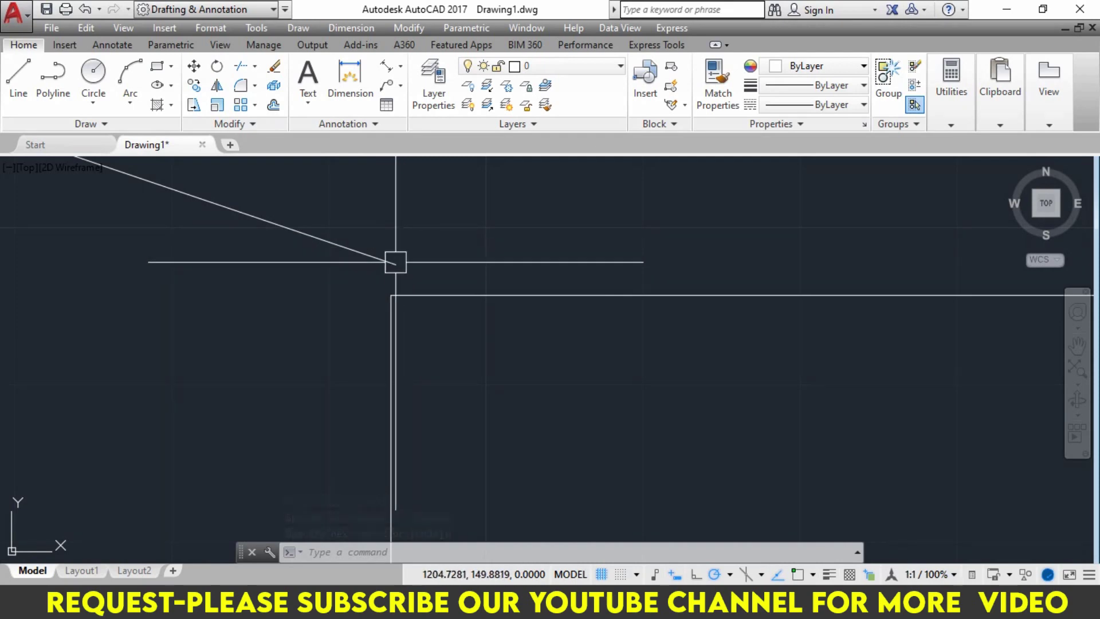
click(392, 262)
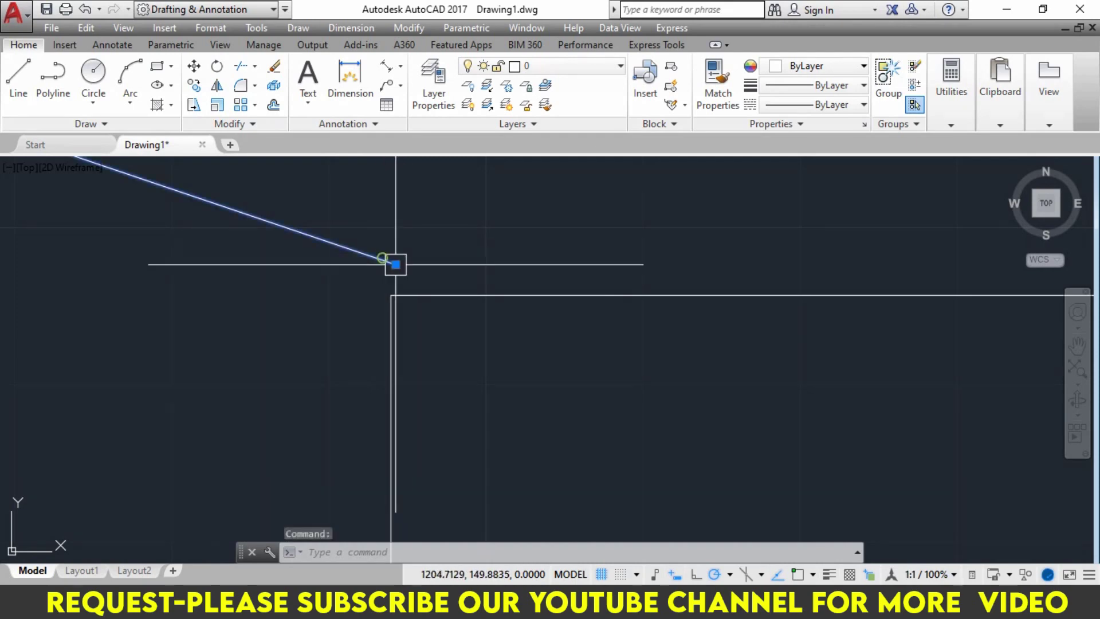
click(387, 296)
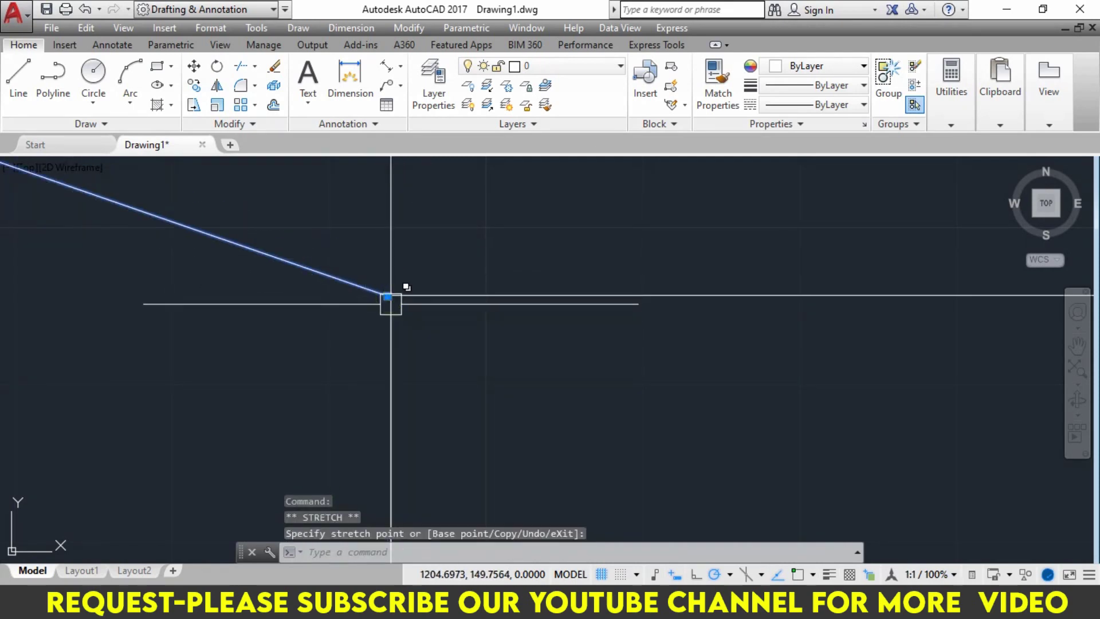
scroll(393, 298, up, 5)
click(374, 350)
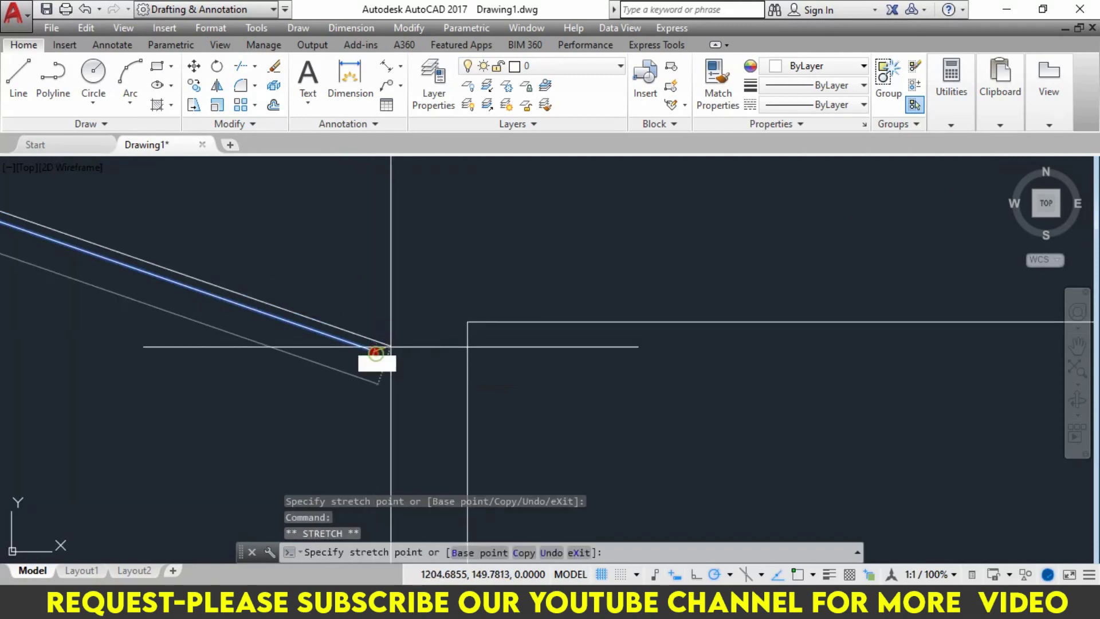
click(467, 319)
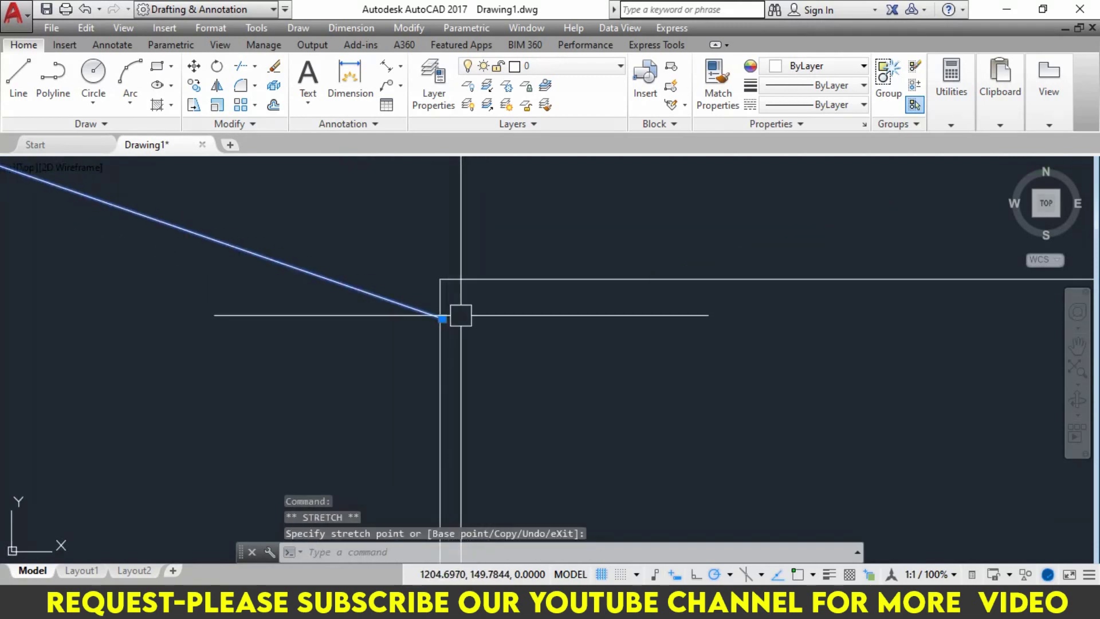
click(441, 312)
click(492, 343)
scroll(438, 340, down, 2)
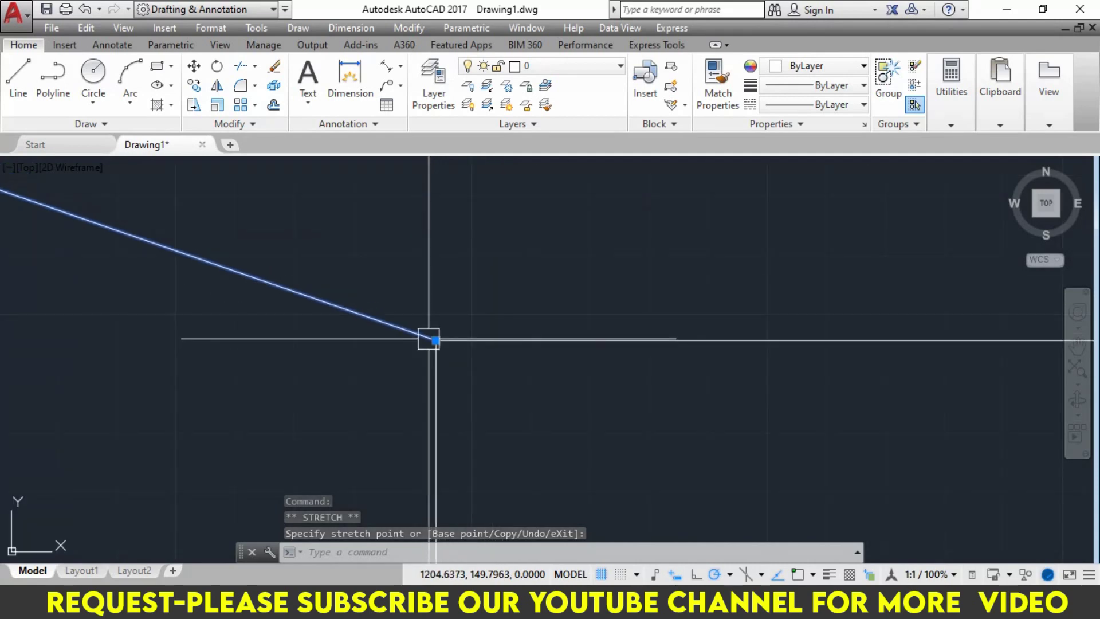
middle_drag(556, 422, 548, 417)
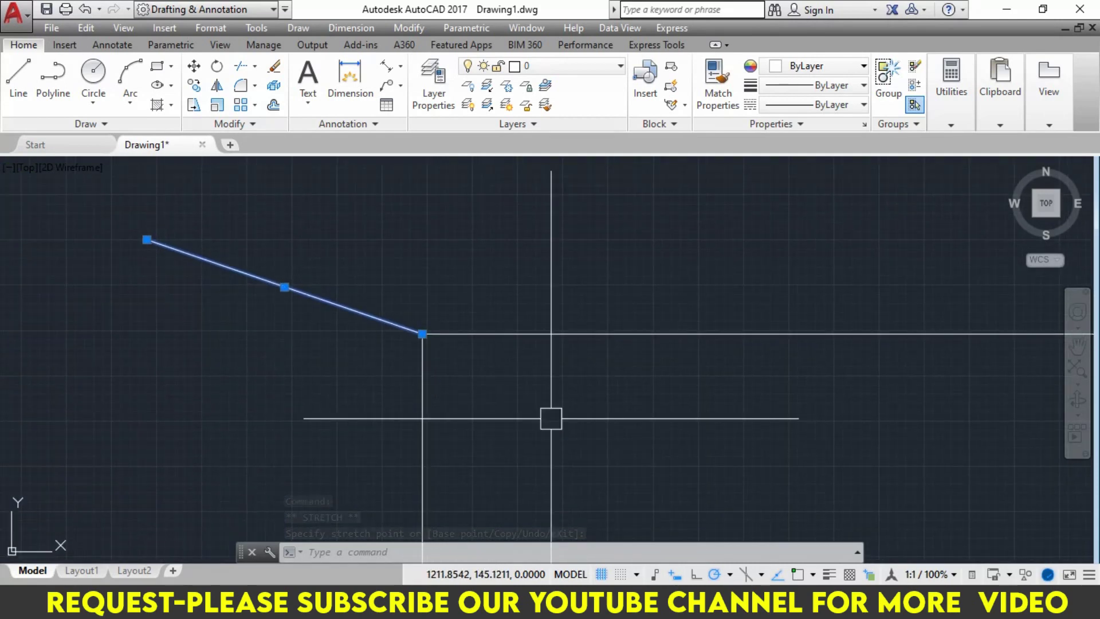
Erase the slanted line, turn object snap on with F3, and restart LINE
text(e)
key(Return)
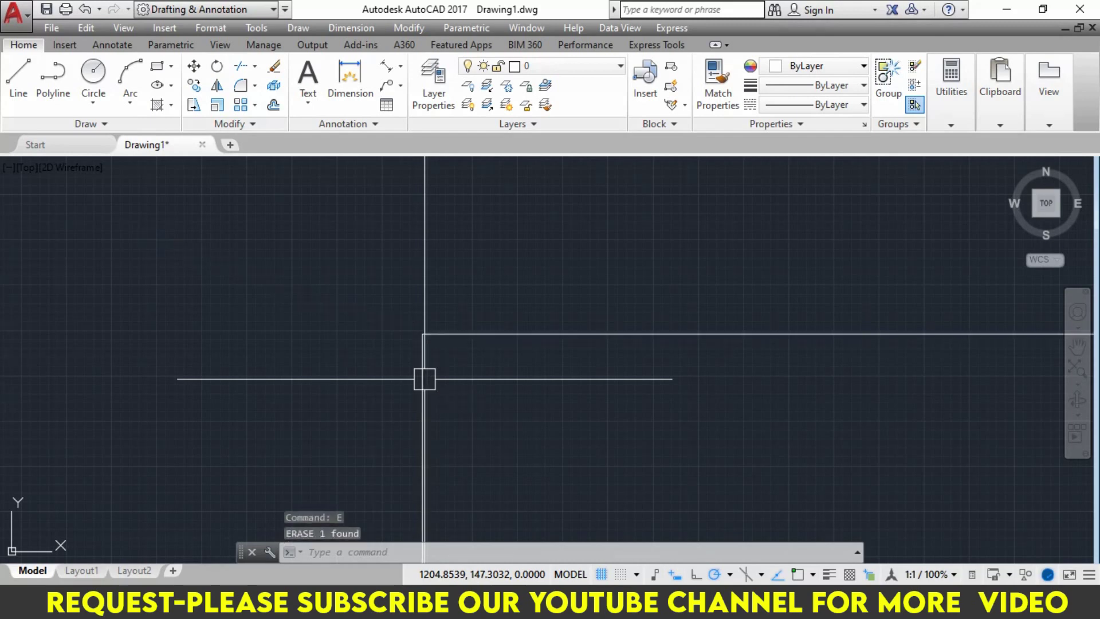
middle_drag(425, 379, 392, 286)
scroll(393, 286, down, 2)
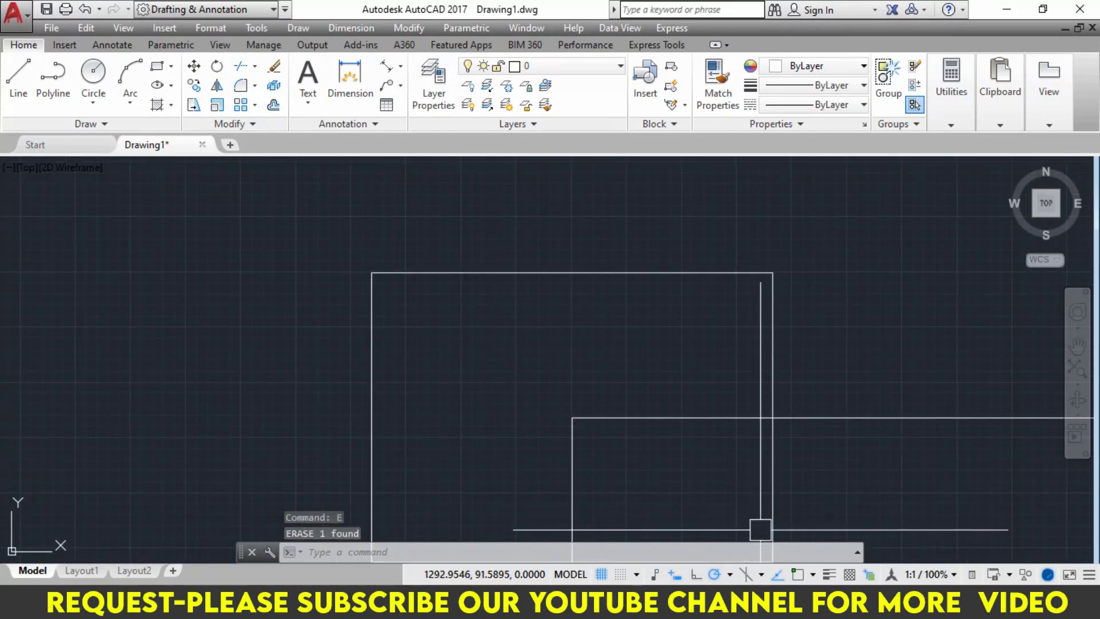
key(F3)
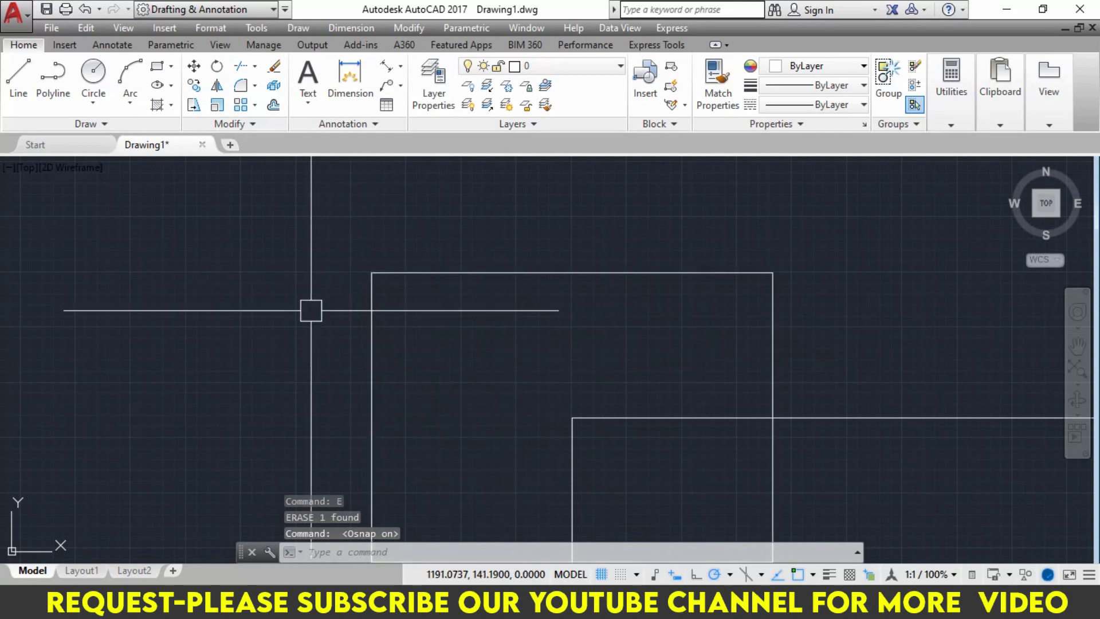
text(L)
key(Return)
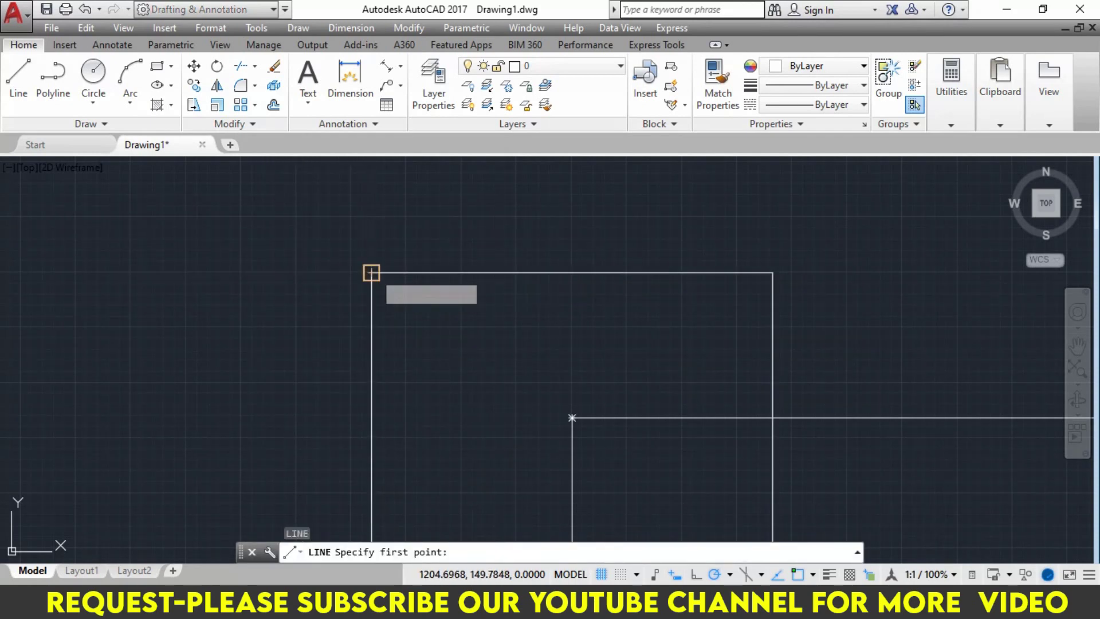
Draw six linked polar-tracked segments from the square's top-left corner, ending diagonally at its top-right corner
click(371, 273)
click(245, 227)
middle_drag(189, 360, 205, 282)
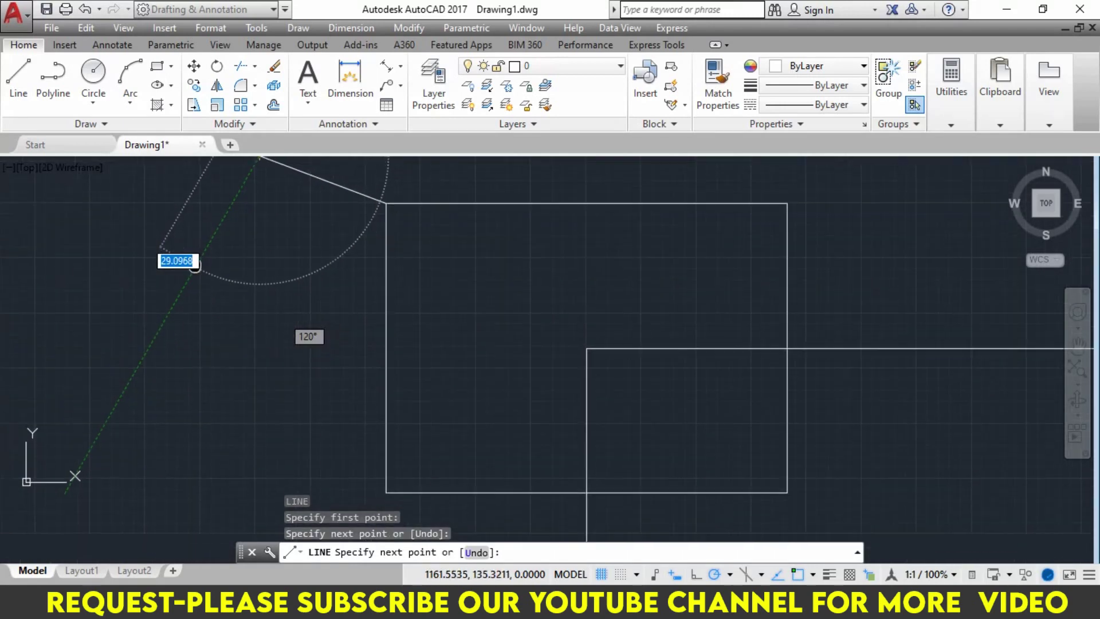
click(207, 315)
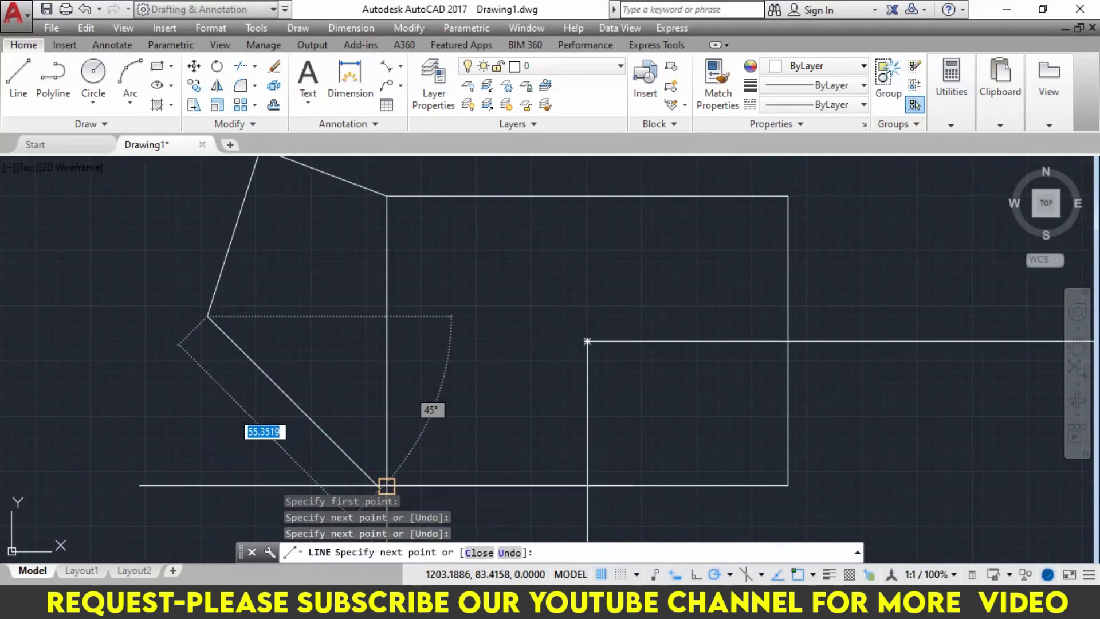
click(386, 485)
click(587, 342)
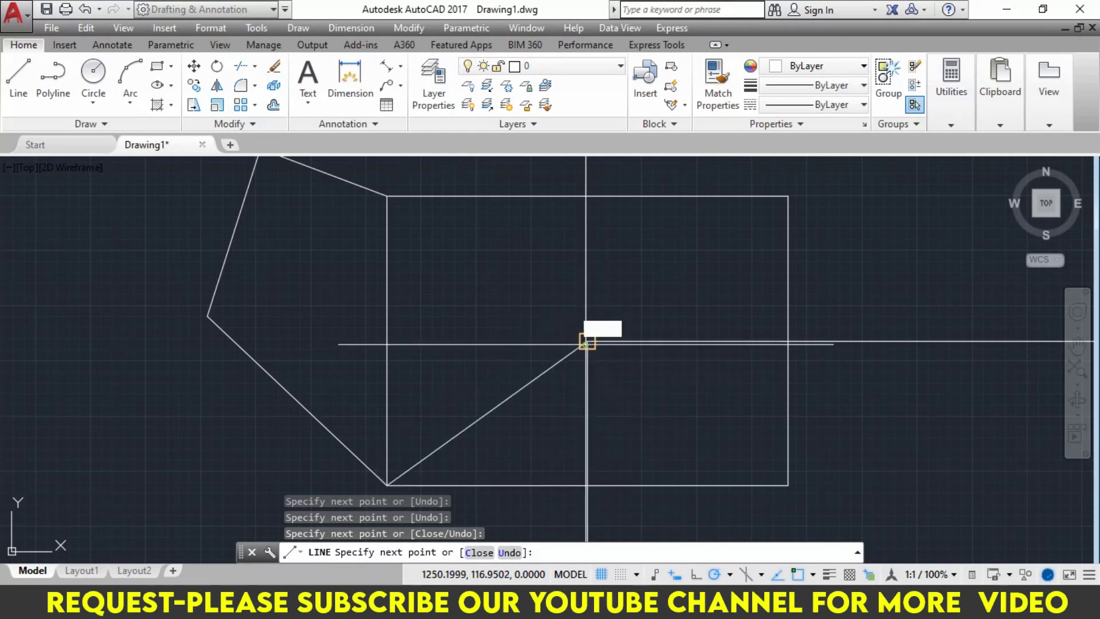
click(788, 197)
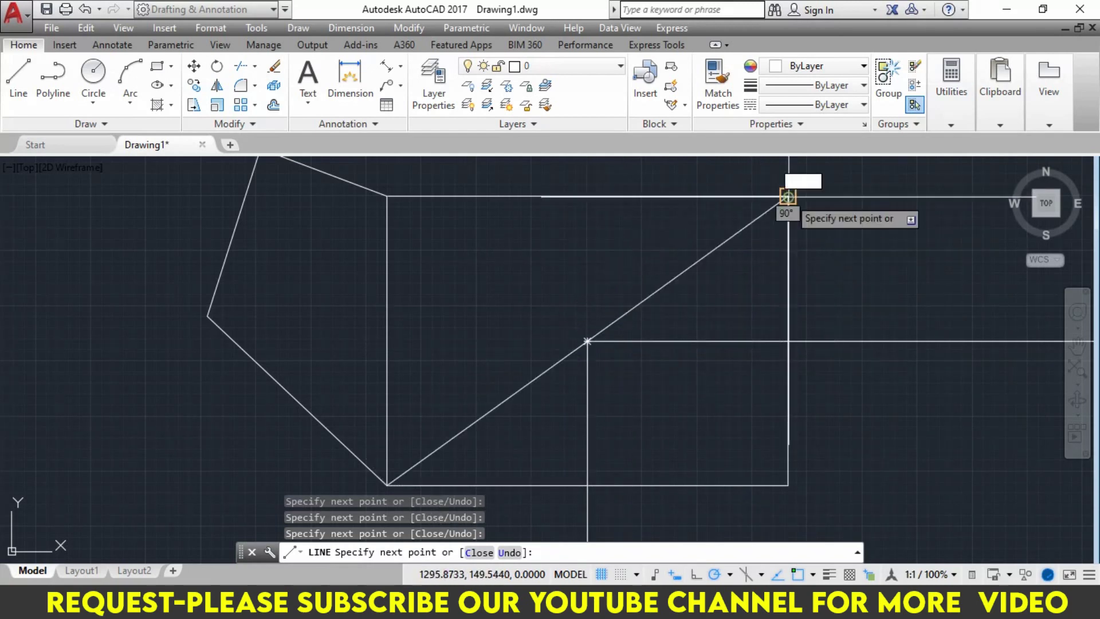
key(Return)
Zoom and pan to inspect the line junctions, then return to the full view and cancel
scroll(585, 315, down, 2)
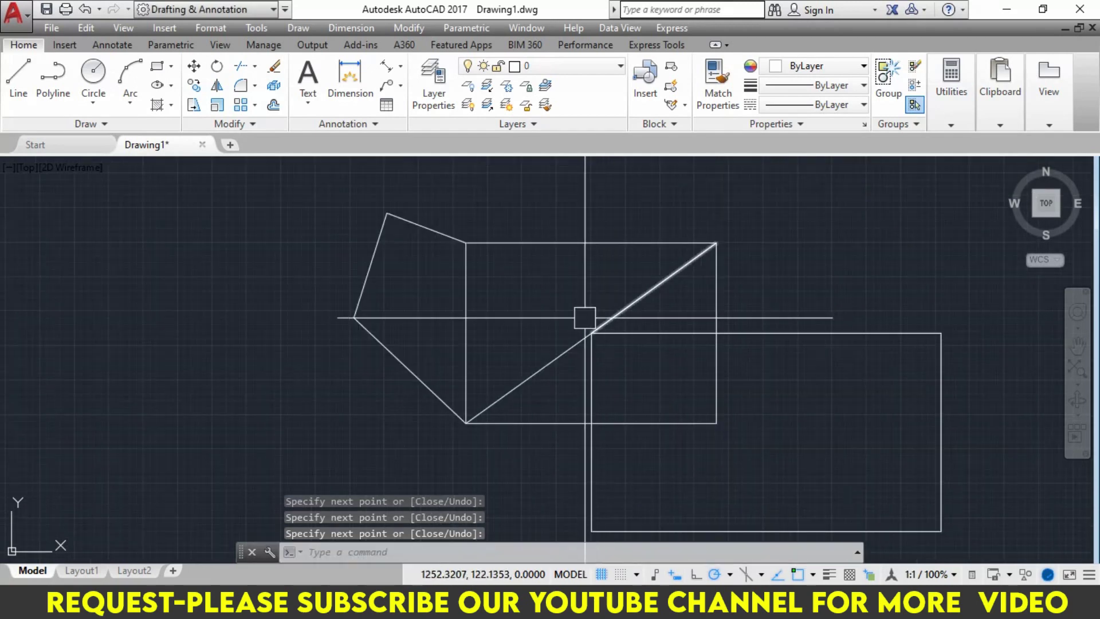
scroll(442, 233, up, 2)
scroll(478, 260, up, 2)
scroll(479, 259, up, 2)
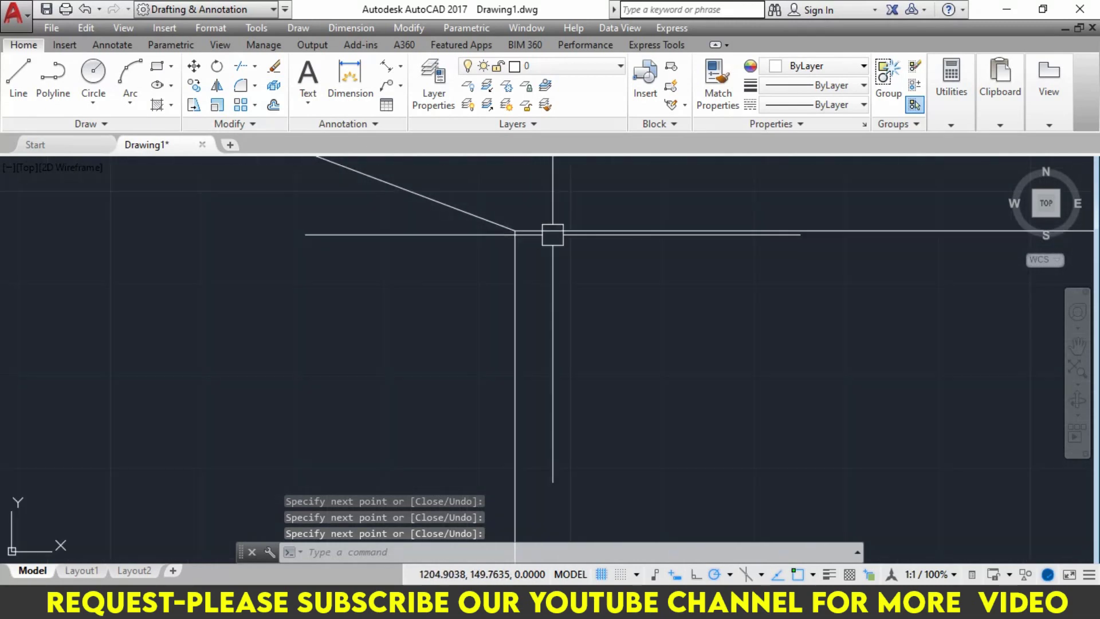
middle_drag(523, 231, 361, 237)
middle_drag(423, 237, 465, 298)
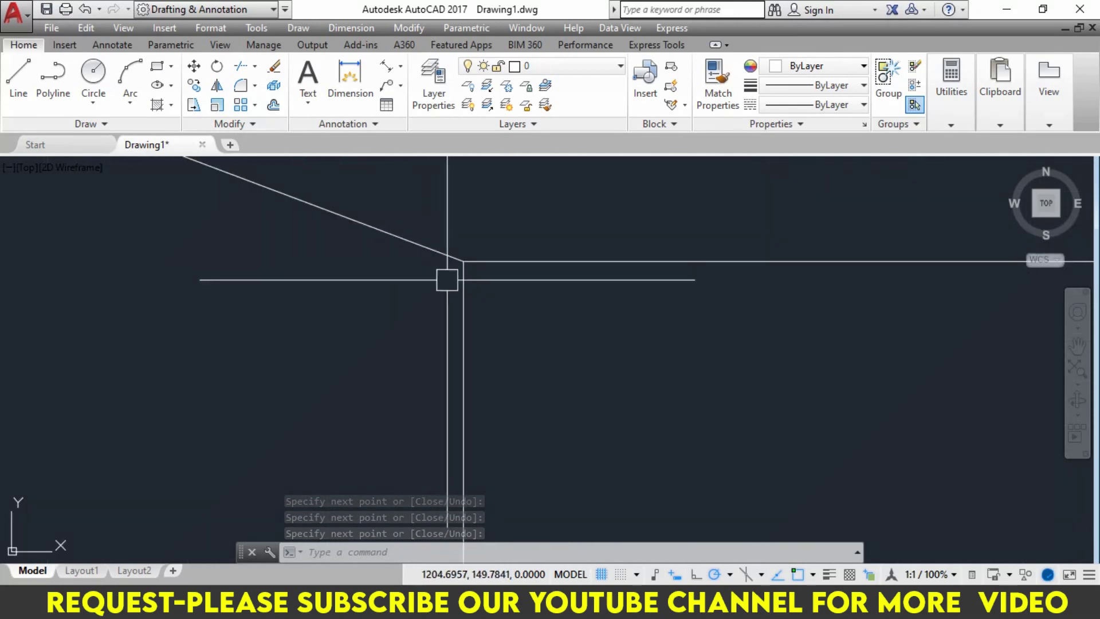
key(Return)
scroll(465, 298, down, 3)
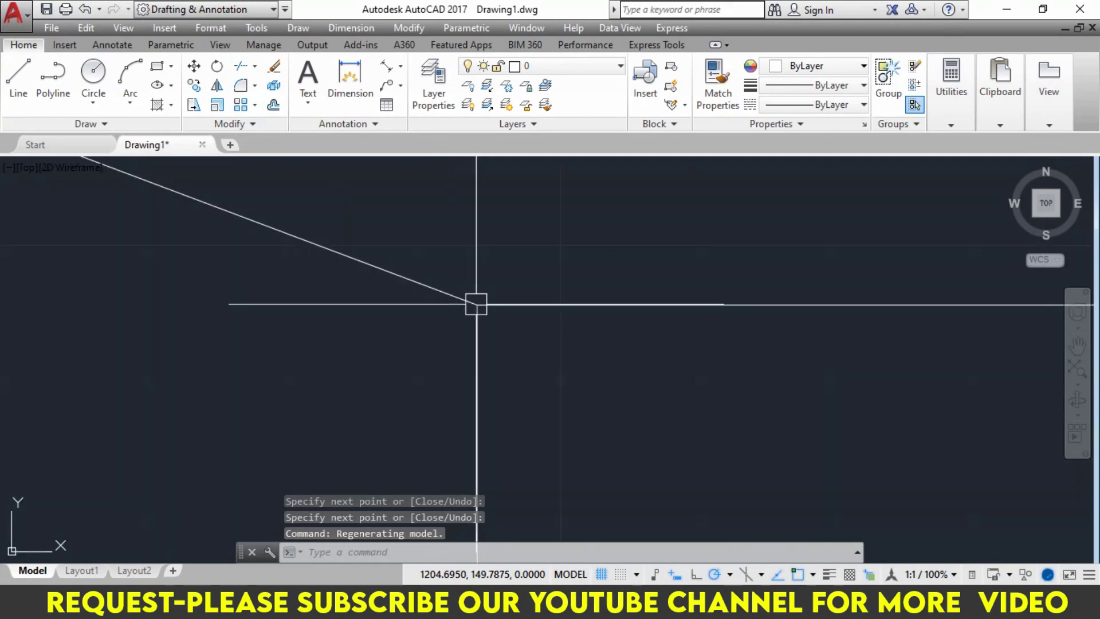
scroll(476, 304, down, 2)
scroll(476, 304, down, 5)
mouse_move(560, 341)
middle_down()
mouse_move(503, 300)
mouse_move(423, 278)
middle_up()
scroll(486, 277, up, 3)
scroll(395, 281, up, 2)
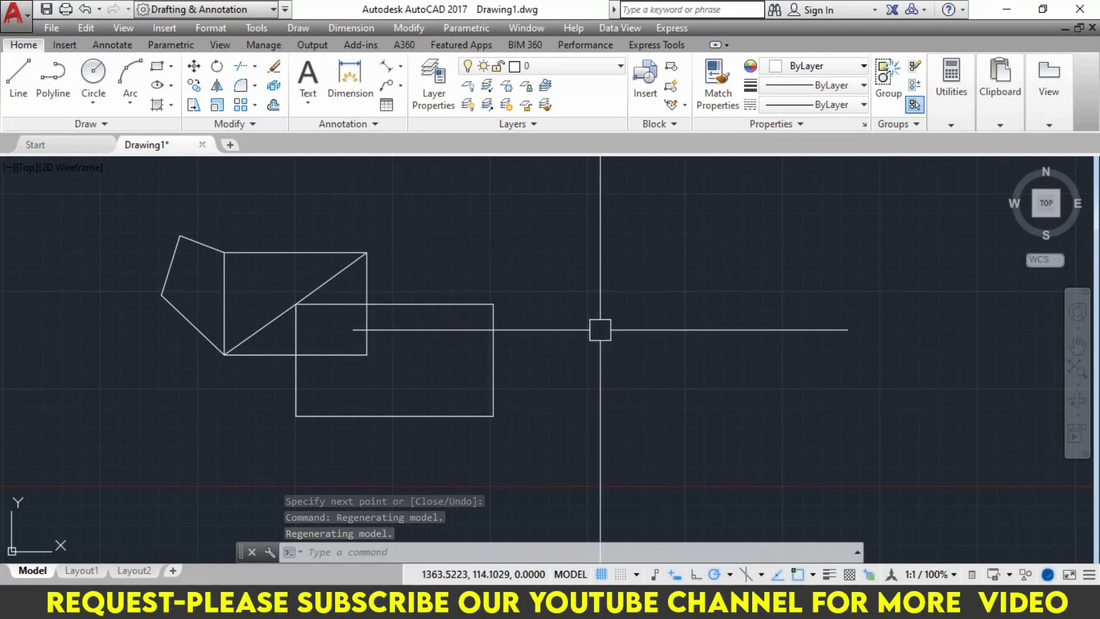
key(Escape)
key(Escape)
key(Escape)
middle_drag(703, 336, 650, 336)
Use OS to select all object snap modes, then clear them all and close Drafting Settings
text(o)
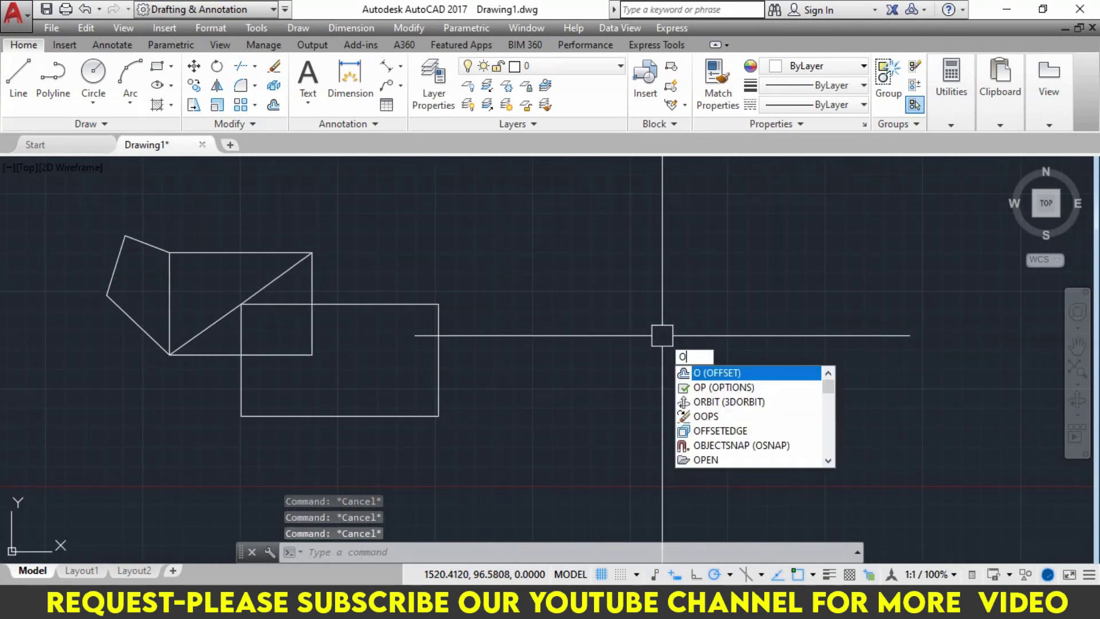
text(s)
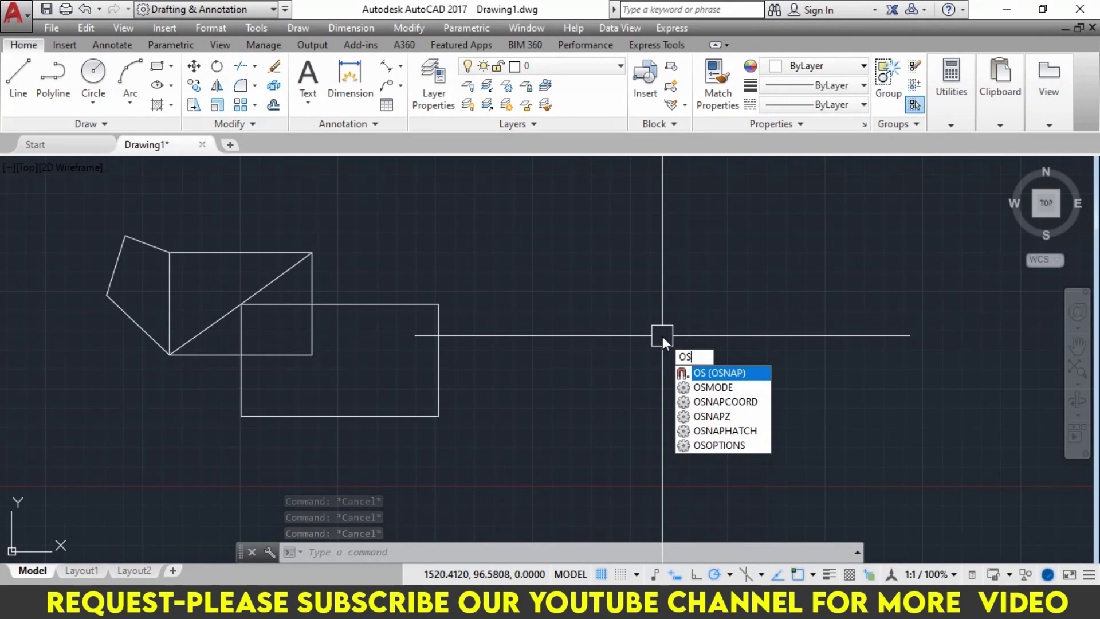
key(Return)
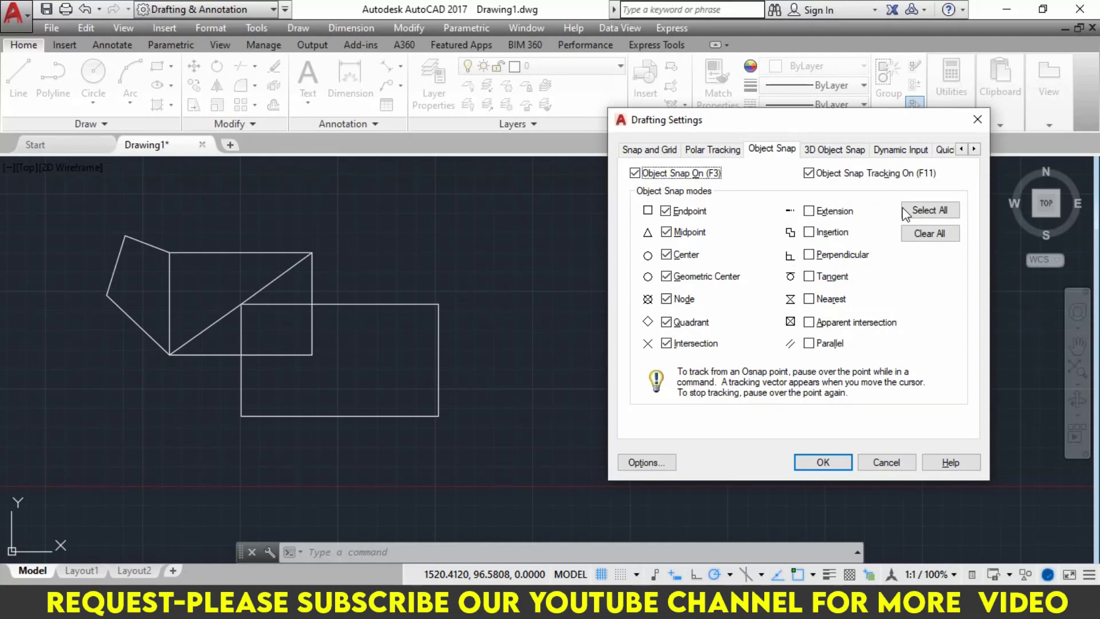
click(950, 212)
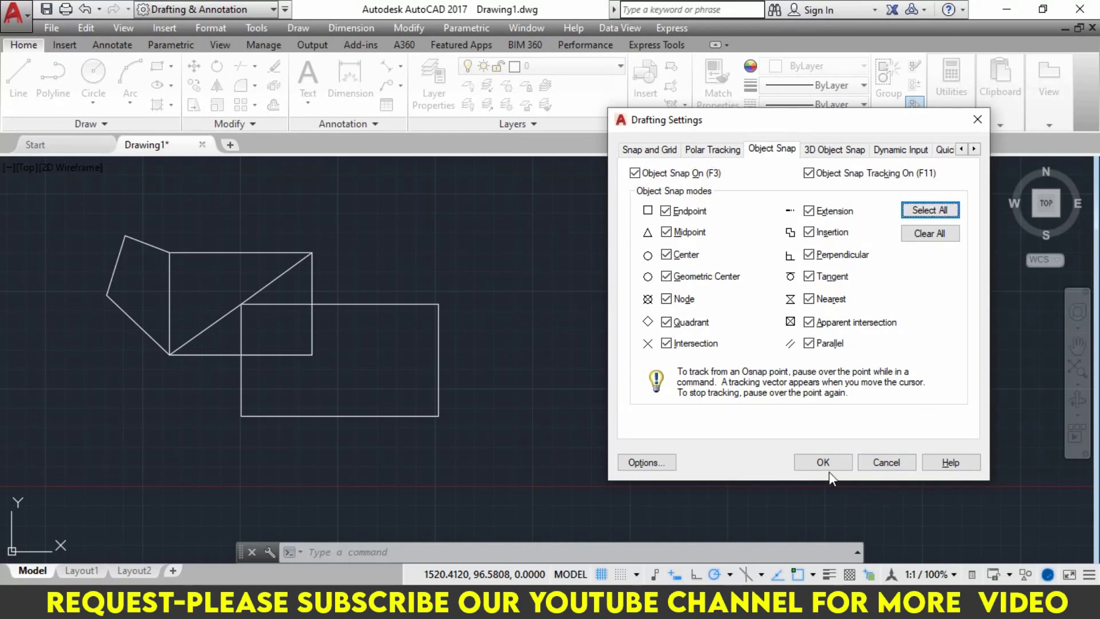
click(922, 235)
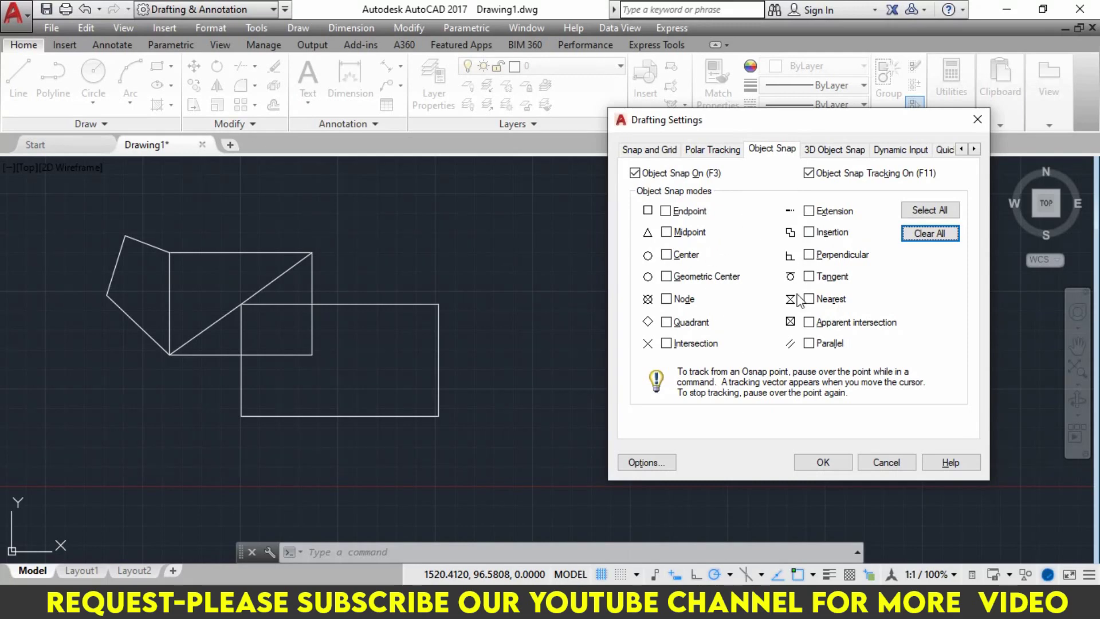
click(824, 464)
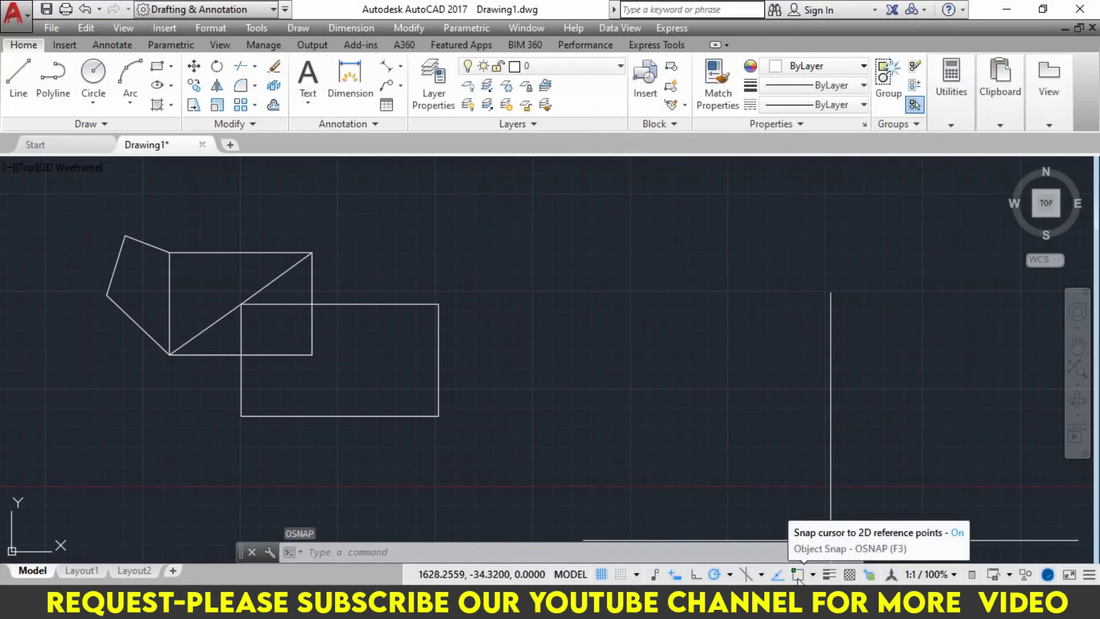
click(810, 576)
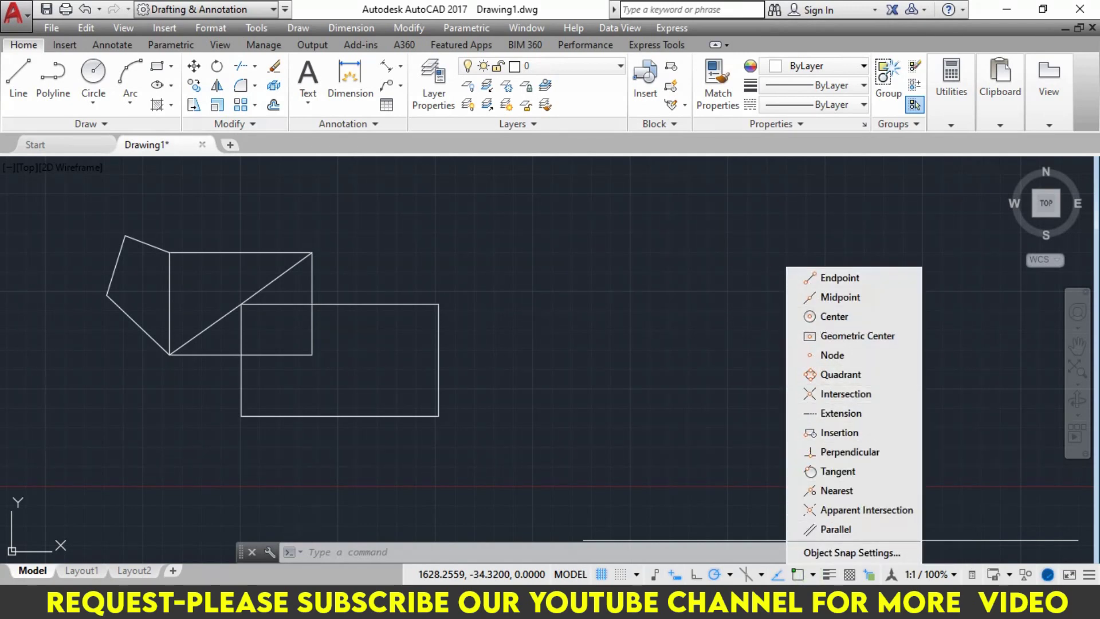
click(677, 422)
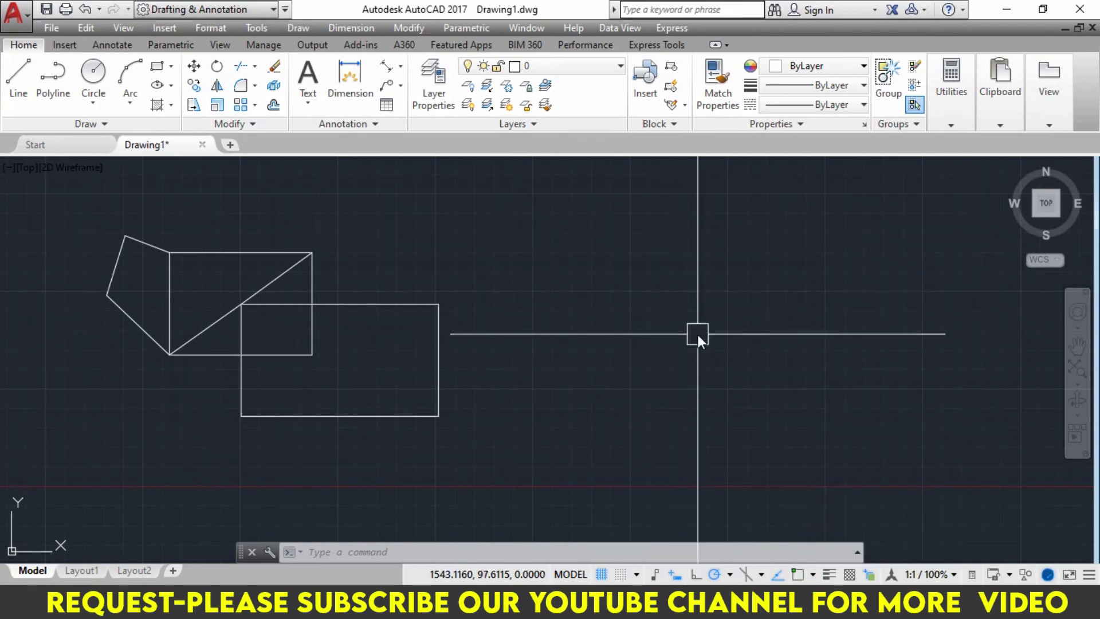
text(OS)
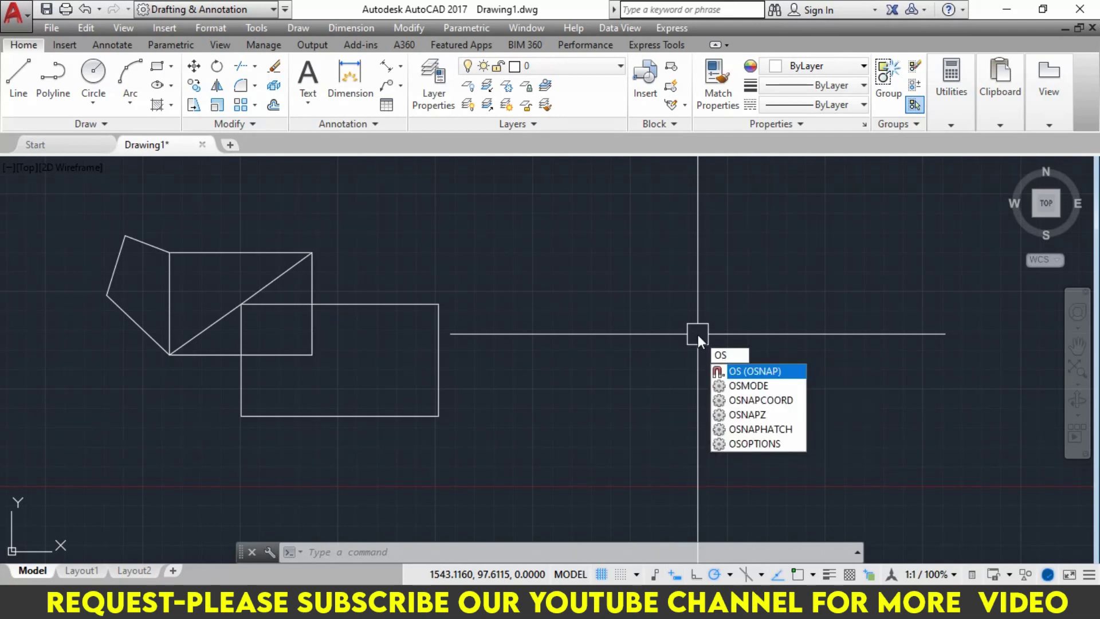
key(Return)
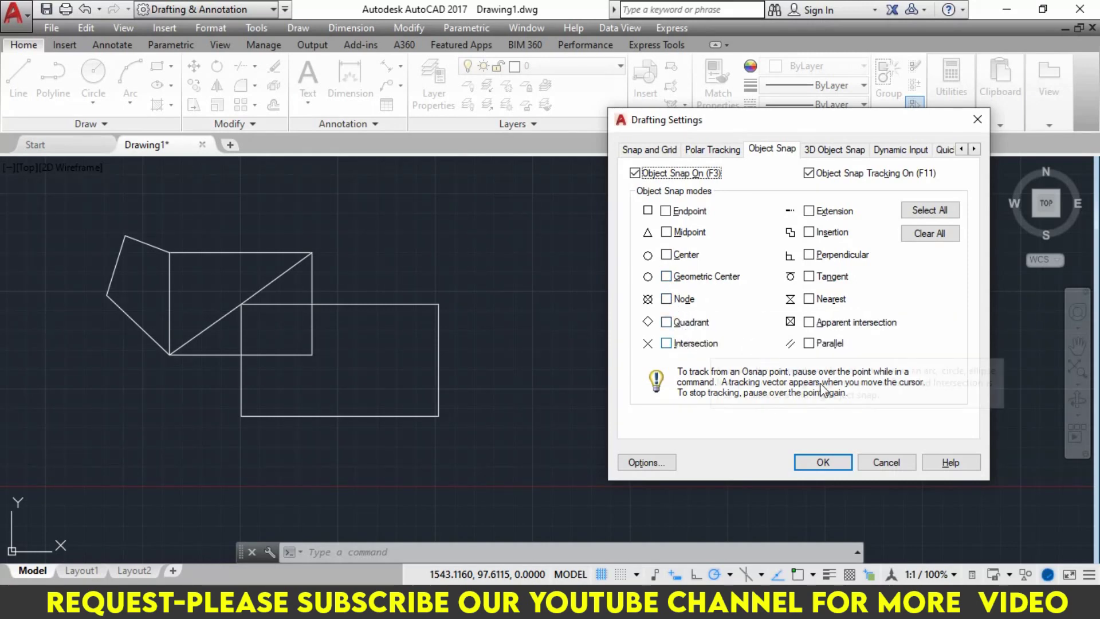
click(885, 463)
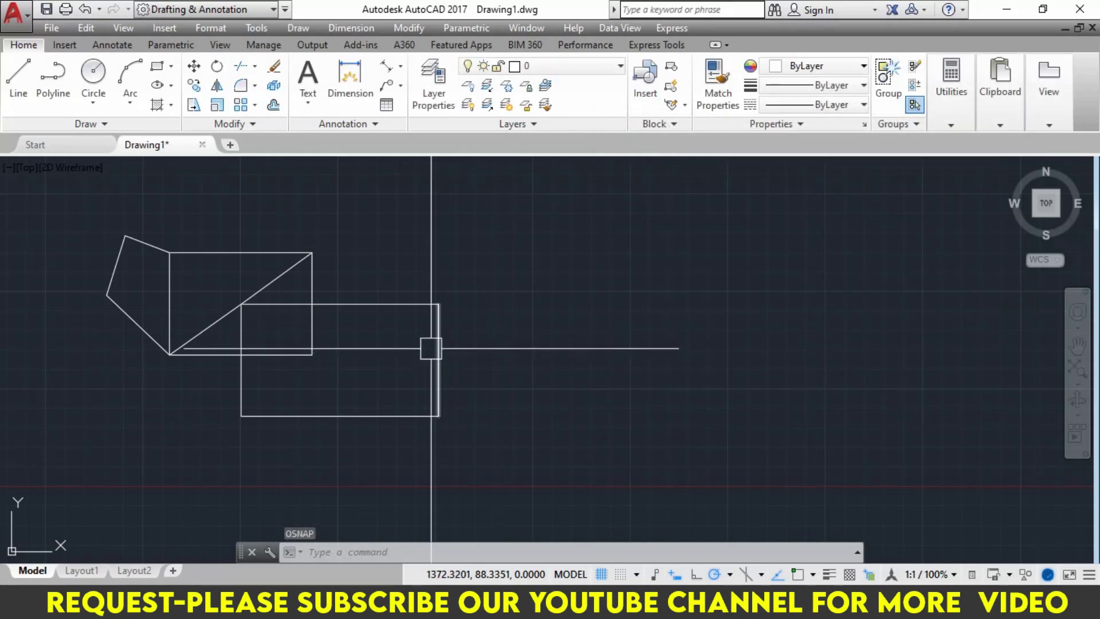
Draw a new rectangle to the right of the existing shapes
click(157, 66)
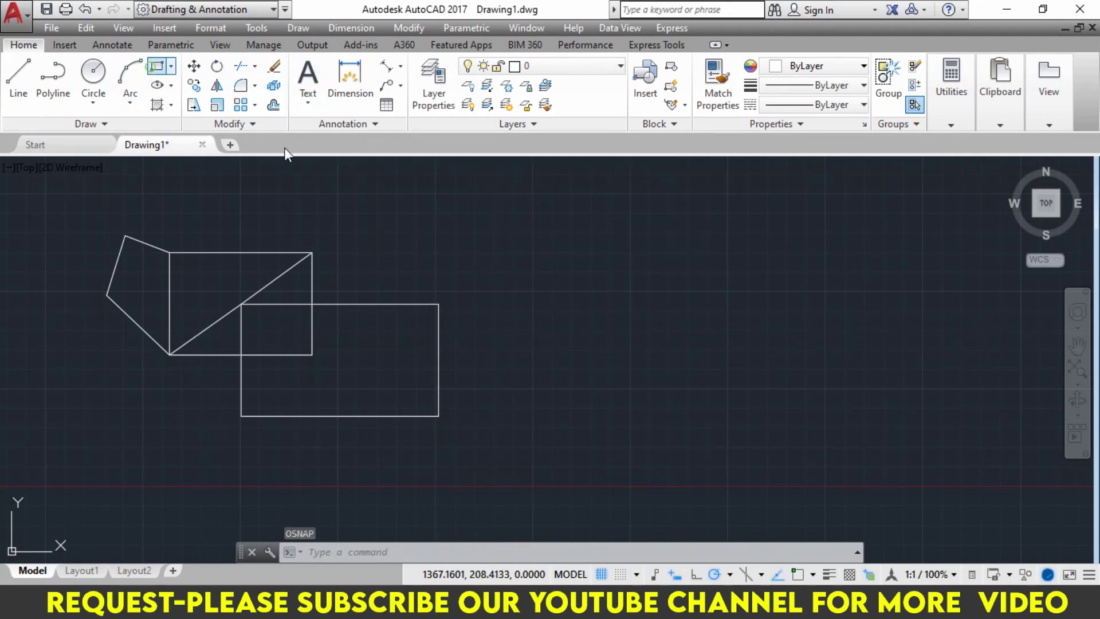
click(625, 287)
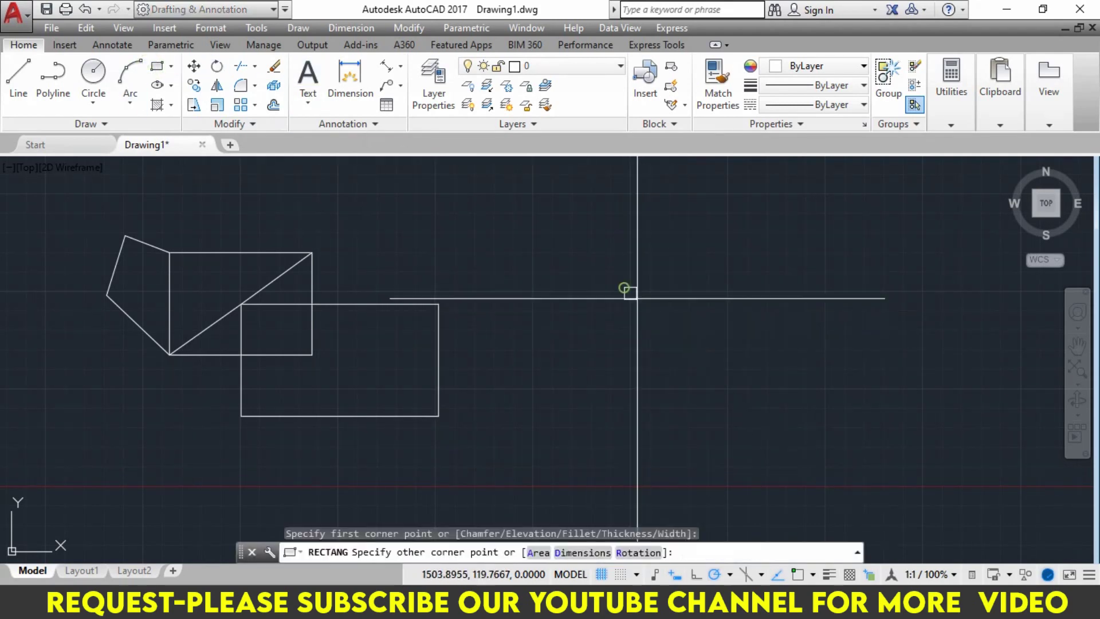
click(792, 414)
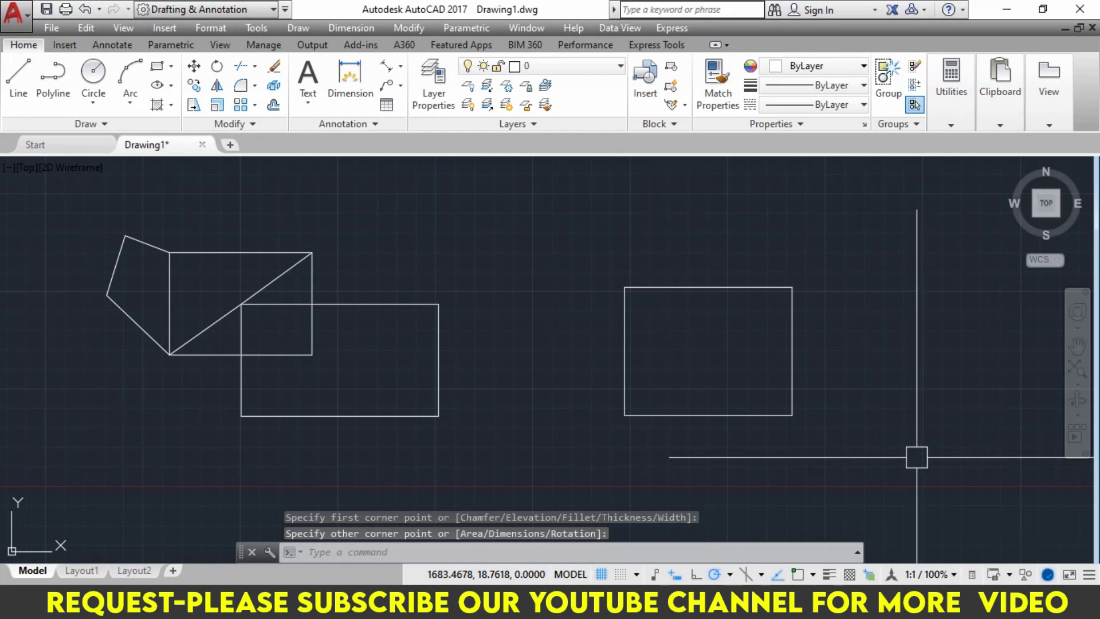
Start a line, then open Object Snap Settings from the Osnap list and move the dialog left
text(l)
key(Return)
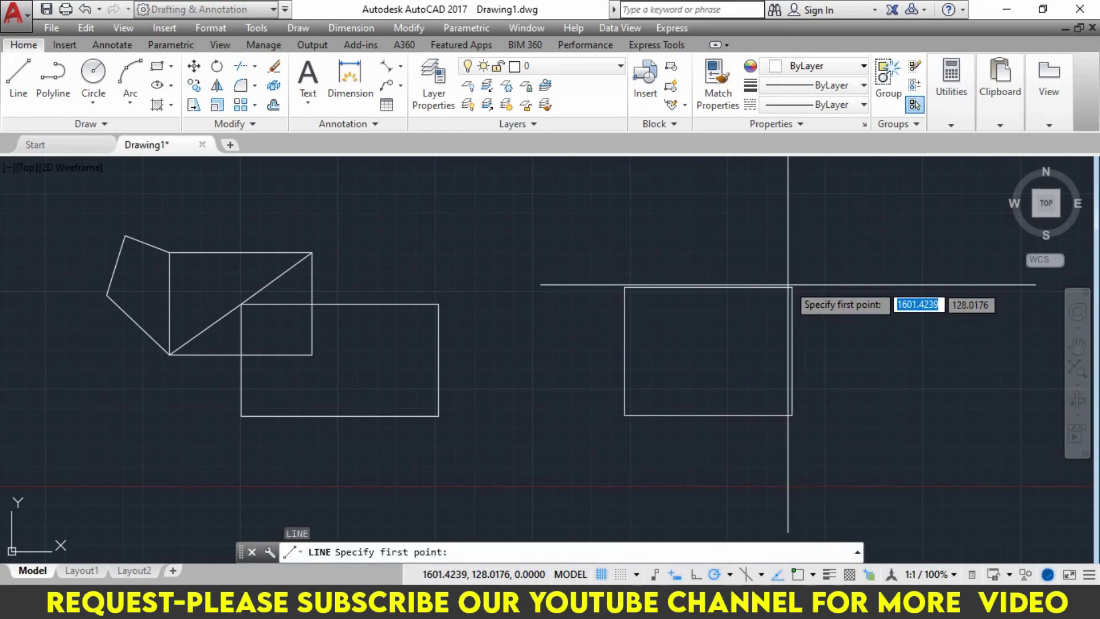
click(813, 576)
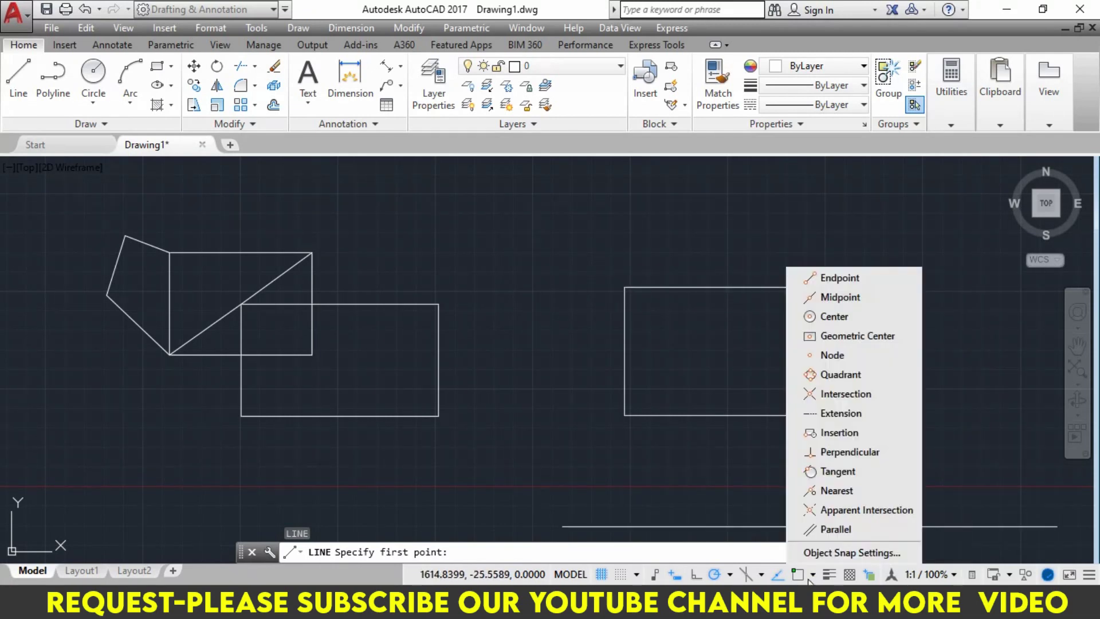
click(799, 579)
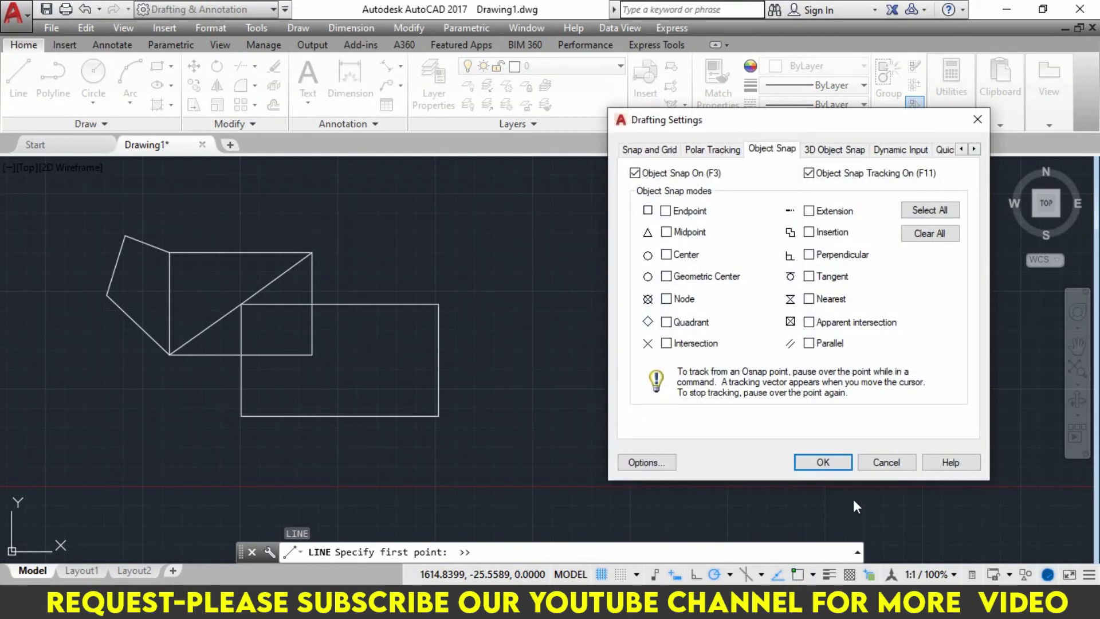
click(882, 465)
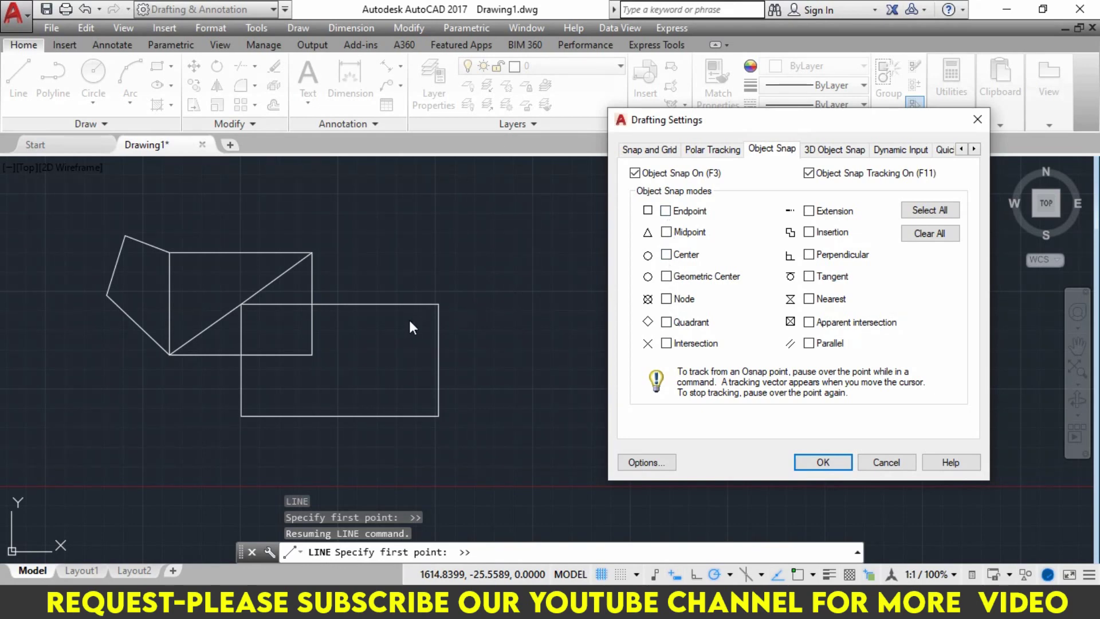
drag(704, 127, 299, 129)
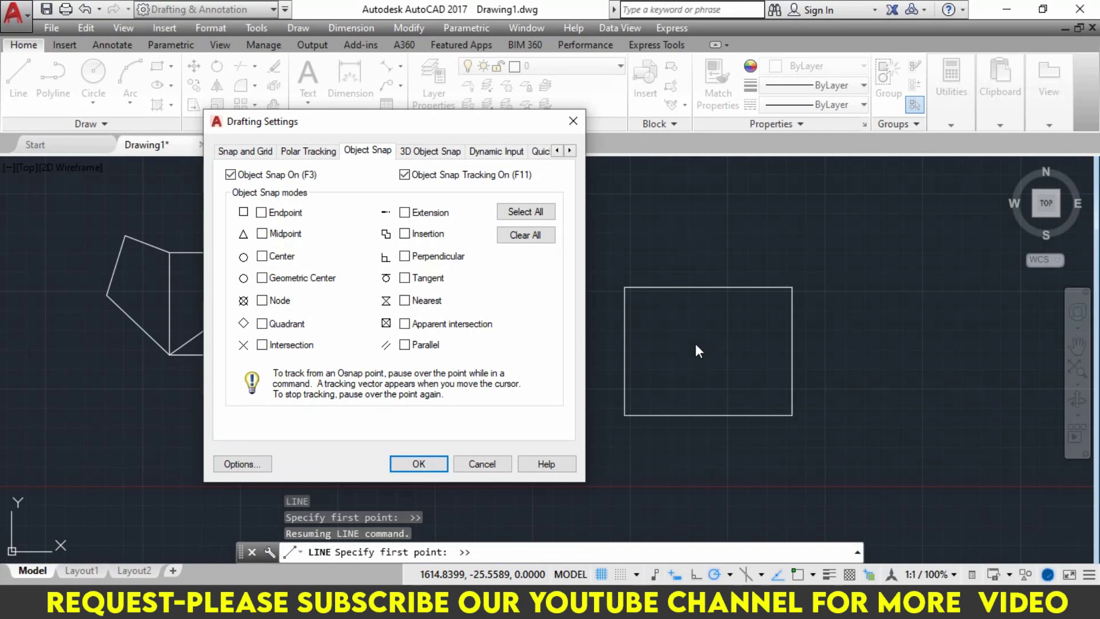
Enable Geometric Center, Center, Midpoint and Endpoint object snaps and close Drafting Settings
click(261, 279)
click(261, 256)
click(261, 234)
click(262, 213)
click(436, 464)
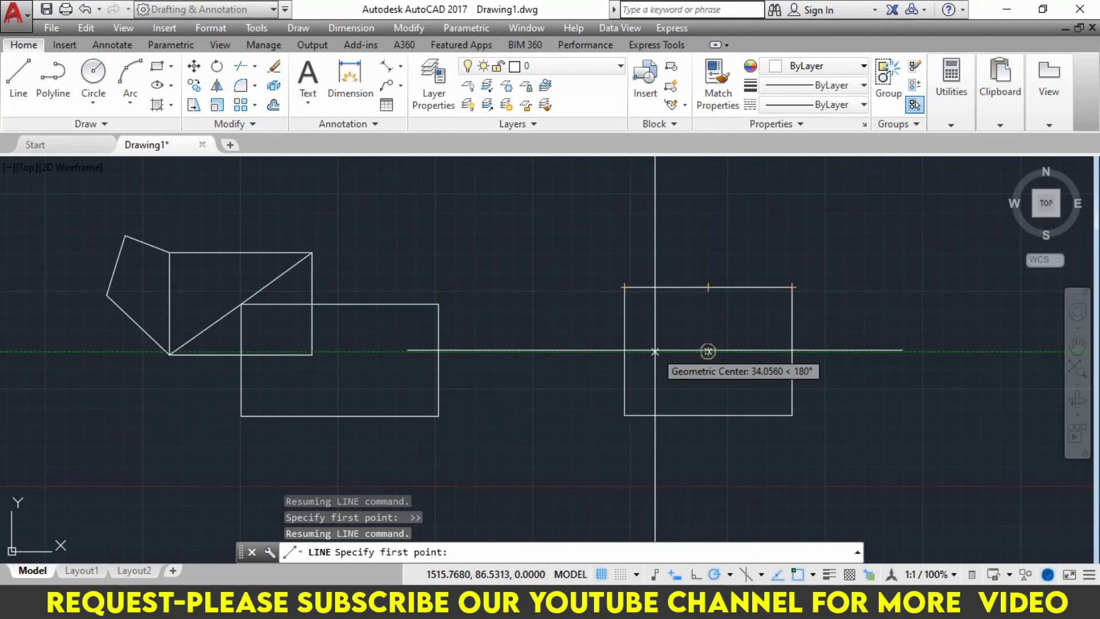
Draw a line from the top-left to bottom-right corner, then to bottom-left and the centre
key(Escape)
key(Escape)
key(Escape)
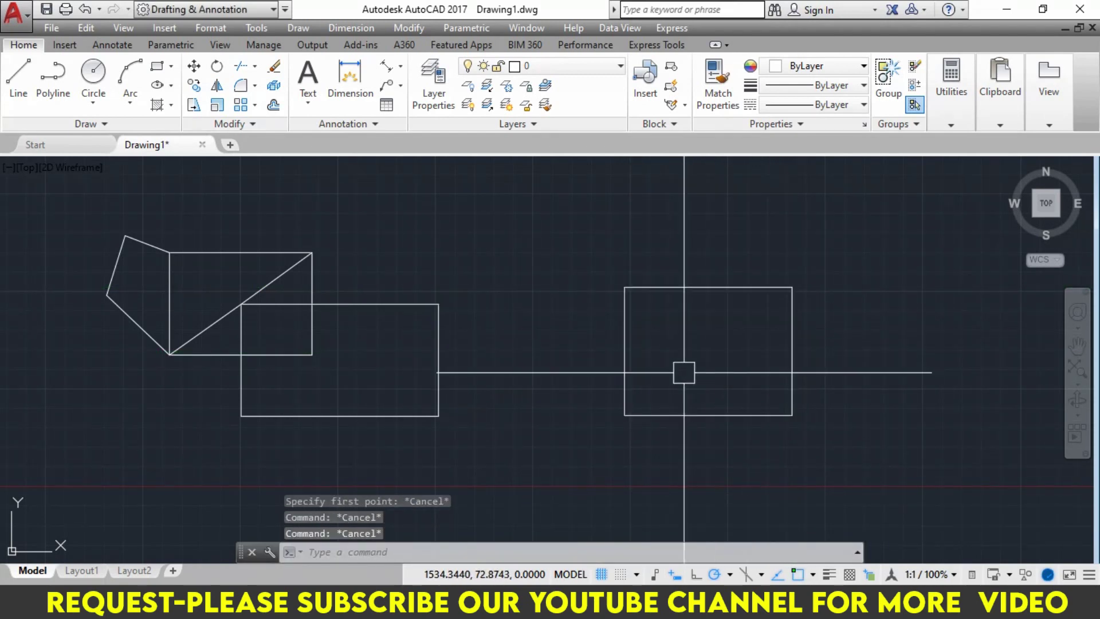
text(l)
key(Return)
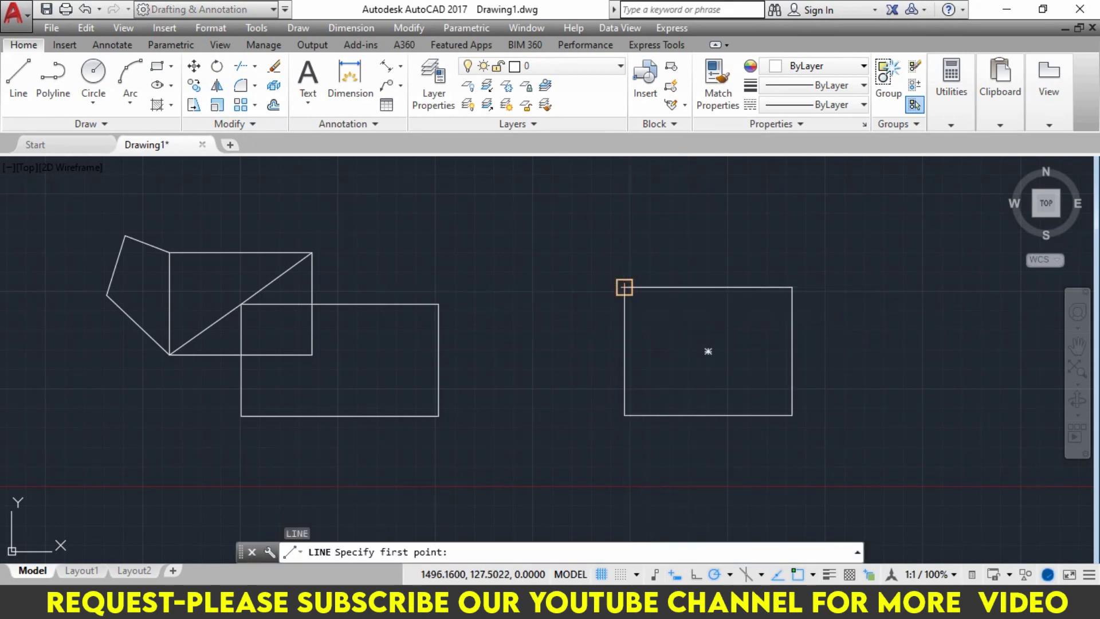
click(624, 288)
click(791, 416)
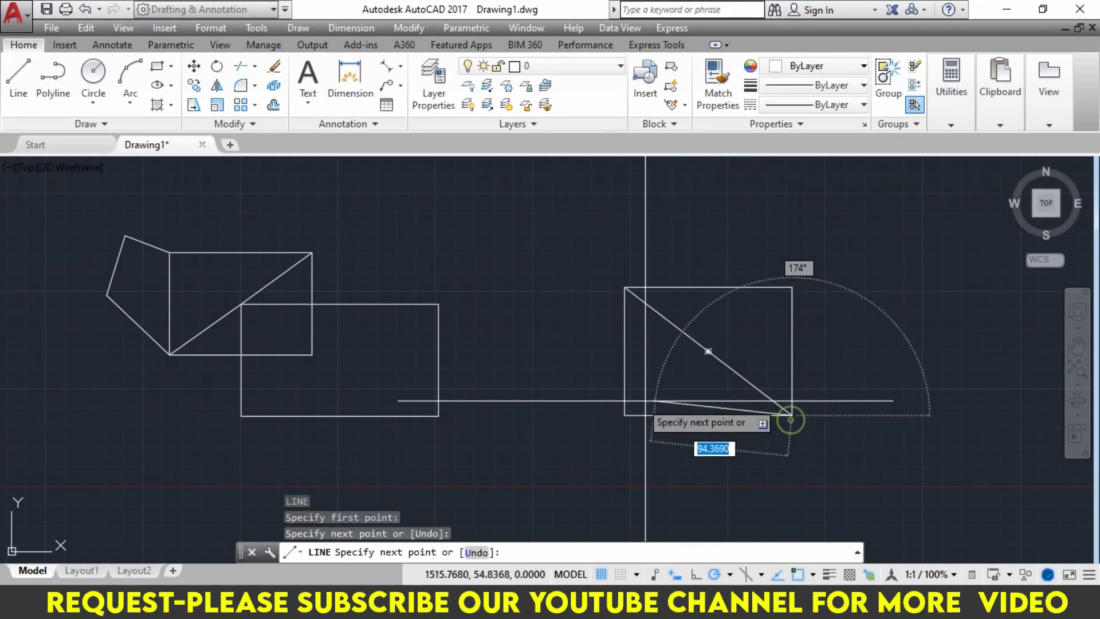
click(629, 415)
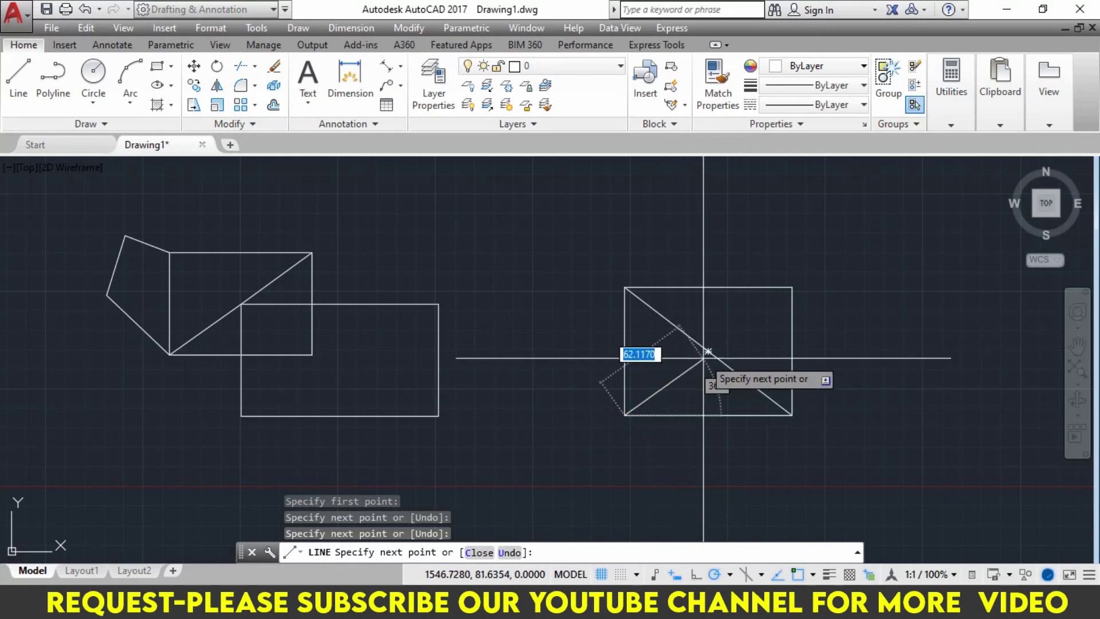
click(708, 352)
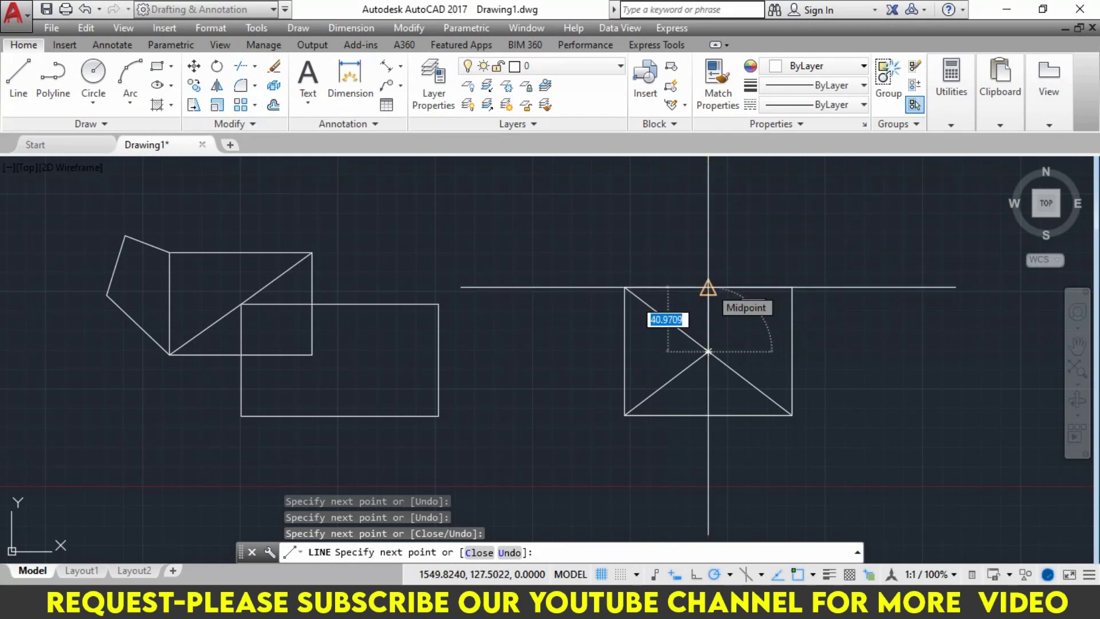
Continue the line through the top, right, left and bottom edge midpoints, then finish it
click(708, 287)
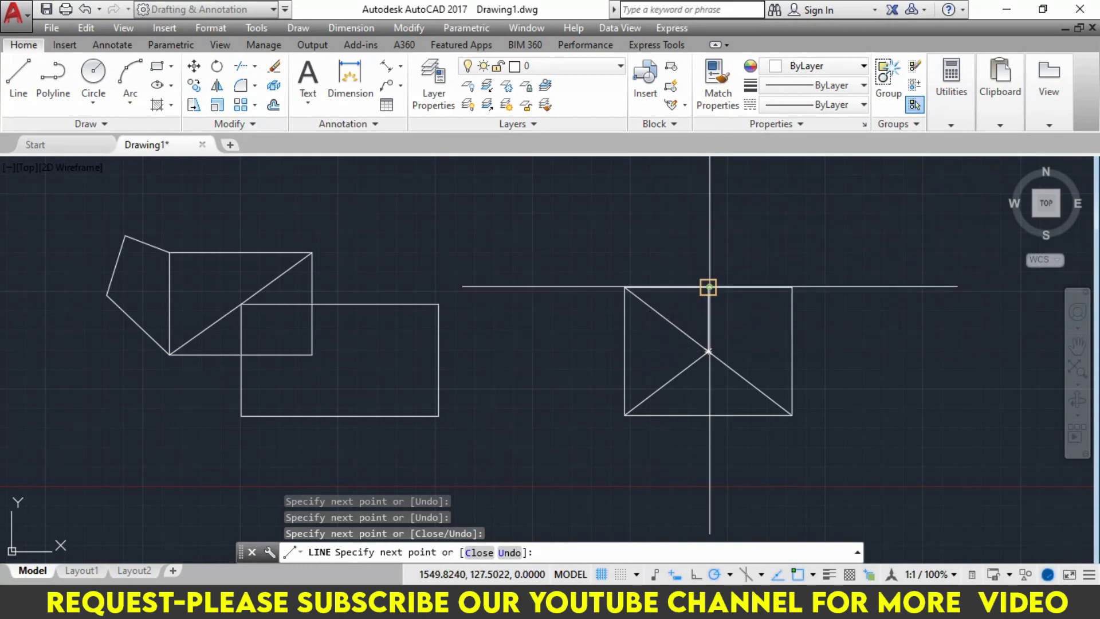
click(792, 352)
click(625, 352)
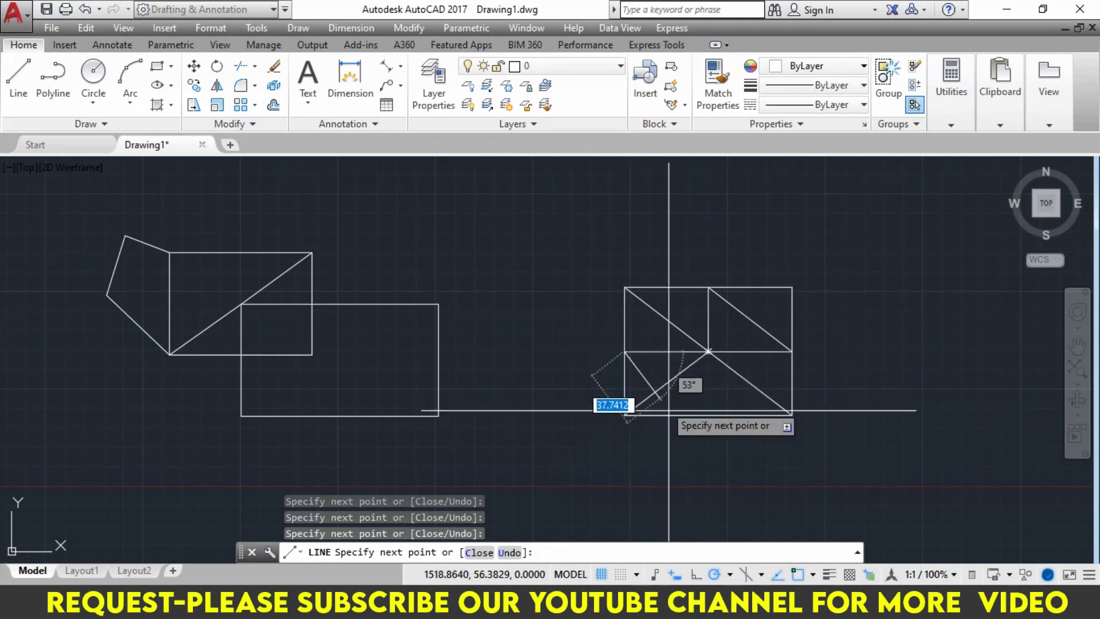
click(709, 413)
key(Escape)
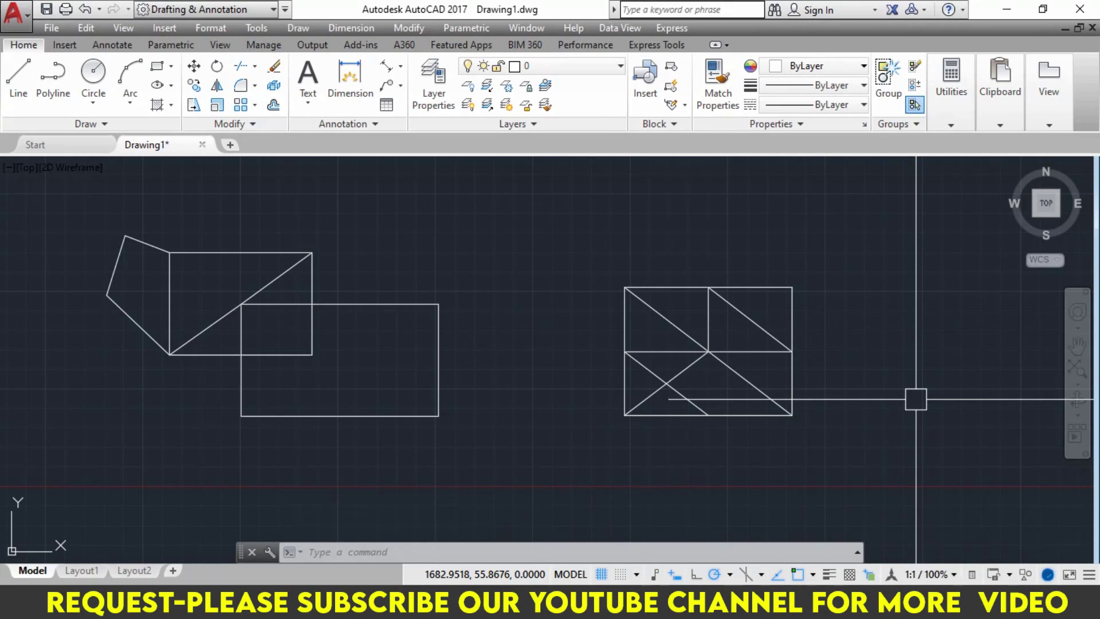
middle_drag(916, 399, 871, 403)
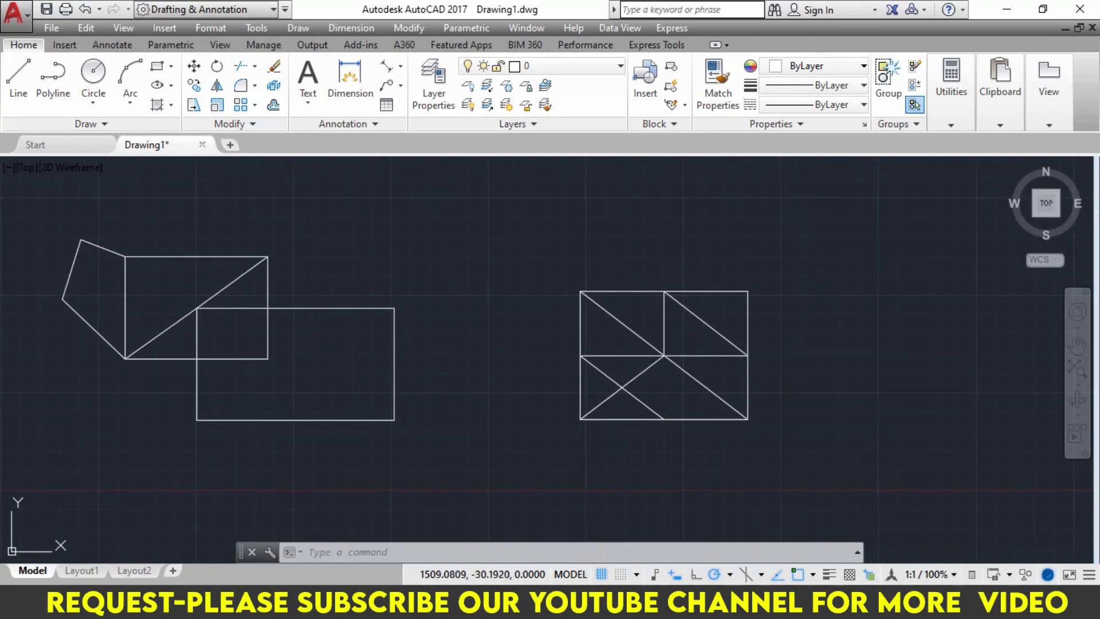
Highlight the Line Properties topic in the course outline PDF and minimize Reader
click(562, 497)
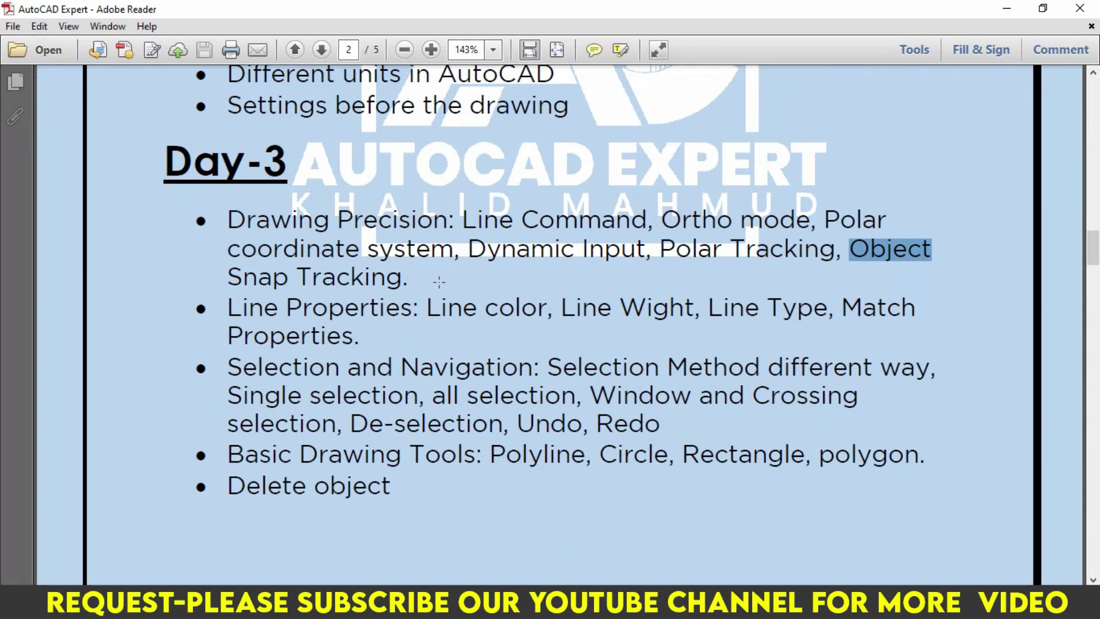
mouse_move(255, 309)
mouse_down()
mouse_move(852, 310)
mouse_move(380, 337)
mouse_up()
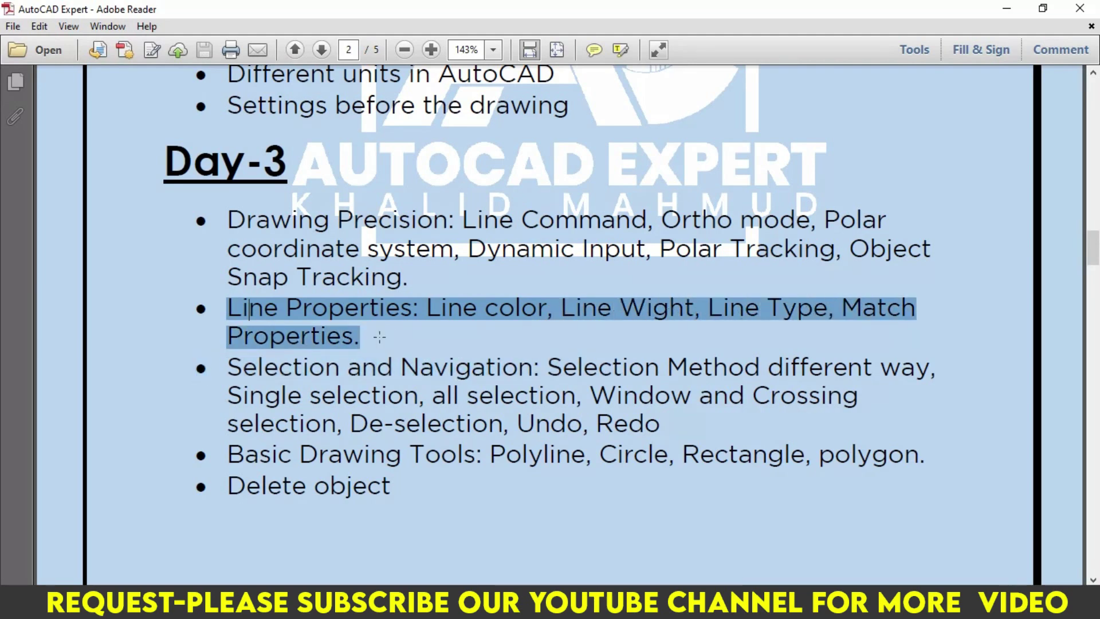
click(1007, 8)
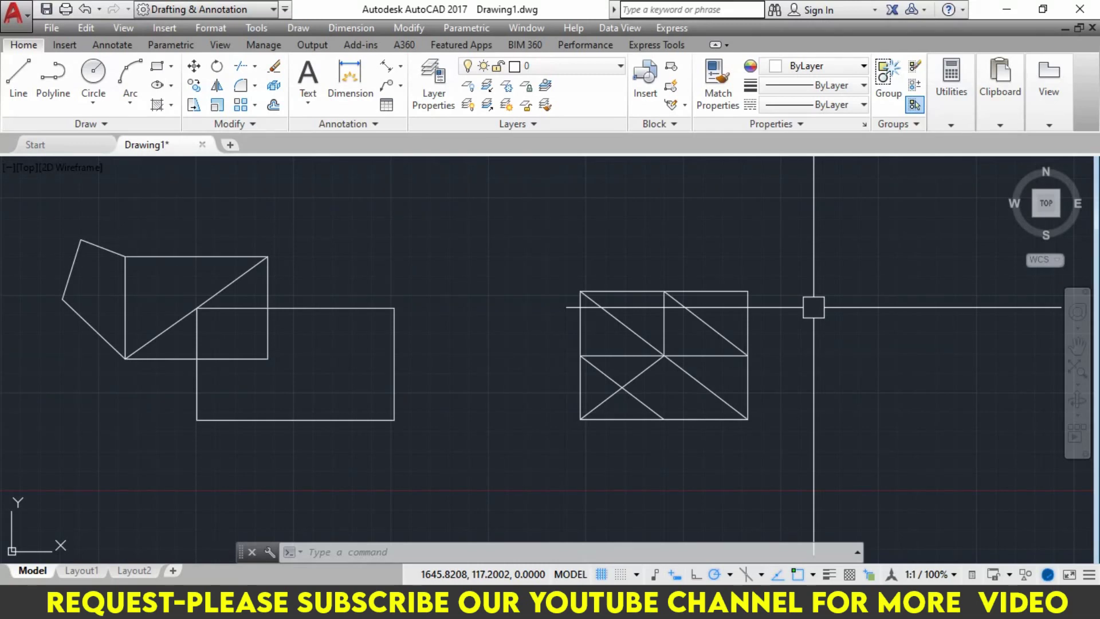
Crossing-select every object in the drawing and erase it with E
click(814, 246)
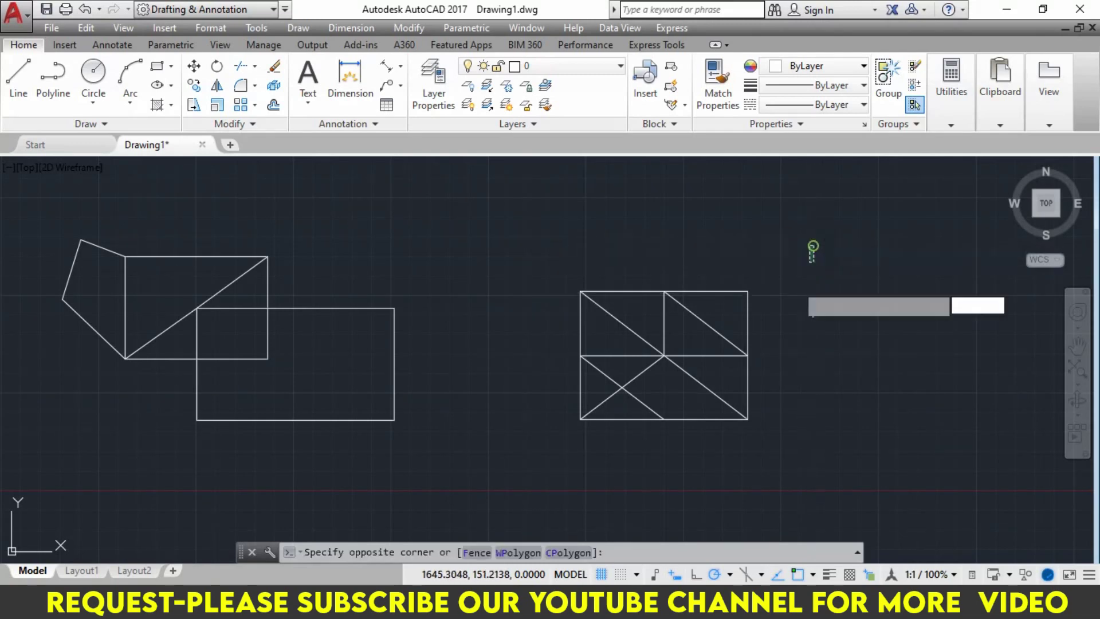
click(96, 438)
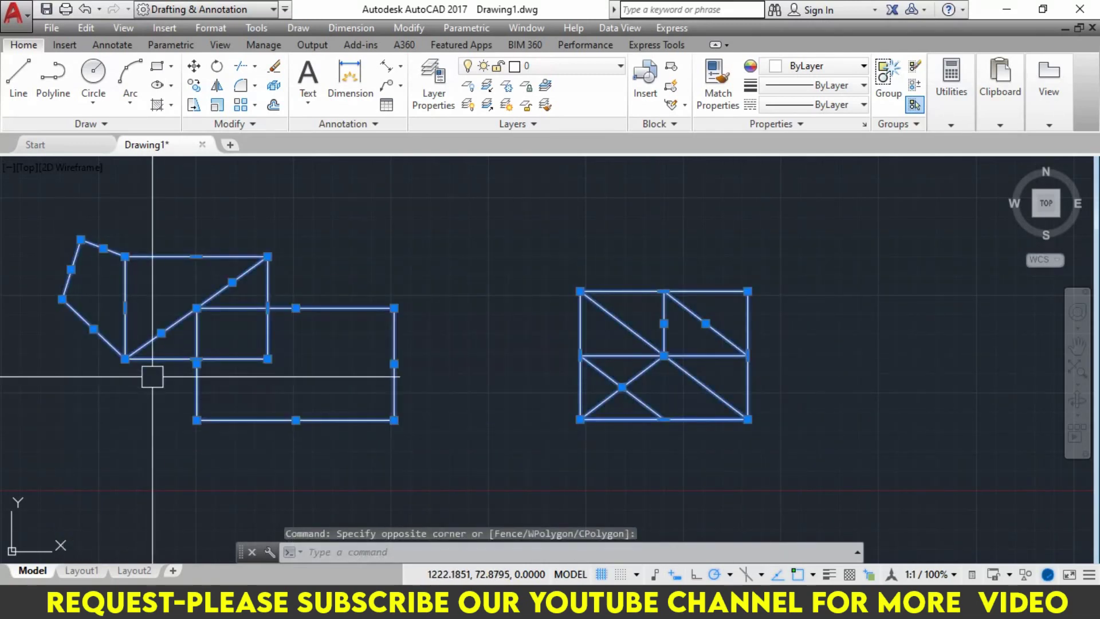
text(E)
key(Return)
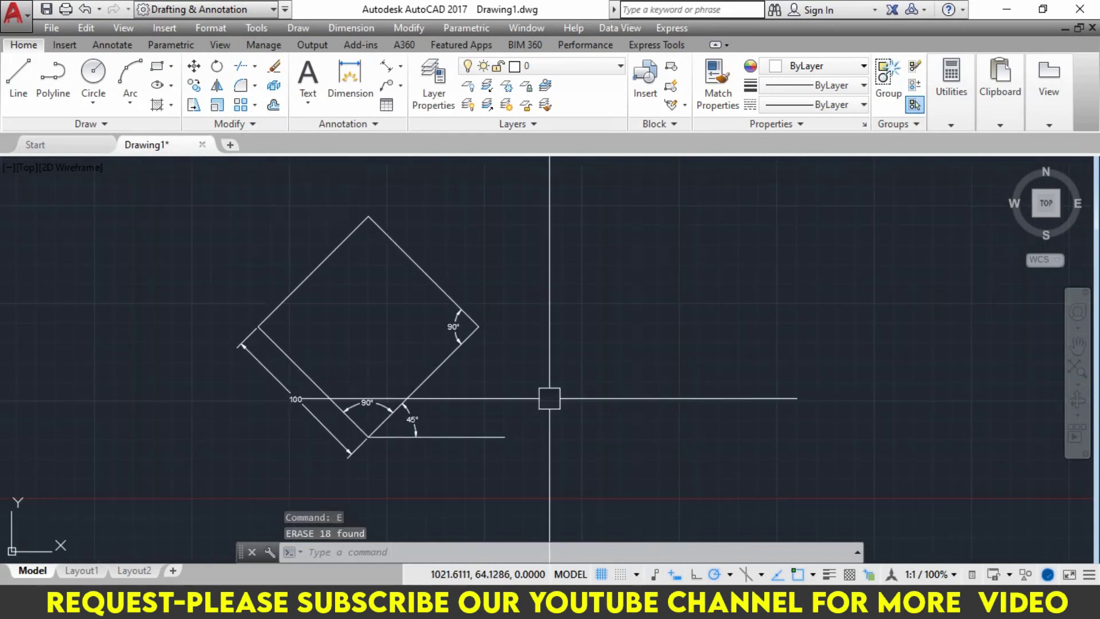
Pan and zoom to bring the 45° tilted 100-unit square into view
middle_drag(550, 399, 650, 399)
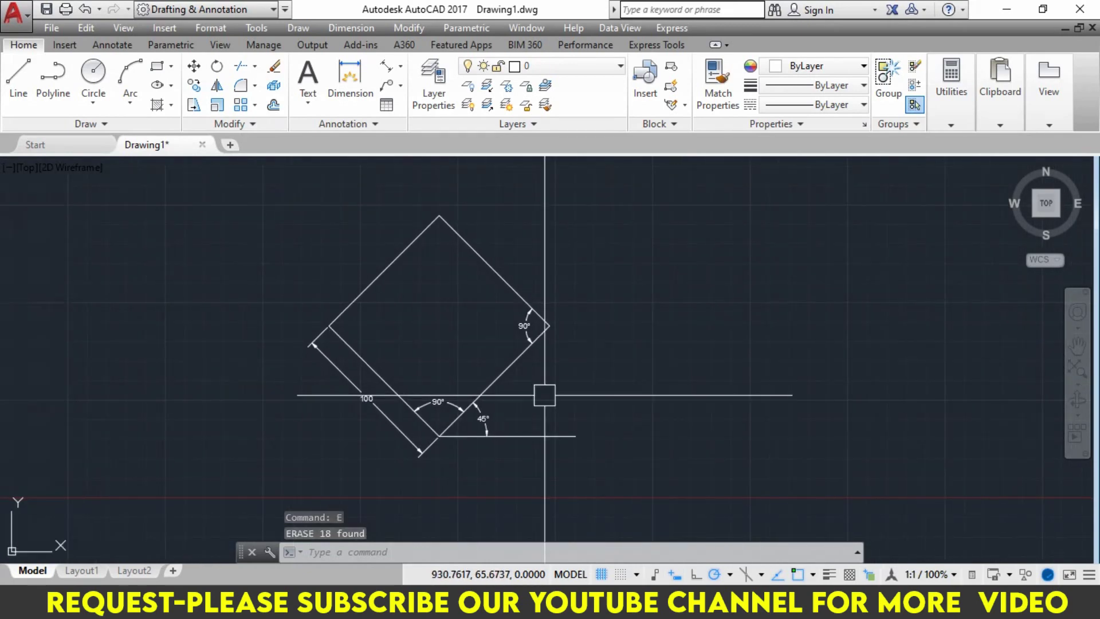
scroll(546, 349, up, 2)
scroll(539, 347, up, 2)
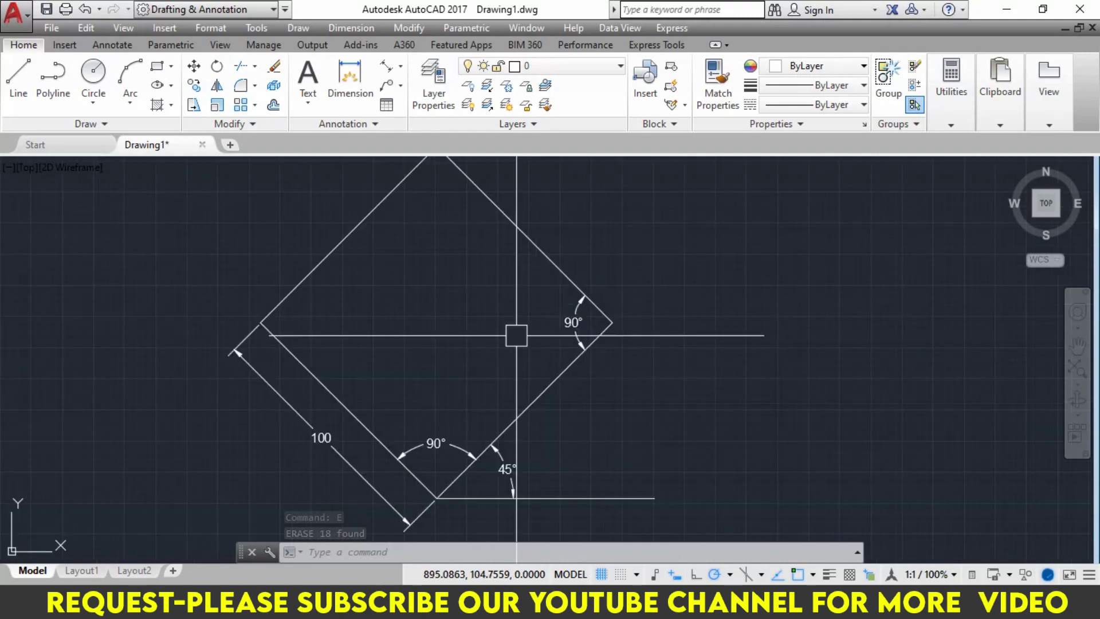
mouse_move(538, 346)
middle_down()
mouse_move(551, 359)
mouse_move(541, 382)
mouse_move(544, 361)
mouse_move(528, 354)
middle_up()
scroll(544, 360, down, 2)
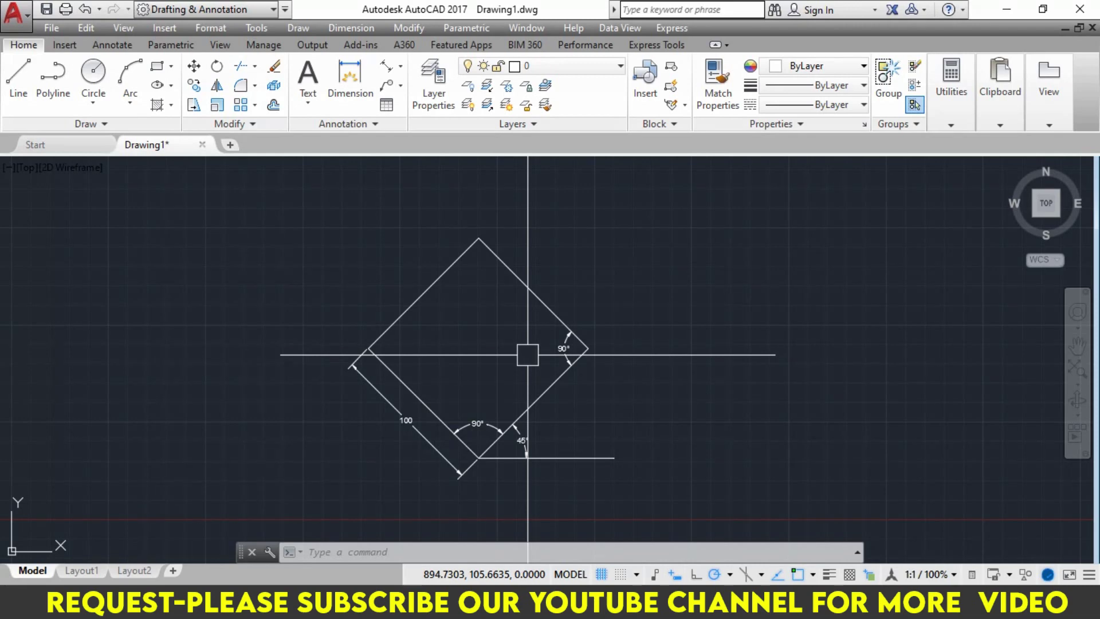
middle_drag(518, 350, 496, 343)
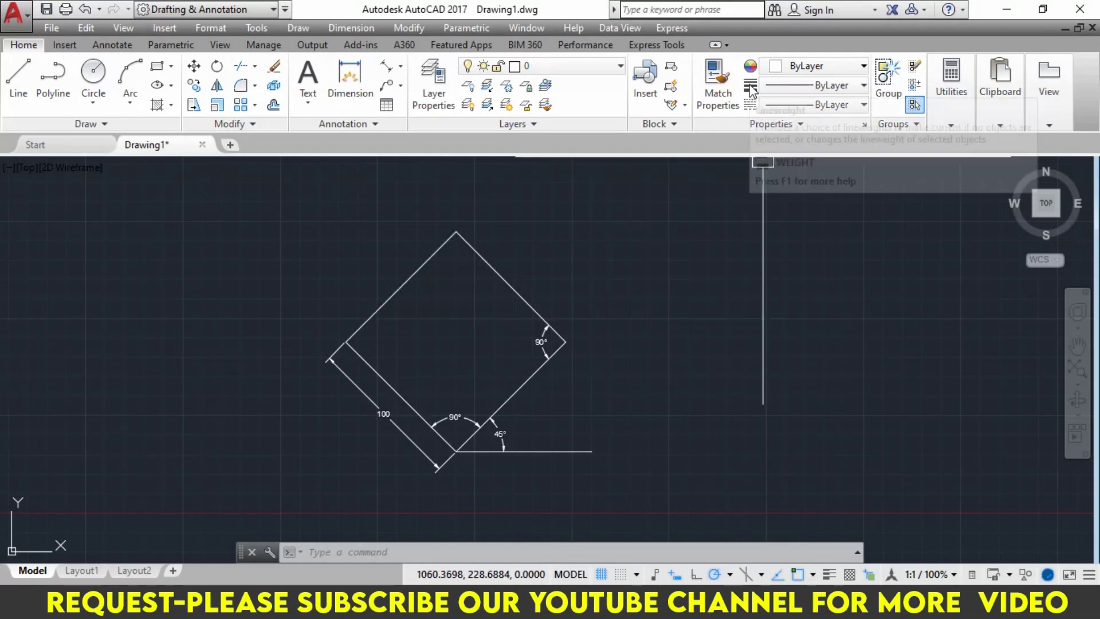
Make 0.50 mm the current lineweight for new objects
click(771, 86)
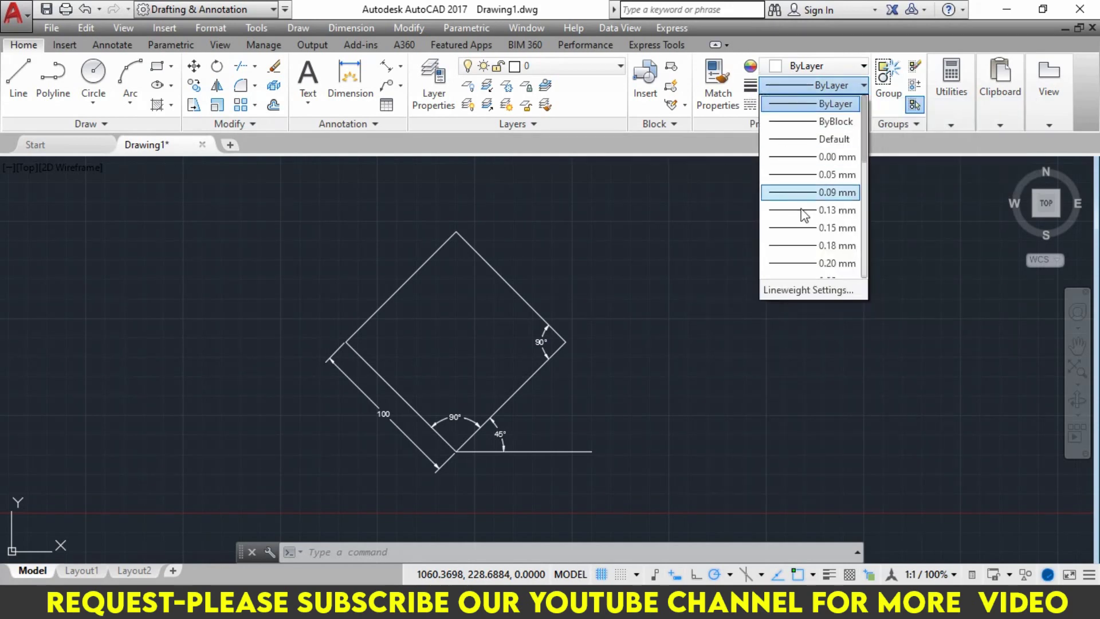
scroll(808, 237, down, 3)
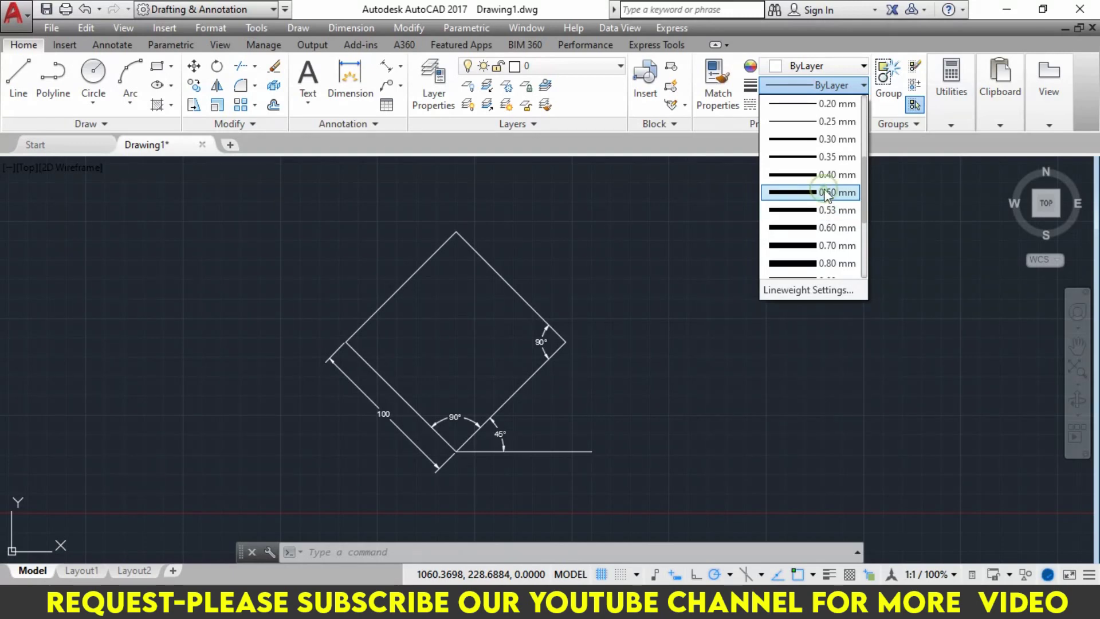
click(827, 195)
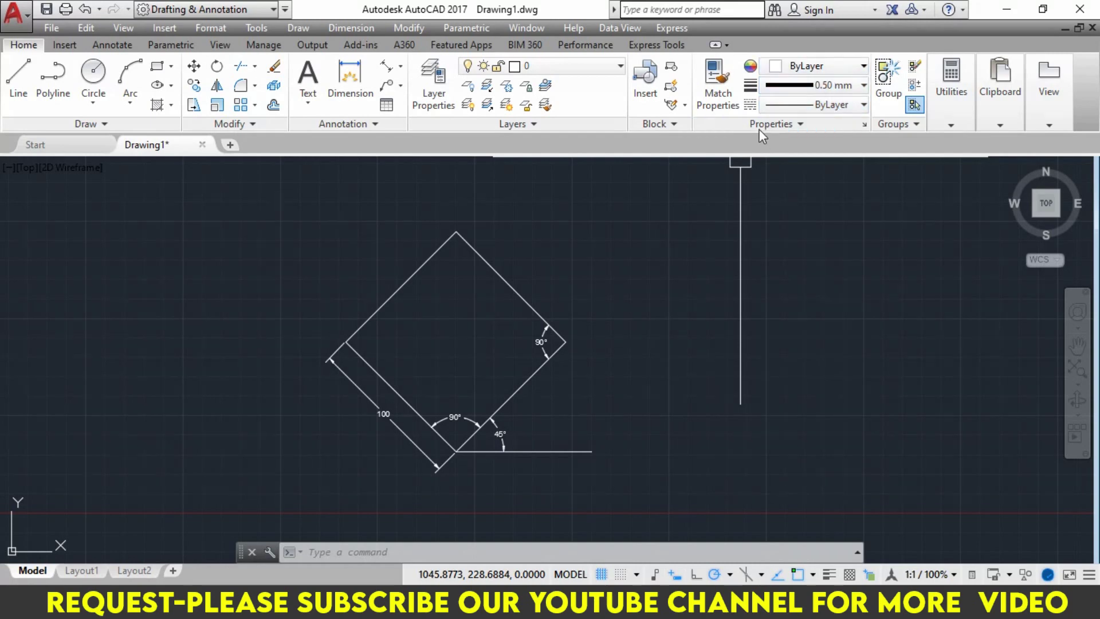
Give the square's upper-right edge a 0.50 mm lineweight, then check the upper edges
click(499, 270)
click(832, 86)
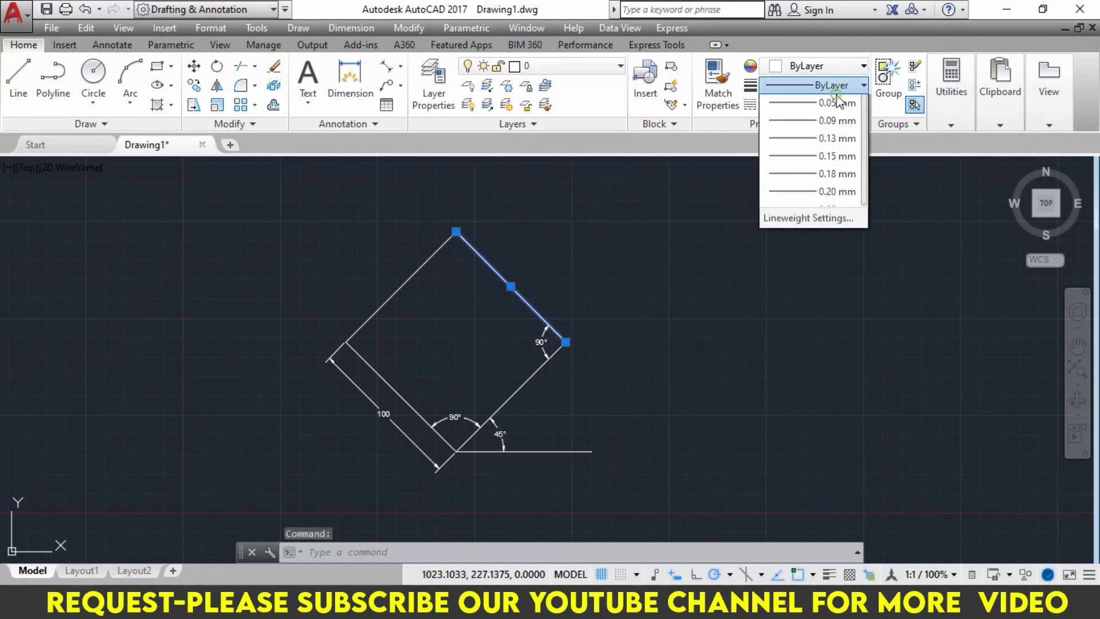
scroll(808, 189, down, 3)
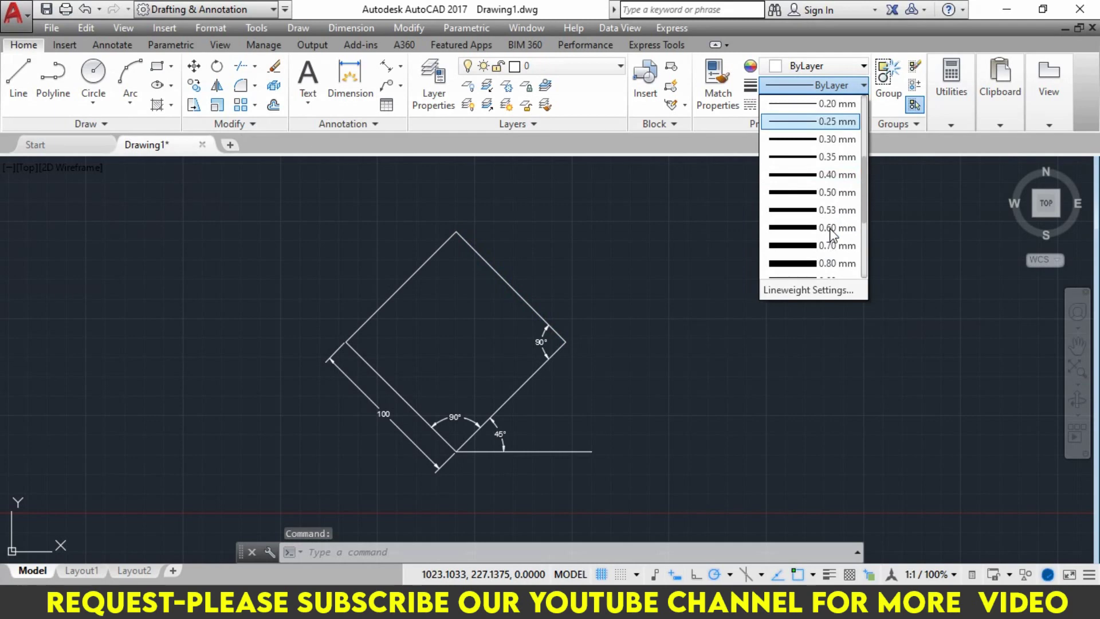
click(820, 193)
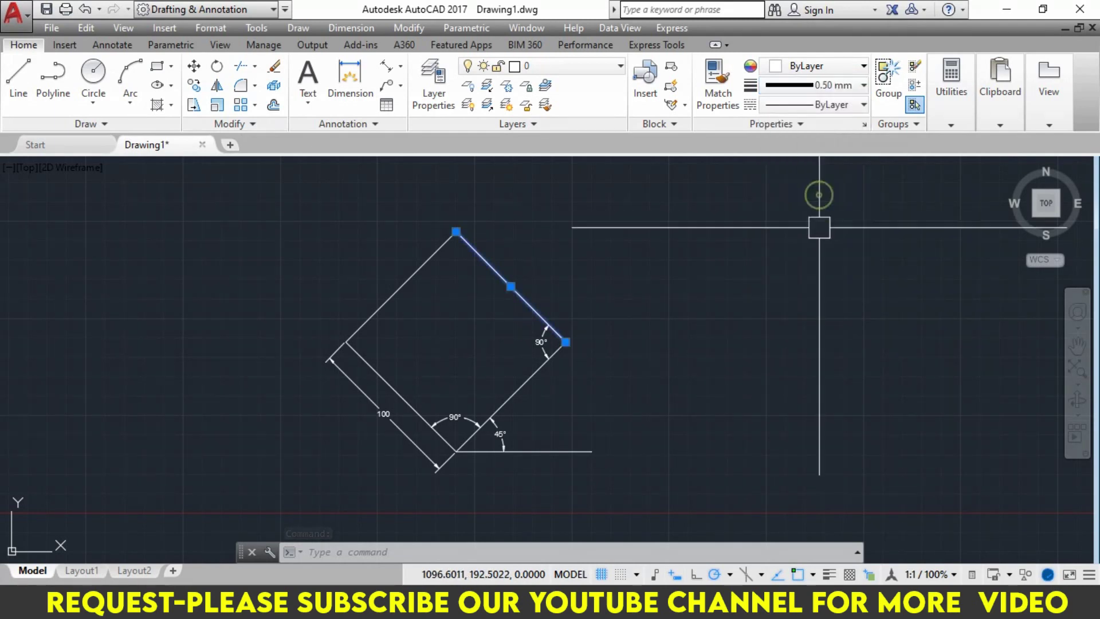
key(Escape)
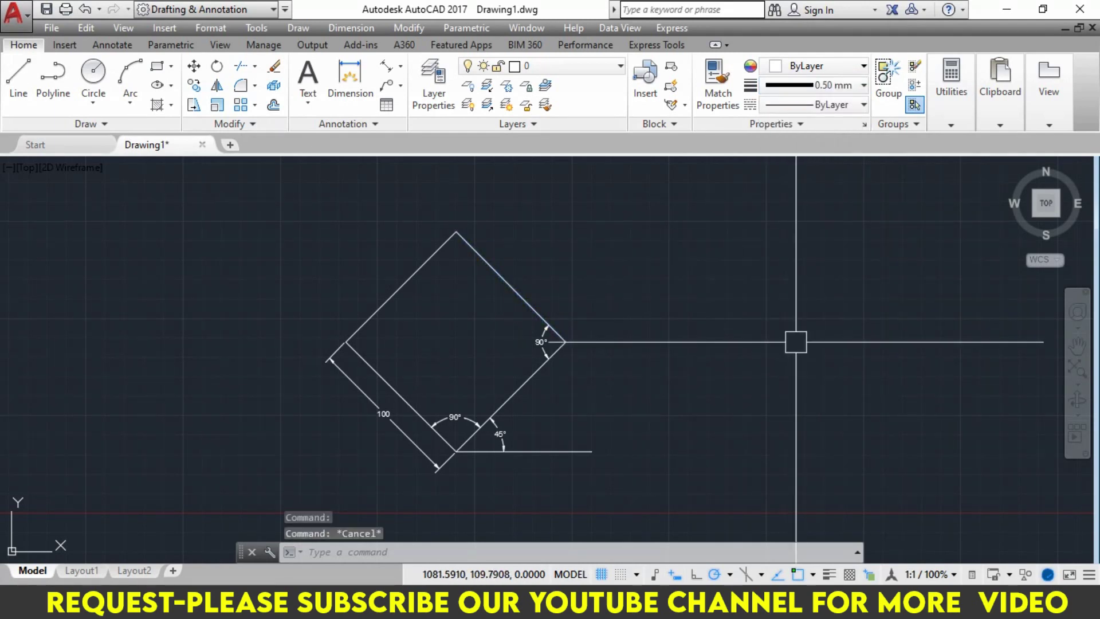
click(483, 259)
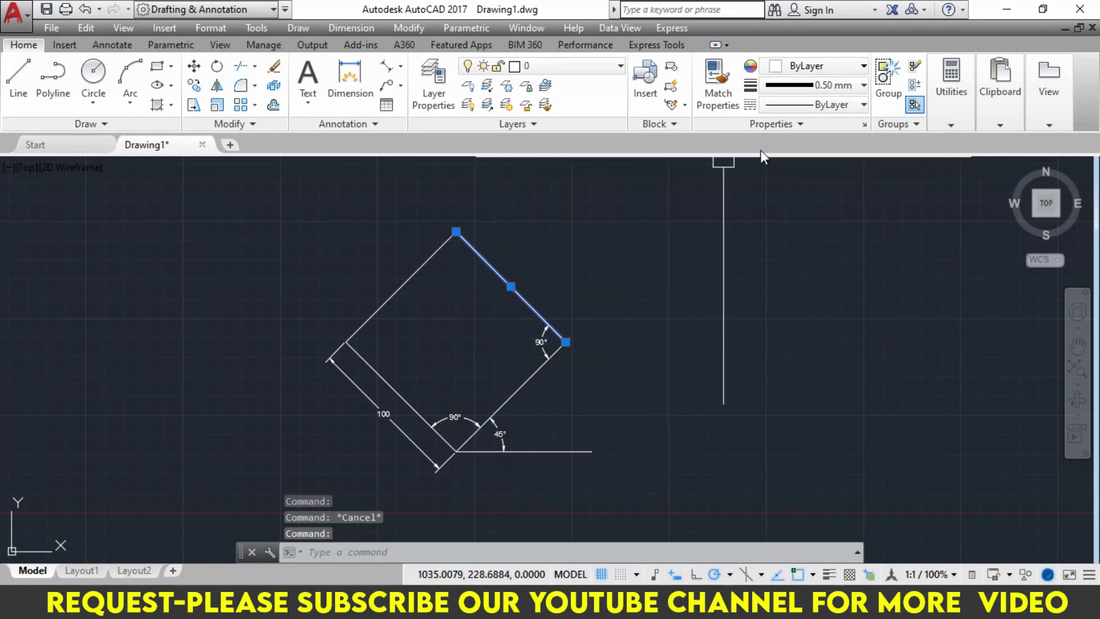
key(Escape)
click(423, 264)
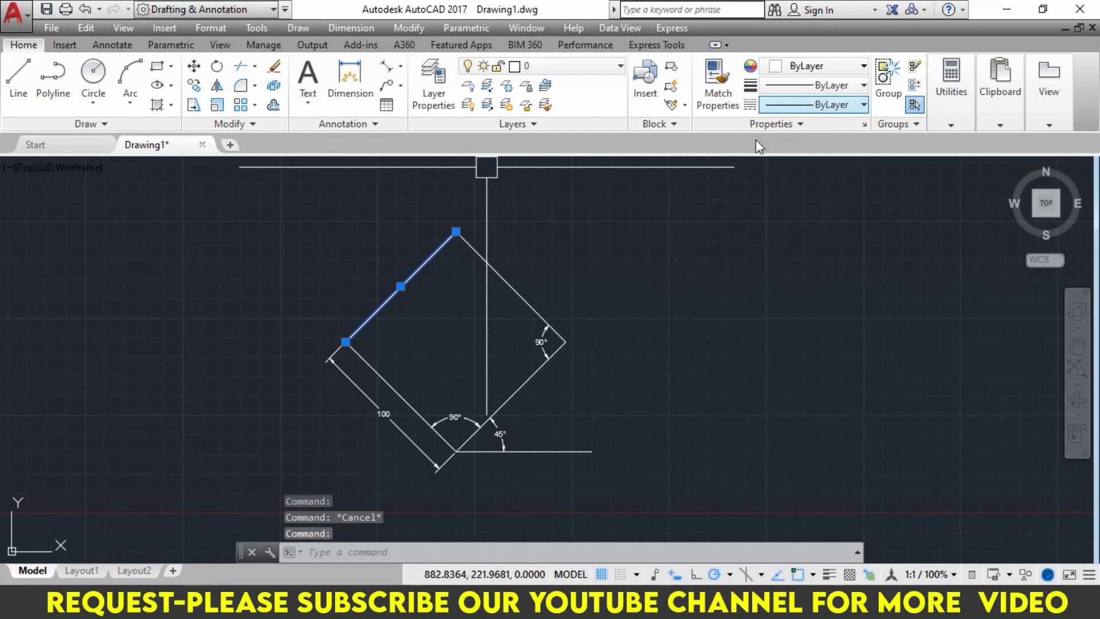
key(Escape)
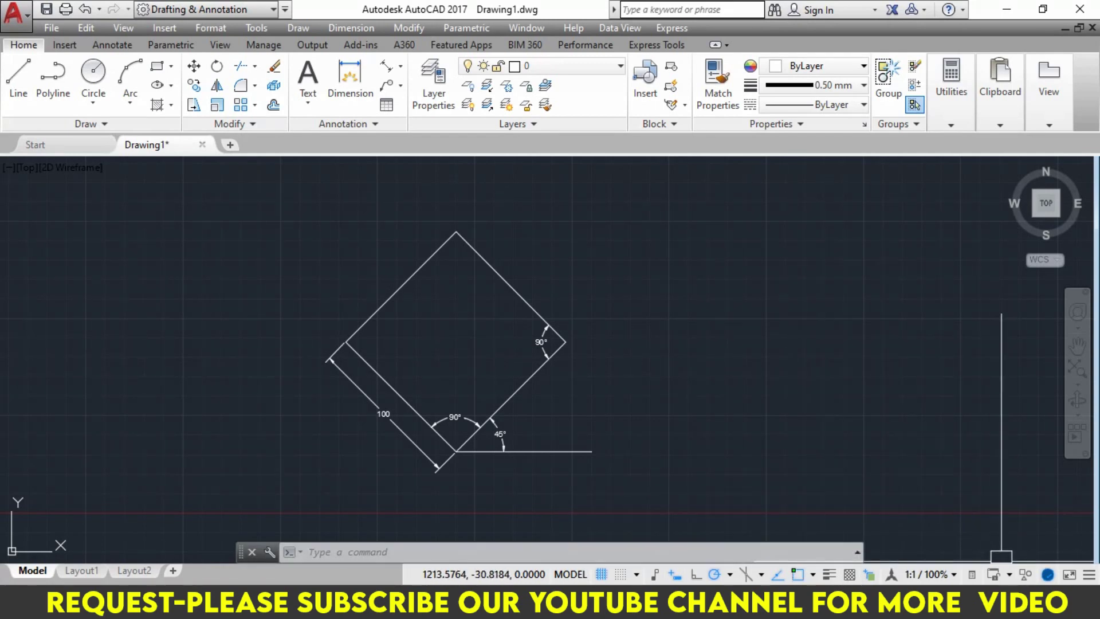
click(1088, 575)
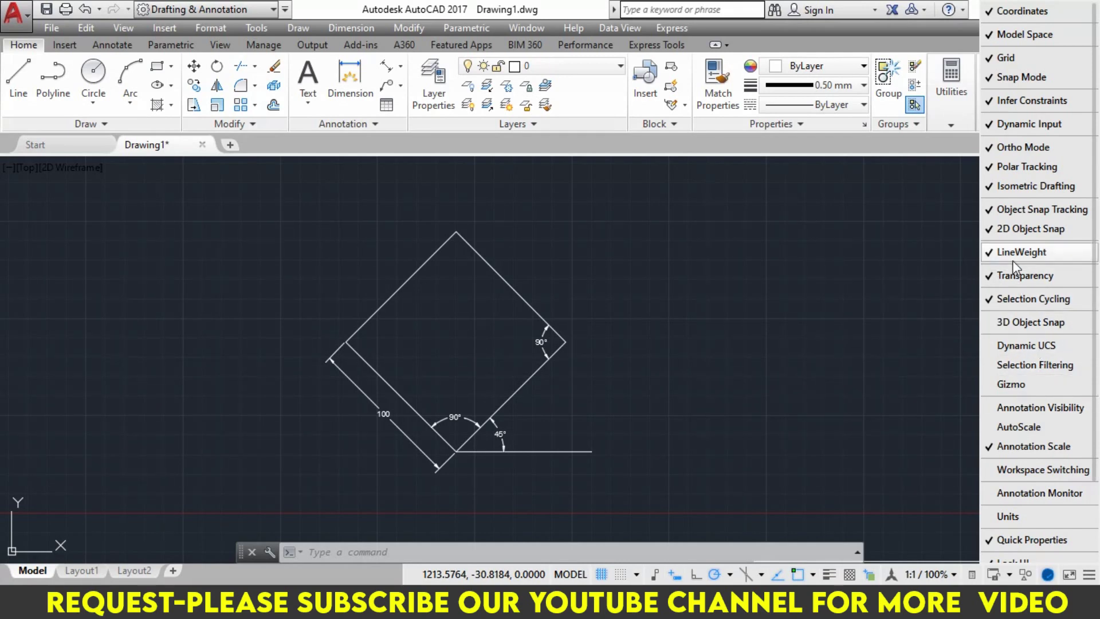
click(896, 316)
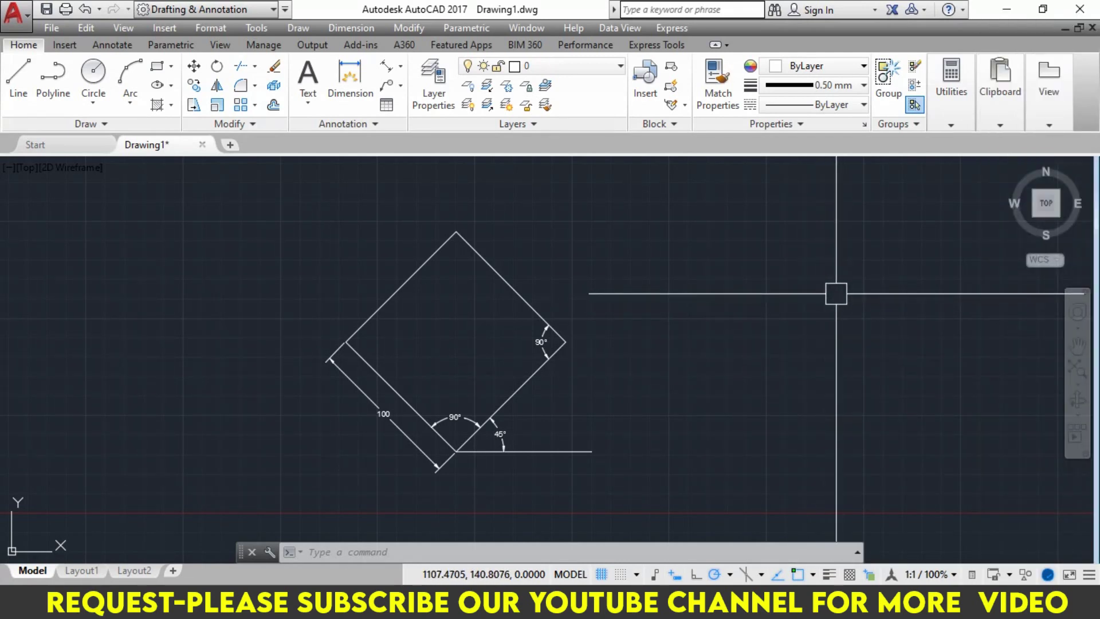
text(LW)
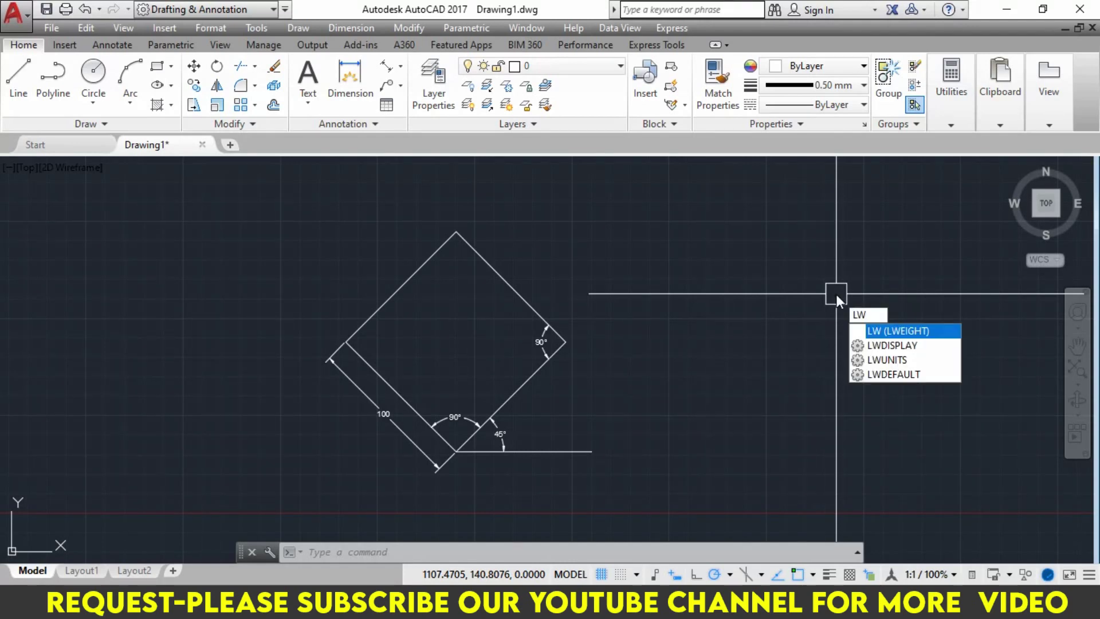
key(Return)
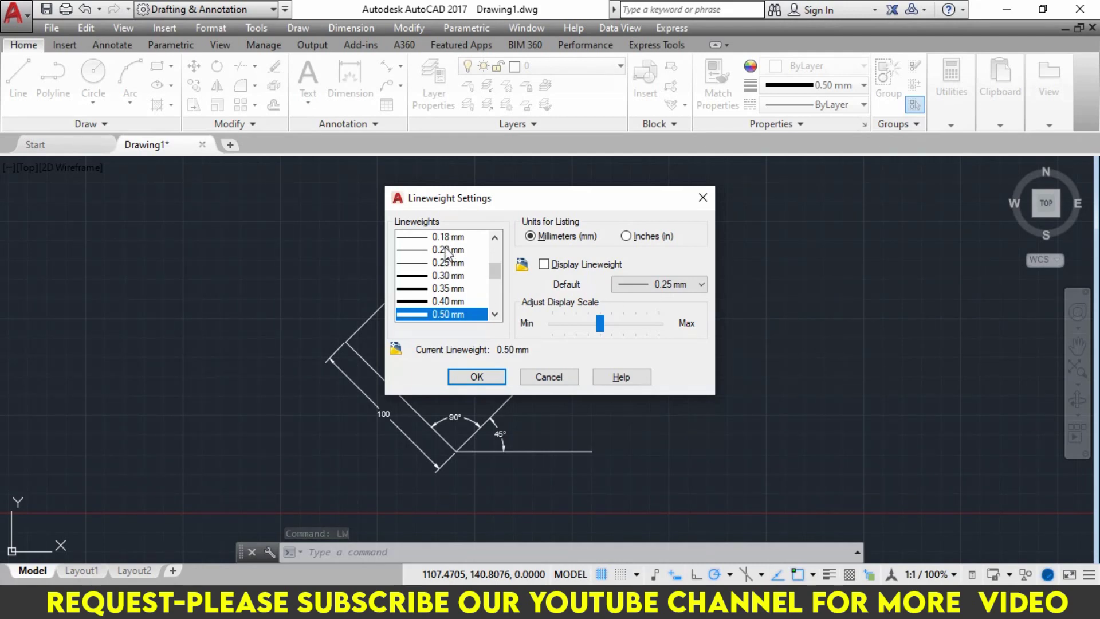
scroll(447, 252, up, 1)
scroll(447, 252, down, 5)
scroll(447, 263, down, 1)
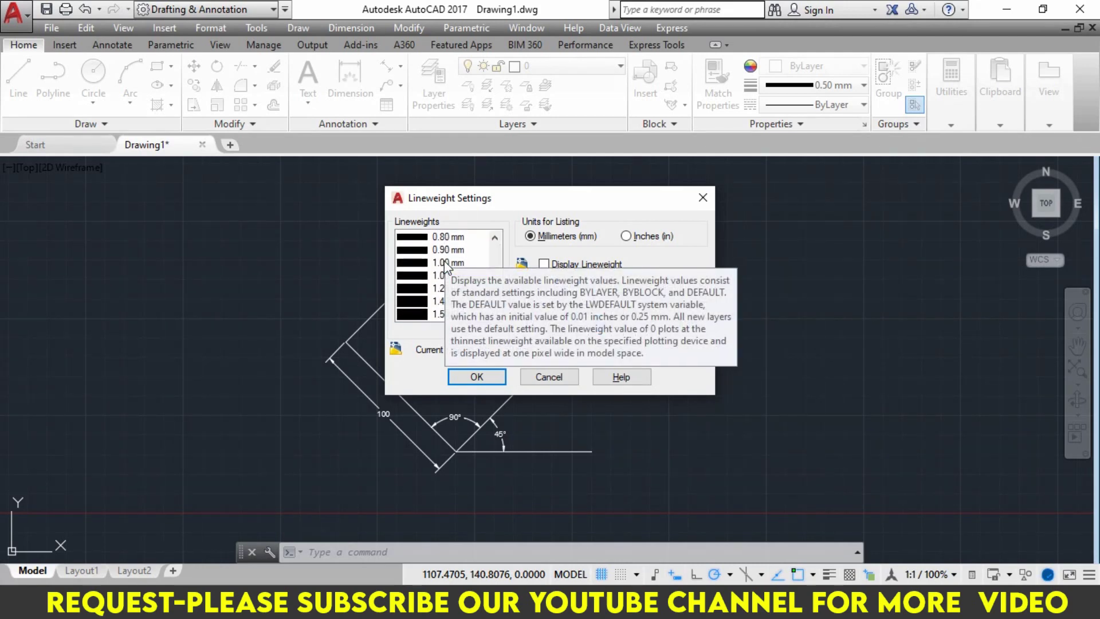
scroll(446, 264, down, 1)
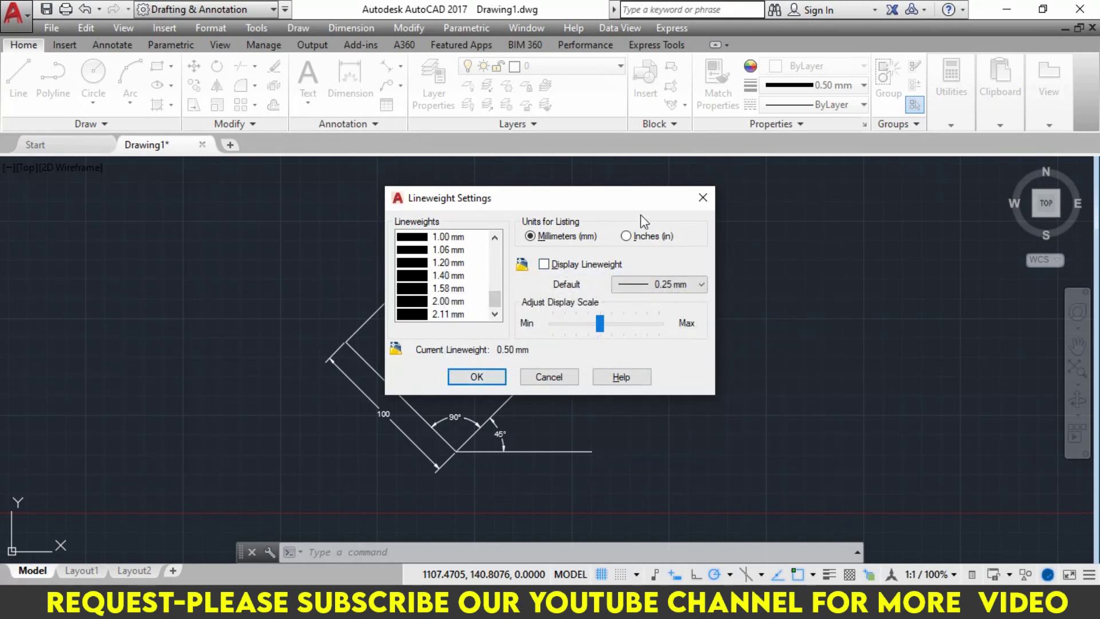
click(698, 198)
click(481, 257)
In the LW dialog, set current lineweight to 0.40 mm and turn on Display Lineweight
click(417, 270)
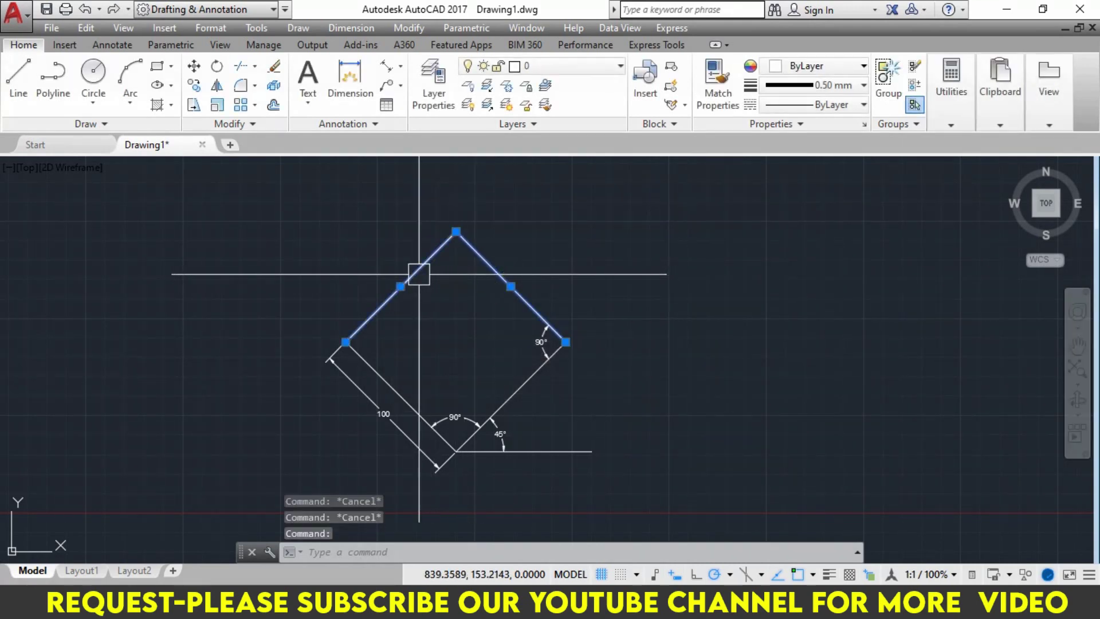
click(402, 393)
click(524, 383)
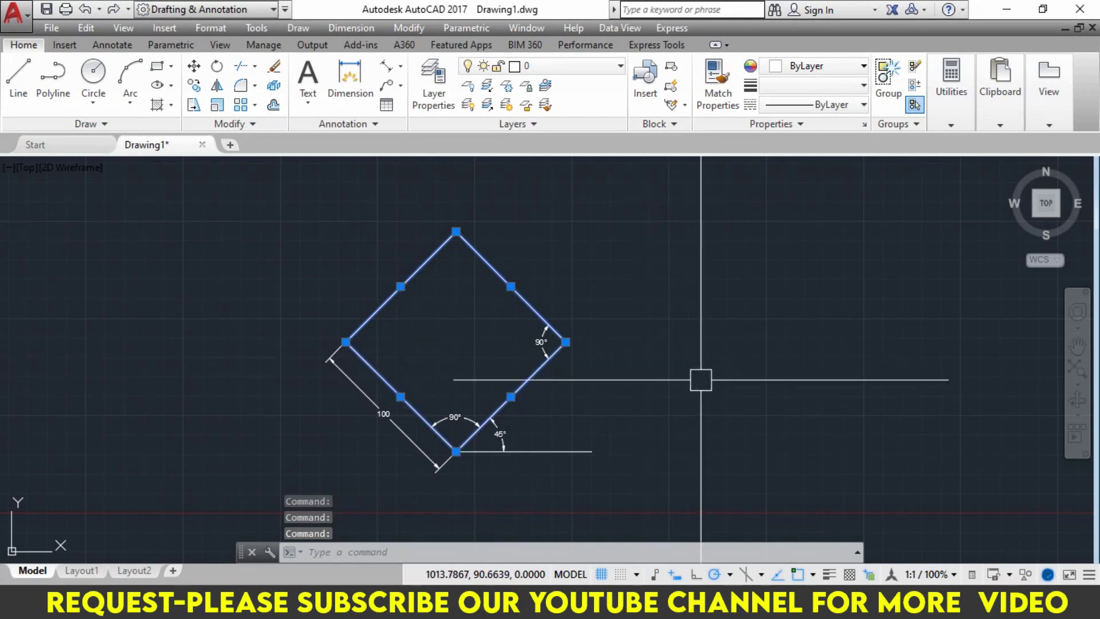
text(LW)
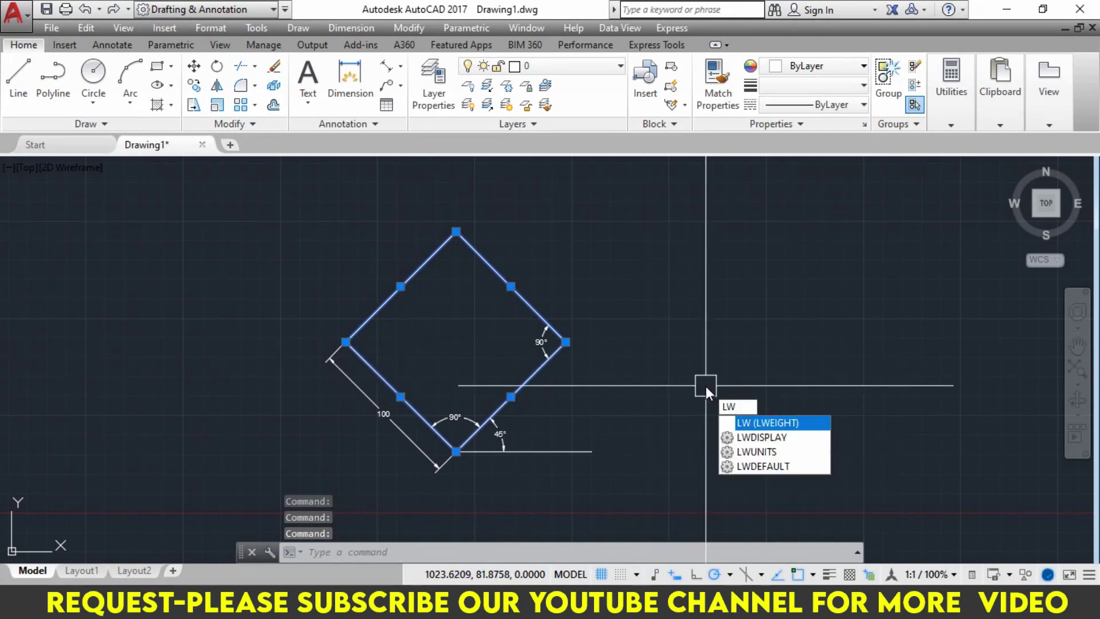
key(Return)
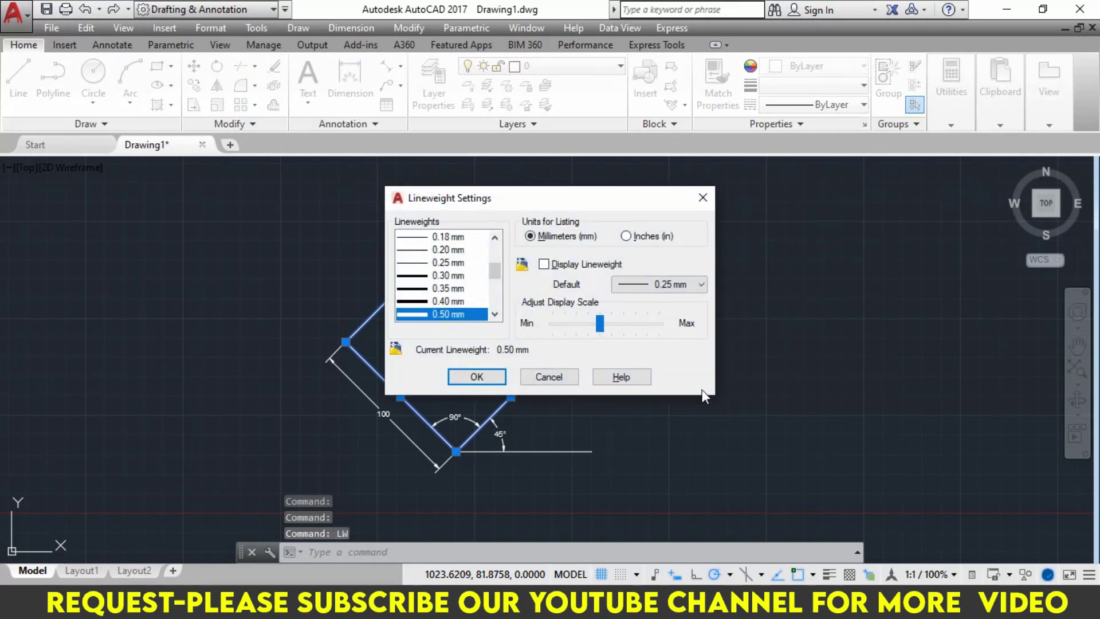
click(416, 302)
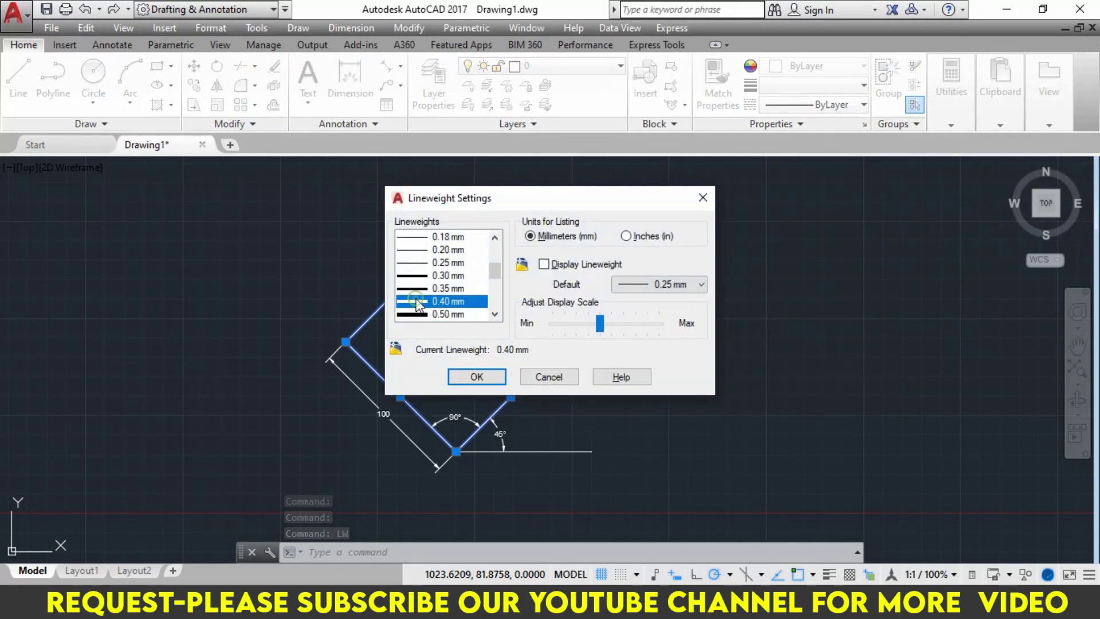
click(545, 265)
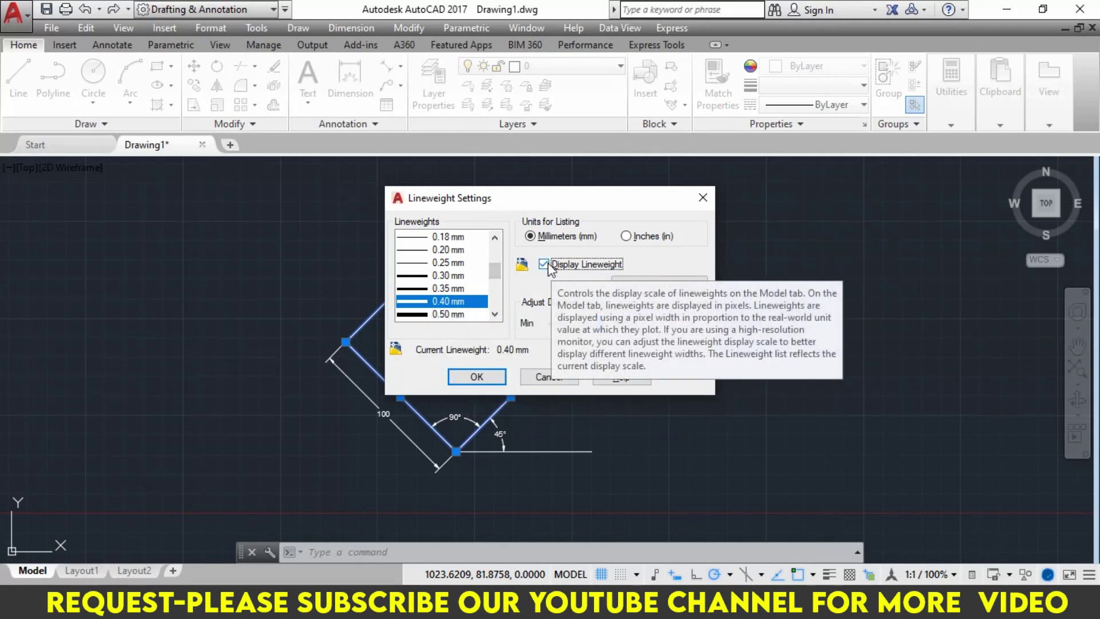
click(487, 376)
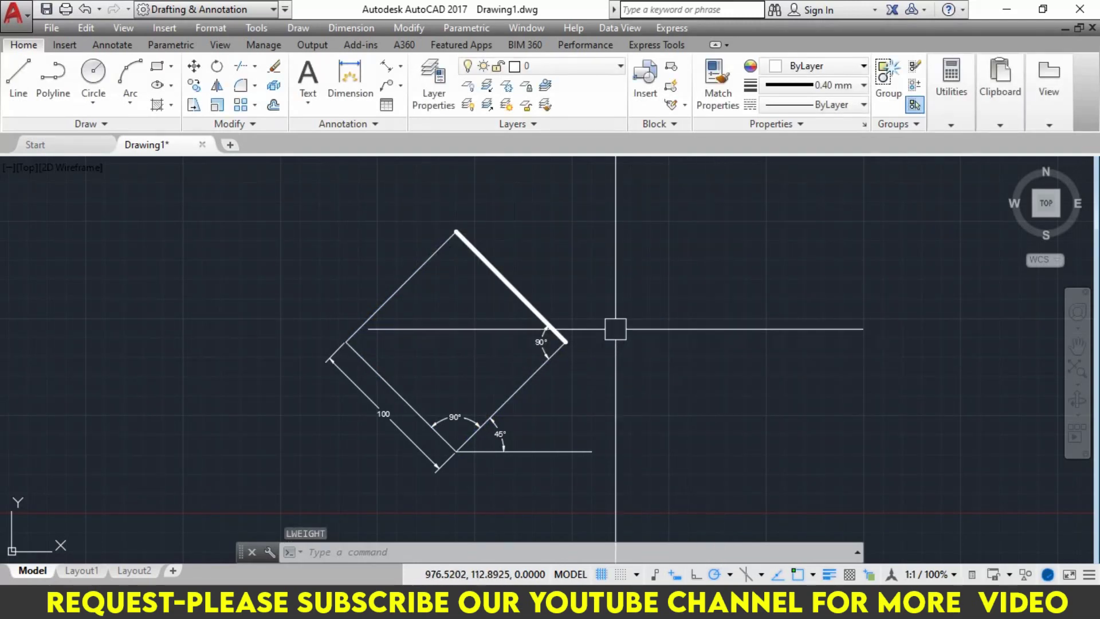
Select the square's upper-left, lower-left and lower-right edges
click(427, 260)
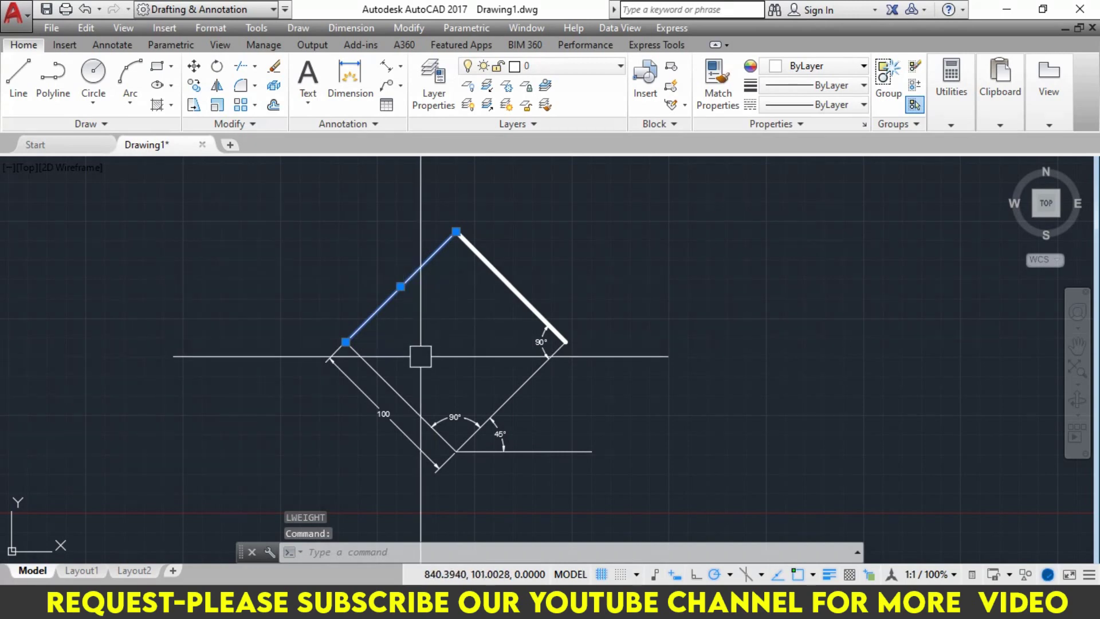
key(Escape)
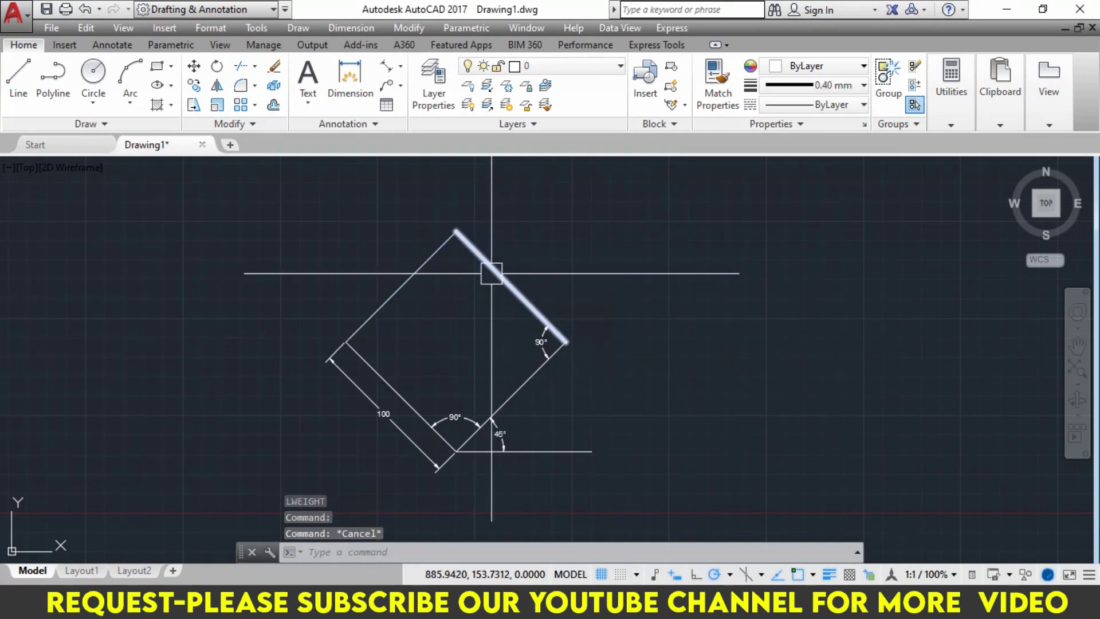
click(420, 270)
click(385, 379)
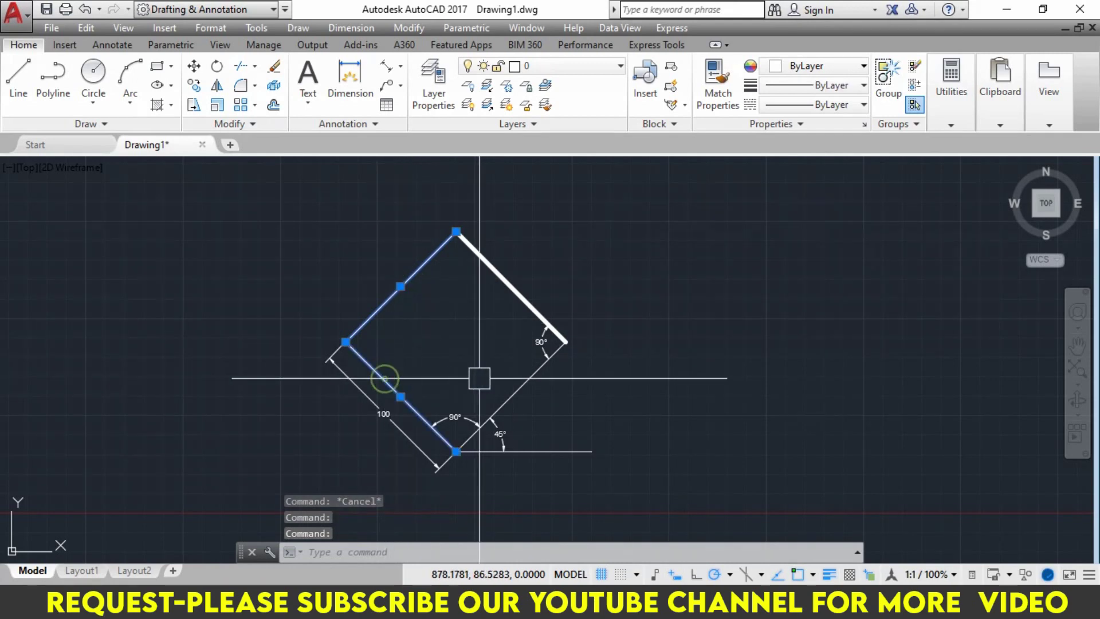
click(509, 396)
Set the upper-left, lower-left and lower-right edges to 0.40 mm lineweight and deselect them
click(791, 85)
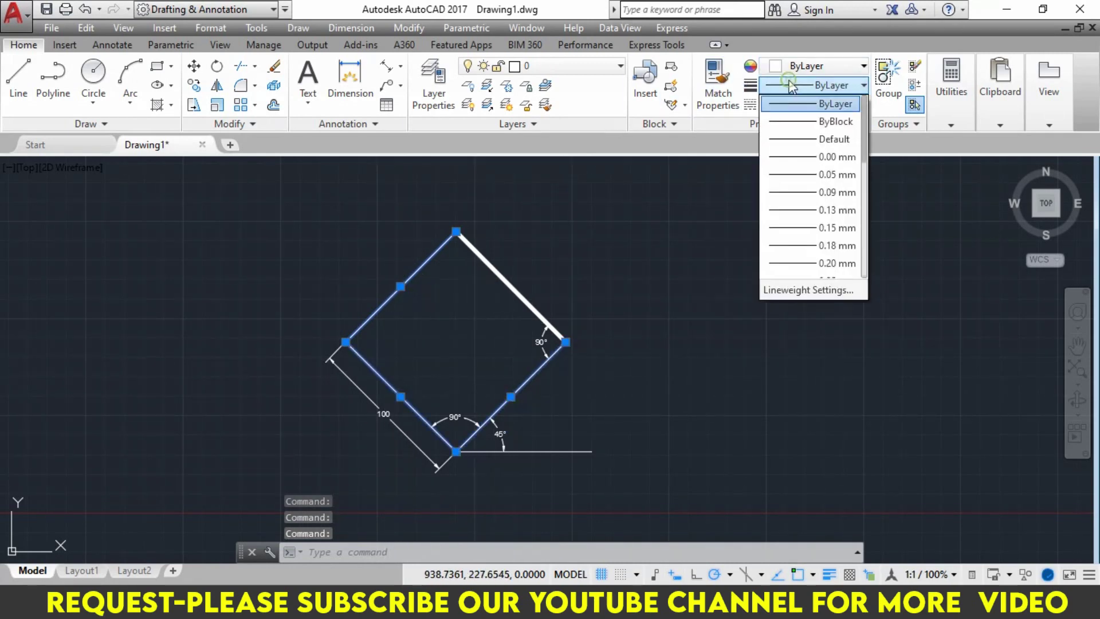
scroll(820, 261, down, 2)
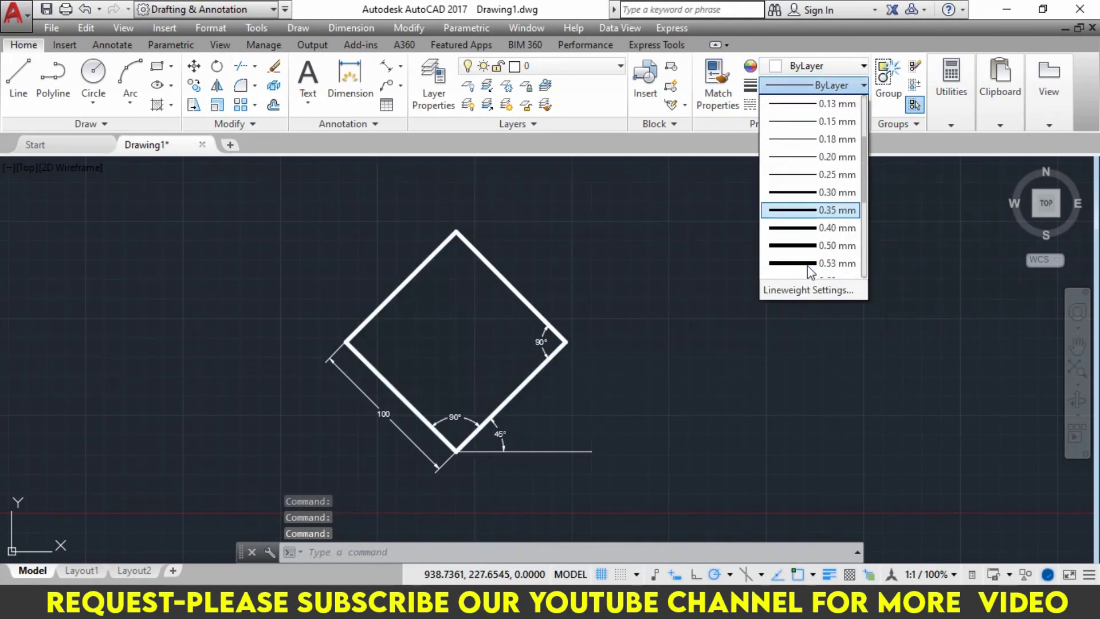
click(822, 229)
key(Escape)
key(Escape)
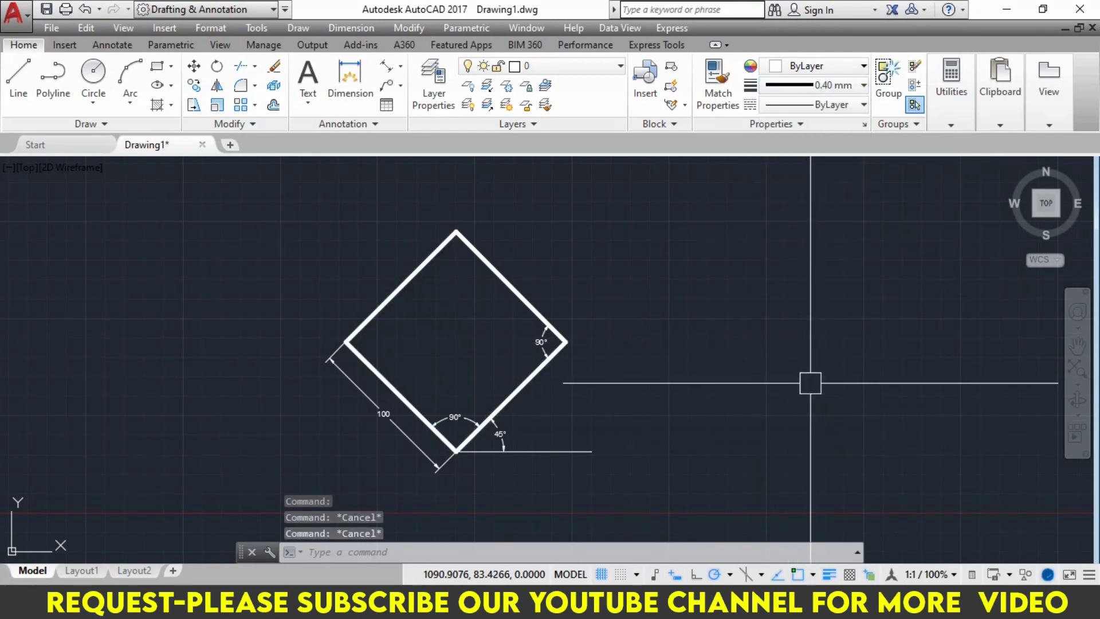
middle_drag(808, 381, 673, 371)
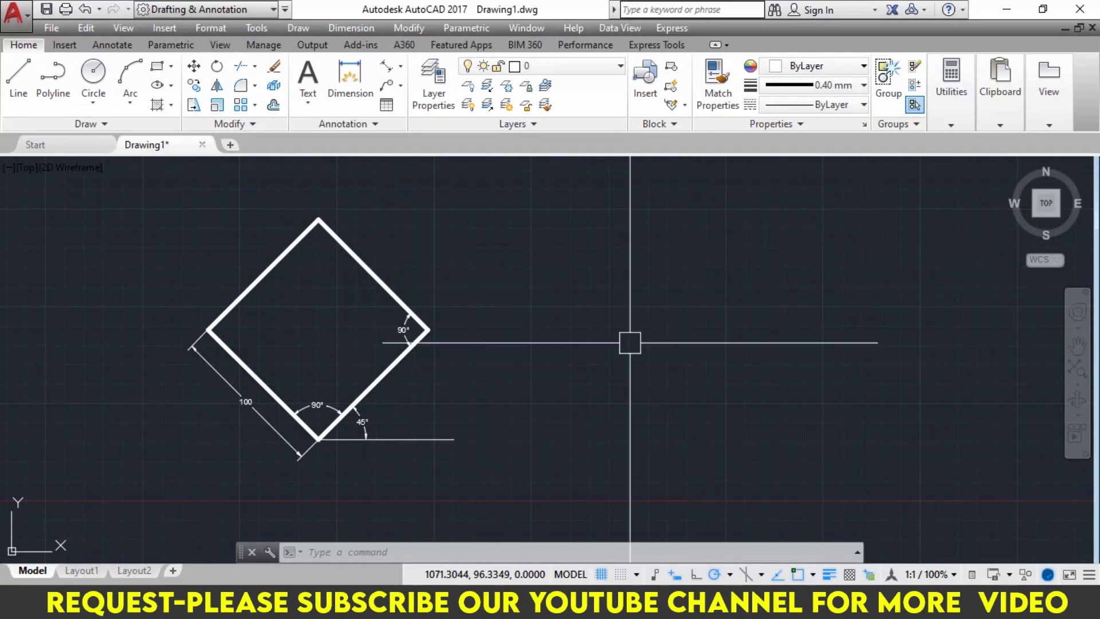
Make the square's upper-right edge red
click(367, 256)
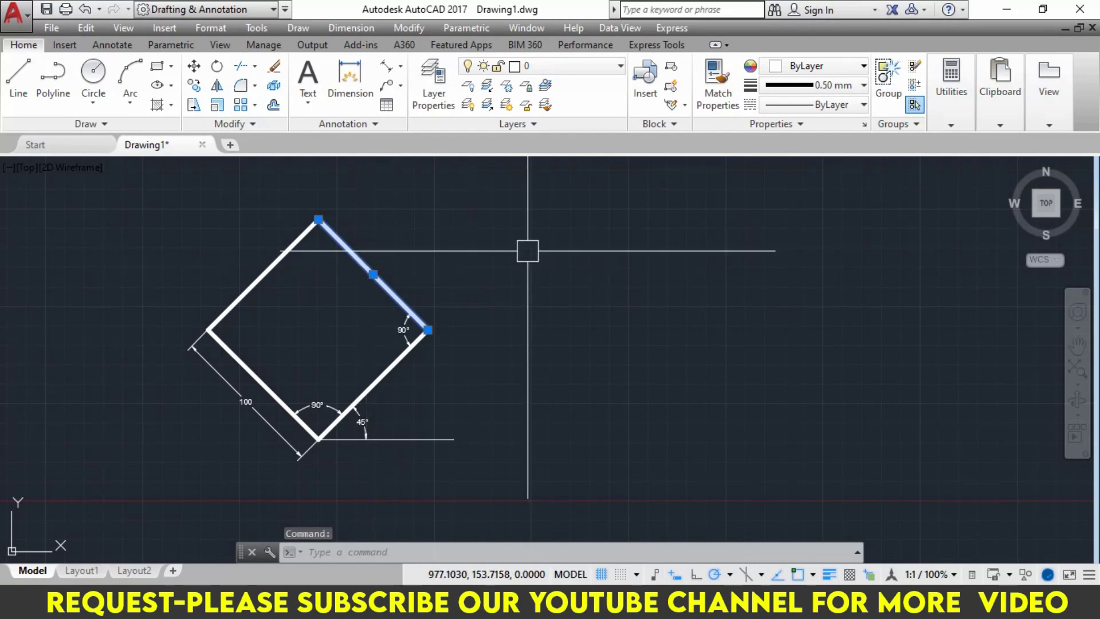
click(809, 72)
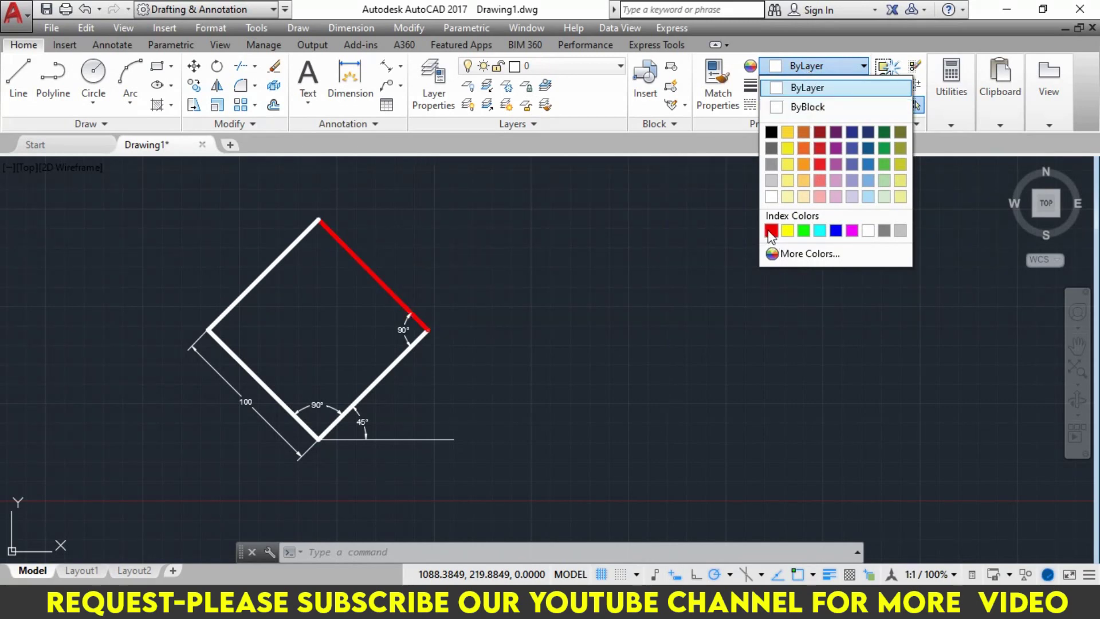
click(772, 231)
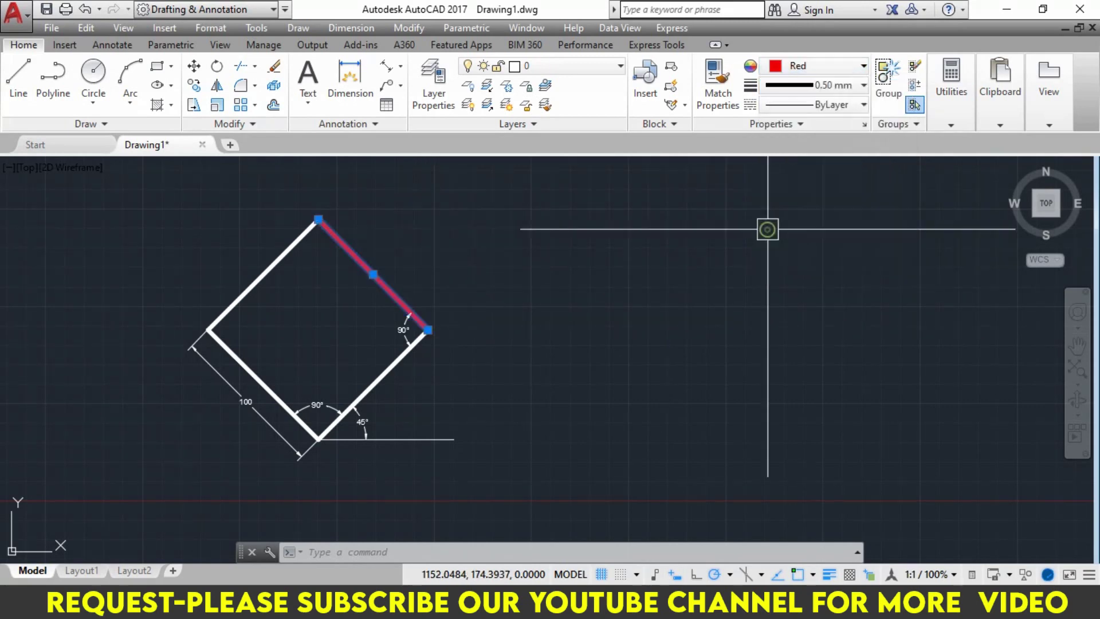
key(Escape)
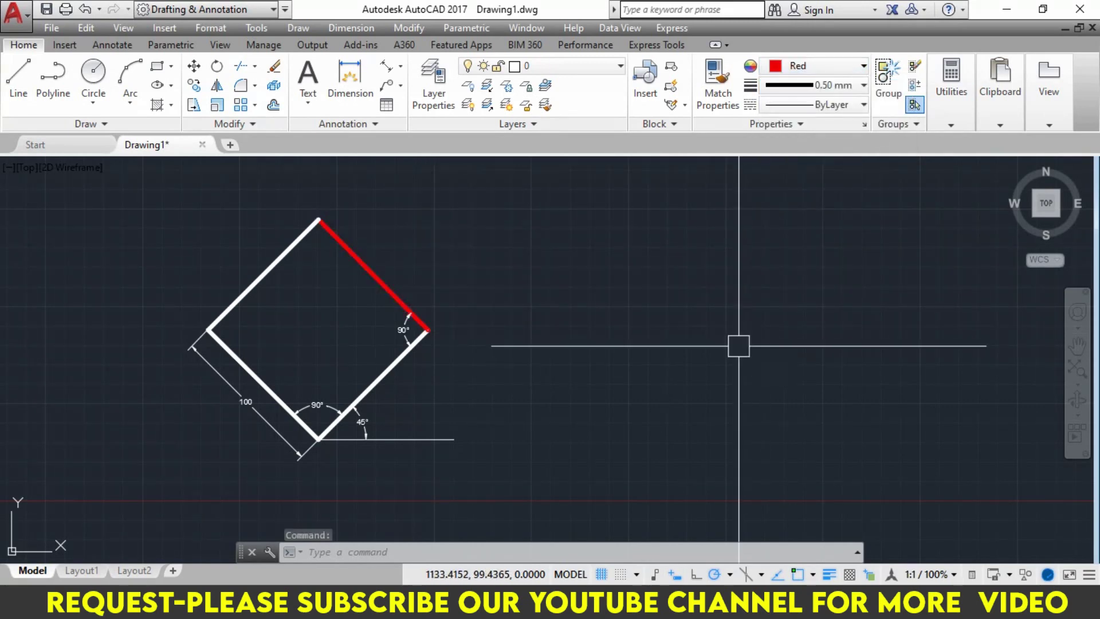
key(Escape)
key(Escape)
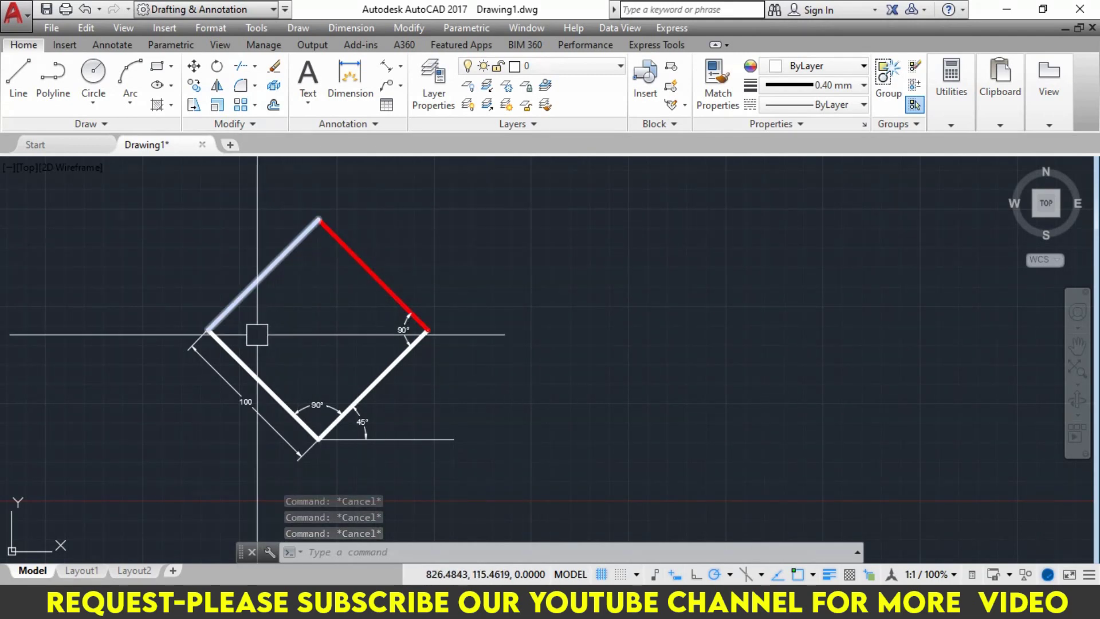
Make the lower-right, upper-left and lower-left edges red too
click(378, 372)
click(271, 281)
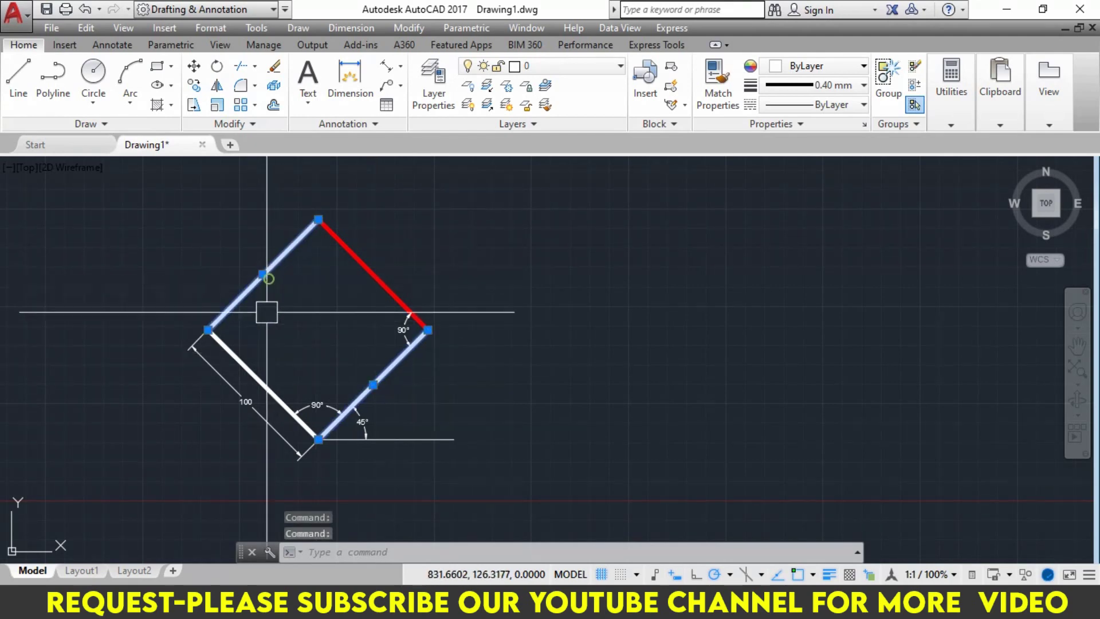
click(240, 363)
click(847, 74)
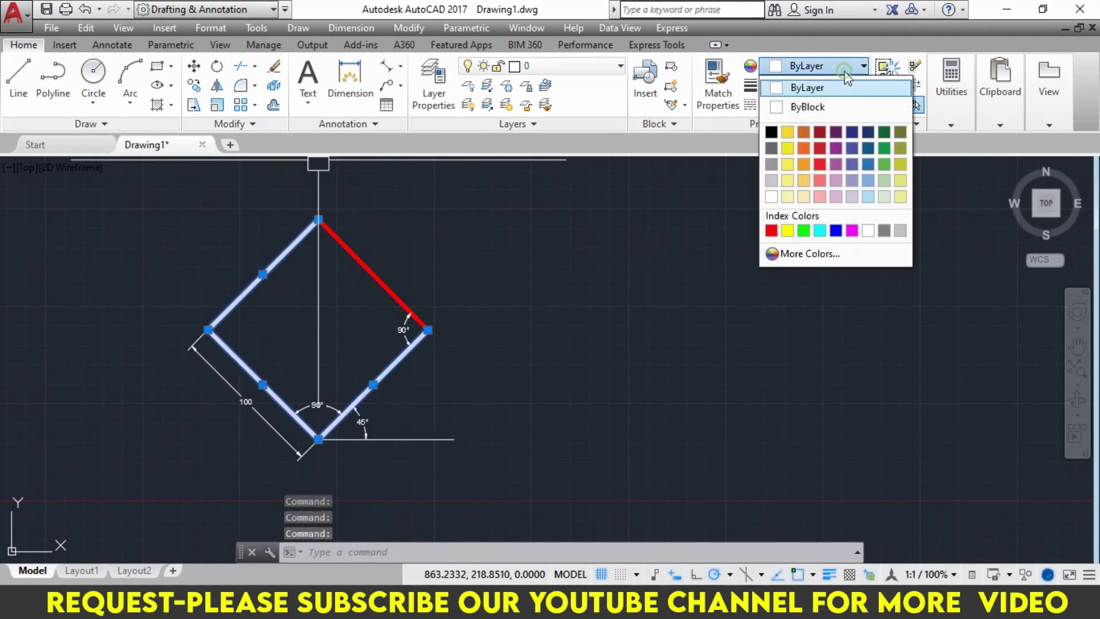
click(771, 230)
key(Escape)
key(Escape)
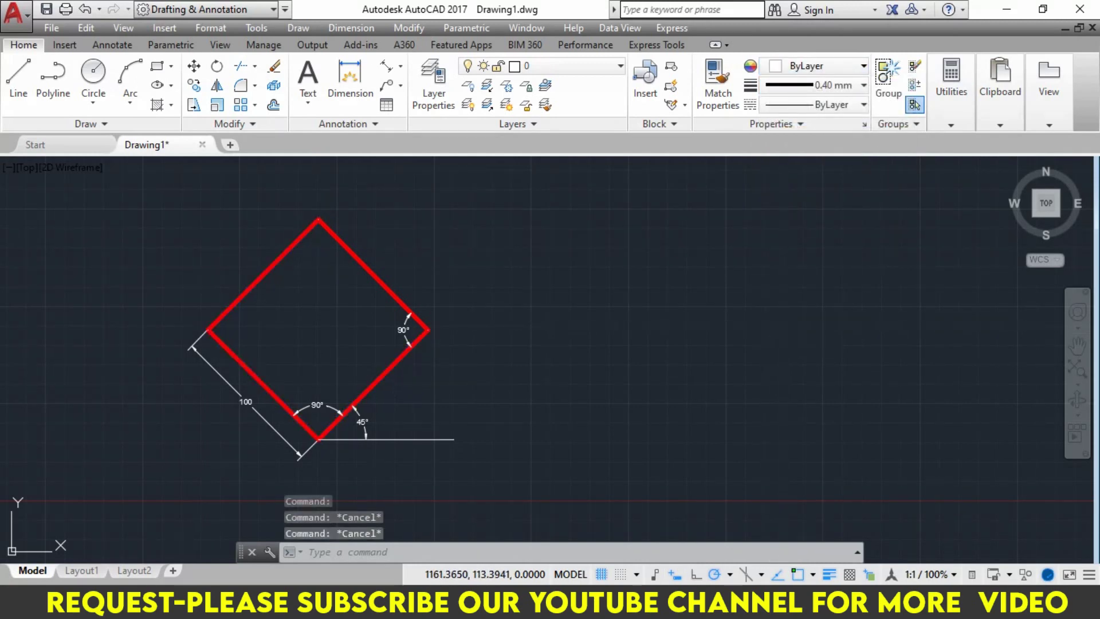
key(Escape)
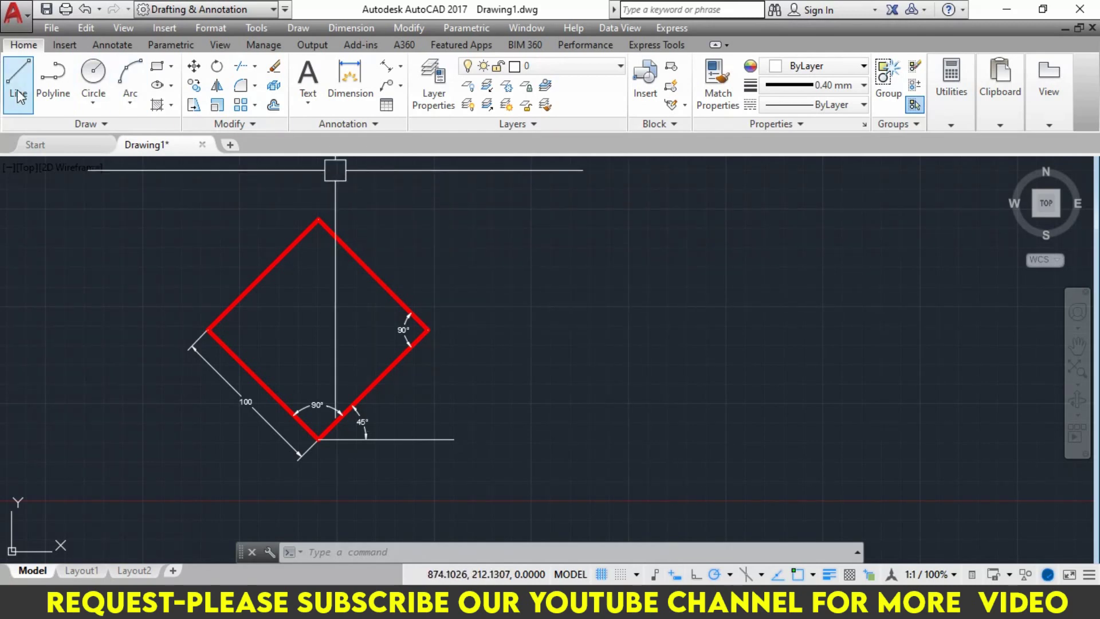
Expand and collapse the Draw panel slide-out, then show the Properties panel's Linetype list
click(59, 123)
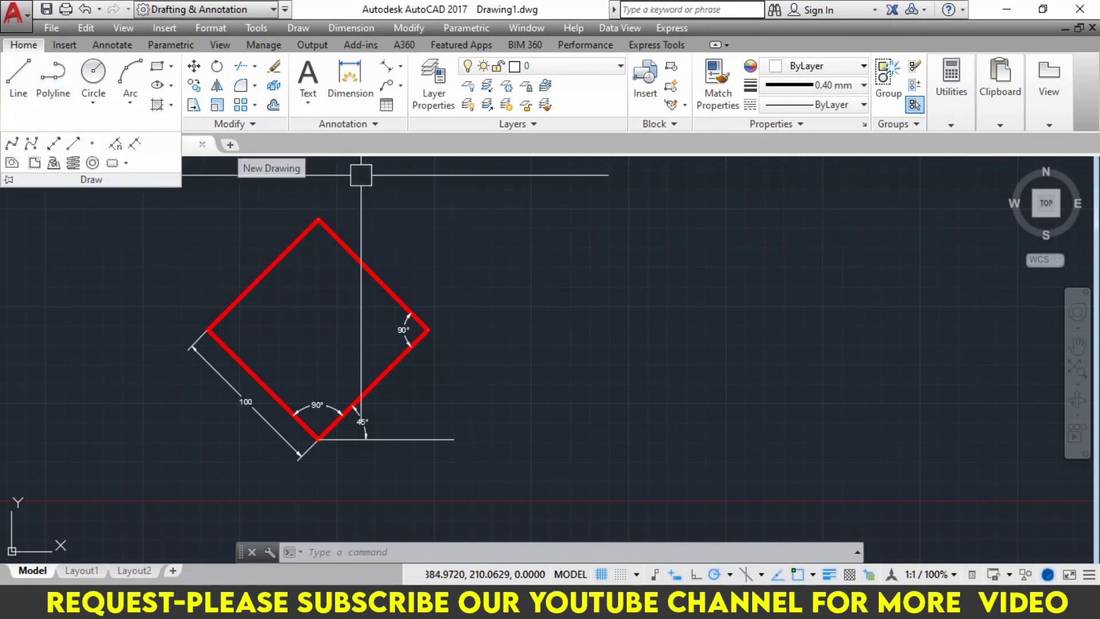
click(559, 288)
click(580, 304)
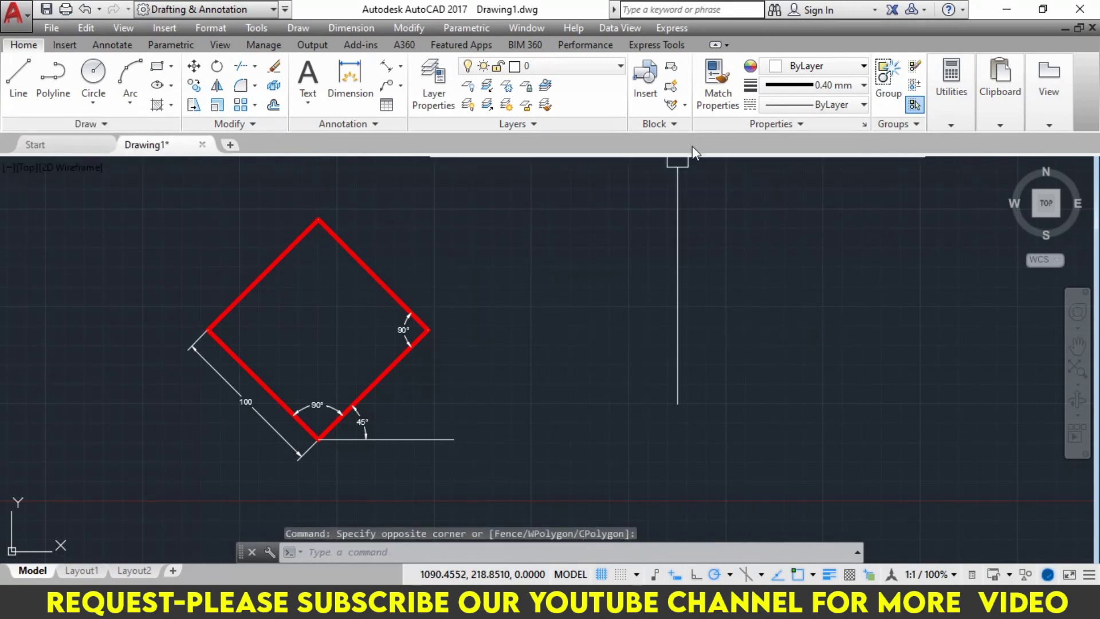
click(787, 109)
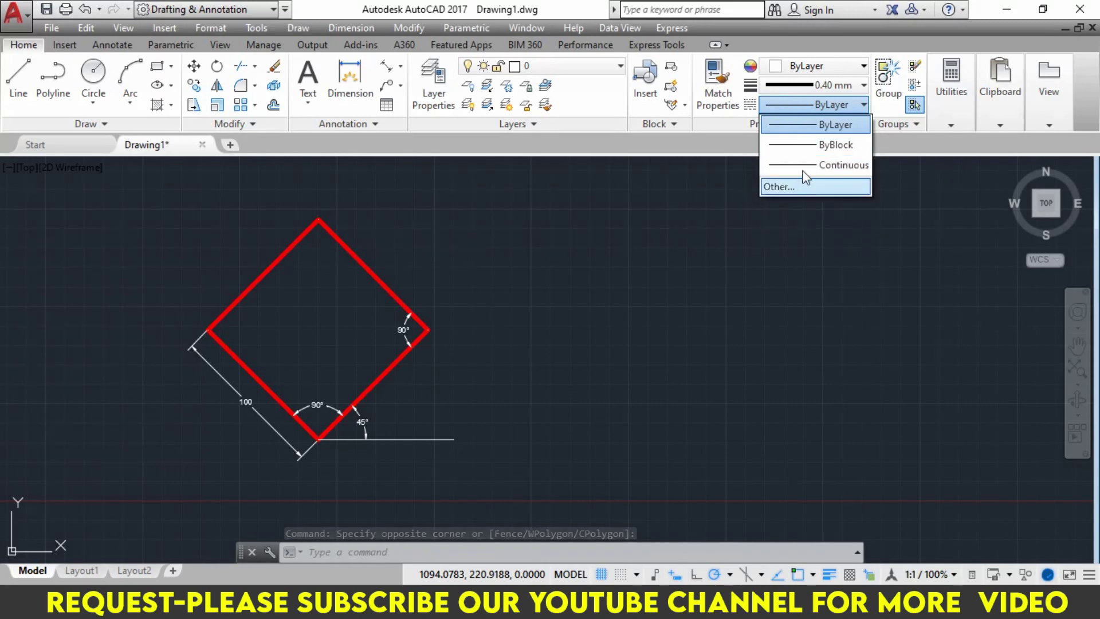
Open the Linetype Manager and review the linetypes already loaded
click(784, 188)
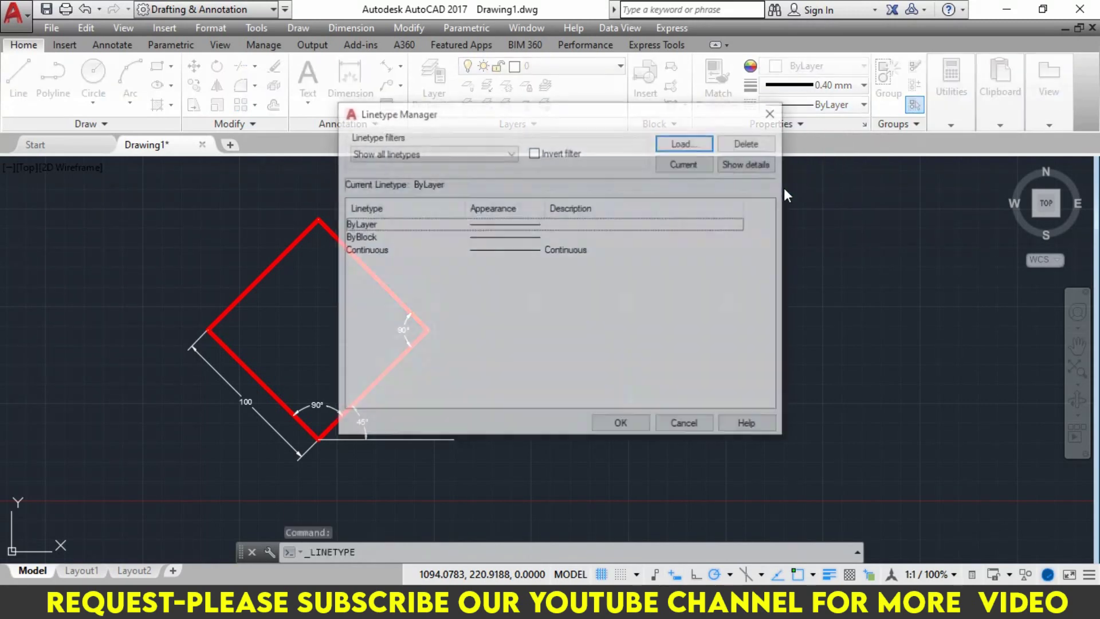
drag(610, 113, 753, 121)
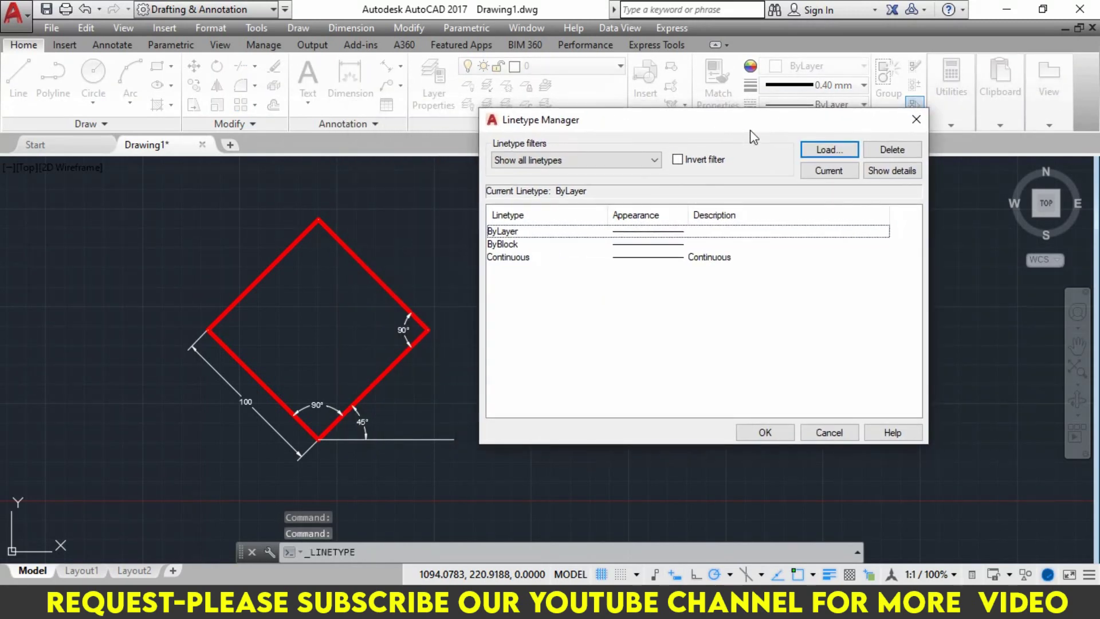
click(644, 246)
click(644, 231)
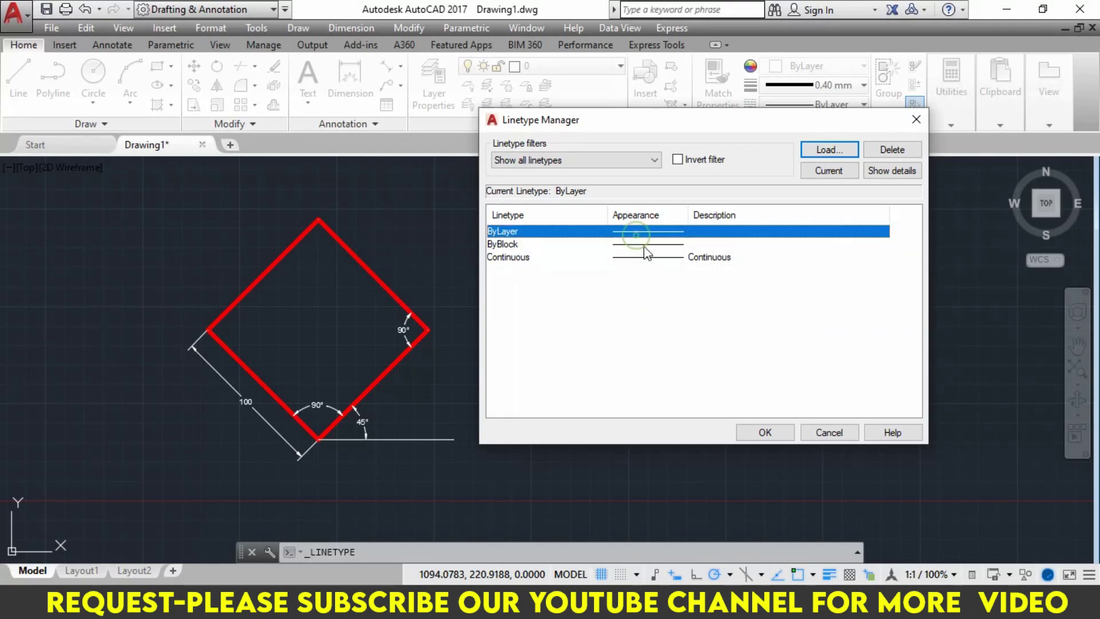
click(645, 257)
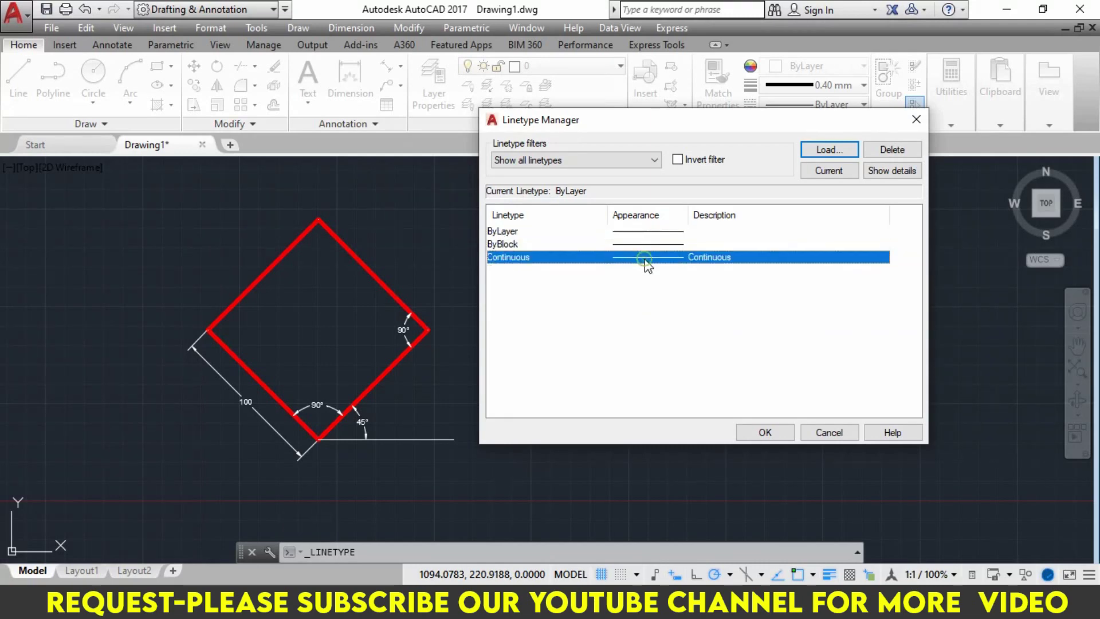
Load the CENTER linetype from acad.lin and close the Linetype Manager
click(820, 150)
drag(601, 166, 635, 31)
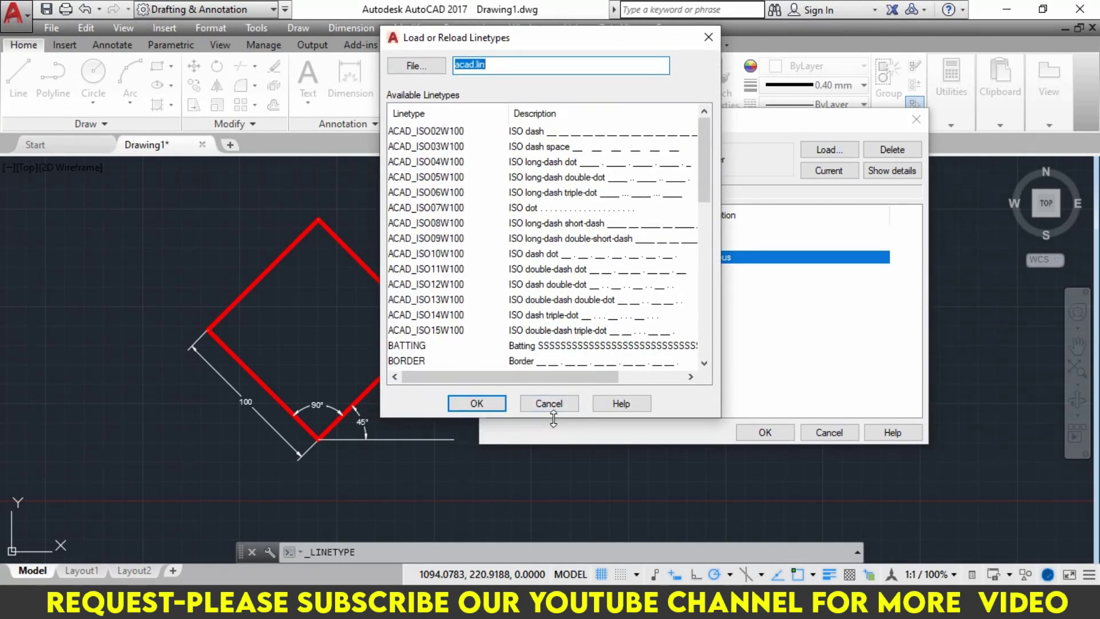
drag(553, 417, 544, 541)
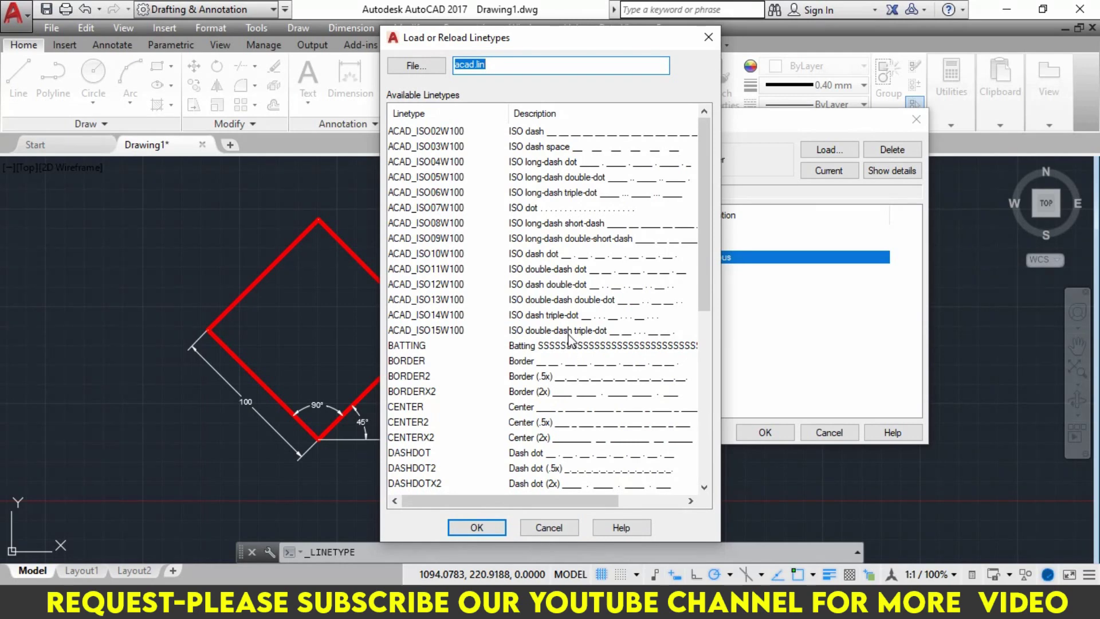
mouse_move(704, 229)
mouse_down()
mouse_move(698, 405)
mouse_move(705, 235)
mouse_up()
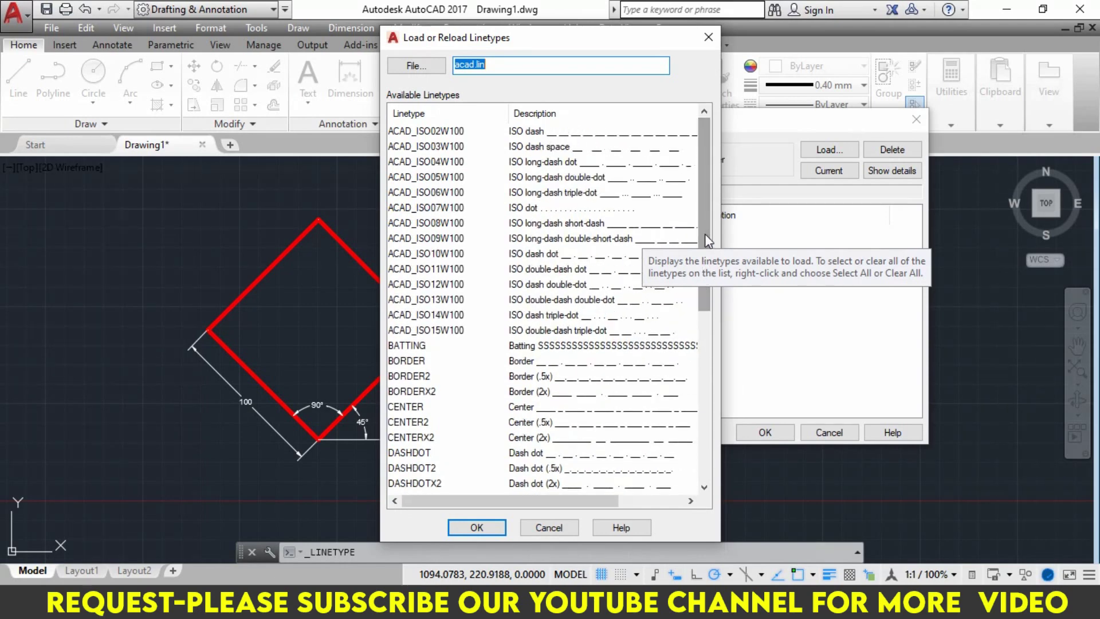
click(405, 406)
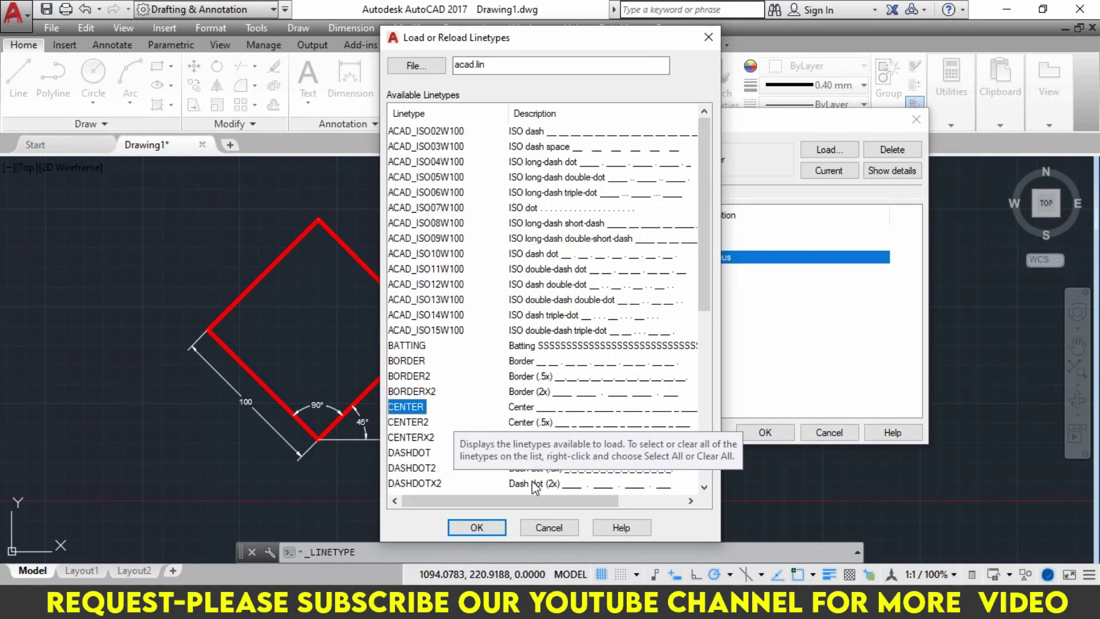
click(483, 531)
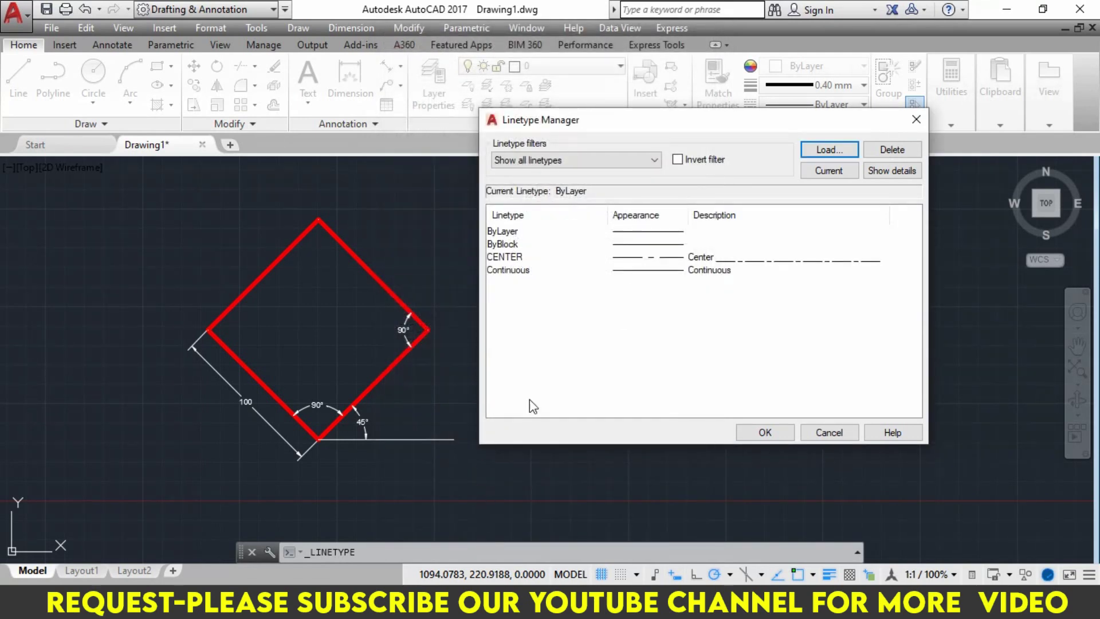
click(764, 432)
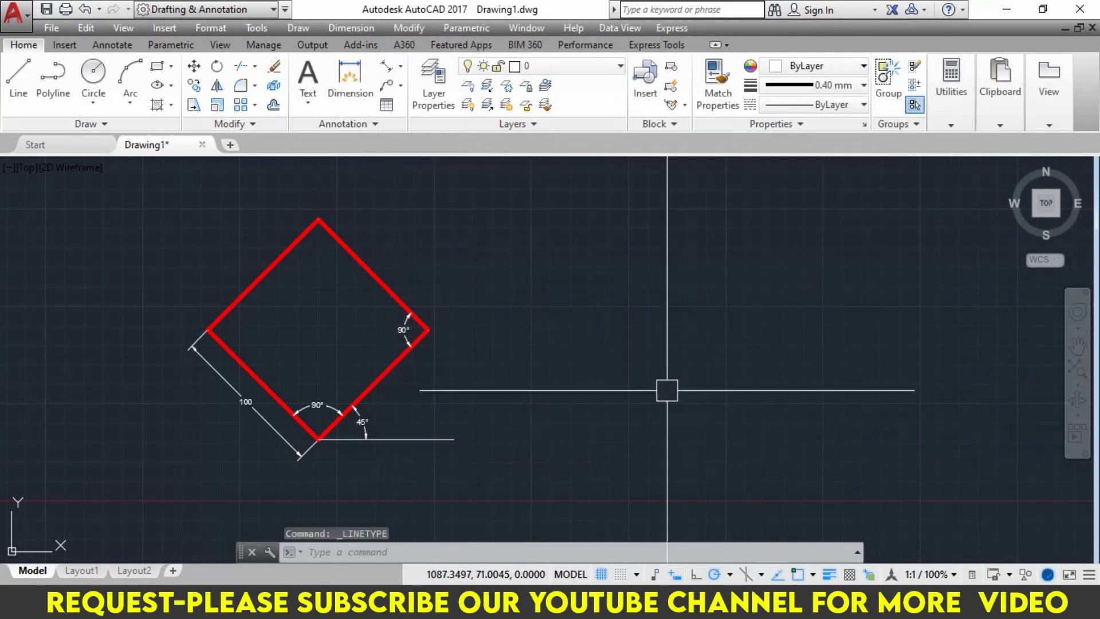
Give the square's upper-right red edge the CENTER linetype, then start entering LTS
click(357, 255)
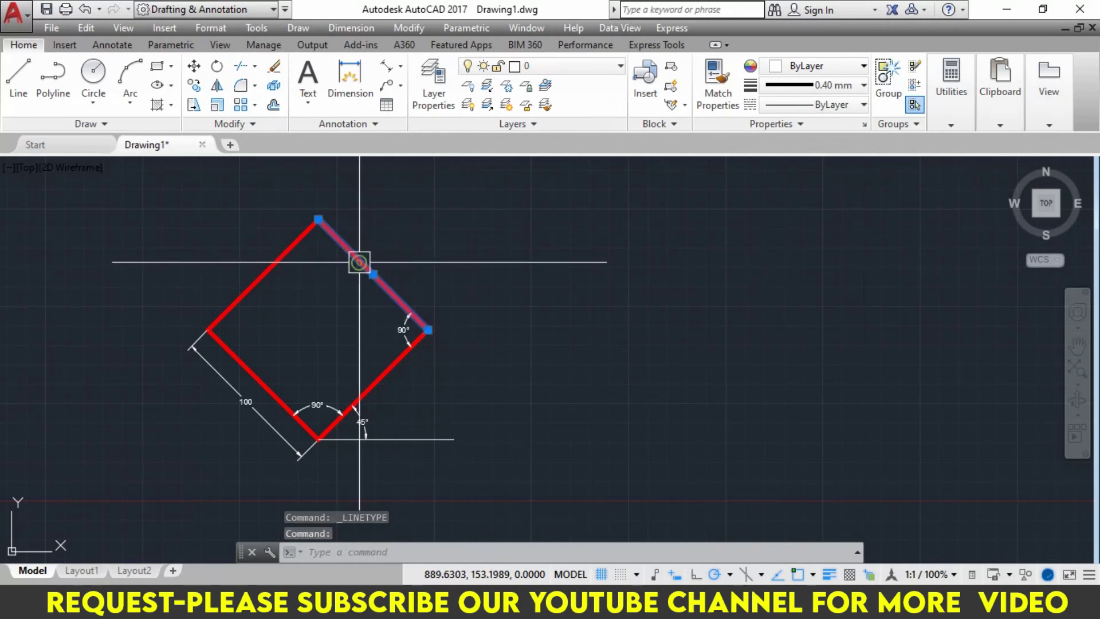
click(793, 105)
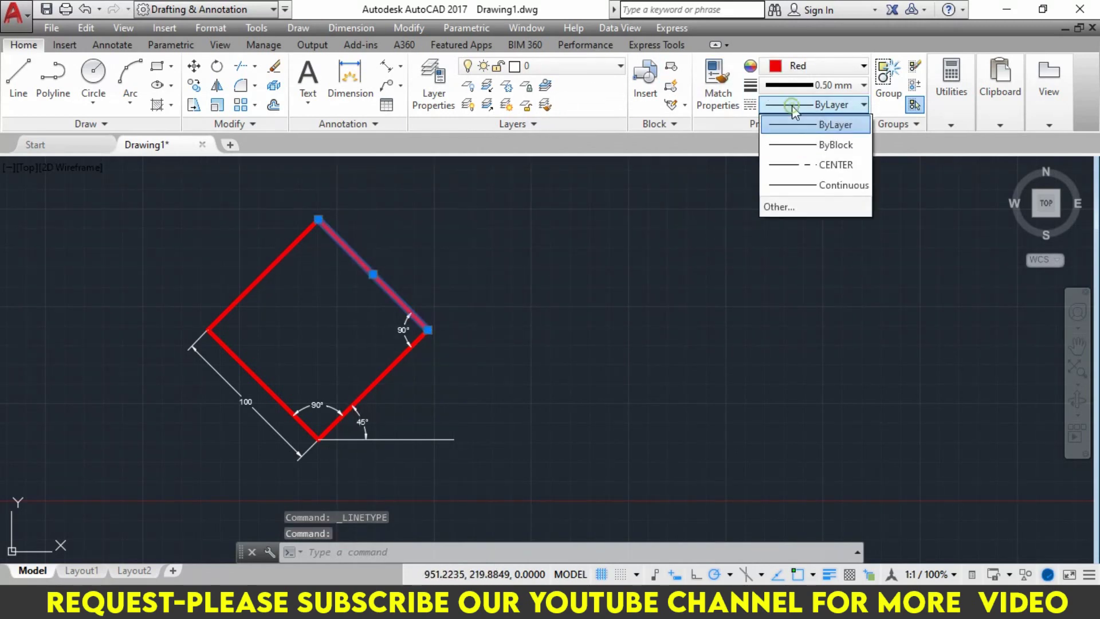
click(806, 168)
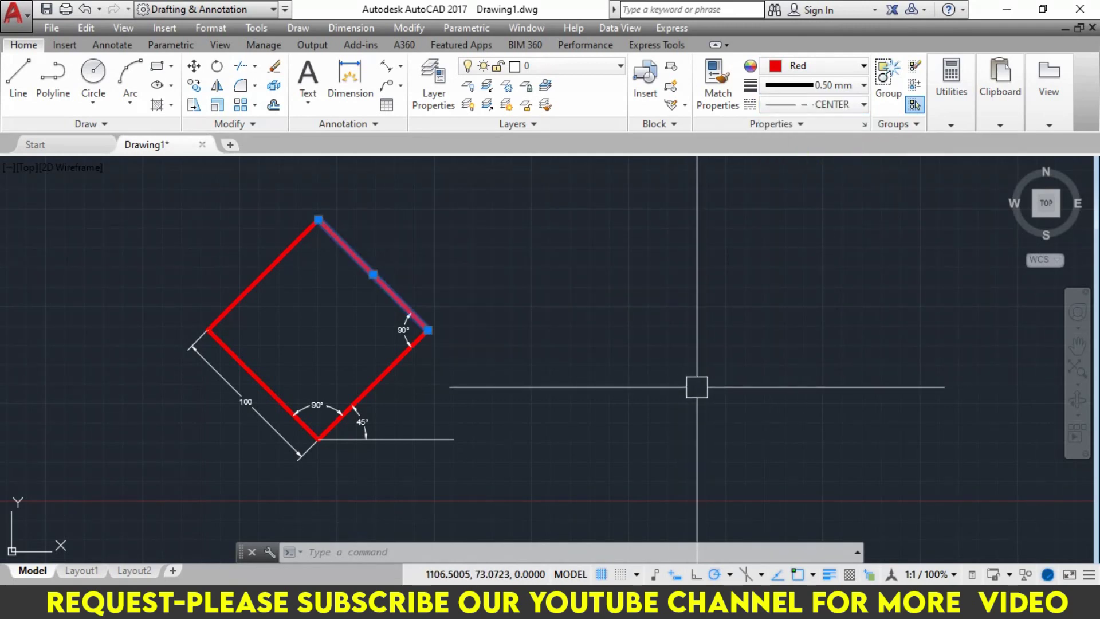
key(Escape)
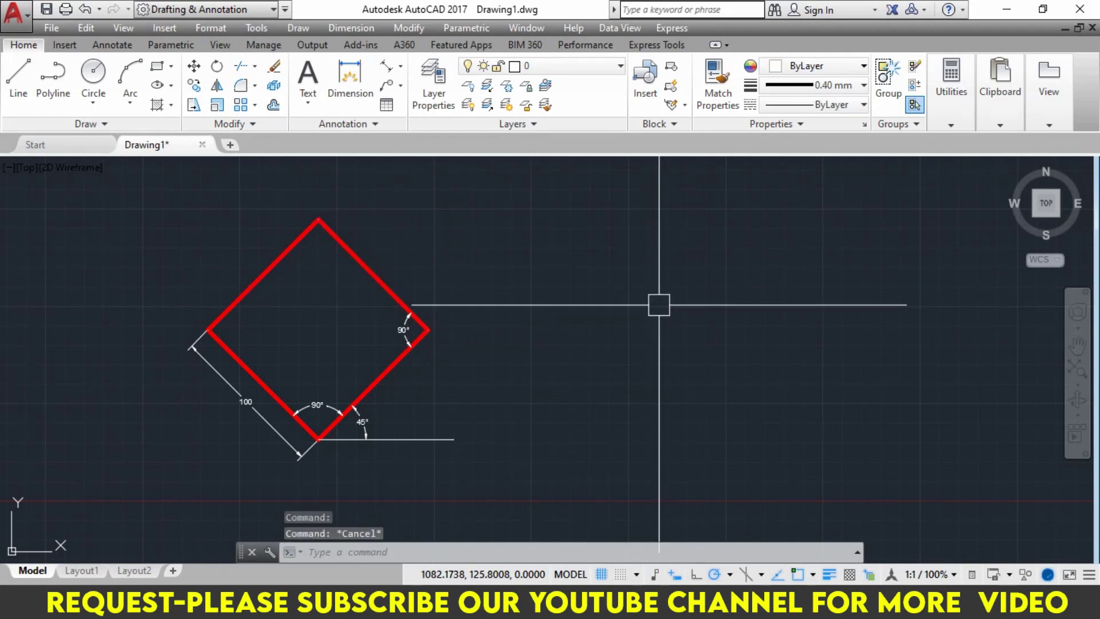
text(LTS)
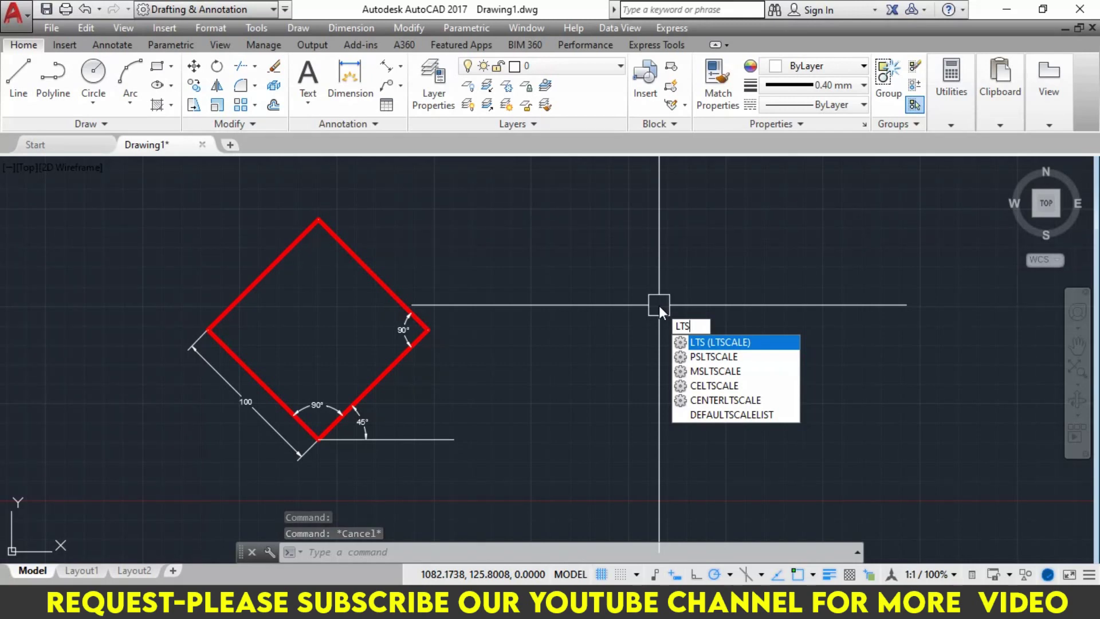
Set the linetype scale to 0.5 and zoom in and out to check the edge
key(Return)
text(0.5)
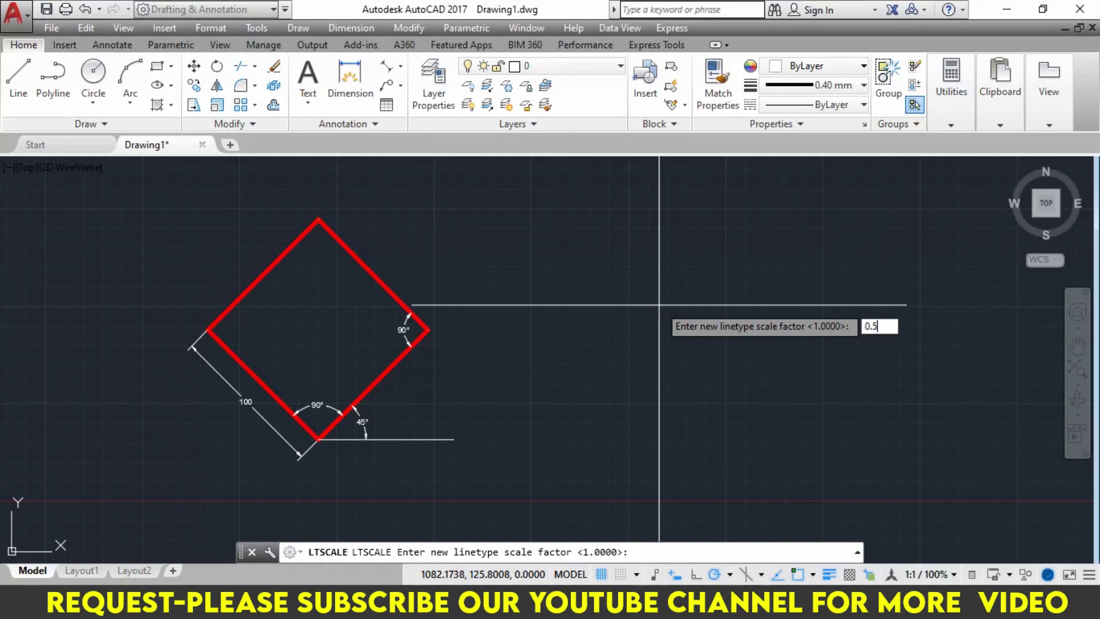
key(Return)
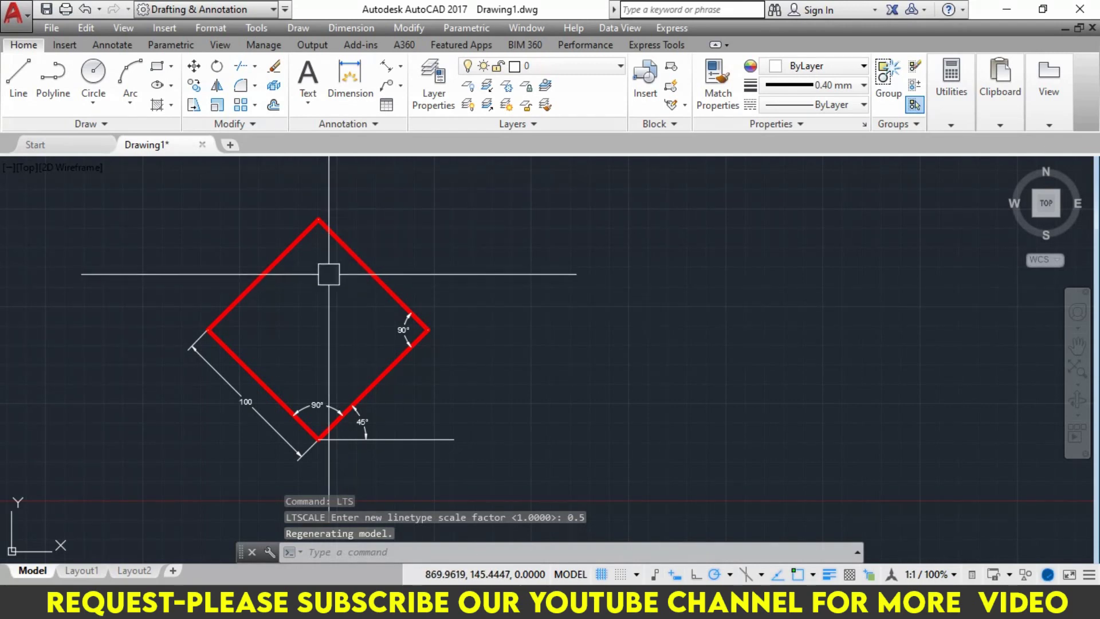
scroll(327, 239, up, 3)
scroll(336, 256, up, 2)
scroll(410, 300, down, 1)
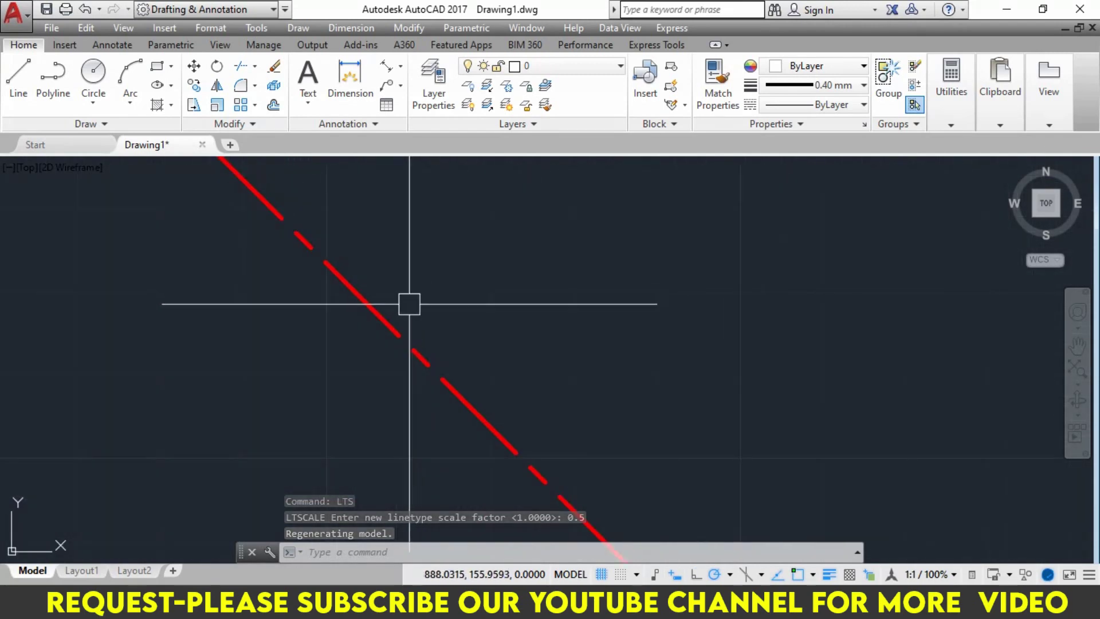
scroll(387, 307, down, 1)
scroll(387, 310, down, 1)
scroll(390, 310, down, 1)
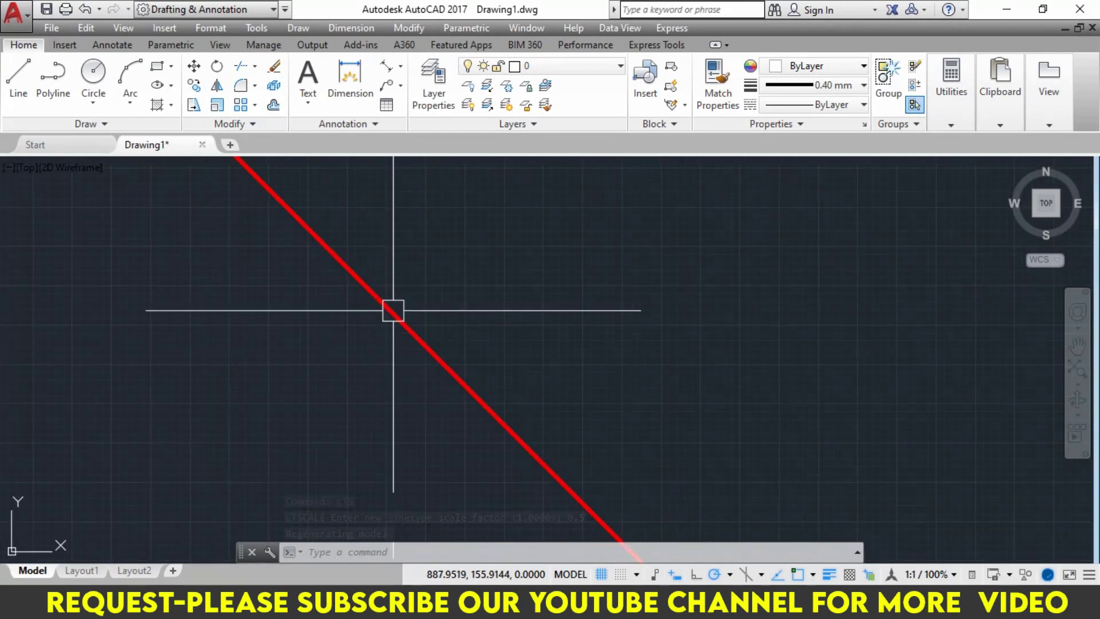
scroll(384, 312, up, 1)
scroll(378, 313, down, 1)
scroll(378, 312, down, 1)
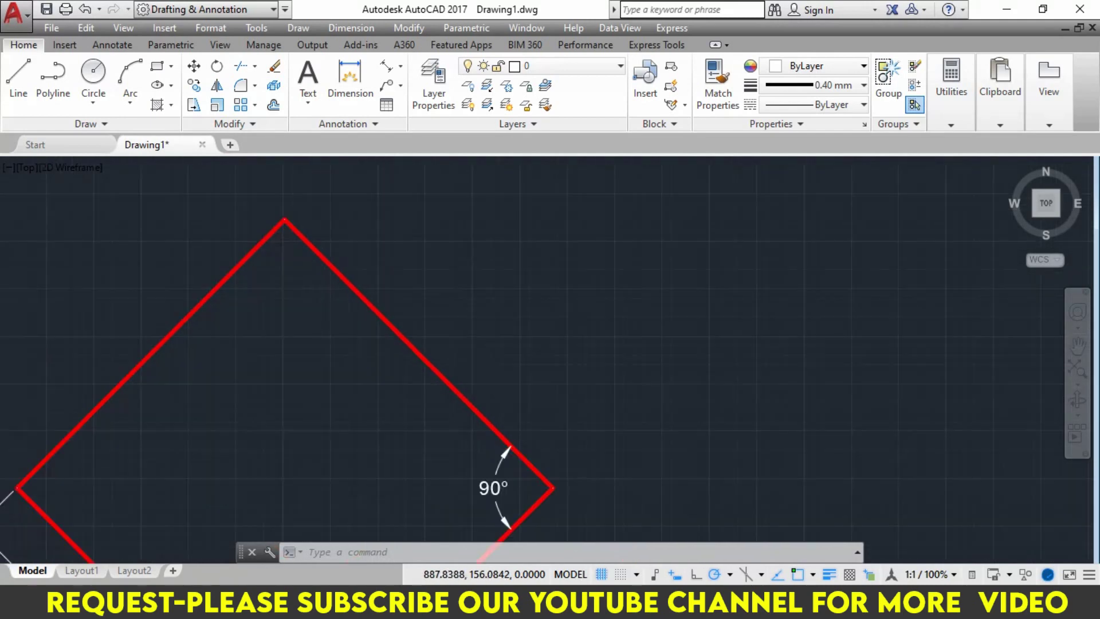
scroll(351, 321, up, 1)
scroll(421, 261, up, 1)
scroll(424, 256, up, 1)
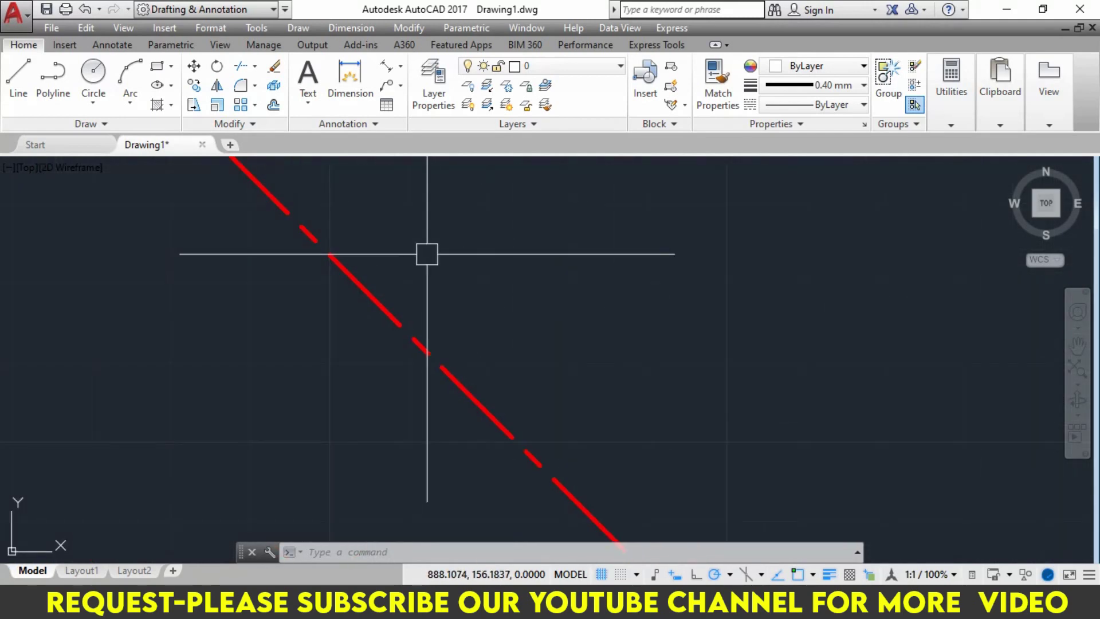
scroll(425, 254, down, 1)
Change the linetype scale to 5 so the center-line dashes become visible
text(L)
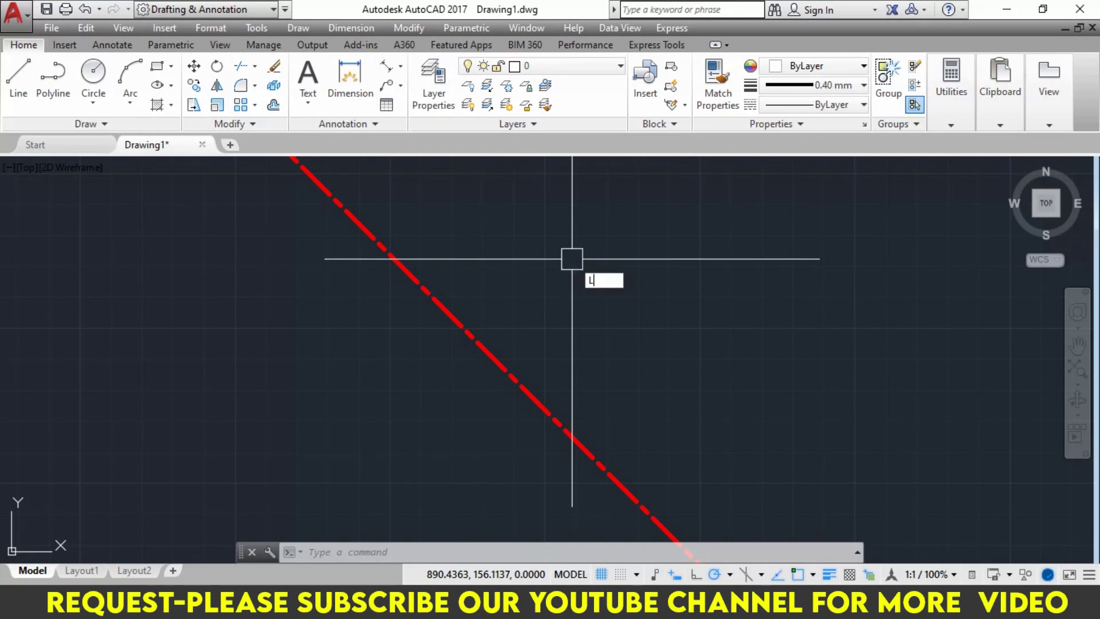
text(TS)
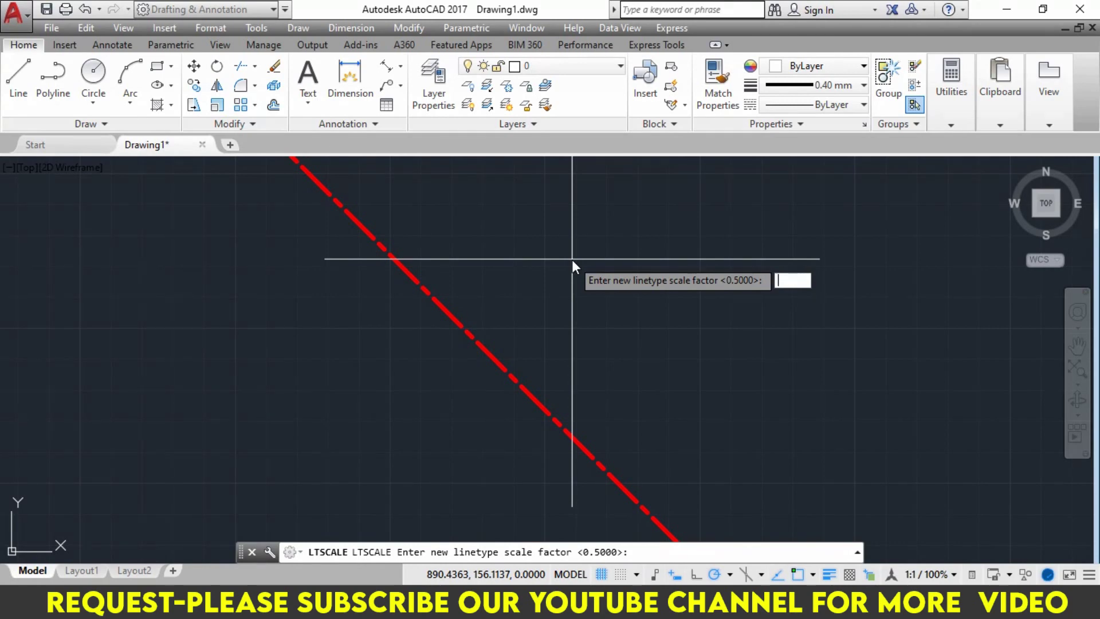
text(5)
key(Return)
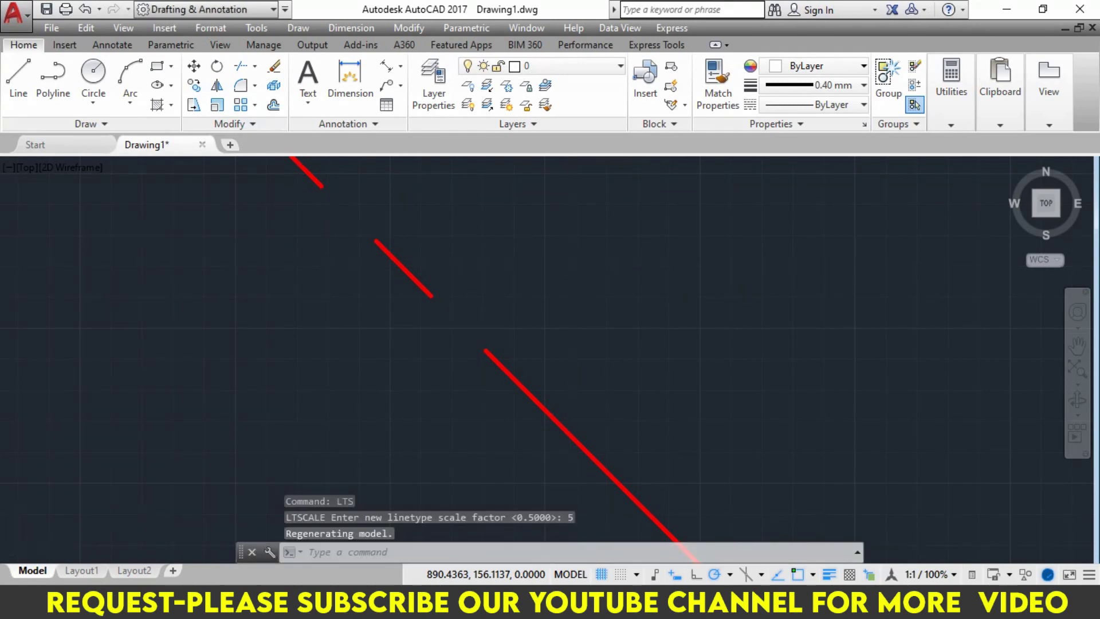
scroll(572, 259, down, 1)
scroll(586, 260, down, 1)
scroll(692, 272, down, 3)
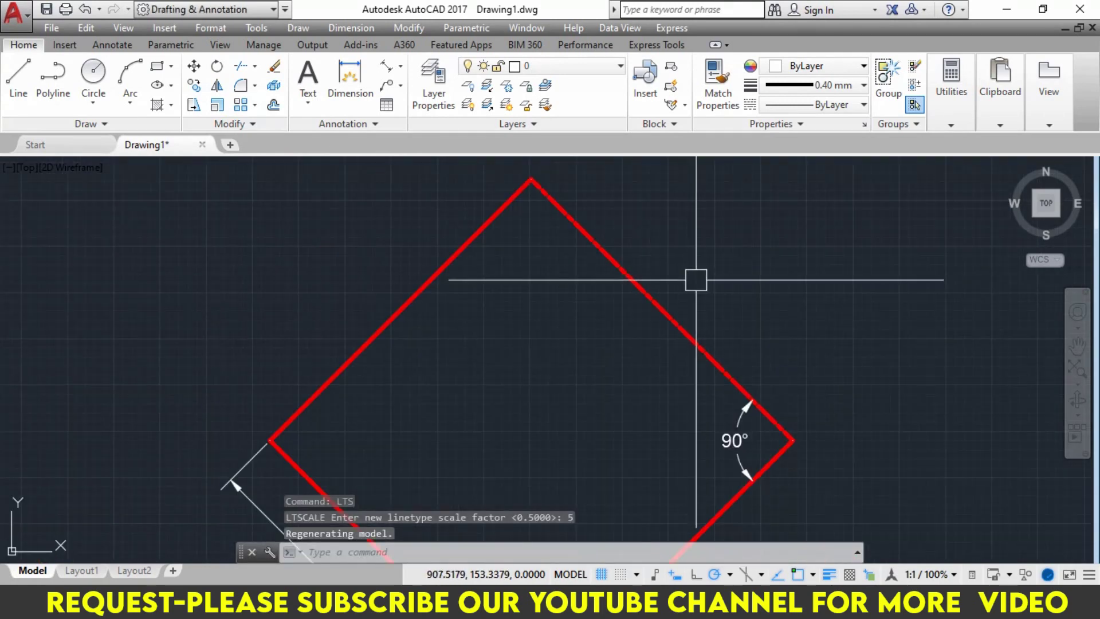
scroll(663, 266, up, 1)
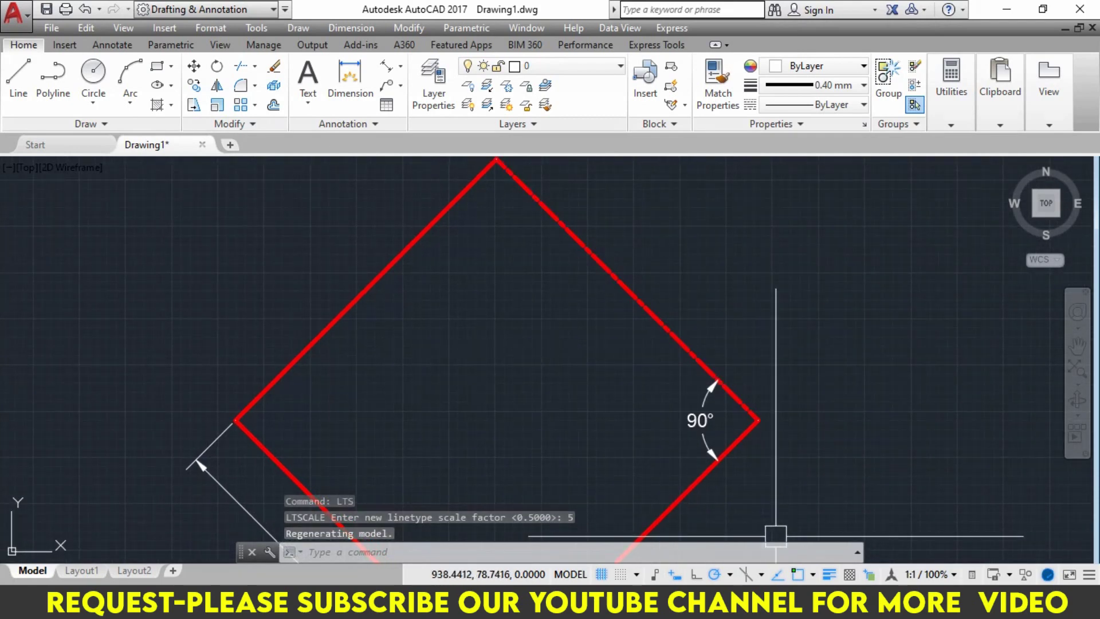
Turn off lineweight display and pan the square into view
click(829, 575)
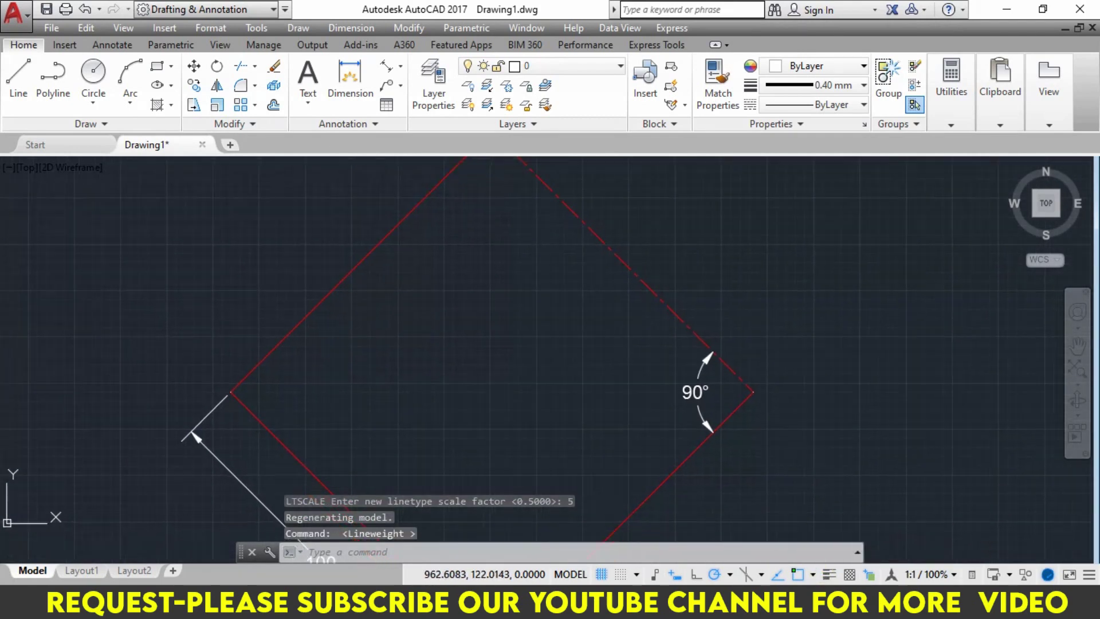
scroll(860, 347, down, 2)
middle_drag(835, 339, 769, 316)
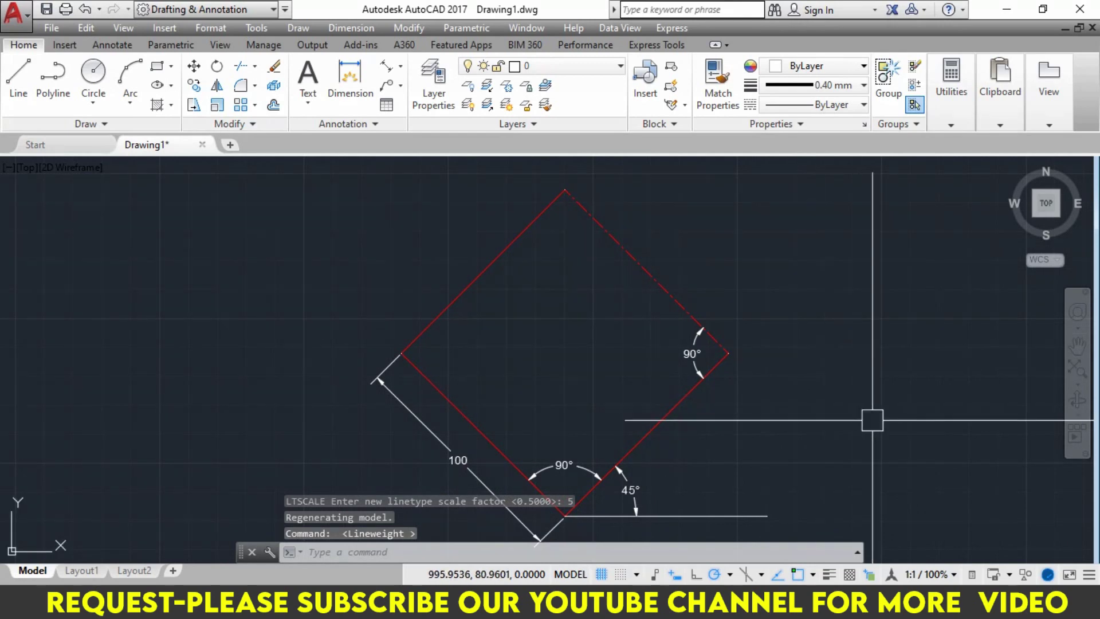
Select the square's top and lower edges to inspect them, then clear the selection
click(697, 235)
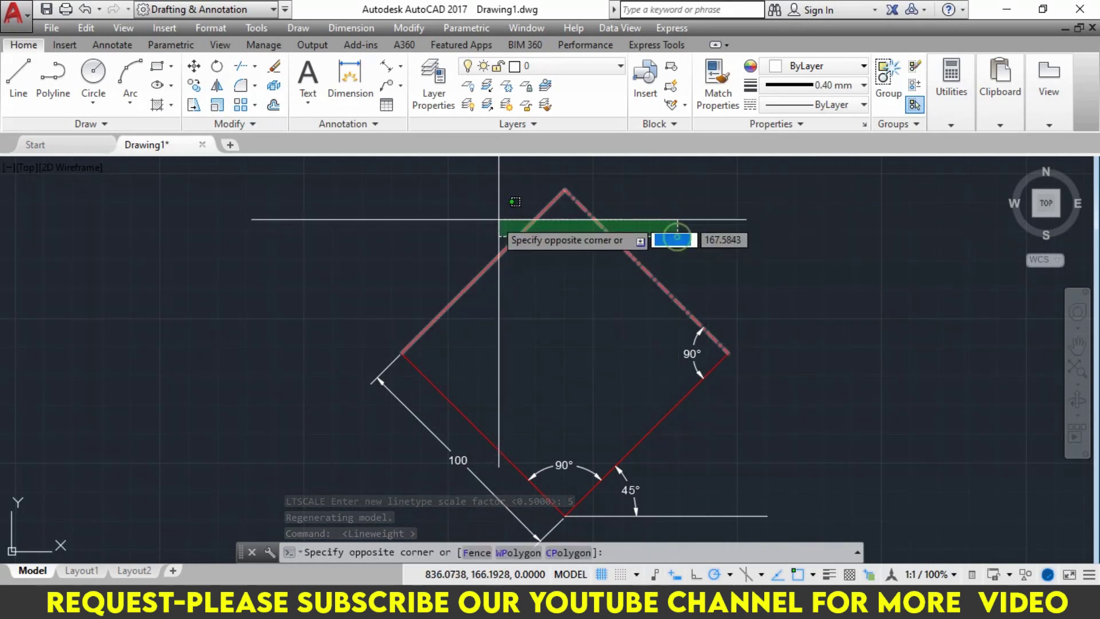
click(493, 244)
click(650, 431)
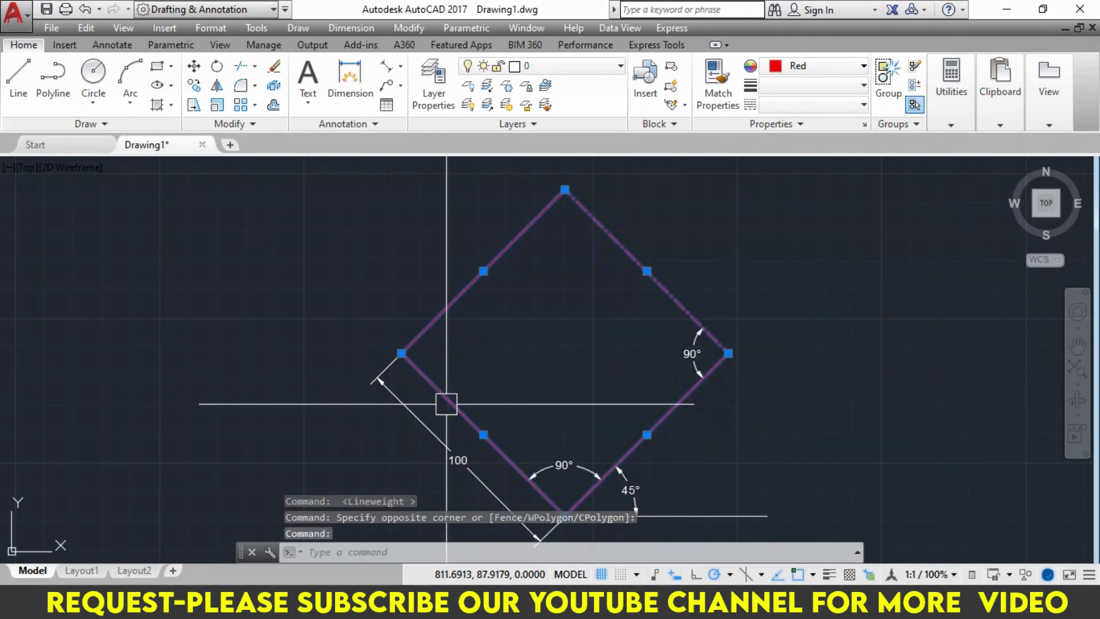
click(447, 399)
key(Escape)
key(Escape)
key(Escape)
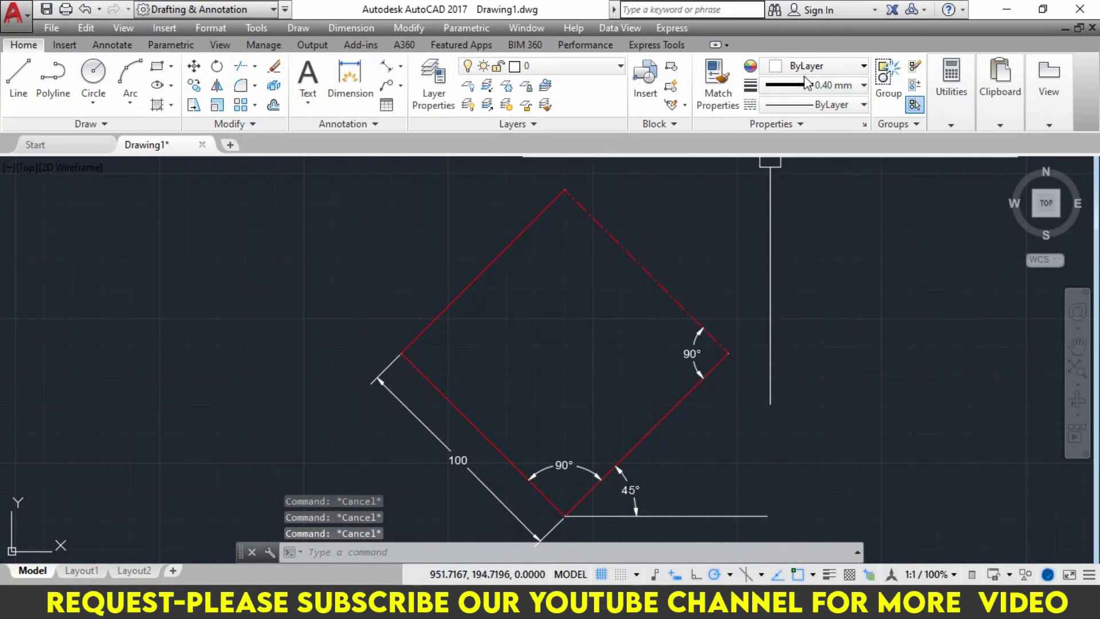
Recolour the square's three solid edges from red to White
click(631, 451)
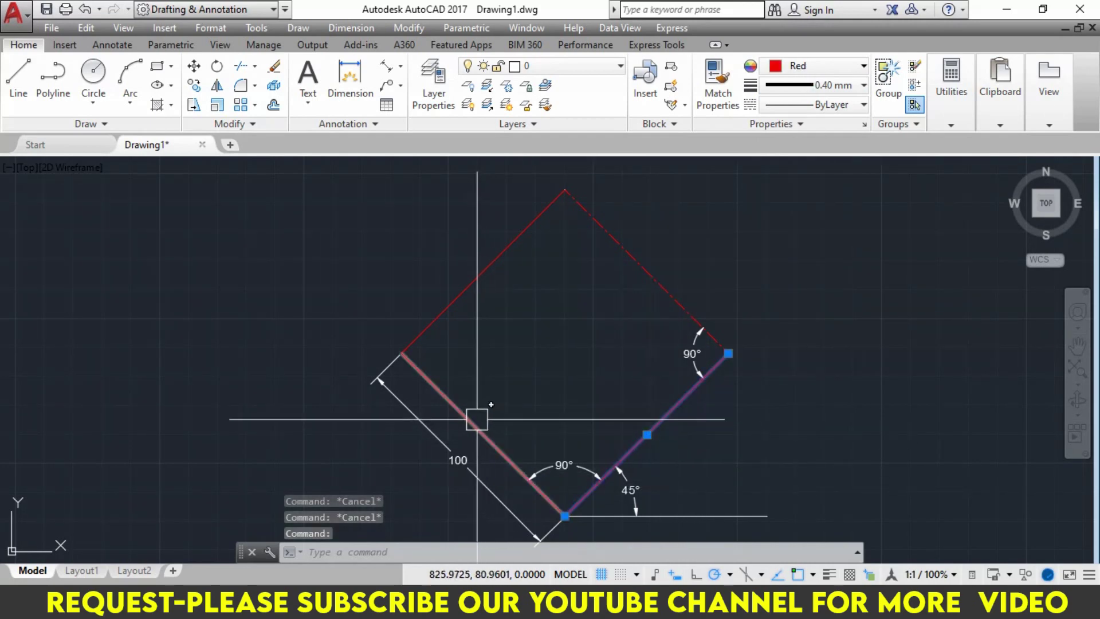
click(465, 416)
click(445, 303)
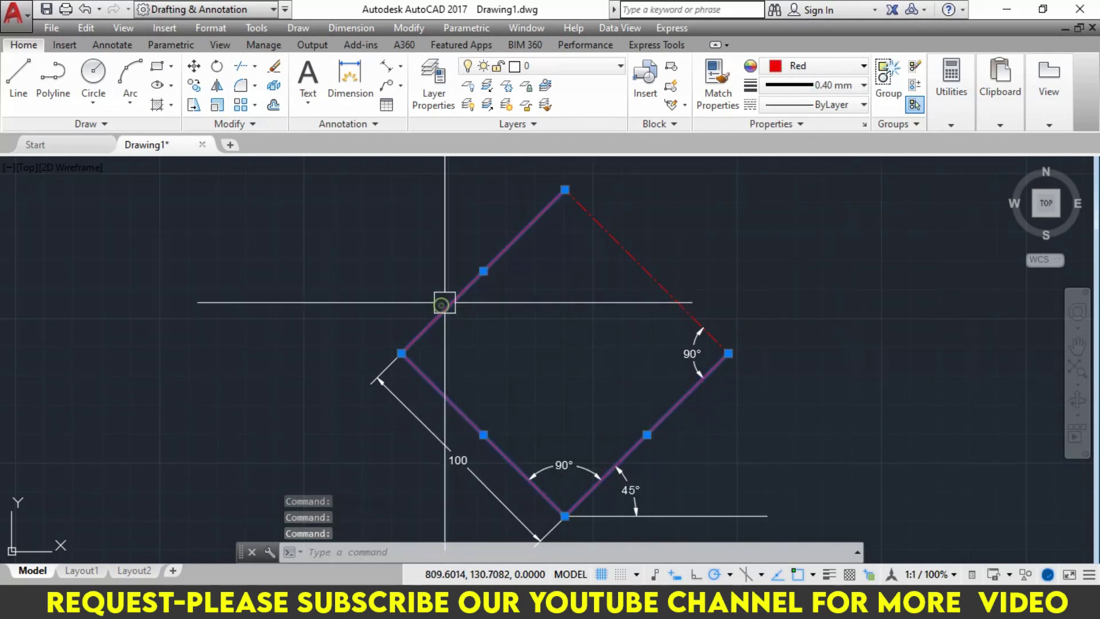
click(802, 66)
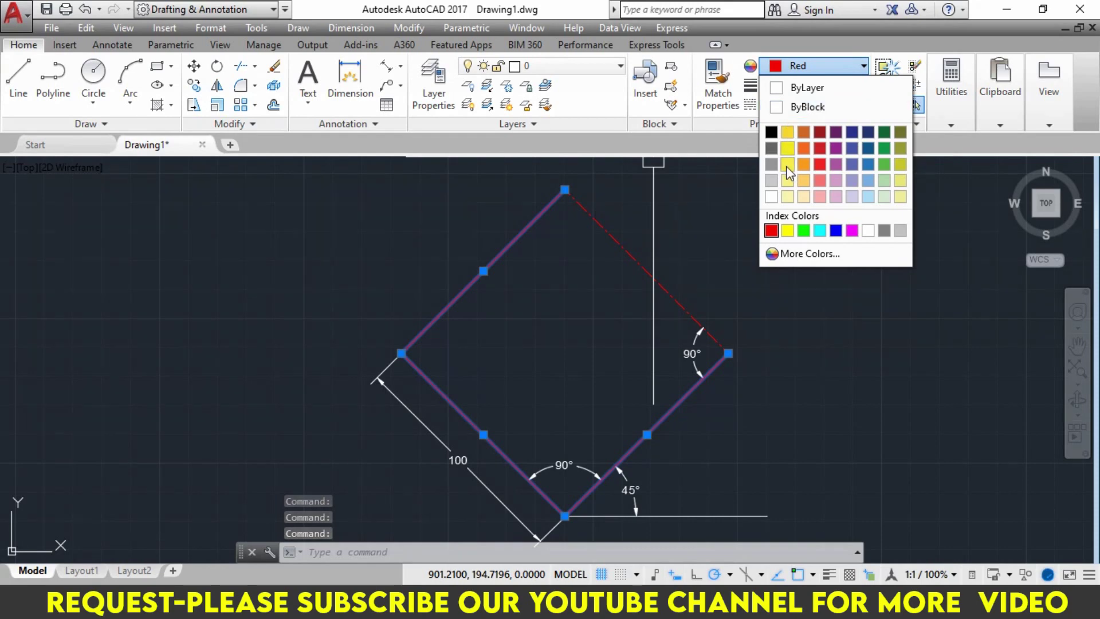
click(772, 196)
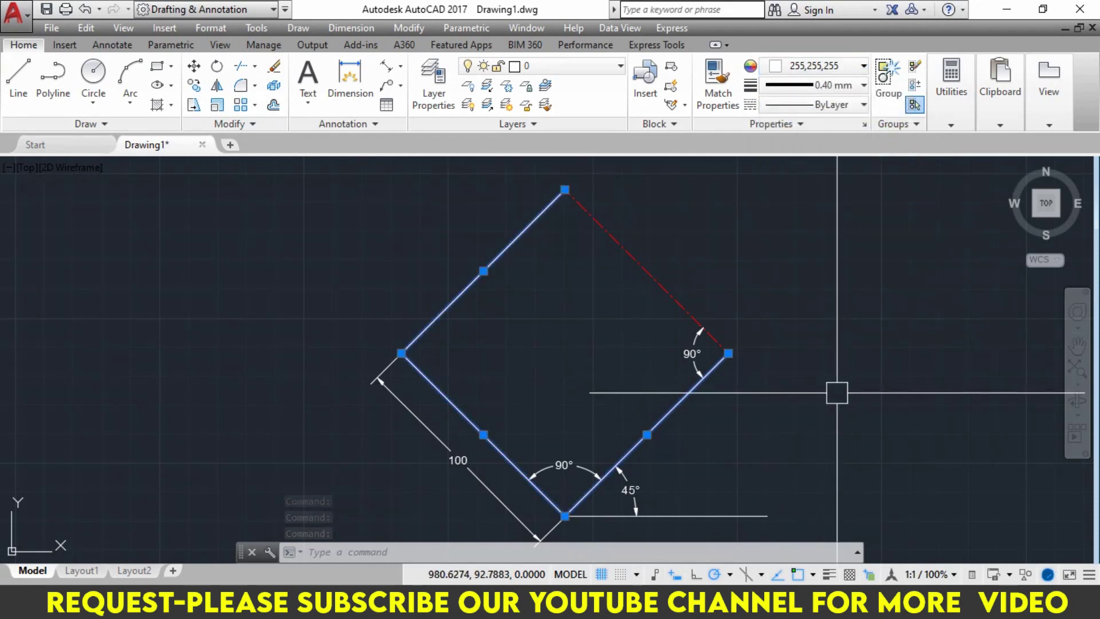
key(Escape)
key(Escape)
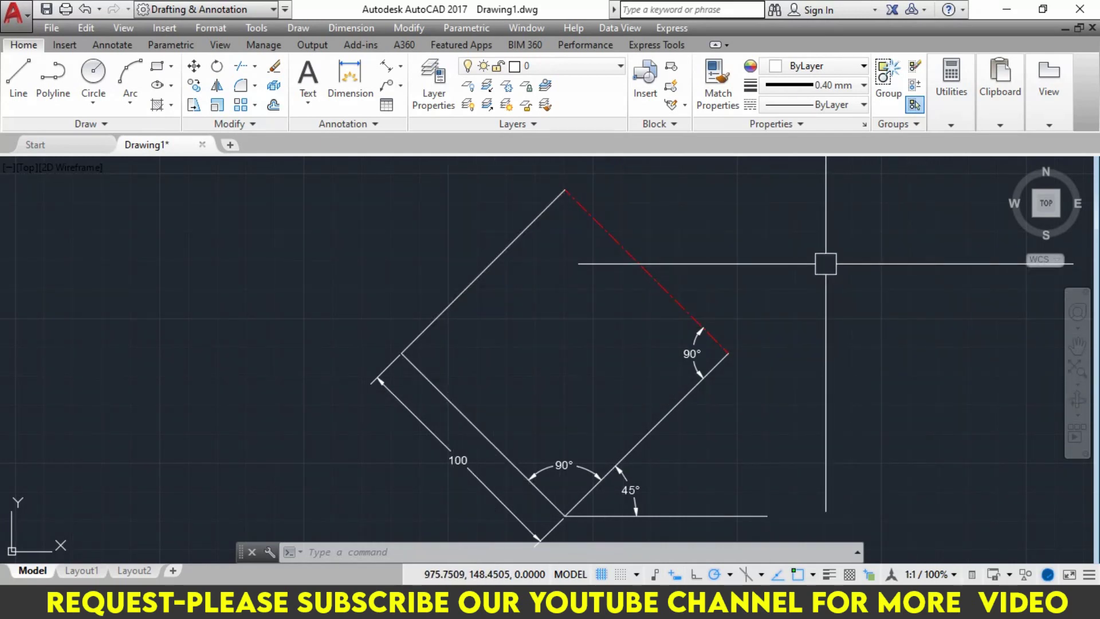
text(LT)
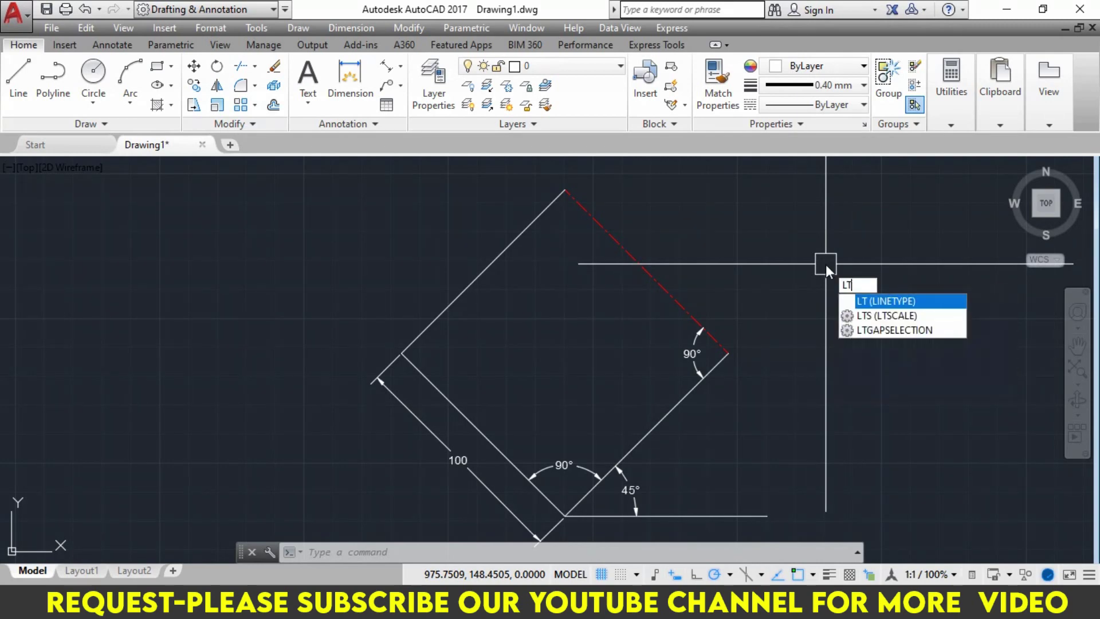
key(Return)
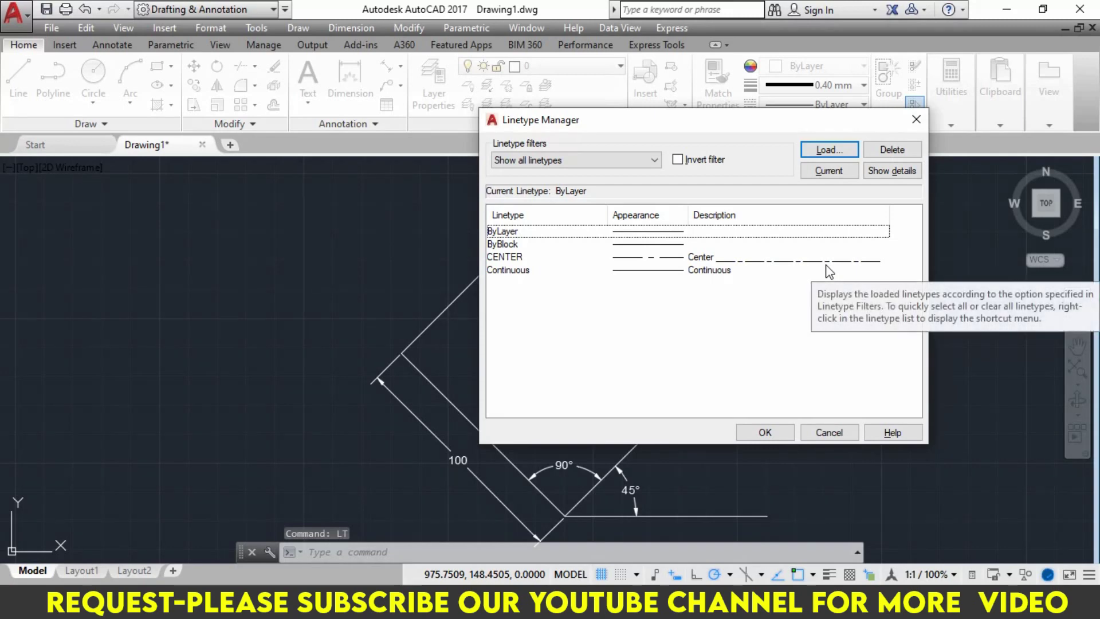
click(805, 270)
click(778, 257)
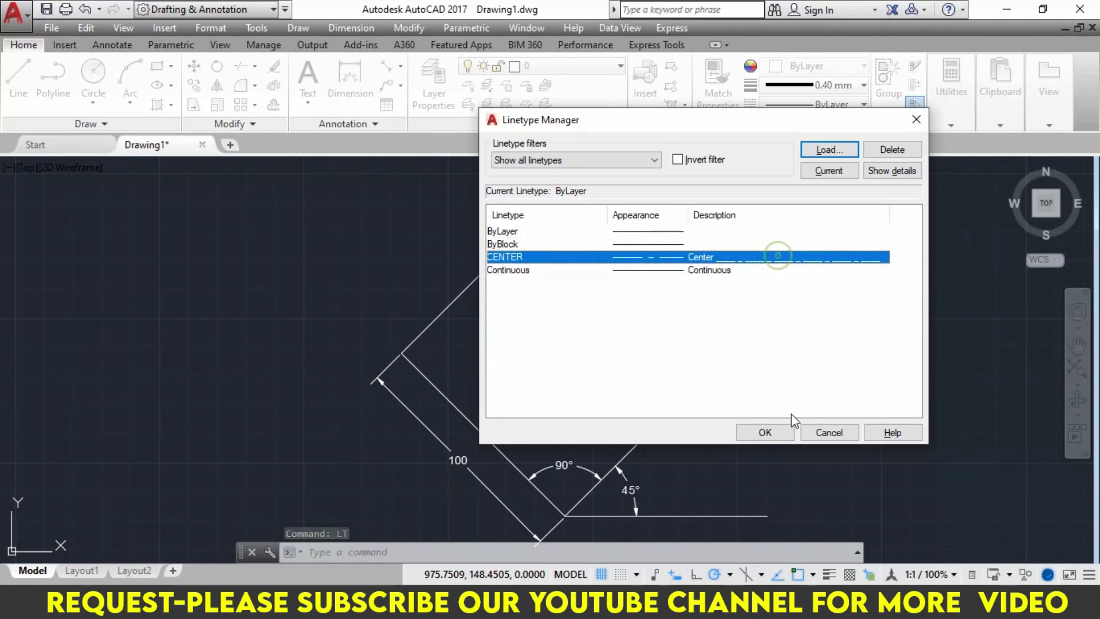
click(917, 127)
click(496, 256)
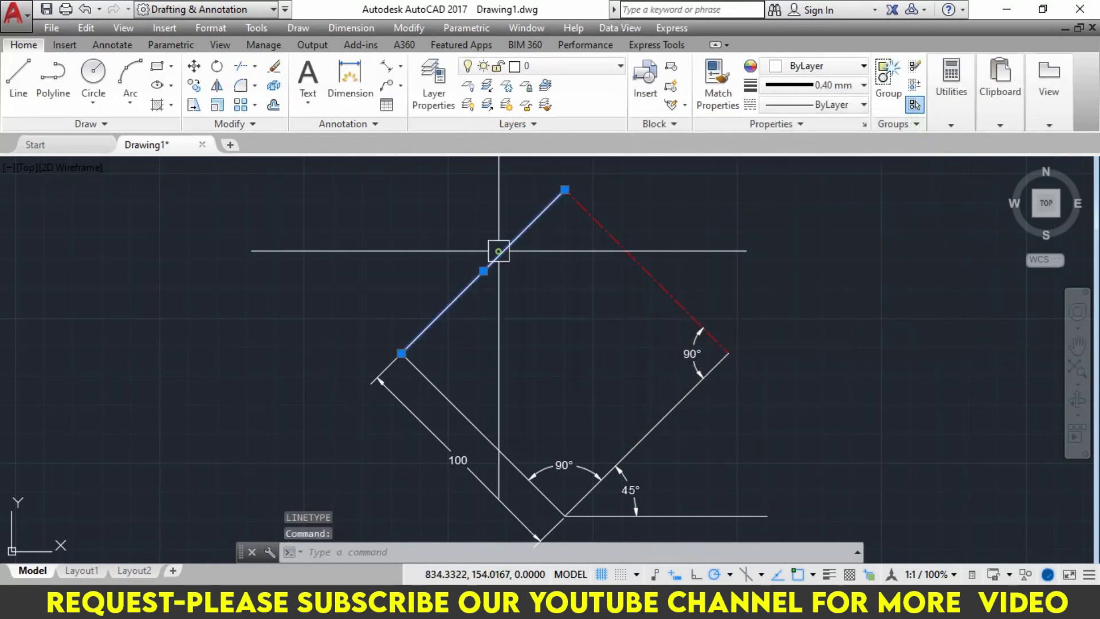
click(636, 445)
click(484, 434)
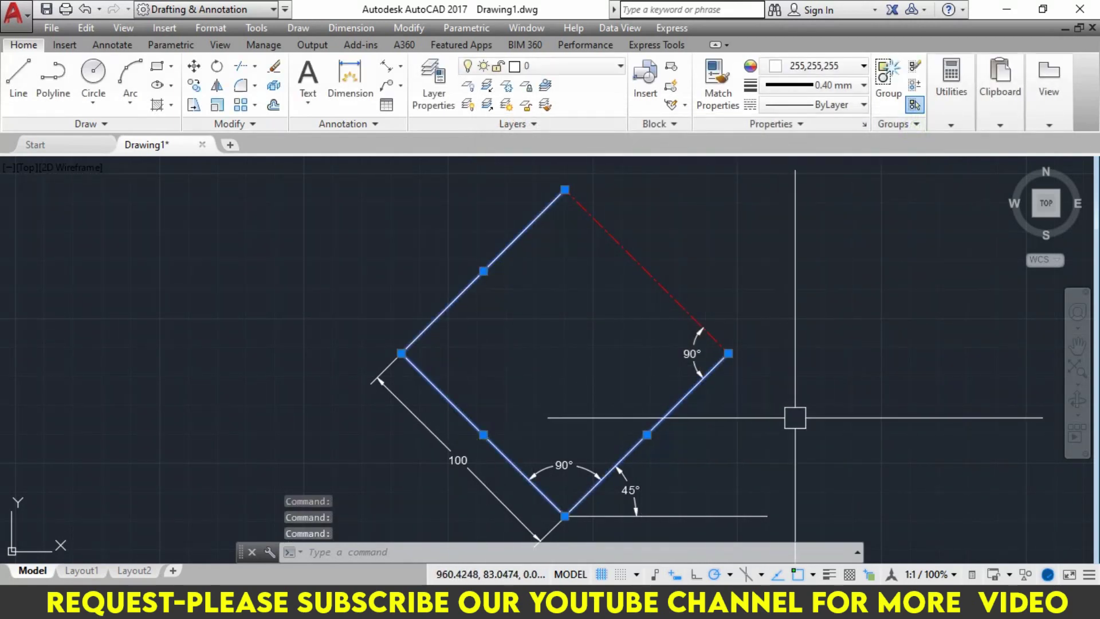
text(LT)
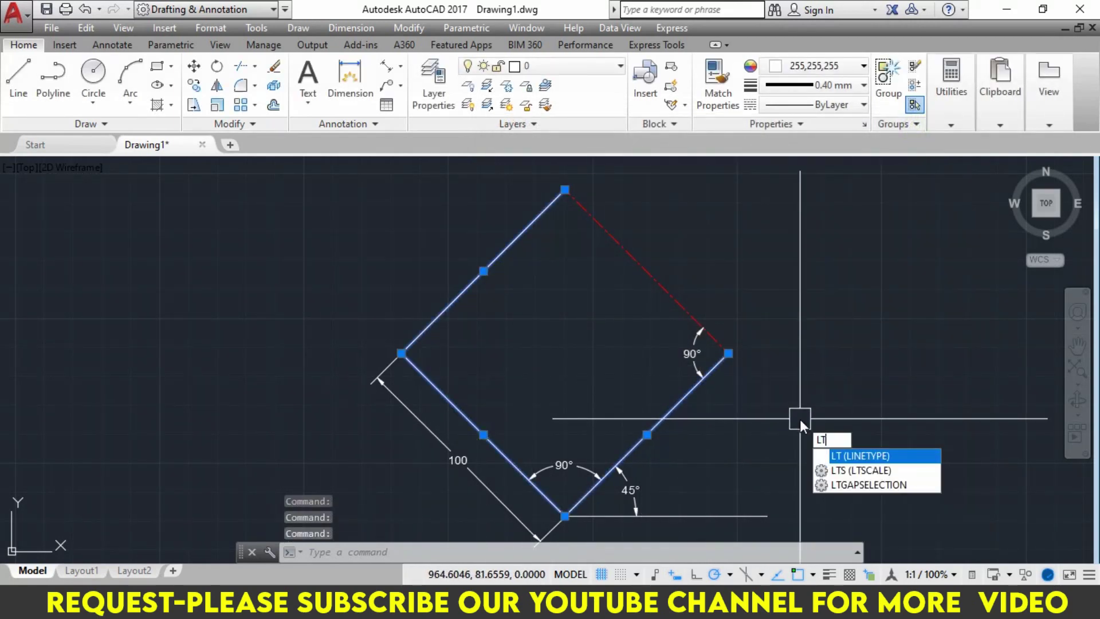
key(Return)
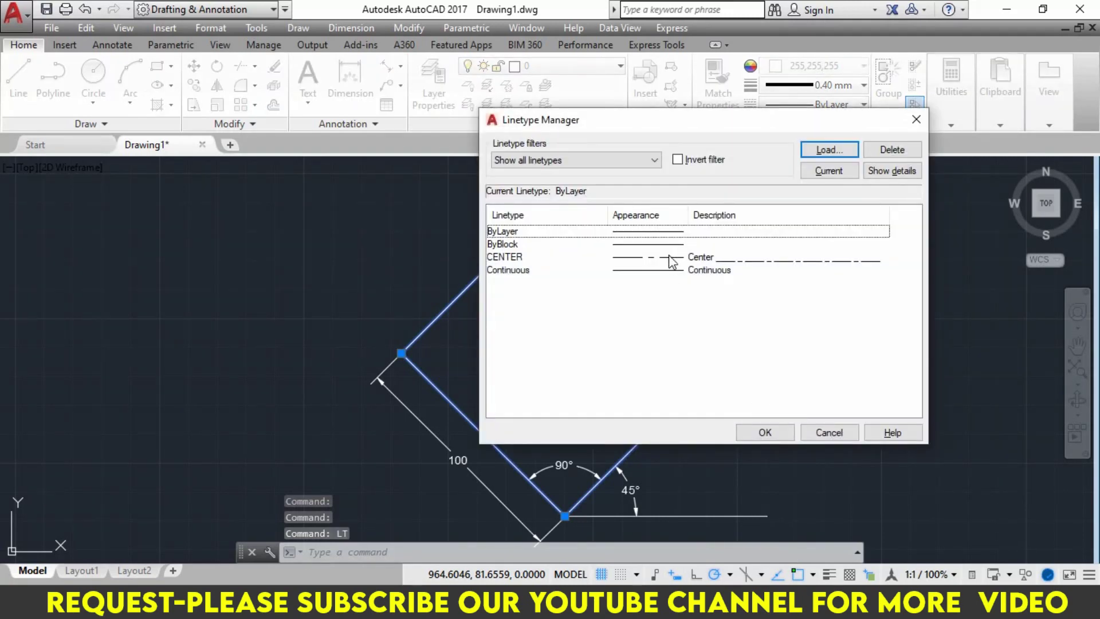
click(669, 257)
click(765, 432)
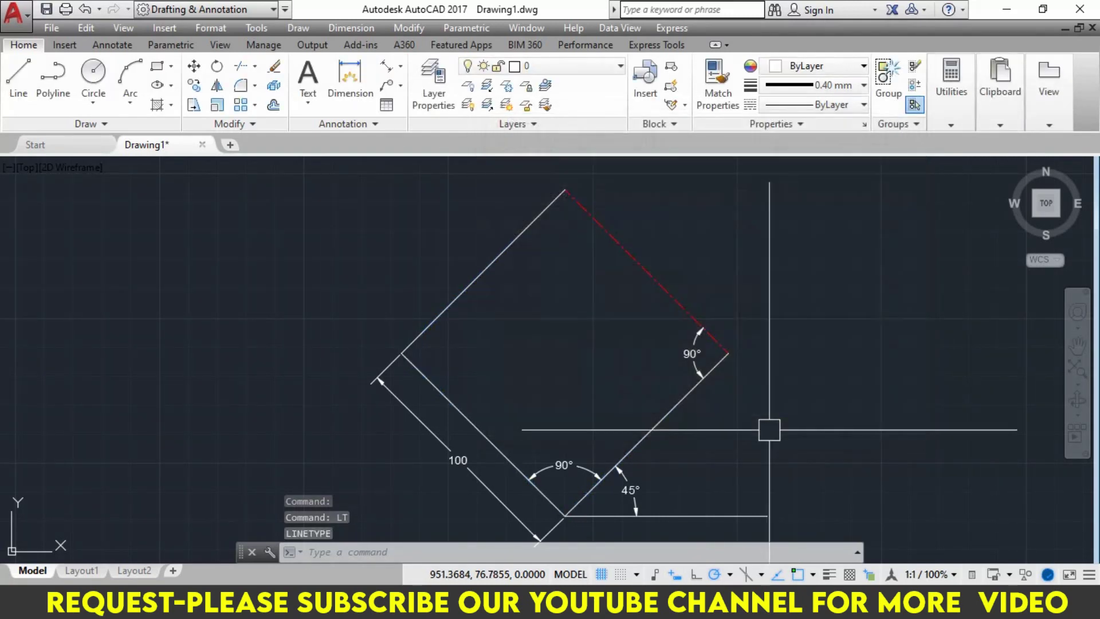
scroll(651, 438, up, 5)
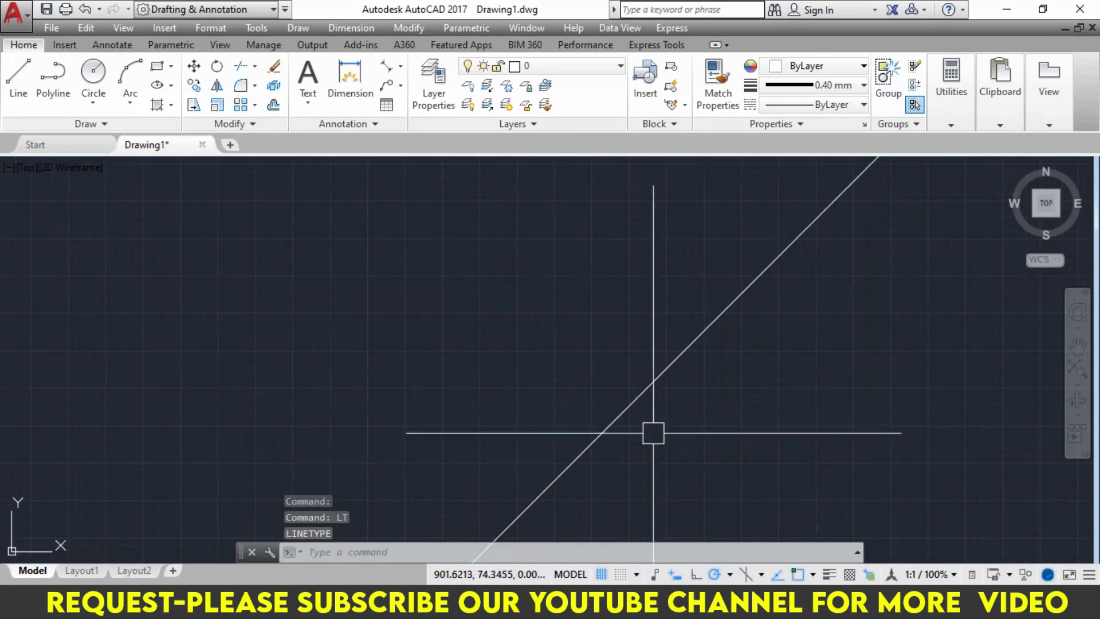
scroll(635, 408, up, 2)
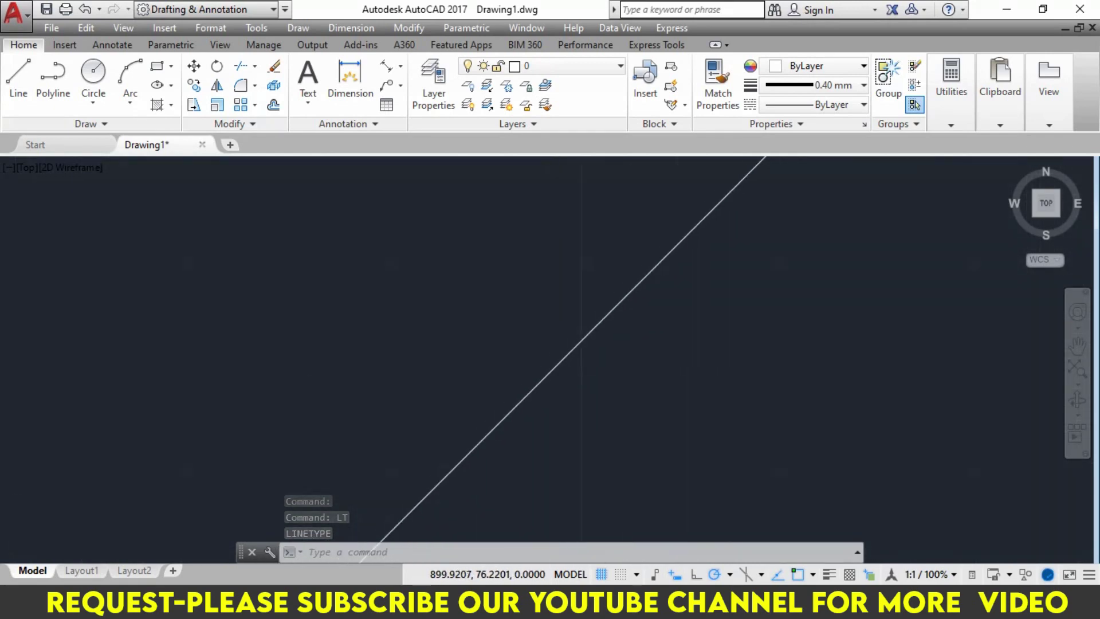
scroll(551, 379, down, 6)
Set the lower-right 45° edge's linetype to CENTER
middle_drag(560, 381, 560, 425)
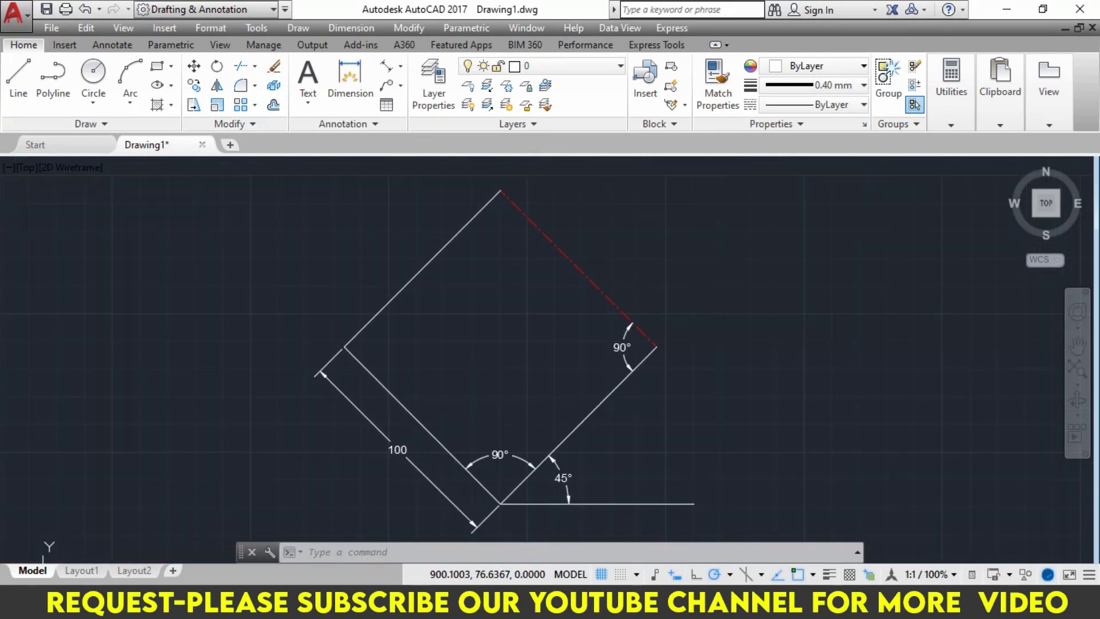
click(579, 425)
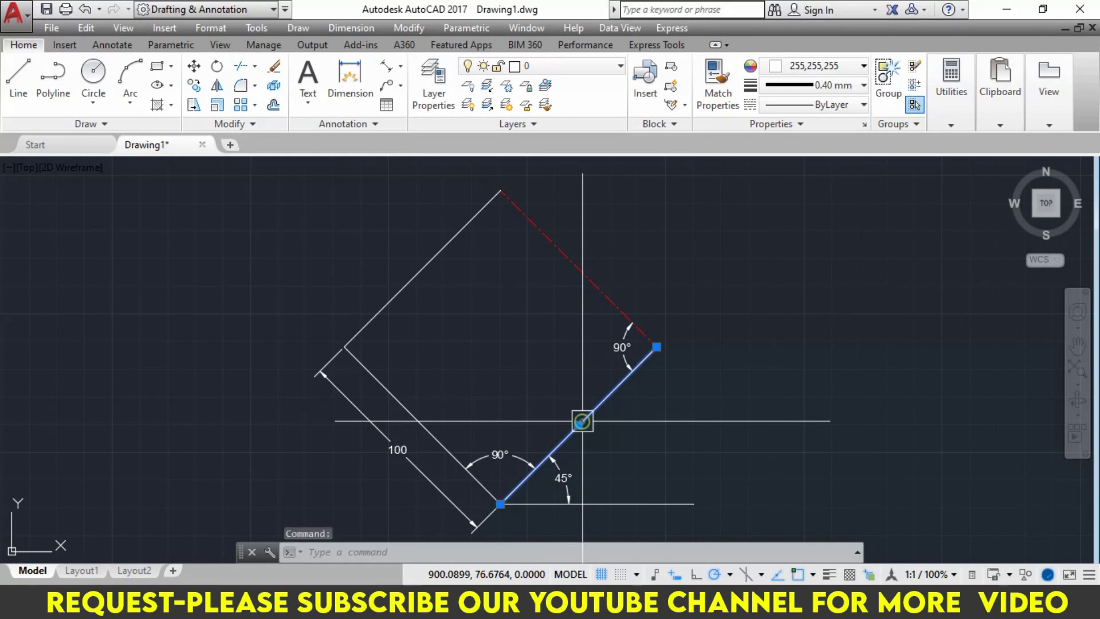
click(791, 105)
click(787, 160)
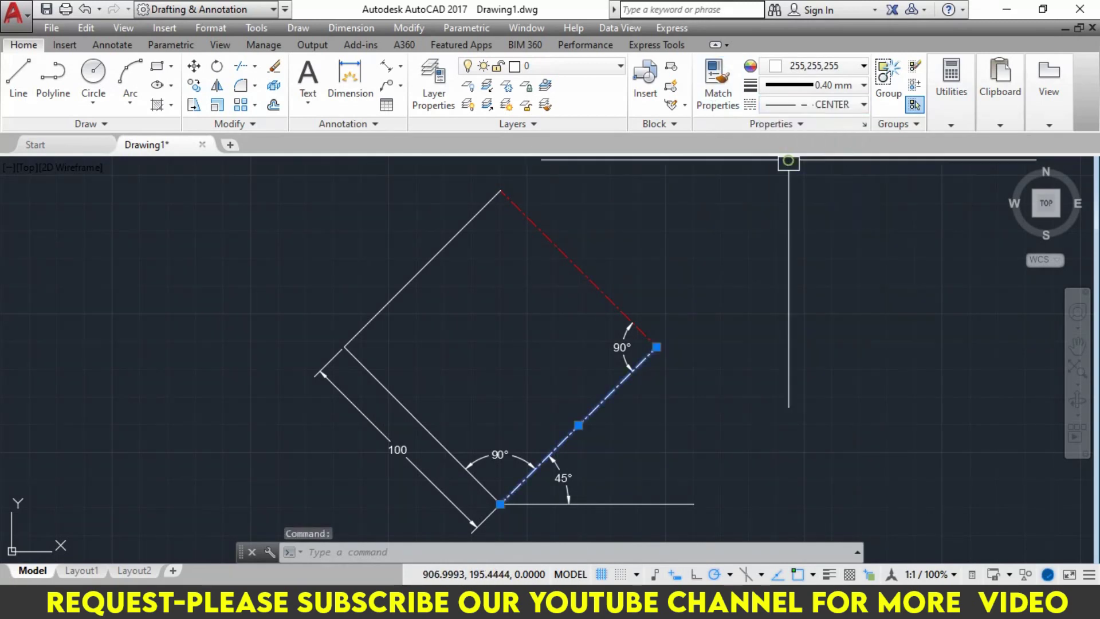
key(Escape)
key(Escape)
key(Escape)
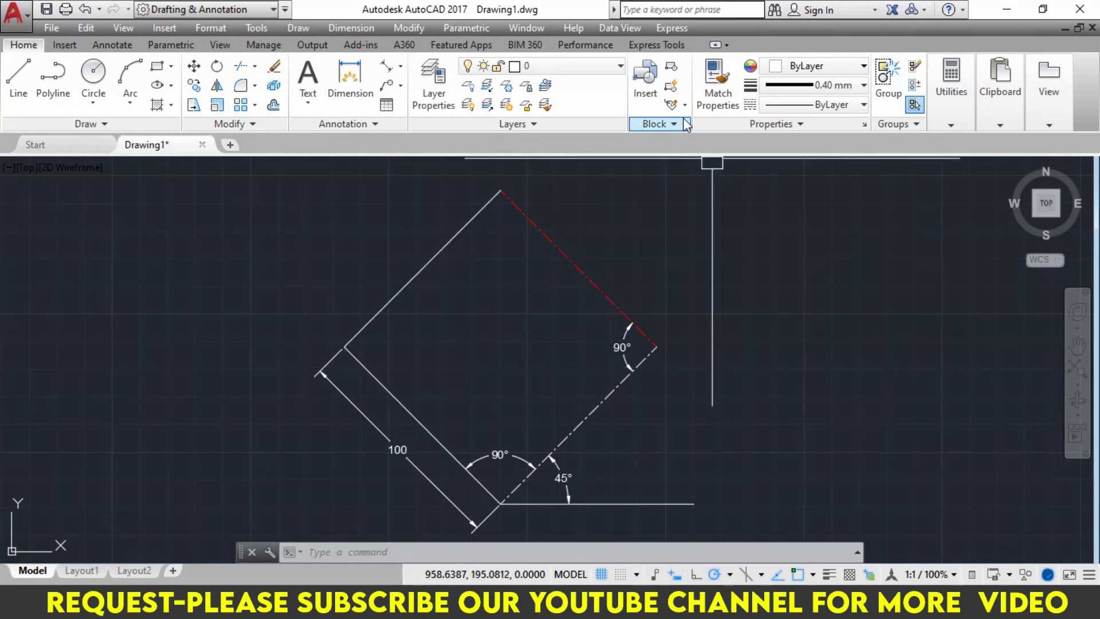
Match the dash-dot edge's properties onto the lower-left and upper-left edges
click(725, 77)
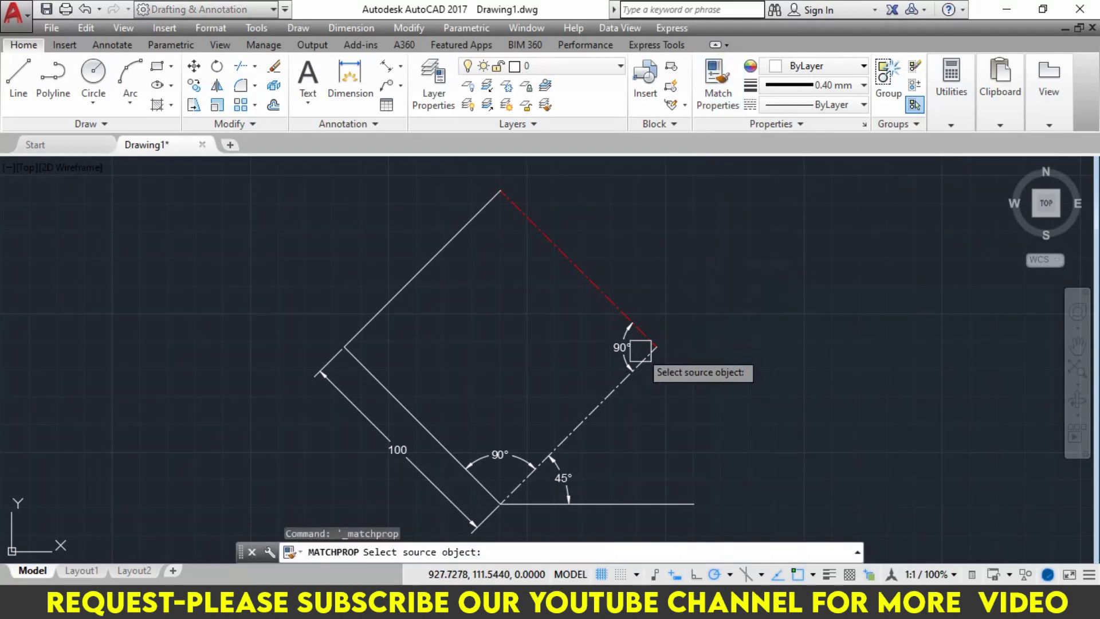
click(597, 402)
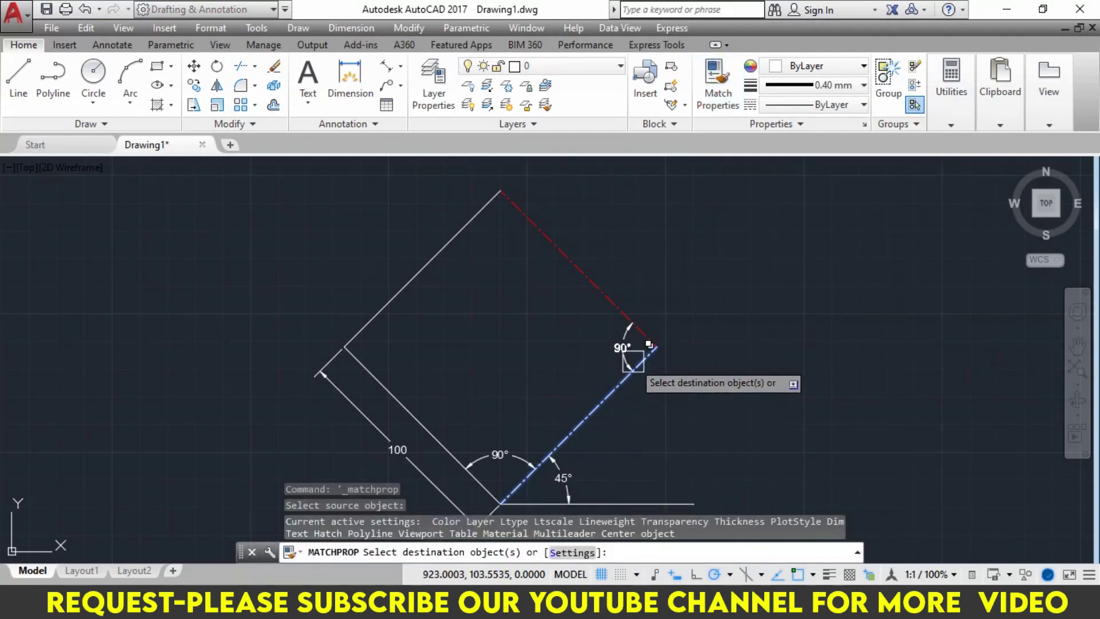
click(407, 403)
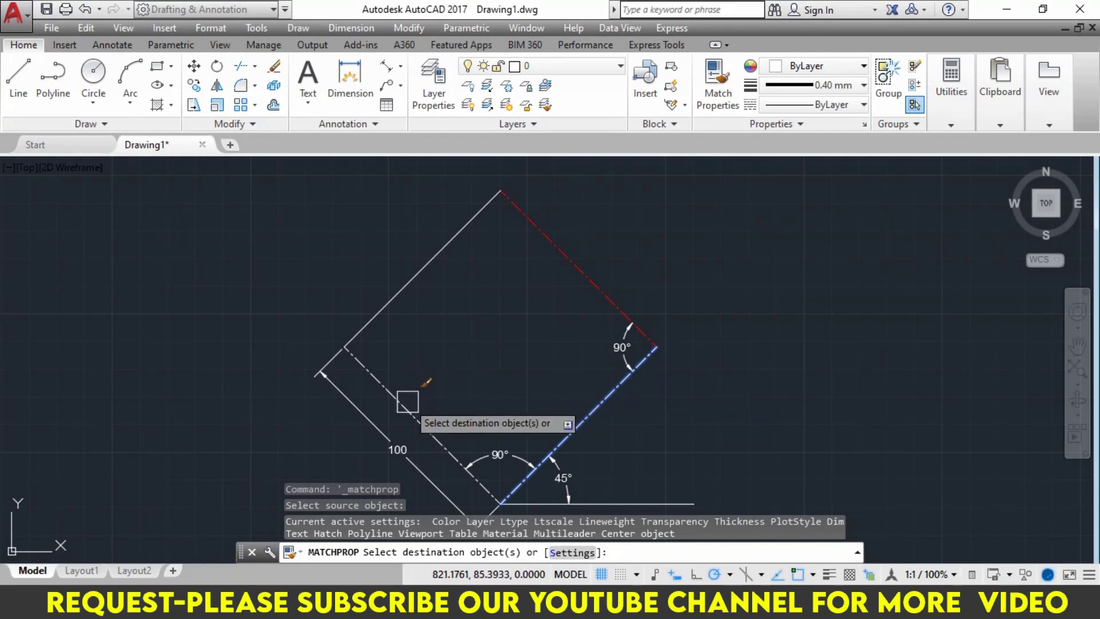
click(413, 281)
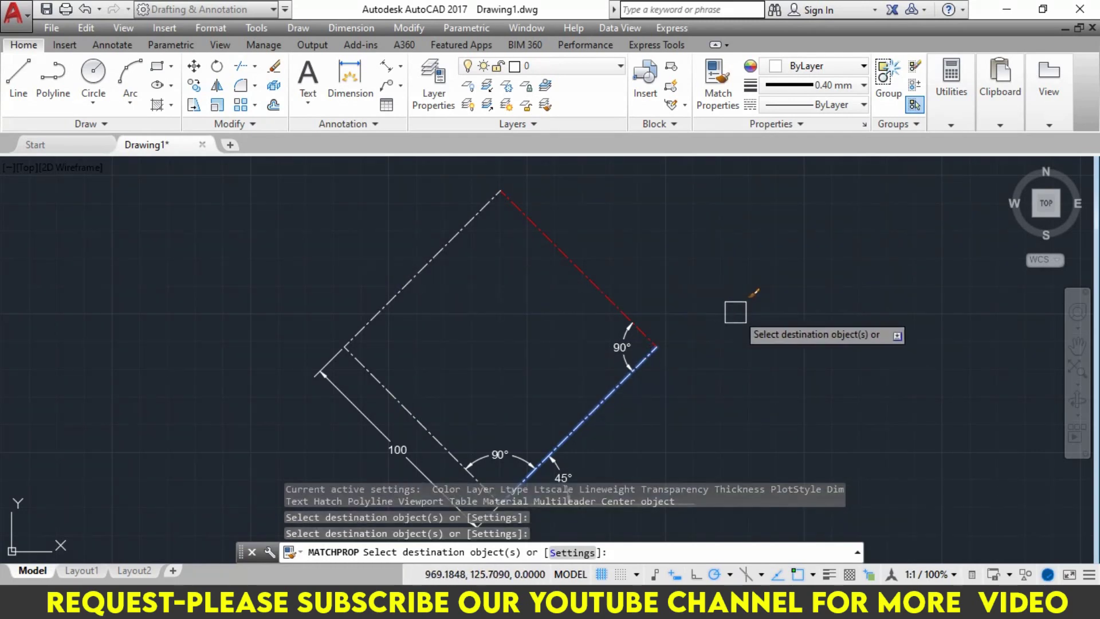
scroll(735, 312, down, 2)
key(Escape)
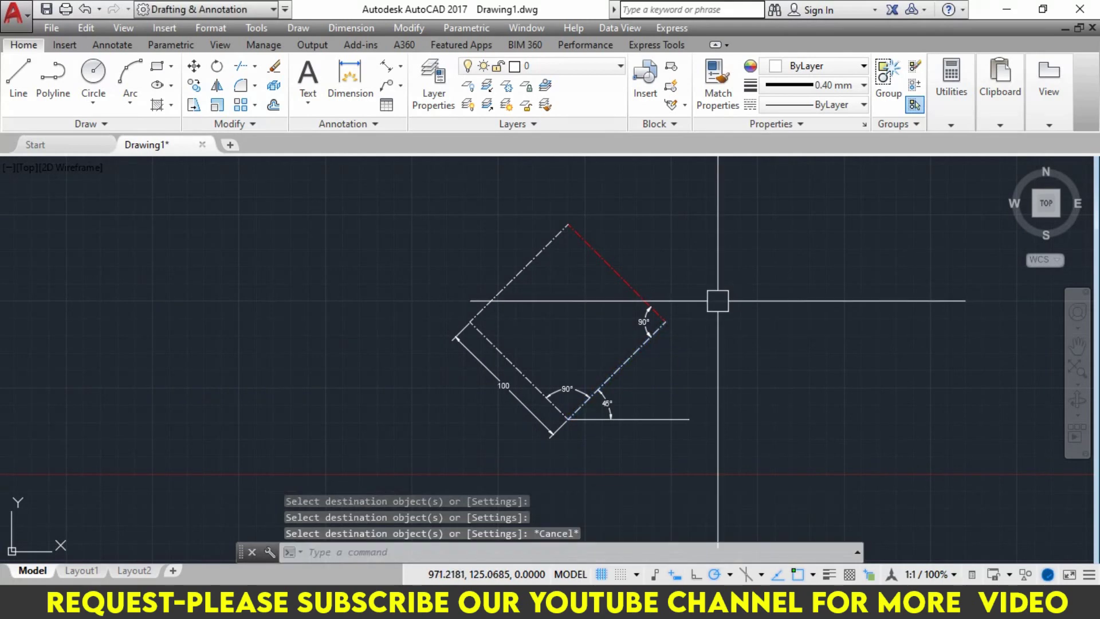
scroll(692, 317, up, 2)
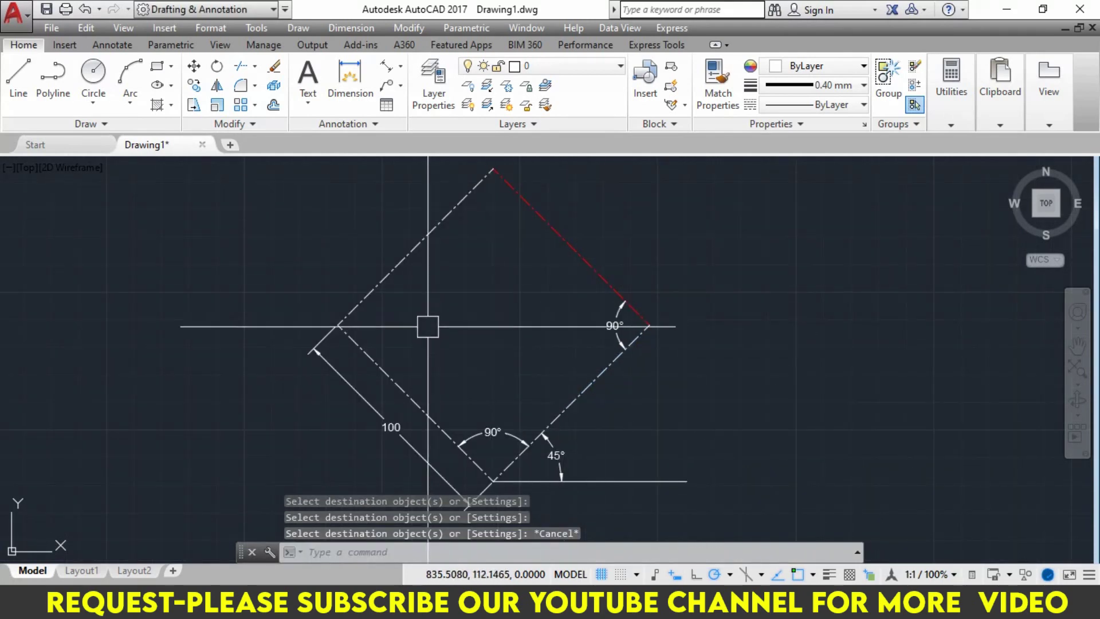
Match the red dashed edge onto the other three edges and the base line, then bring up the PDF
click(719, 107)
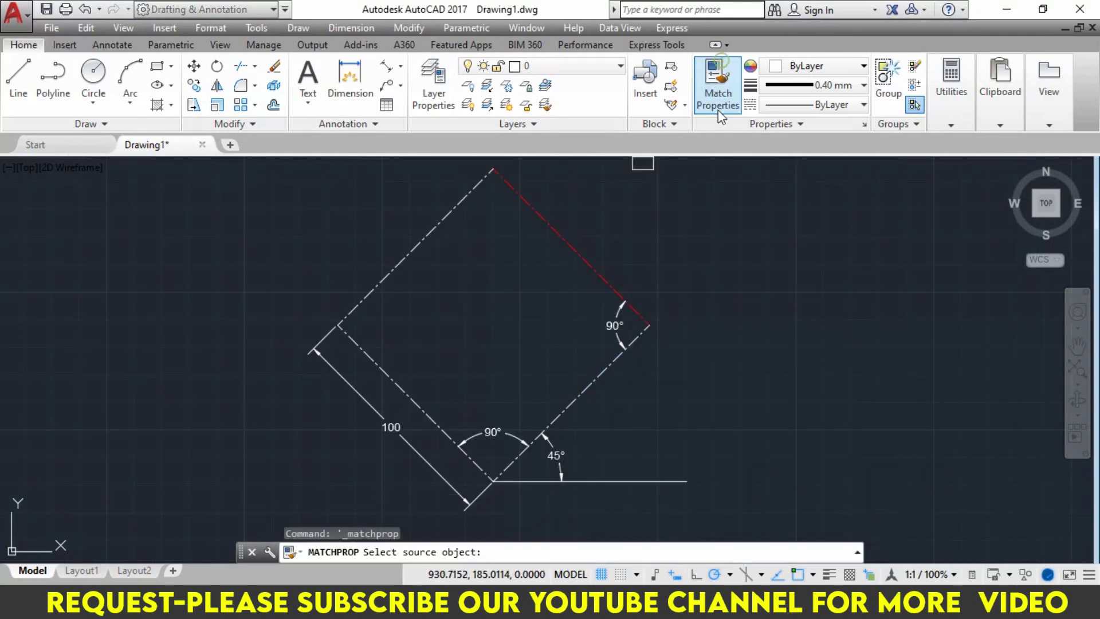
click(568, 229)
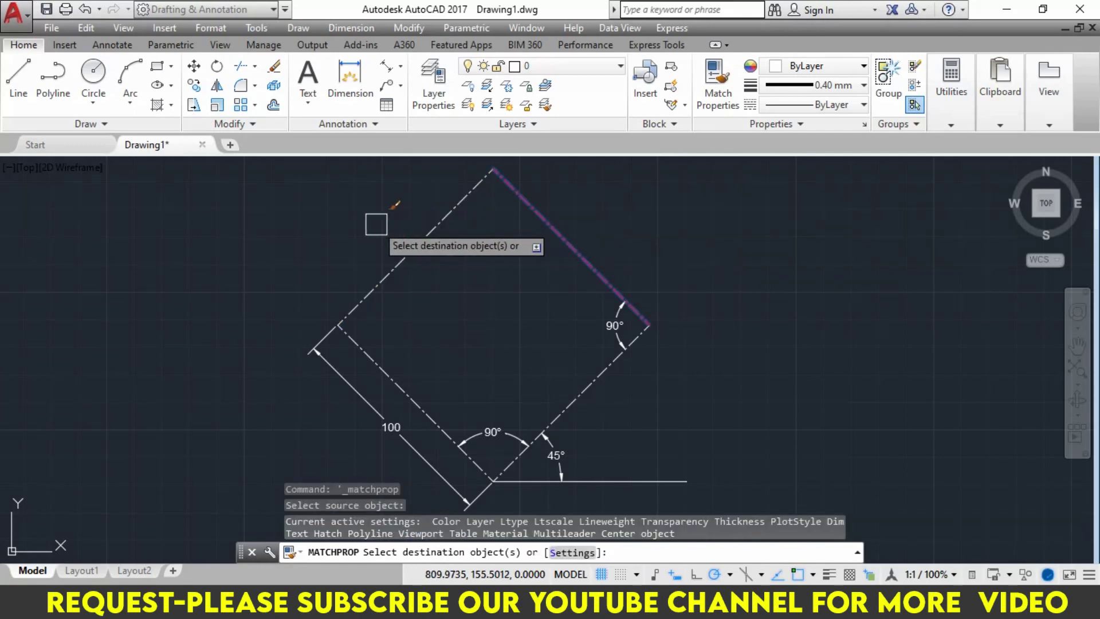
click(400, 259)
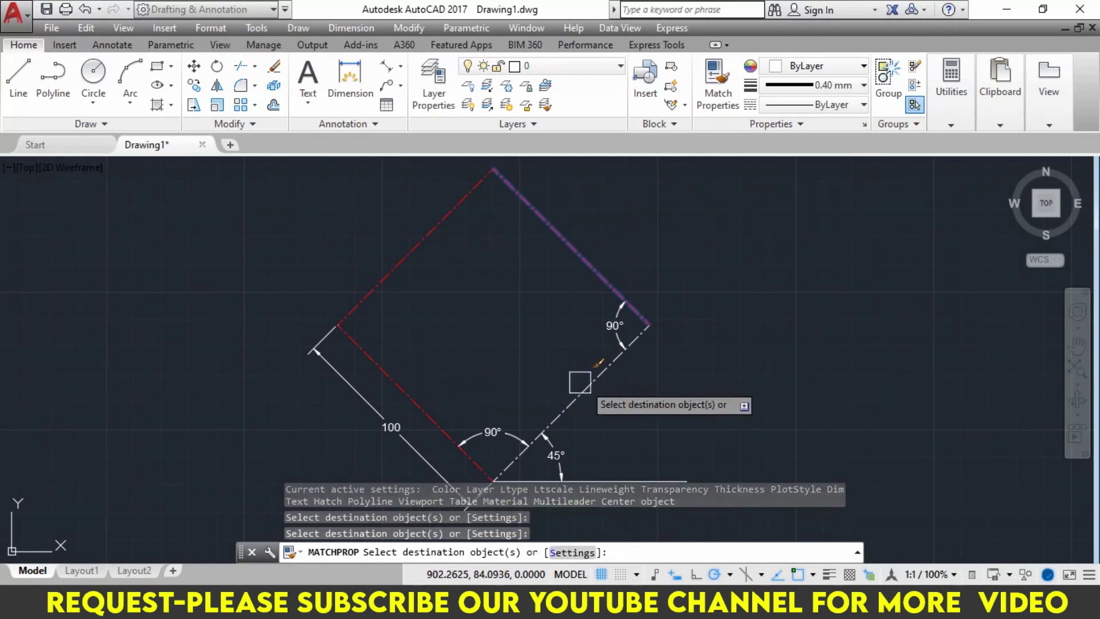
click(601, 381)
click(573, 368)
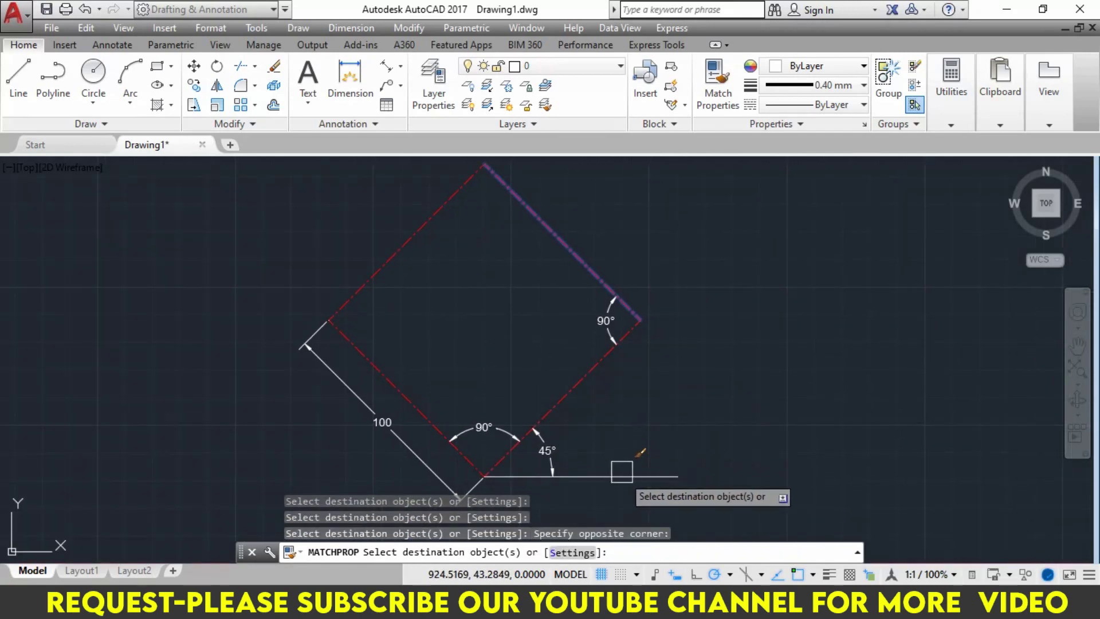
click(626, 476)
key(Escape)
key(Escape)
key(Escape)
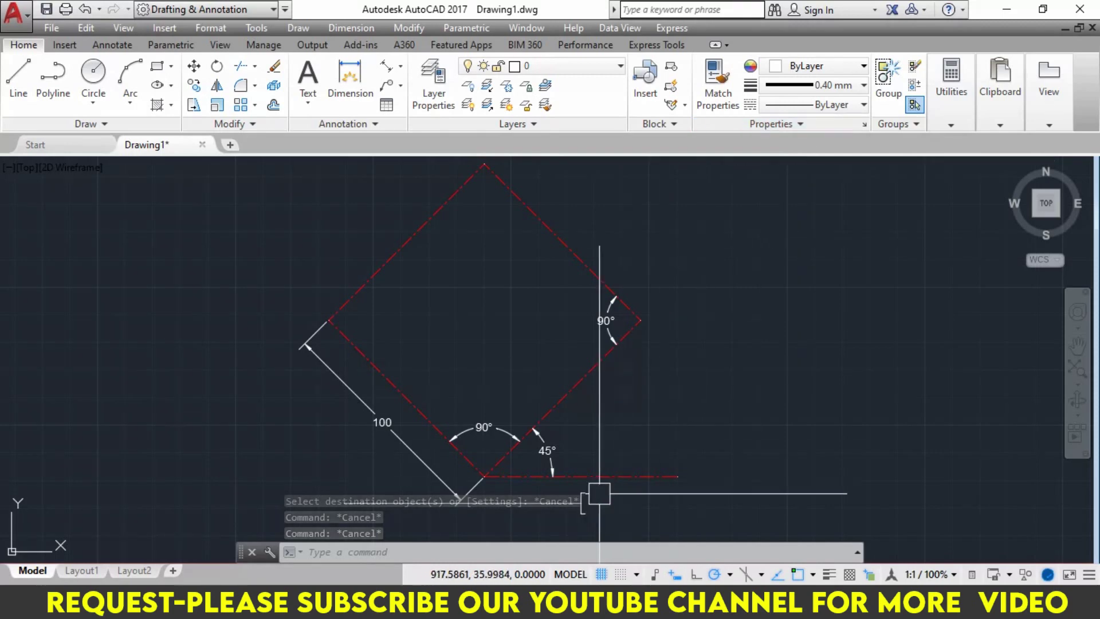
click(520, 545)
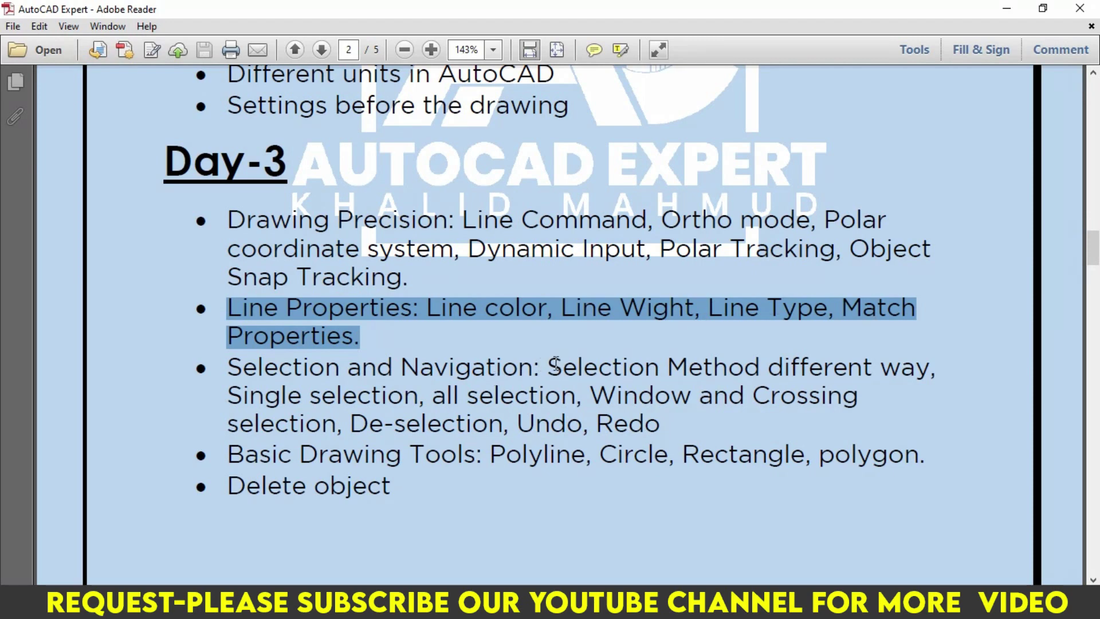
Select and clear the Selection and Navigation topic text, then minimize the PDF
drag(555, 364, 857, 395)
click(854, 383)
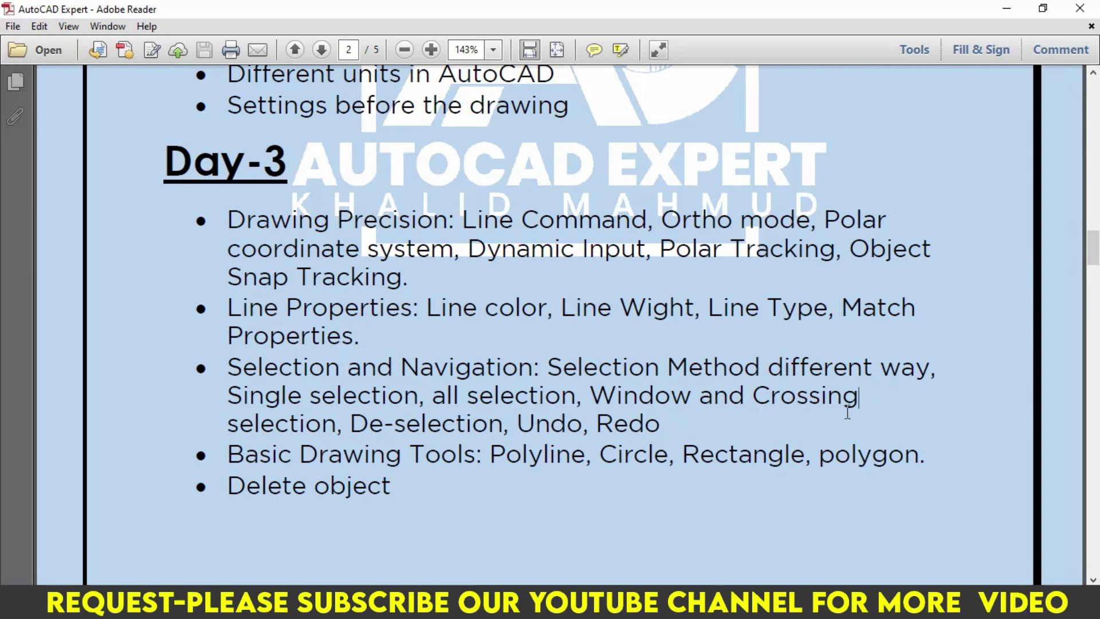
click(1007, 8)
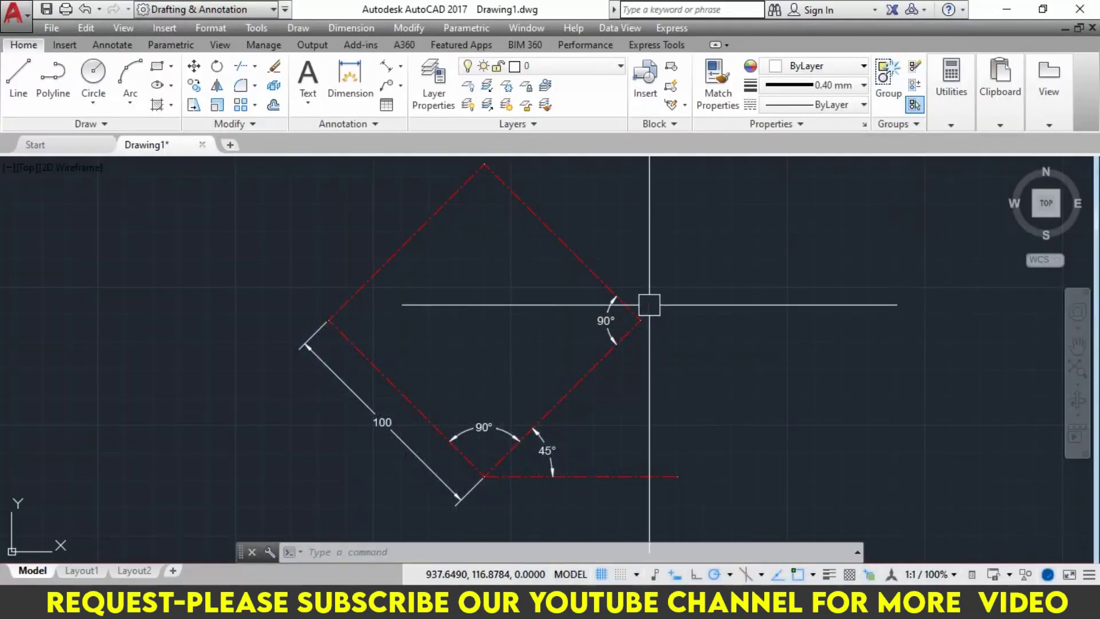
scroll(610, 315, down, 2)
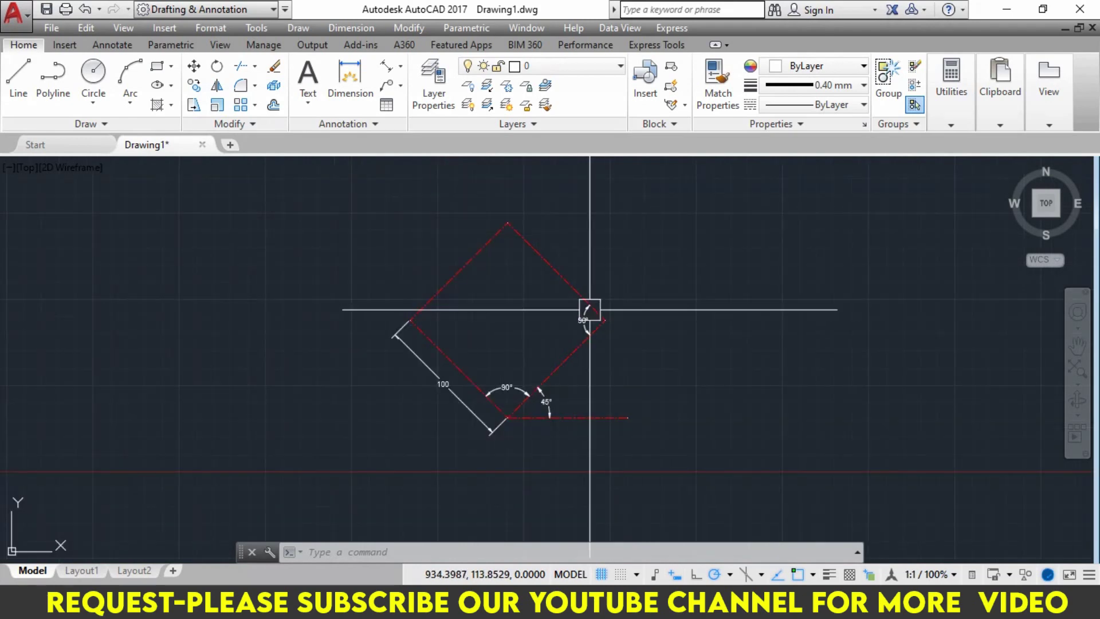
click(852, 172)
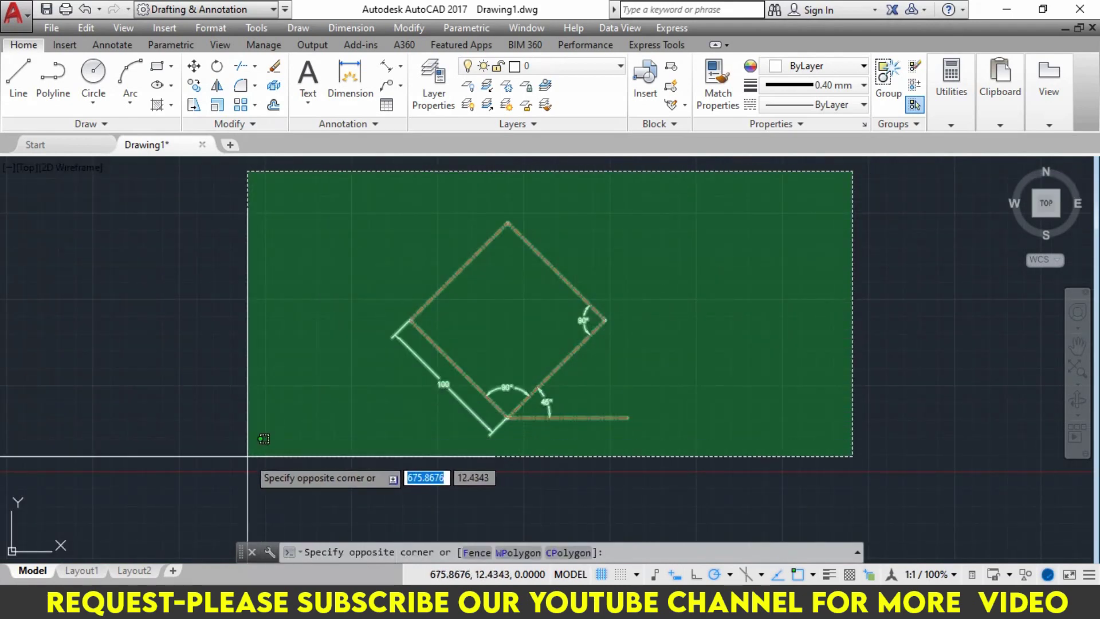
click(247, 456)
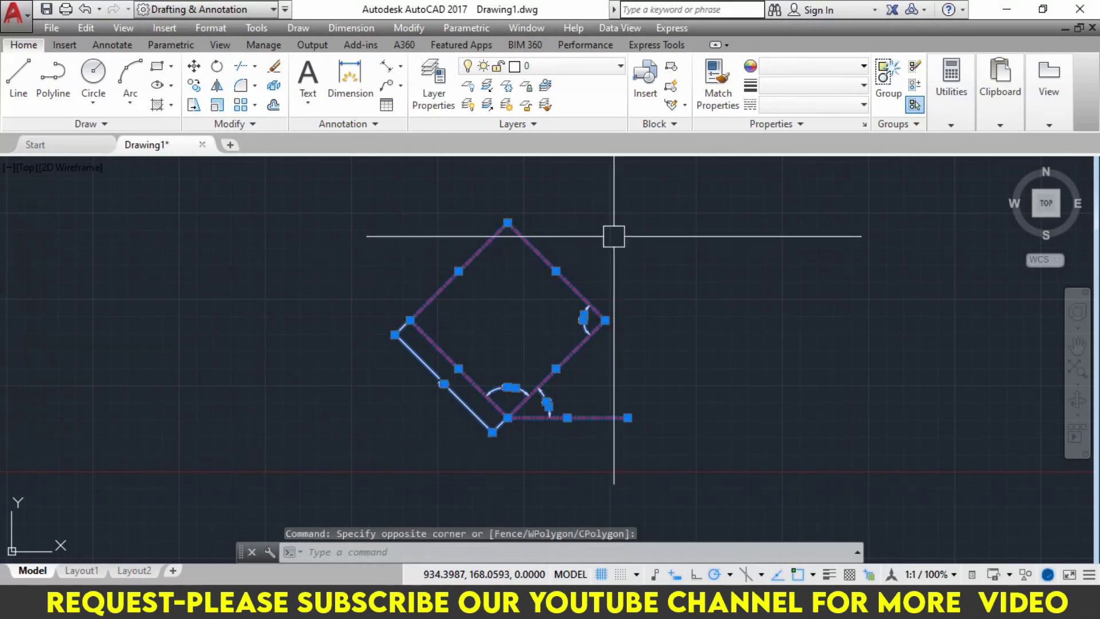
click(798, 166)
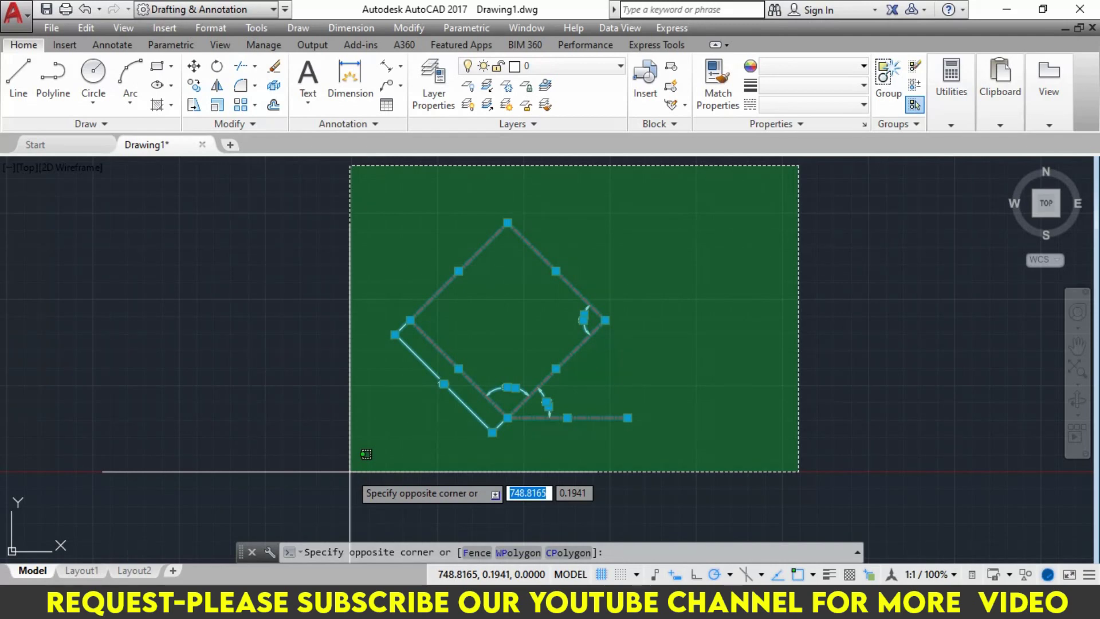
click(350, 471)
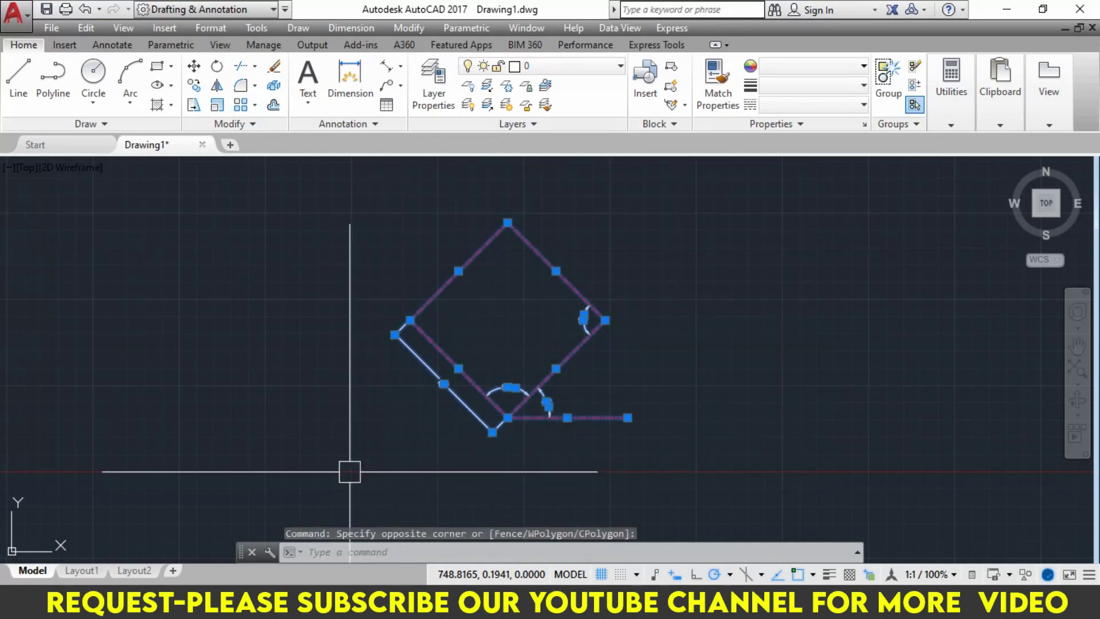
key(Escape)
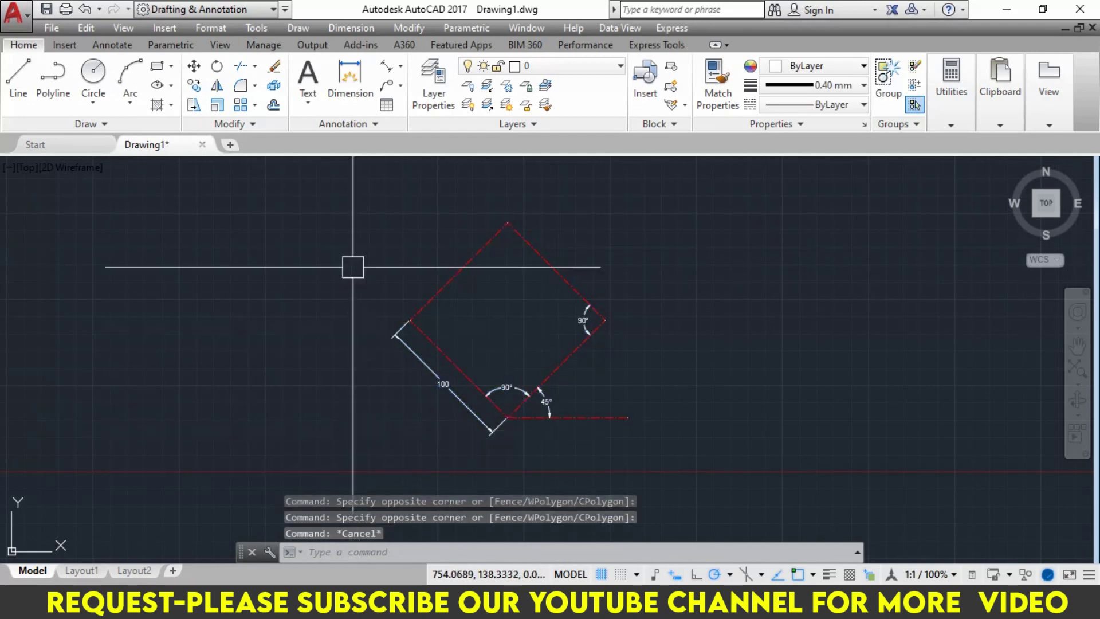
click(312, 166)
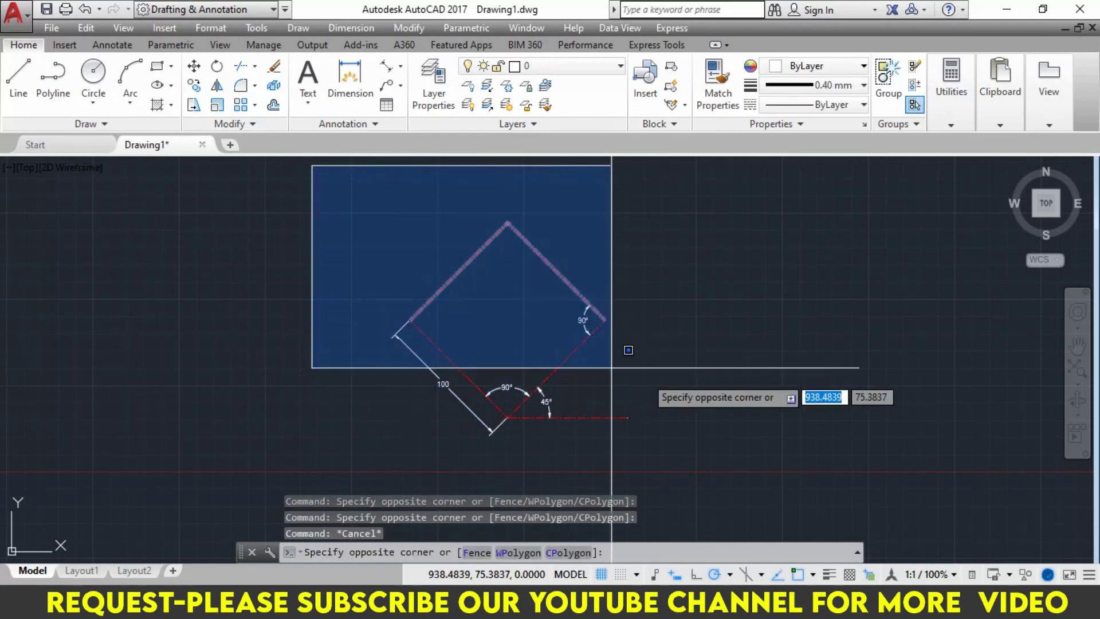
click(676, 384)
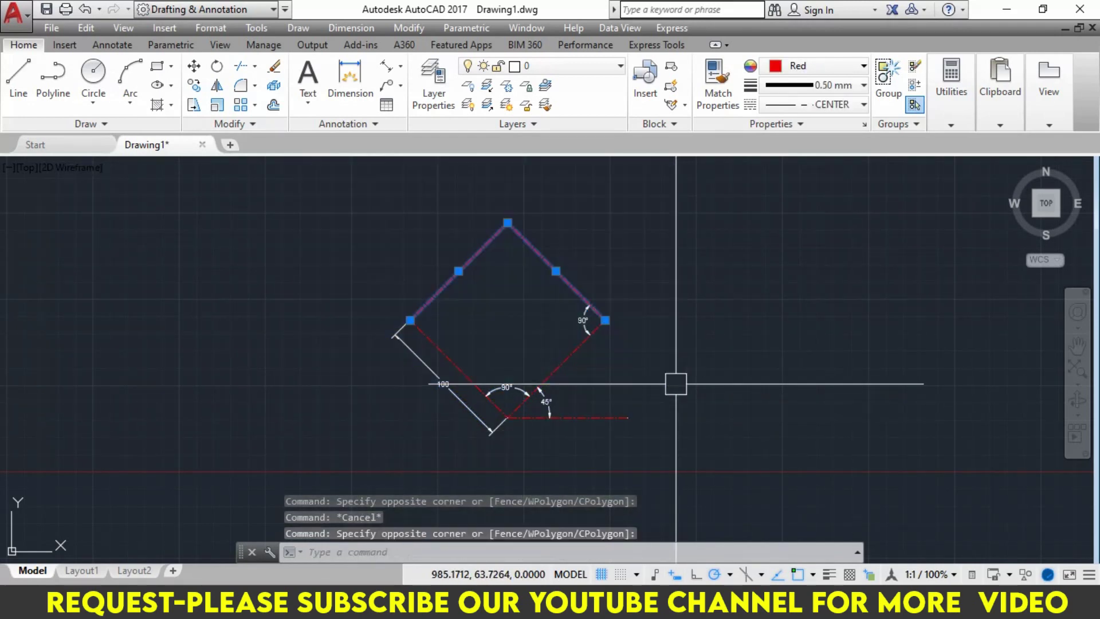
click(285, 178)
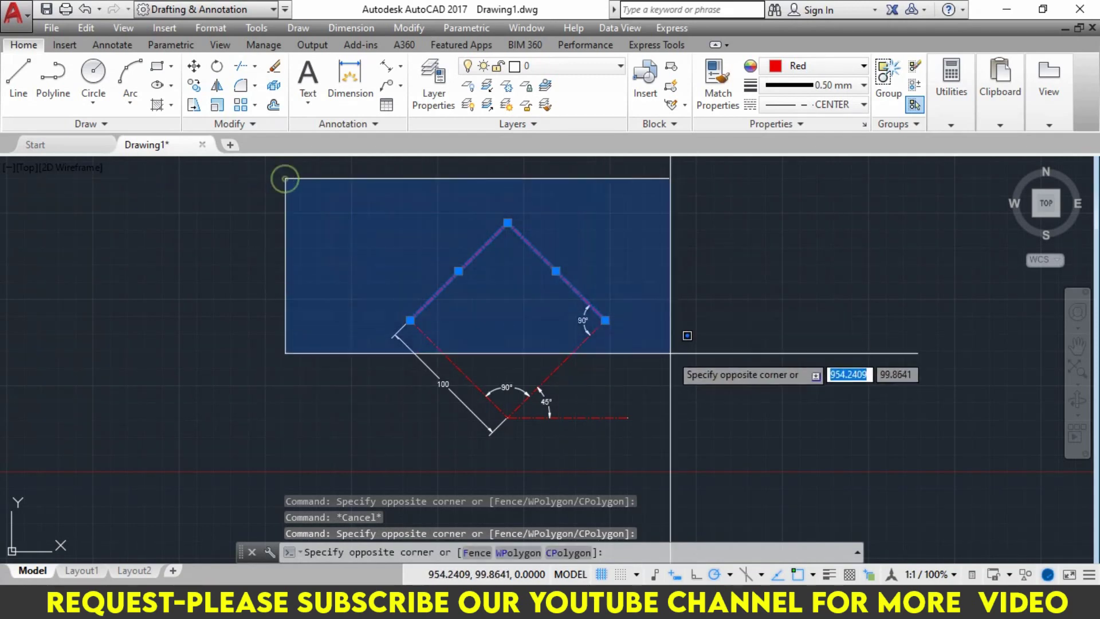
click(745, 378)
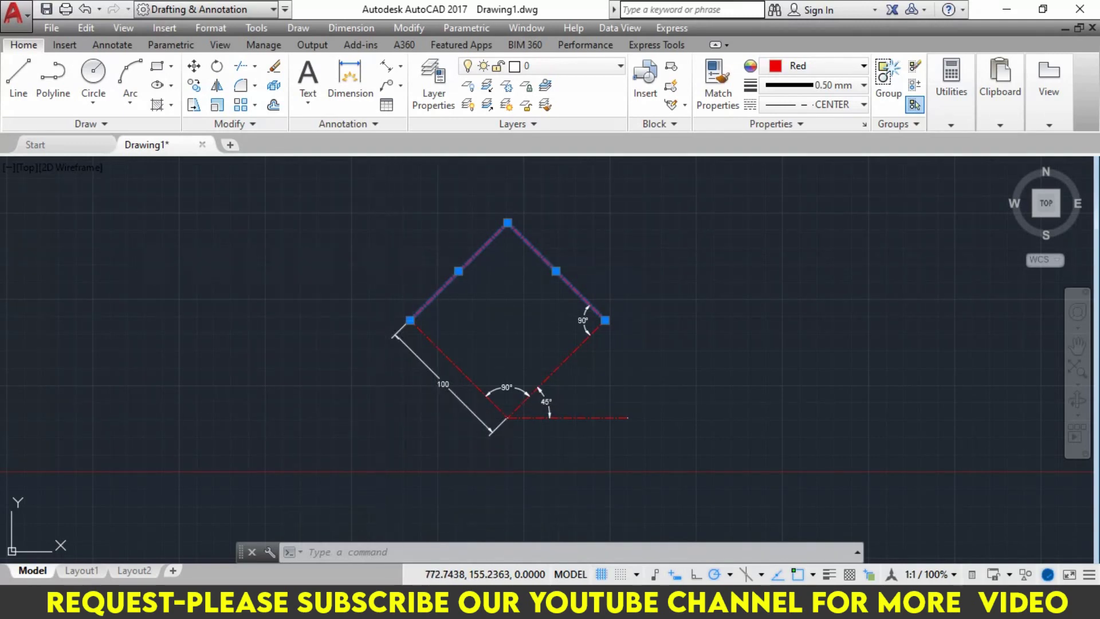
key(Escape)
key(Escape)
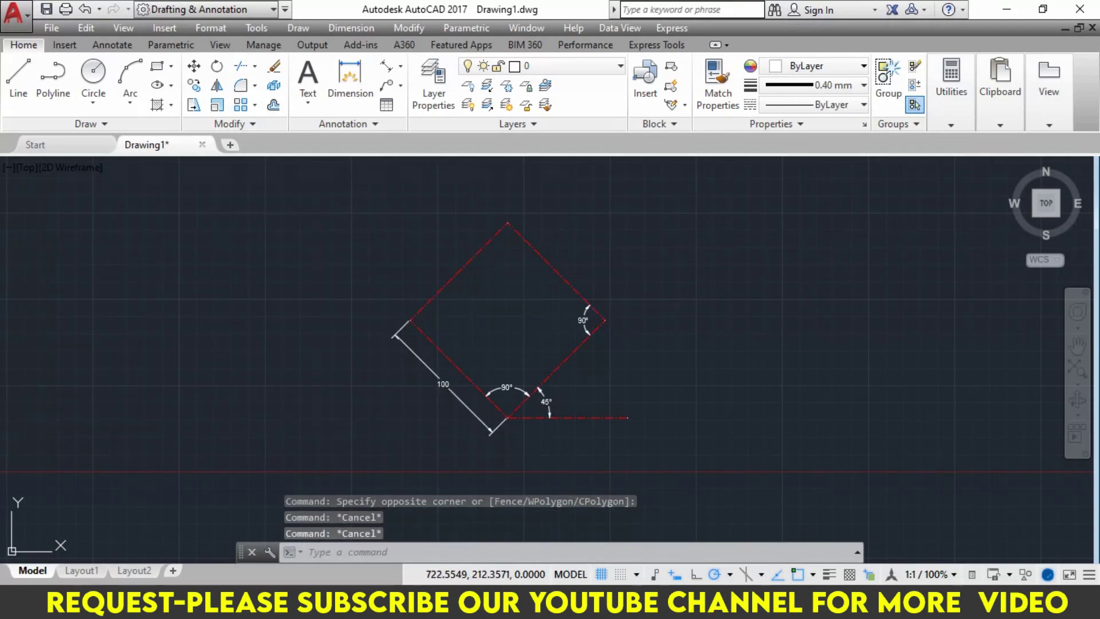
click(313, 178)
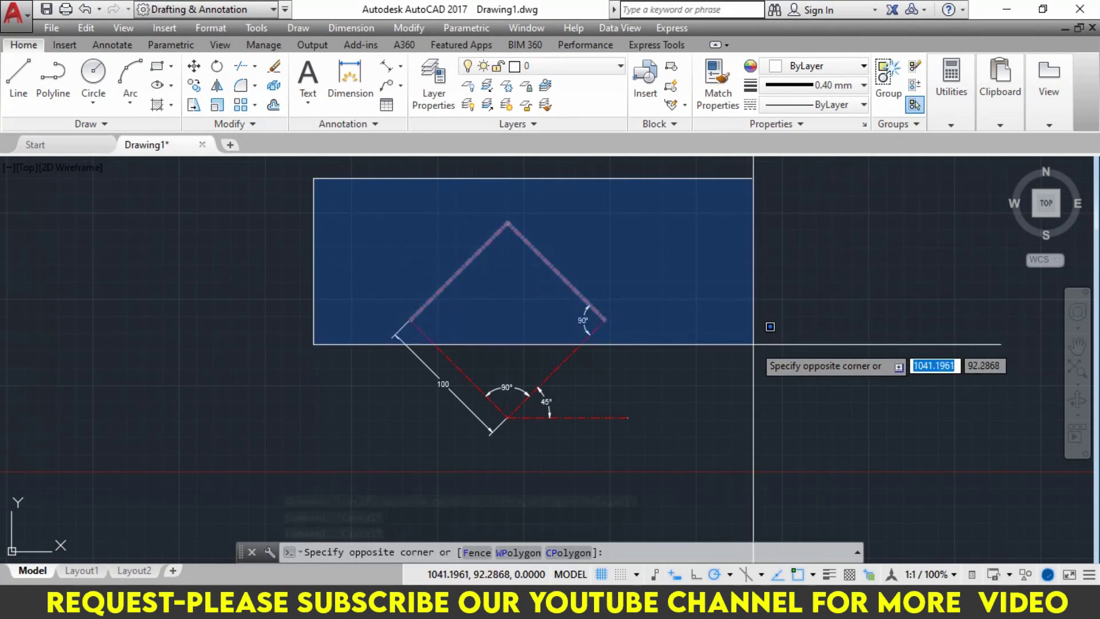
key(Escape)
key(Escape)
key(Escape)
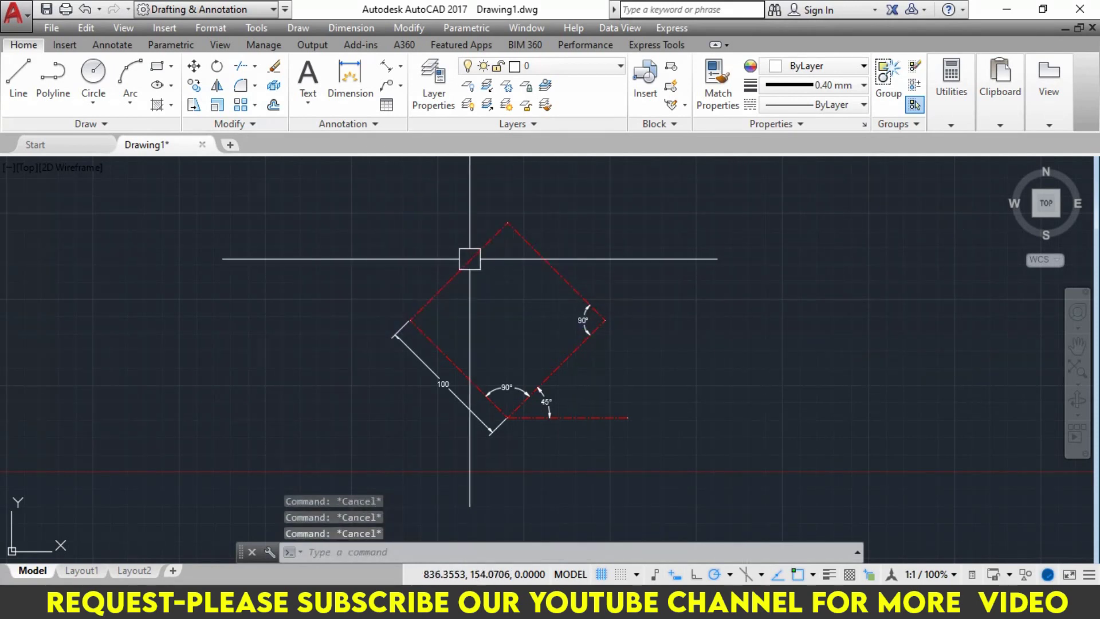
click(468, 258)
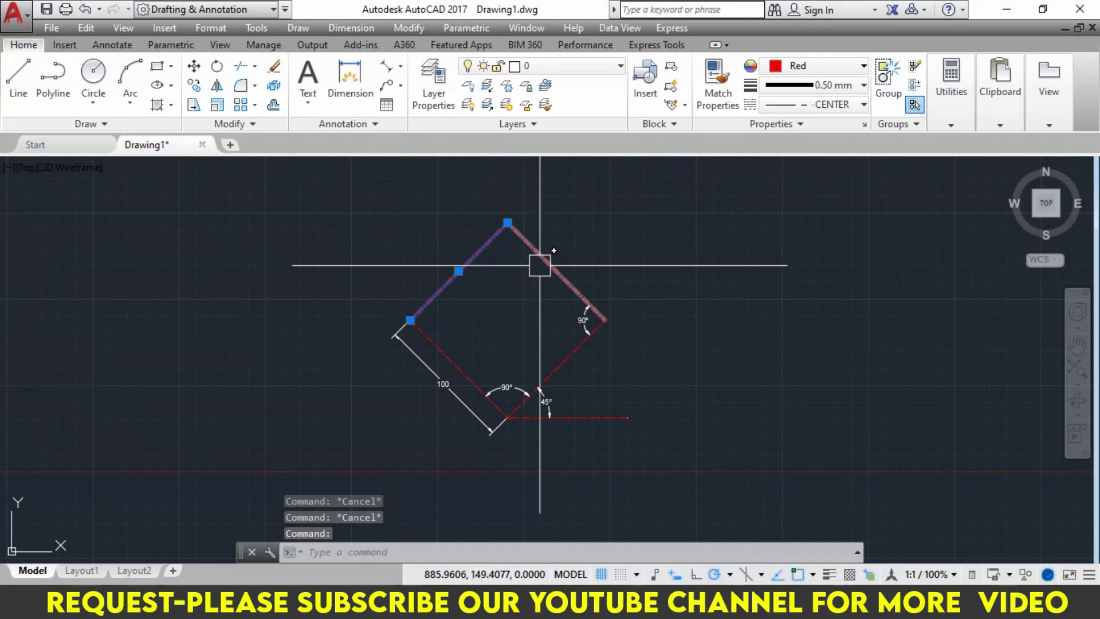
click(556, 270)
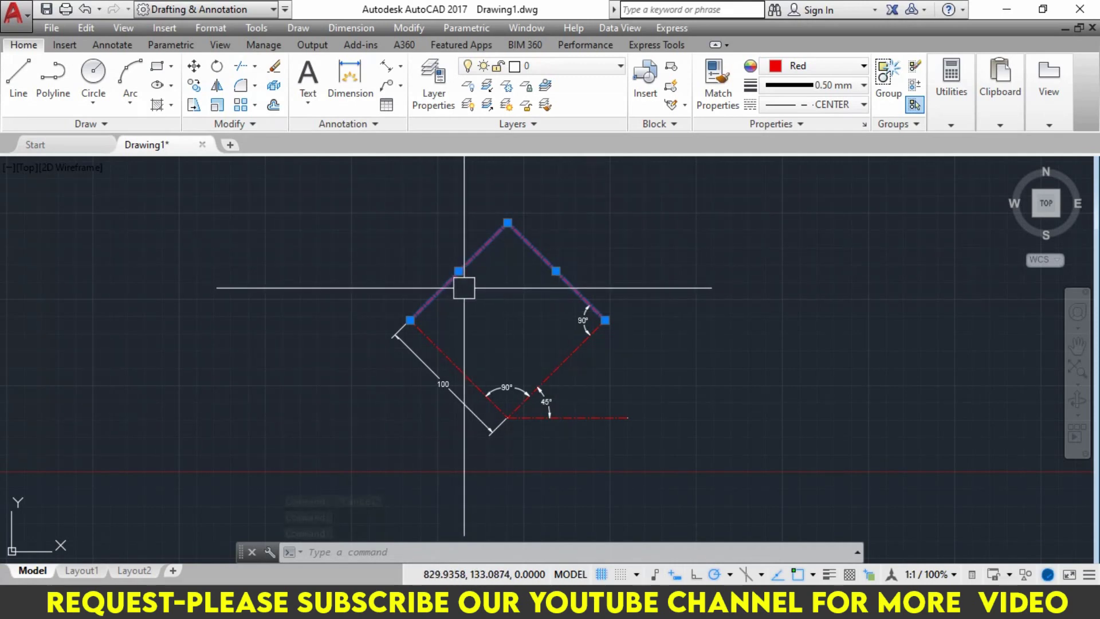
key(Escape)
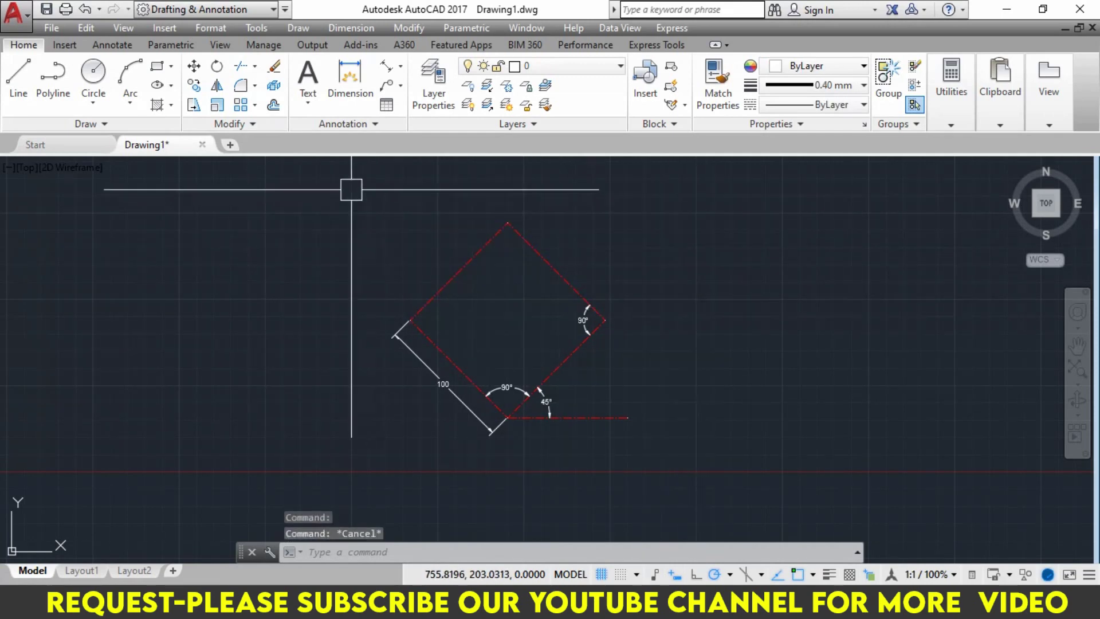
click(285, 178)
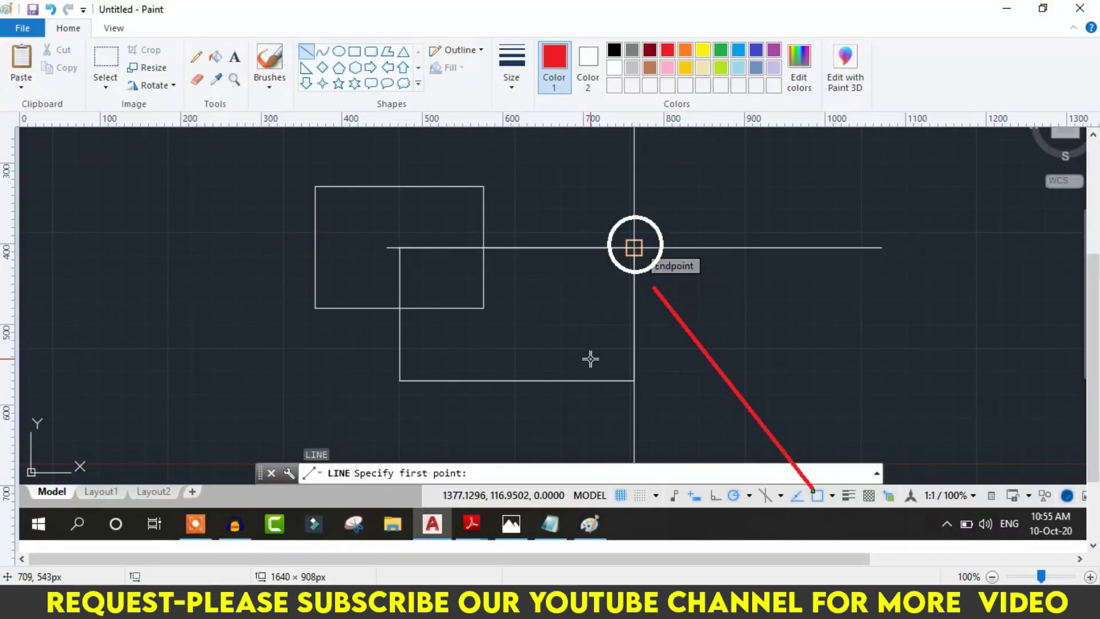
Paste the drawing screenshot and trace the diamond's upper-right edge with a white pencil
key(ctrl+v)
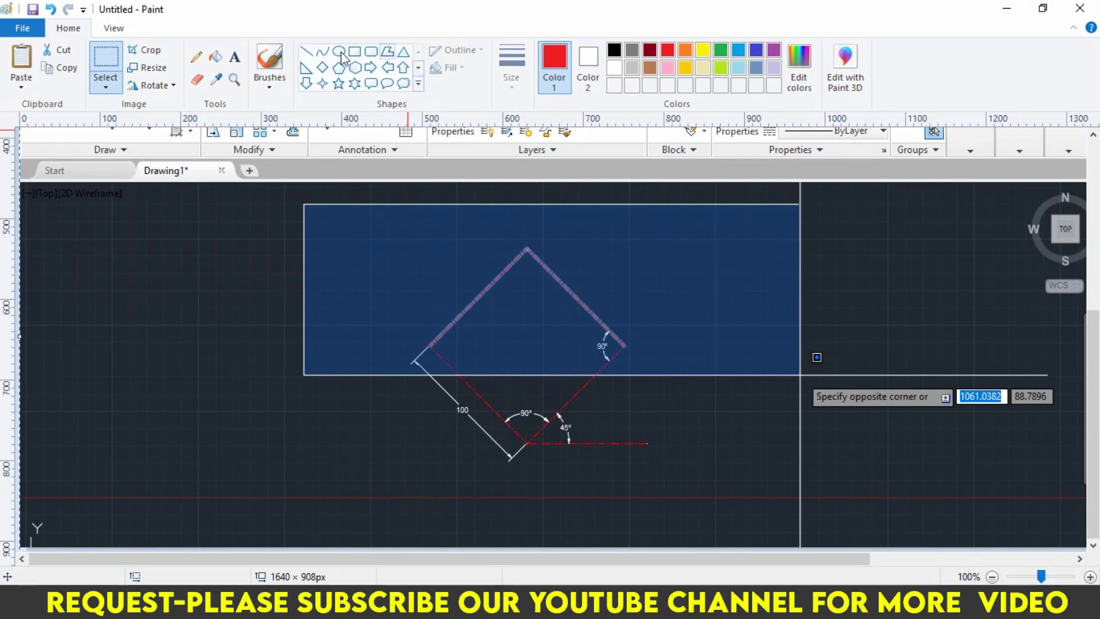
click(197, 56)
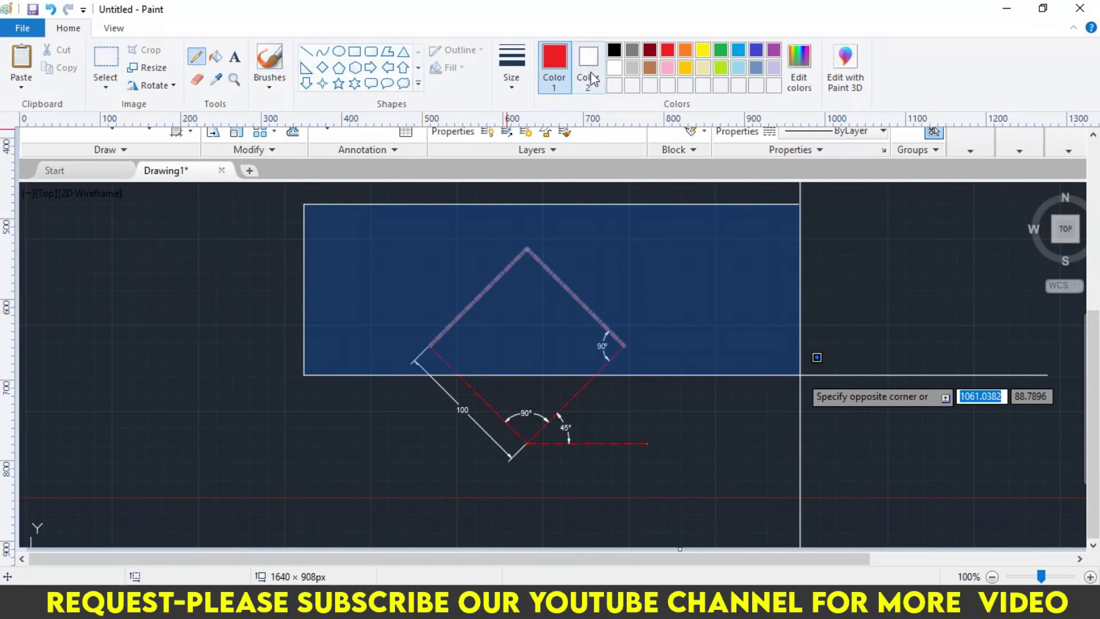
click(614, 69)
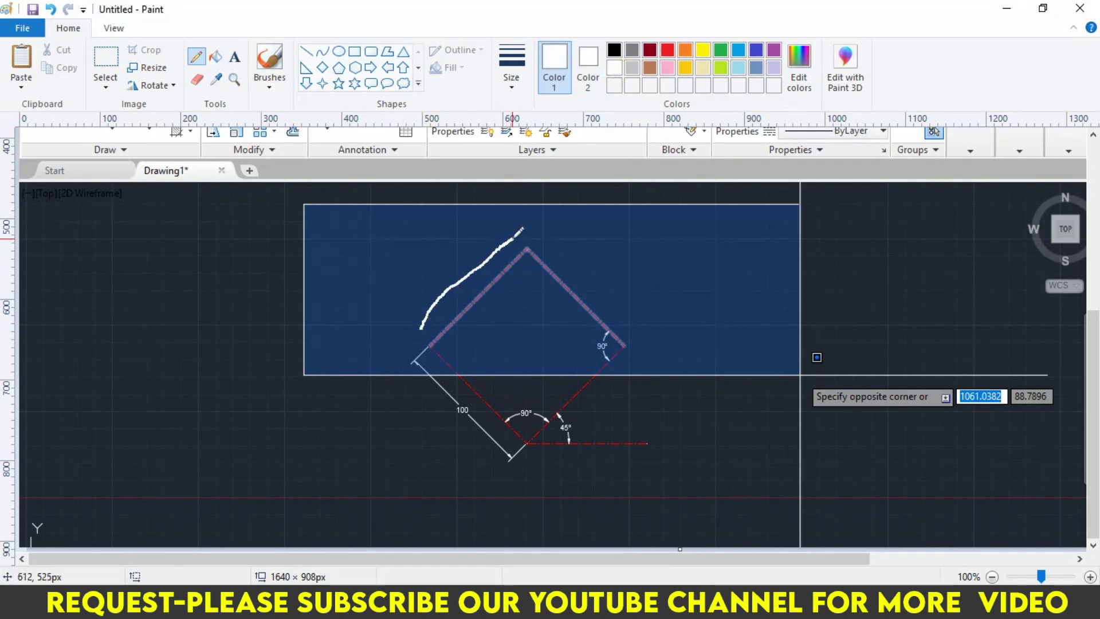
drag(541, 235, 617, 311)
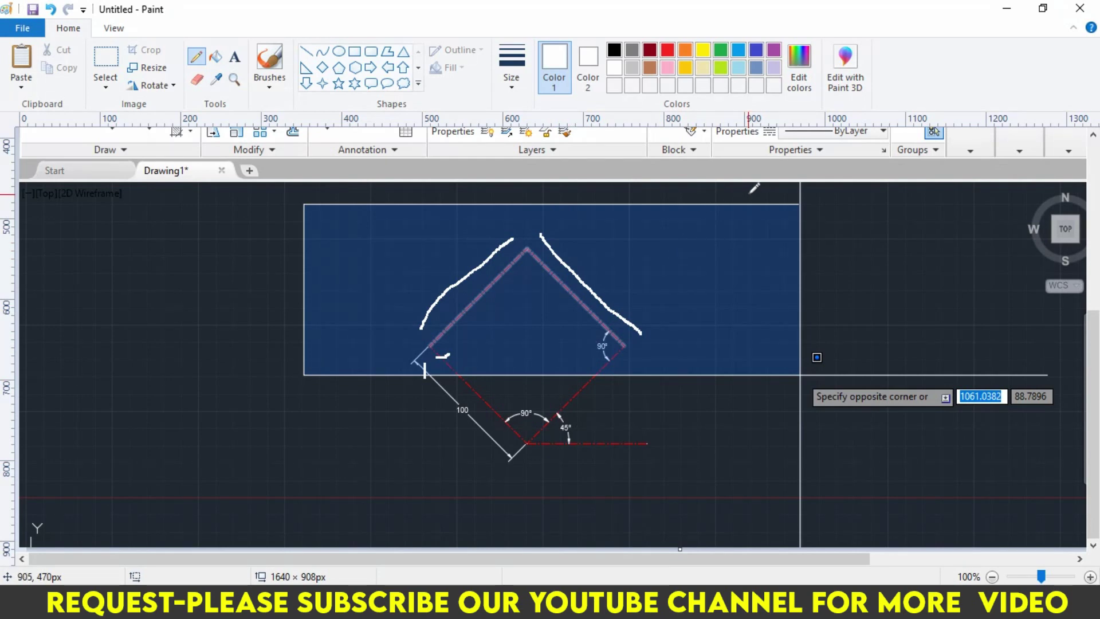
Draw three white rectangles, including a box around the diamond's top half
click(354, 51)
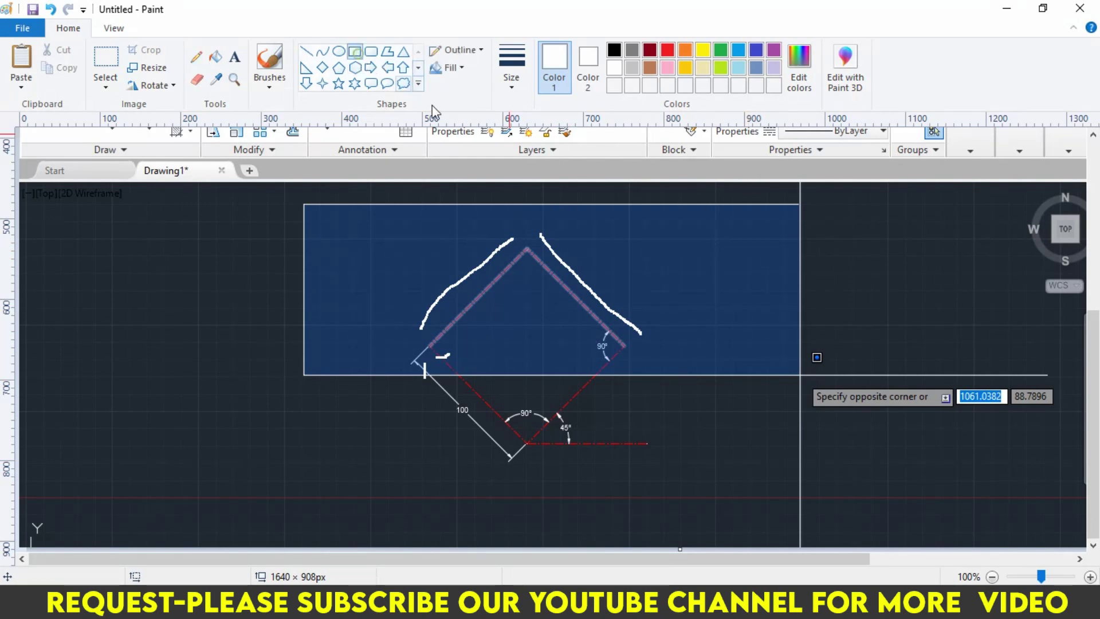
mouse_move(734, 190)
mouse_down()
mouse_move(471, 517)
mouse_move(722, 255)
mouse_move(712, 530)
mouse_up()
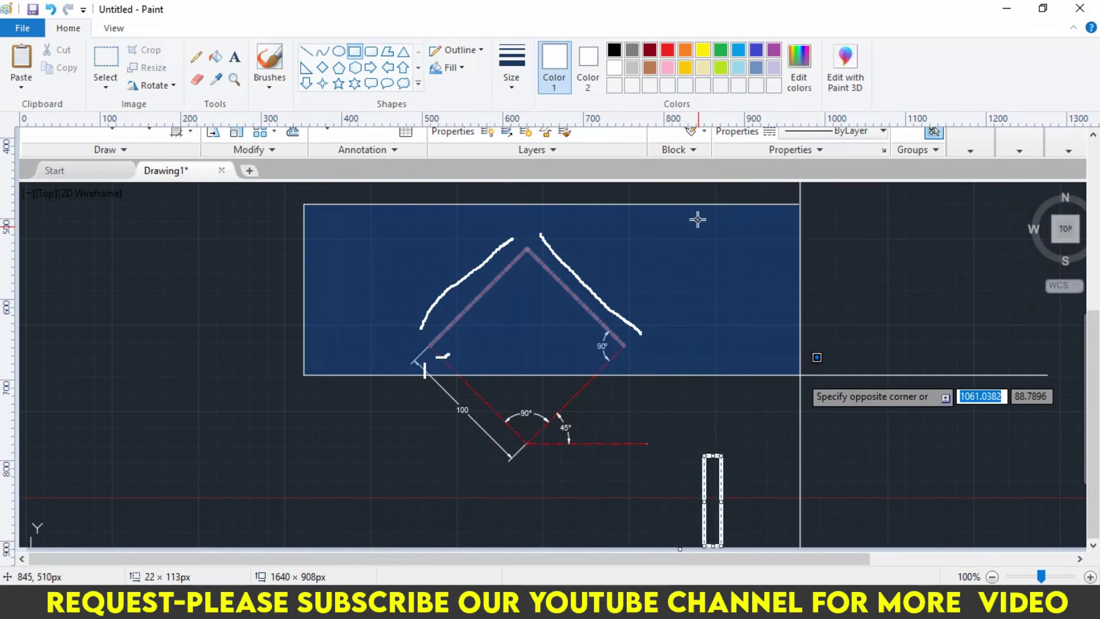
mouse_move(701, 190)
mouse_down()
mouse_move(762, 374)
mouse_move(705, 413)
mouse_up()
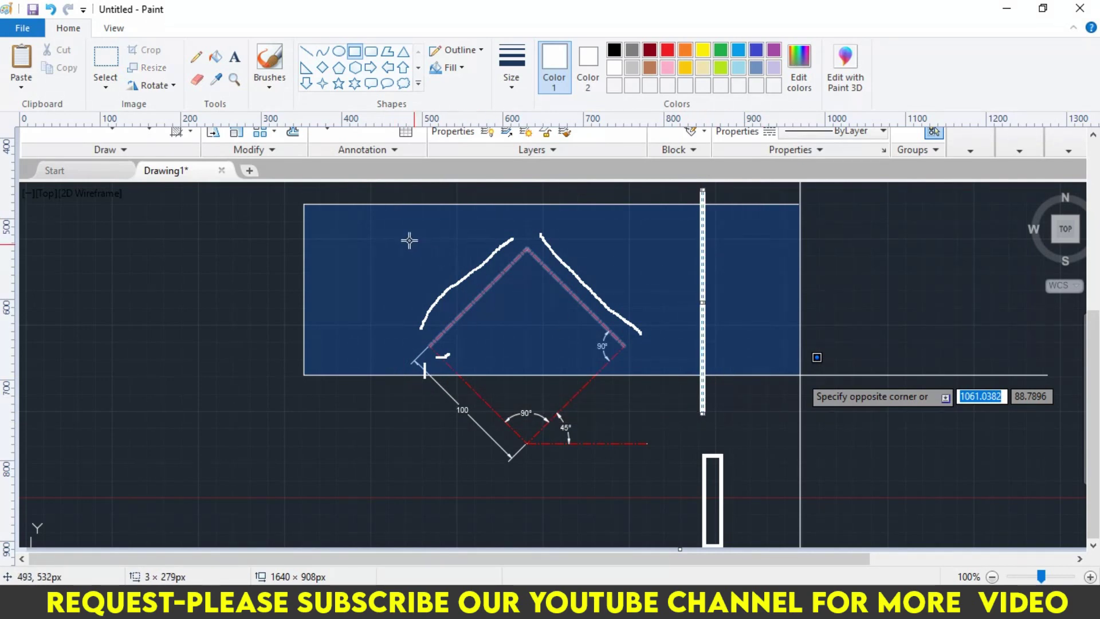
drag(349, 194, 692, 393)
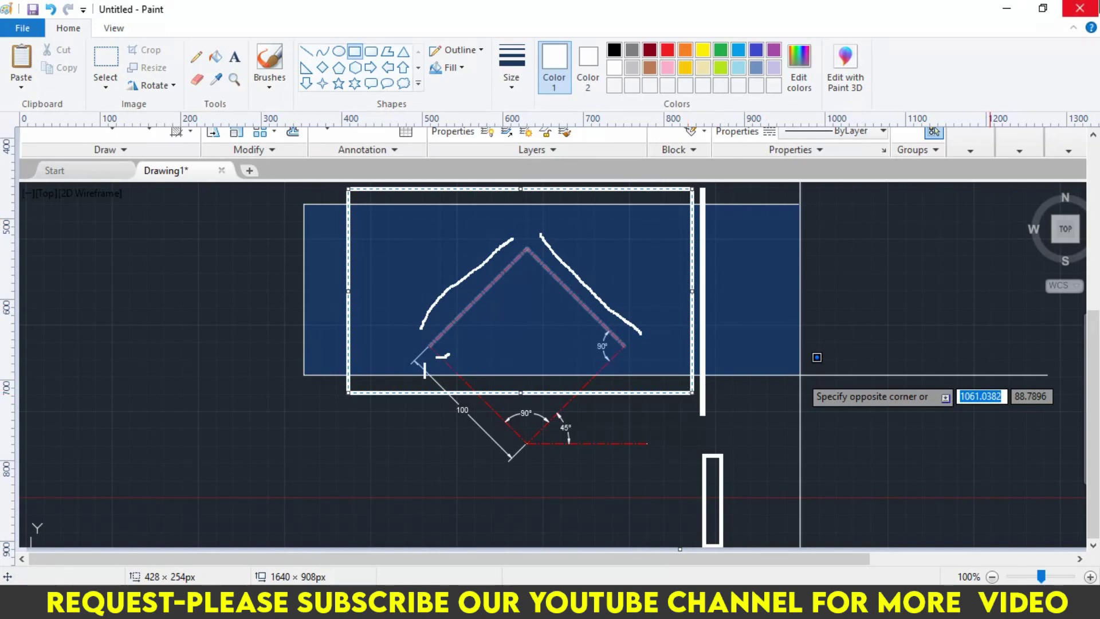
Close Paint without saving the image
click(1080, 8)
click(640, 302)
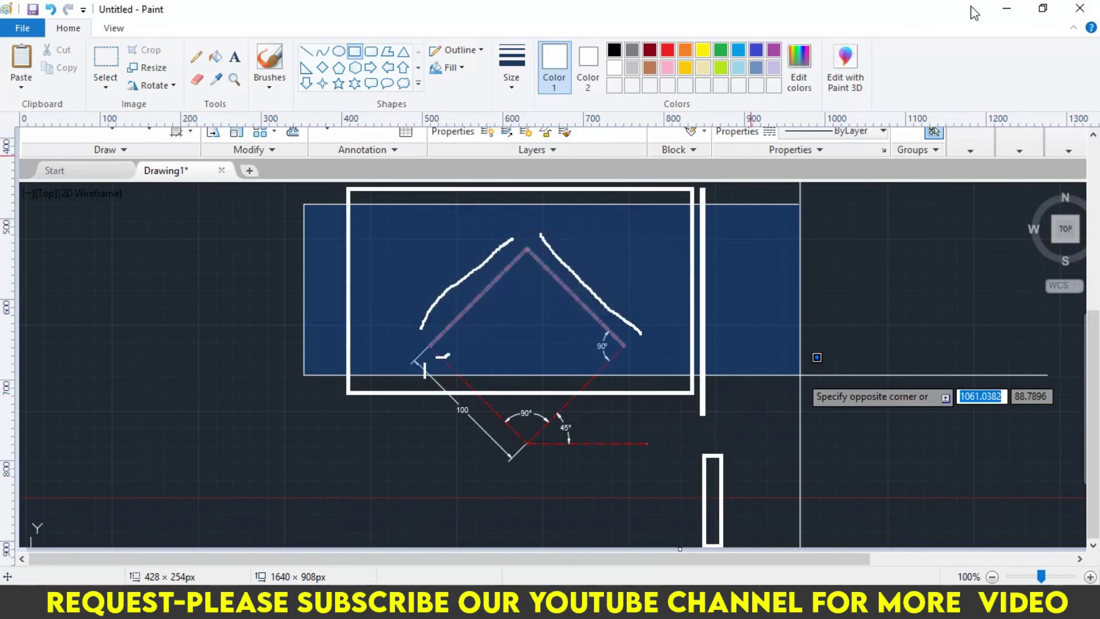
click(1007, 8)
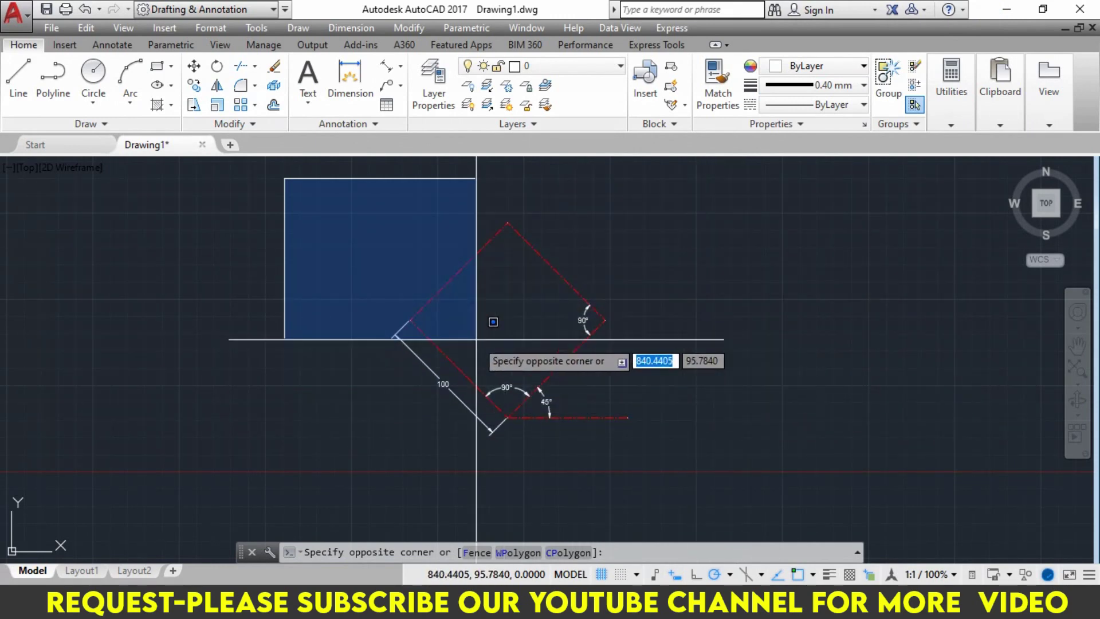
click(498, 353)
click(487, 184)
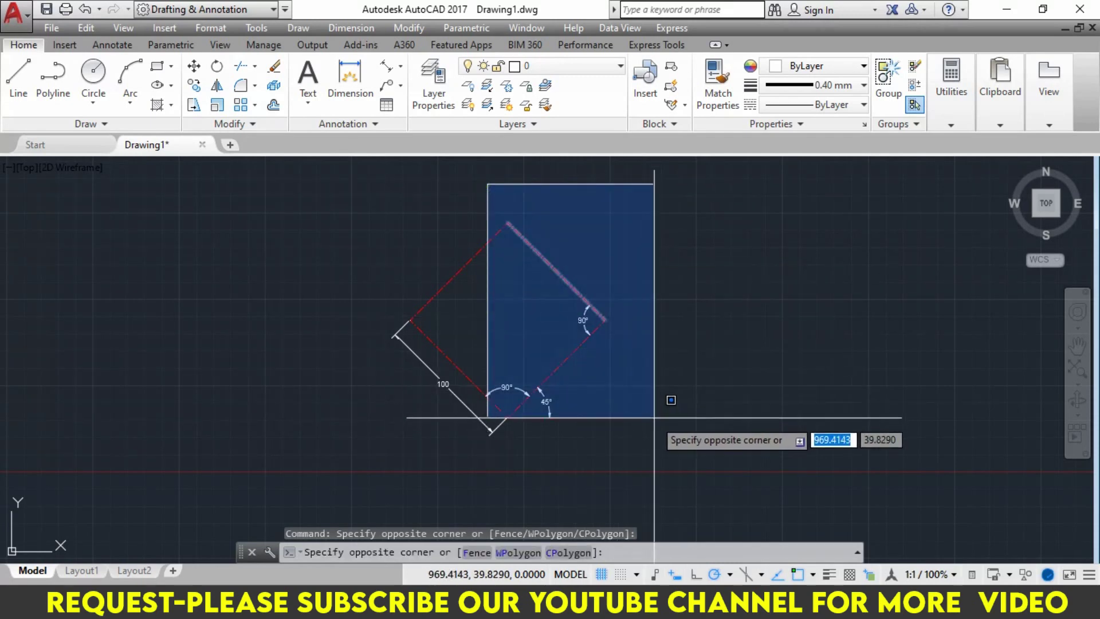
click(677, 414)
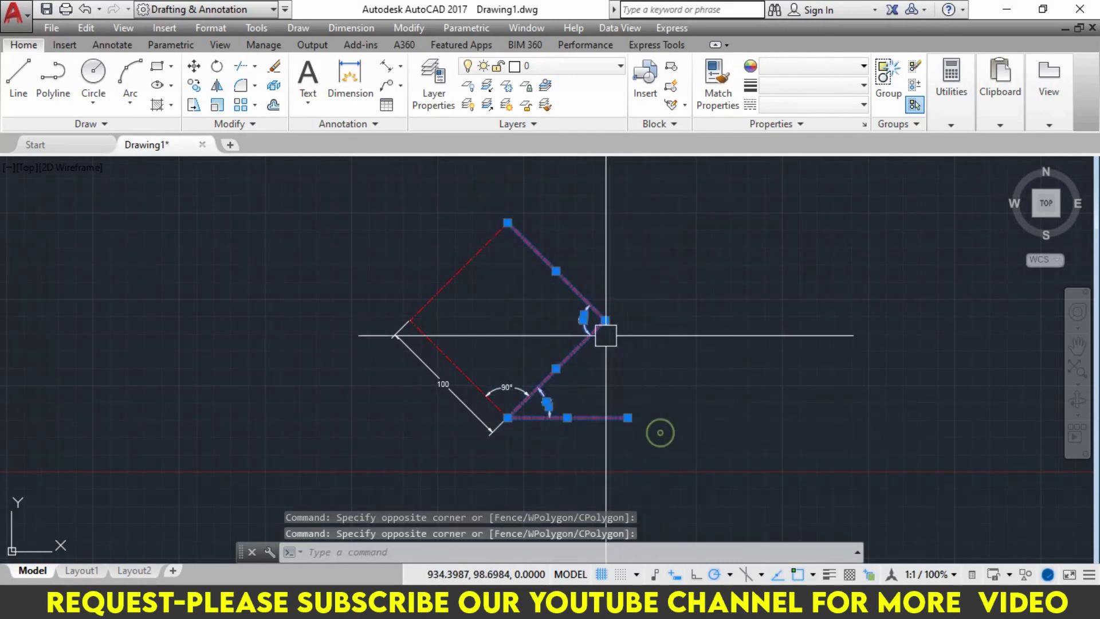
scroll(608, 315, up, 4)
scroll(516, 320, down, 2)
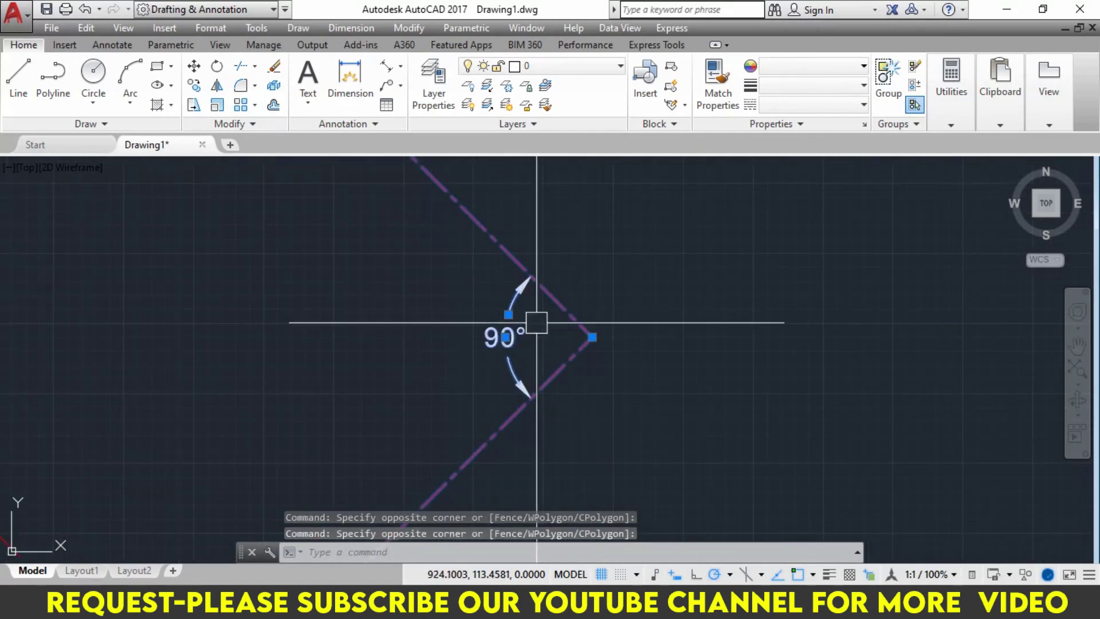
scroll(570, 324, down, 1)
scroll(571, 324, down, 1)
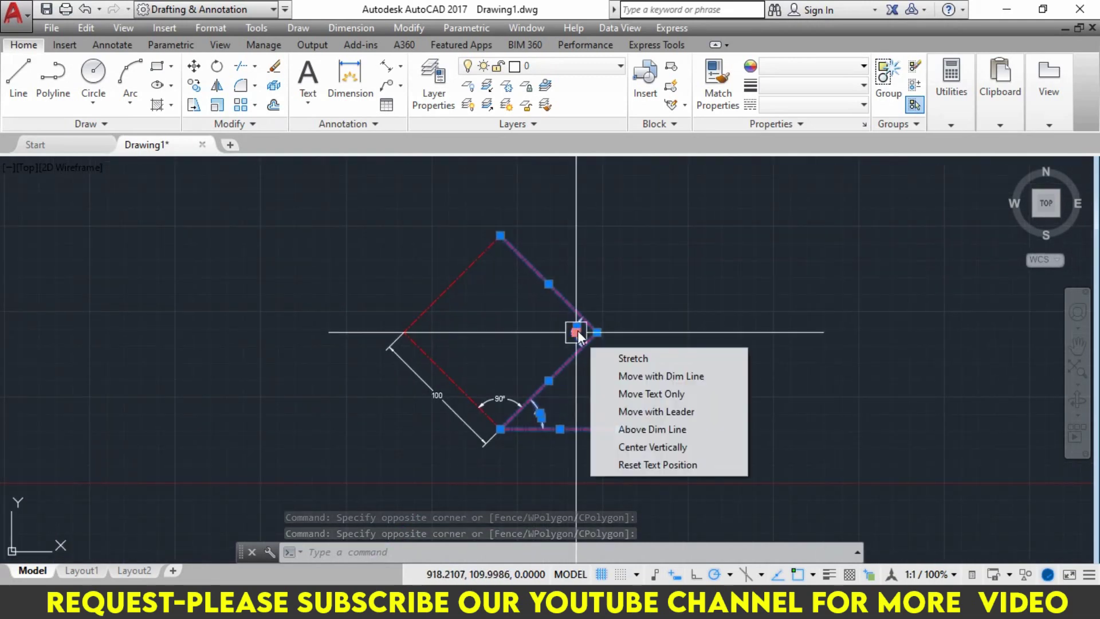
key(Escape)
key(Escape)
key(Escape)
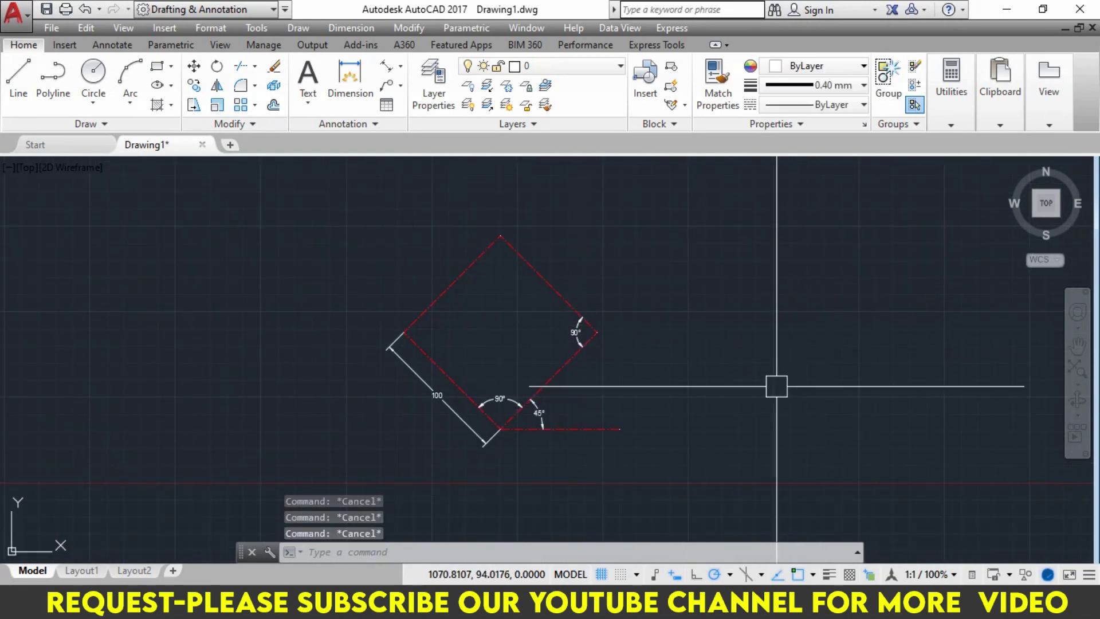
middle_drag(653, 459, 666, 462)
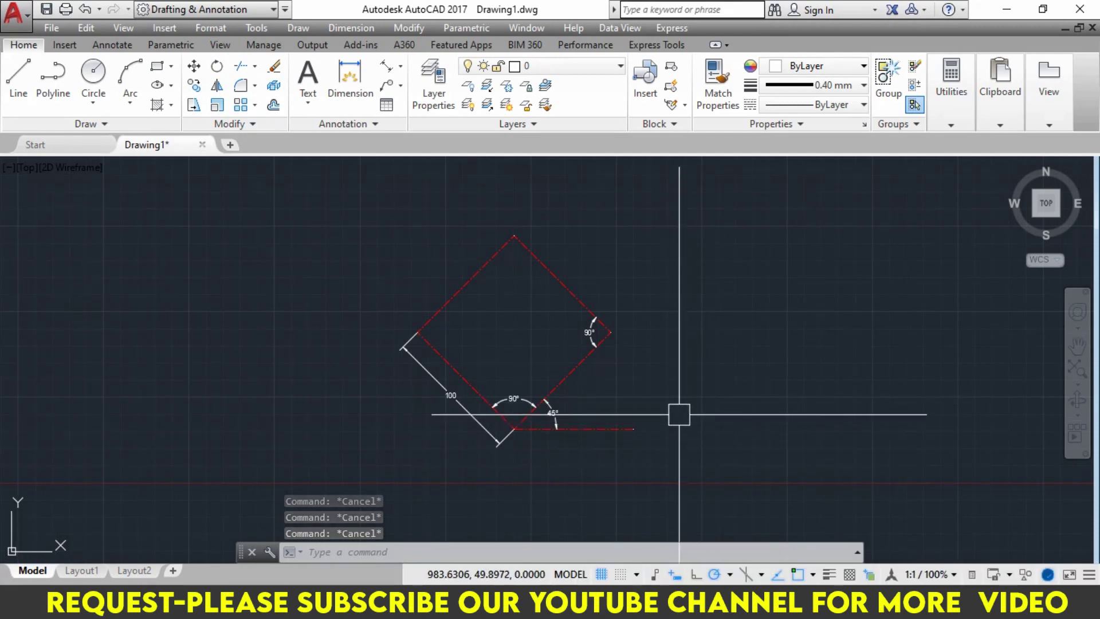
text(SE)
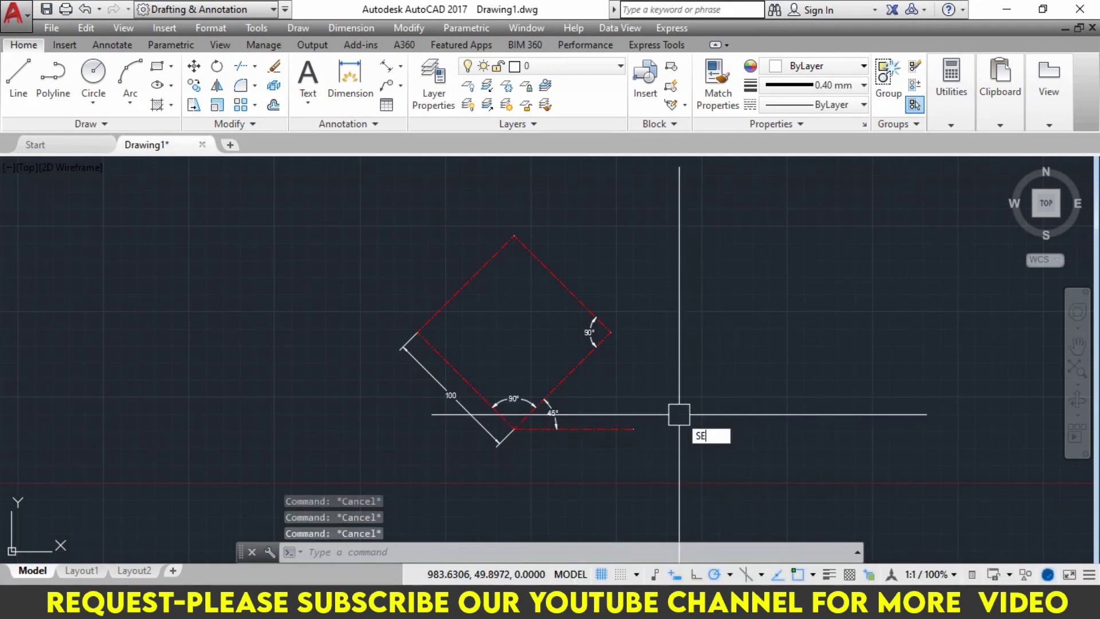
text(L)
click(720, 452)
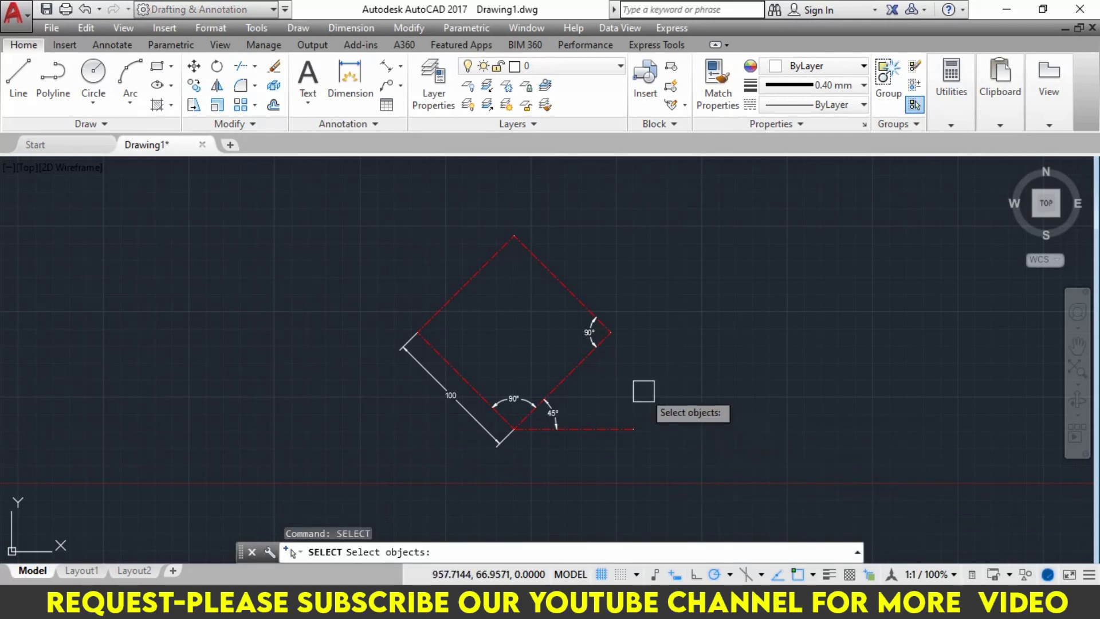
click(570, 369)
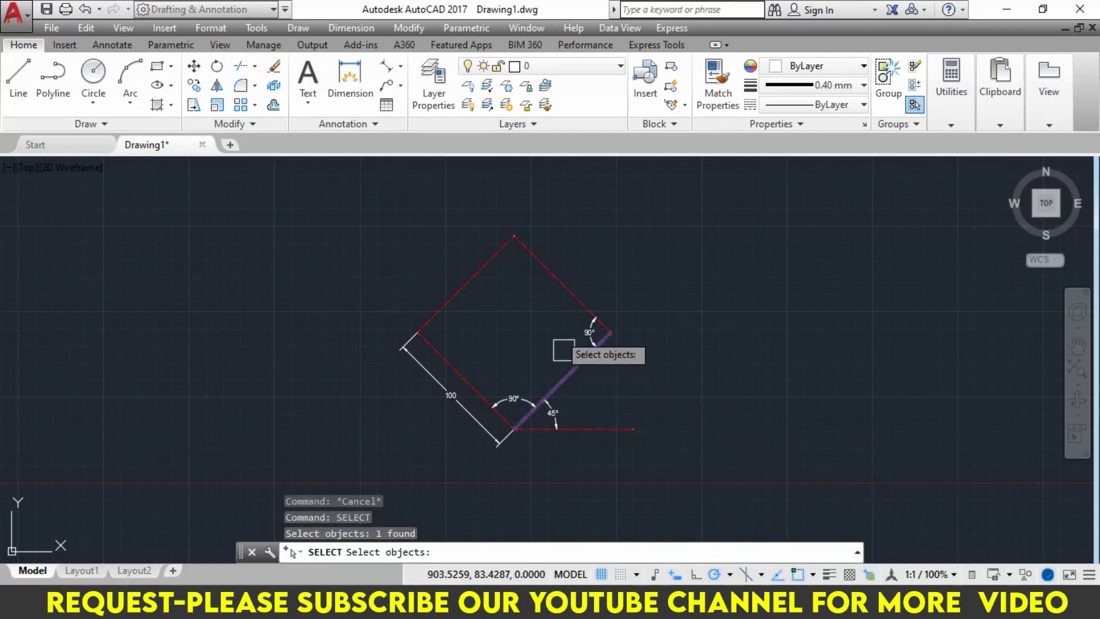
click(545, 267)
click(488, 263)
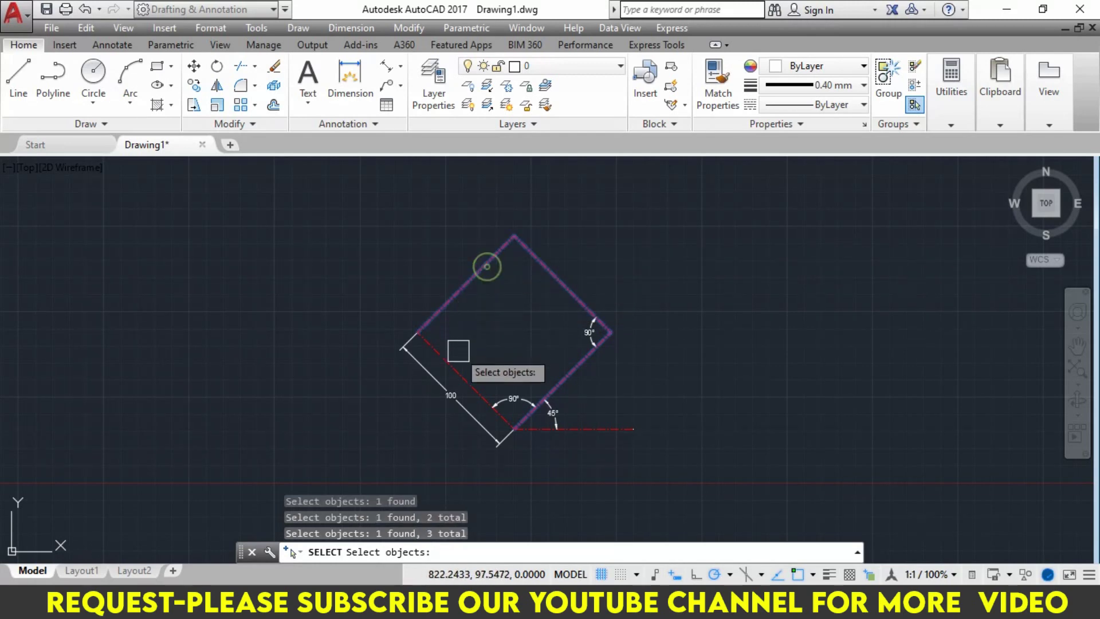
click(453, 365)
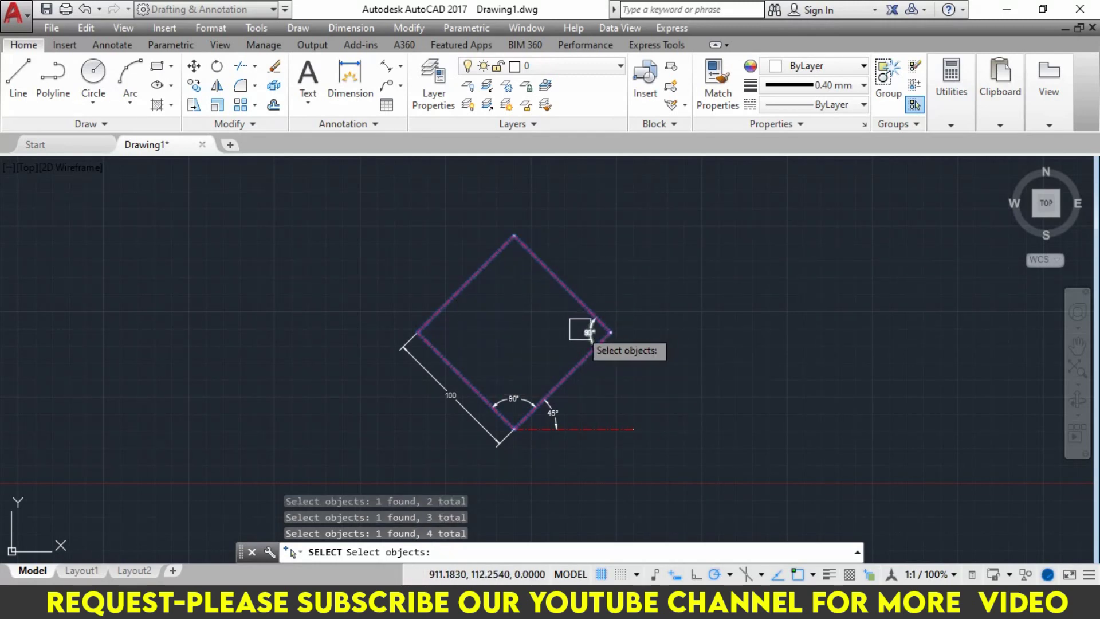
click(591, 330)
click(502, 388)
click(411, 374)
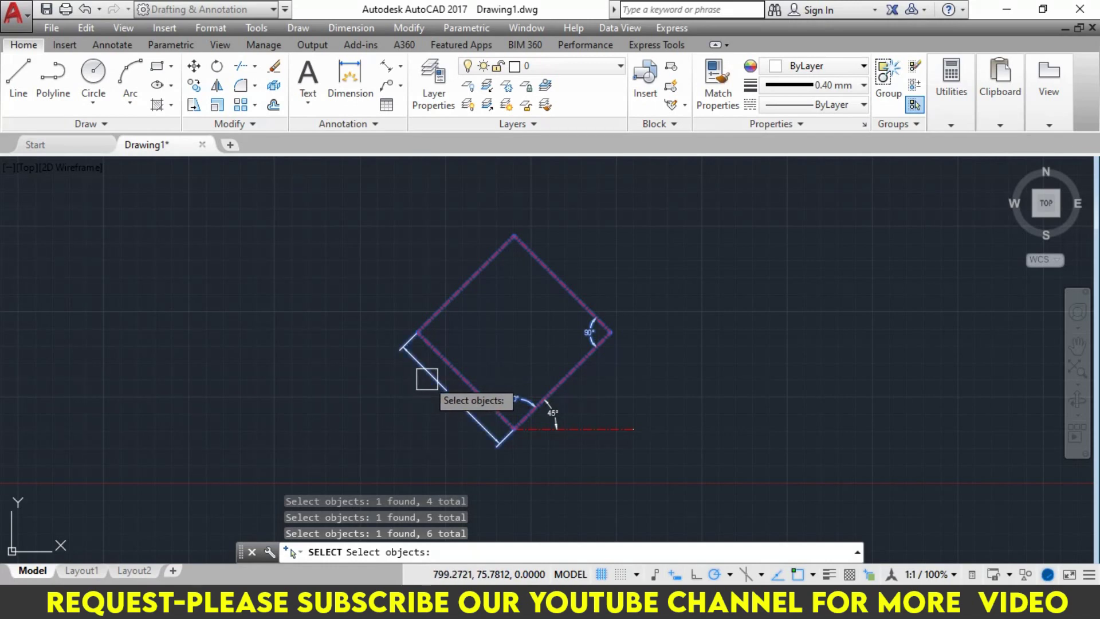
click(562, 414)
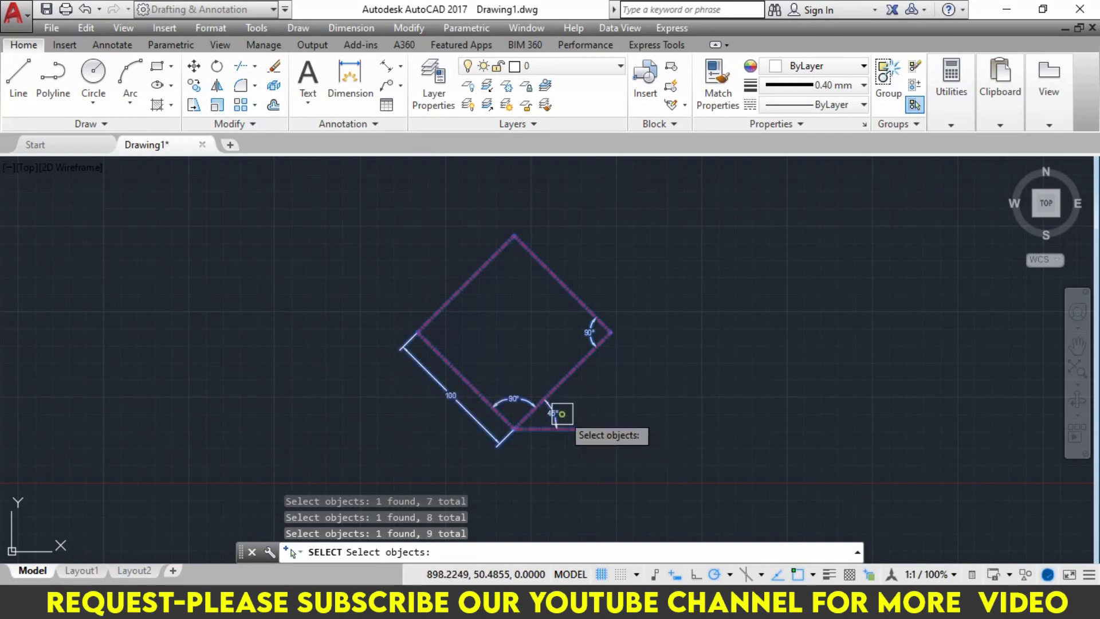
key(Escape)
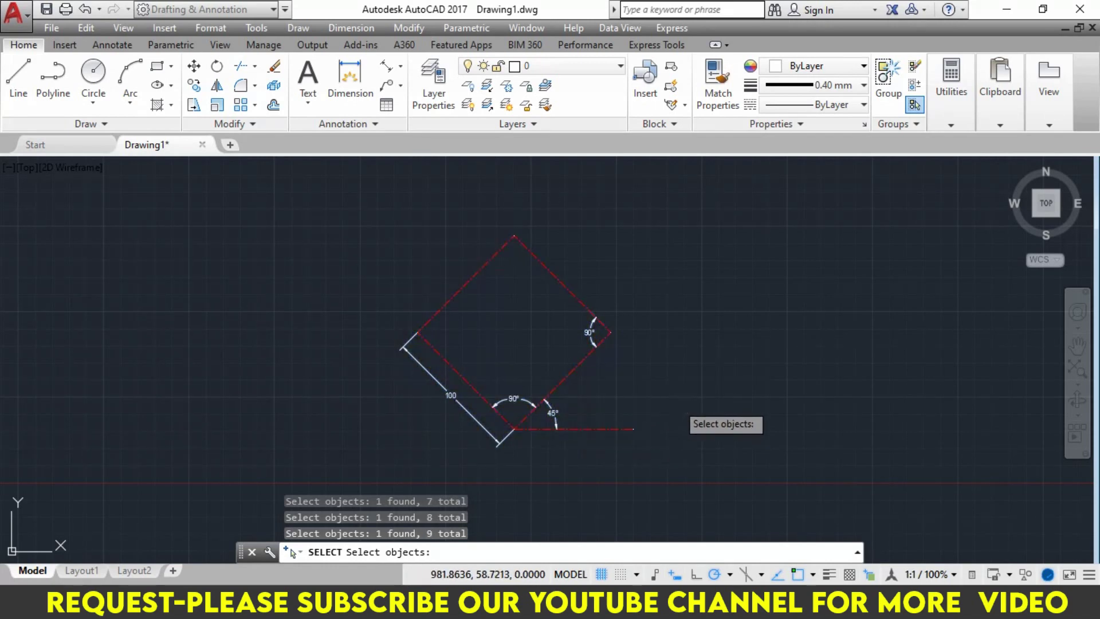
key(Escape)
key(Escape)
key(Escape)
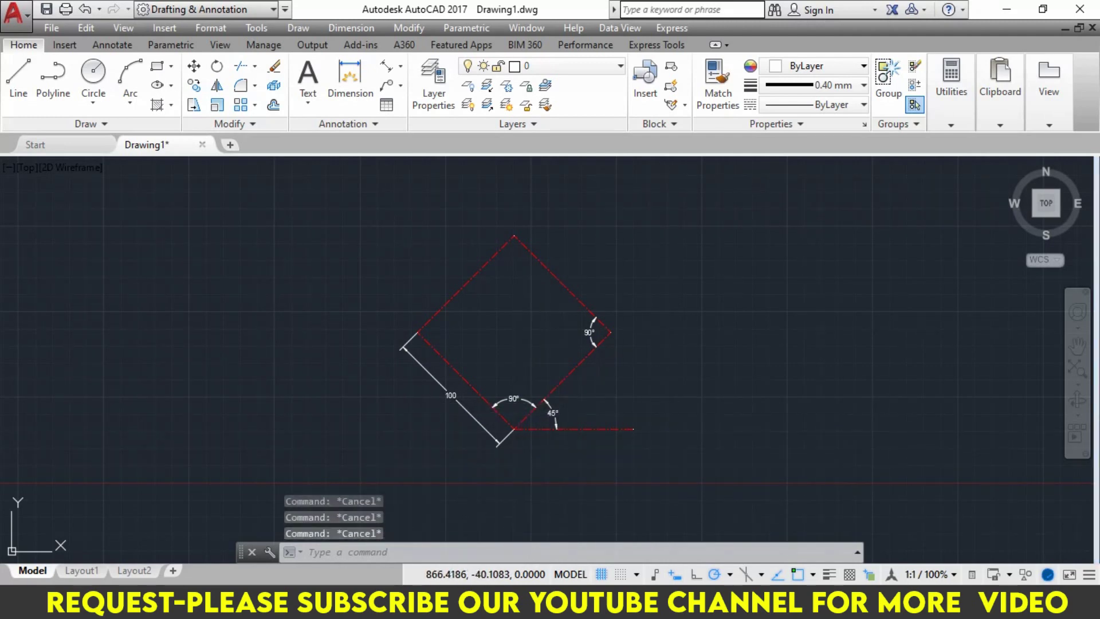
click(544, 508)
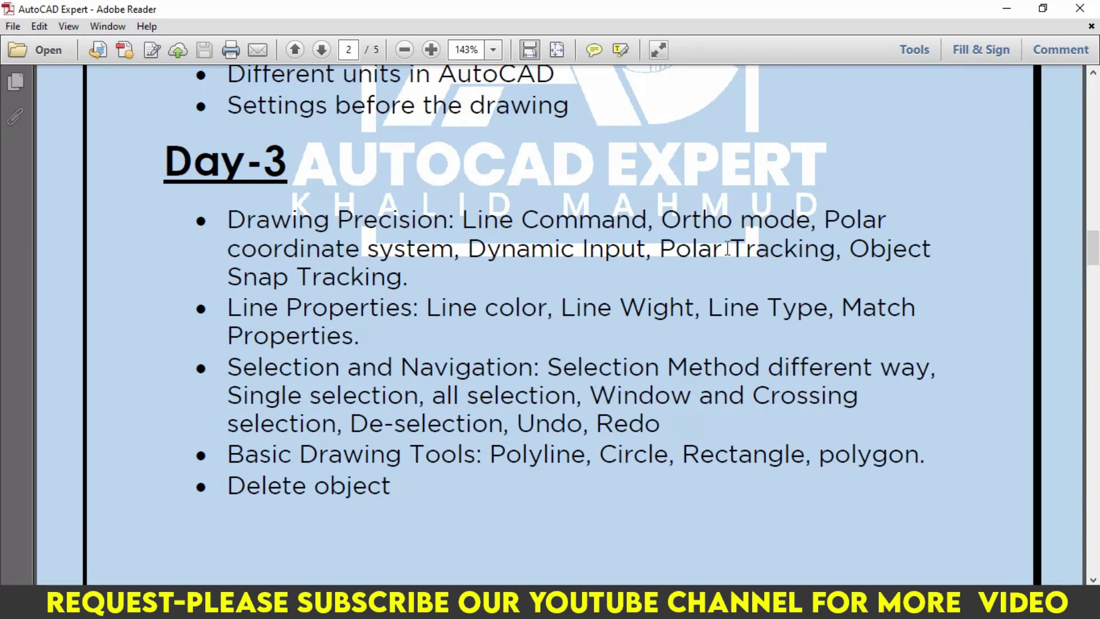
Minimize the course outline PDF and pan the AutoCAD drawing into view
click(993, 9)
middle_drag(503, 393, 494, 399)
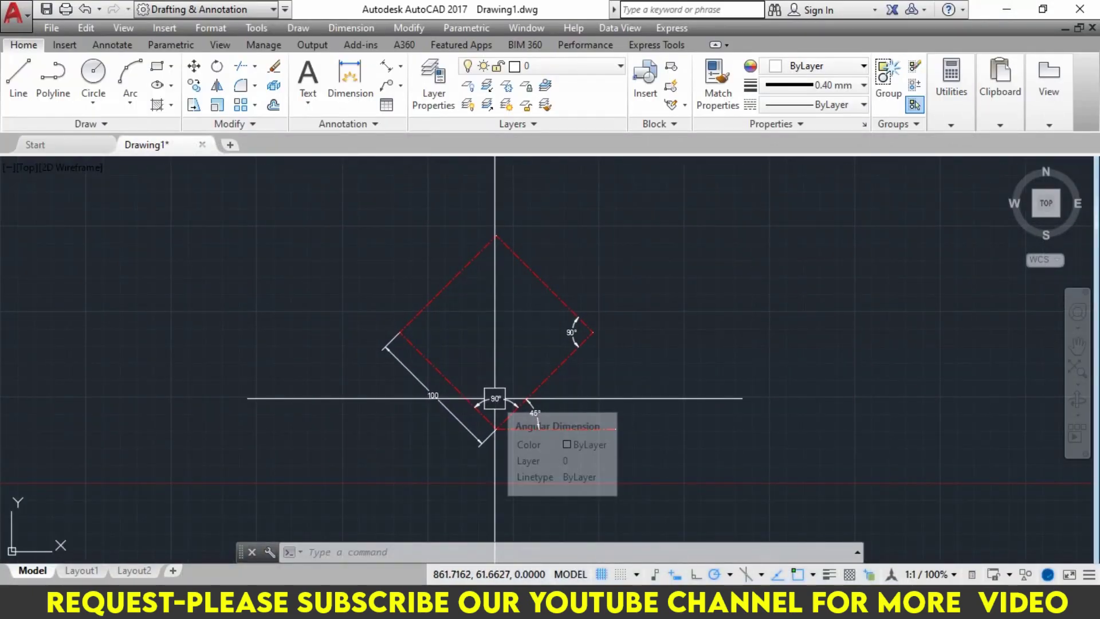
Window-select the rotated dashed square, base line and dimensions, and erase all nine objects
scroll(507, 373, down, 5)
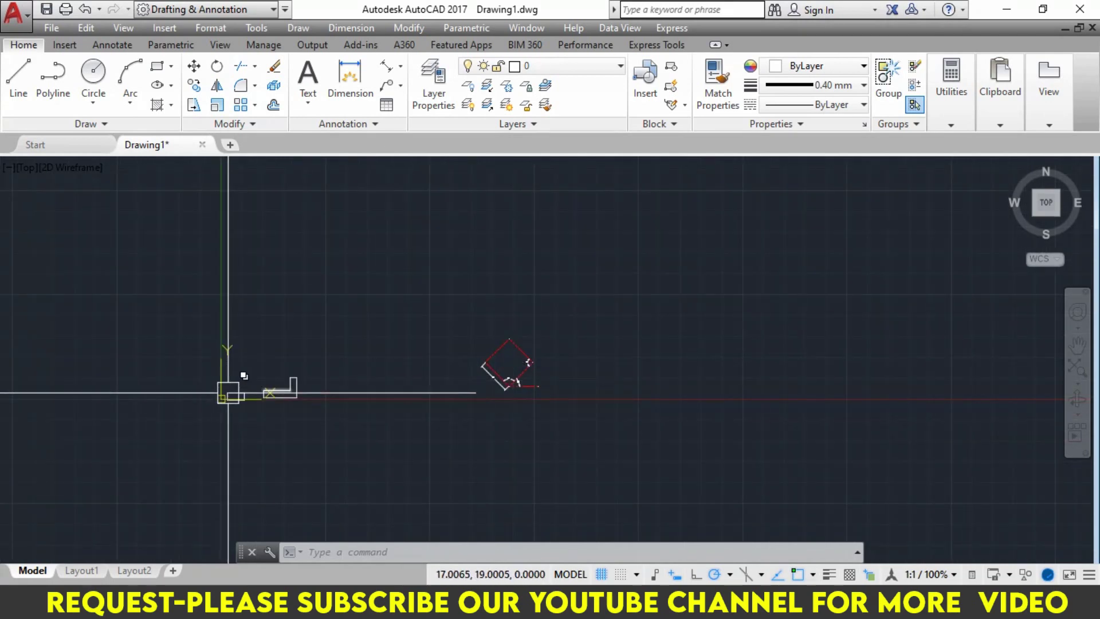
scroll(259, 391, up, 4)
drag(439, 394, 516, 392)
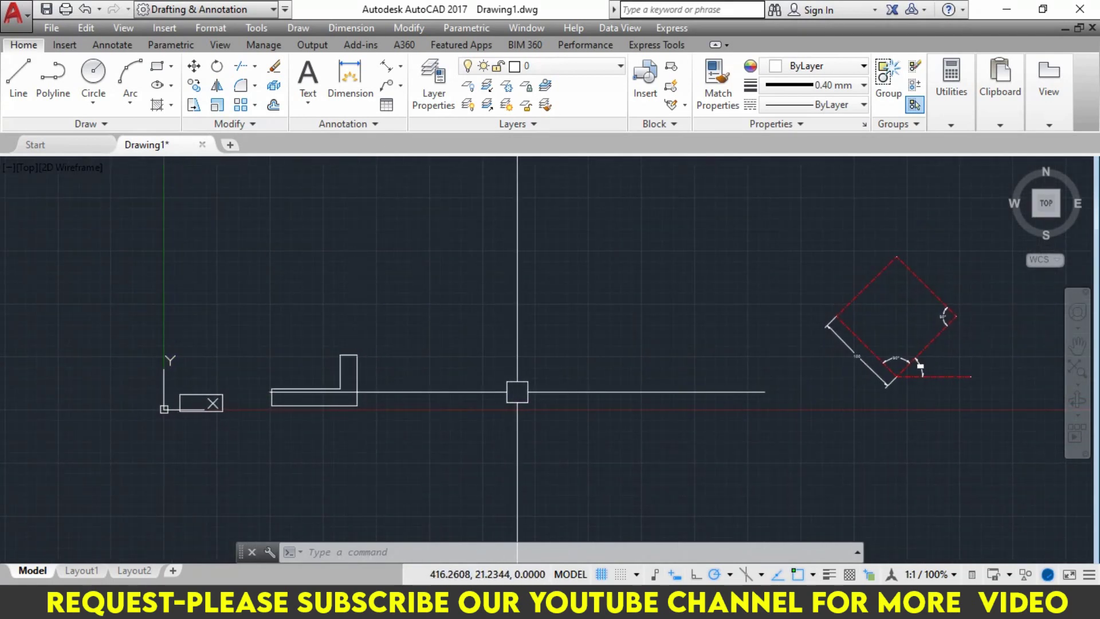
key(ctrl+a)
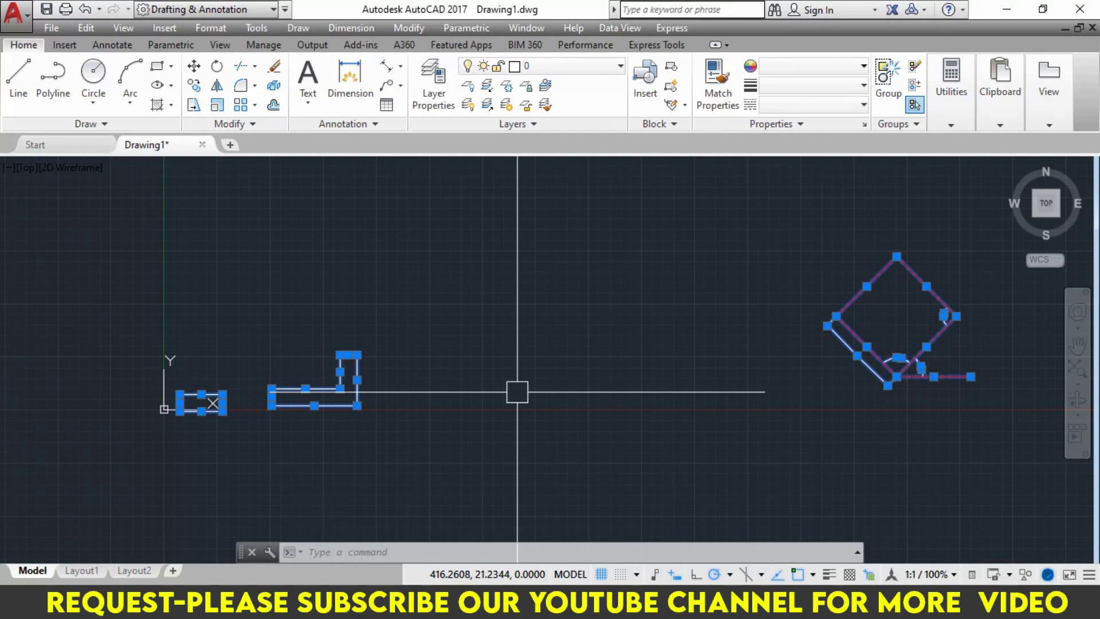
key(Escape)
key(Escape)
middle_drag(670, 385, 272, 395)
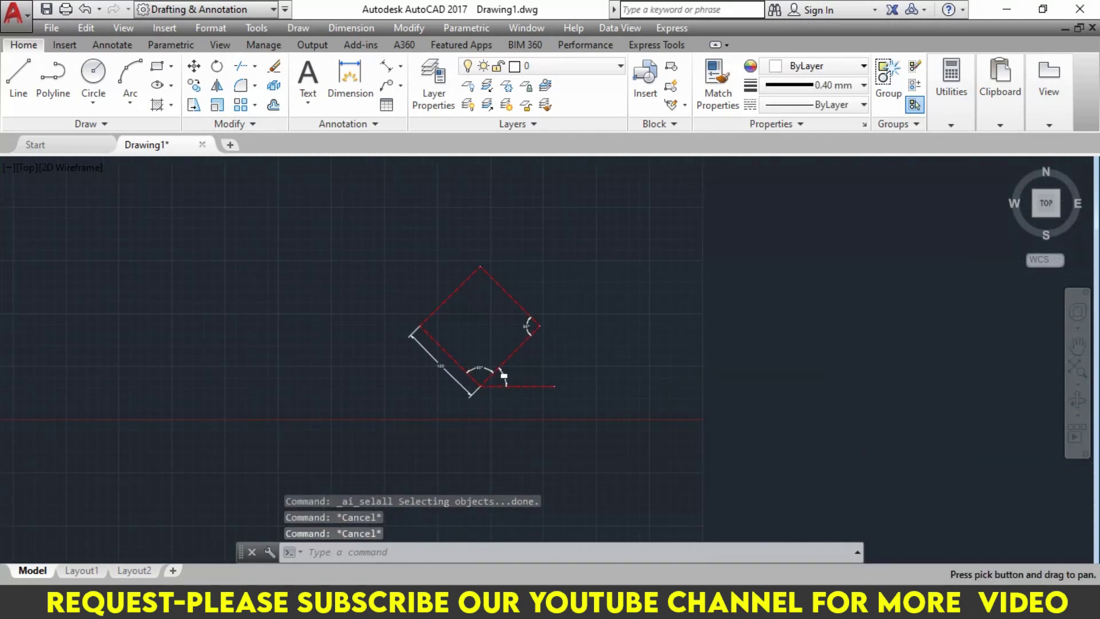
scroll(396, 344, up, 2)
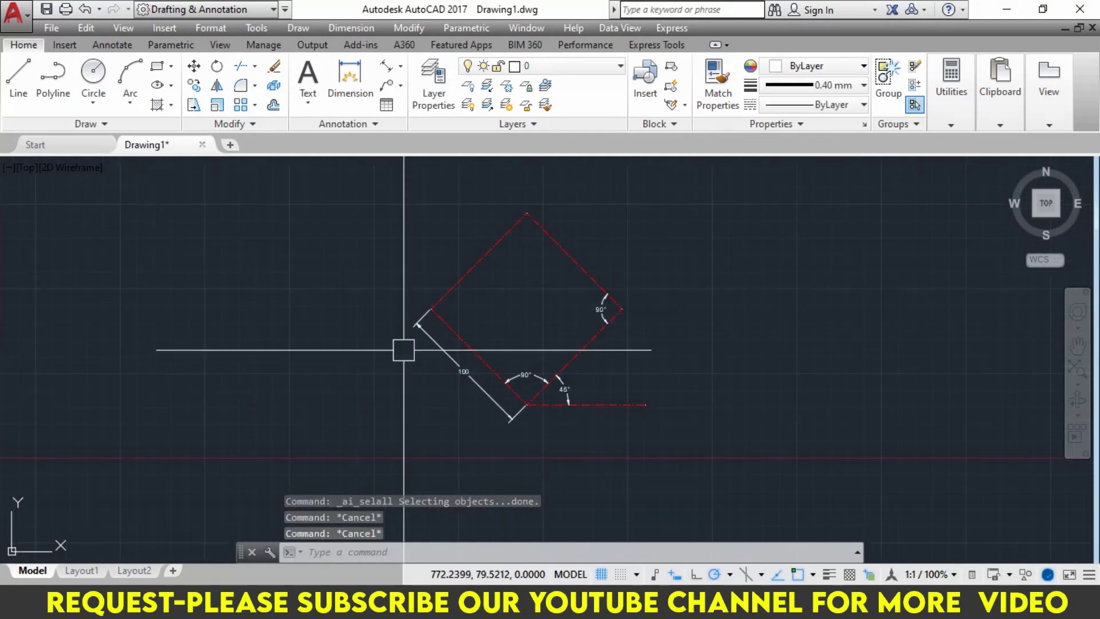
click(394, 190)
click(712, 488)
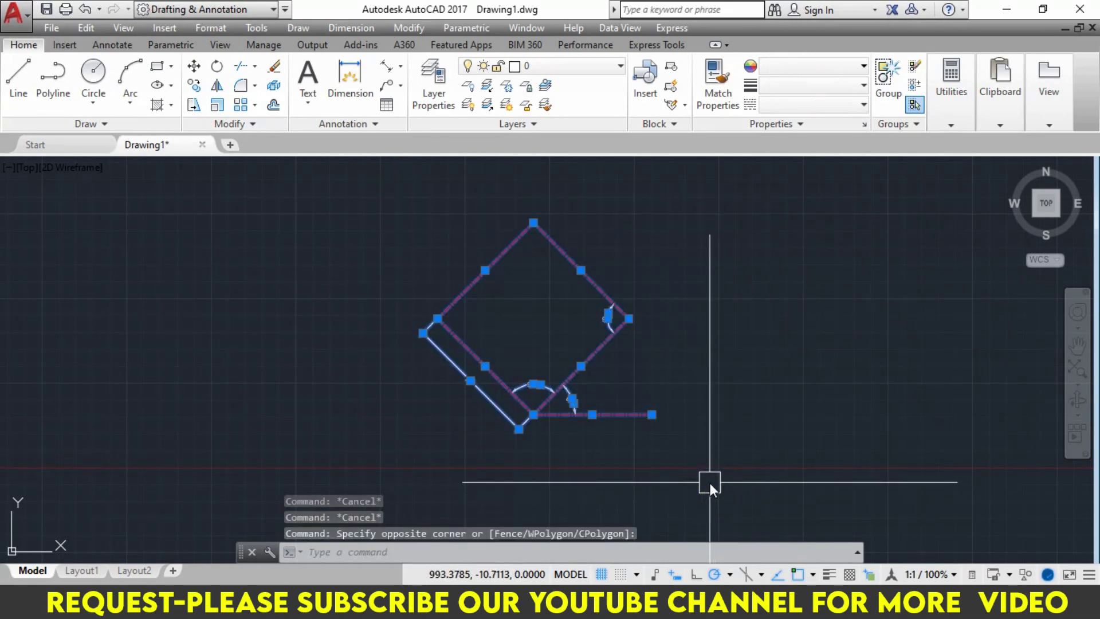
text(W)
key(Return)
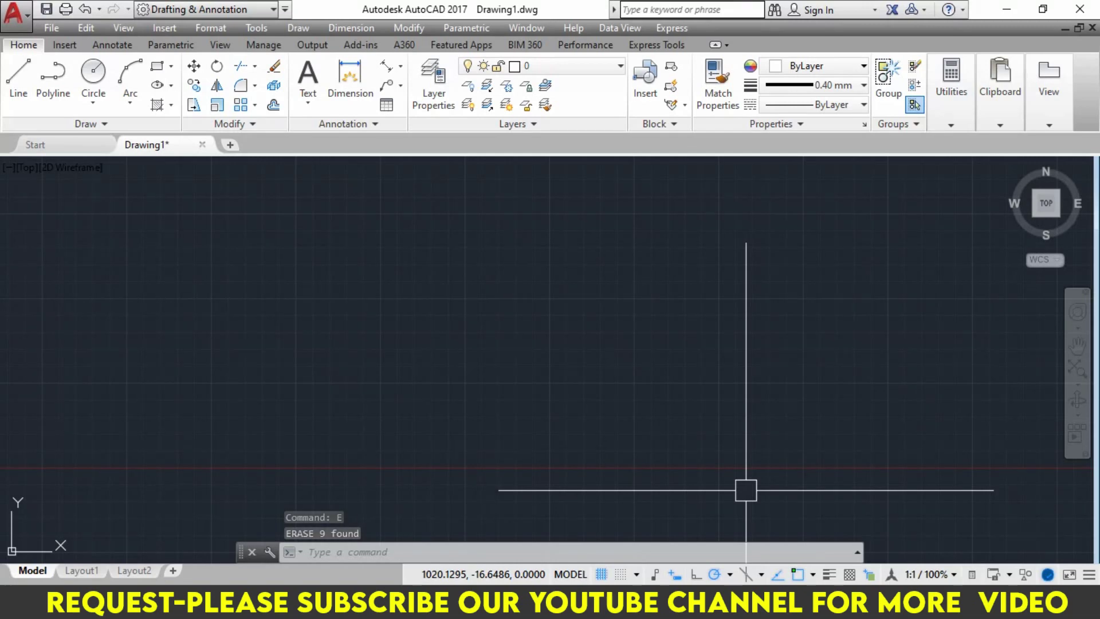
Undo the erase from the undo history list so the square returns
click(100, 10)
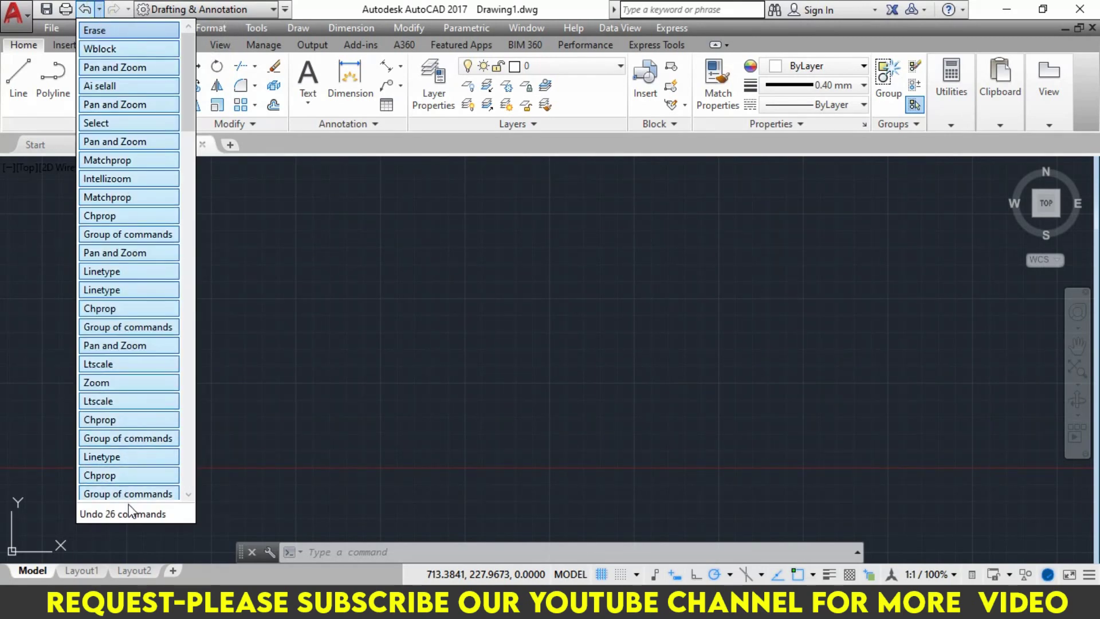
click(86, 17)
click(100, 10)
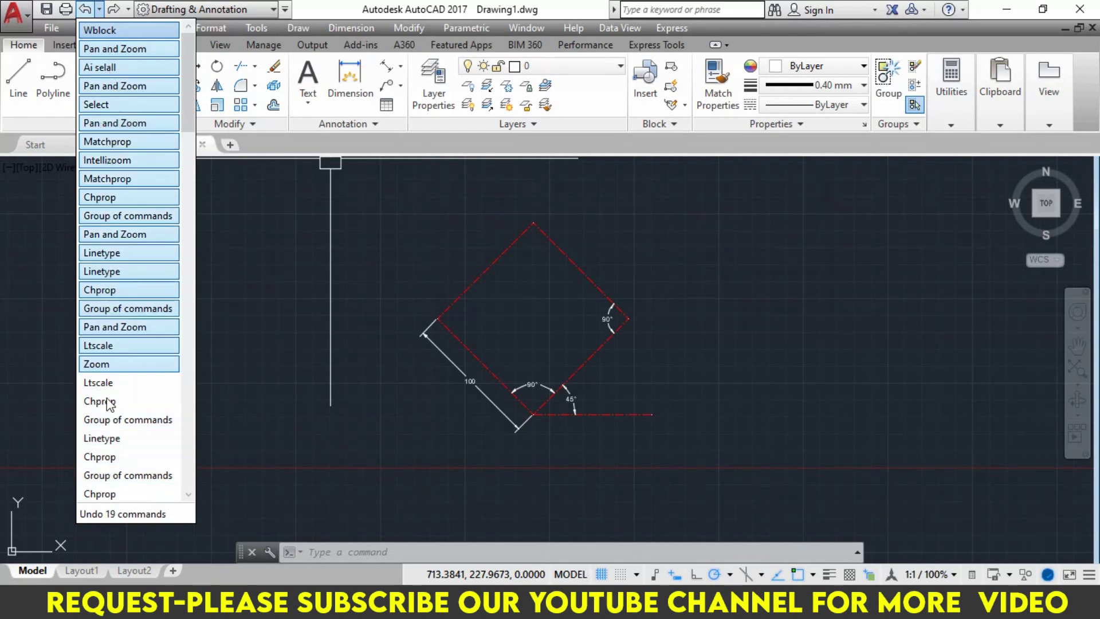
click(99, 10)
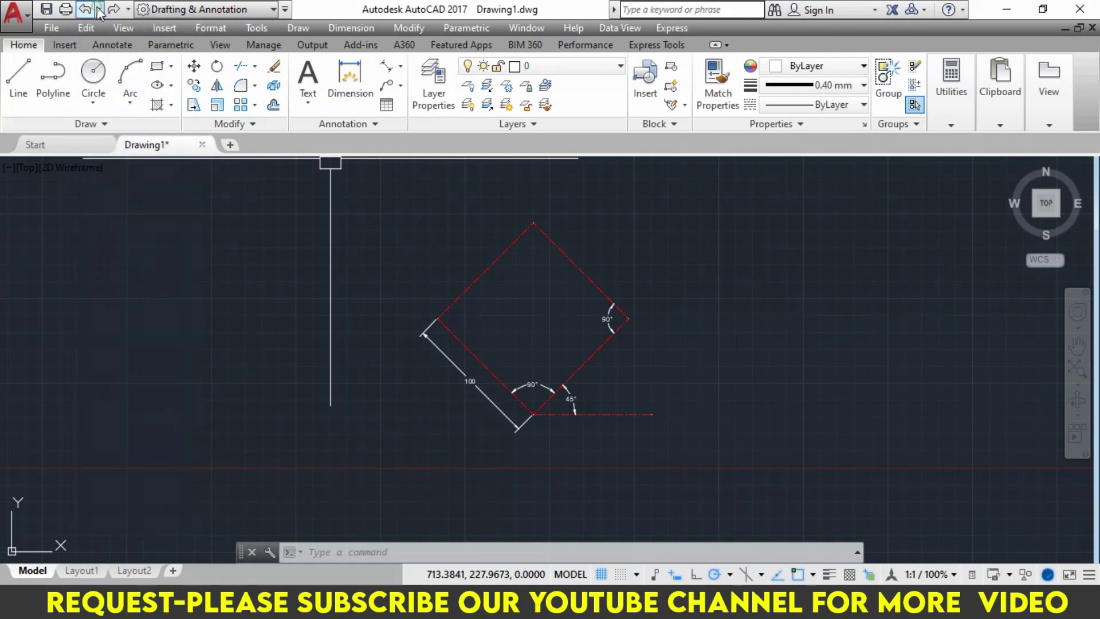
Step back through earlier changes, then redo to restore the red dashed lines
click(84, 11)
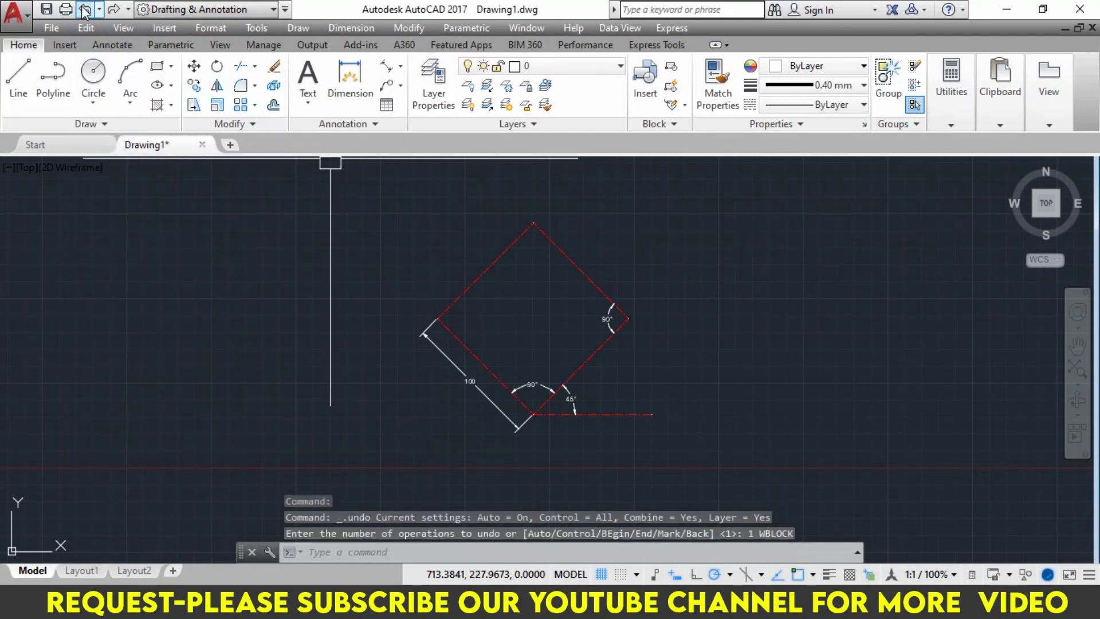
click(84, 10)
click(84, 10)
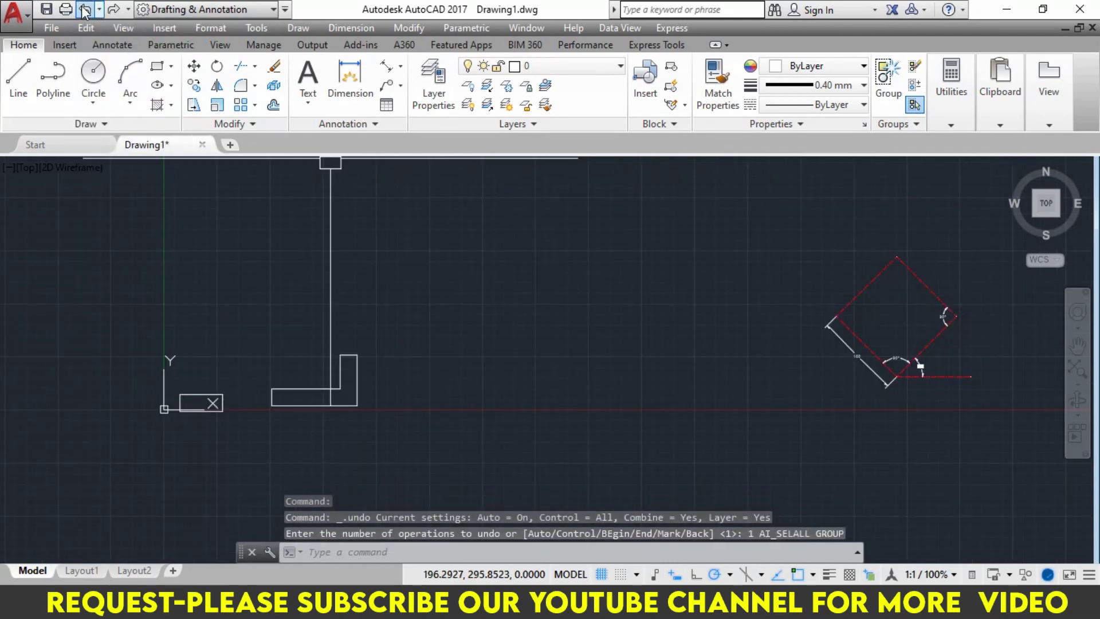
click(84, 10)
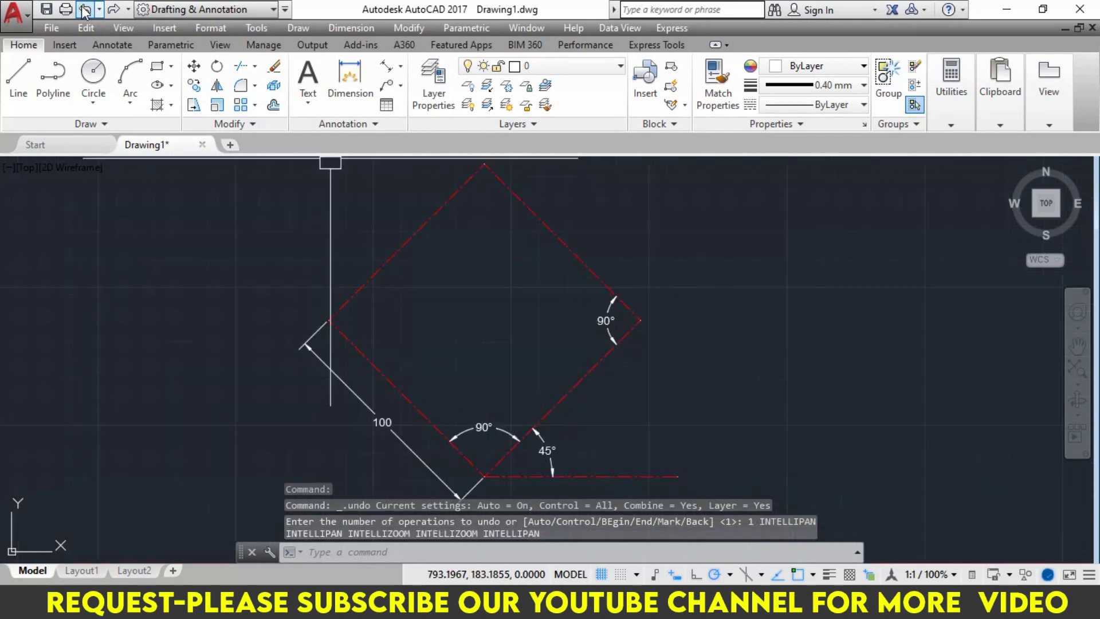
click(84, 10)
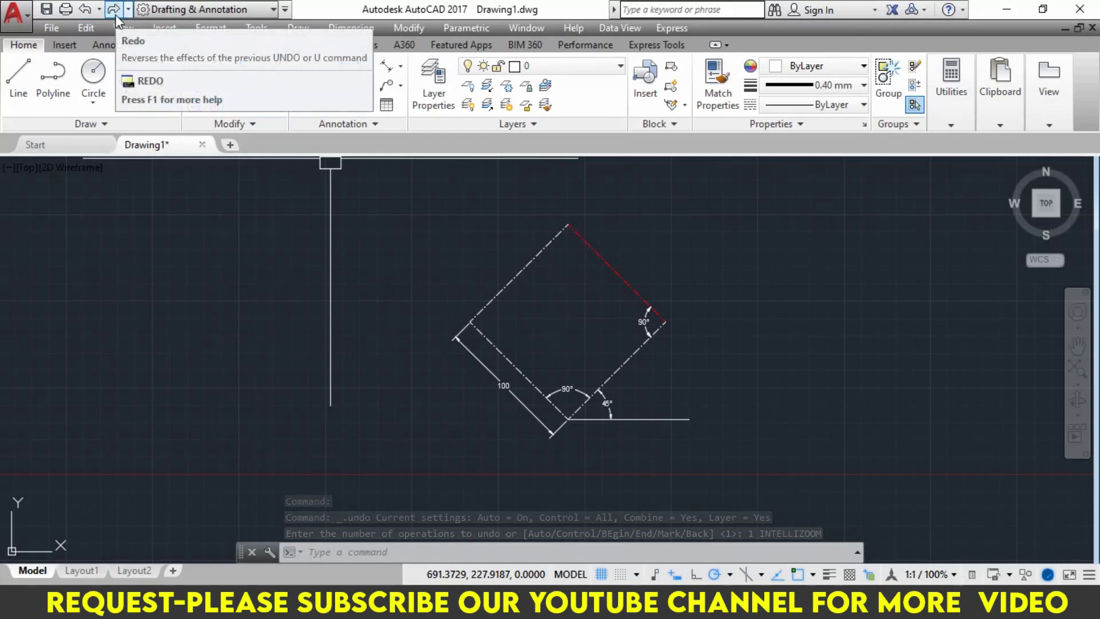
click(113, 9)
click(113, 9)
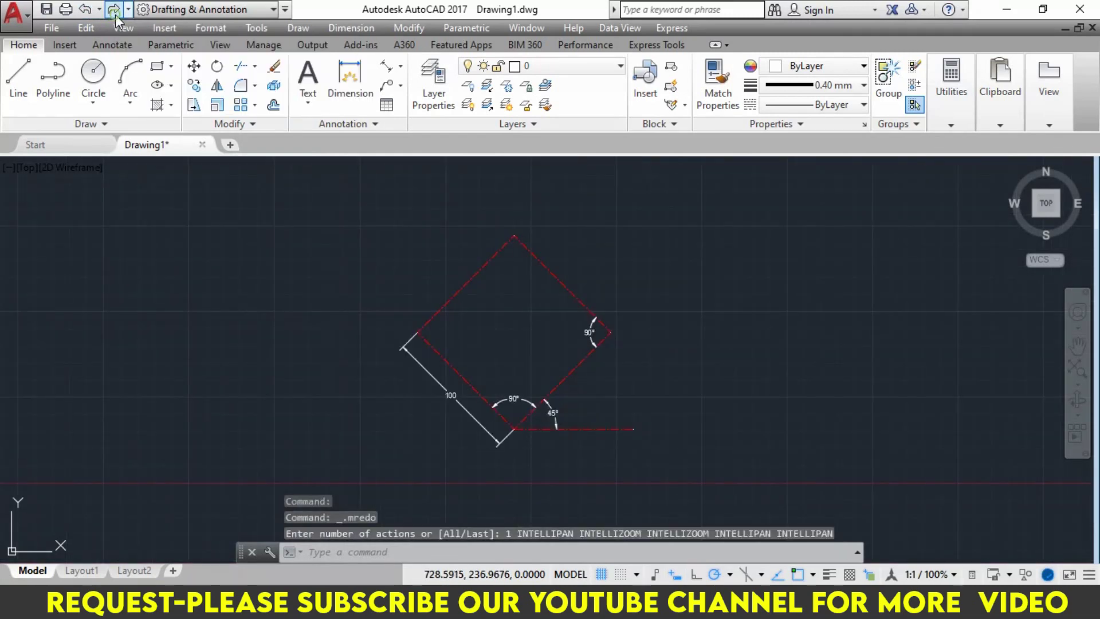
click(115, 16)
click(115, 15)
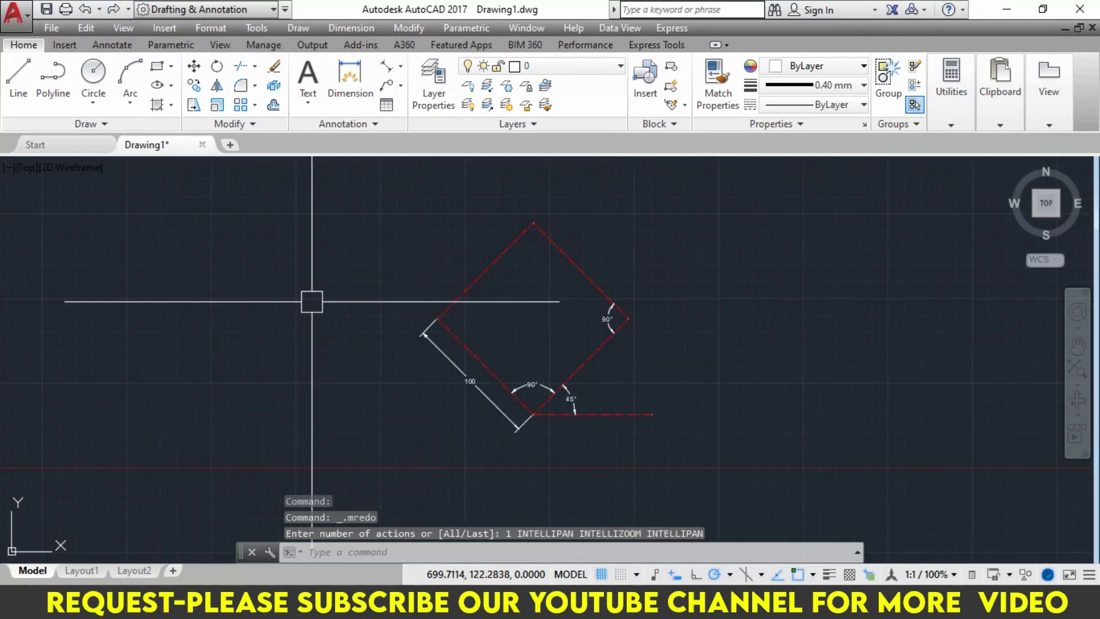
Toggle undo and redo with Ctrl+Z/Ctrl+Y, ending with the erase undone
key(ctrl+z)
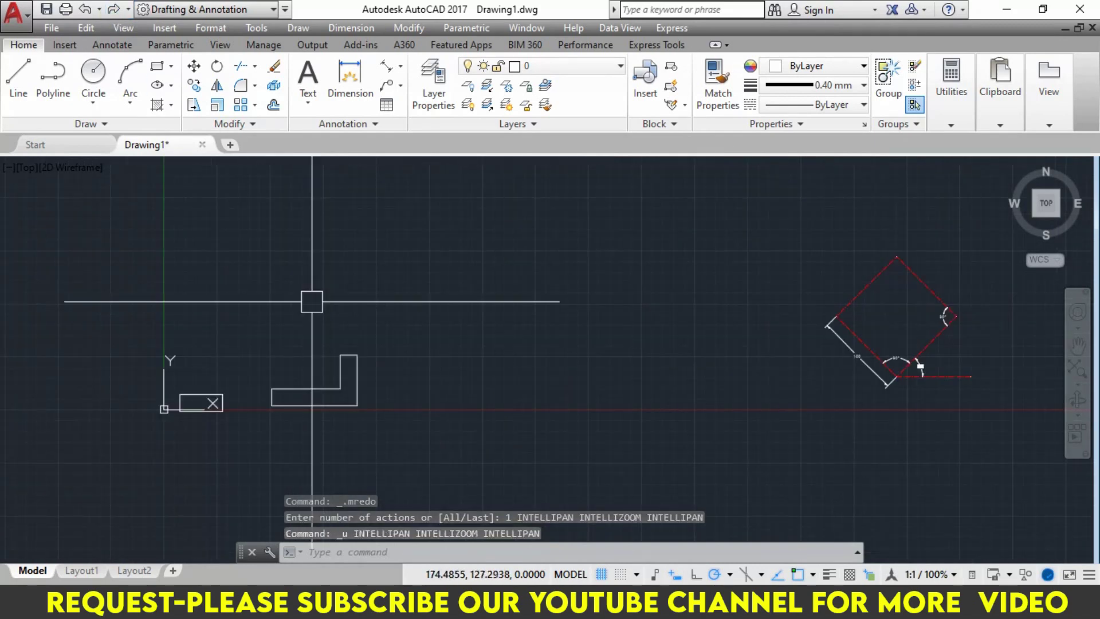
key(ctrl+y)
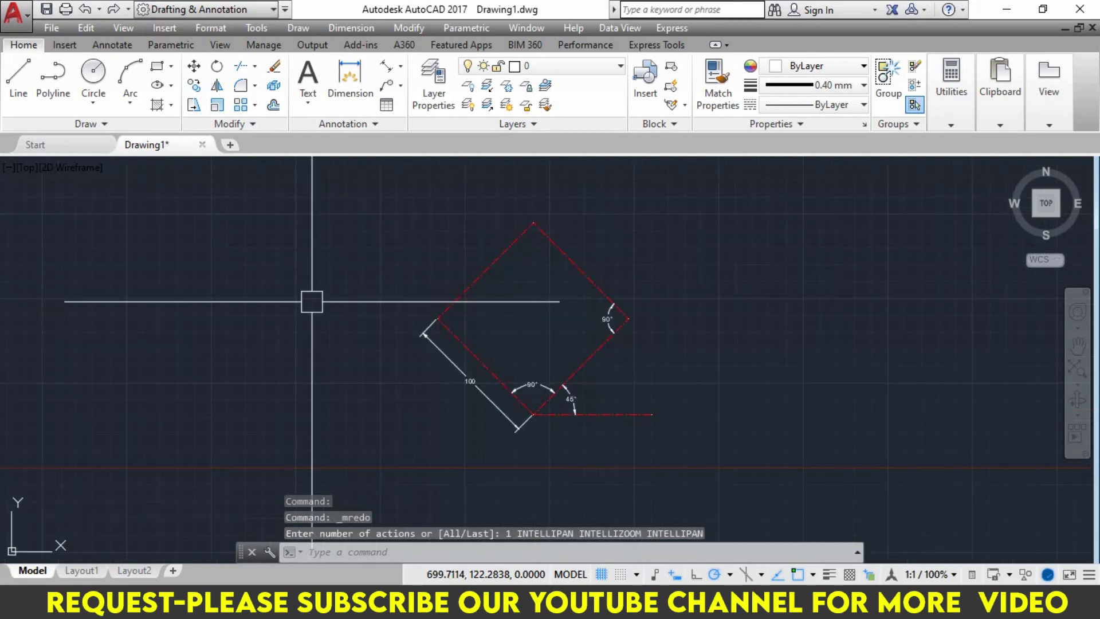
key(ctrl+z)
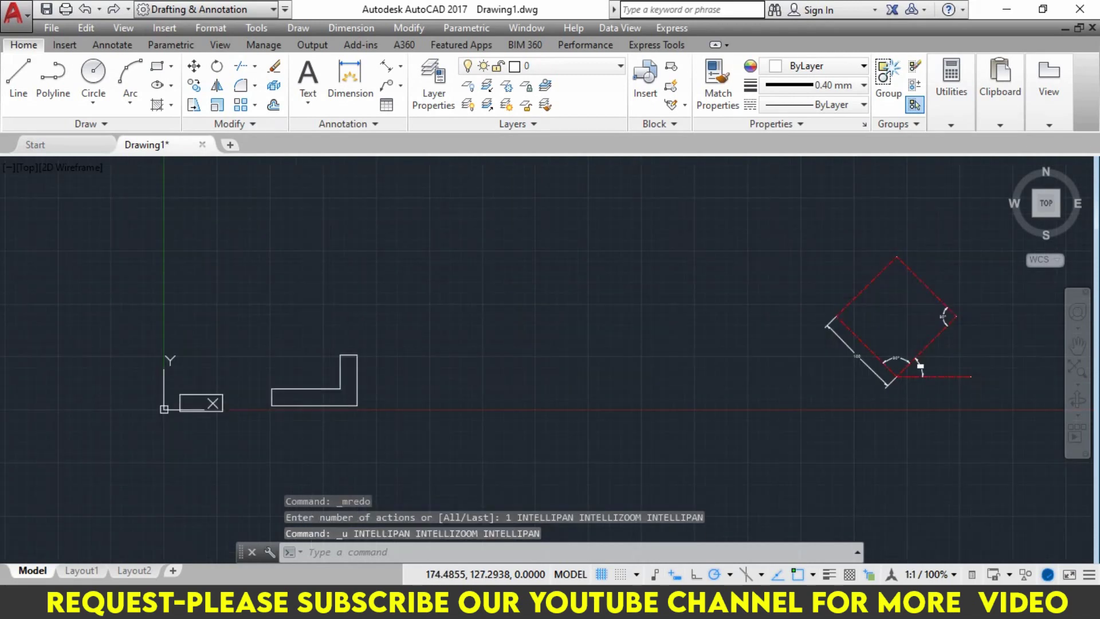
key(ctrl+z)
key(ctrl+z)
key(ctrl+z)
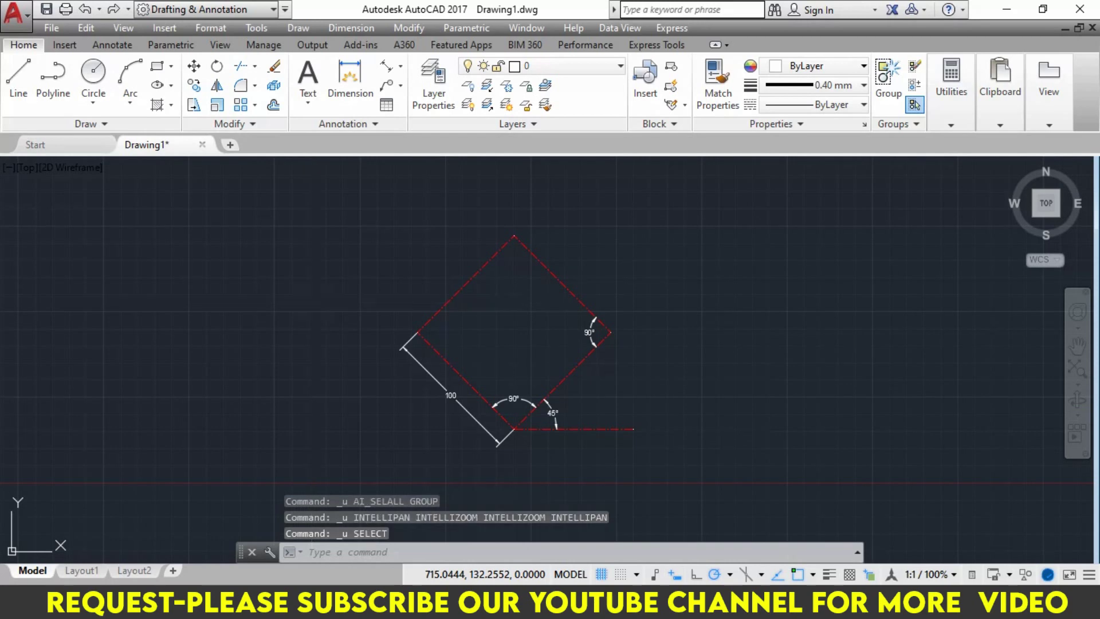
key(ctrl+z)
key(ctrl+z)
key(ctrl+z)
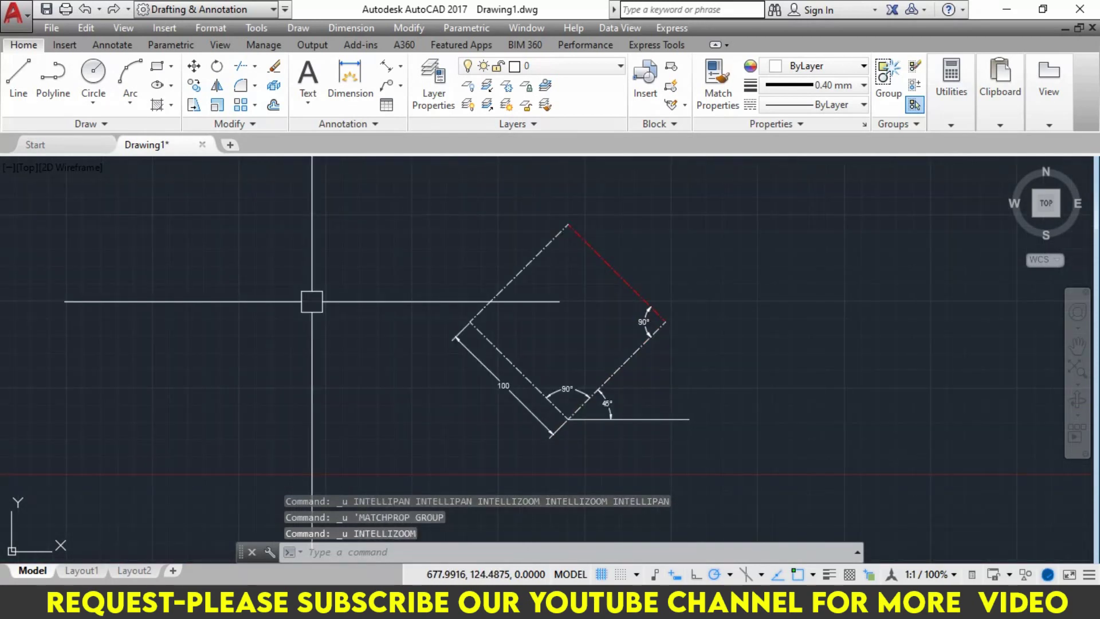
key(ctrl+y)
key(ctrl+y)
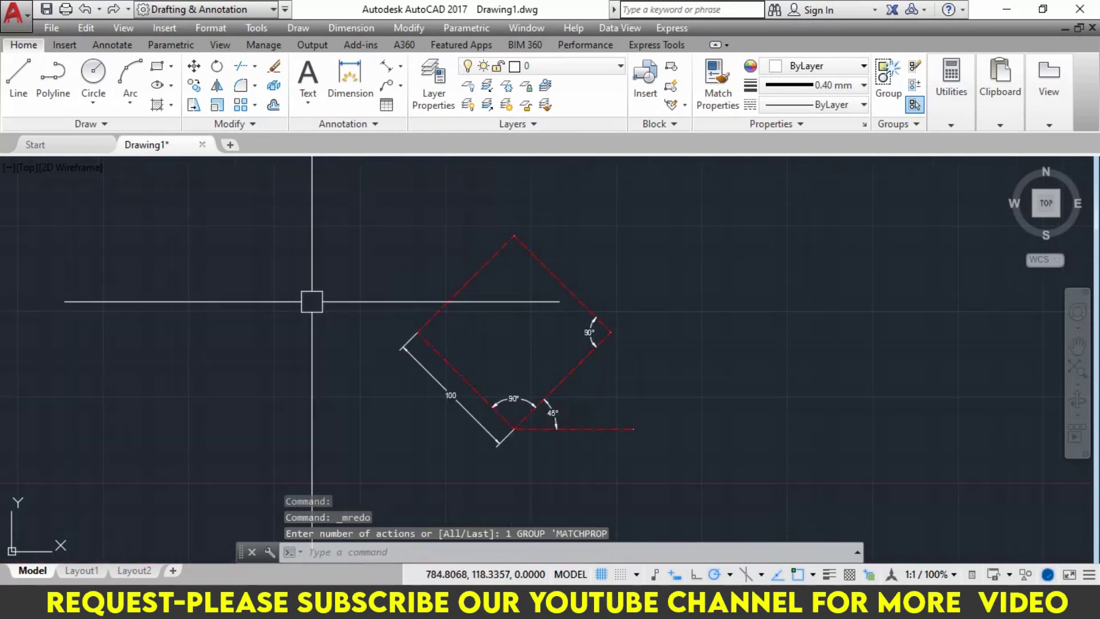
key(ctrl+y)
key(ctrl+y)
key(ctrl+y)
key(ctrl+y)
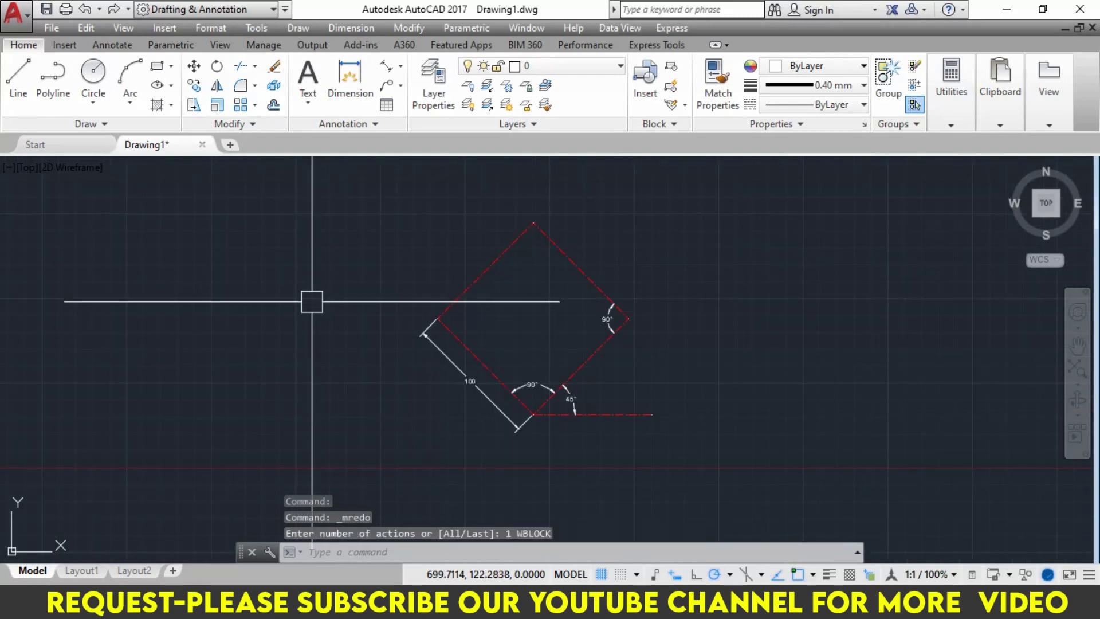
key(ctrl+y)
key(ctrl+z)
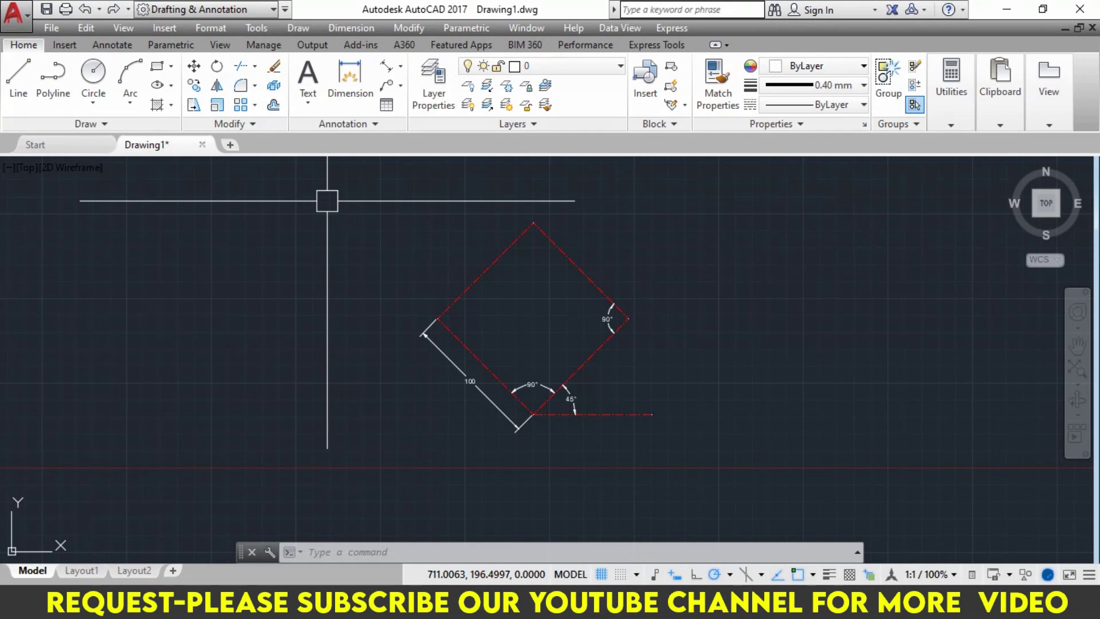
mouse_move(445, 580)
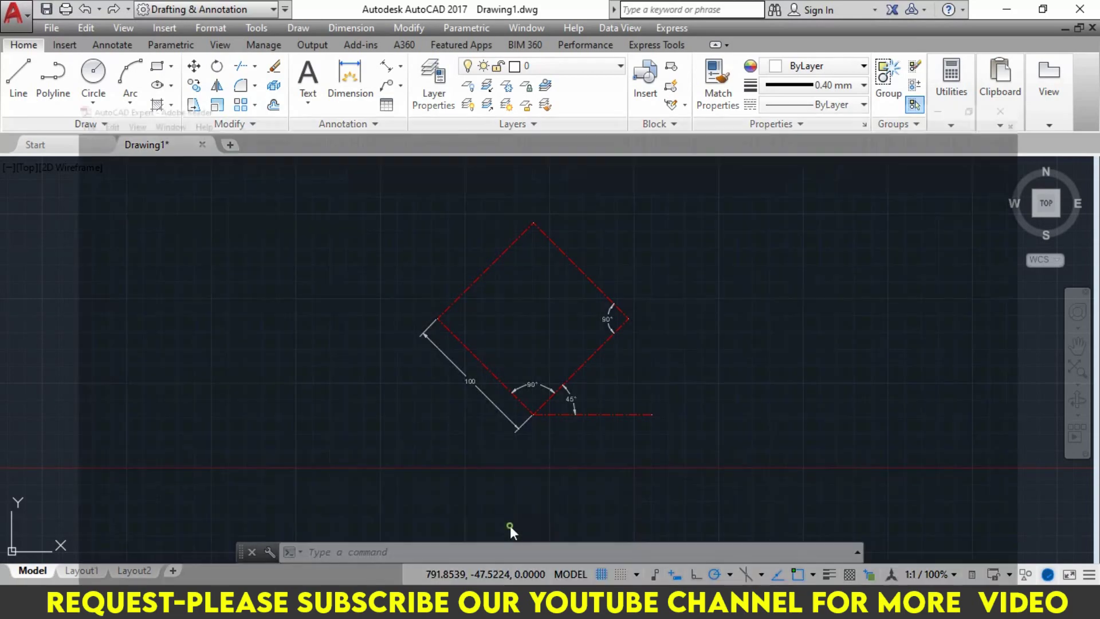
Bring up the course outline PDF and highlight 'Polyline' in the Day-3 list
click(510, 524)
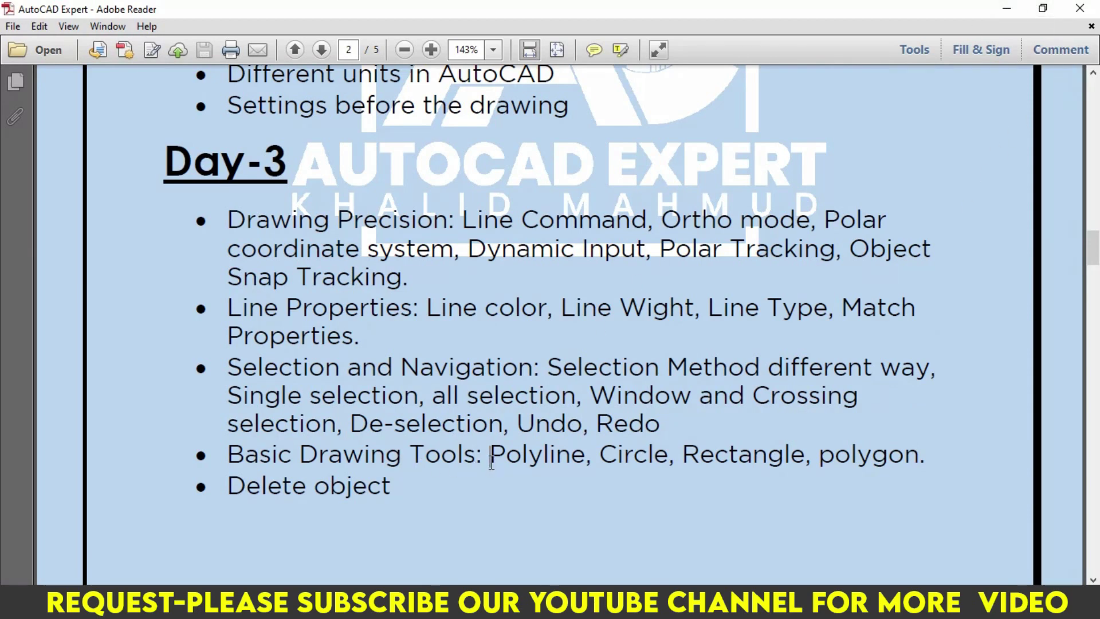
drag(491, 462, 602, 469)
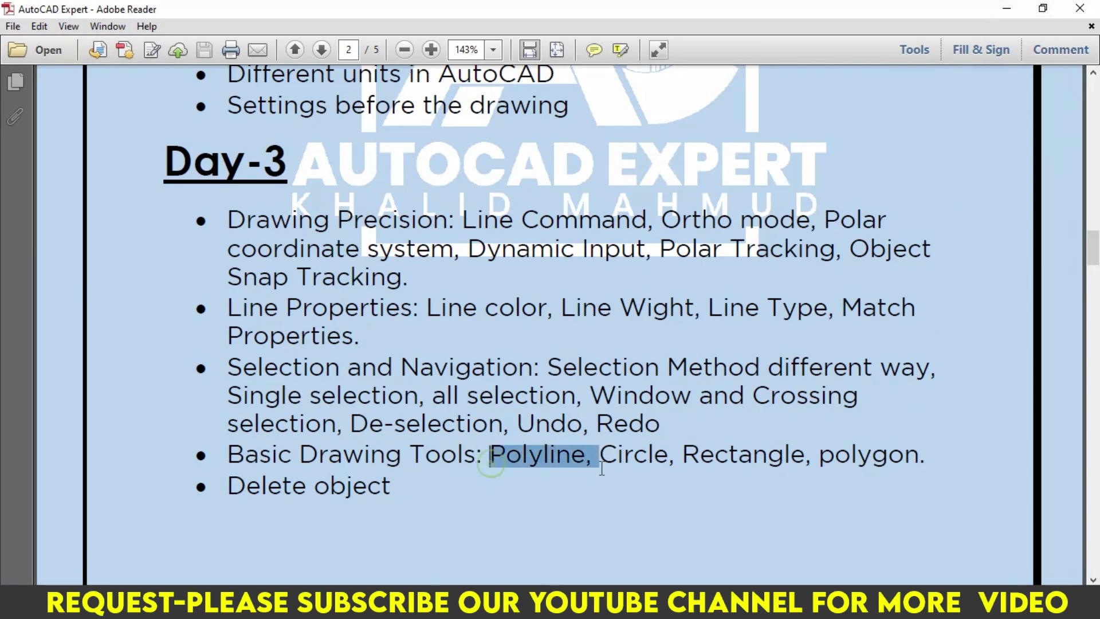
Erase the tilted red square and its dimensions with a crossing selection
click(1007, 9)
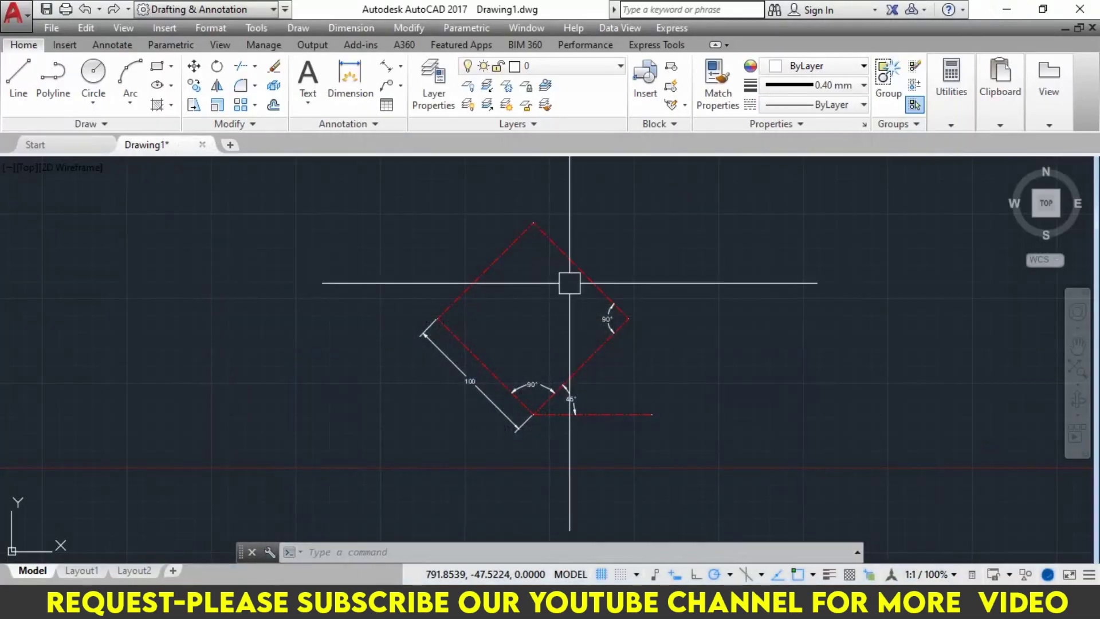
click(692, 190)
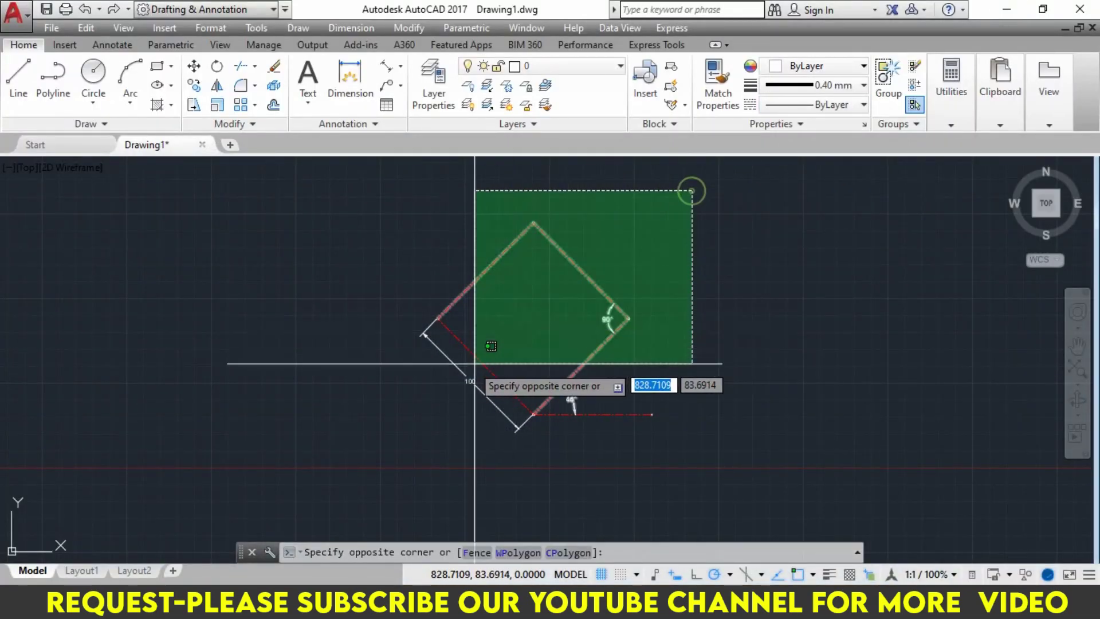
click(440, 423)
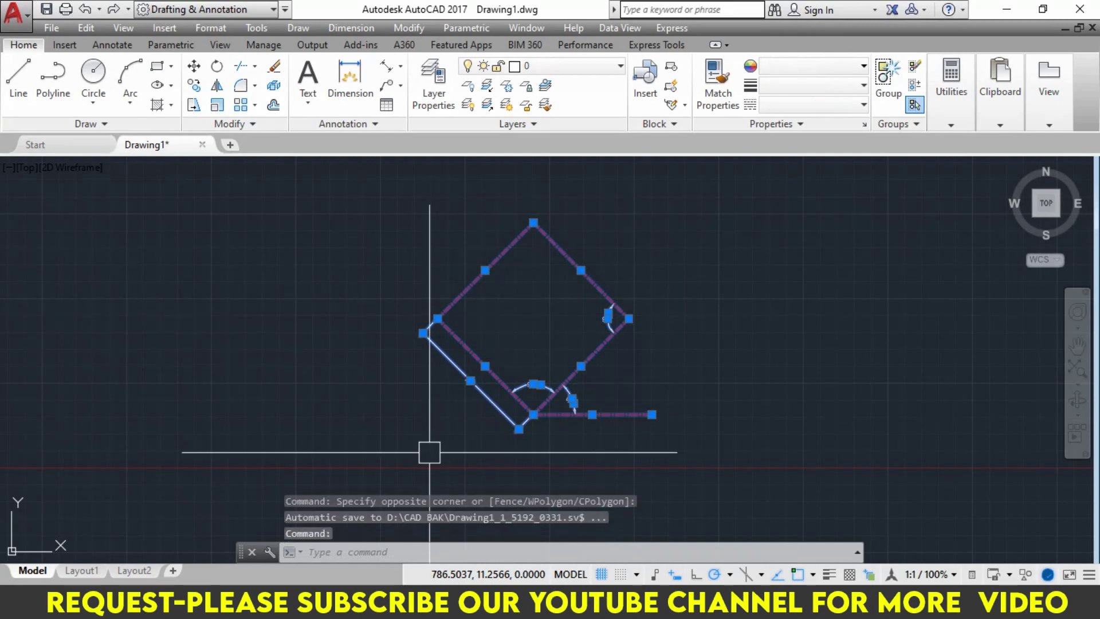
key(Delete)
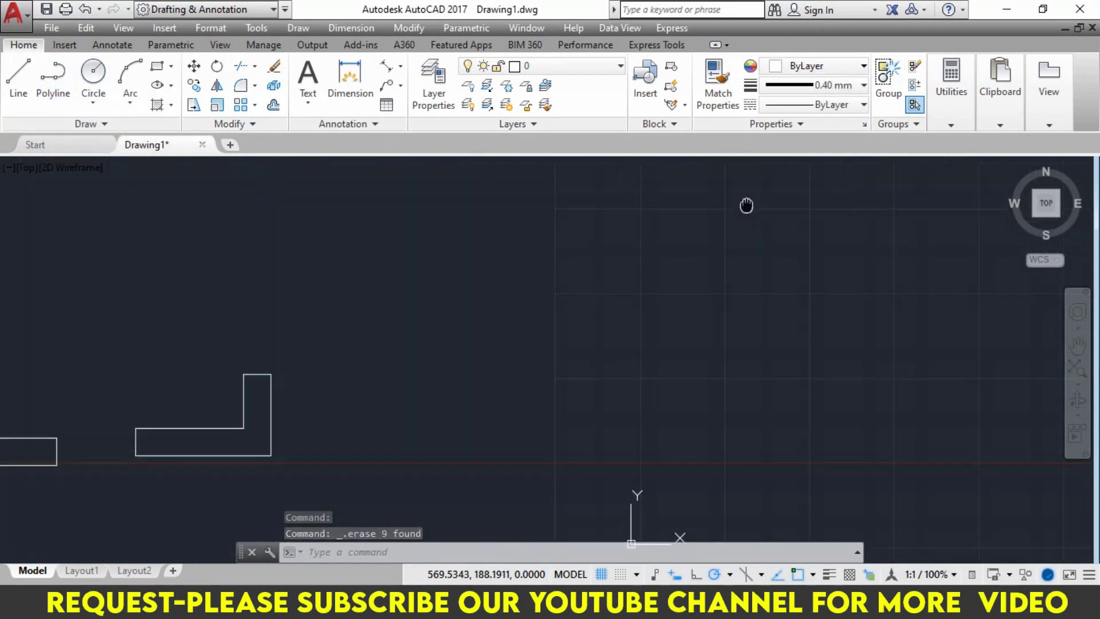
Zoom in on the L-shaped outline, then clear the stray edge selection
scroll(405, 326, up, 4)
scroll(417, 331, up, 1)
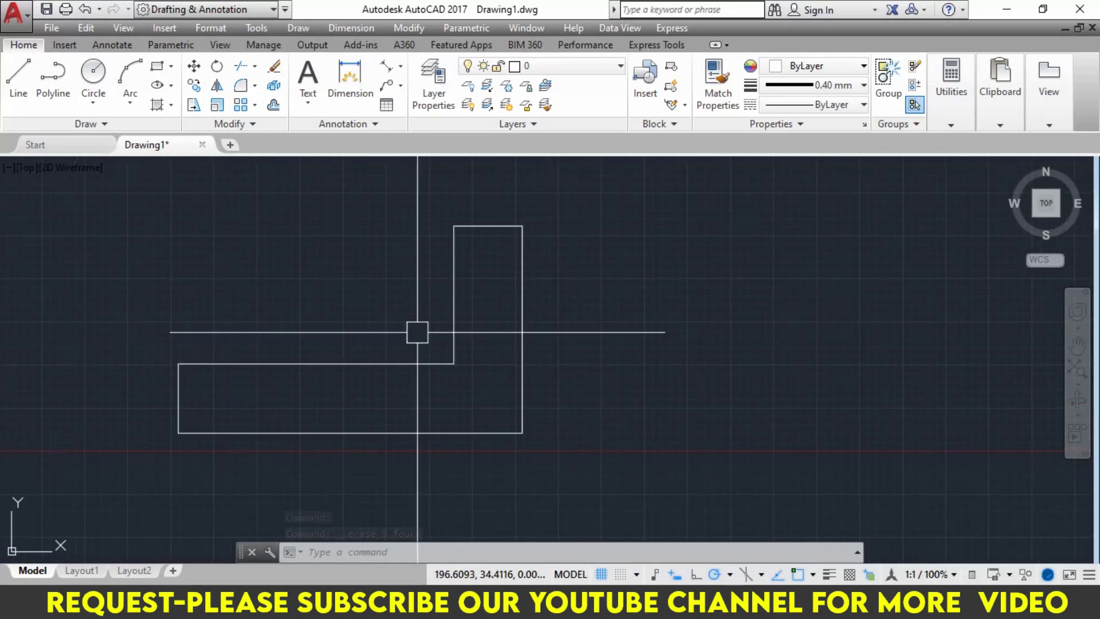
click(308, 365)
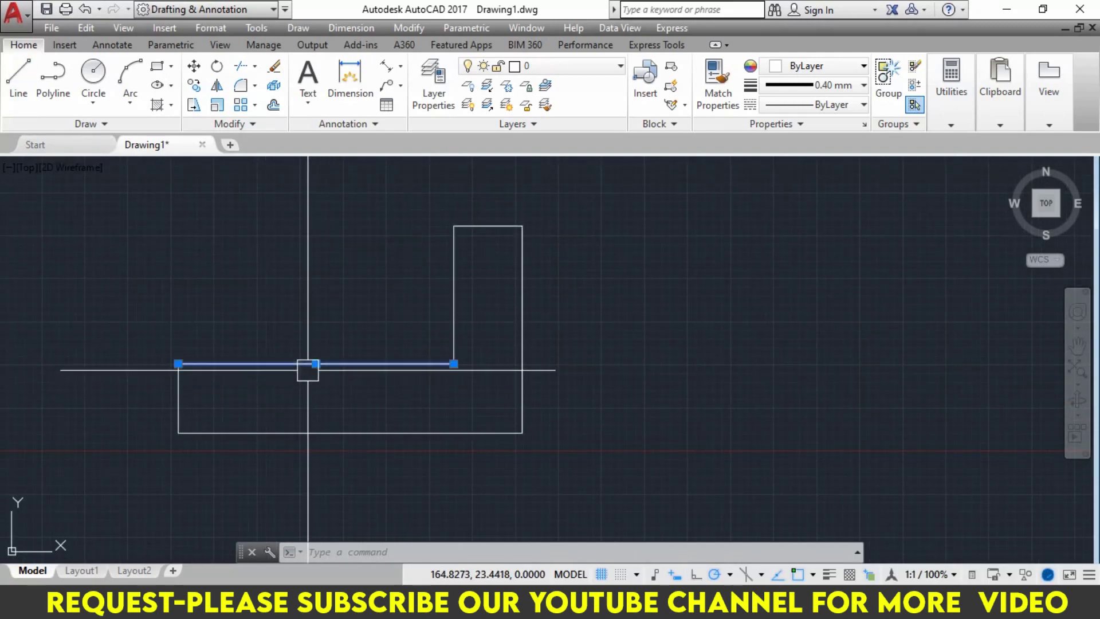
key(Escape)
key(Escape)
key(Escape)
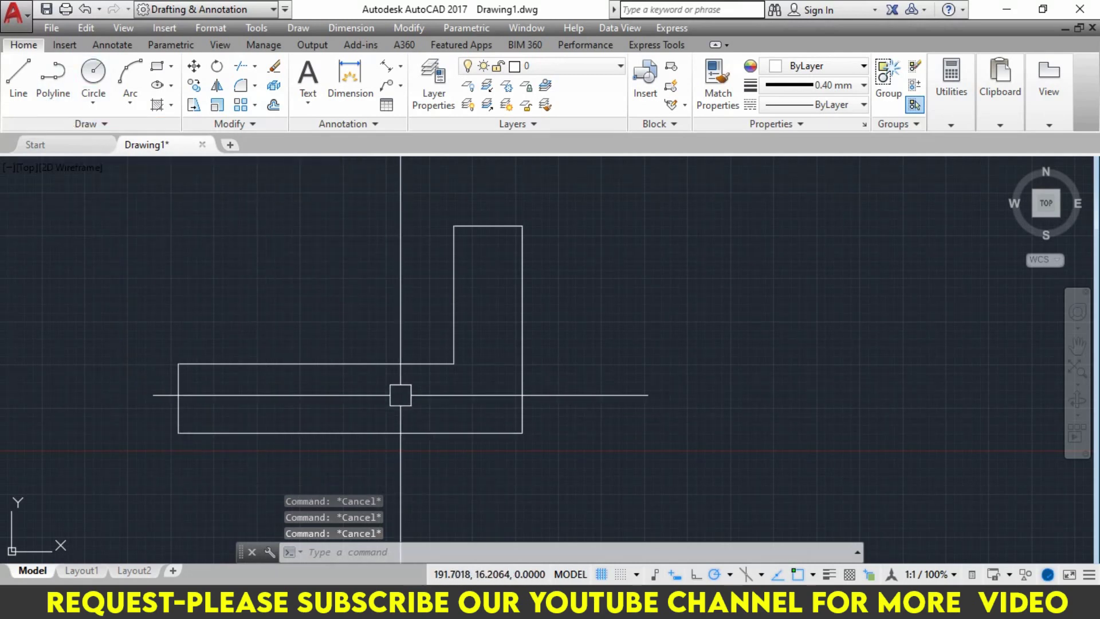
Add aligned dimensions of 60 on the right edge and 20 on the top edge
click(387, 66)
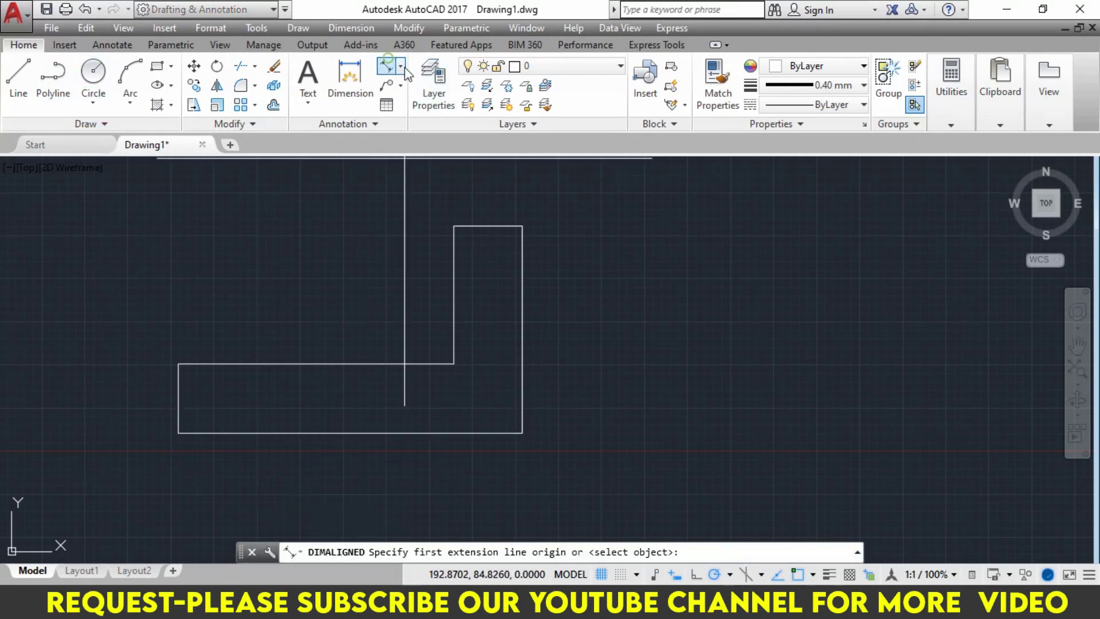
click(522, 226)
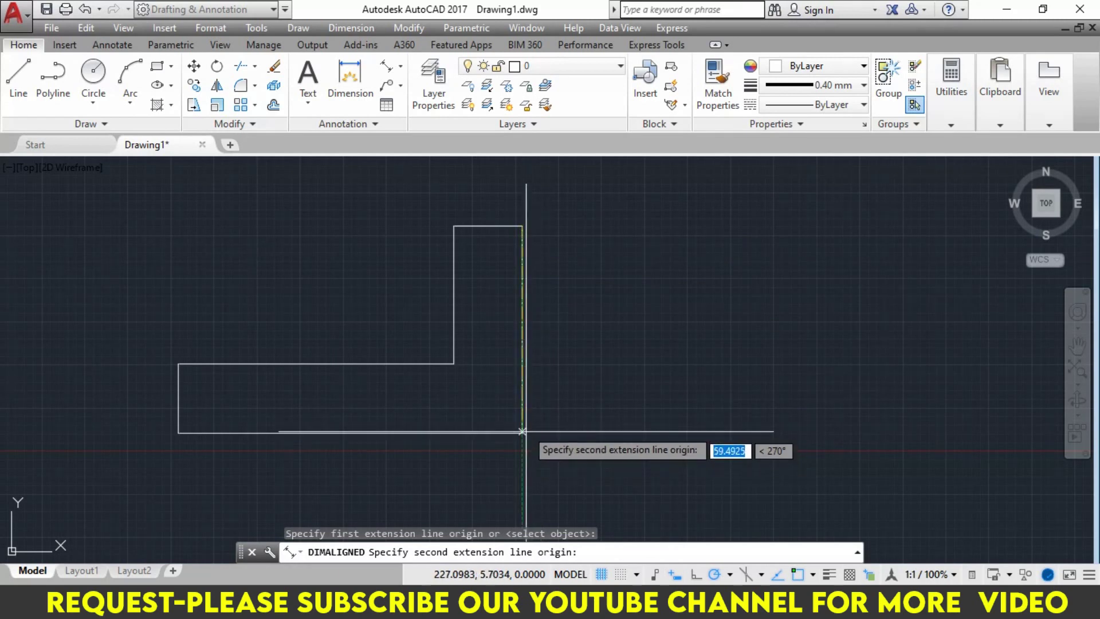
click(522, 433)
click(552, 405)
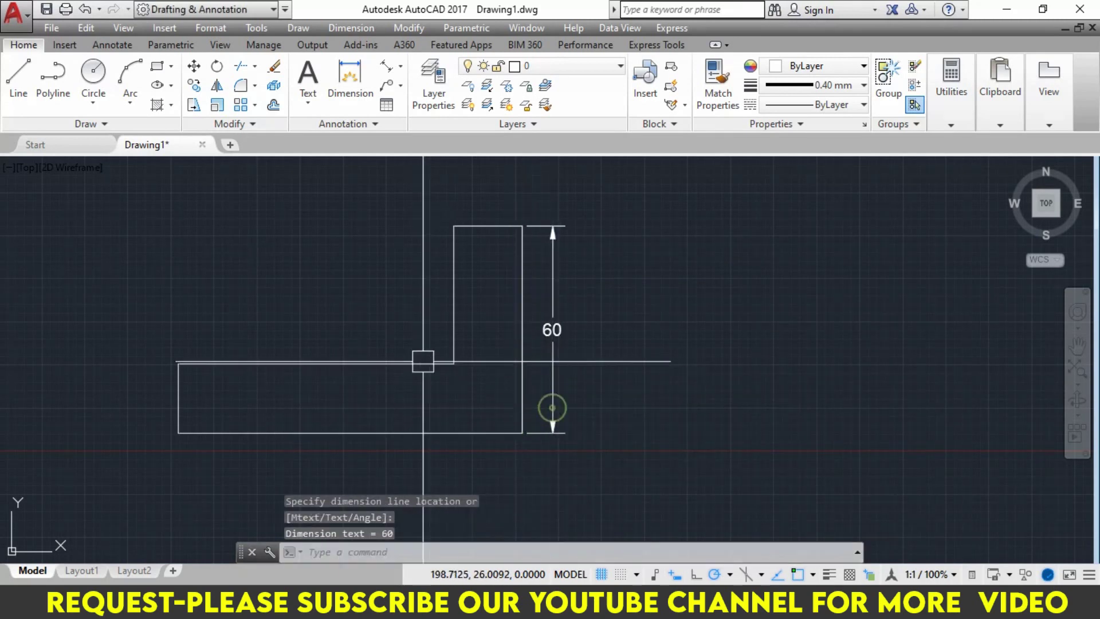
key(Return)
click(454, 226)
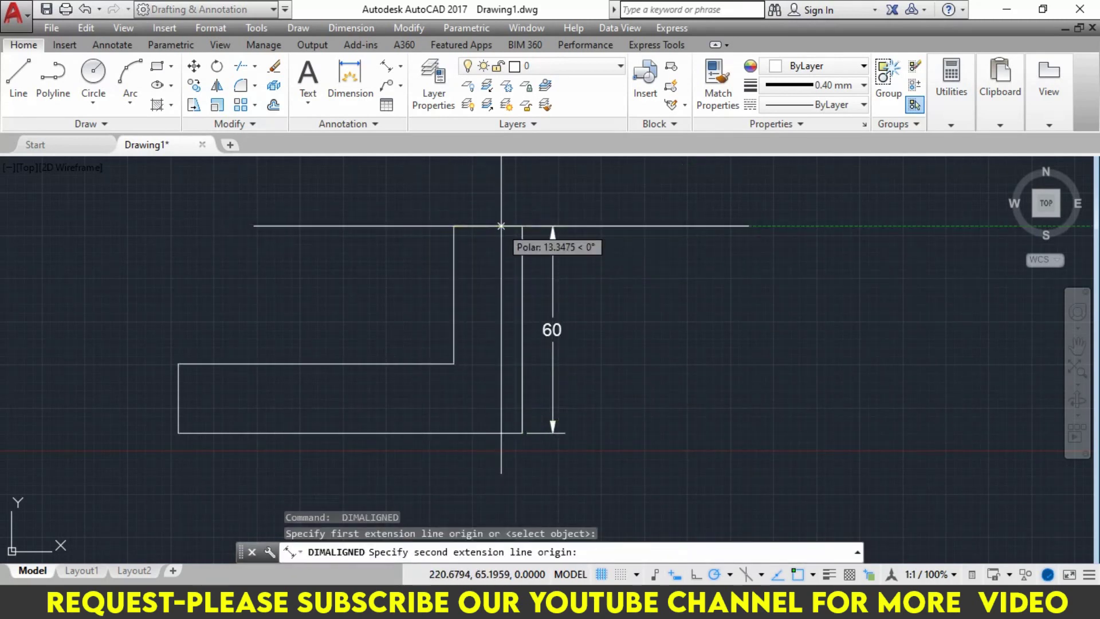
click(522, 226)
click(515, 208)
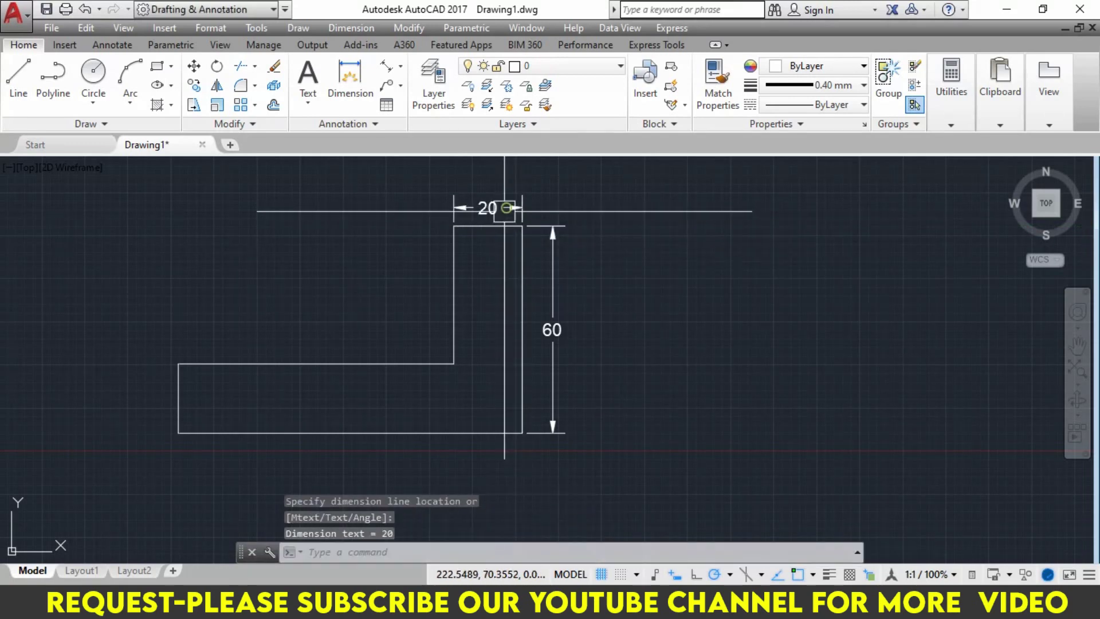
Dimension the upright leg's inner side as 40 and the inner horizontal edge as 80
key(Return)
click(454, 226)
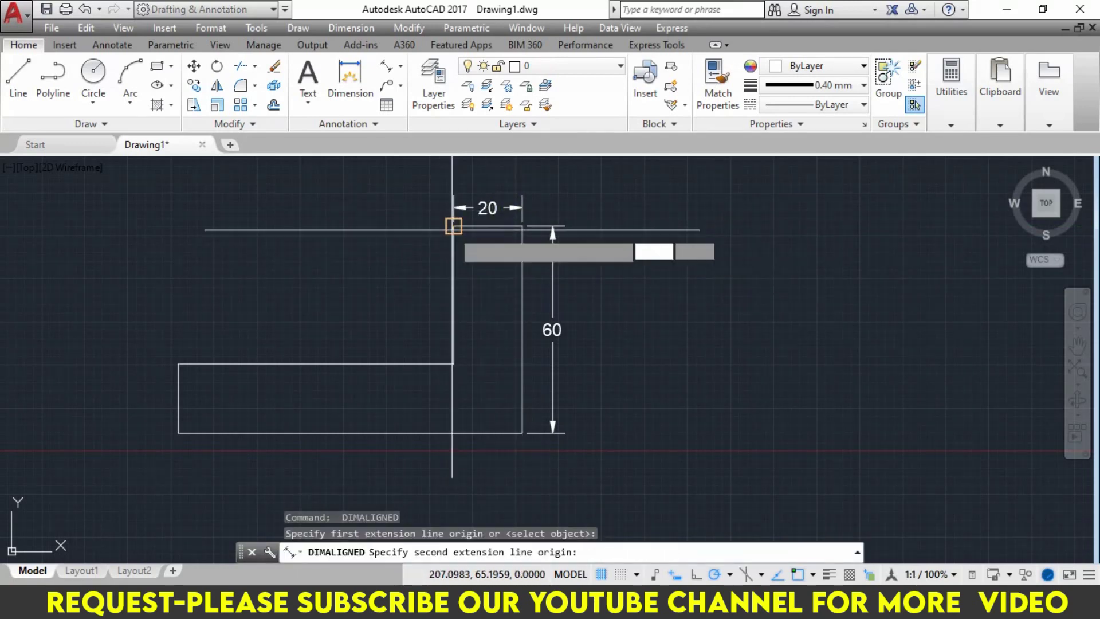
click(453, 364)
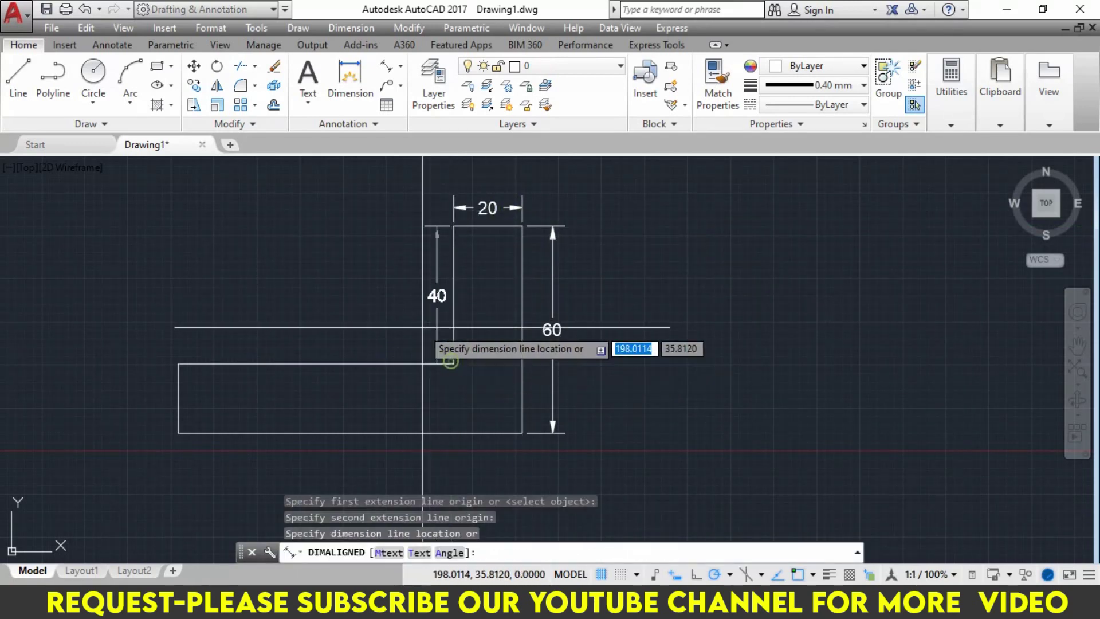
click(423, 364)
key(Return)
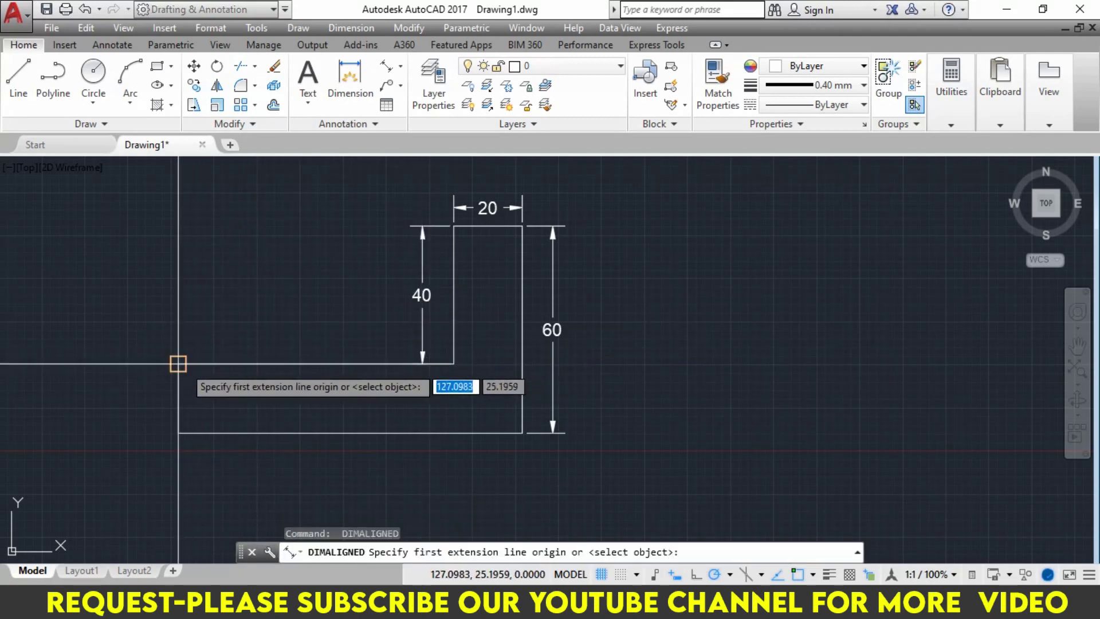
click(178, 363)
click(453, 363)
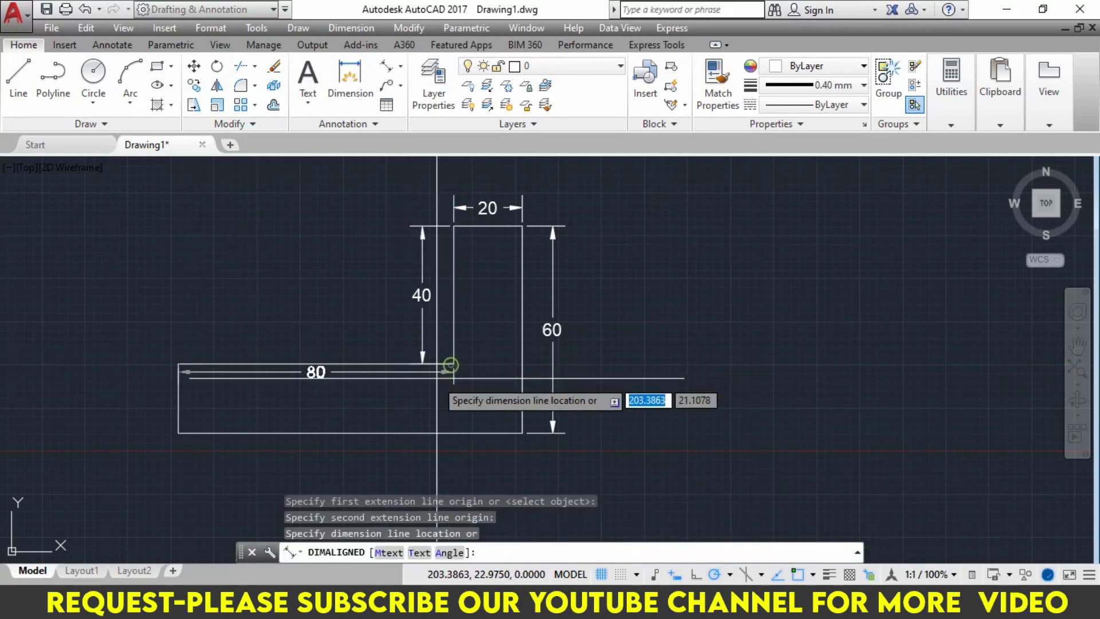
click(429, 385)
Dimension the 100 bottom length and place a left-edge dimension reading 21
key(Return)
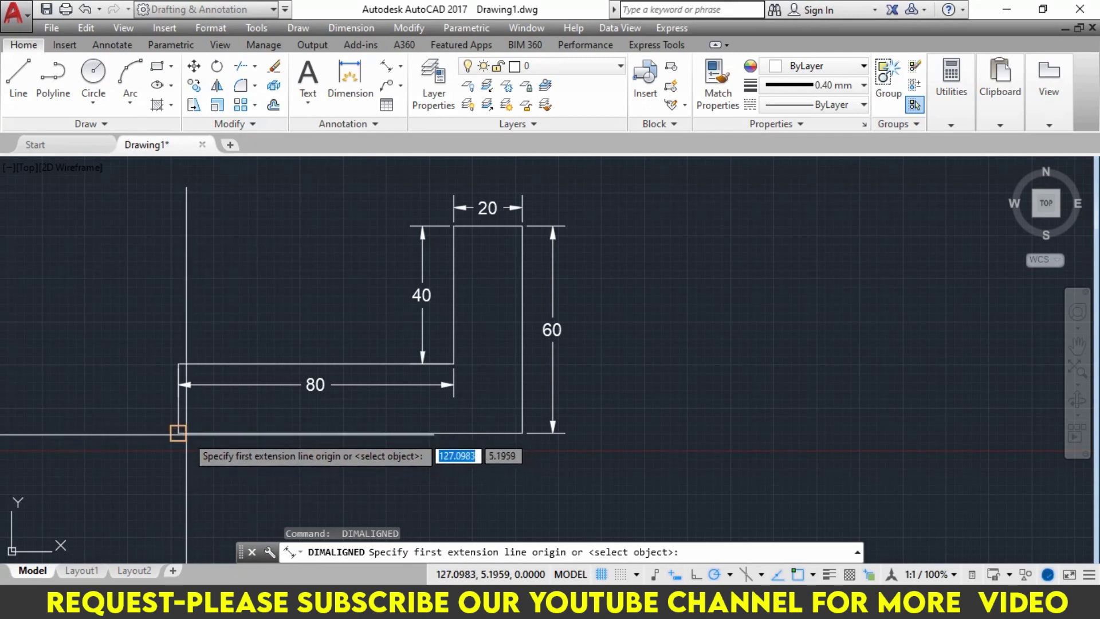
click(179, 432)
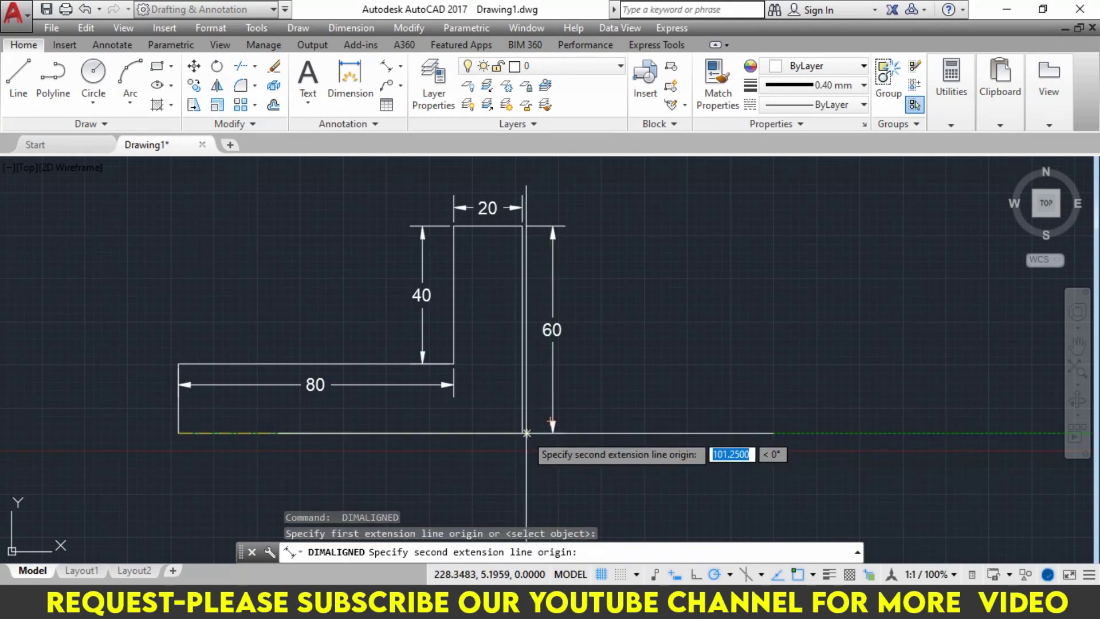
click(521, 432)
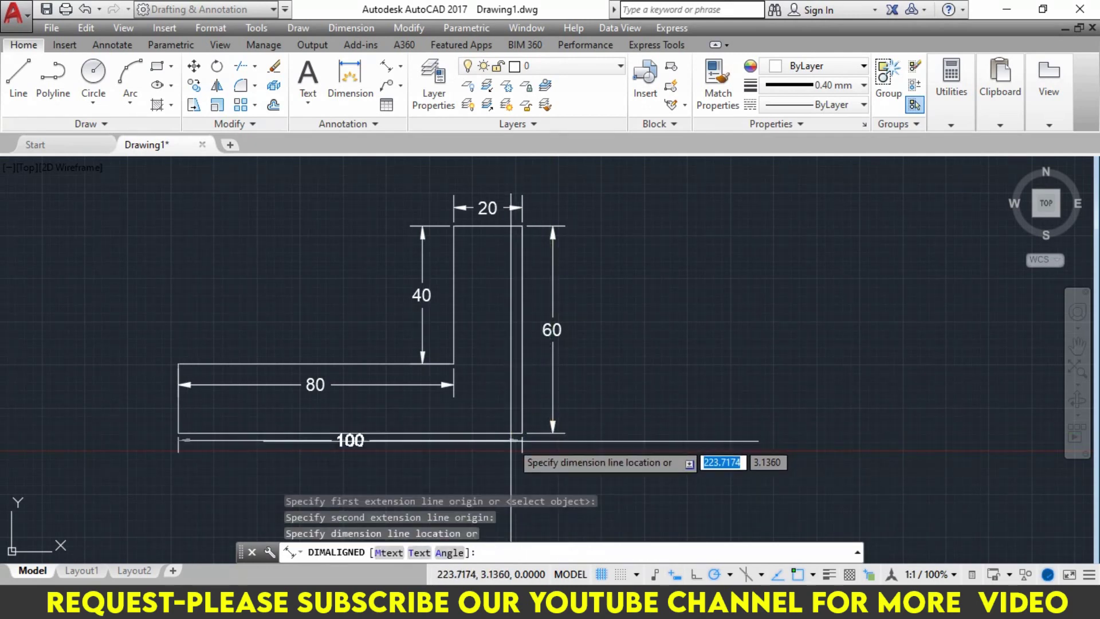
key(Return)
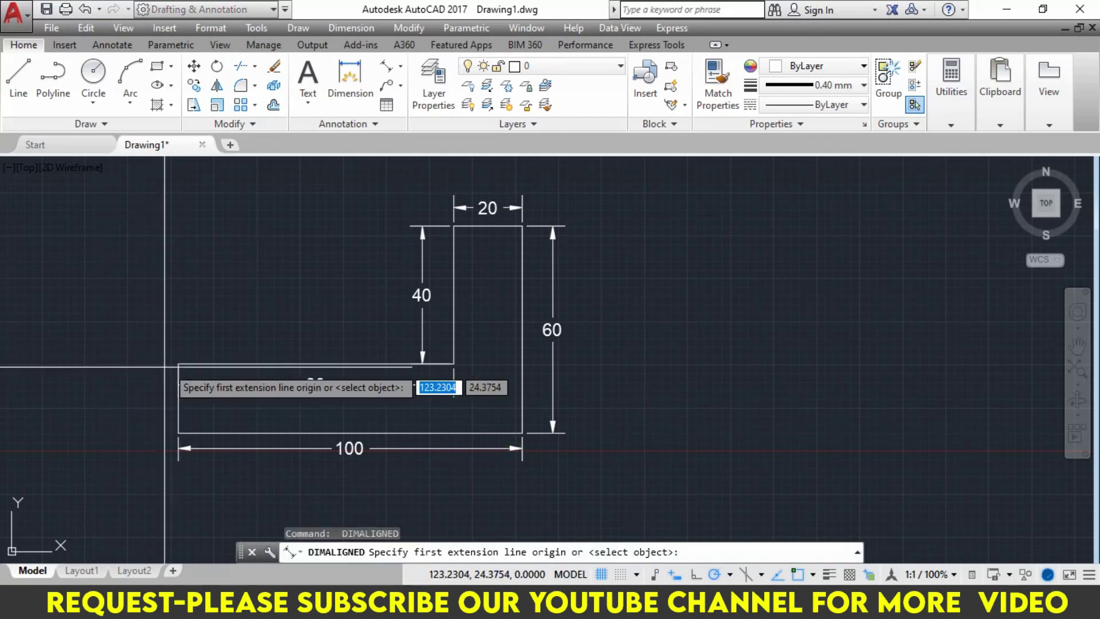
click(178, 364)
key(Escape)
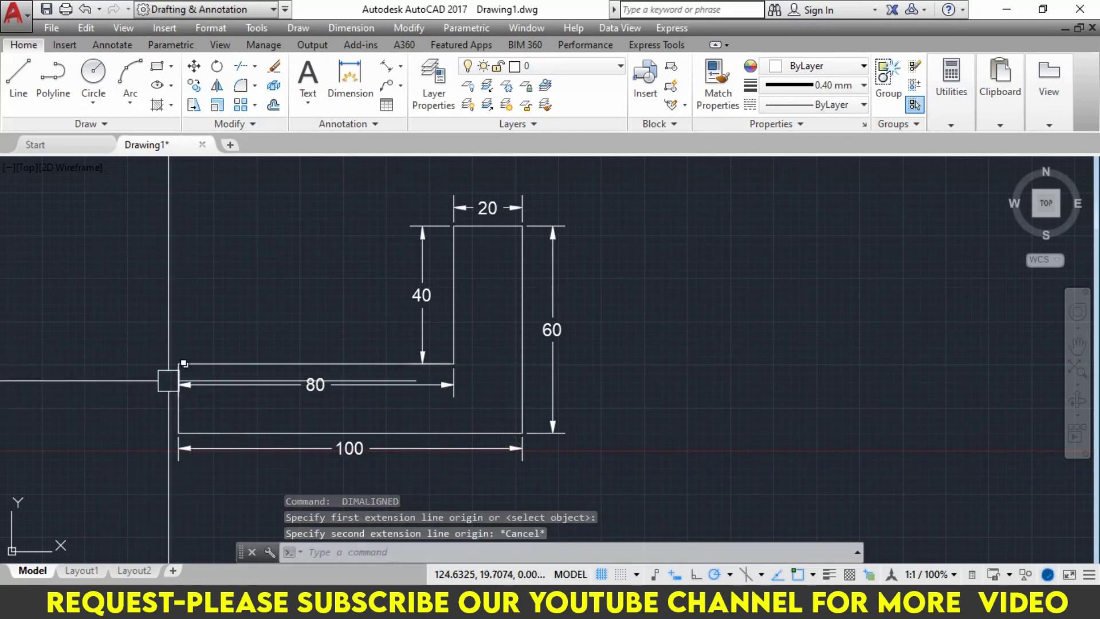
key(Return)
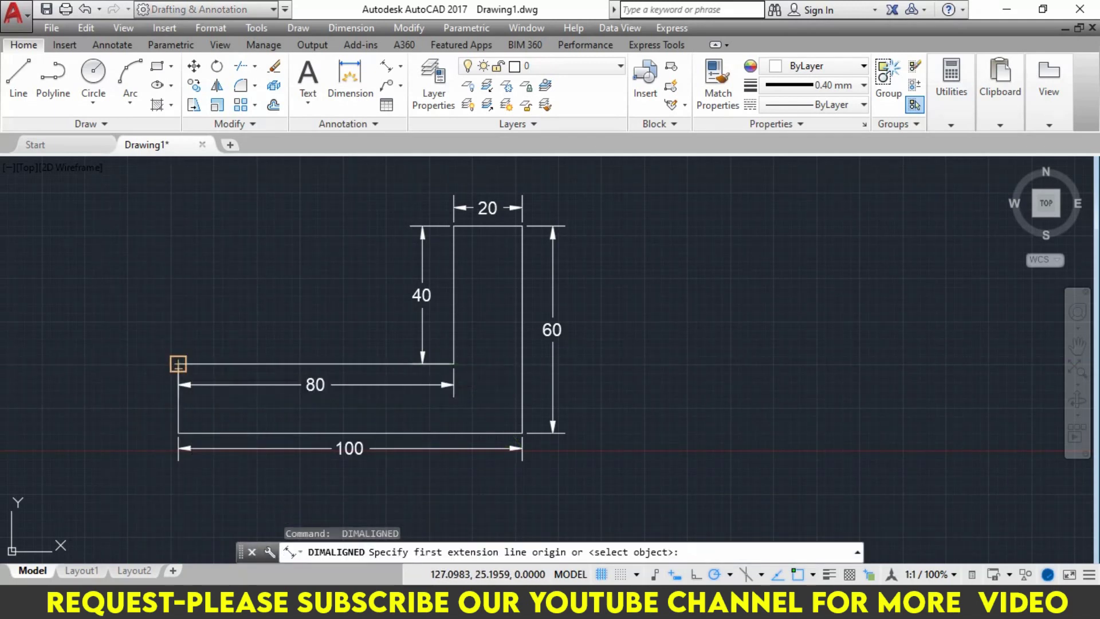
click(178, 364)
click(178, 438)
scroll(178, 441, up, 5)
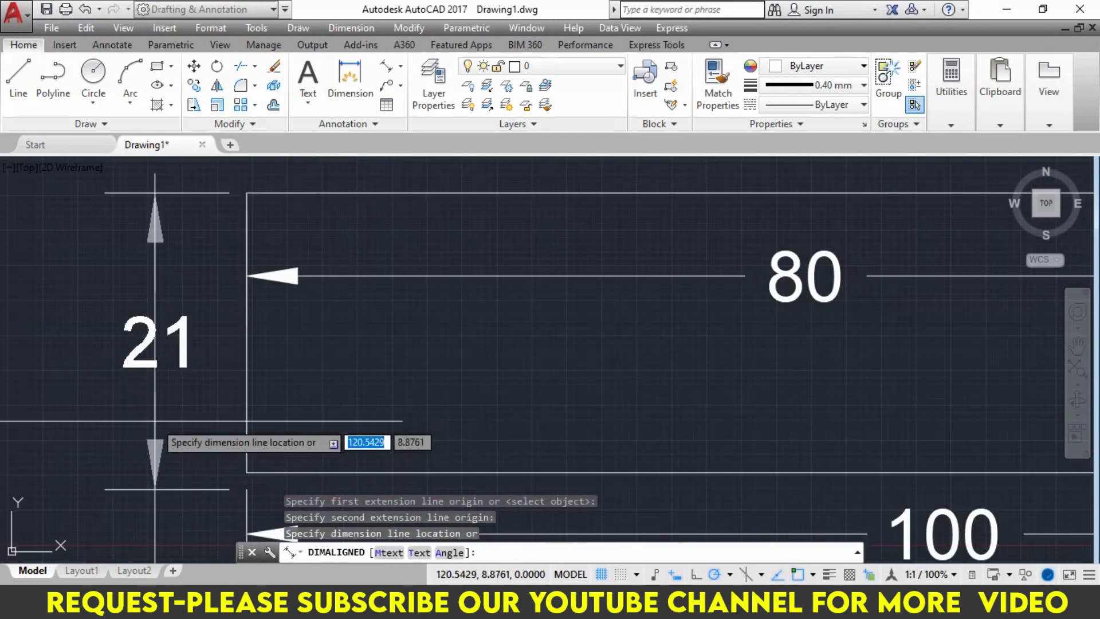
click(158, 422)
key(Escape)
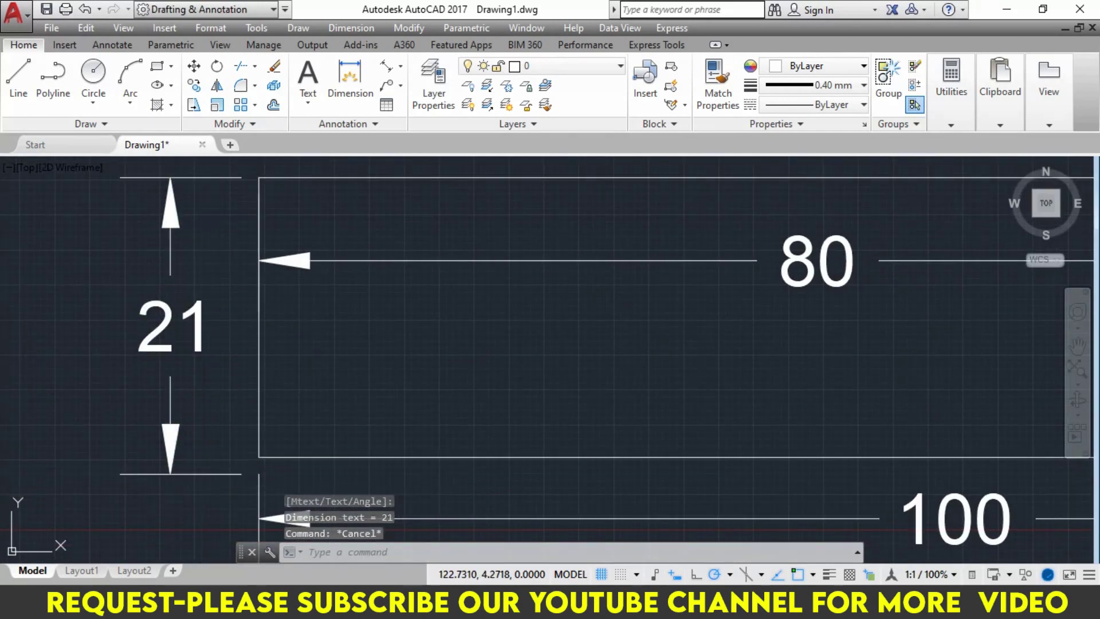
Snap the left-edge dimension so it reads 20, then recentre the dimensioned L-shape
click(241, 471)
click(258, 473)
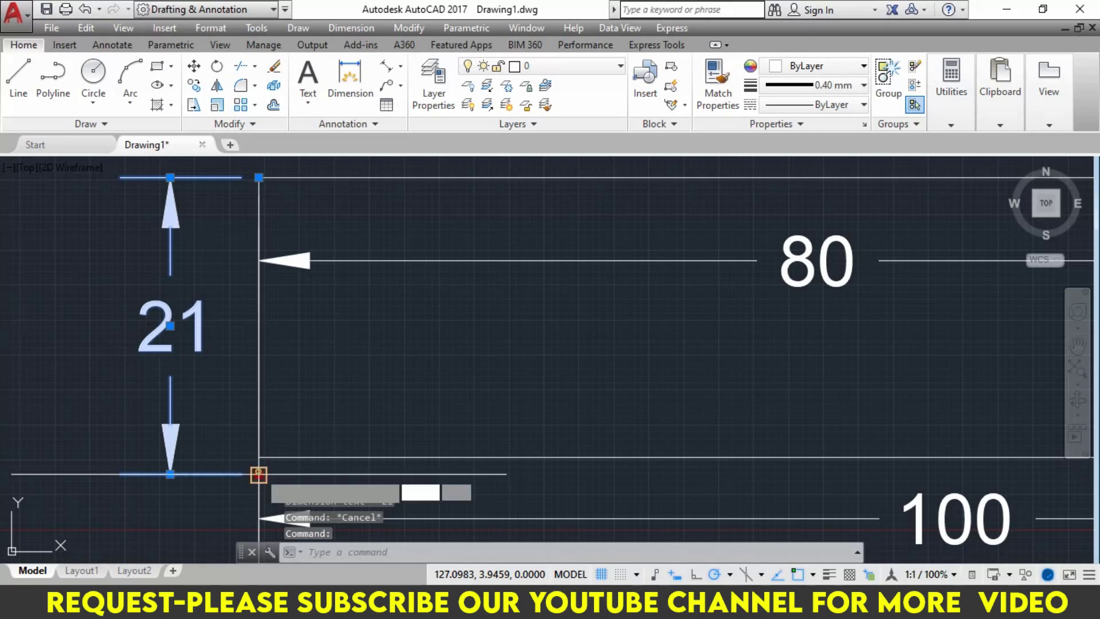
scroll(467, 400, down, 5)
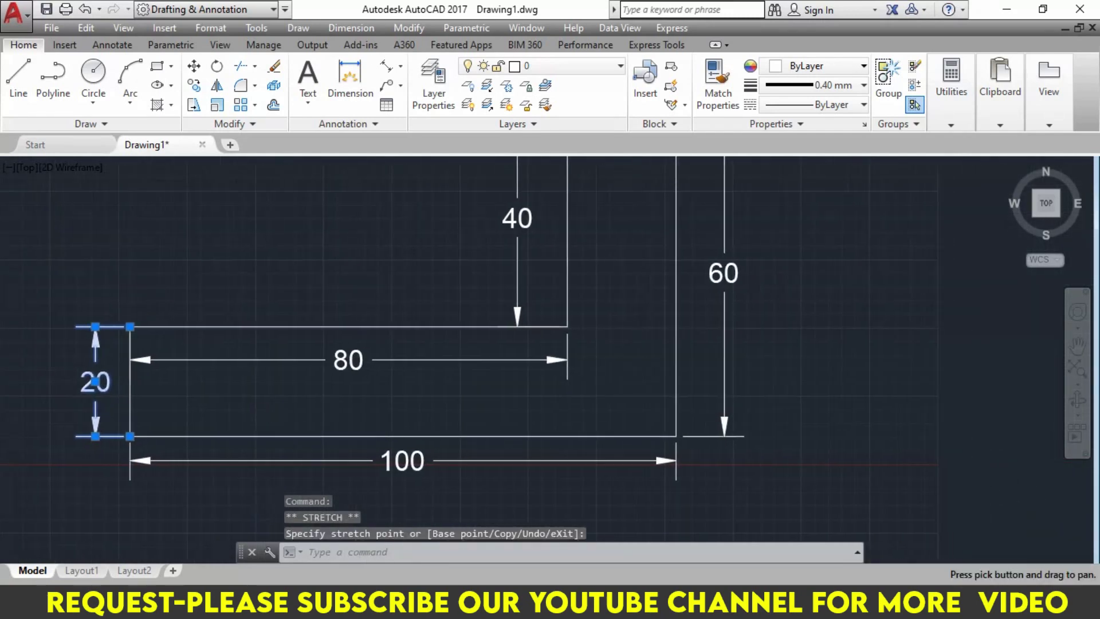
key(Escape)
scroll(467, 374, down, 2)
mouse_move(479, 372)
middle_down()
mouse_move(472, 396)
mouse_move(453, 401)
middle_up()
key(Escape)
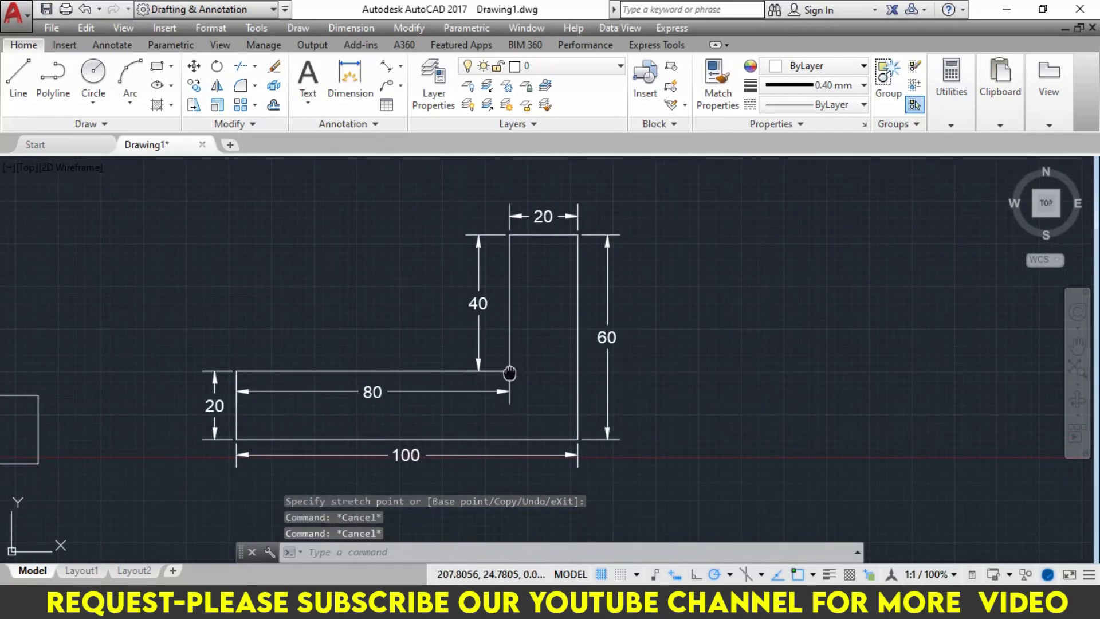
middle_drag(508, 373, 403, 383)
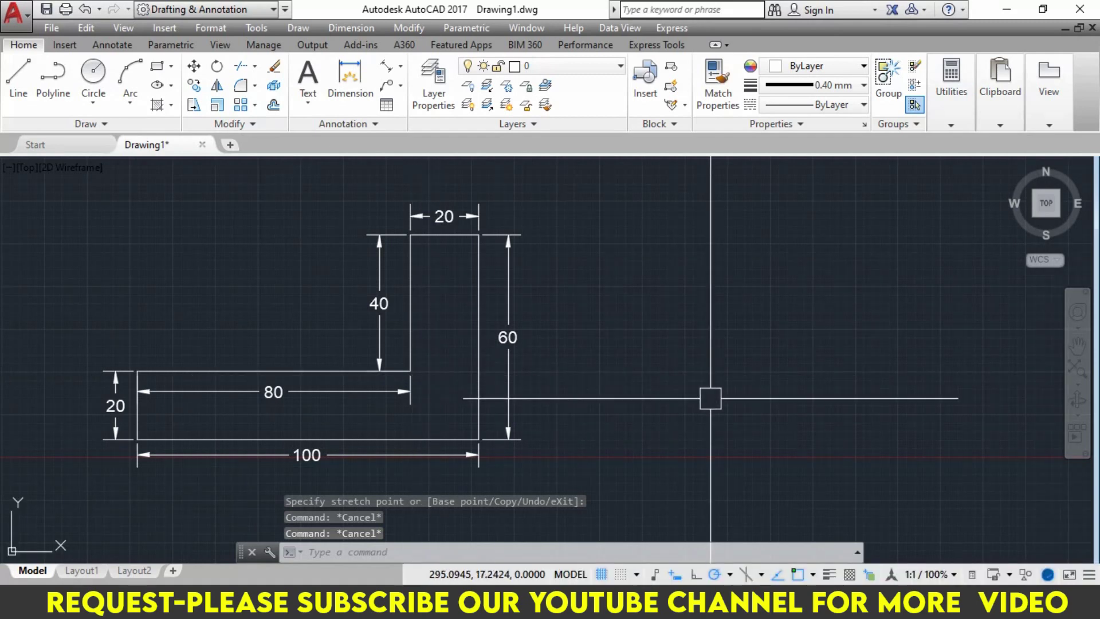
Pan the view slightly left to leave room right of the L-shape
middle_drag(739, 395, 714, 396)
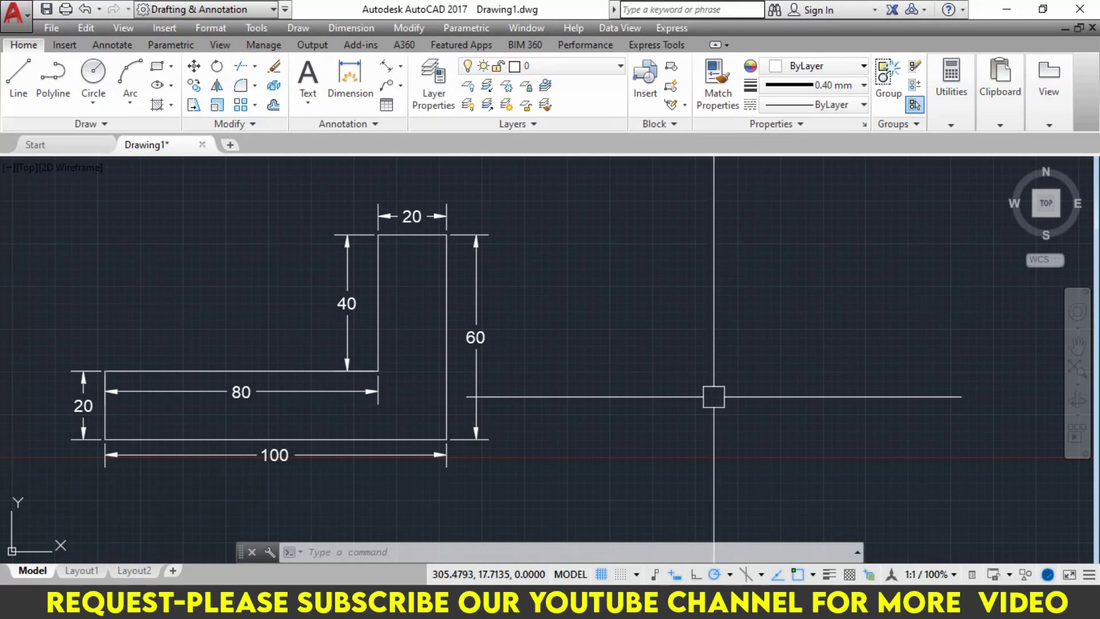
Start a polyline right of the first shape with a 100-unit rightward segment
click(47, 84)
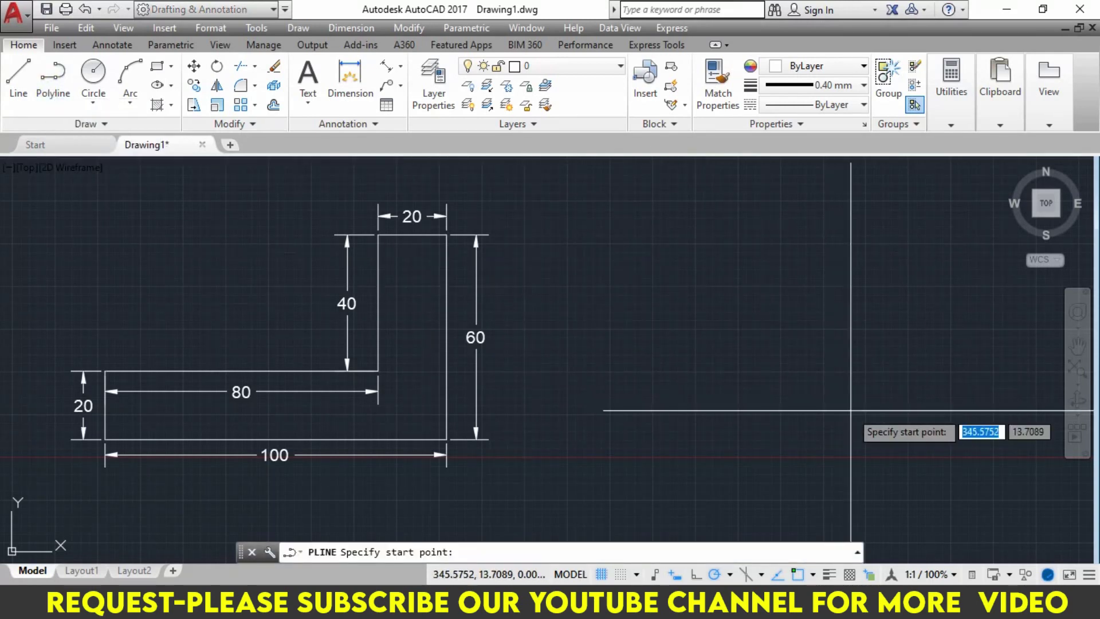
key(Escape)
key(Escape)
text(PL)
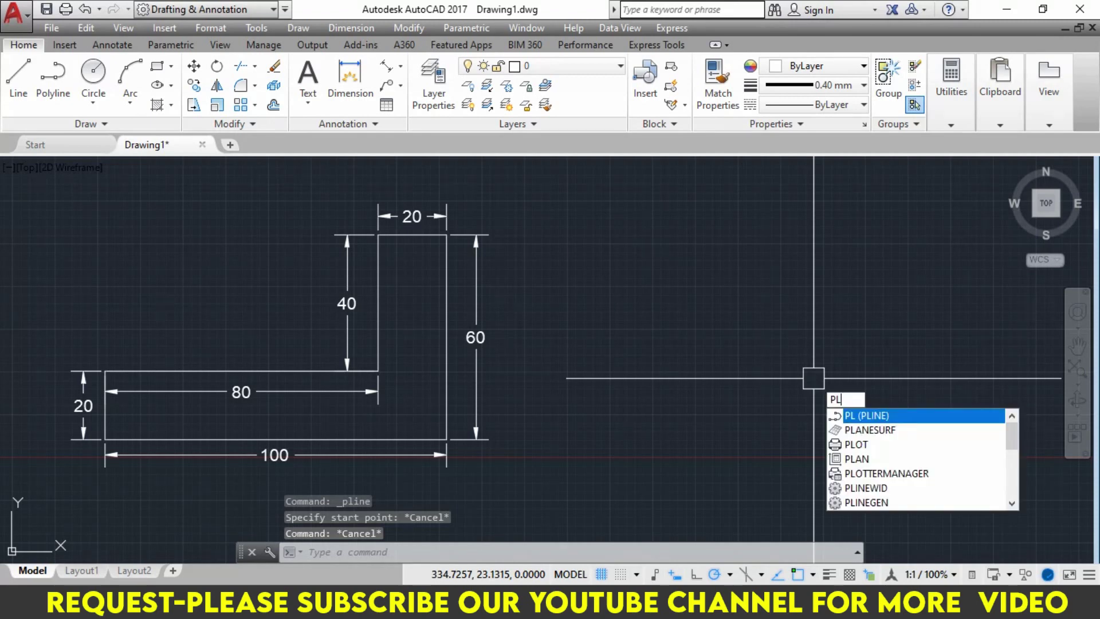
key(Return)
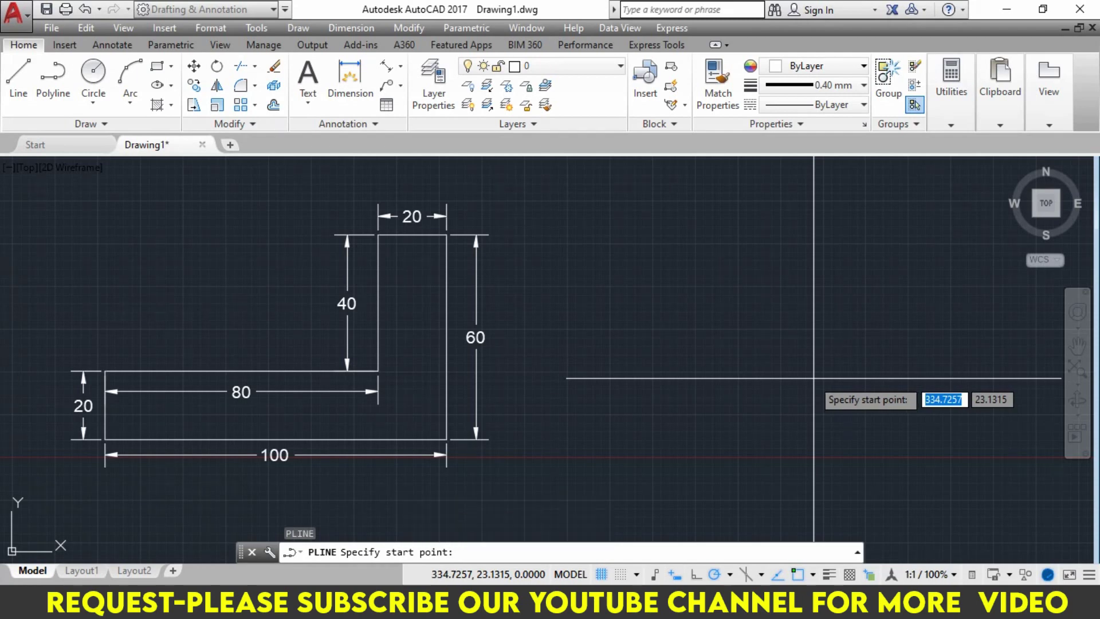
click(613, 427)
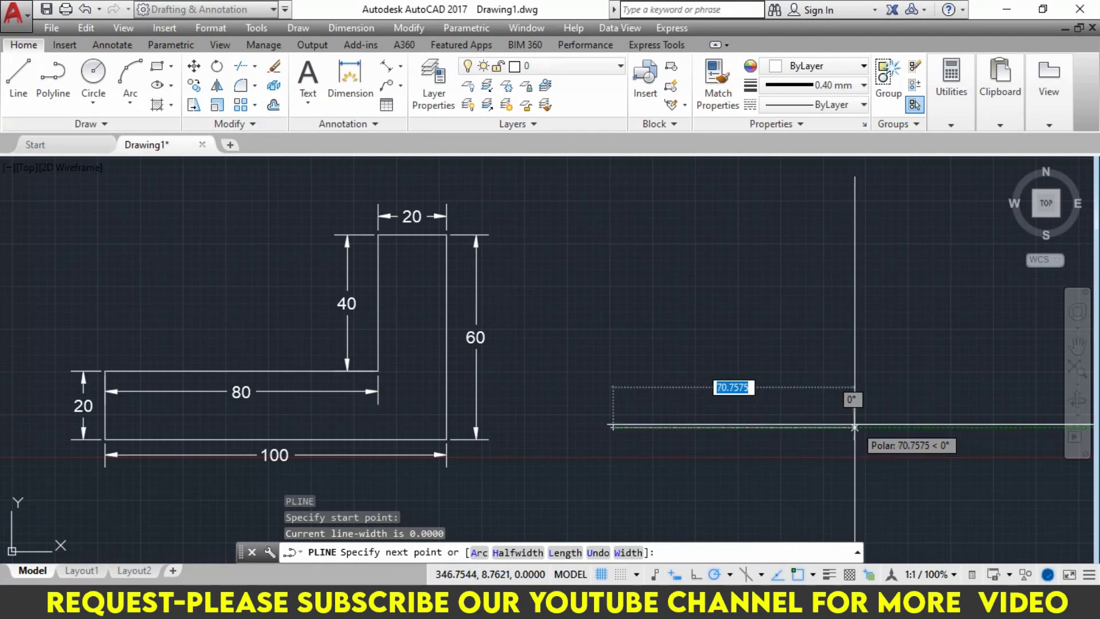
text(100)
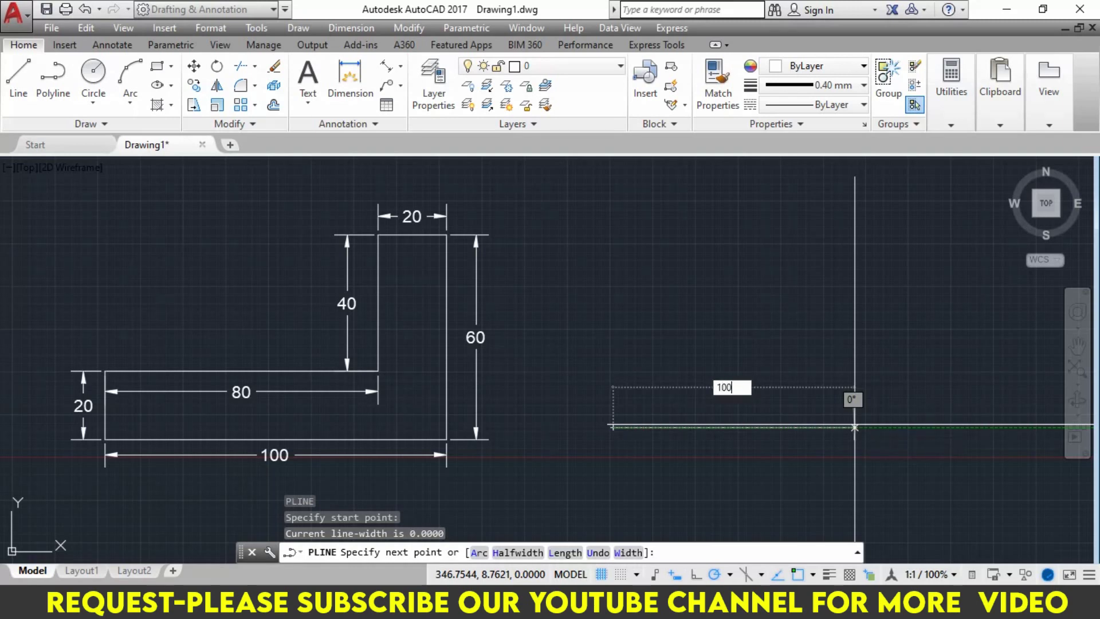
key(Return)
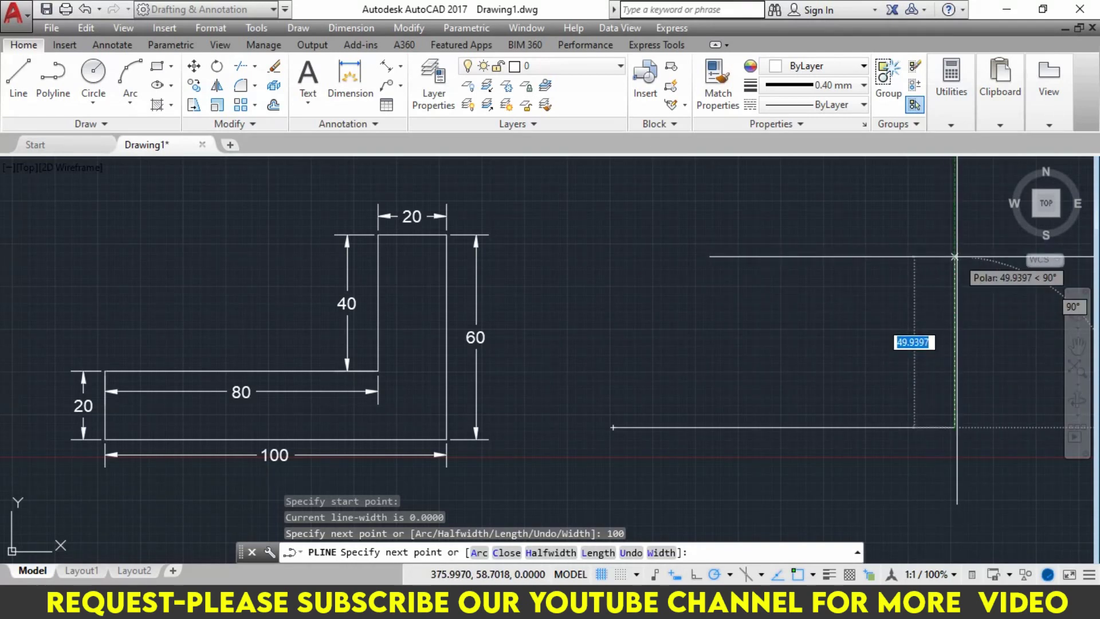
Continue the polyline 60 up, 20 left, 40 down, 80 left, then close it
text(60)
key(Return)
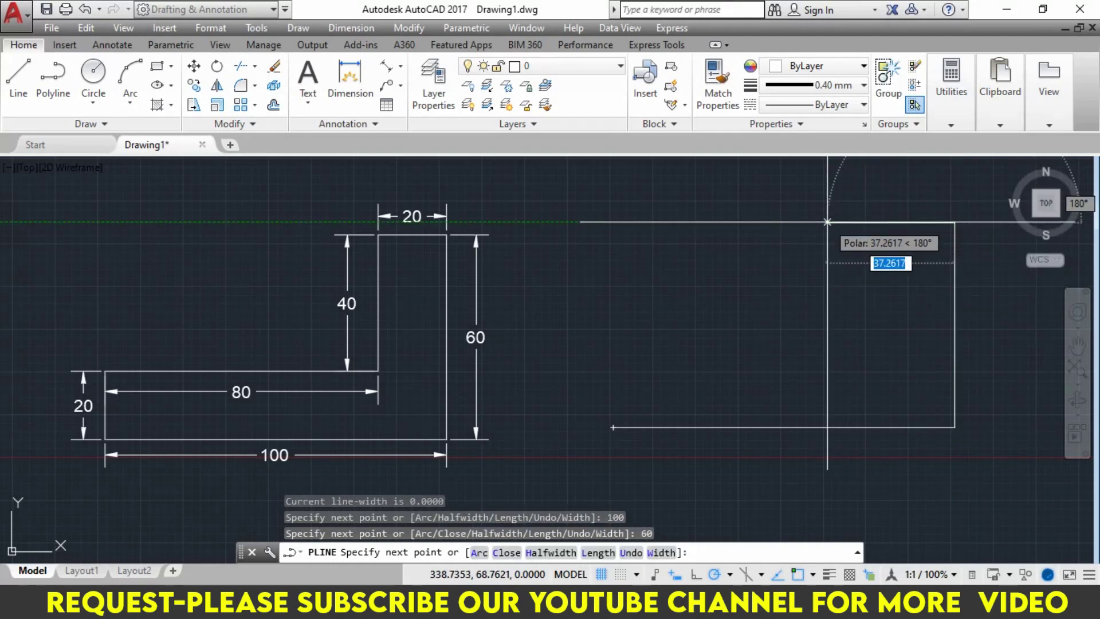
text(20)
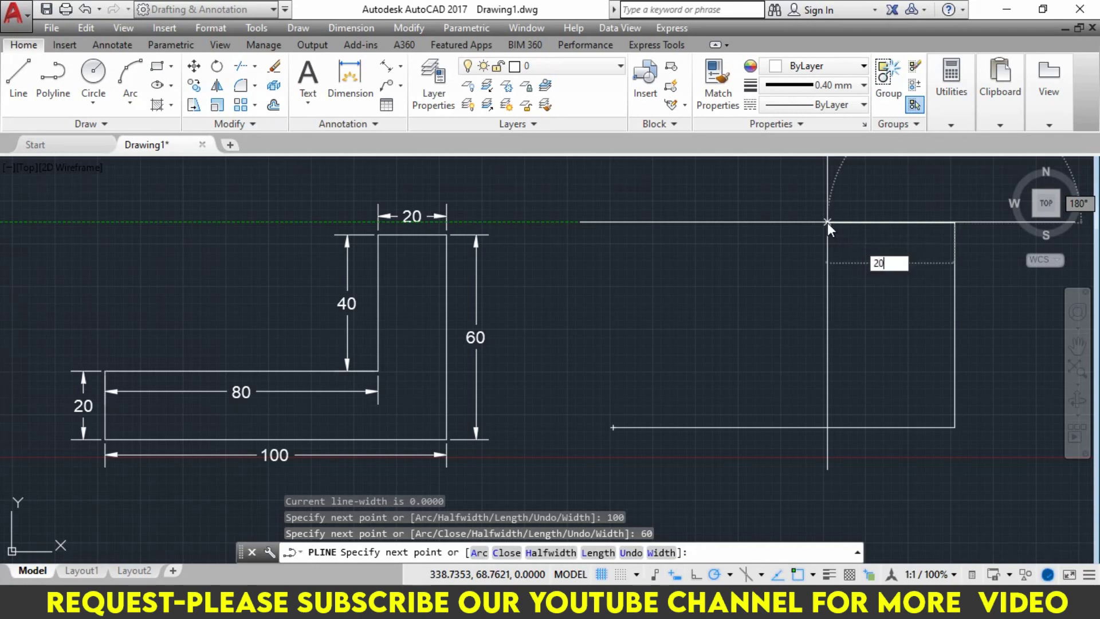
key(Return)
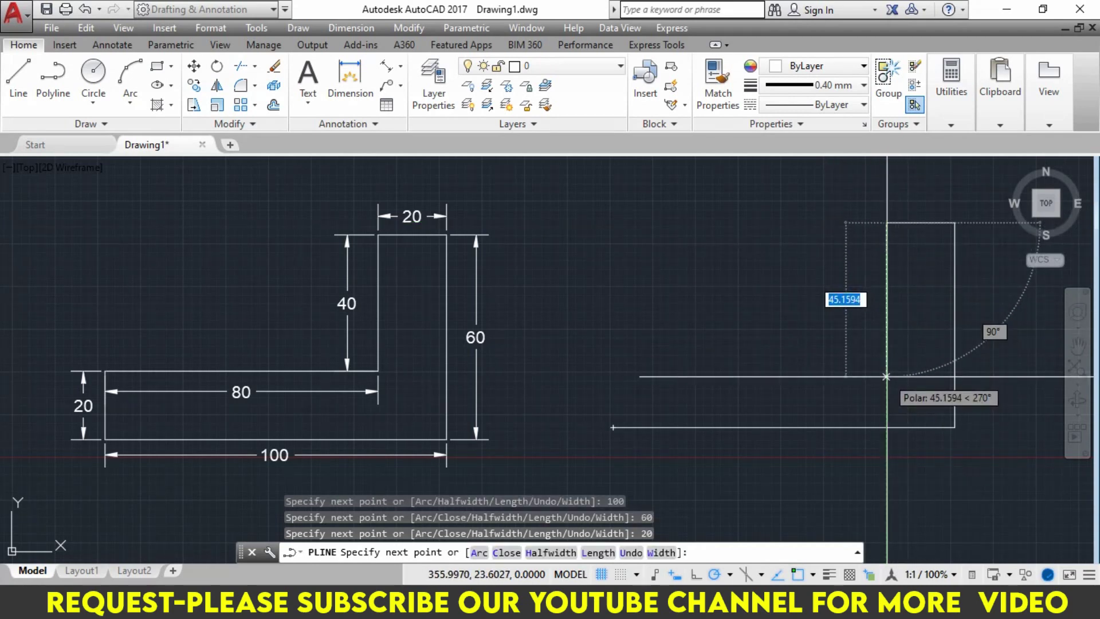
key(BackSpace)
key(Return)
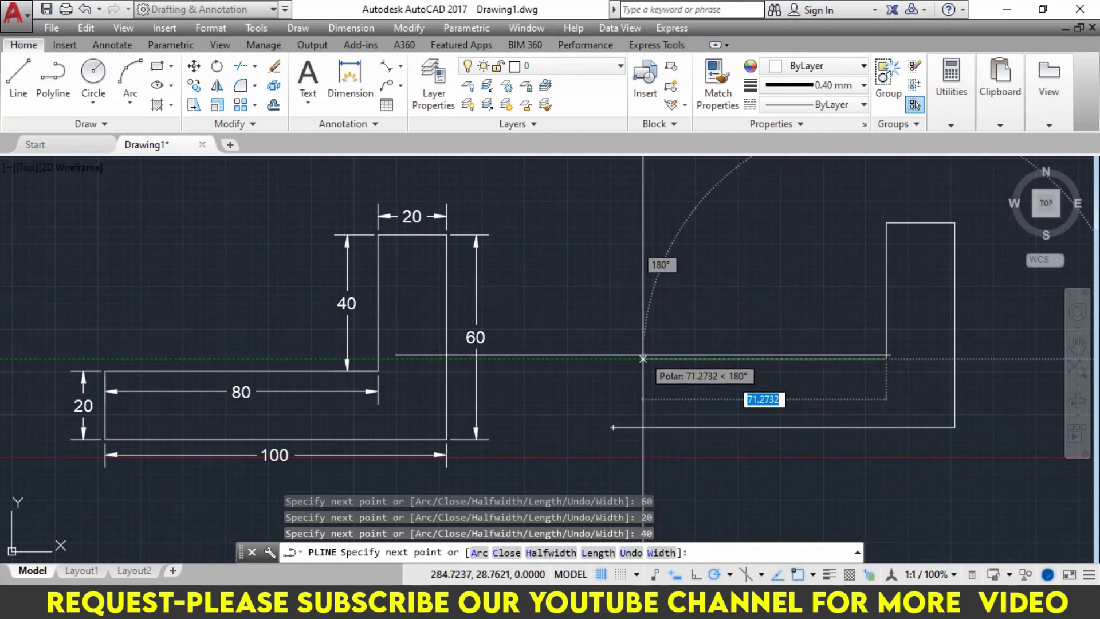
text(80)
key(Return)
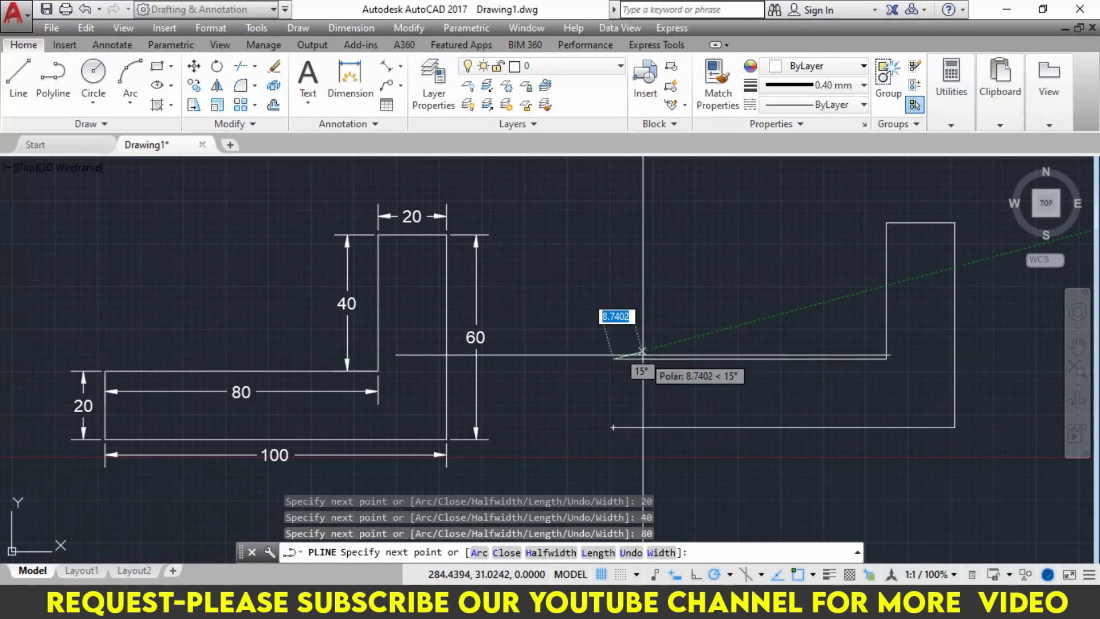
text(C)
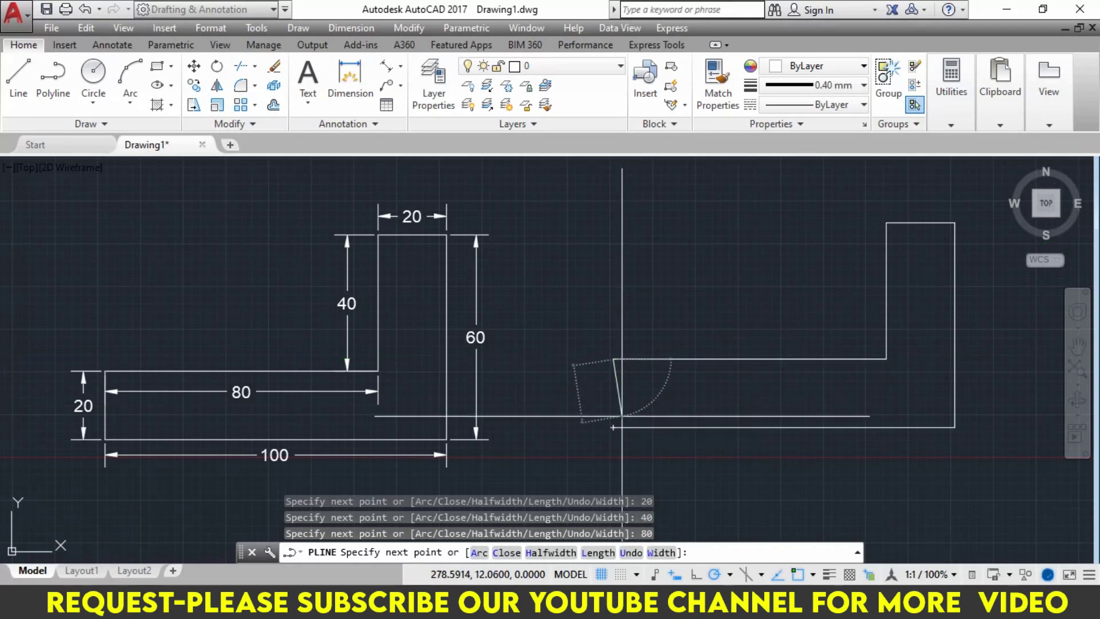
key(Return)
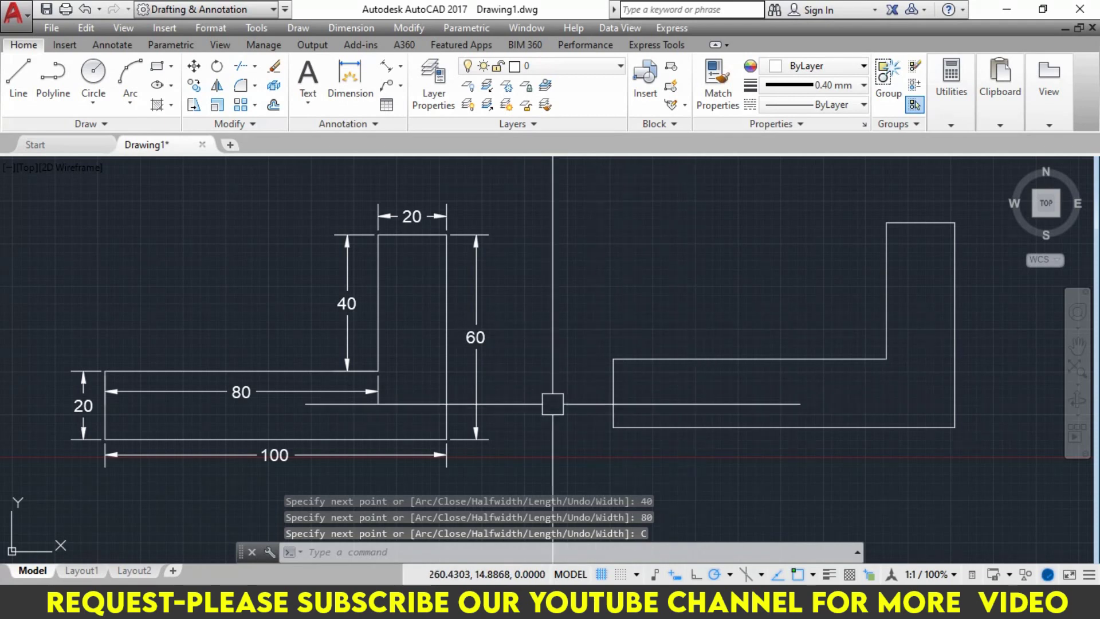
Hide the six L-shape dimensions with Isolate > Hide Objects and turn the grid off
click(476, 261)
click(427, 216)
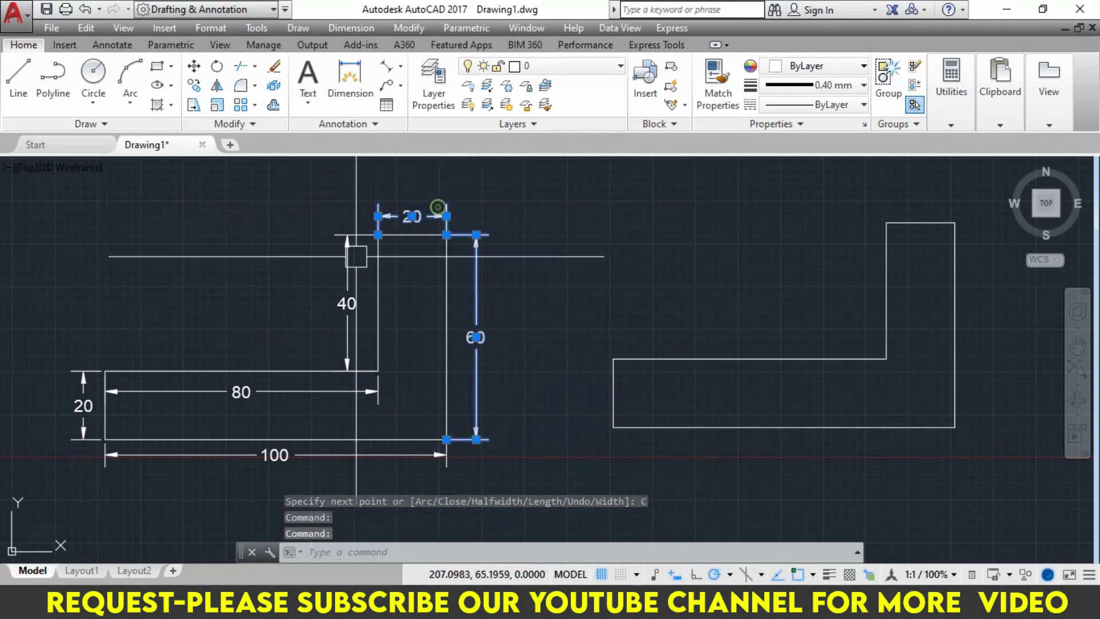
click(347, 286)
click(253, 391)
click(83, 421)
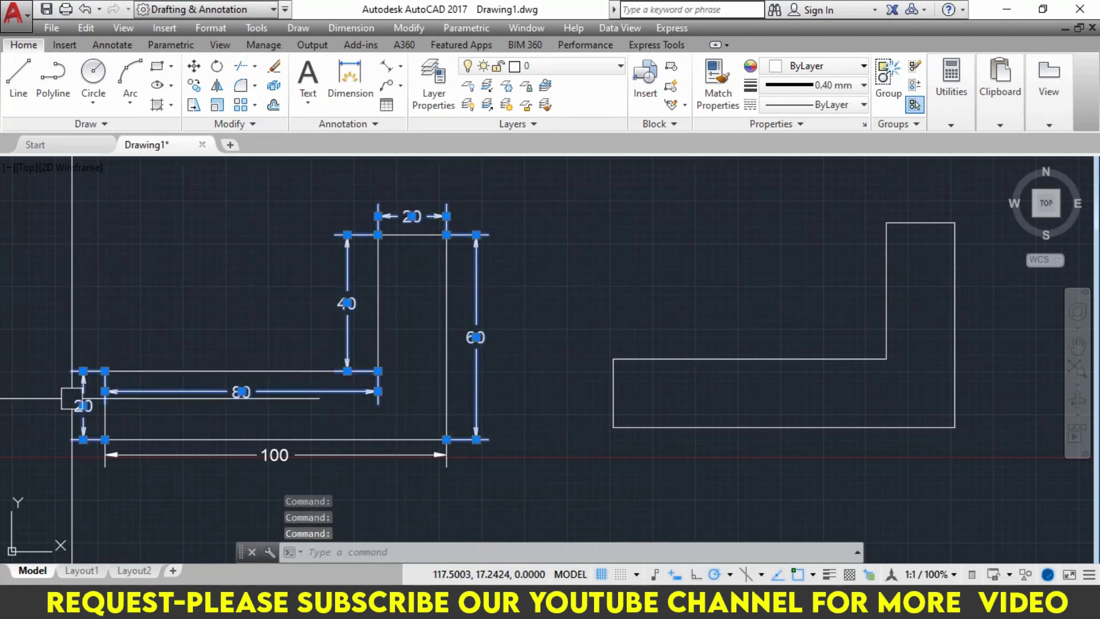
click(216, 455)
right_click(205, 253)
mouse_move(253, 270)
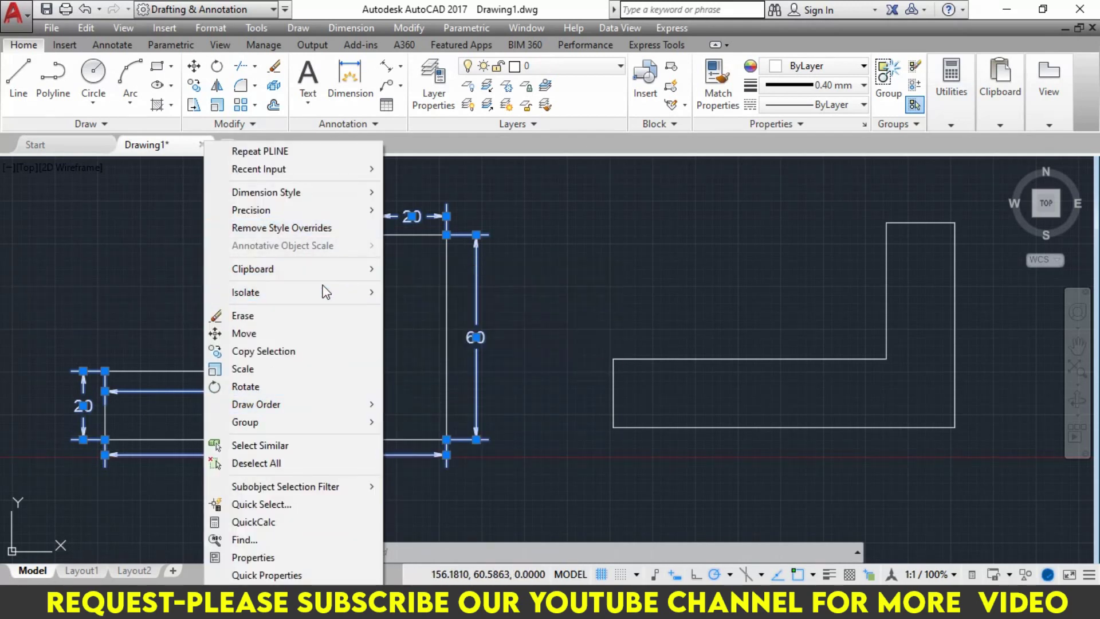
mouse_move(292, 292)
click(446, 310)
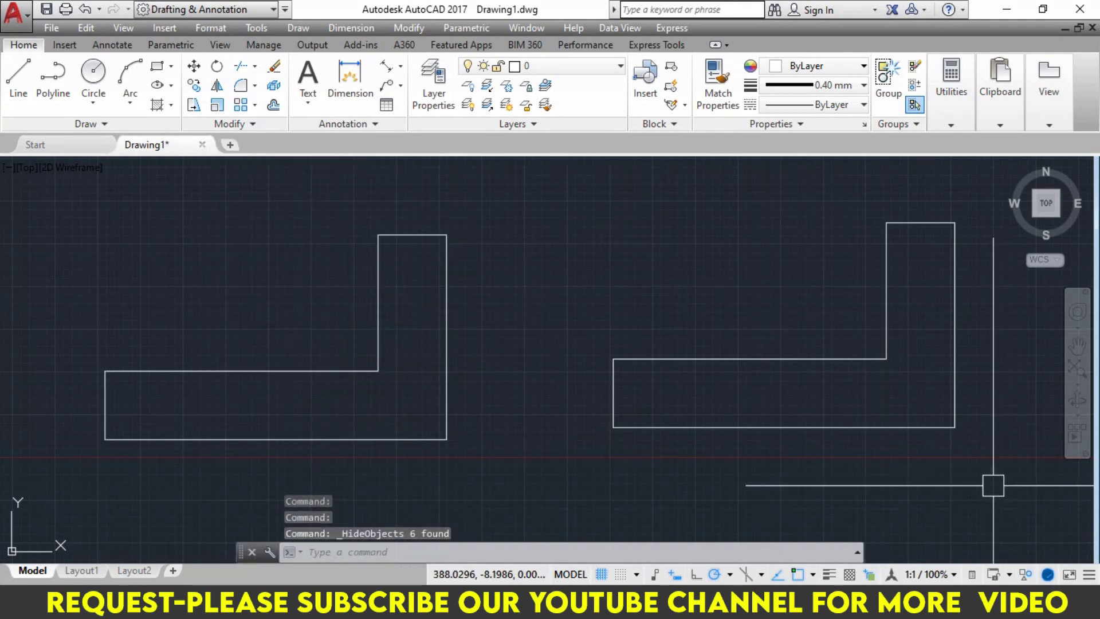
click(601, 574)
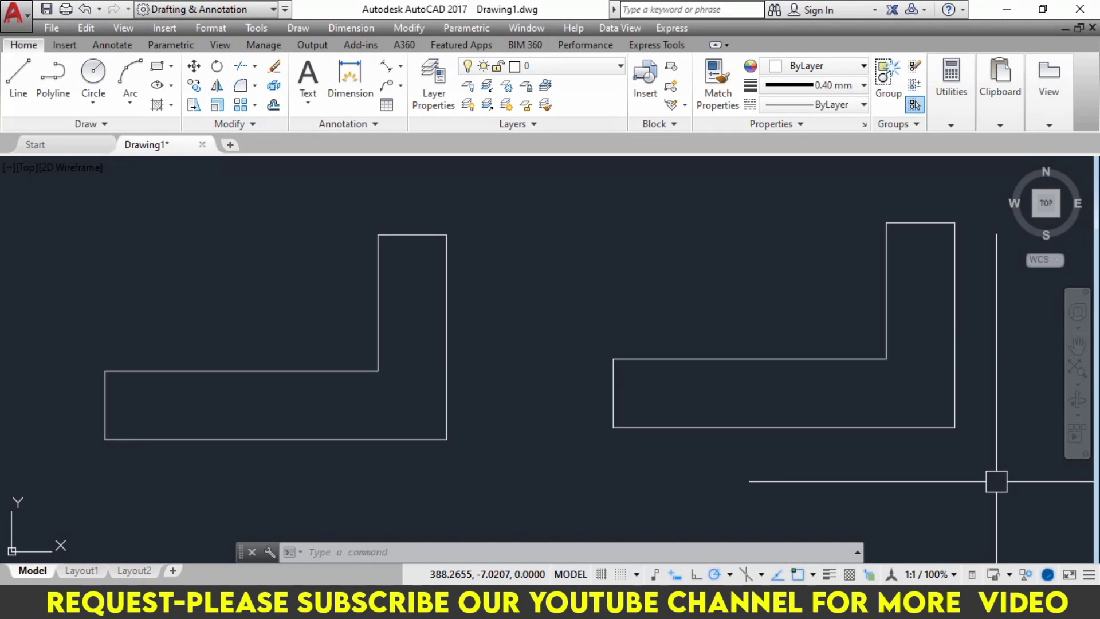
Select the right polyline as one object, then the left shape's six separate lines
click(844, 367)
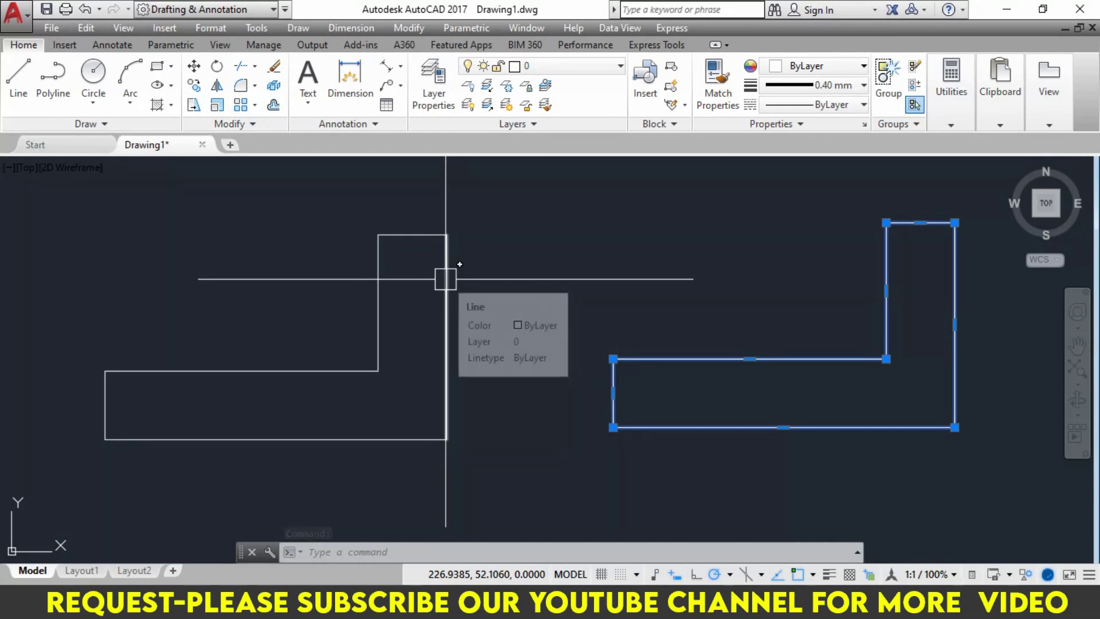
key(Escape)
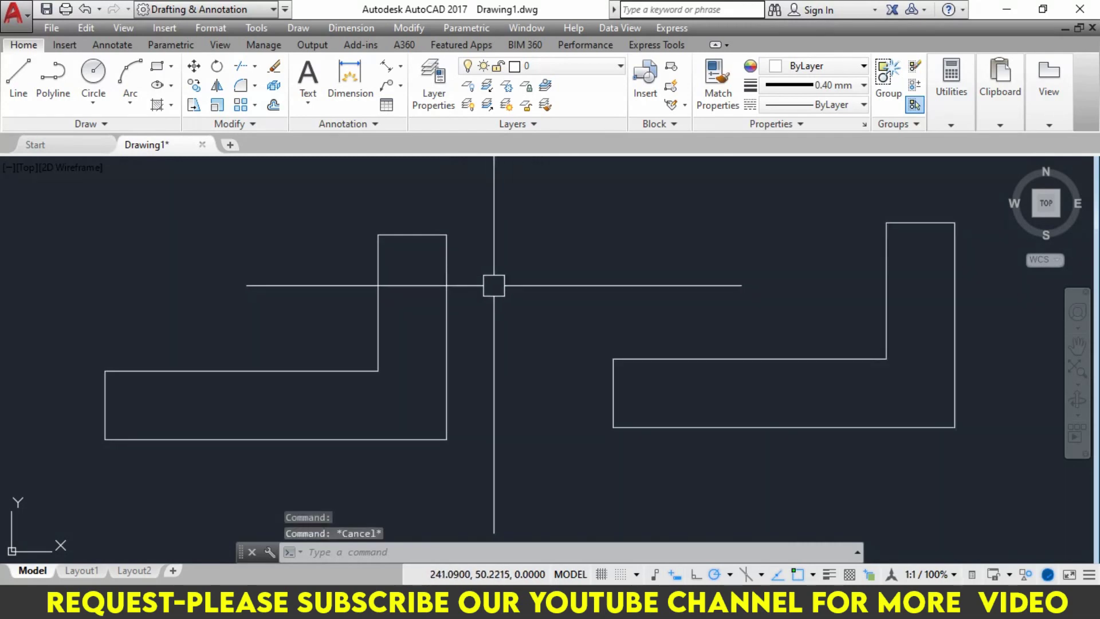
click(449, 281)
click(427, 235)
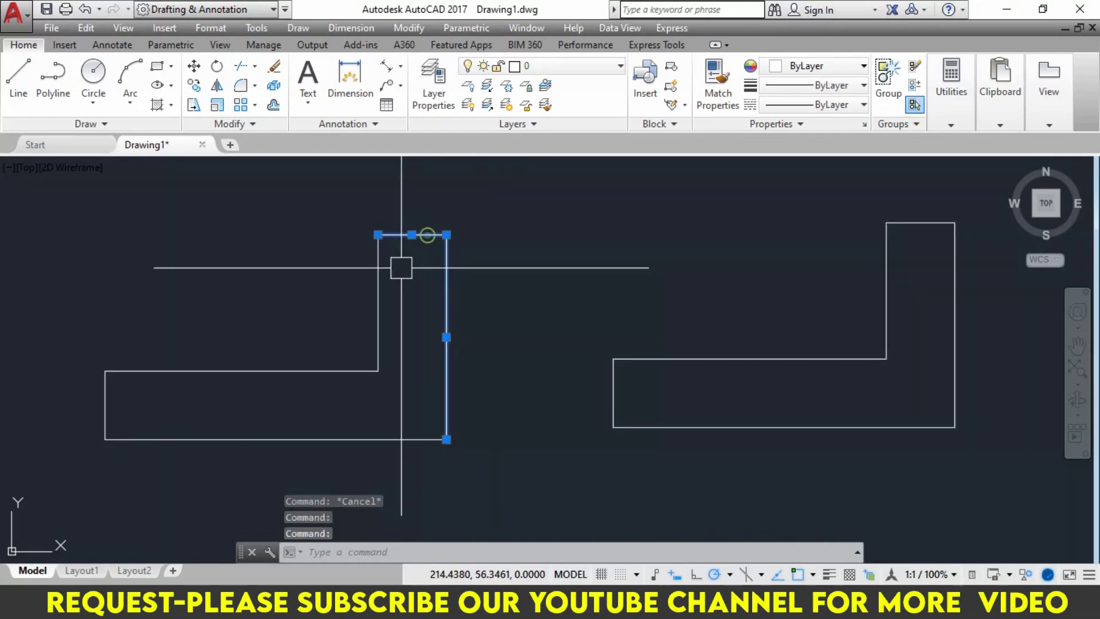
click(379, 286)
click(282, 370)
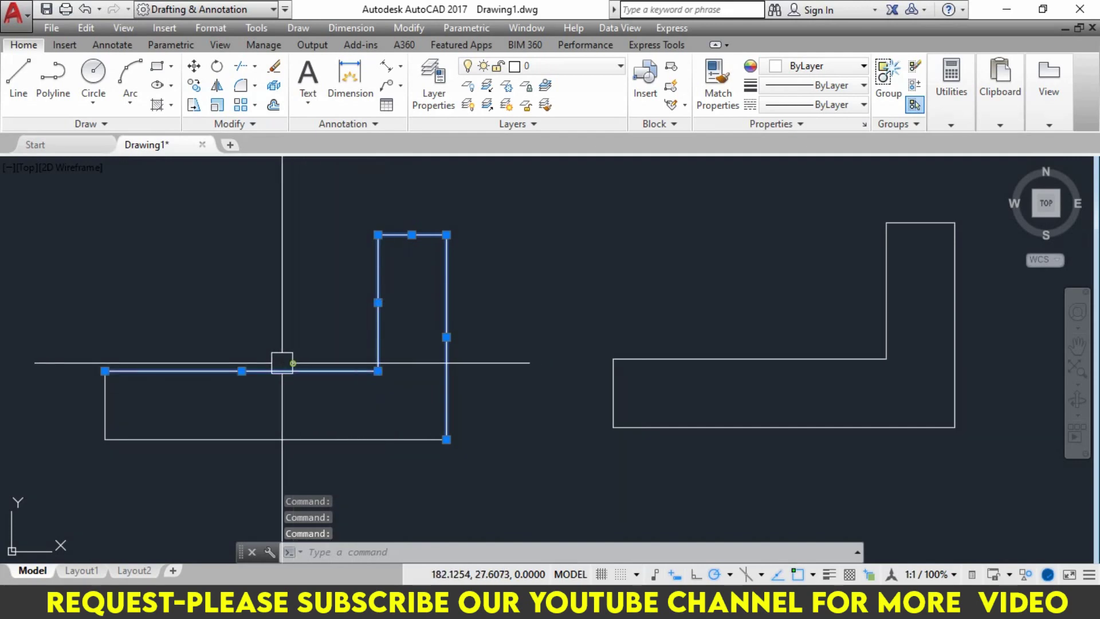
click(135, 421)
click(98, 446)
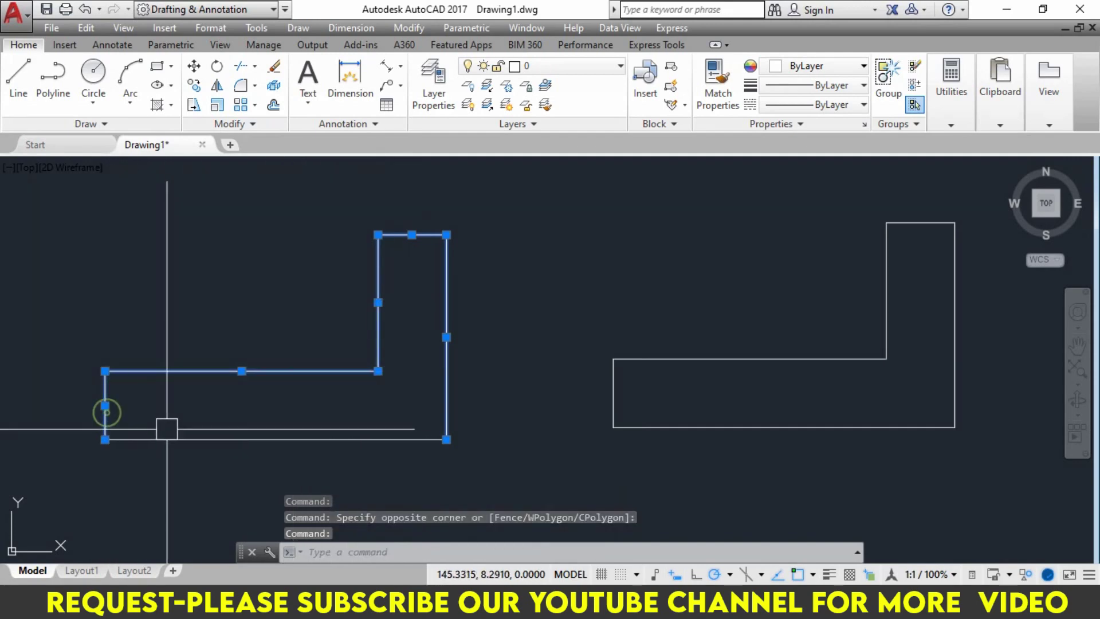
key(Escape)
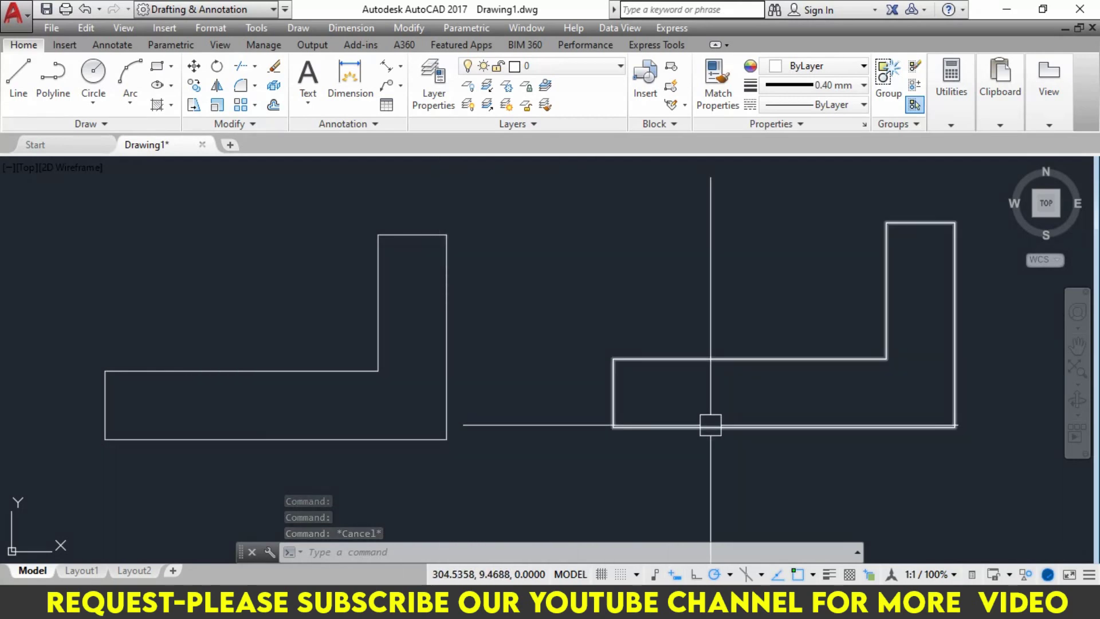
click(514, 191)
click(109, 465)
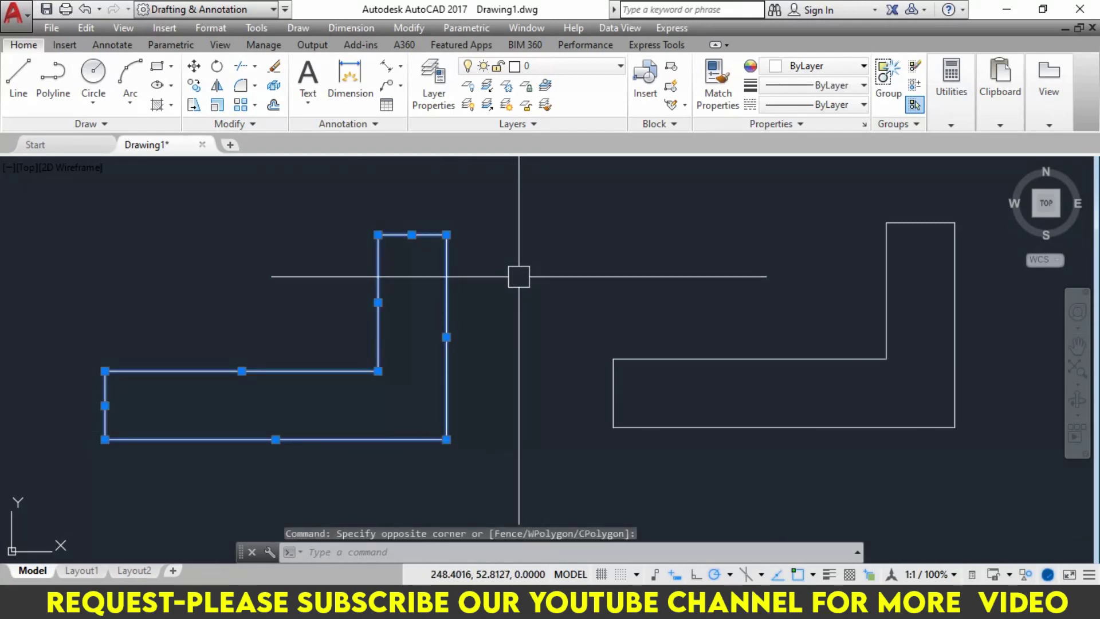
Join the left outline's lines with J, compare both outlines, then select the right polyline
text(J)
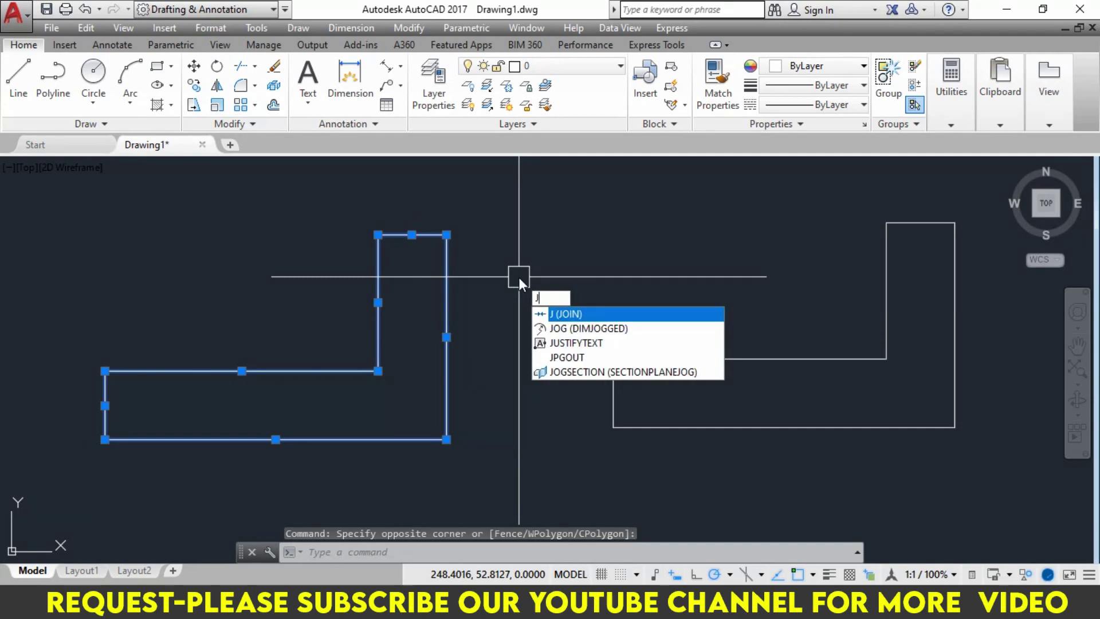
key(Return)
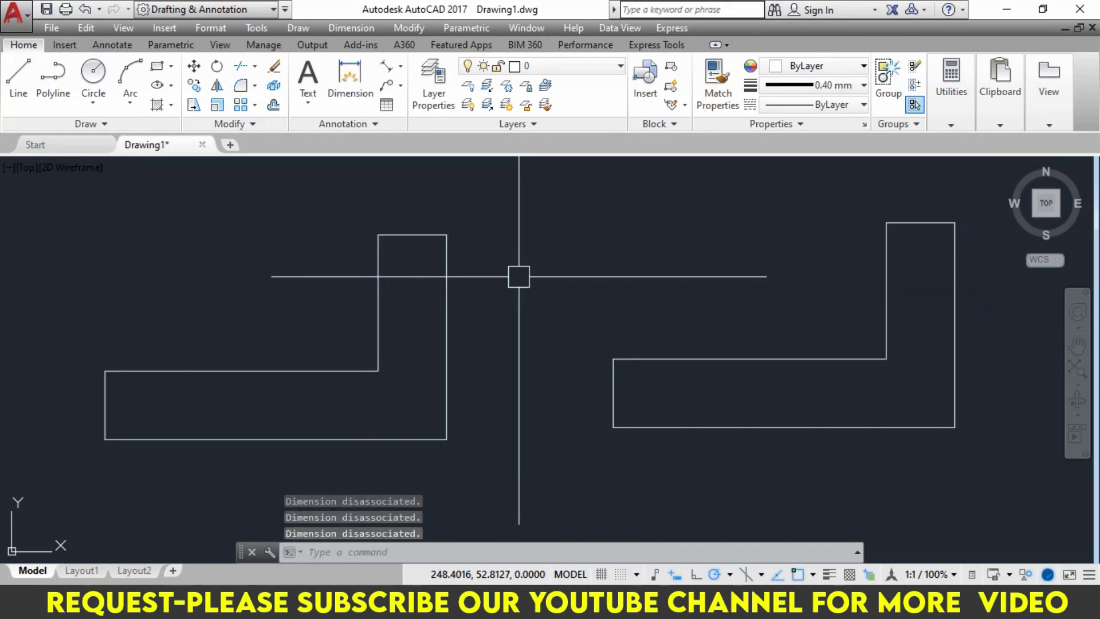
click(447, 272)
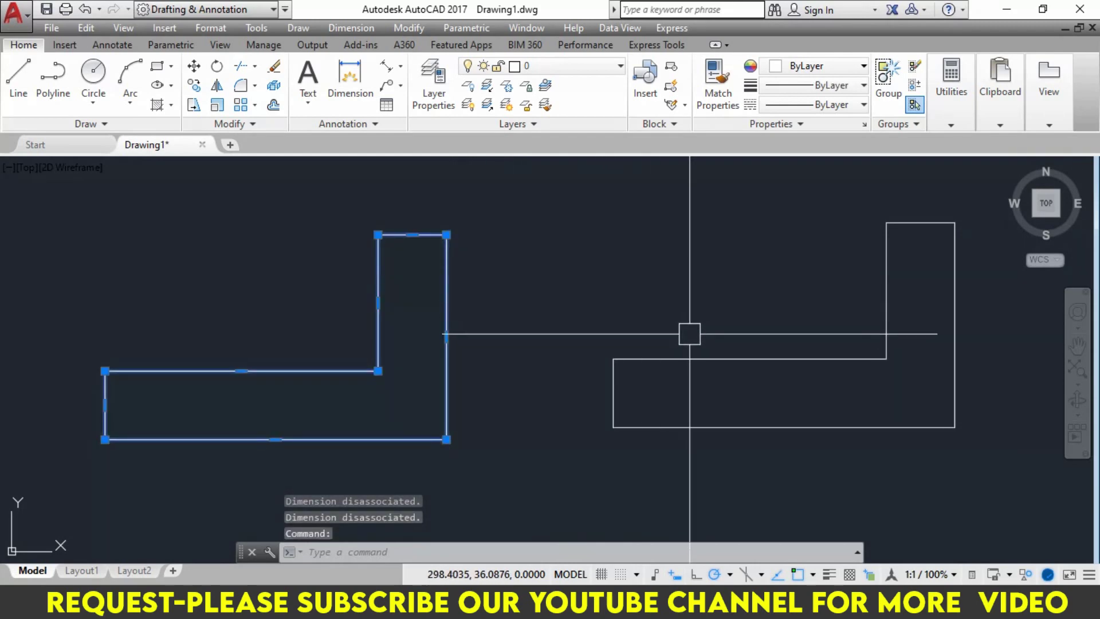
click(700, 360)
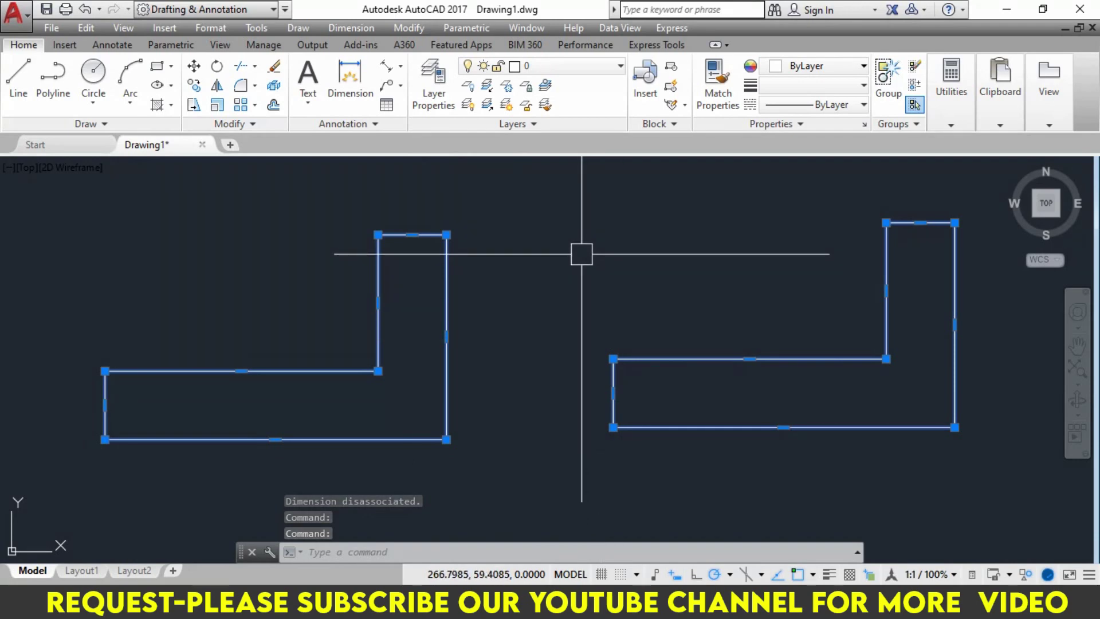
key(Escape)
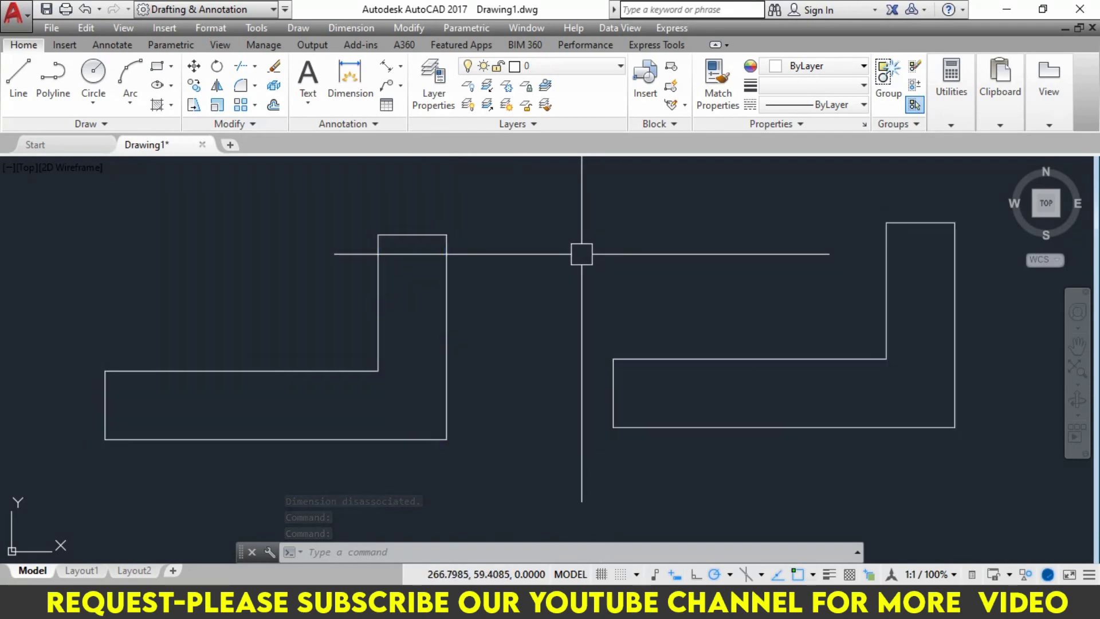
key(Escape)
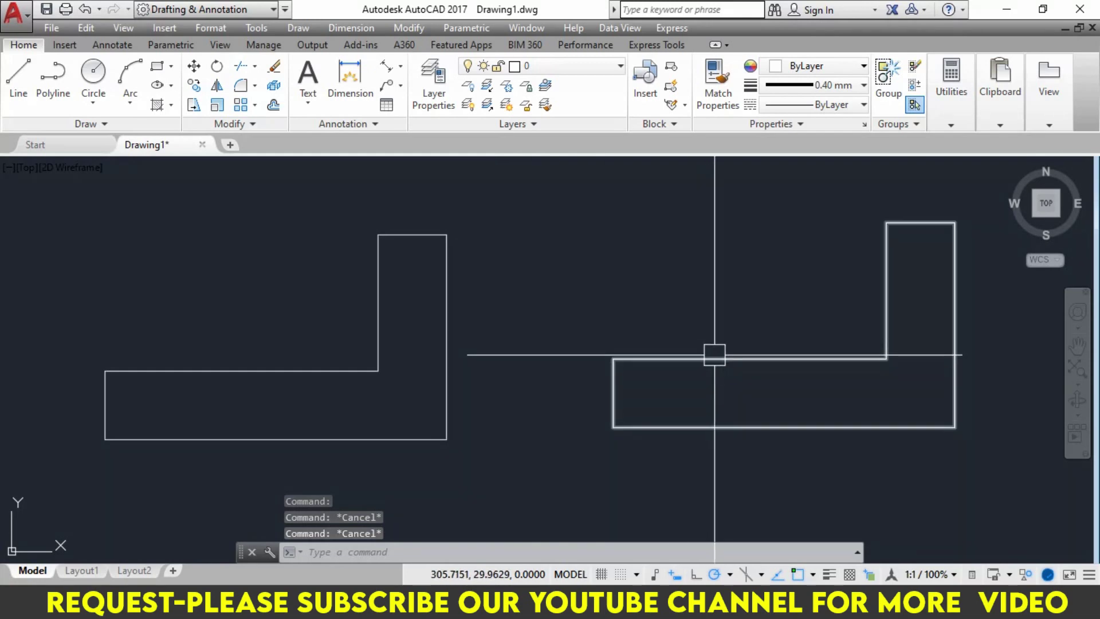
click(715, 355)
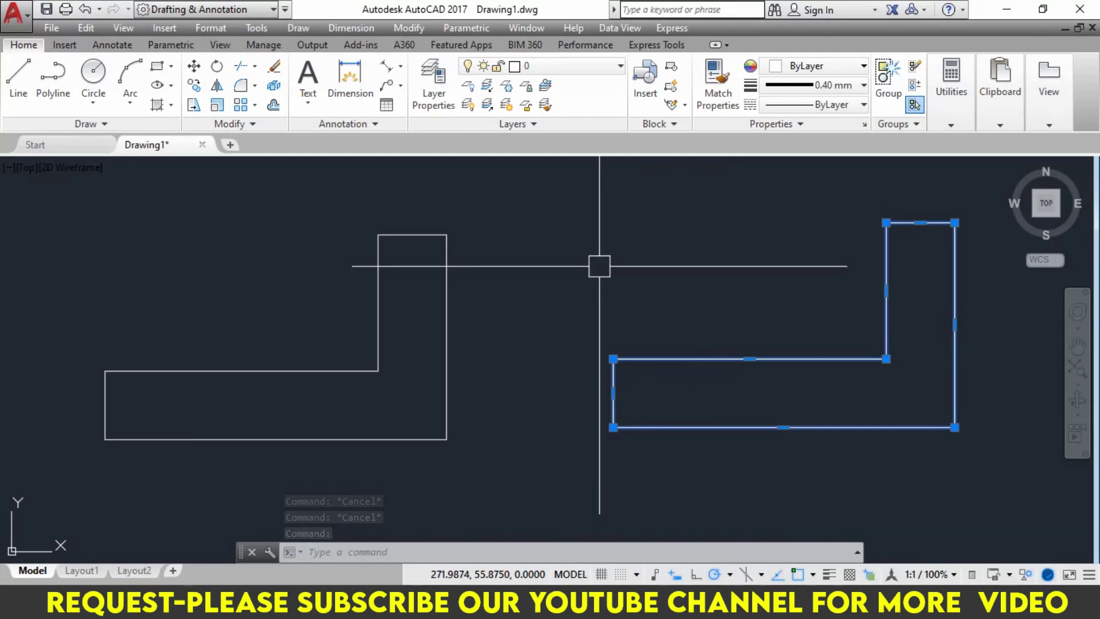
Explode the right polyline with X and check that its edges are now separate lines
text(x)
key(Return)
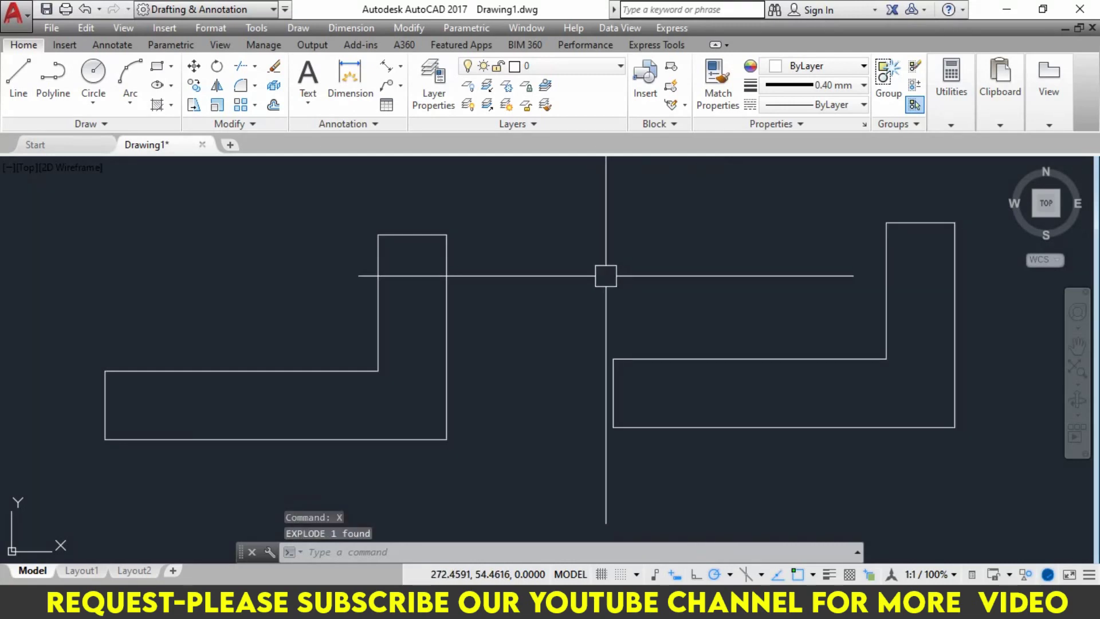
click(690, 359)
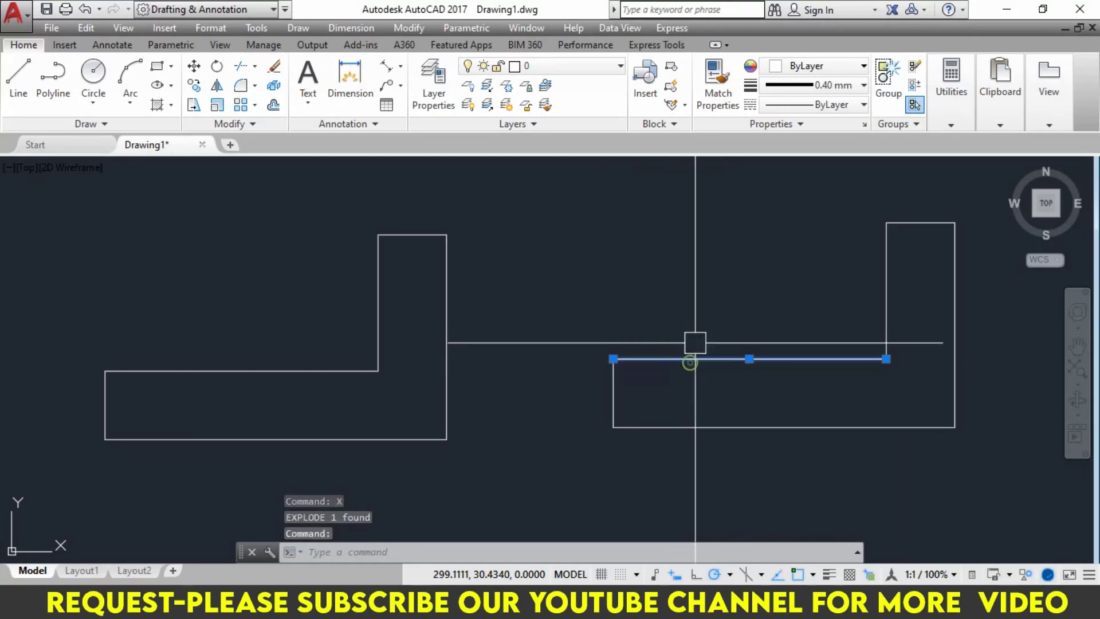
click(892, 273)
click(923, 224)
click(954, 269)
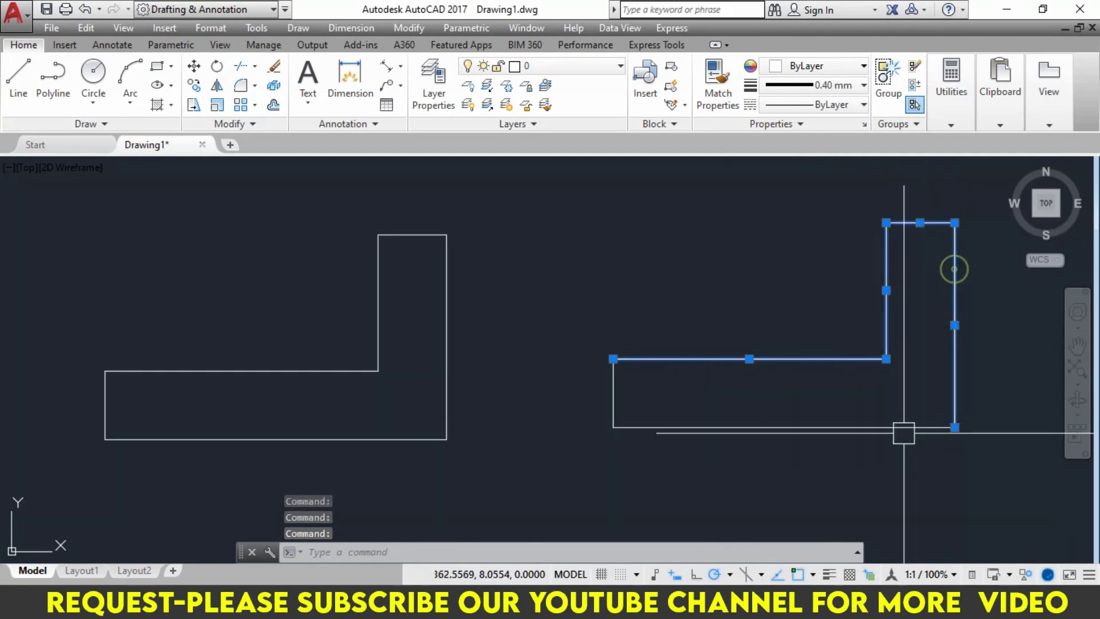
click(863, 429)
click(612, 393)
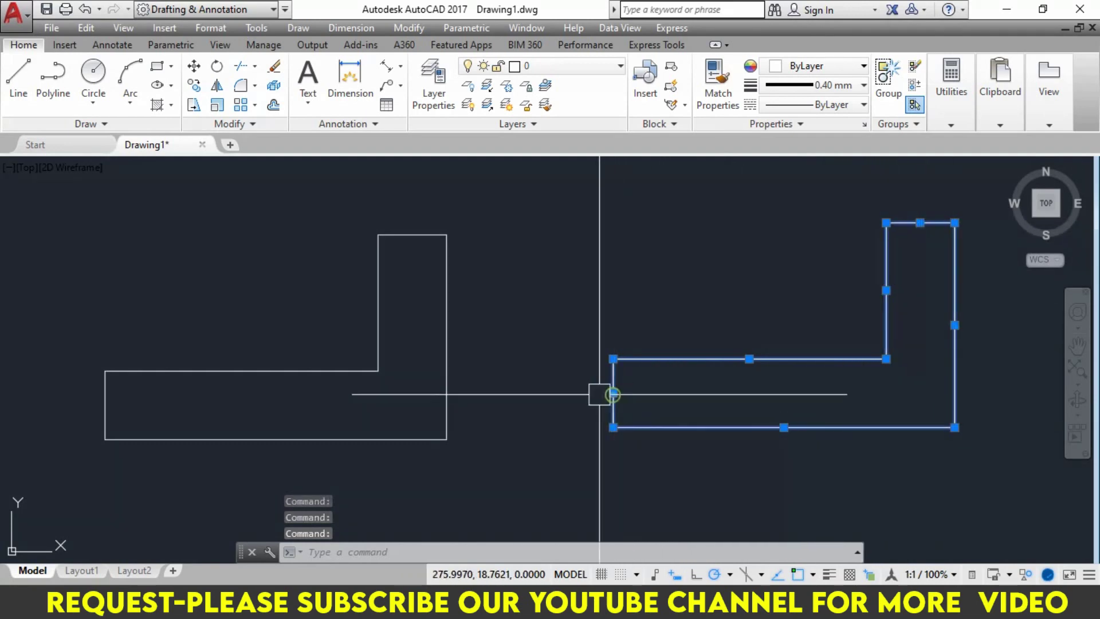
Explode both L-shapes together, check the left shape's individual edges, then deselect
click(446, 335)
text(X)
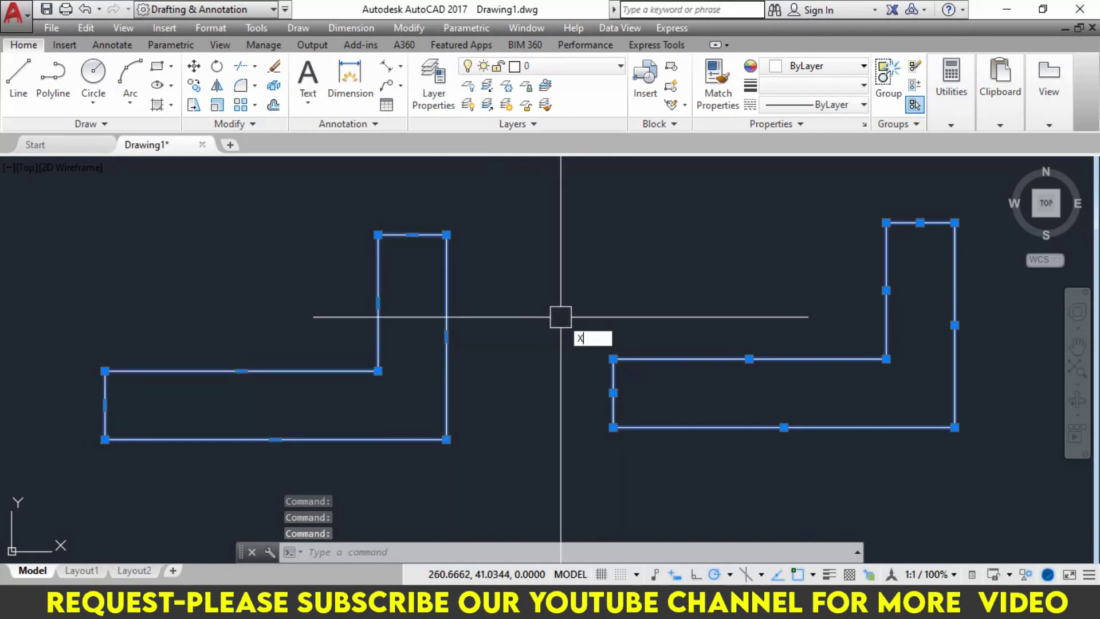
key(Return)
click(445, 320)
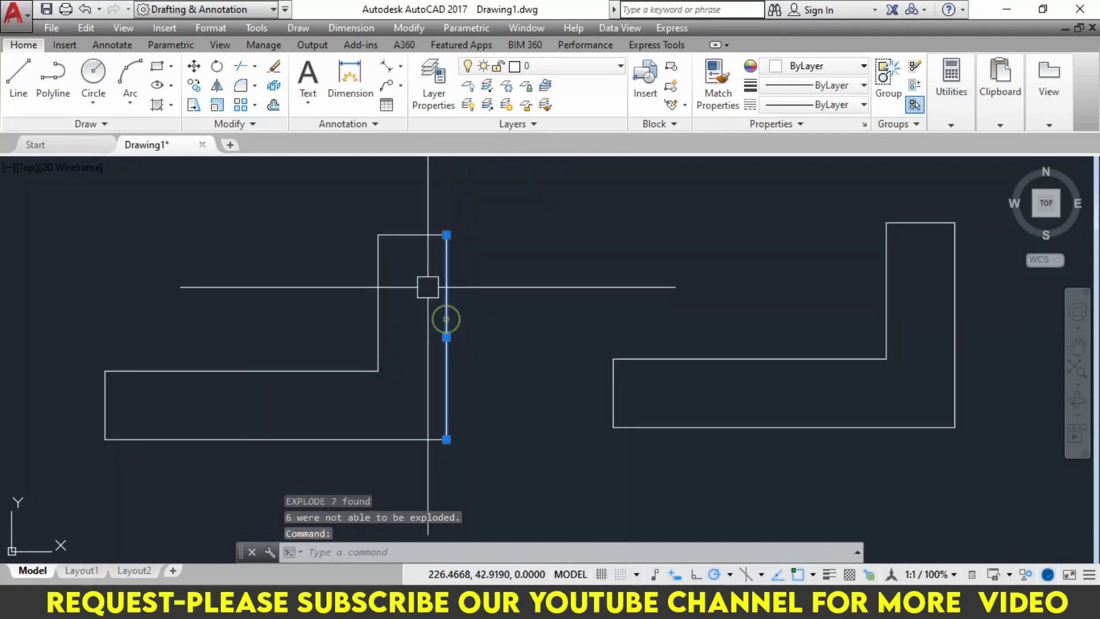
click(418, 236)
click(378, 275)
click(284, 366)
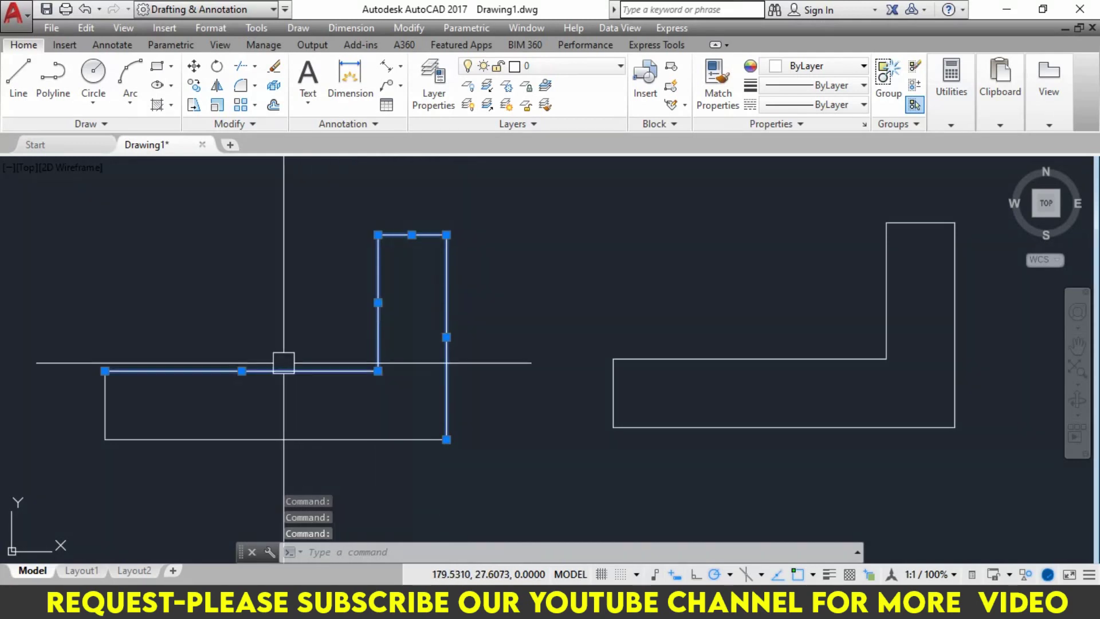
click(98, 373)
click(112, 412)
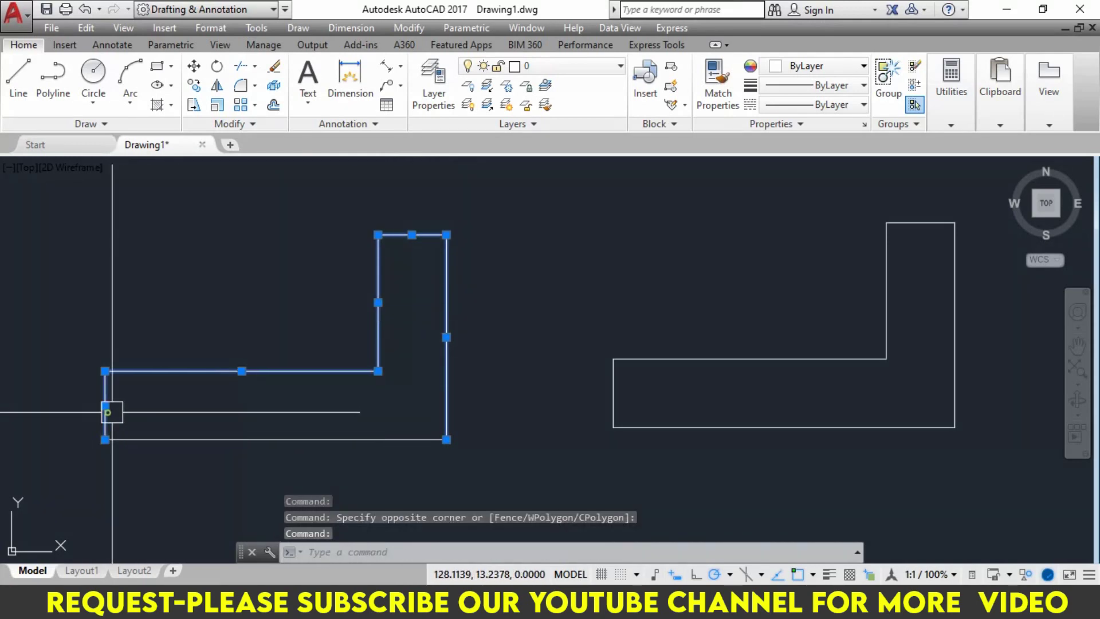
key(Escape)
key(Escape)
key(Escape)
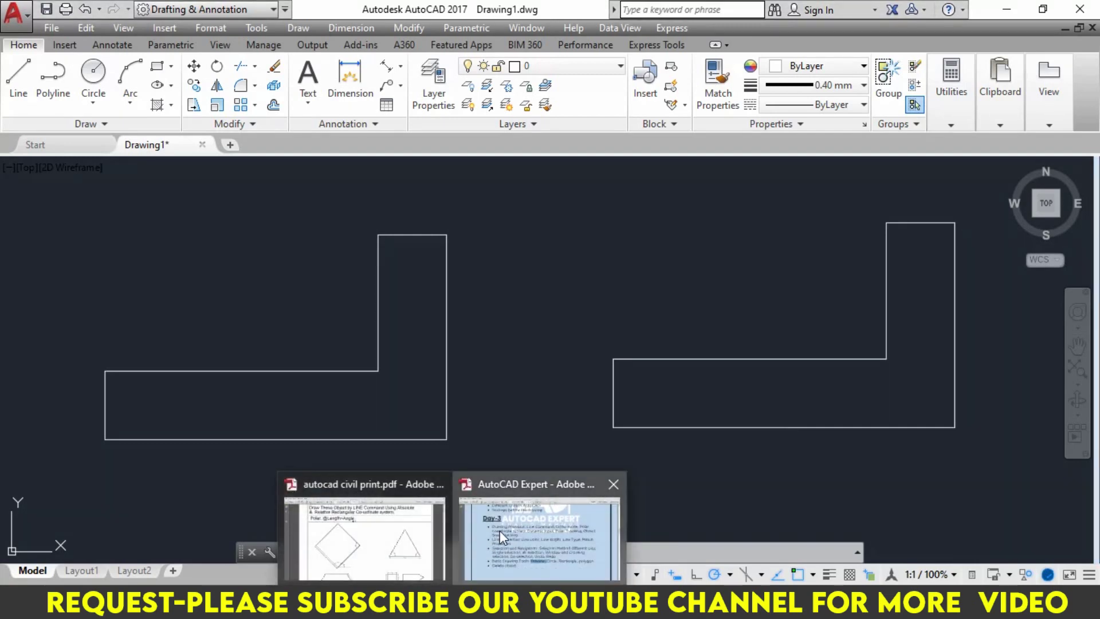
click(499, 531)
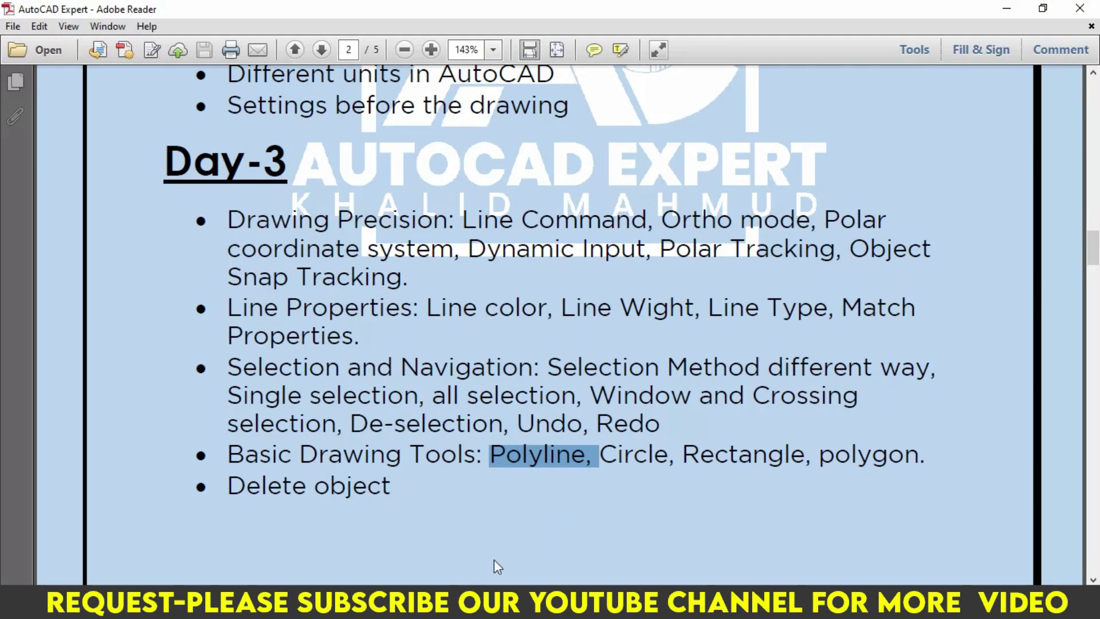
key(alt+Tab)
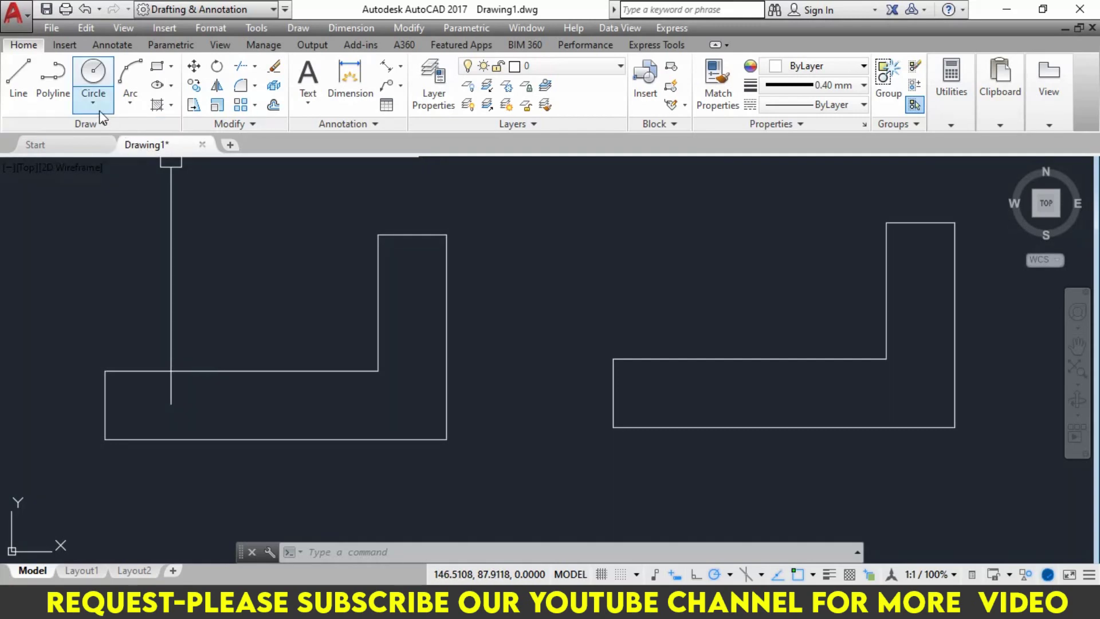
Browse the Circle dropdown options, dismiss them without choosing, and pan the view slightly
click(99, 112)
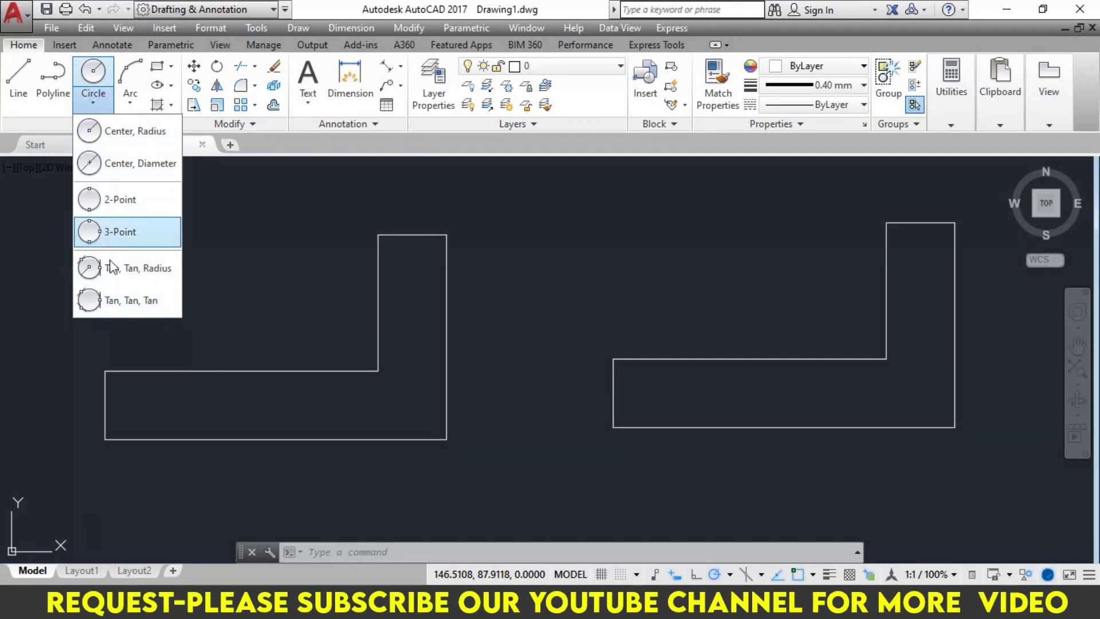
click(256, 227)
click(256, 225)
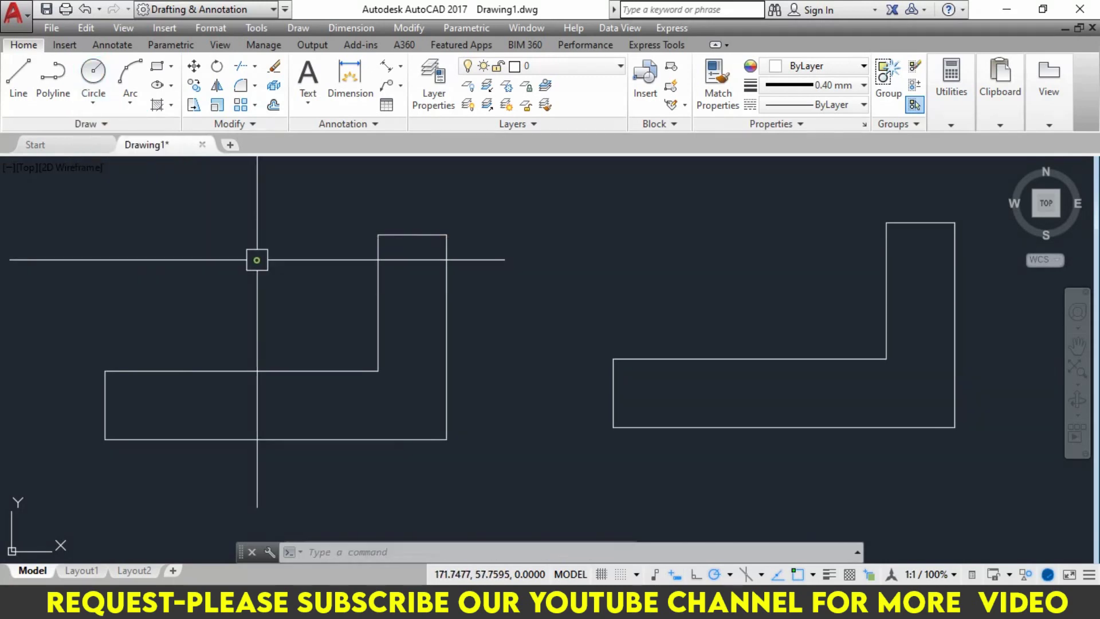
middle_drag(629, 270, 628, 295)
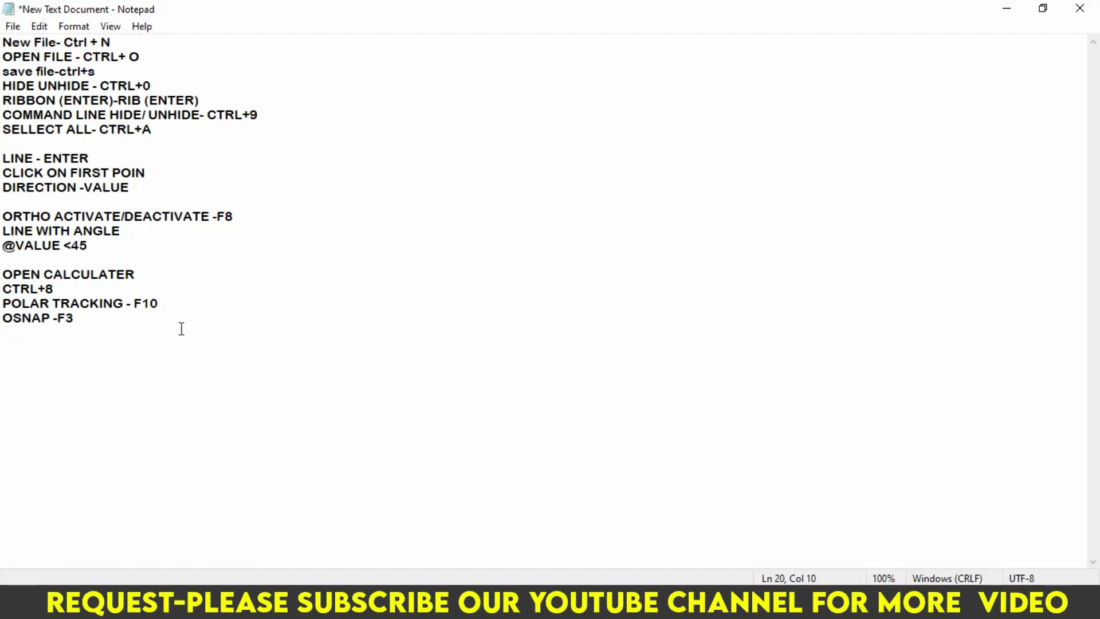
Add 'LINE TYPE- LT' and 'LINE TYPE SCALE -LTS' lines below the OSNAP -F3 note
key(Return)
text(L)
text(T)
key(BackSpace)
key(BackSpace)
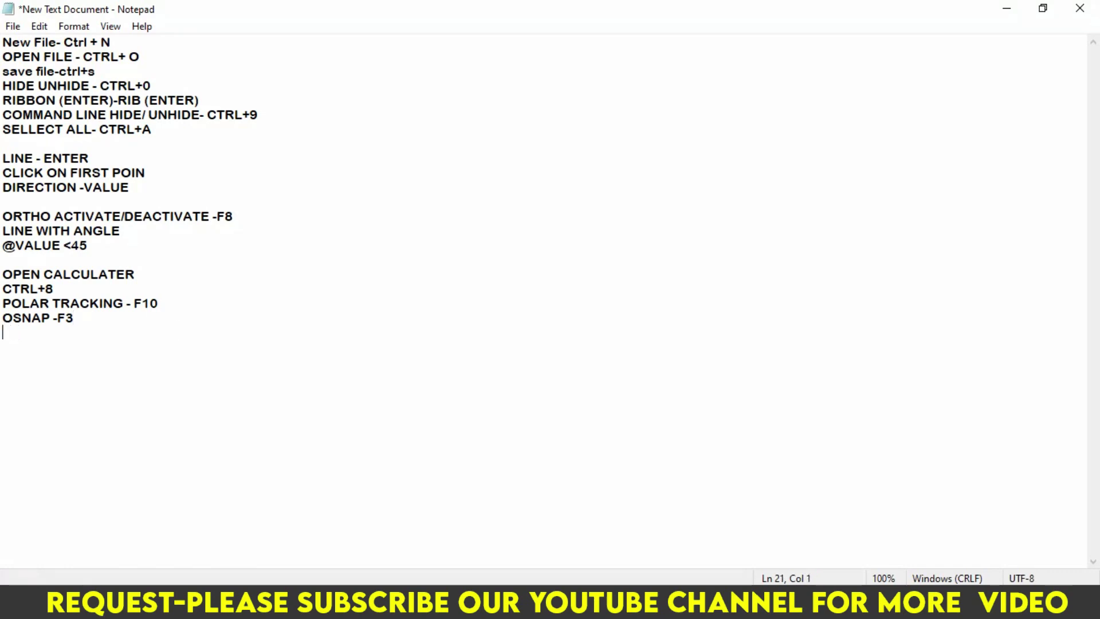
text(LINE TY)
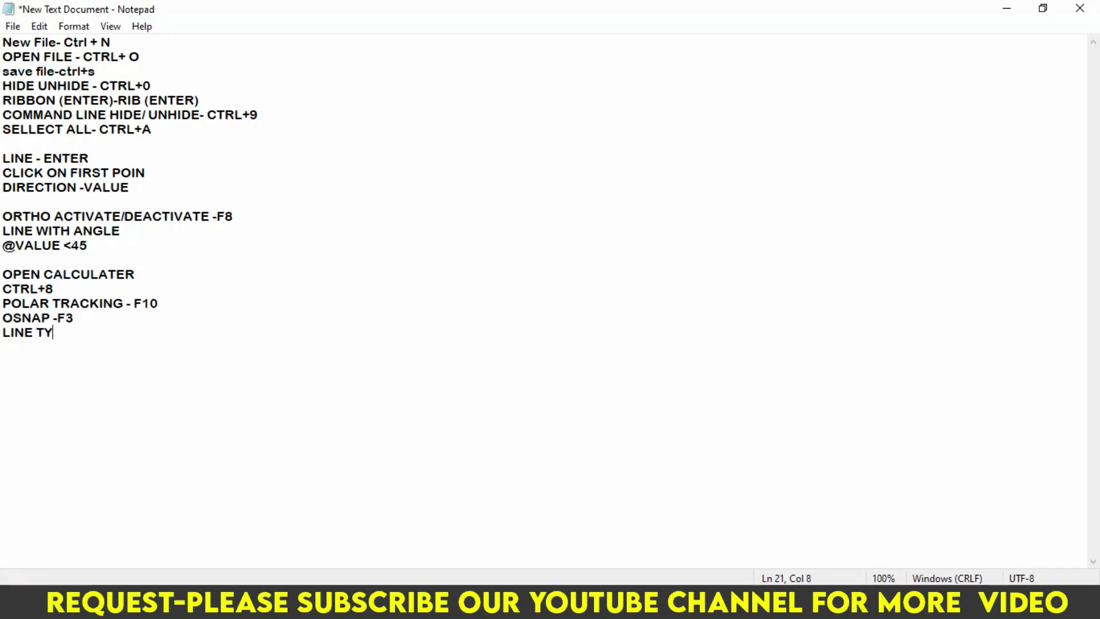
text(PE- )
text(LT)
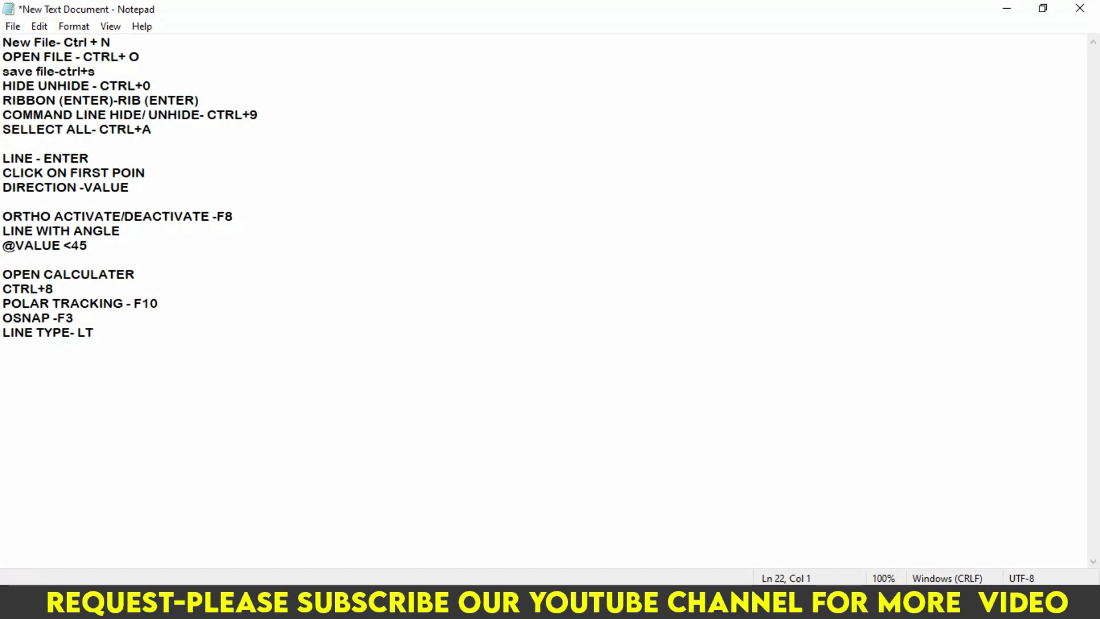
text(LY)
key(BackSpace)
text(INE TY)
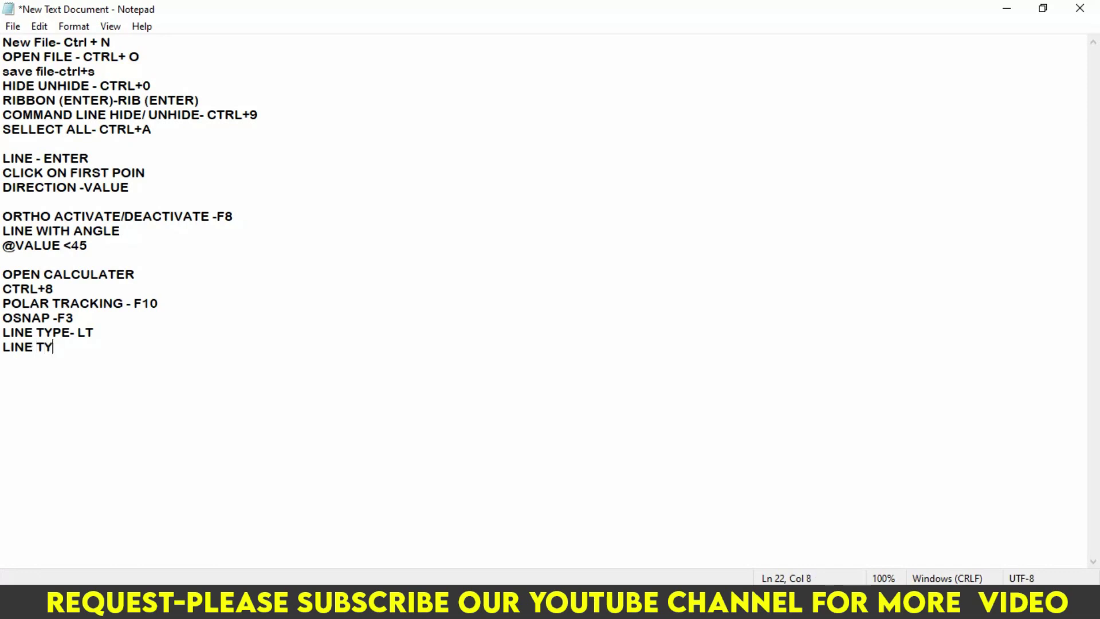
text(PE SC)
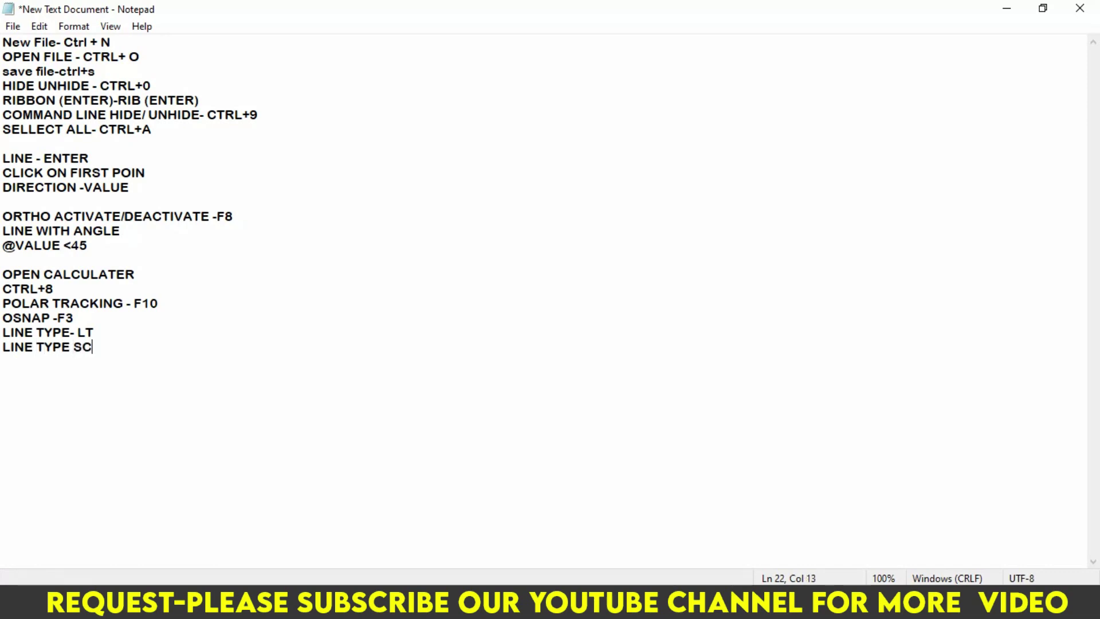
text(ALE)
text( -L)
text(TS)
Review the newly added notes, then minimize Notepad to return to AutoCAD
drag(196, 367, 104, 217)
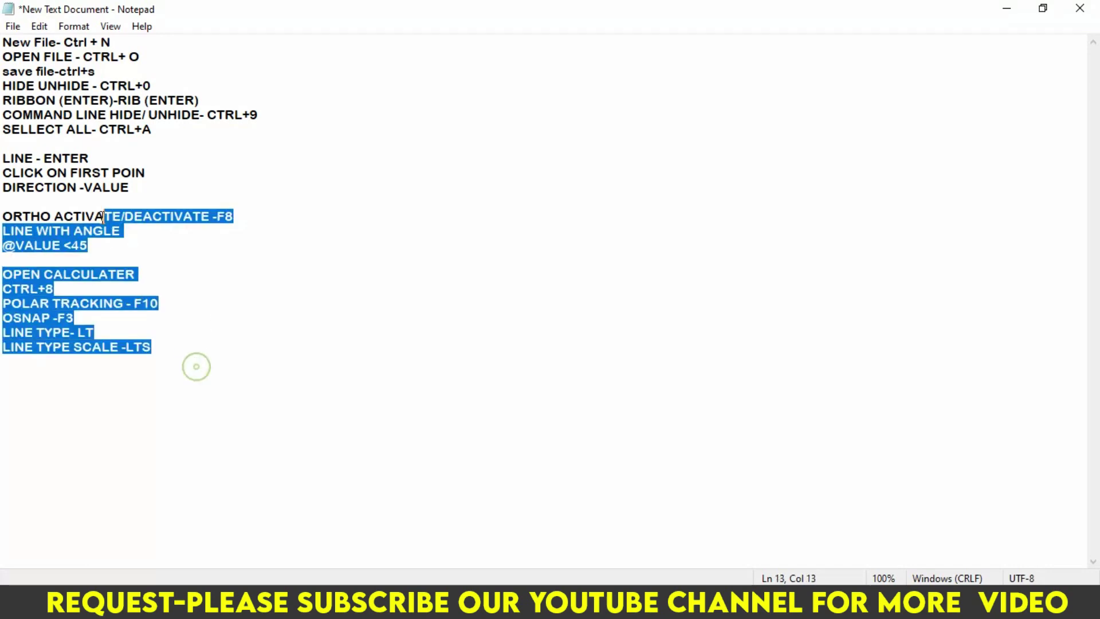
mouse_move(27, 86)
mouse_down()
mouse_move(95, 388)
mouse_move(186, 393)
mouse_up()
click(203, 370)
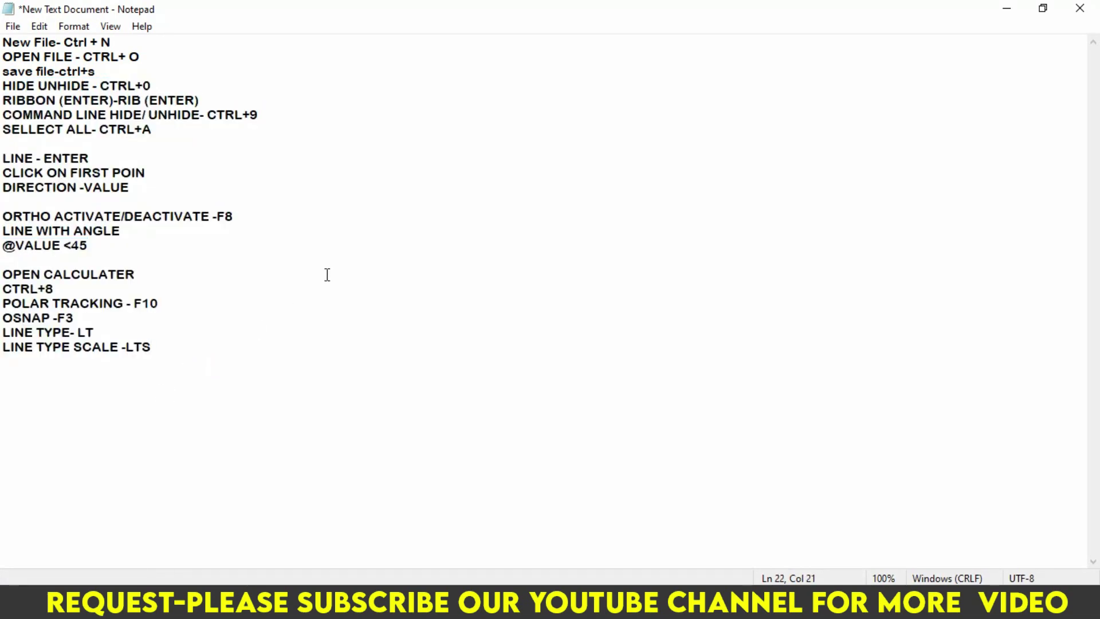
click(1007, 8)
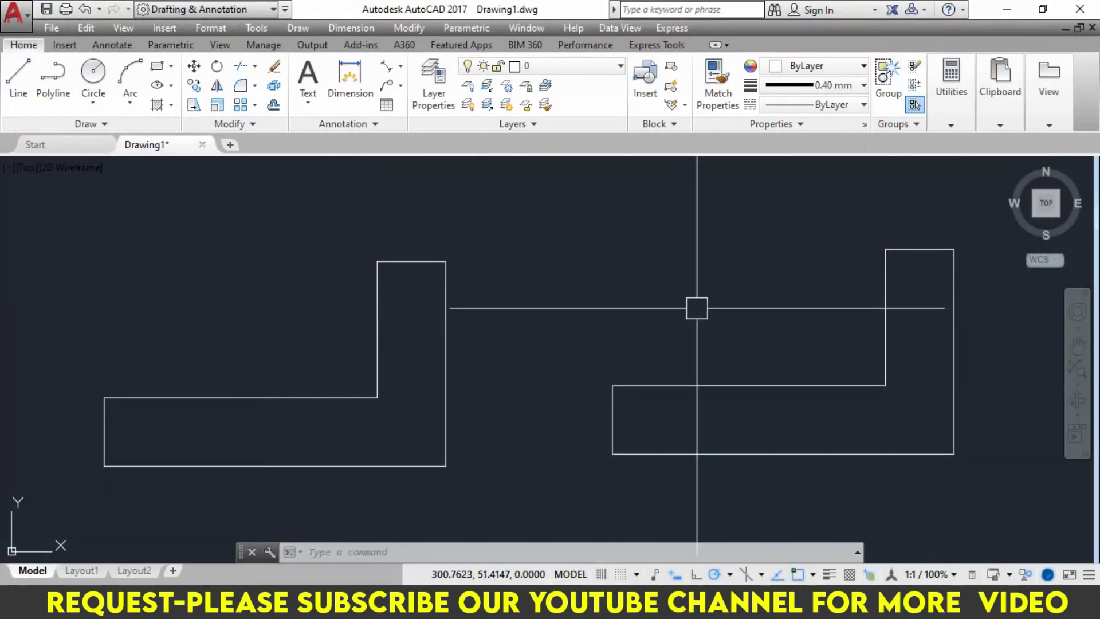